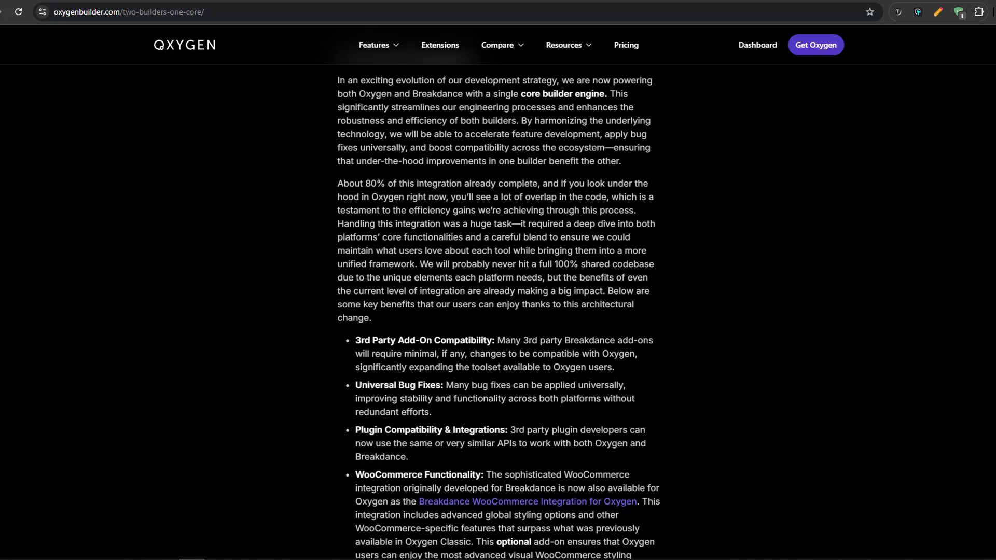
# Read through the "two builders, one core" article's list of benefits from the shared builder engine
pyautogui.scroll(-2, 498, 311)
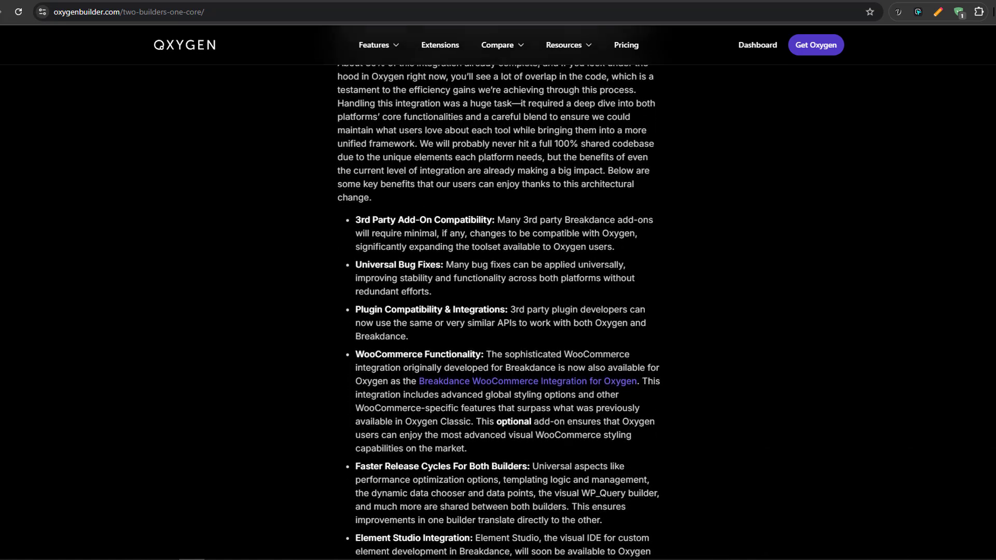
pyautogui.scroll(-1, 498, 312)
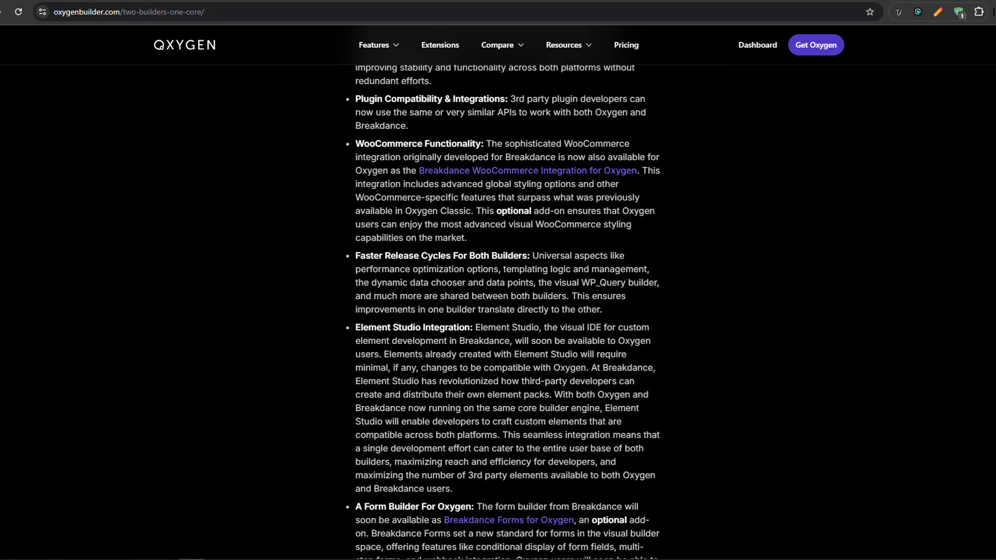
pyautogui.scroll(-1, 498, 311)
pyautogui.scroll(-2, 498, 311)
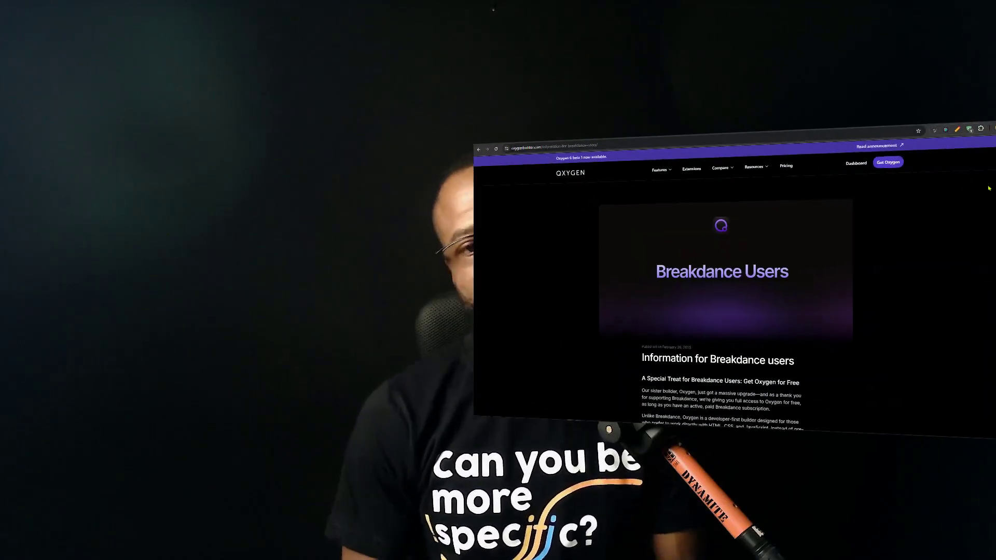
# Read the "Information for Breakdance users" article about free Oxygen access and engineering resources
pyautogui.scroll(-2, 987, 95)
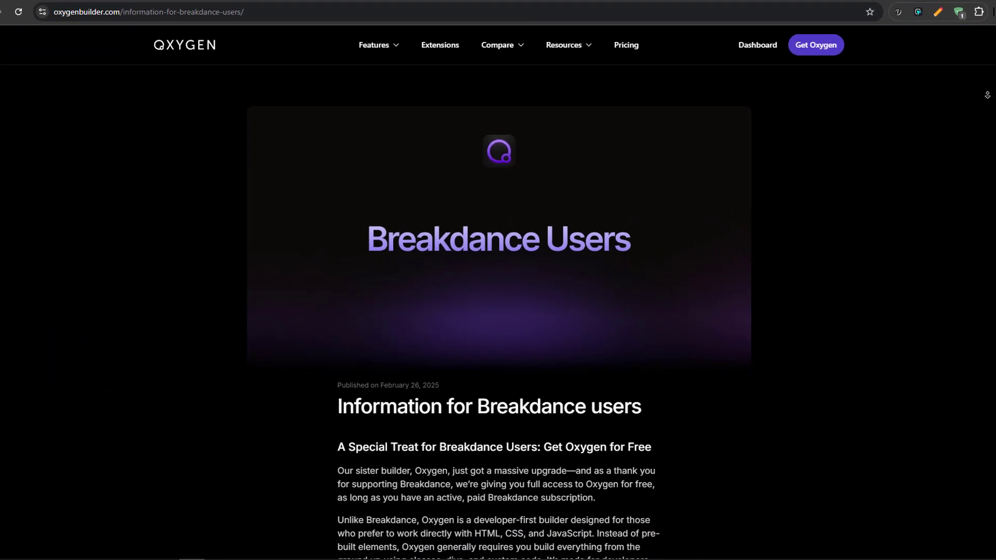
pyautogui.scroll(-3, 987, 95)
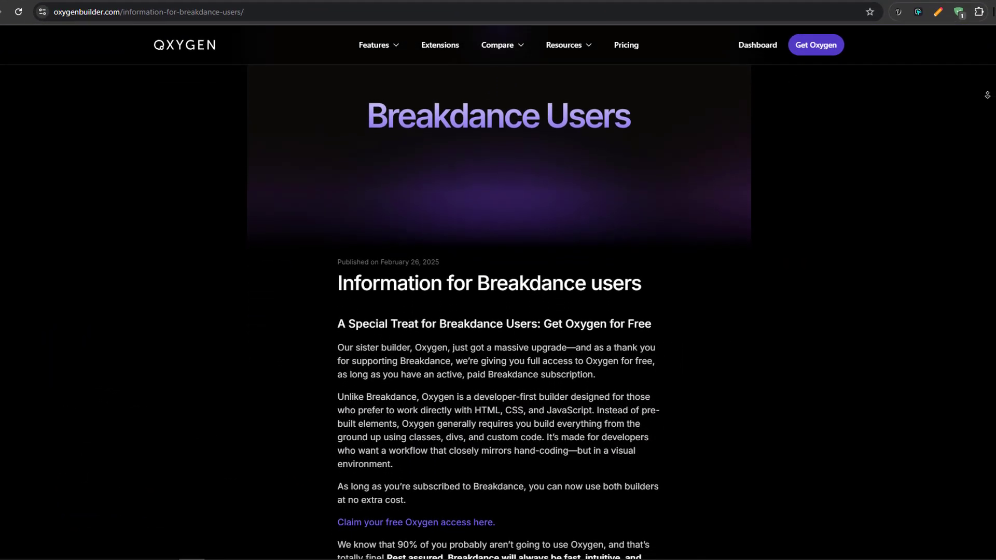
pyautogui.scroll(-3, 987, 95)
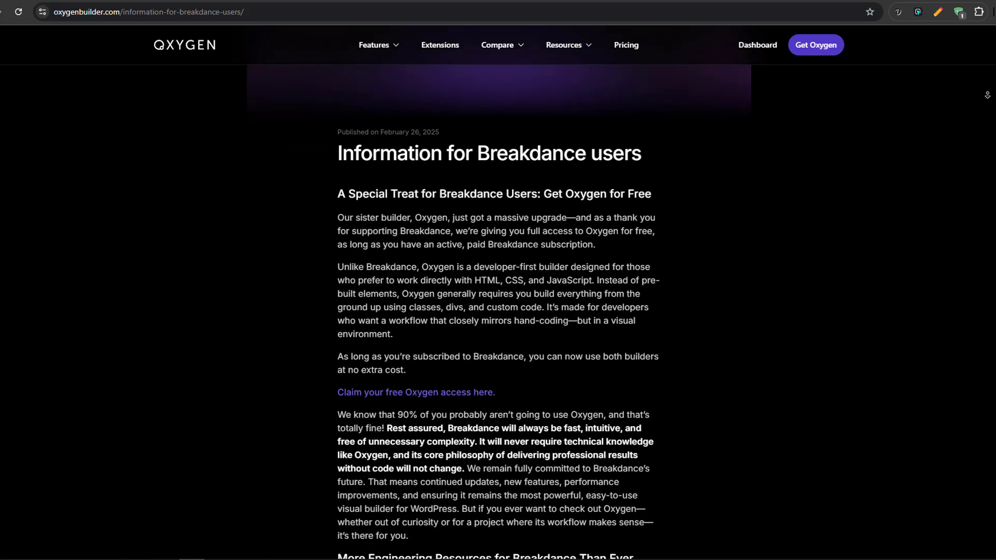
pyautogui.scroll(-3, 987, 95)
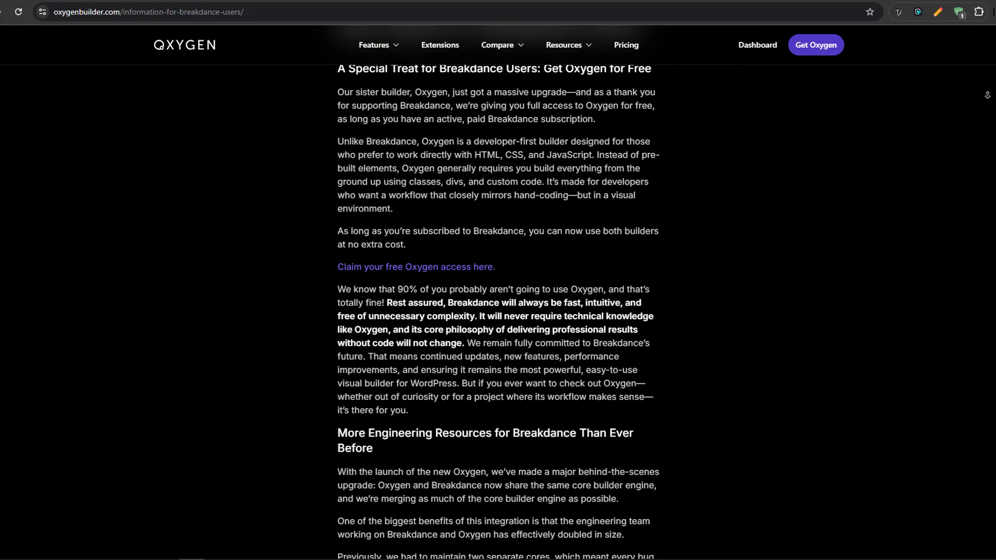
pyautogui.scroll(-3, 987, 95)
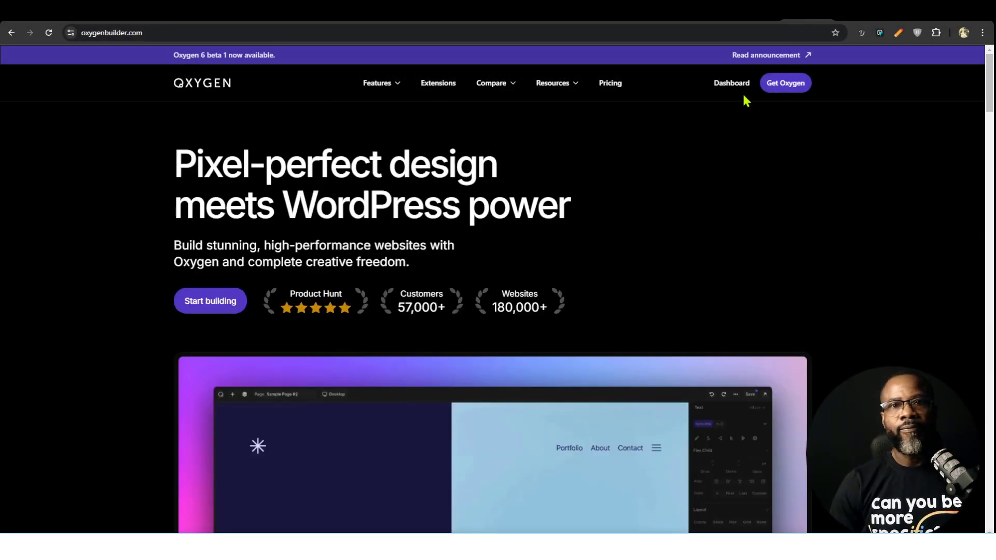
# Switch to the WordPress admin and review the site's installed plugins
pyautogui.click(613, 21)
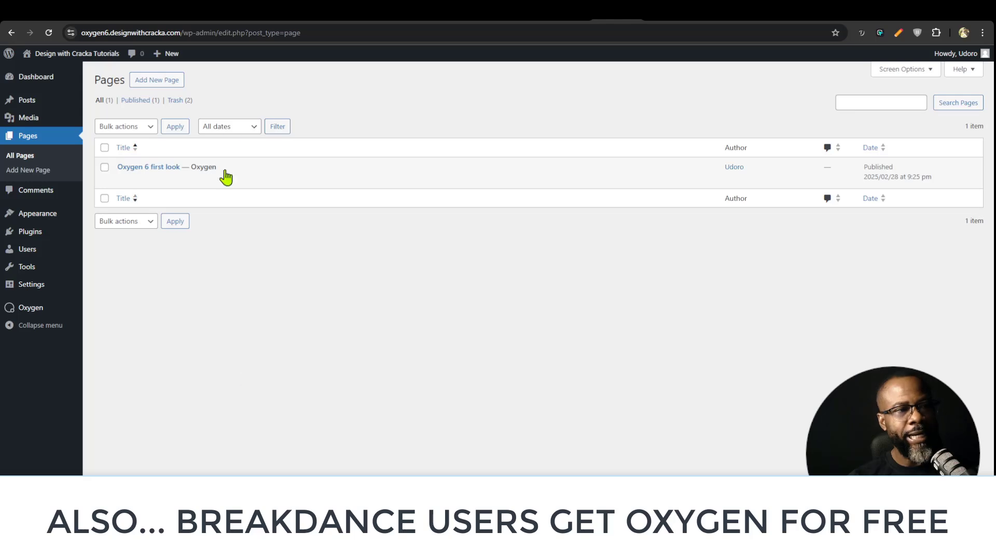
pyautogui.moveTo(28, 269)
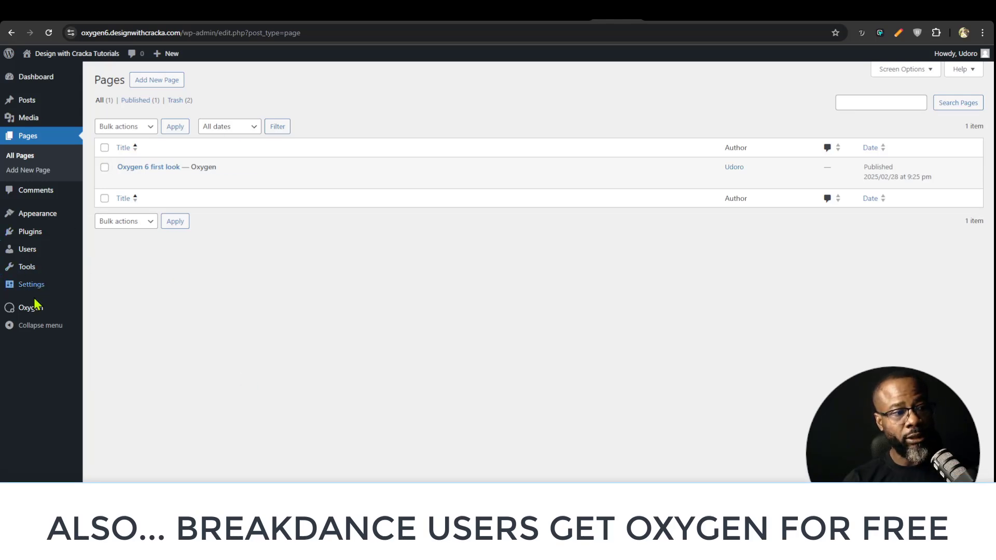
pyautogui.click(30, 231)
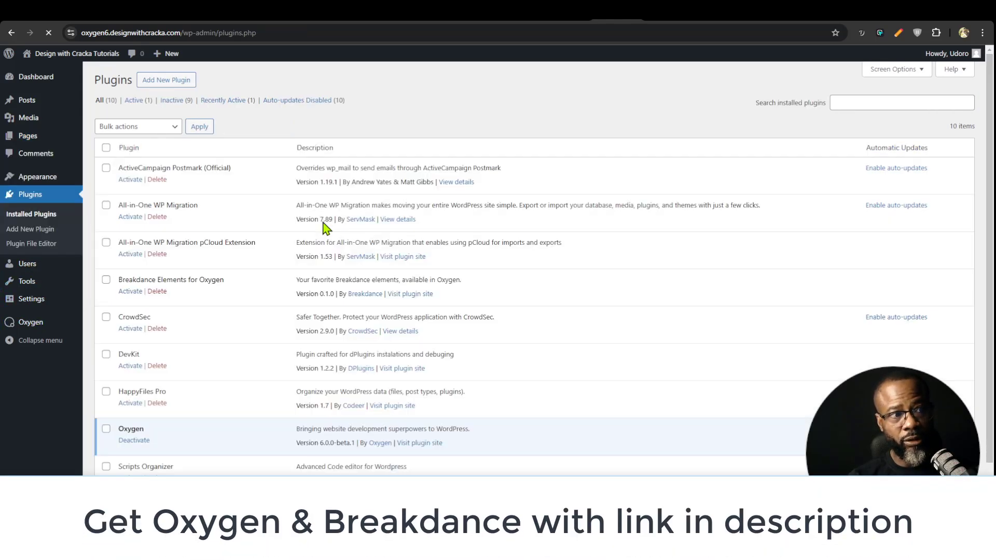
pyautogui.scroll(-3, 306, 270)
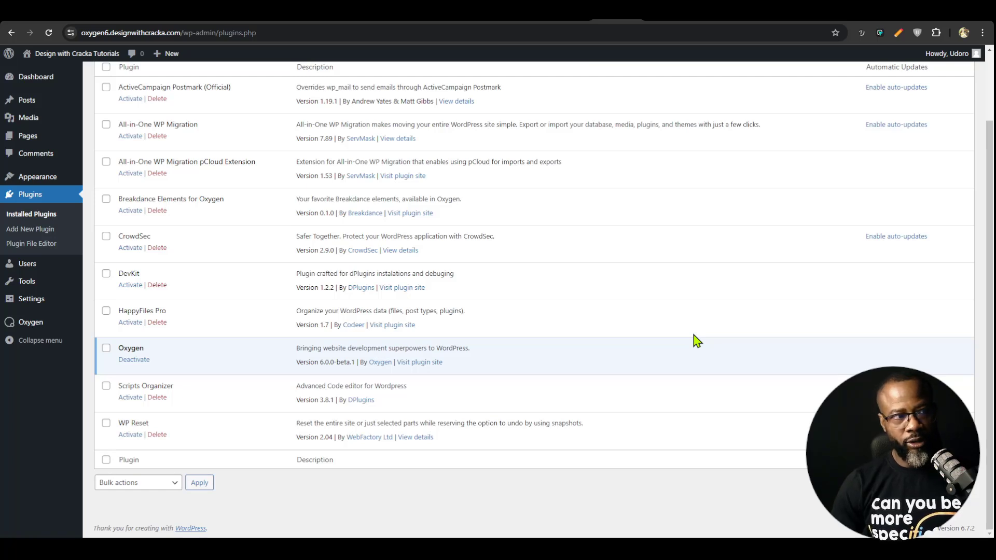
# Open the "Oxygen 6 first look" page in the Oxygen builder and show its element structure
pyautogui.click(28, 136)
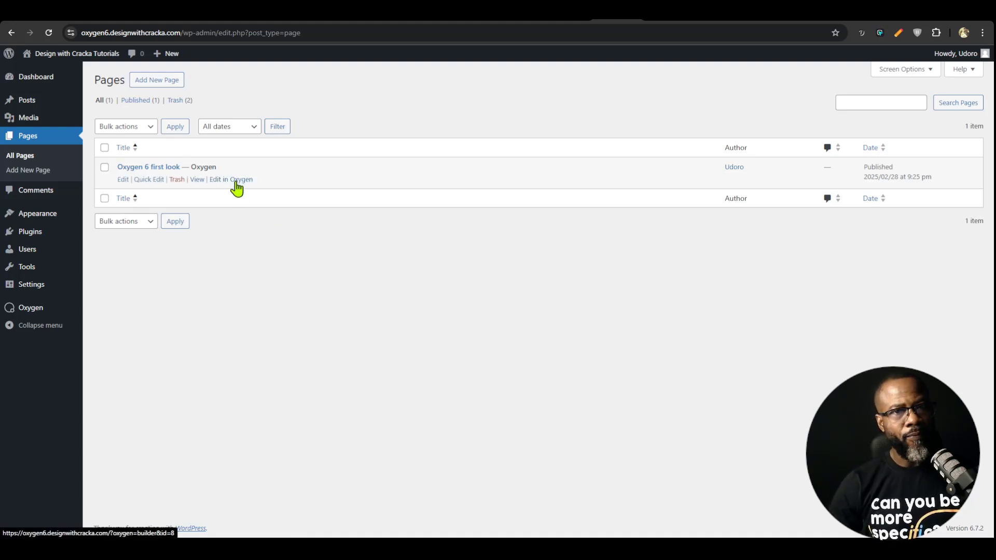
pyautogui.click(231, 179)
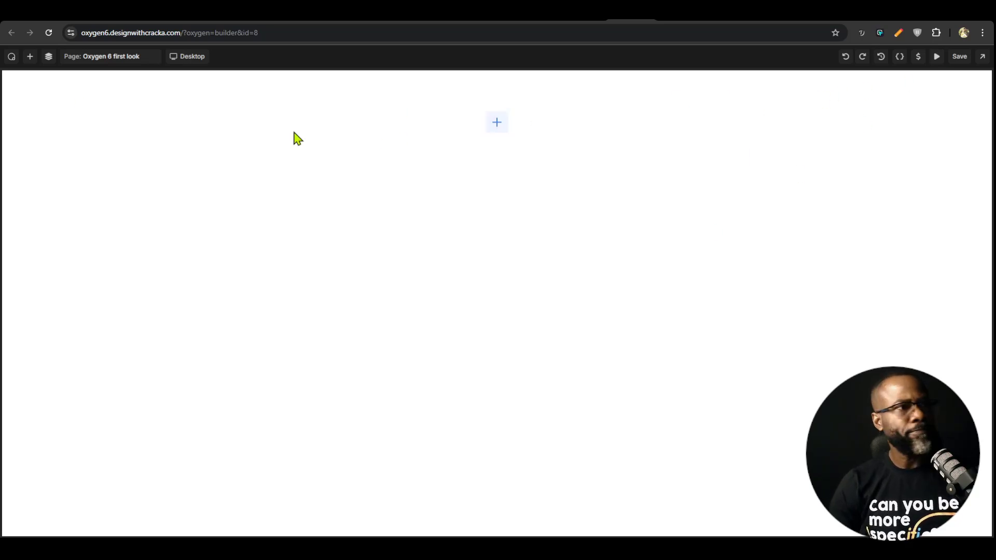
pyautogui.click(48, 56)
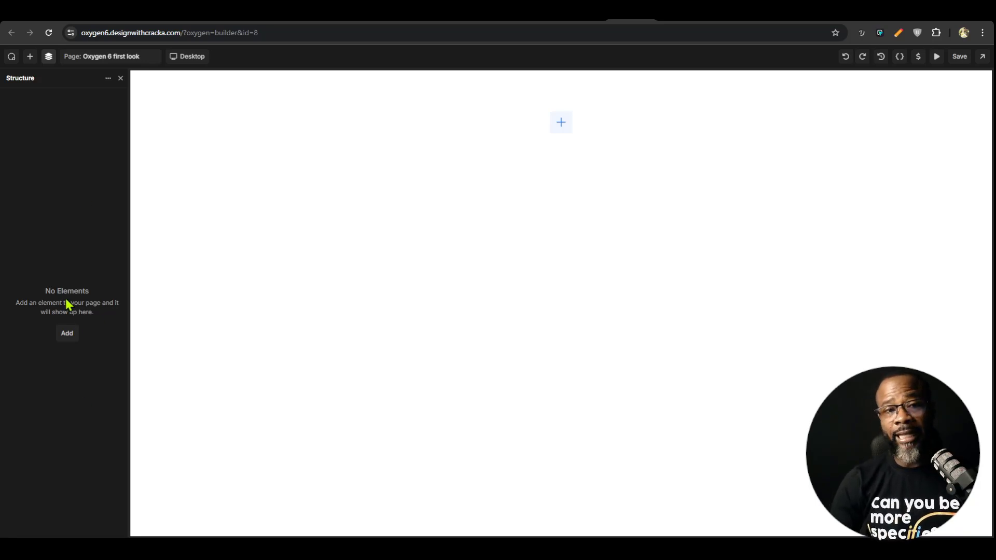
# Add a container to the empty page with the HTML tag section and a new class named "section"
pyautogui.click(561, 122)
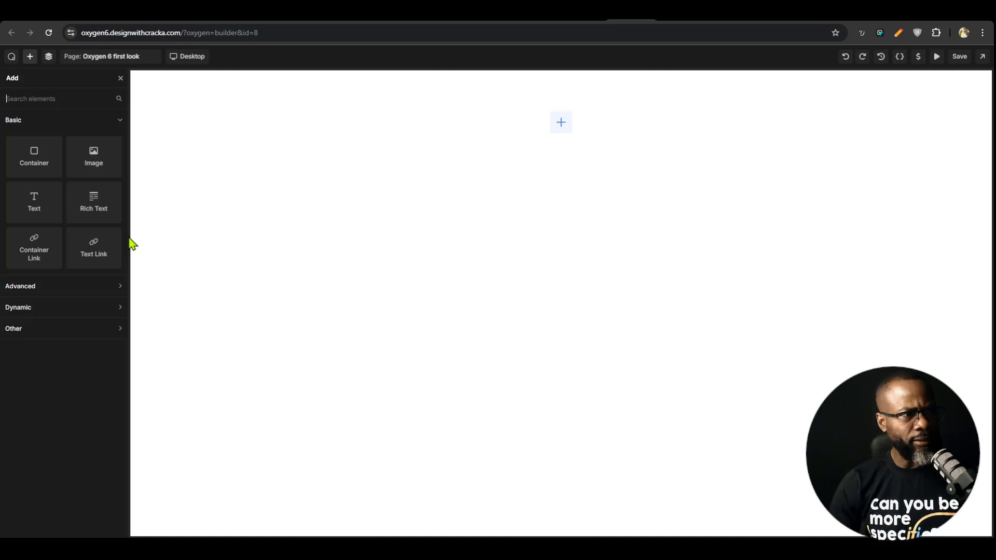
pyautogui.click(35, 162)
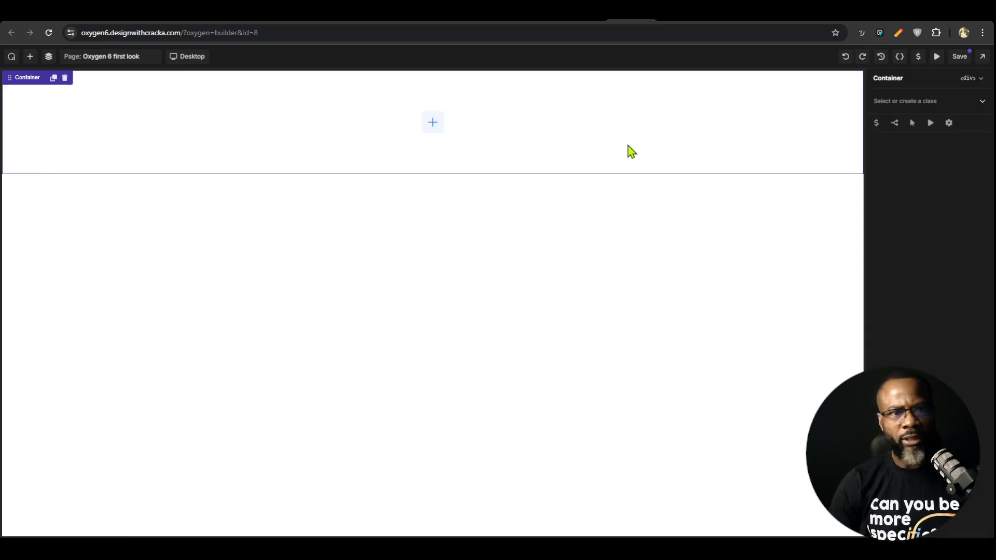
pyautogui.click(980, 78)
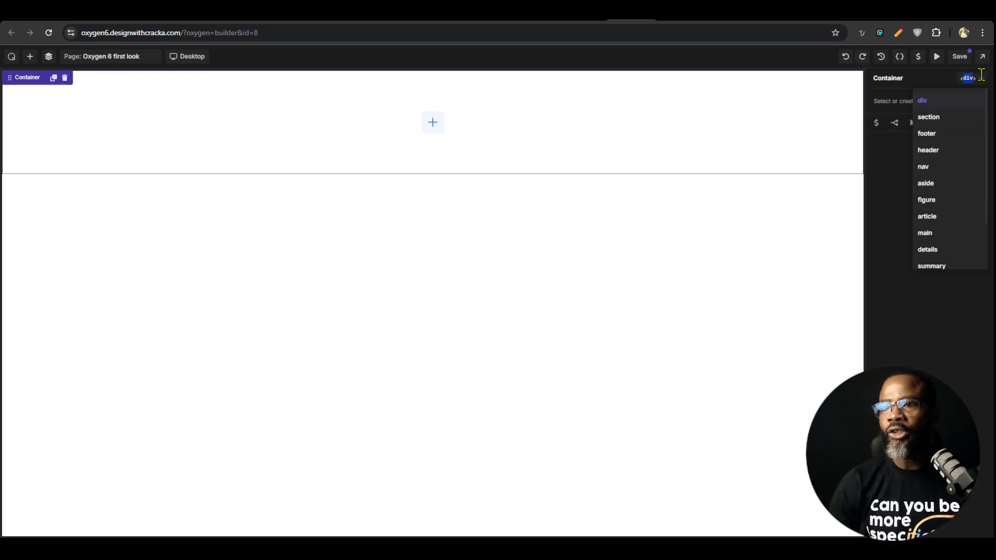
pyautogui.click(931, 118)
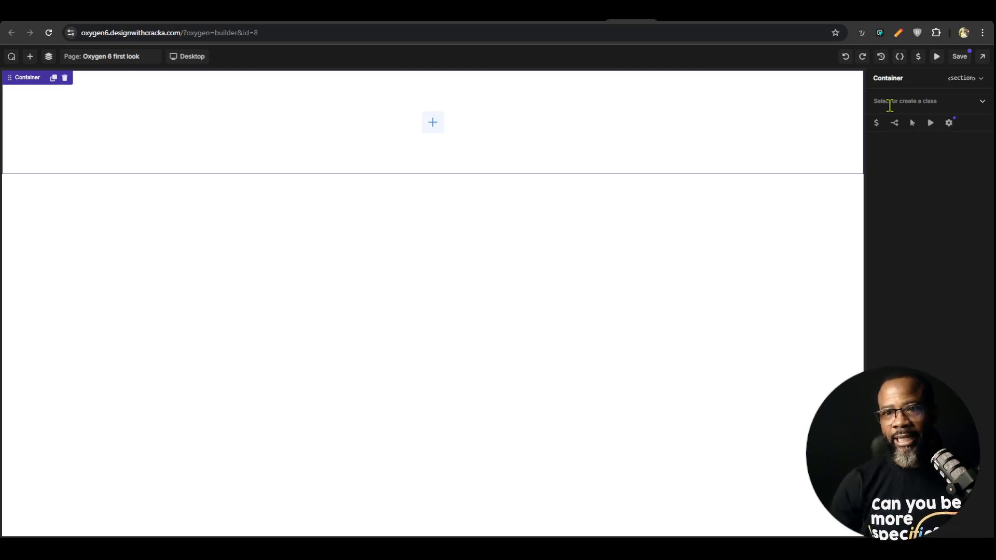
pyautogui.write('section')
pyautogui.click(886, 123)
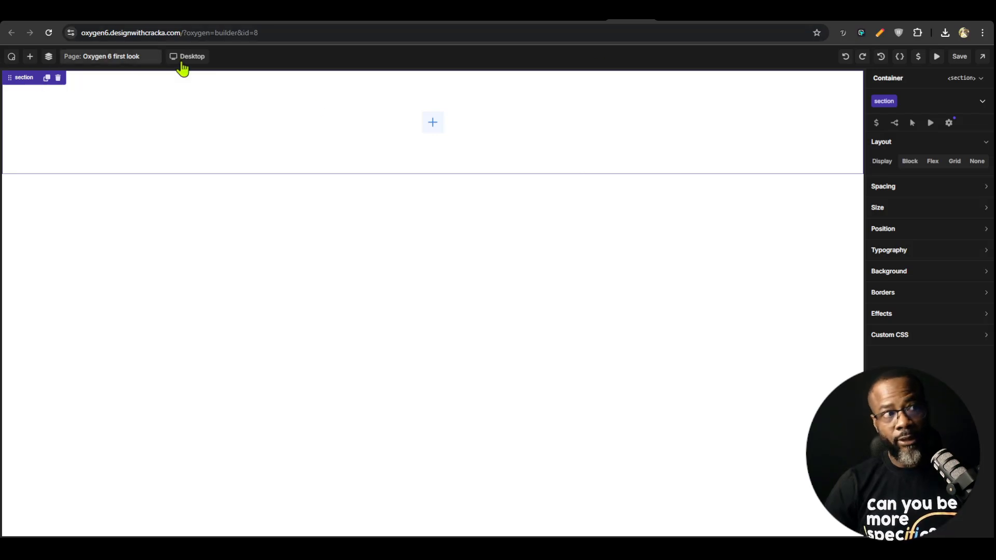
# Review the builder's UI settings and panel positions in the preferences, then close them
pyautogui.click(12, 57)
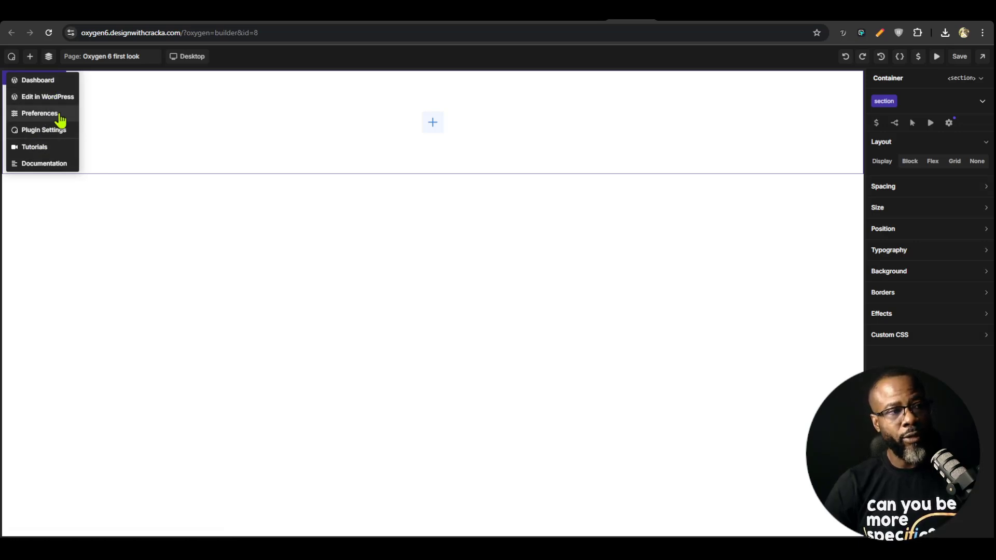
pyautogui.click(40, 114)
pyautogui.scroll(-3, 610, 269)
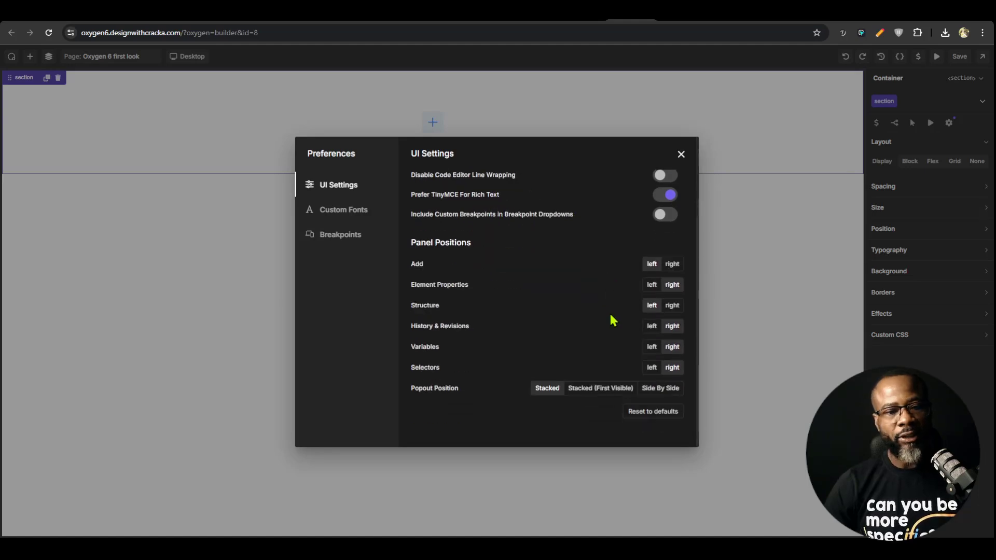
pyautogui.scroll(3, 612, 319)
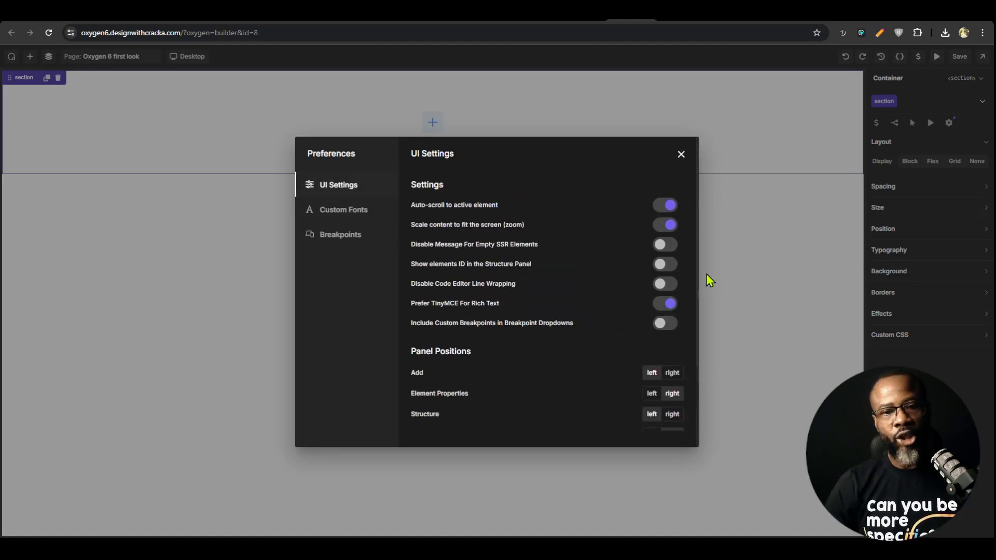
pyautogui.scroll(-2, 640, 371)
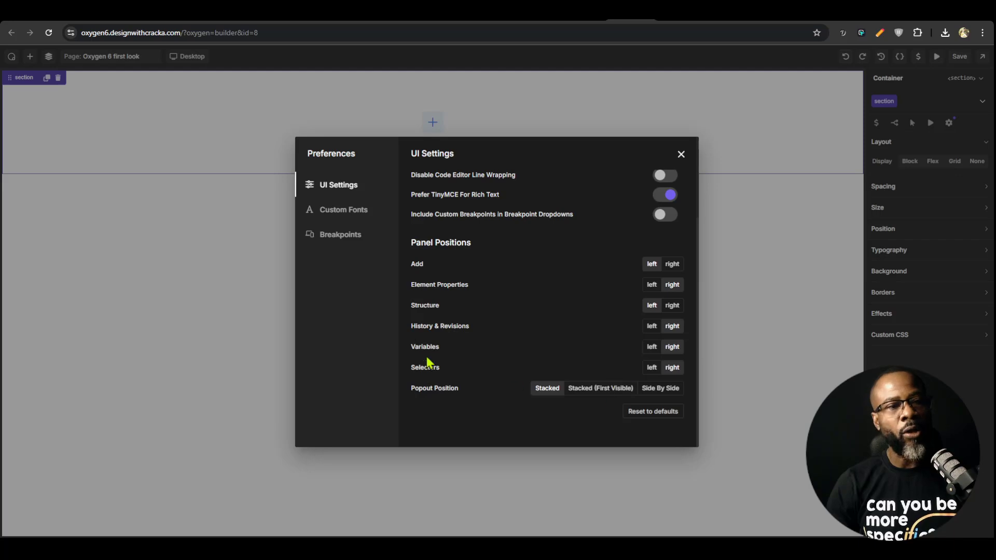
pyautogui.scroll(3, 626, 296)
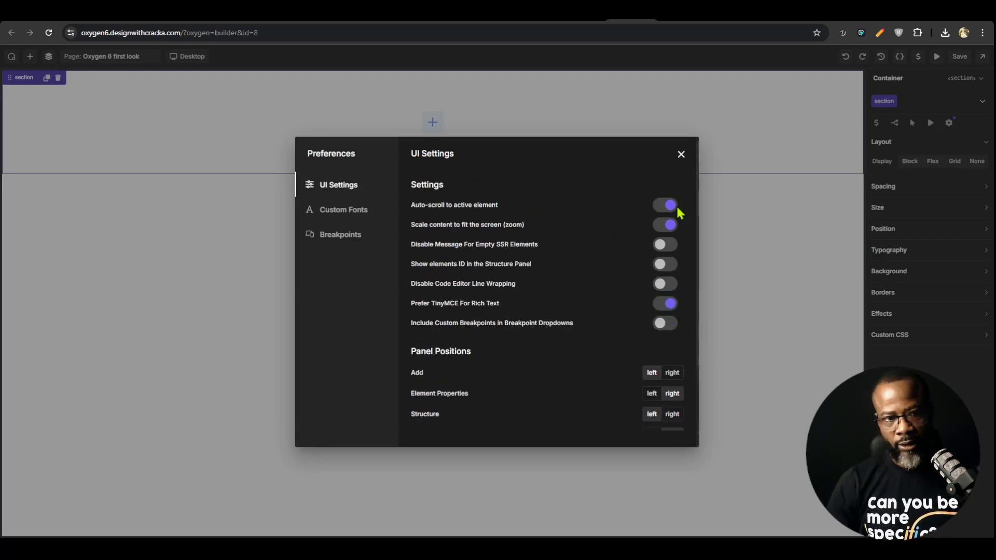
pyautogui.click(681, 154)
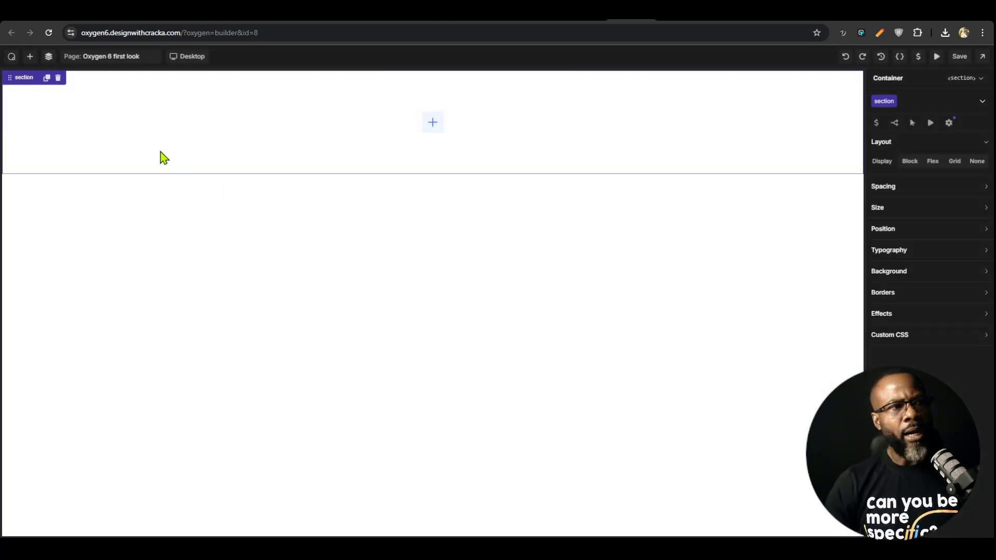
# Open the Oxygen plugin settings and review the Performance, Post Types and Advanced options
pyautogui.click(11, 58)
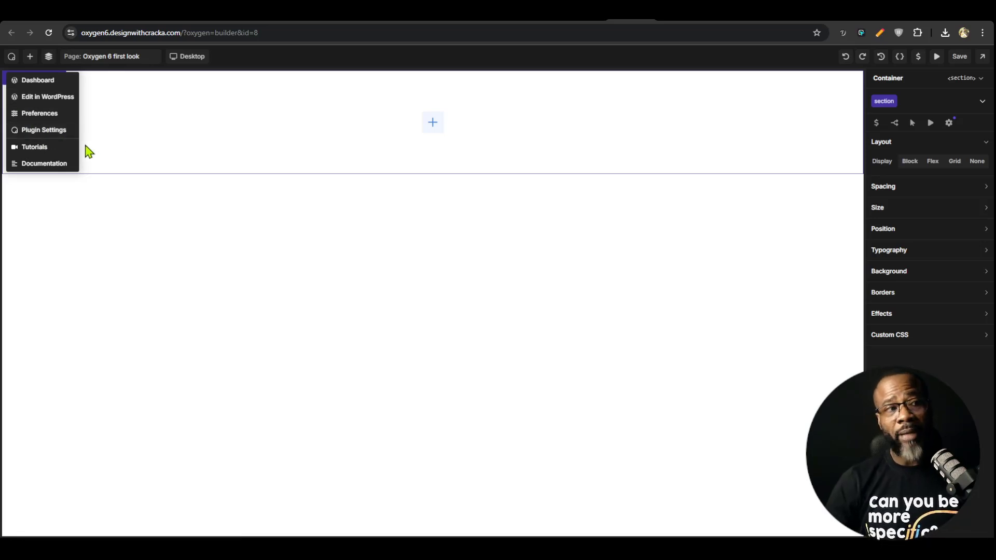
pyautogui.click(57, 130)
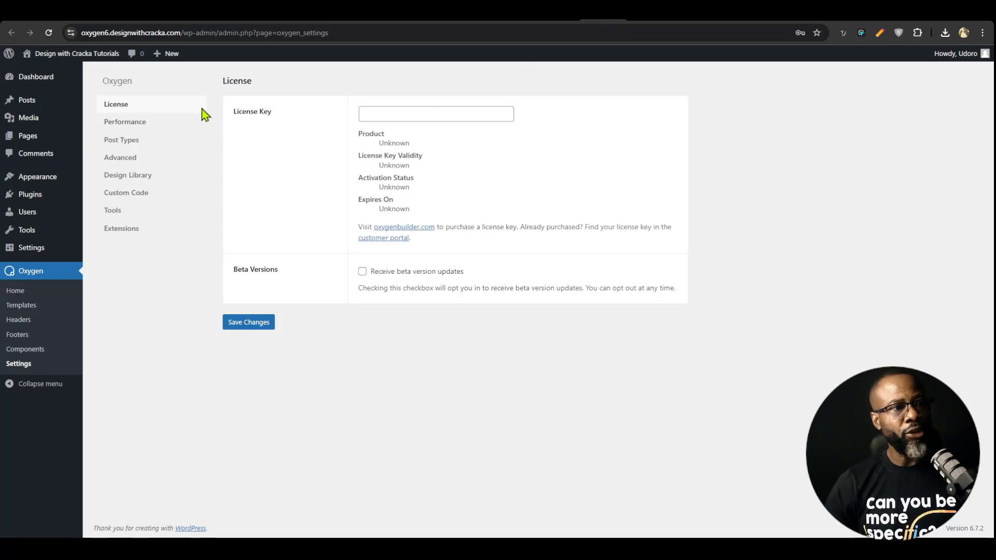
pyautogui.click(137, 126)
pyautogui.scroll(-4, 422, 267)
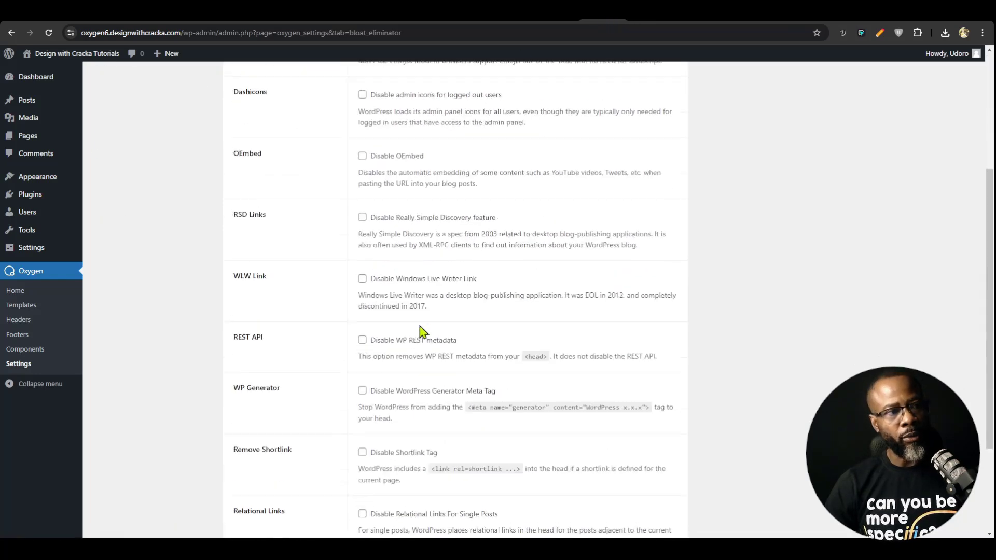
pyautogui.scroll(4, 407, 318)
pyautogui.click(142, 145)
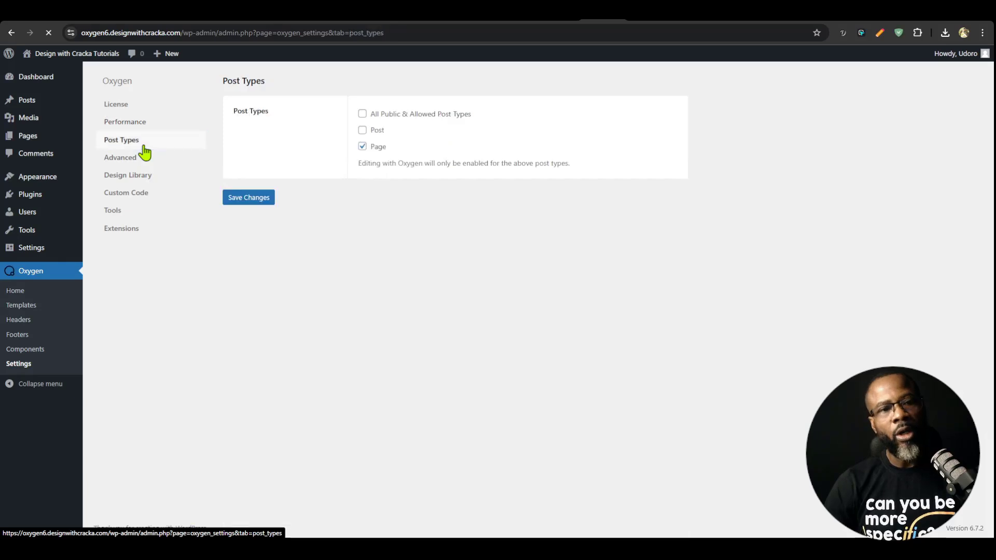
pyautogui.click(118, 159)
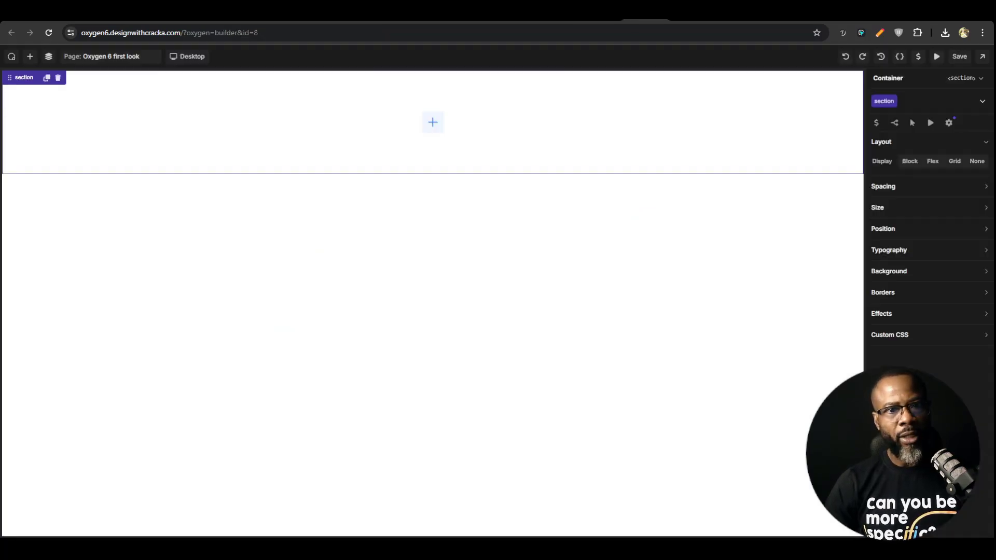
pyautogui.click(646, 23)
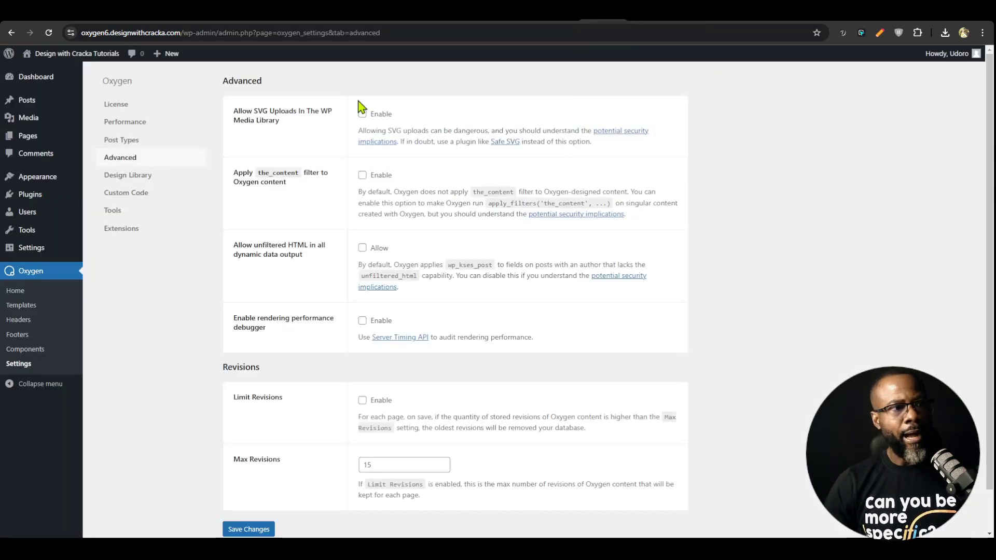
pyautogui.click(124, 140)
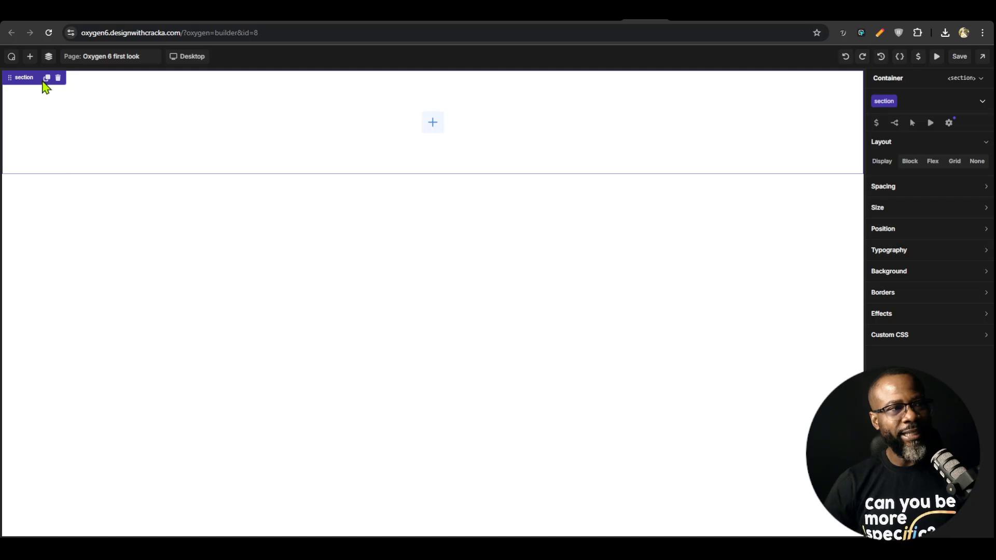
# Open the Oxygen documentation from the builder
pyautogui.click(12, 56)
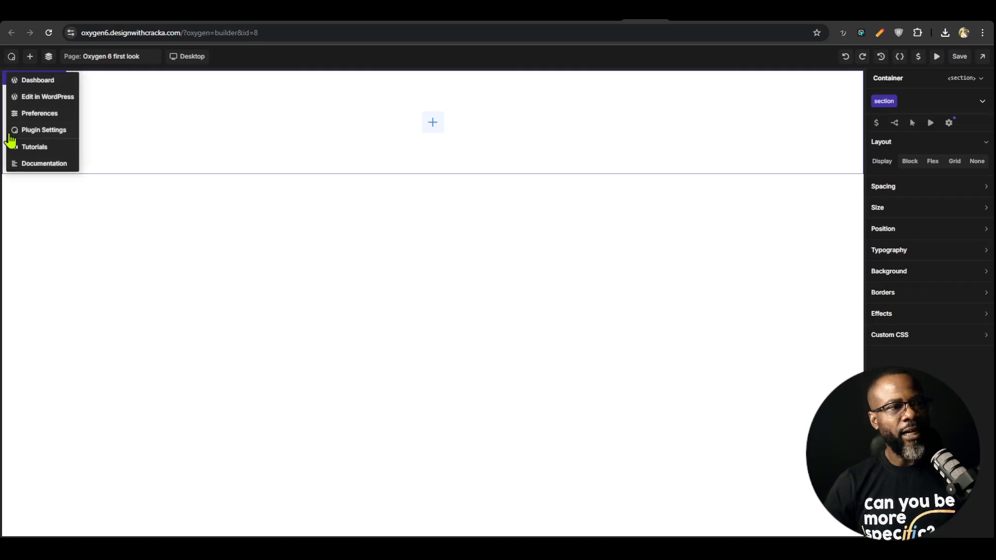
pyautogui.click(57, 166)
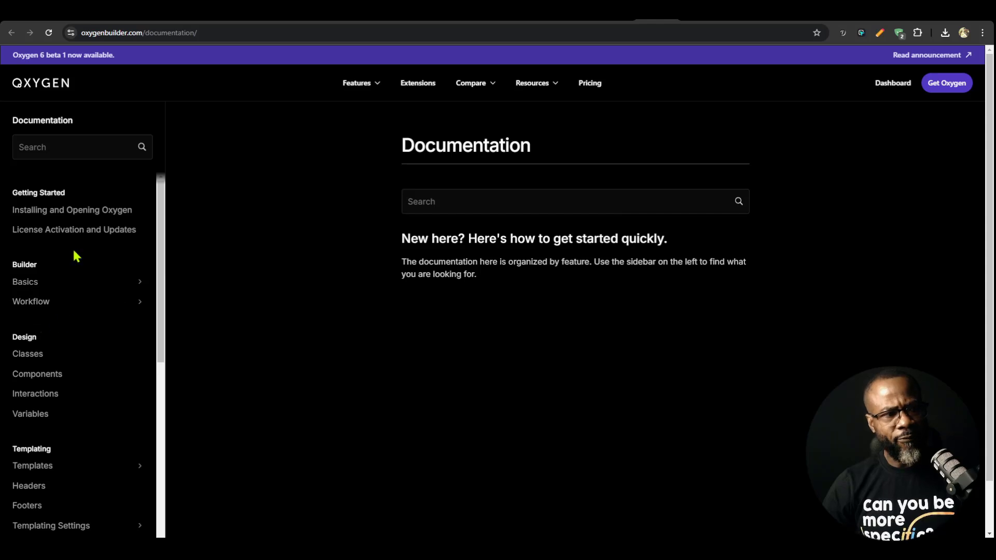
# Browse the documentation topics, then return to the builder for the page "Oxygen 6 first look"
pyautogui.scroll(-5, 77, 255)
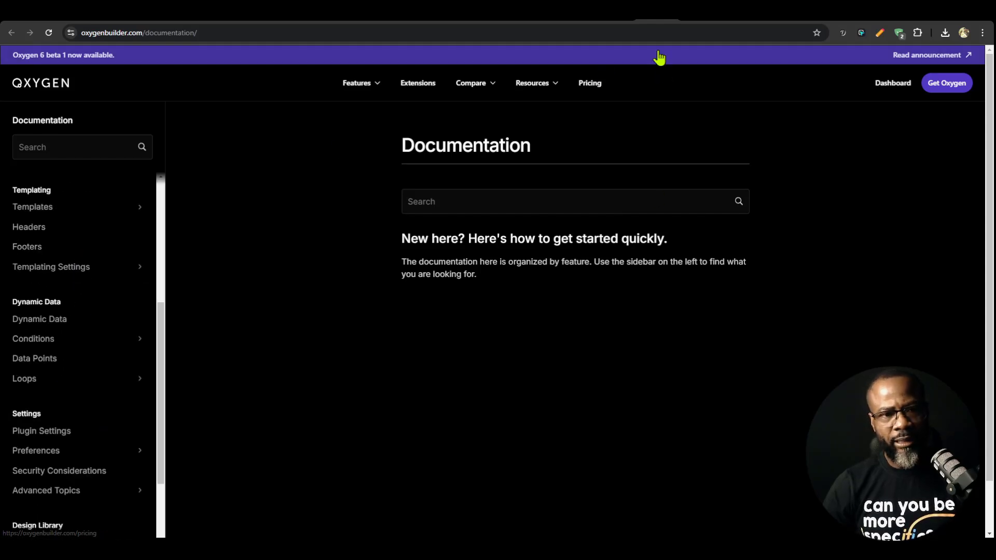
pyautogui.click(669, 11)
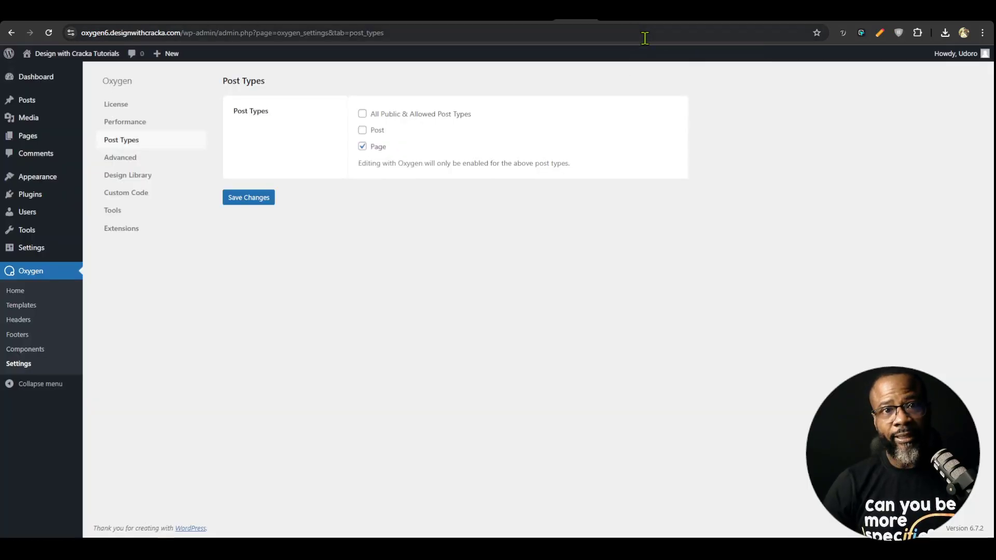
pyautogui.click(620, 12)
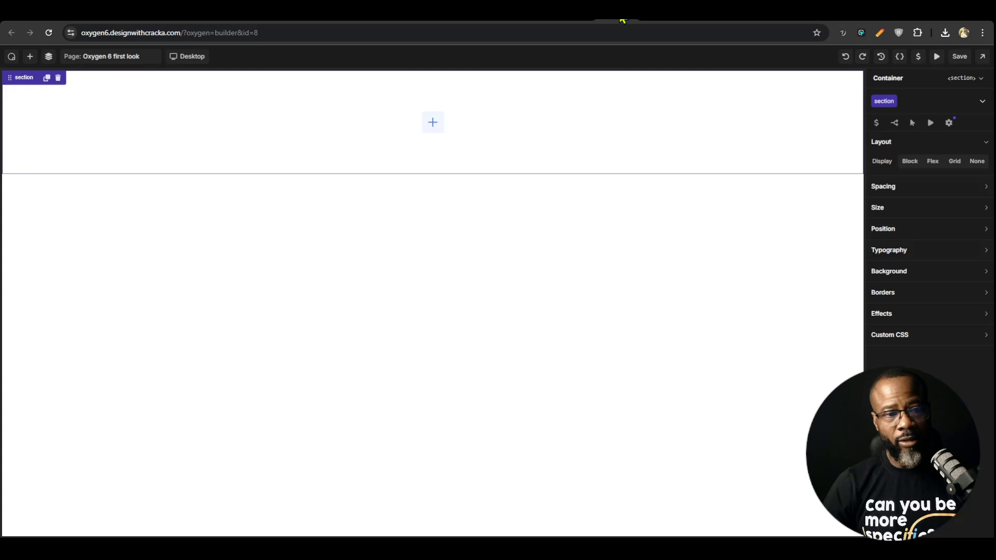
# Open the page browser in the builder and review its sorting options and post type filters
pyautogui.click(123, 60)
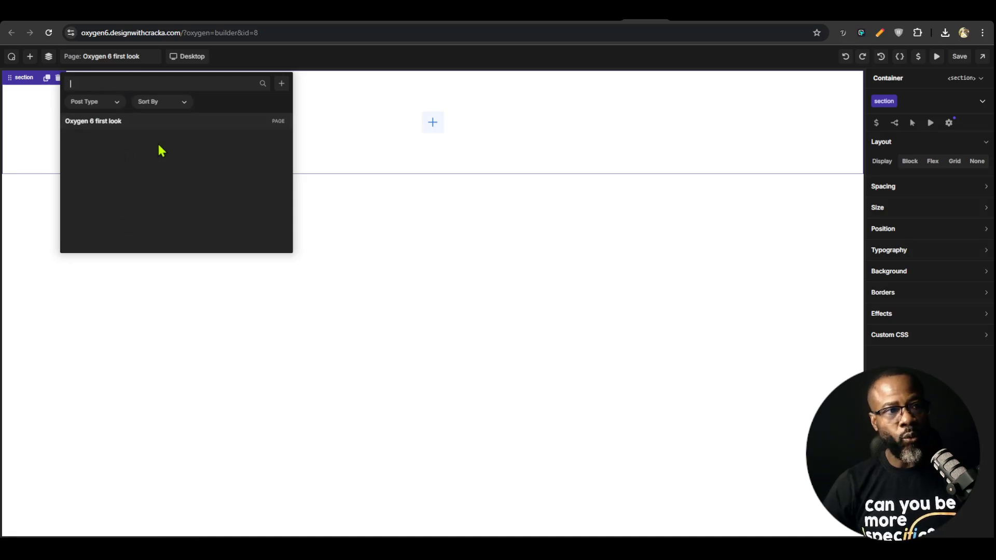
pyautogui.click(185, 106)
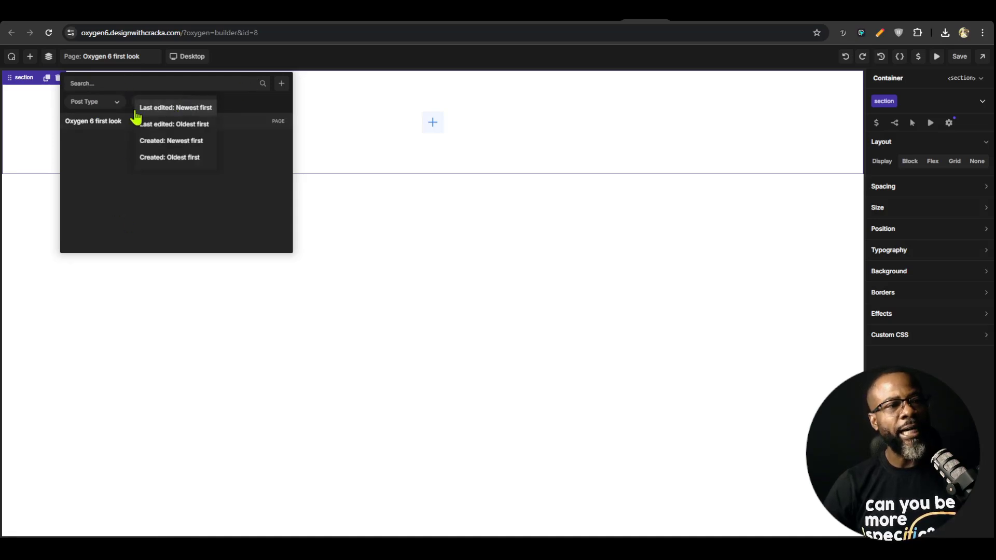
pyautogui.click(115, 104)
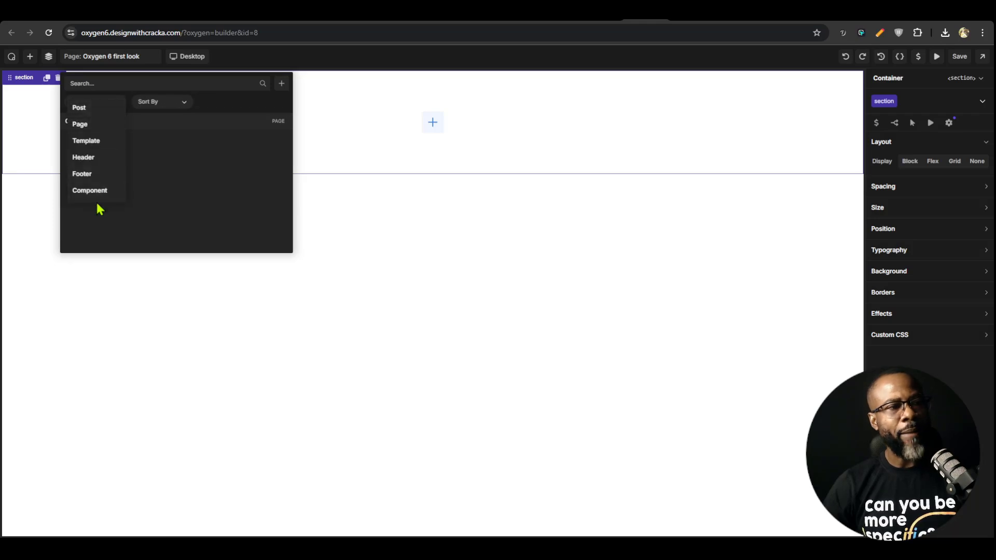
pyautogui.click(196, 188)
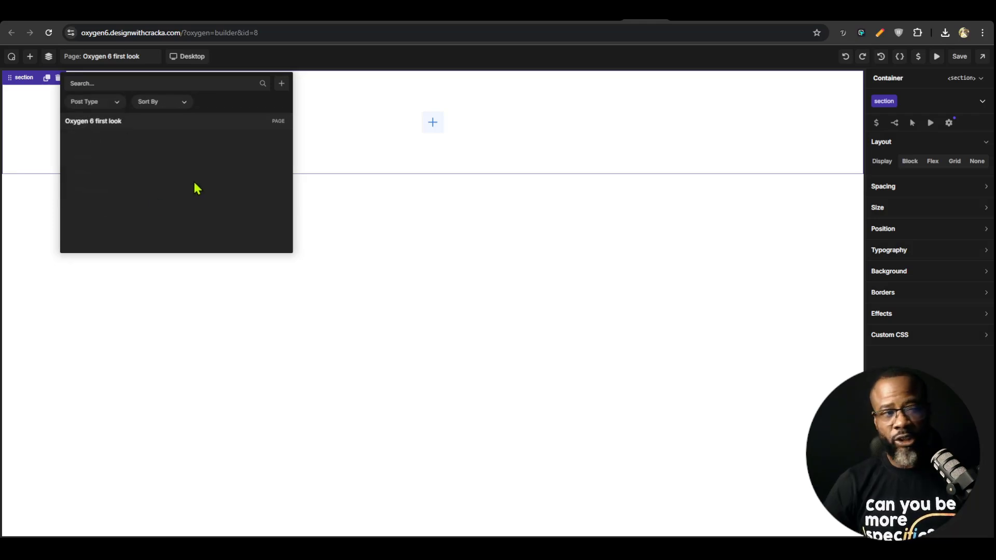
# Review the title field and post type options for creating a new post, then cancel and close the page browser
pyautogui.click(281, 84)
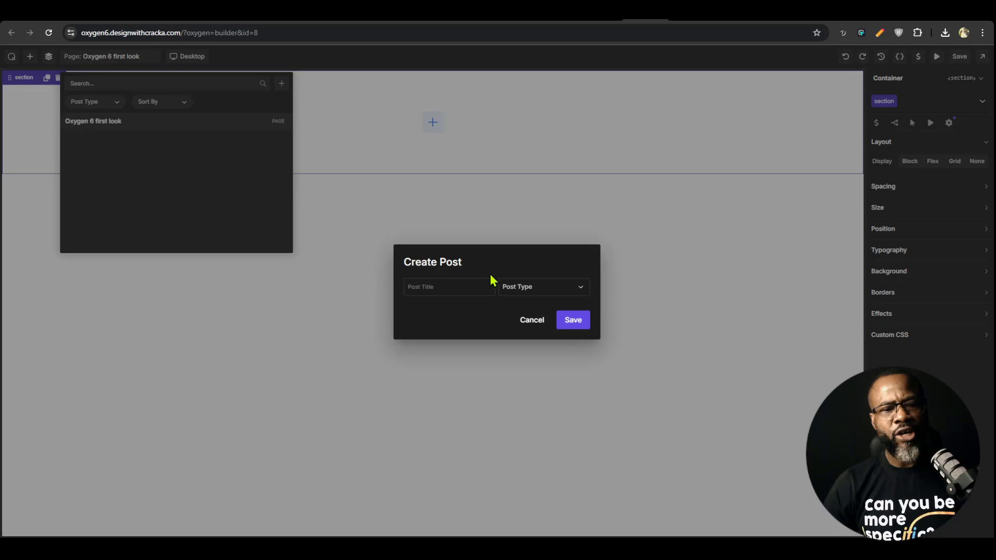
pyautogui.click(548, 292)
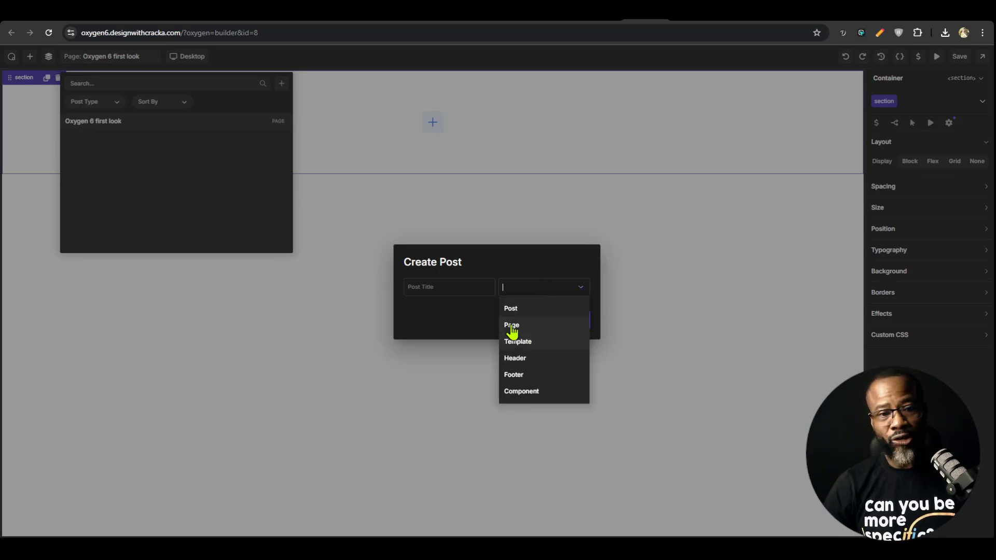
pyautogui.click(435, 327)
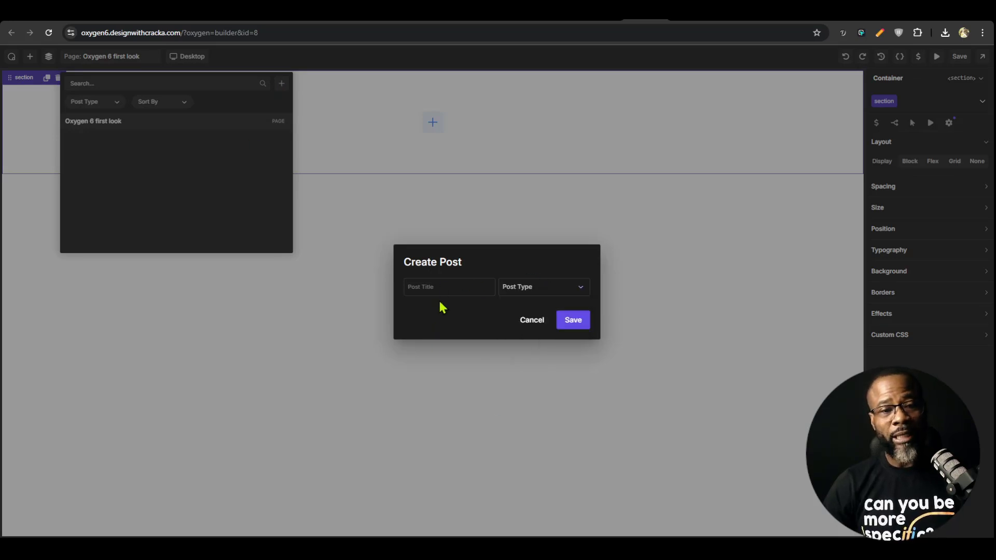
pyautogui.click(452, 283)
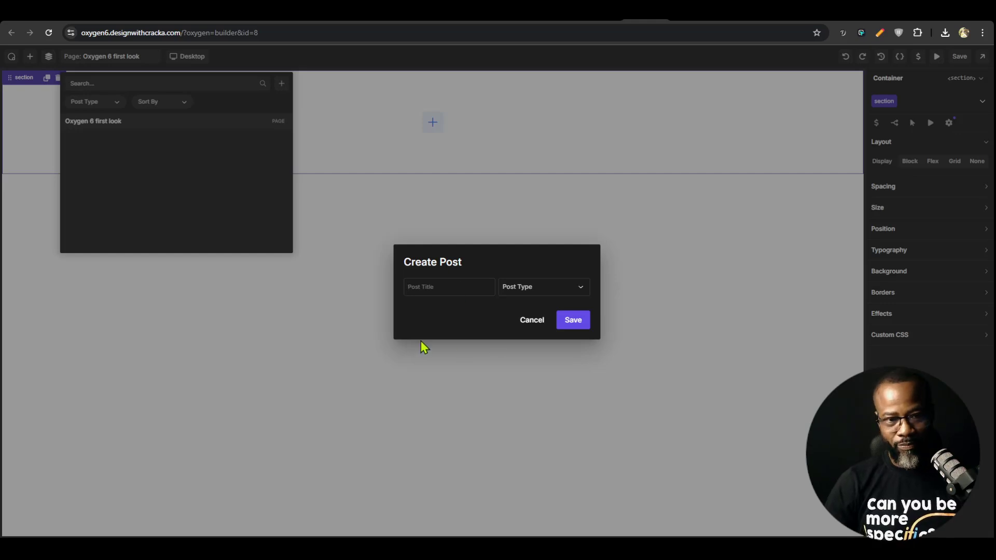
pyautogui.click(528, 322)
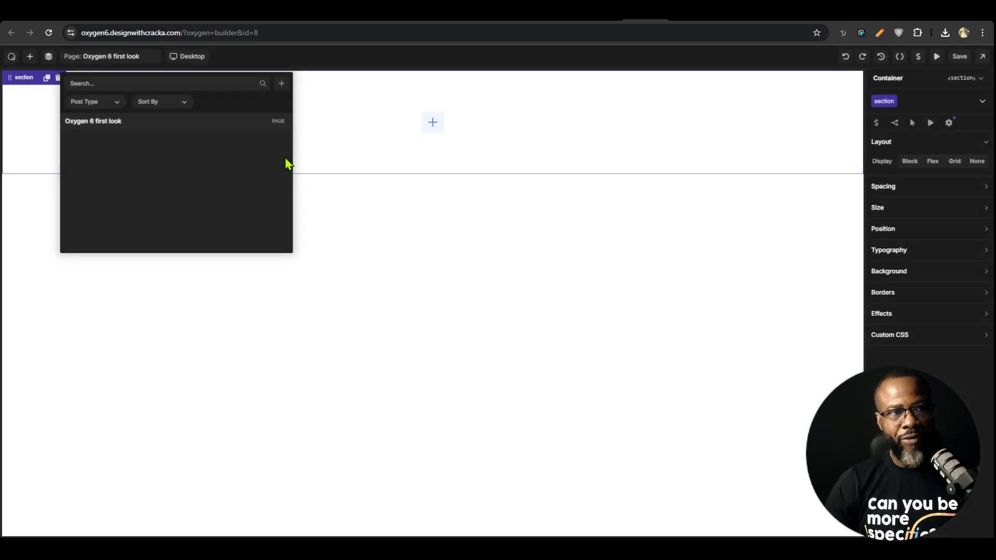
pyautogui.click(333, 66)
# Review the device breakpoints, then the Breakpoints, Custom Fonts and UI Settings pages in the preferences, and close them
pyautogui.click(186, 57)
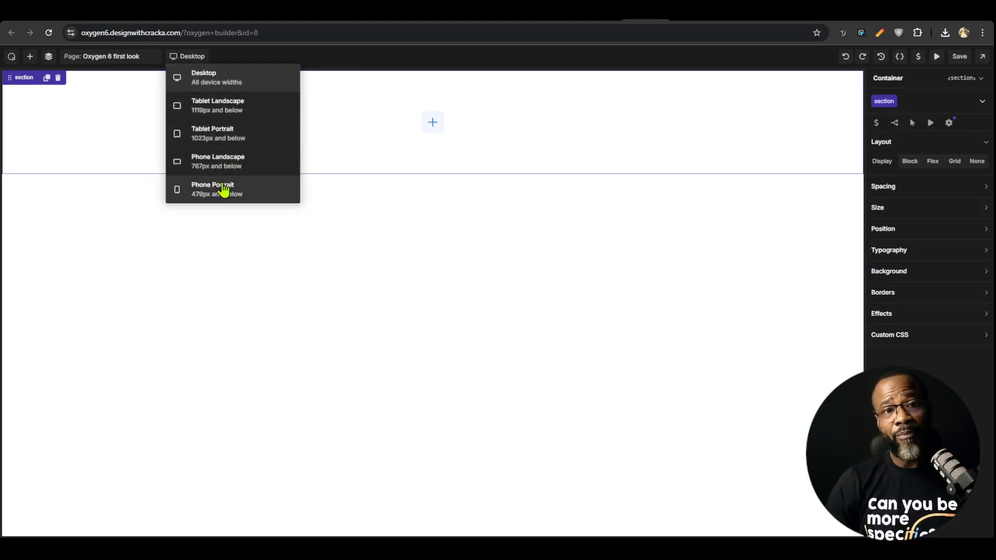
pyautogui.click(11, 56)
pyautogui.click(48, 114)
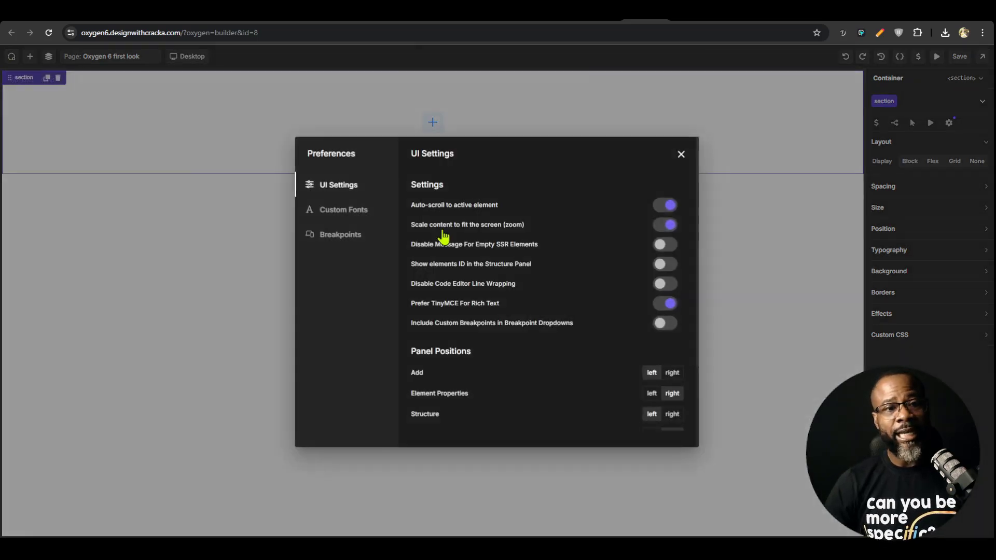
pyautogui.click(346, 239)
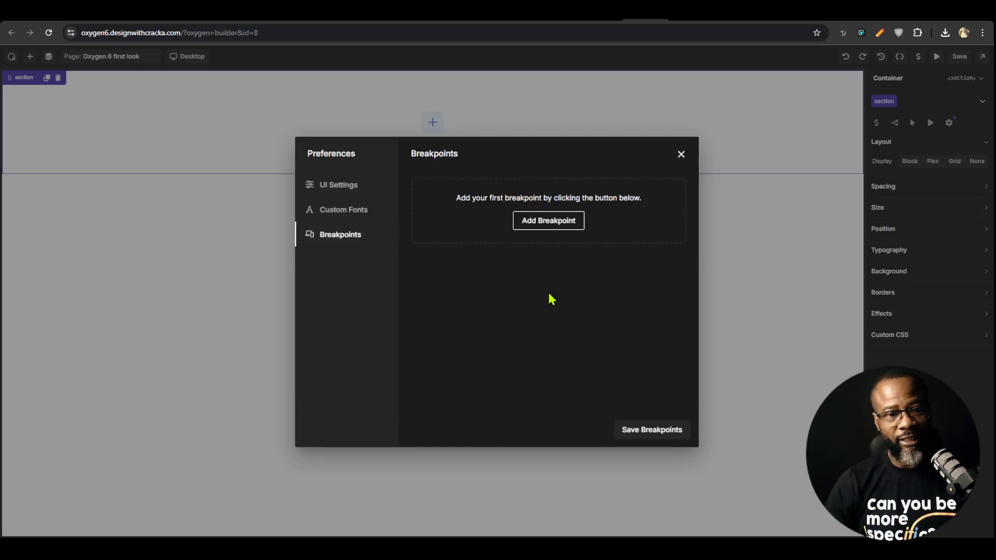
pyautogui.click(344, 212)
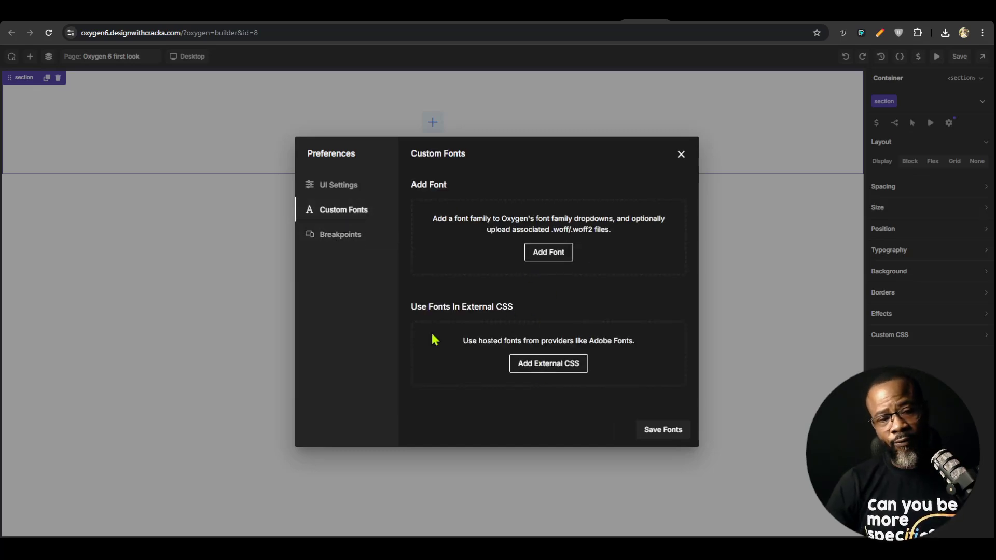
pyautogui.click(344, 187)
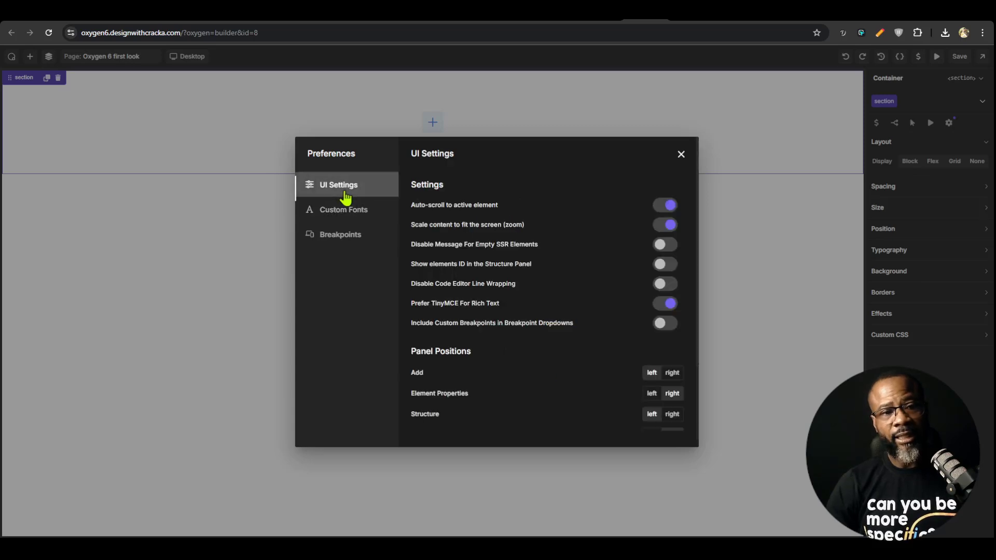
pyautogui.press('Escape')
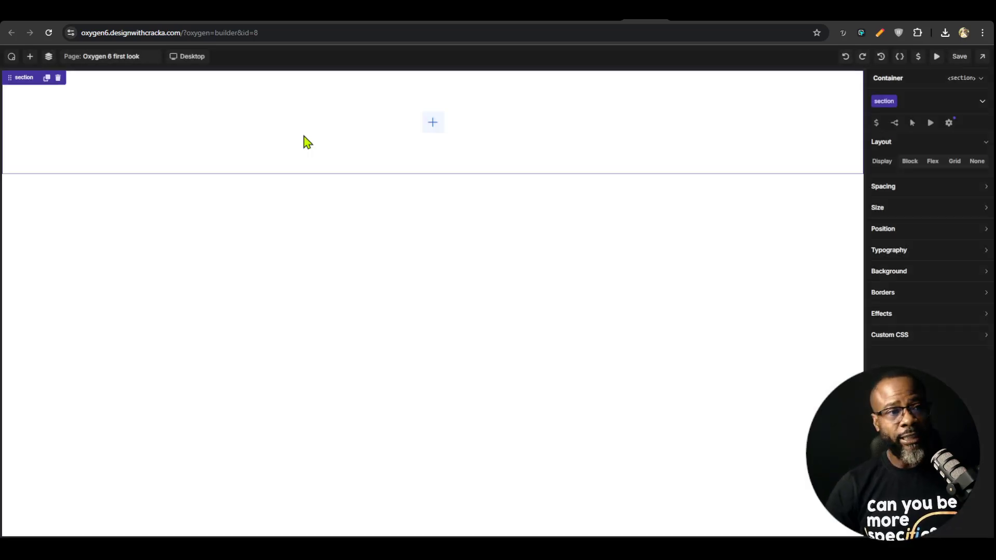
# Examine the responsive breakpoint widths from Desktop to Phone Portrait and try to resize the canvas from its edge
pyautogui.click(188, 56)
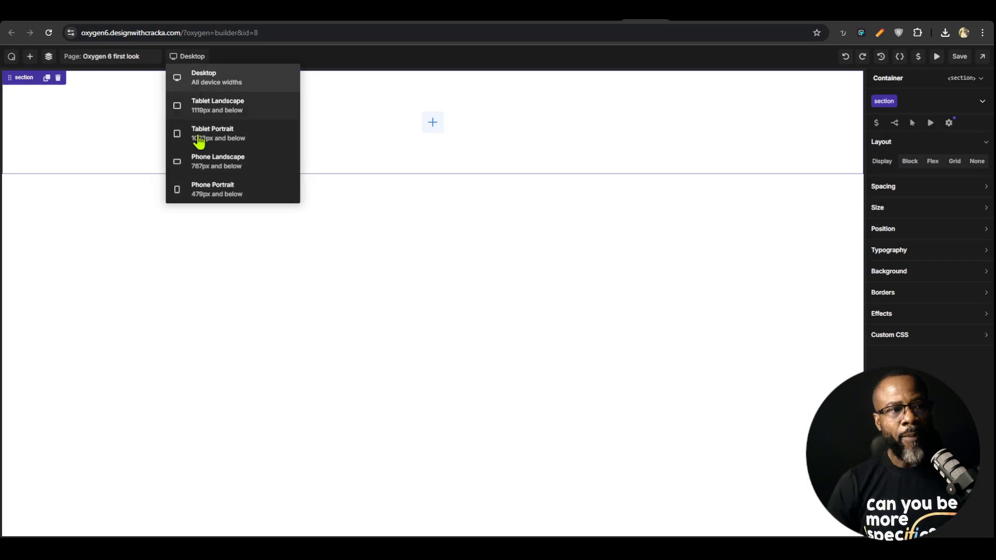
pyautogui.click(242, 64)
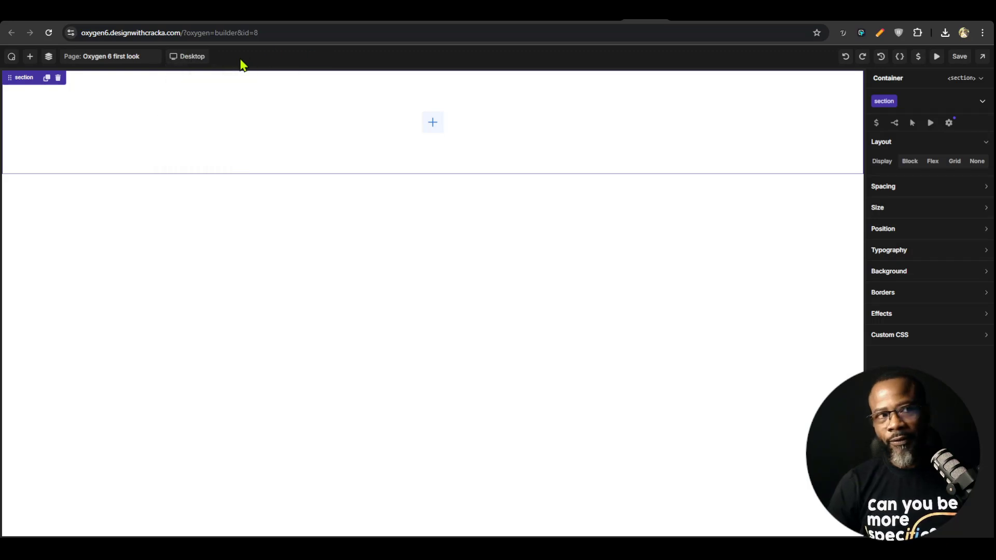
pyautogui.click(187, 57)
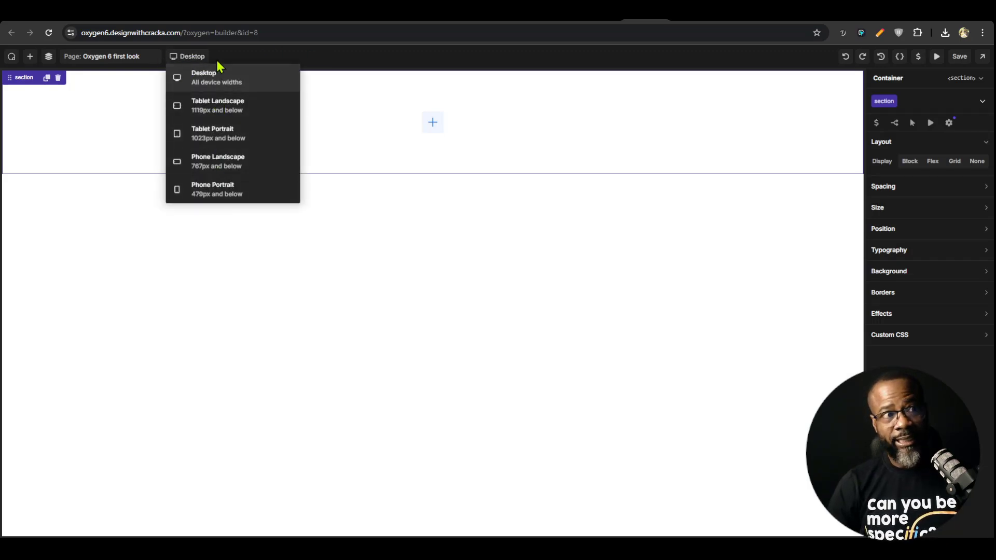
pyautogui.click(260, 62)
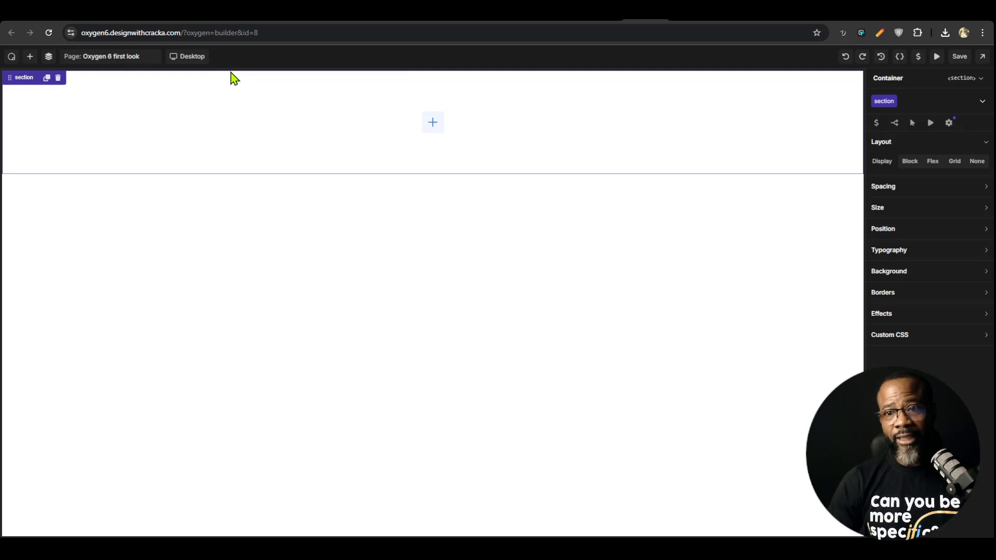
pyautogui.click(196, 56)
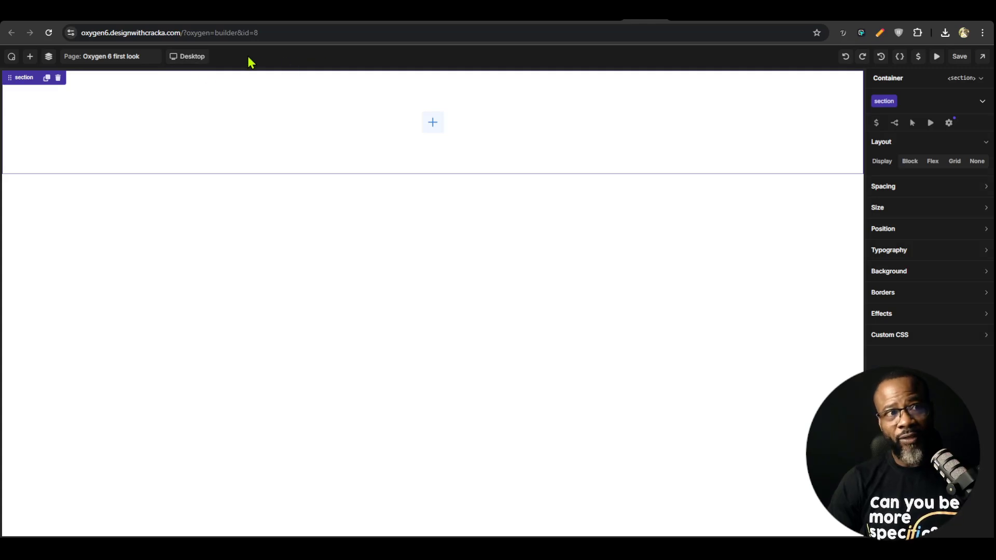
pyautogui.click(200, 57)
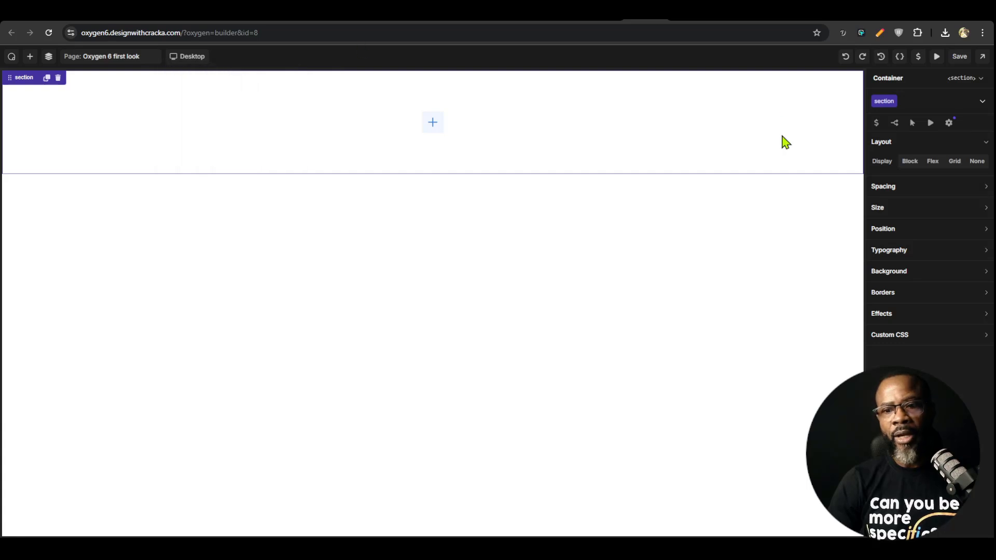
pyautogui.moveTo(863, 260); pyautogui.dragTo(631, 255)
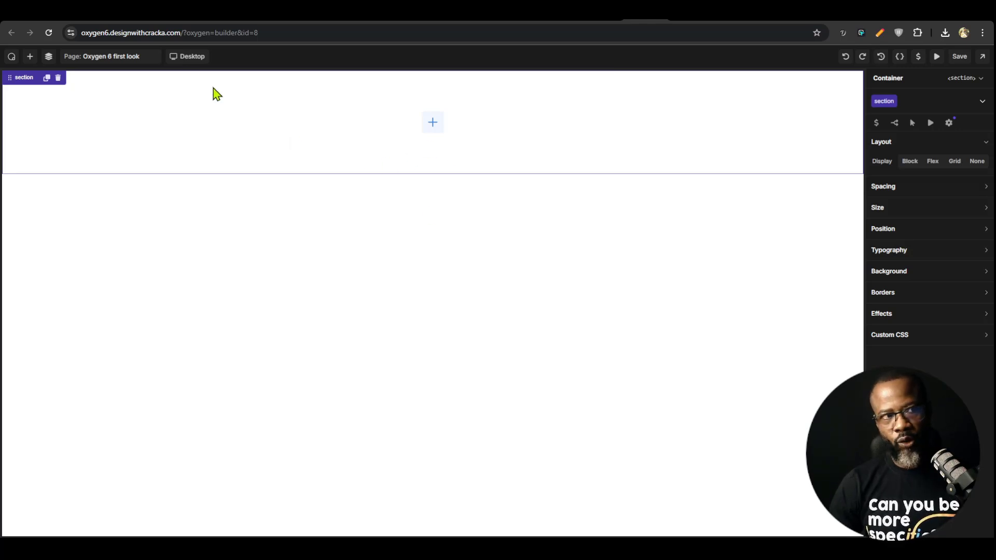
pyautogui.click(184, 59)
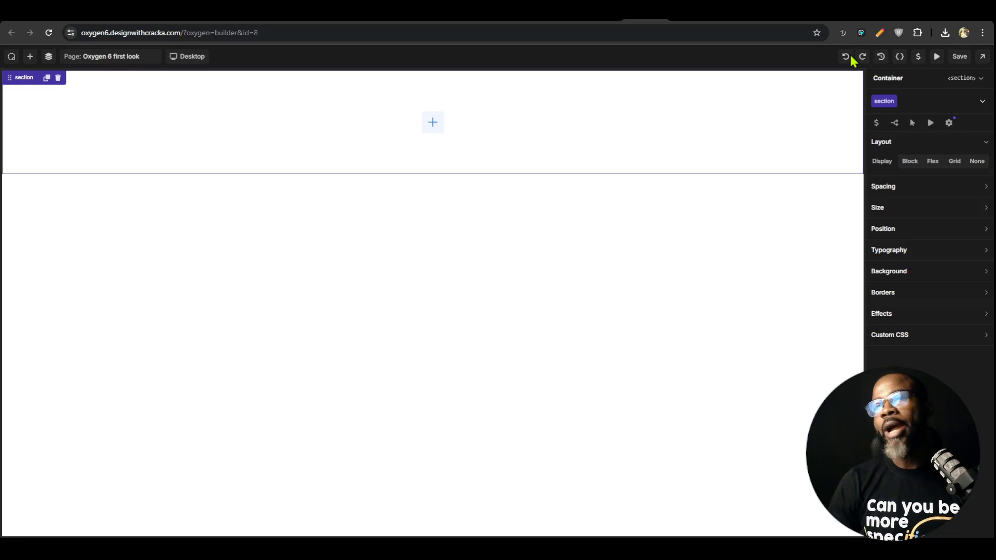
# Review the builder's edit history and the page revisions
pyautogui.click(881, 58)
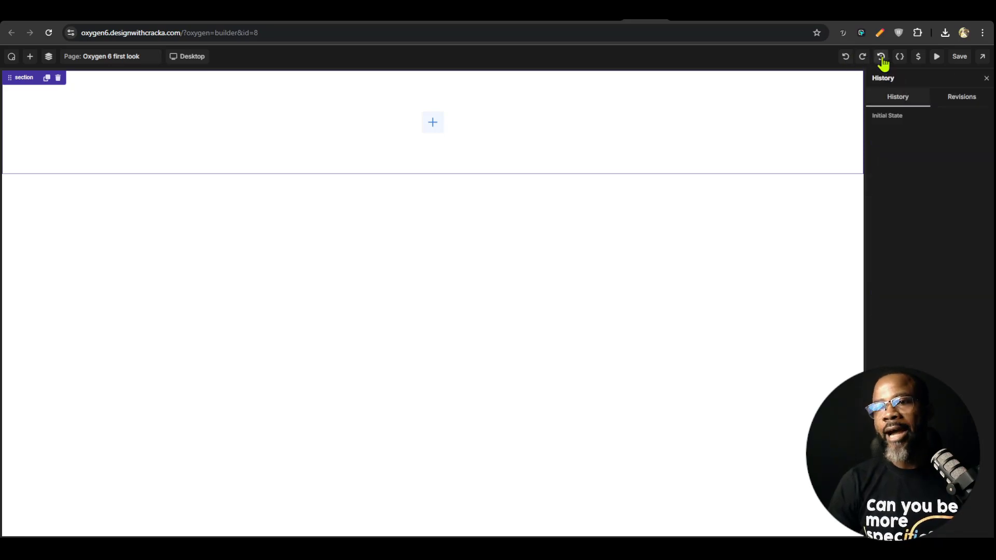
pyautogui.click(970, 95)
pyautogui.click(889, 98)
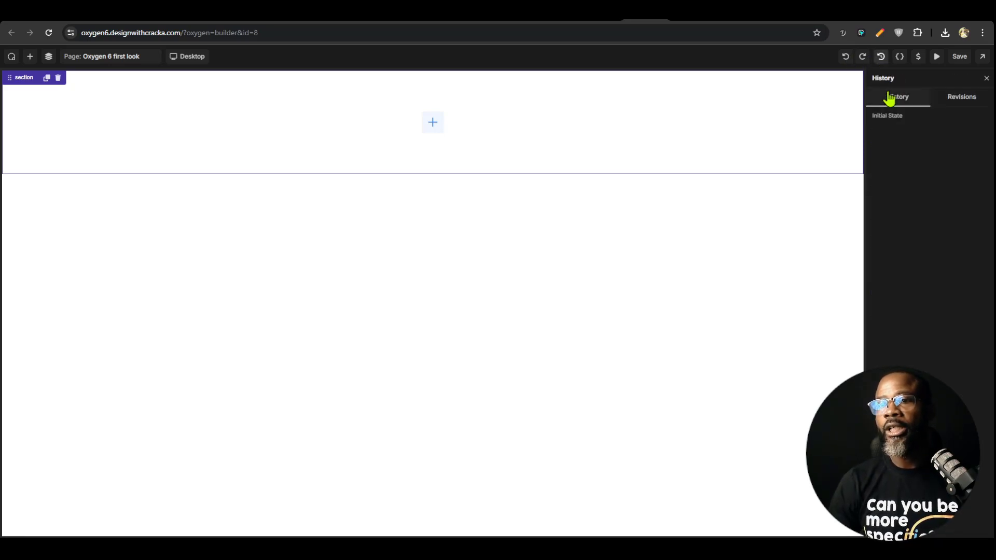
# Inspect the style properties of the .section class in the selectors manager, then return to the container's properties
pyautogui.click(900, 58)
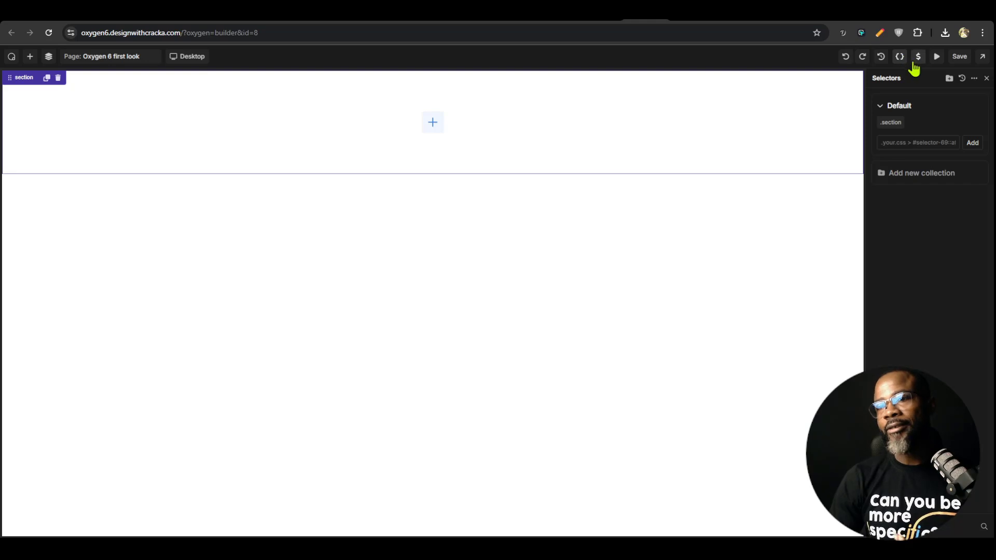
pyautogui.click(890, 125)
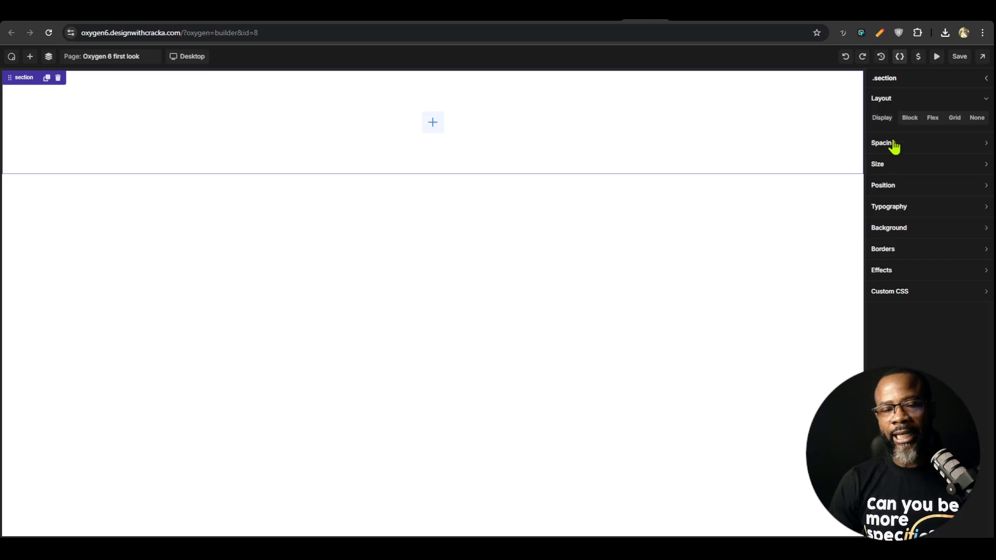
pyautogui.click(578, 142)
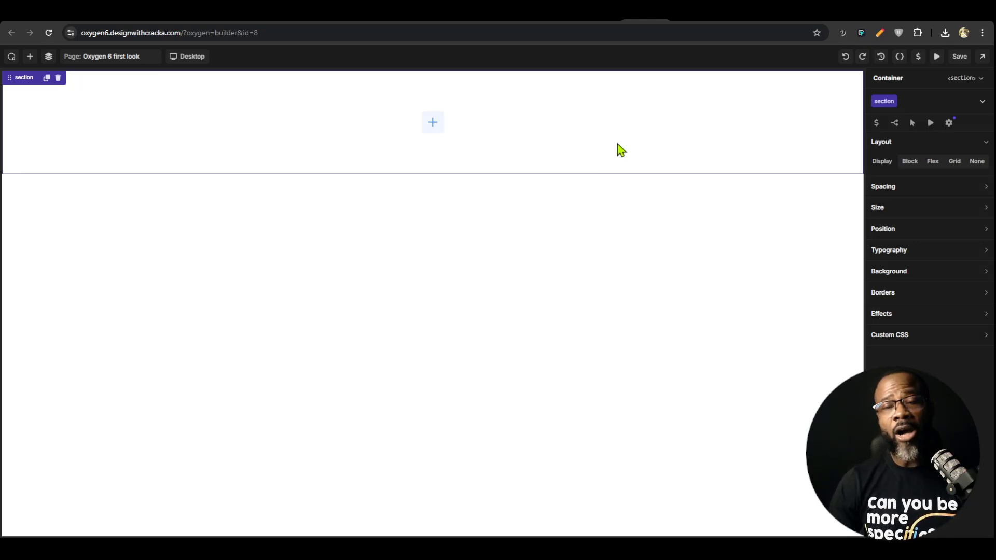
# Add a Text element inside the section container and save the page
pyautogui.click(30, 57)
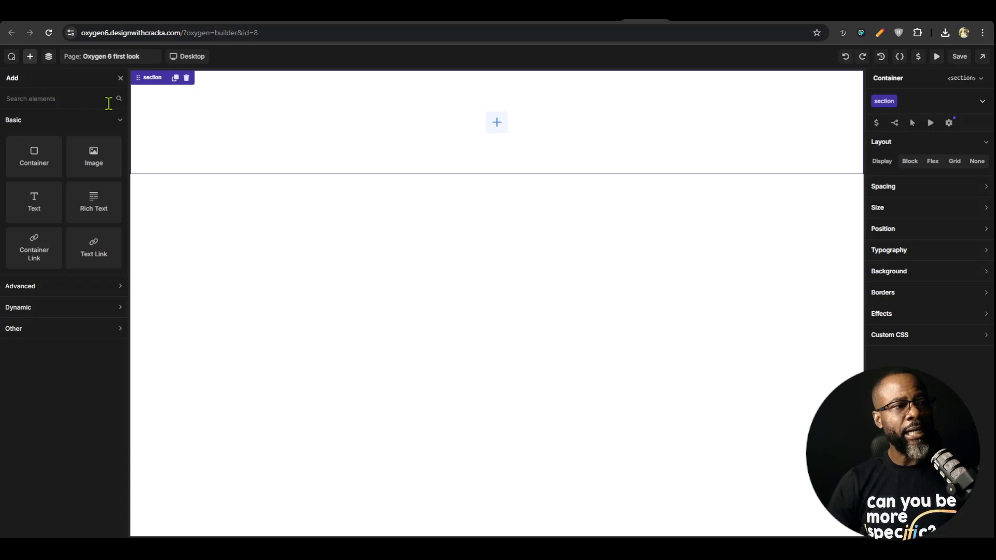
pyautogui.click(55, 212)
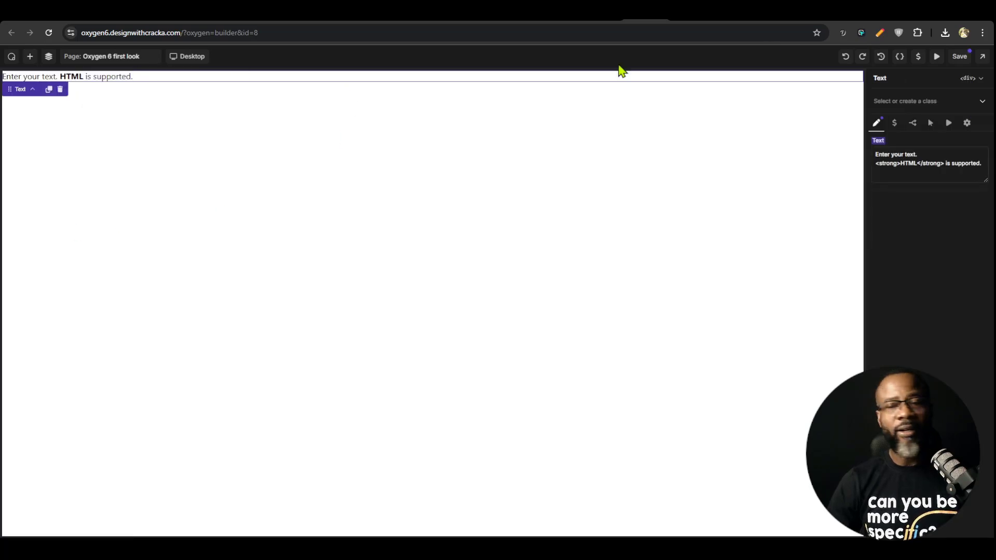
pyautogui.click(960, 57)
# Open the saved page's front end in a new tab
pyautogui.click(979, 59)
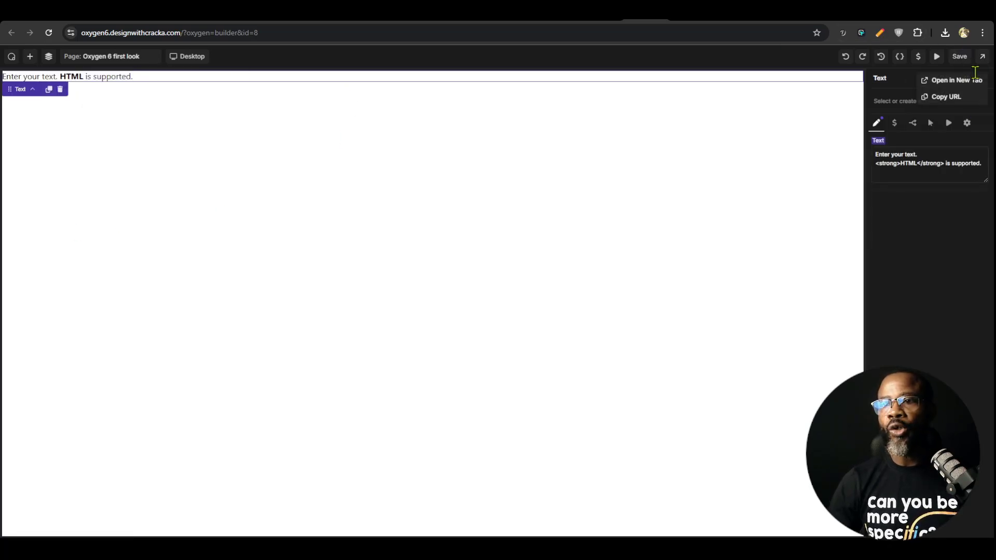
pyautogui.click(953, 80)
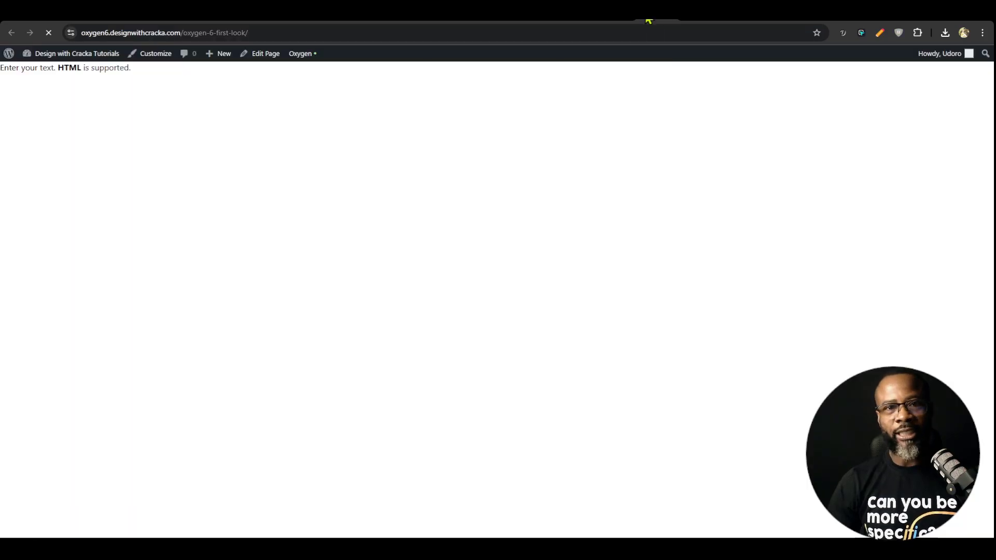
# Inspect the text element's markup on the published page at desktop width with the browser's developer tools
pyautogui.hotkey('ctrl', 'shift', 'i')
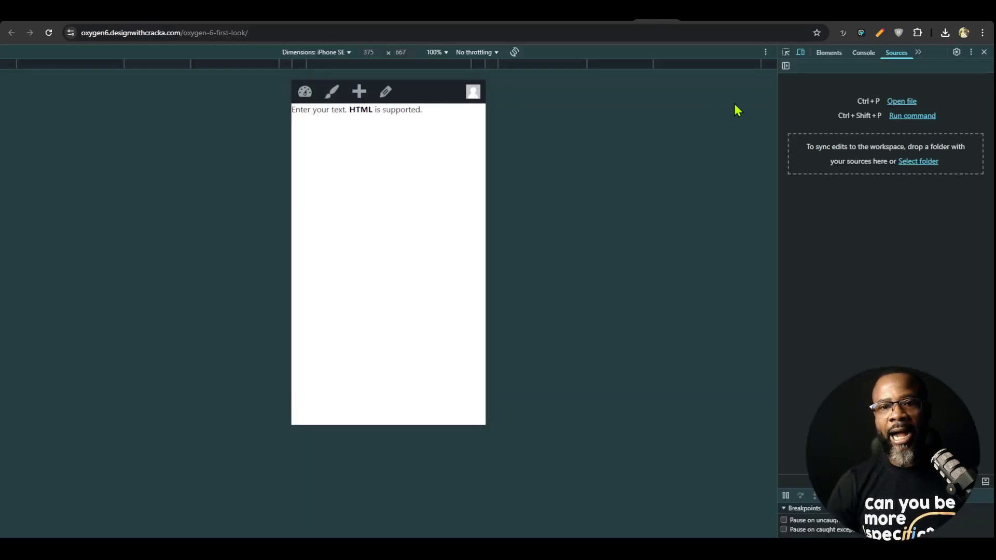
pyautogui.click(801, 52)
pyautogui.click(786, 51)
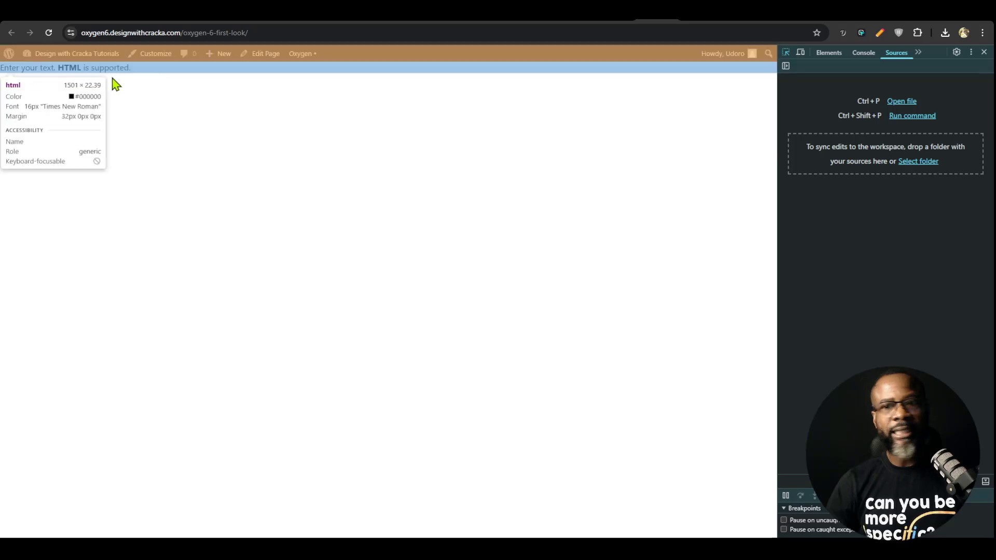
pyautogui.click(82, 69)
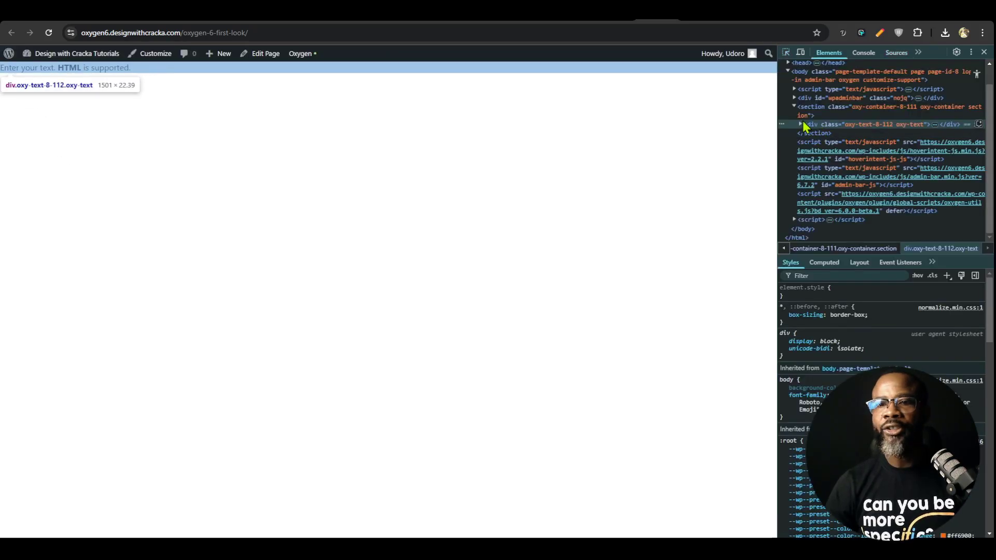
pyautogui.click(801, 125)
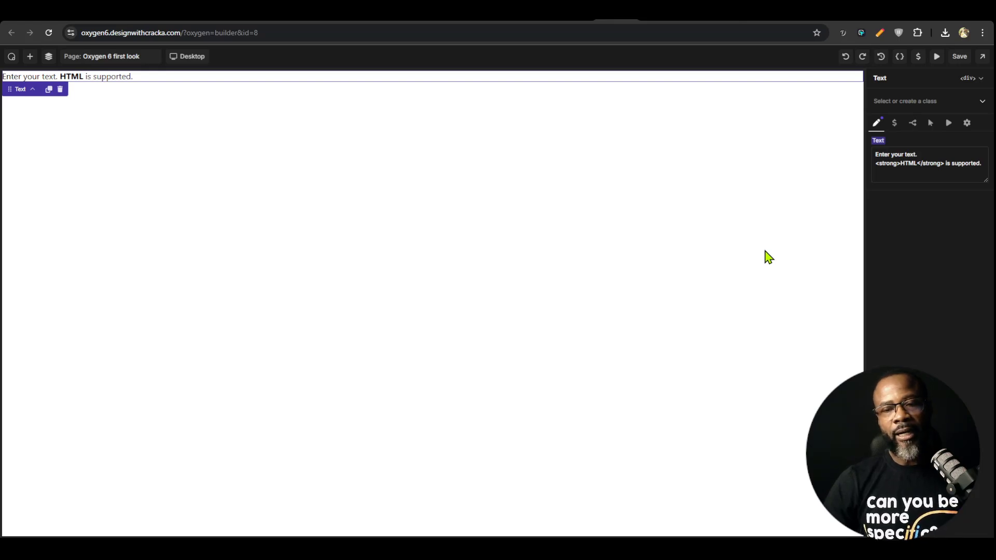
# In the builder, assign a new class named heading to the text element and change its HTML tag to h1
pyautogui.click(919, 99)
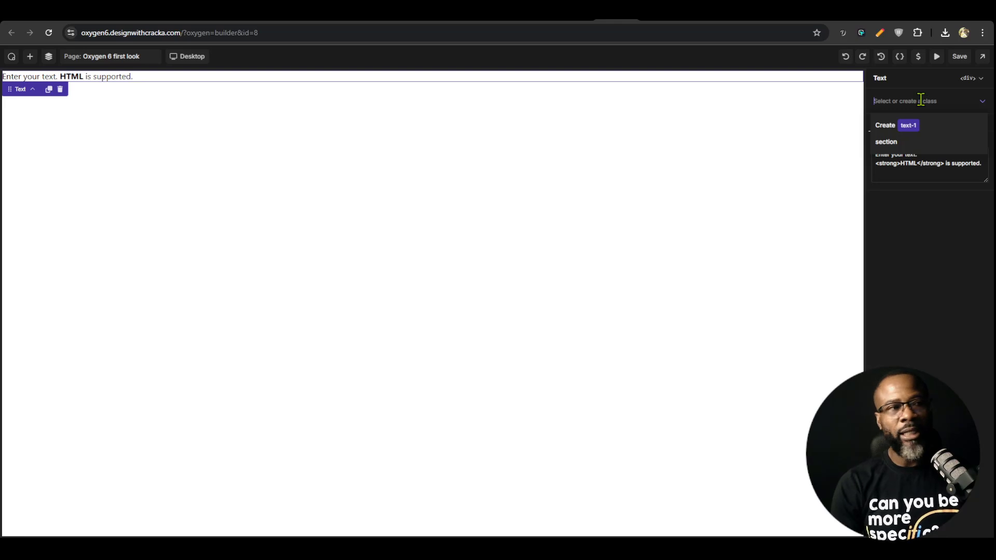
pyautogui.write('heading')
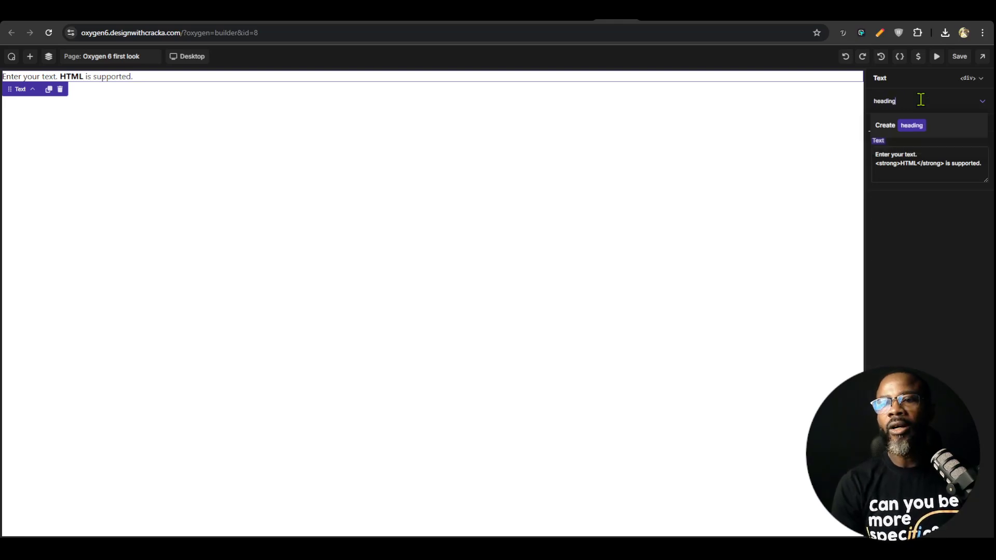
pyautogui.press('Return')
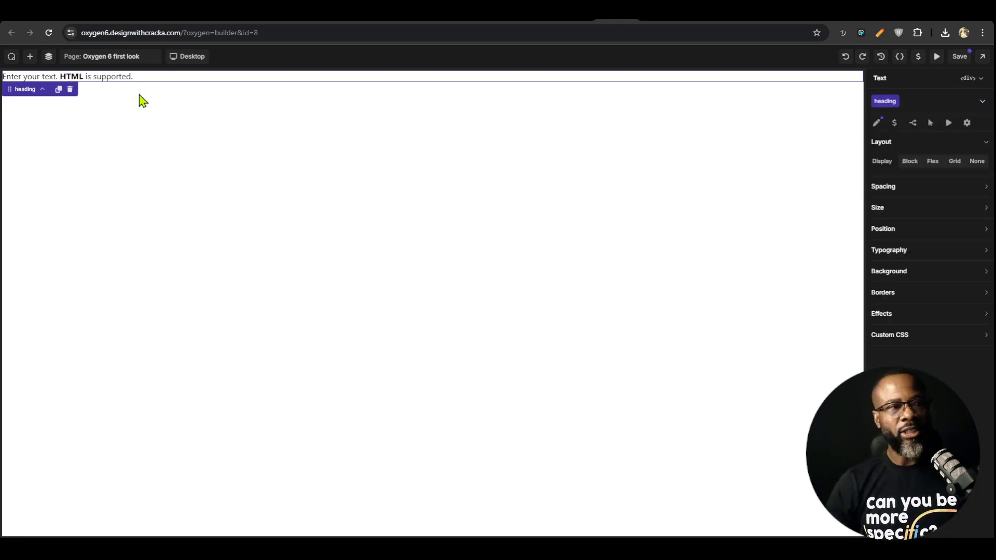
pyautogui.click(29, 56)
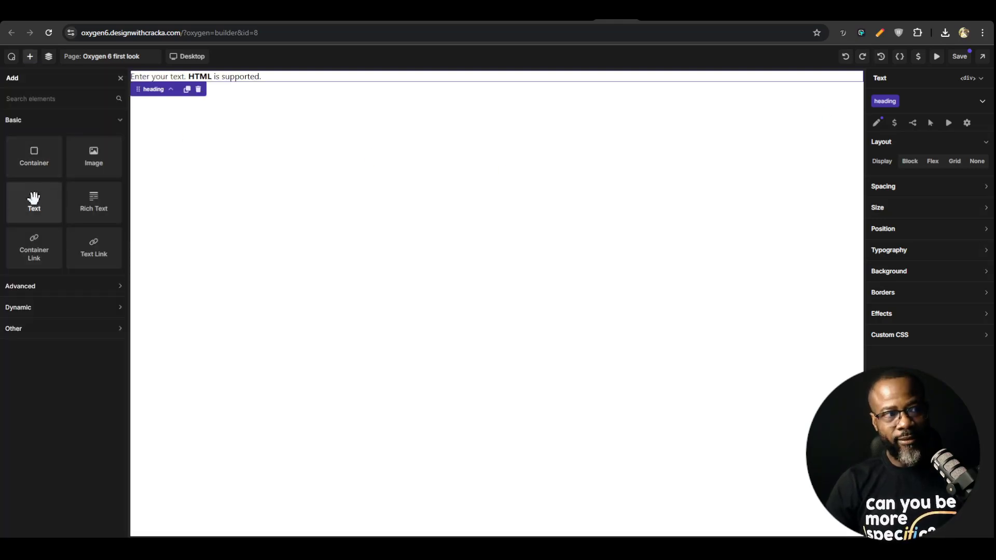
pyautogui.click(980, 78)
pyautogui.click(943, 150)
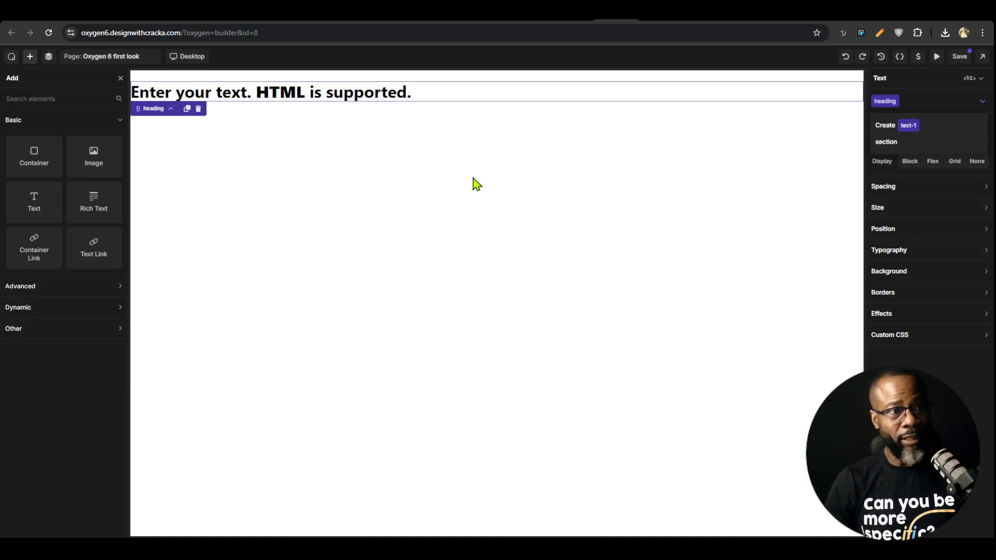
# Review the Other group of elements and the list of CSS selectors, then return to the heading text's properties
pyautogui.click(83, 335)
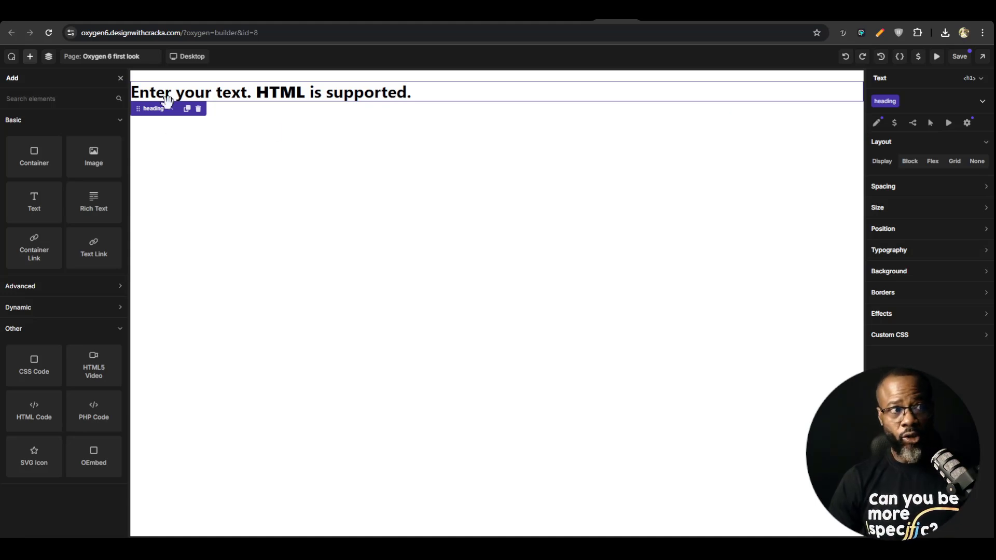
pyautogui.click(900, 57)
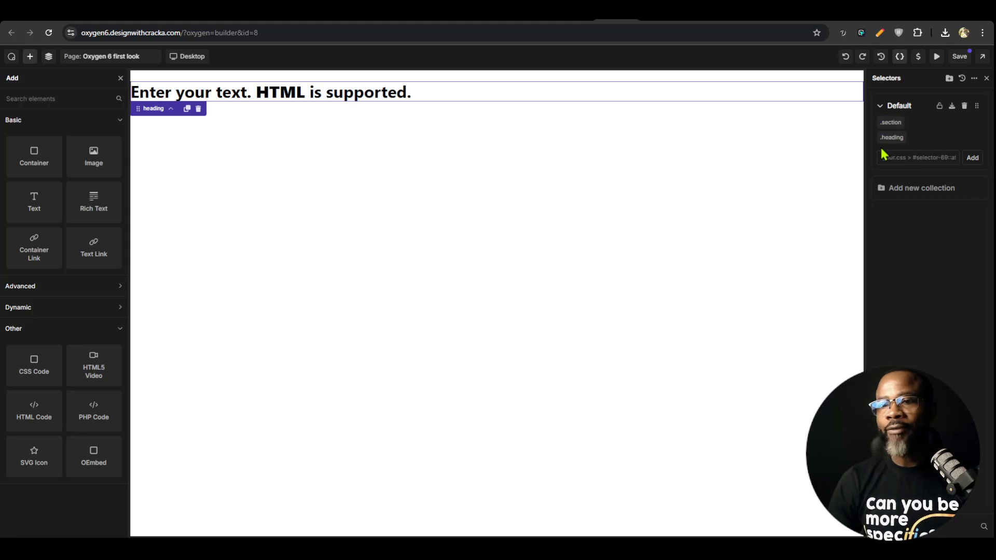
pyautogui.click(417, 102)
# Set the font size of the heading class to 4 rem
pyautogui.click(911, 255)
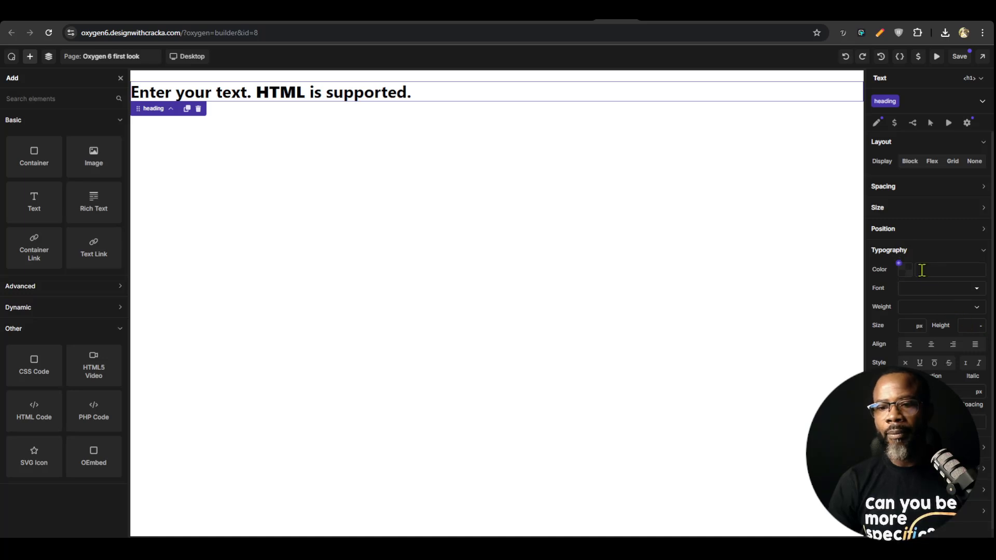
pyautogui.click(906, 326)
pyautogui.write('5')
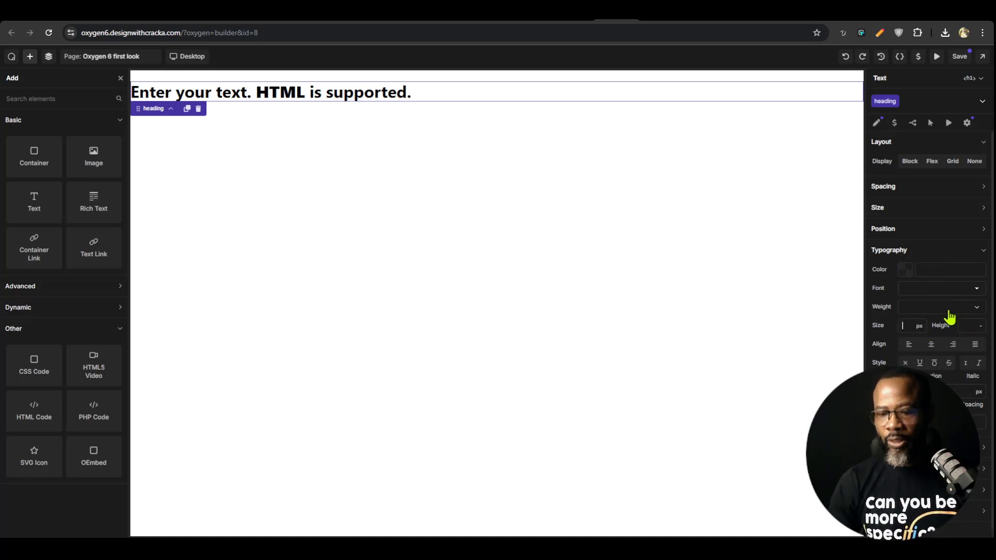
pyautogui.write('rem')
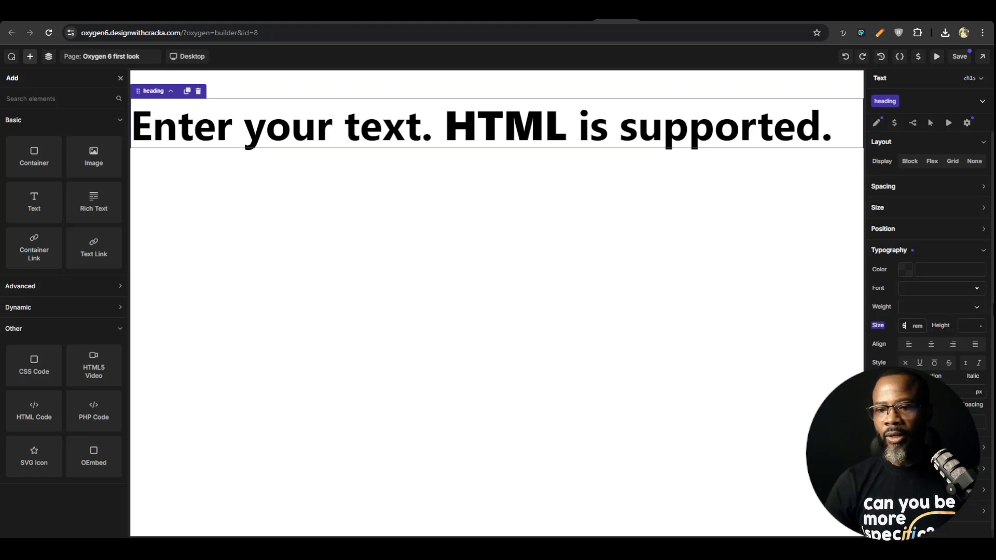
pyautogui.press('BackSpace')
pyautogui.write('4re')
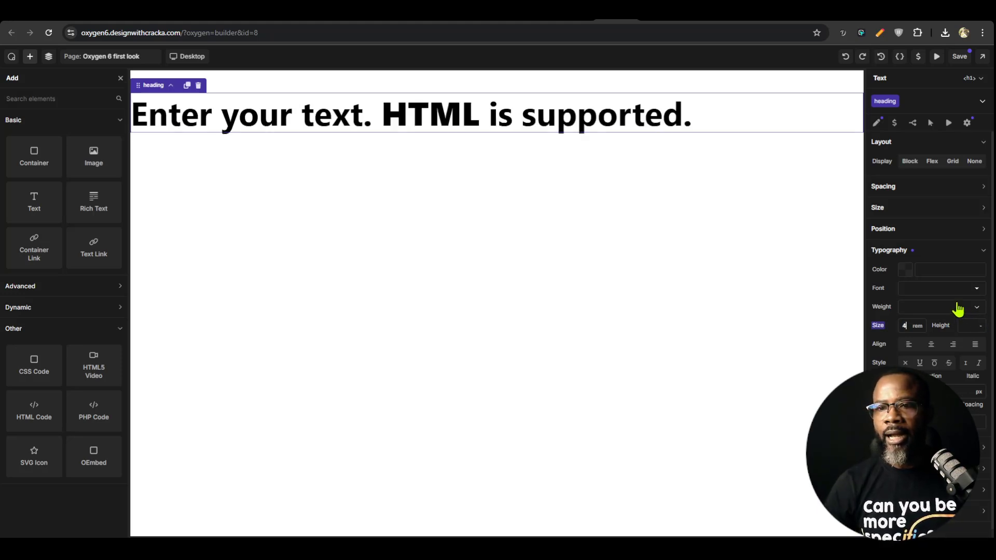
# Add a hover state with a 3 rem font size to the heading class, delete that state and reselect the class
pyautogui.click(894, 102)
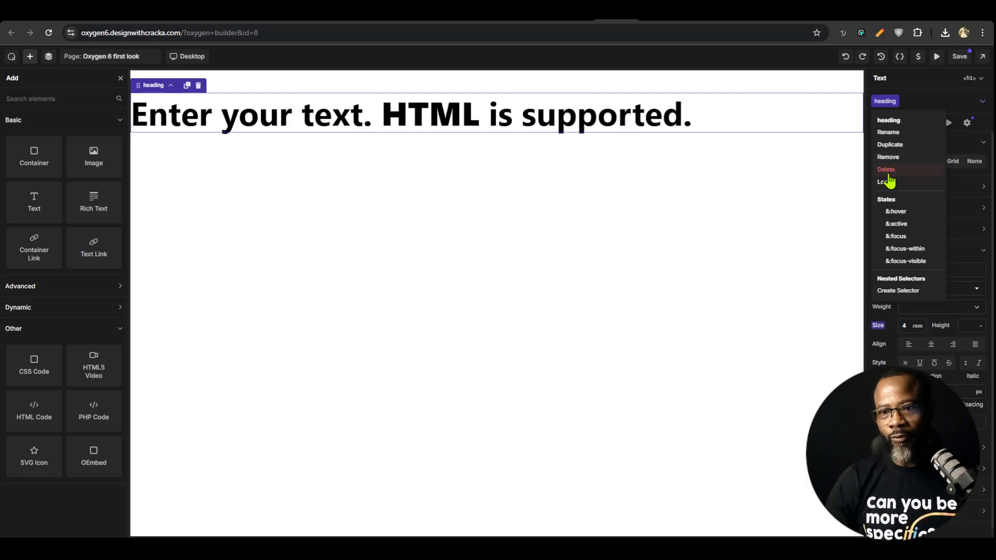
pyautogui.click(897, 212)
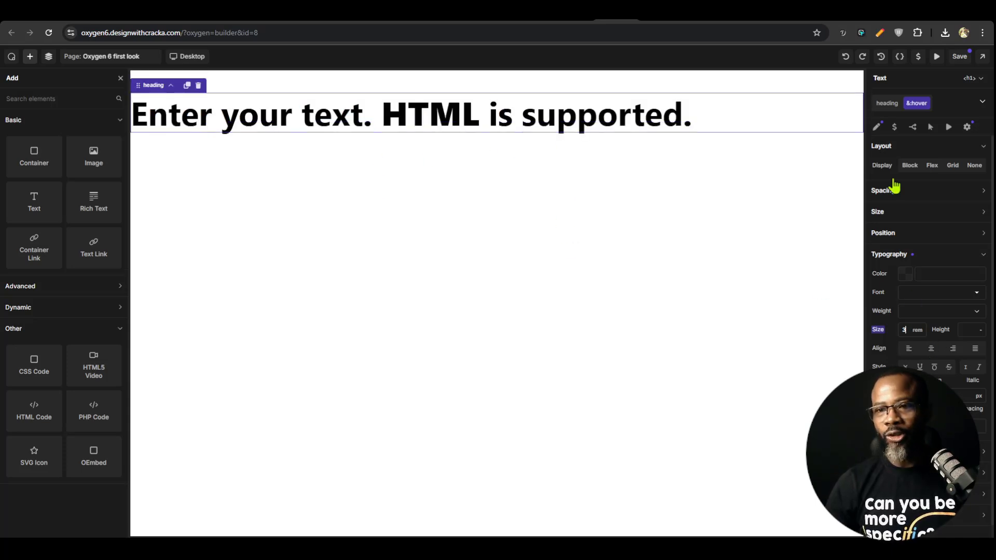
pyautogui.click(927, 104)
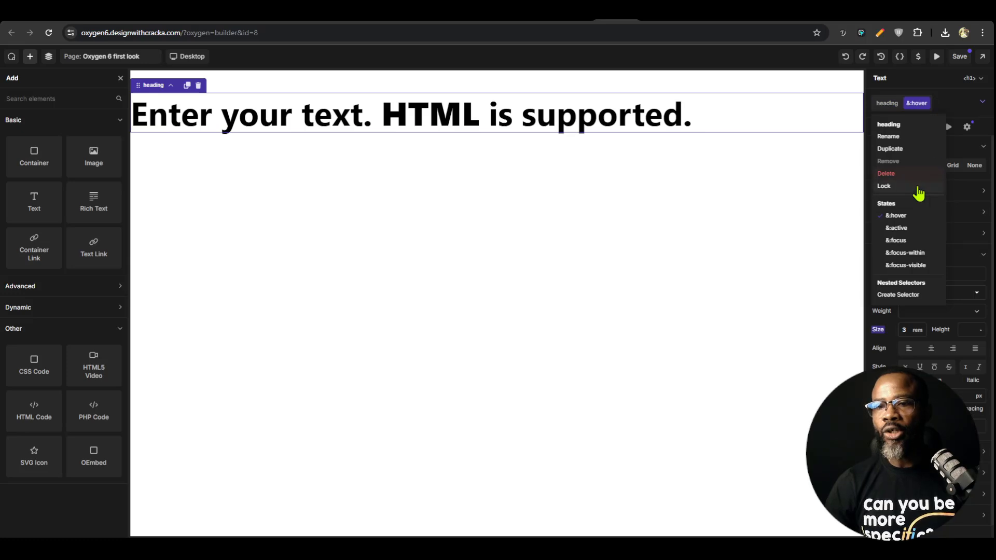
pyautogui.click(927, 103)
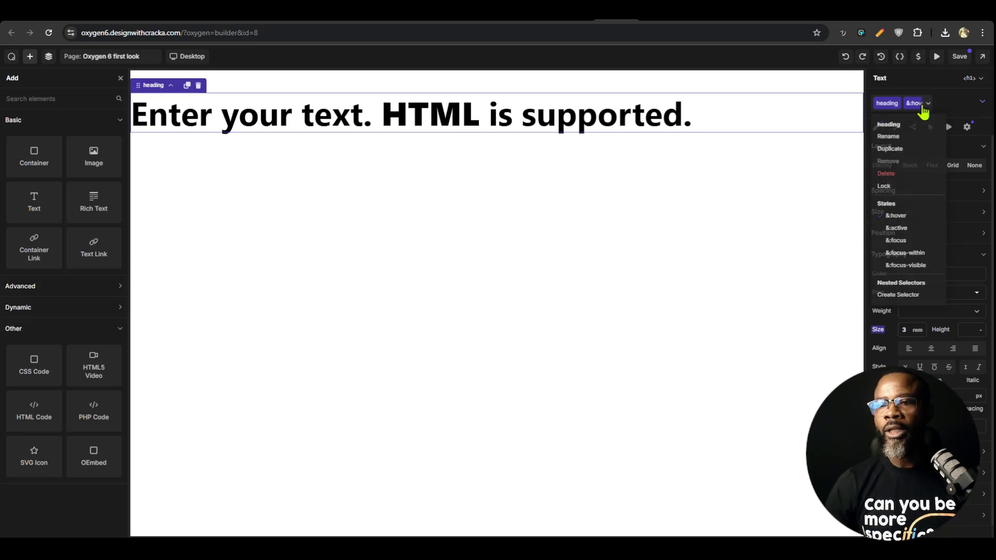
pyautogui.click(929, 104)
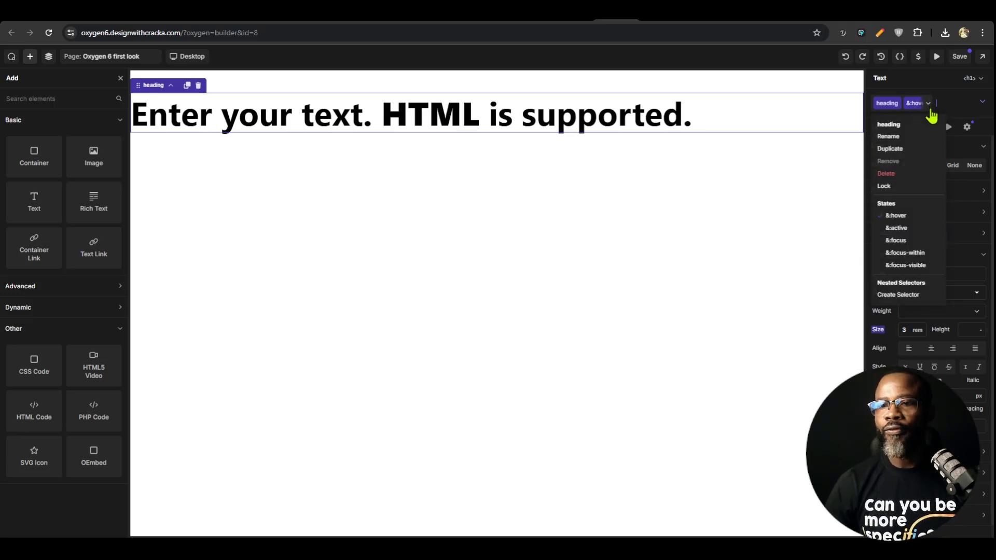
pyautogui.click(893, 173)
pyautogui.click(541, 110)
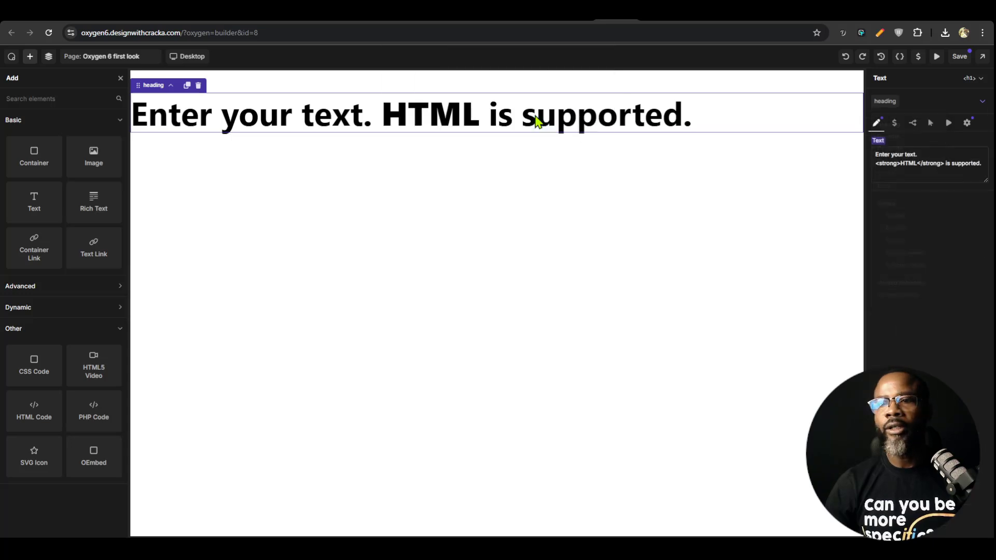
pyautogui.click(886, 102)
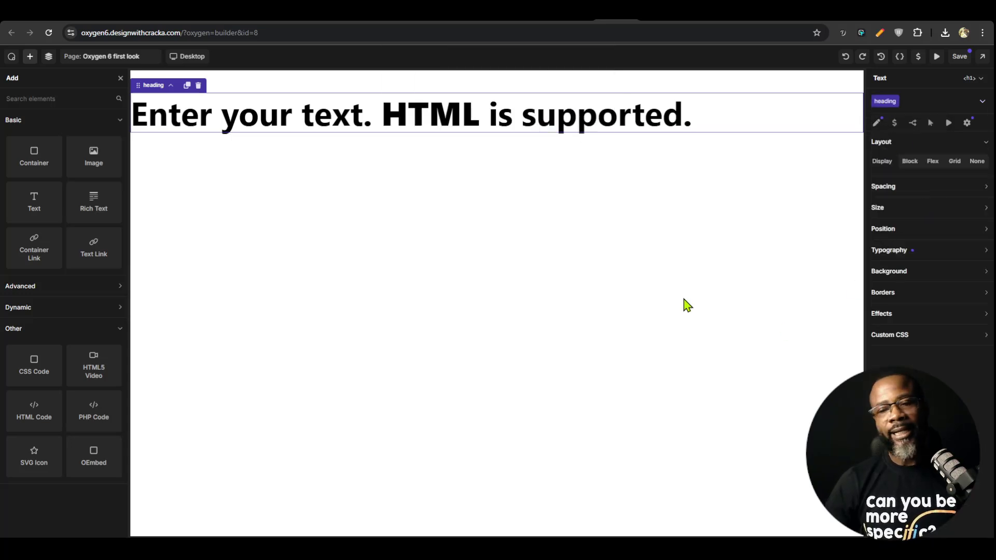
# Create a nested selector named is-hero under the heading class
pyautogui.click(896, 102)
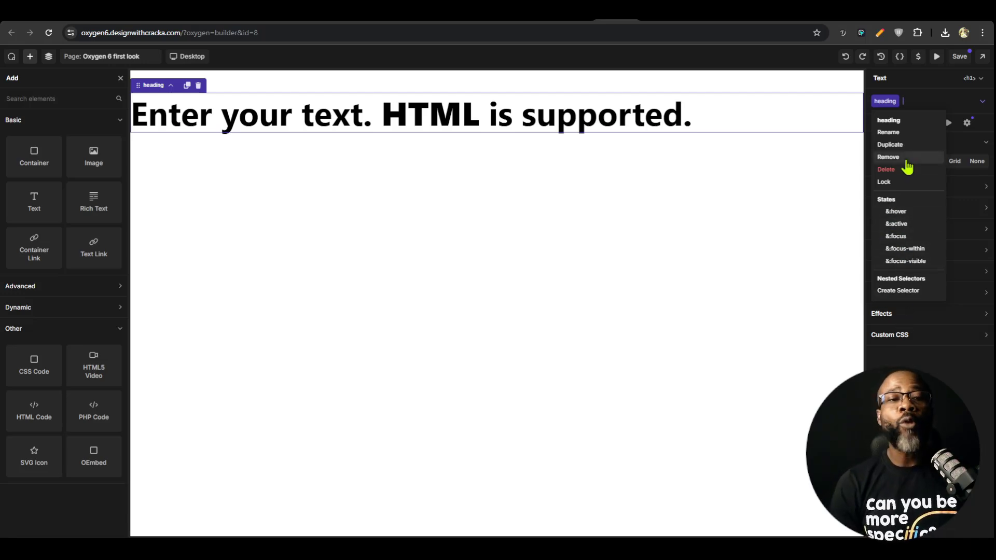
pyautogui.click(901, 291)
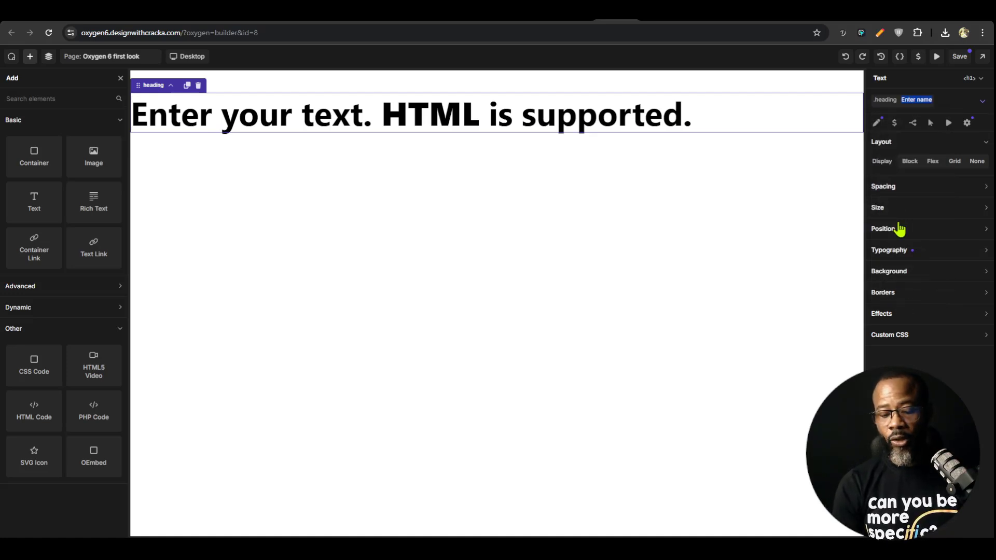
pyautogui.write('is-hero')
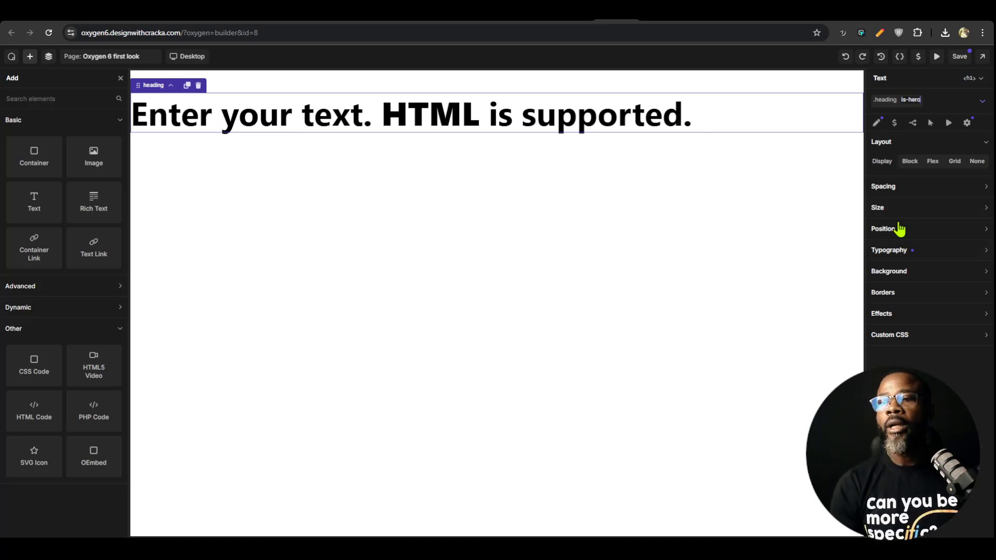
pyautogui.press('Return')
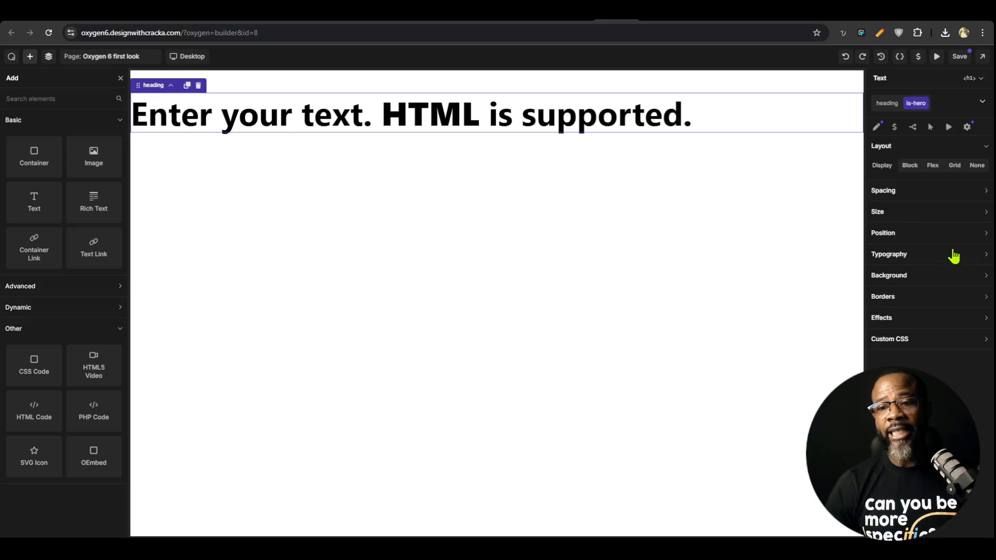
# Set the text color of the is-hero nested selector to #520FDEFF and save the page
pyautogui.click(917, 259)
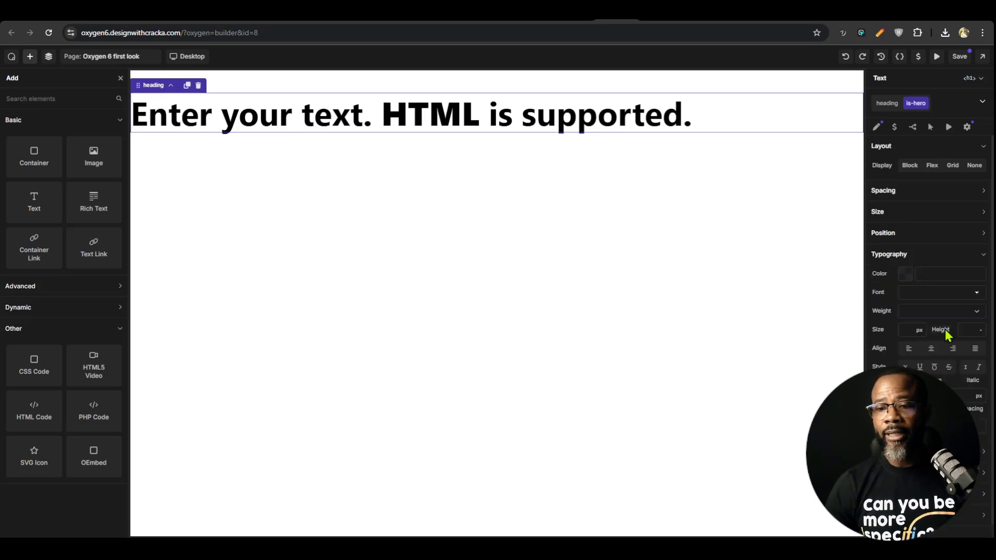
pyautogui.click(903, 276)
pyautogui.moveTo(968, 366); pyautogui.dragTo(982, 315)
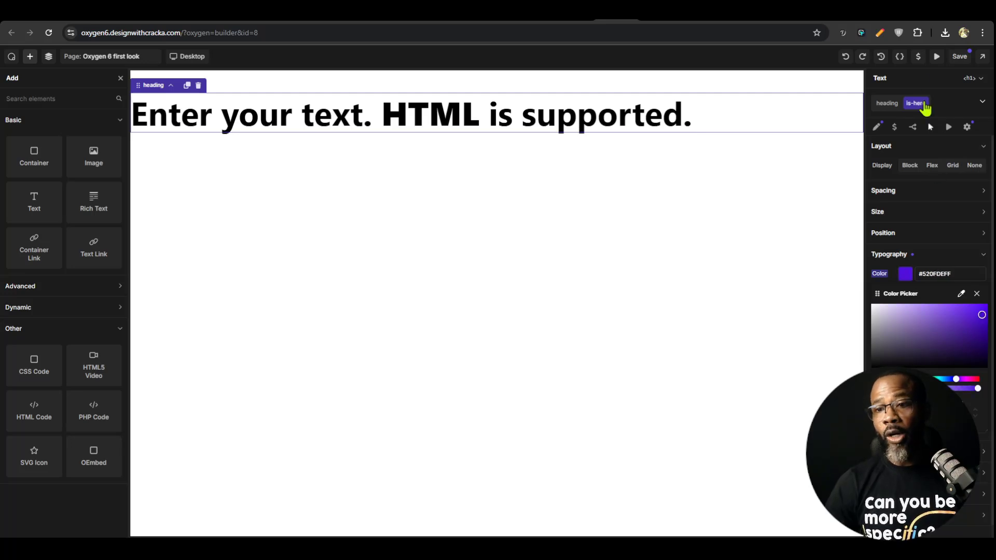
pyautogui.click(962, 58)
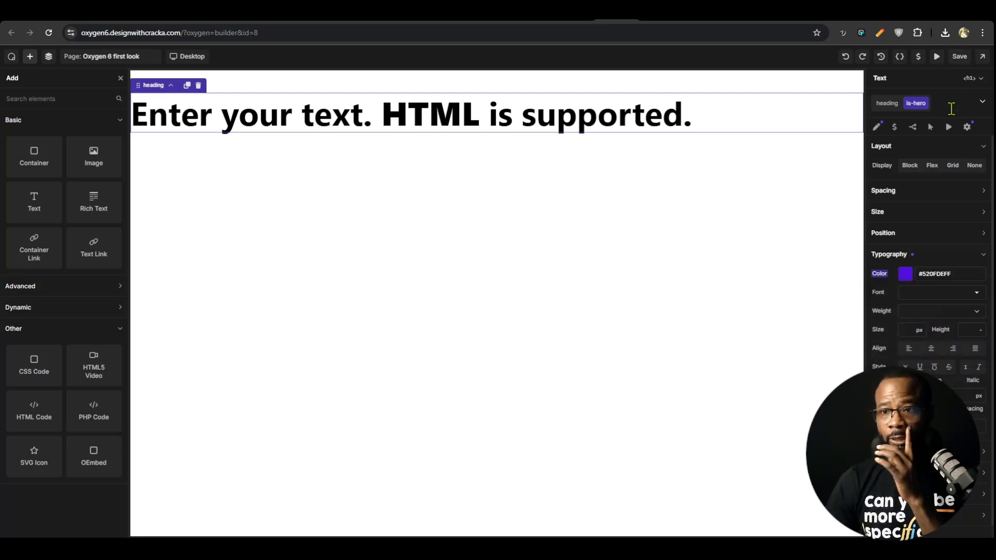
# Open the page's front end in a new tab and inspect the h1 heading's markup and classes
pyautogui.click(982, 57)
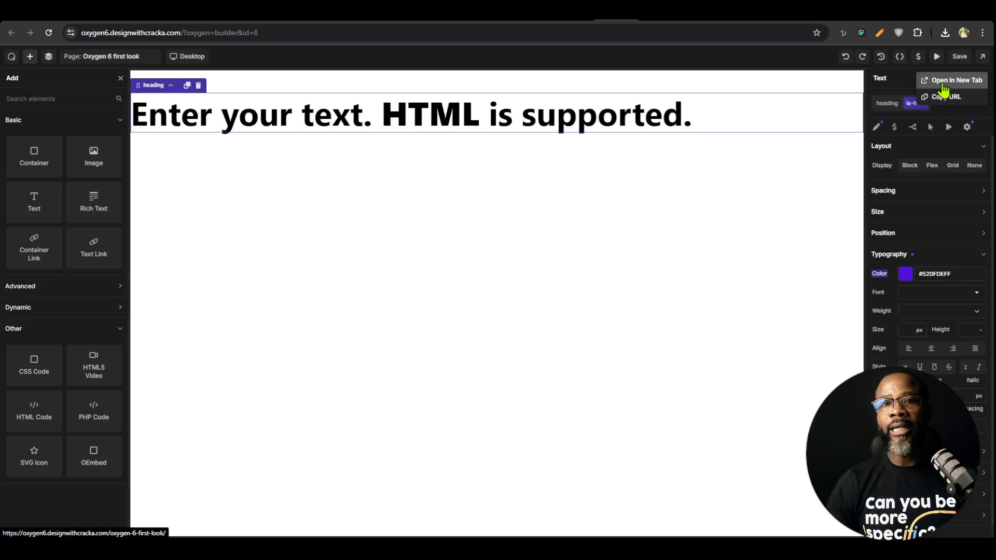
pyautogui.click(949, 81)
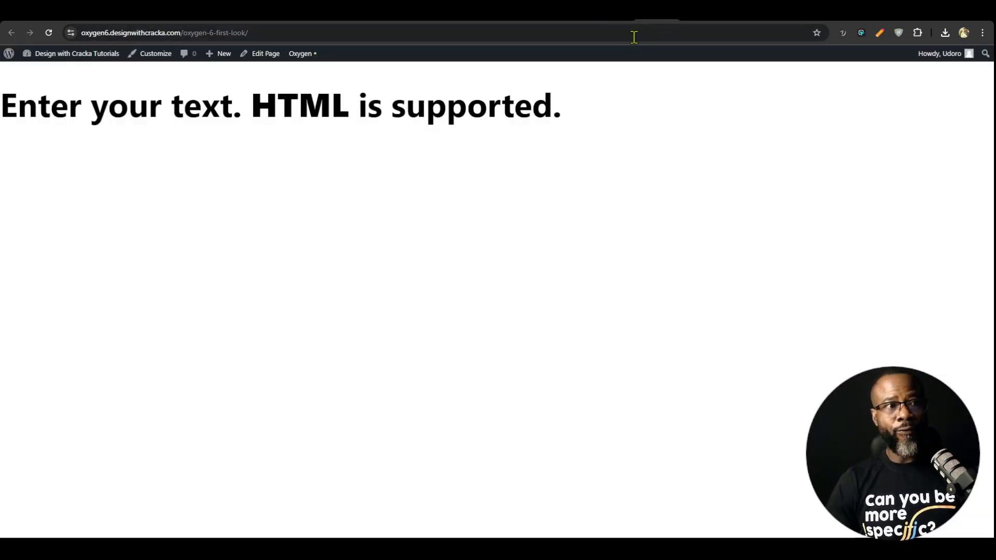
pyautogui.hotkey('ctrl', 'shift', 'i')
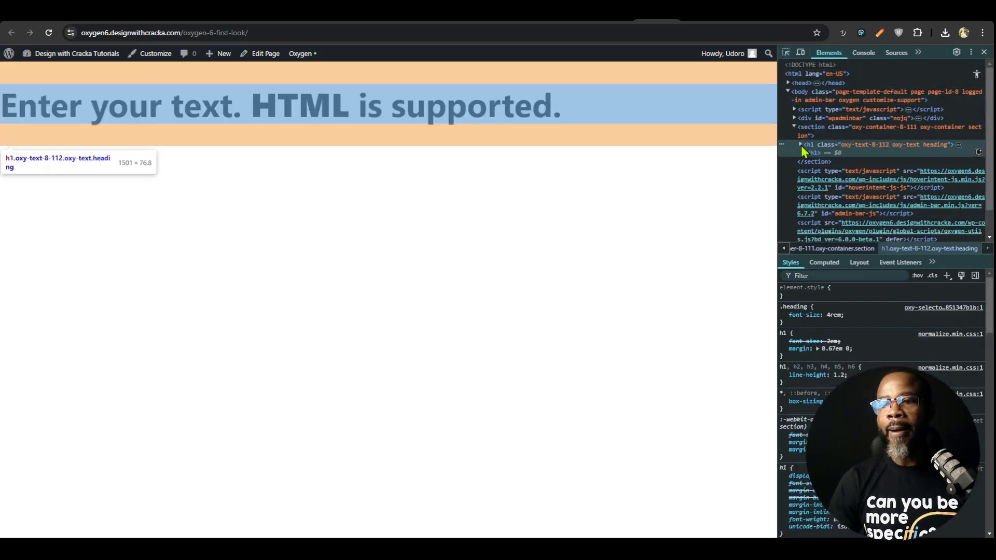
pyautogui.click(801, 144)
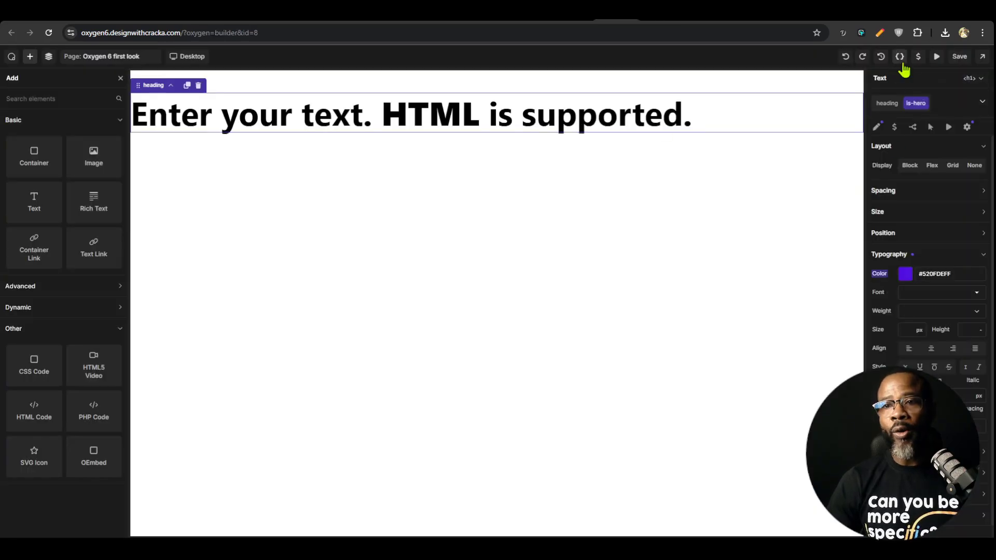
# Return to the builder and review the heading class with its is-hero nested selector in the selector list
pyautogui.click(904, 73)
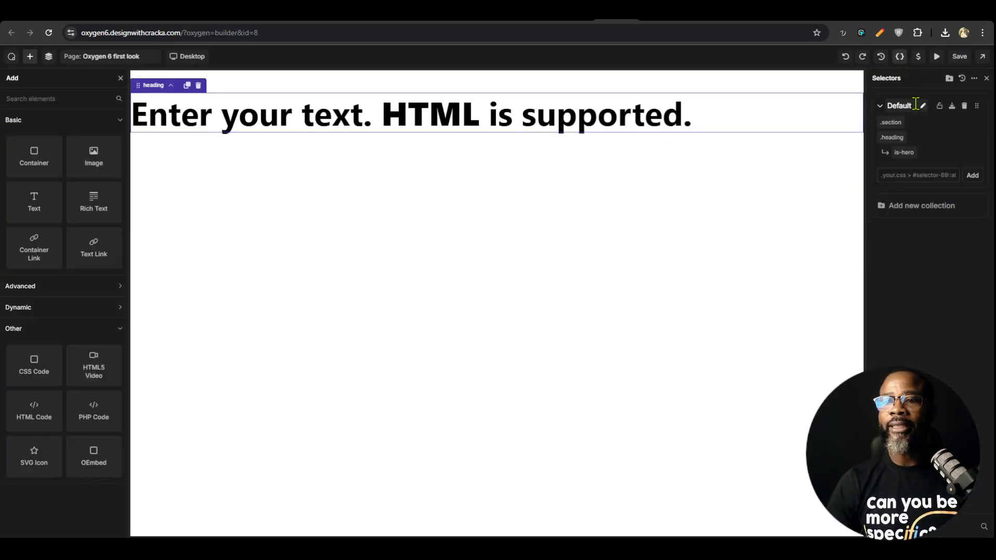
pyautogui.click(897, 154)
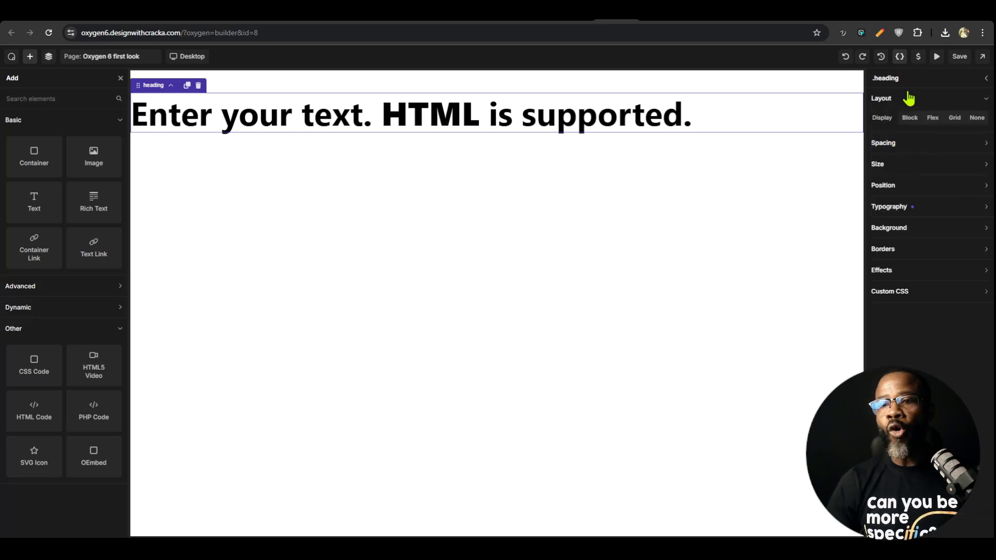
pyautogui.click(900, 56)
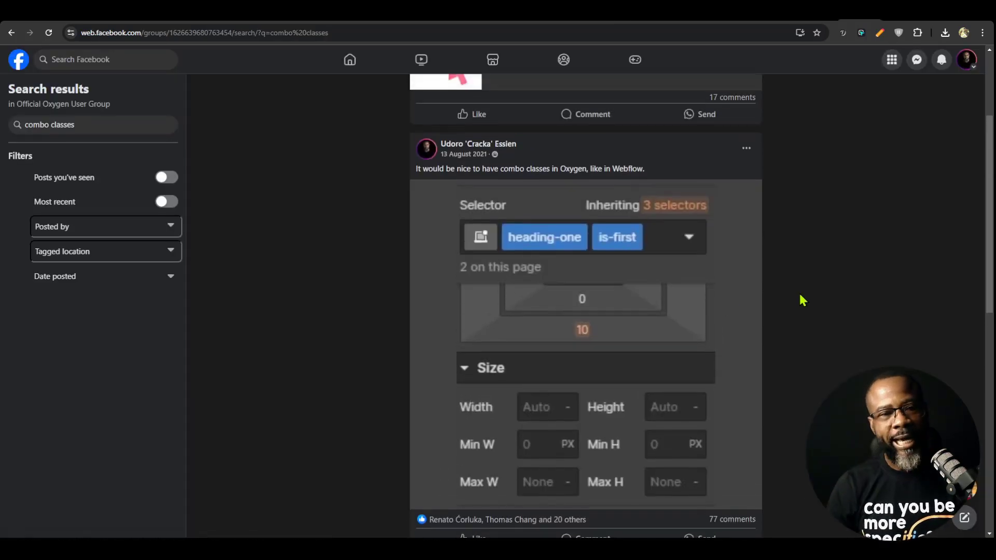
# Switch to the Facebook group search results and read the post suggesting Webflow-style combo classes for Oxygen
pyautogui.scroll(-1, 800, 297)
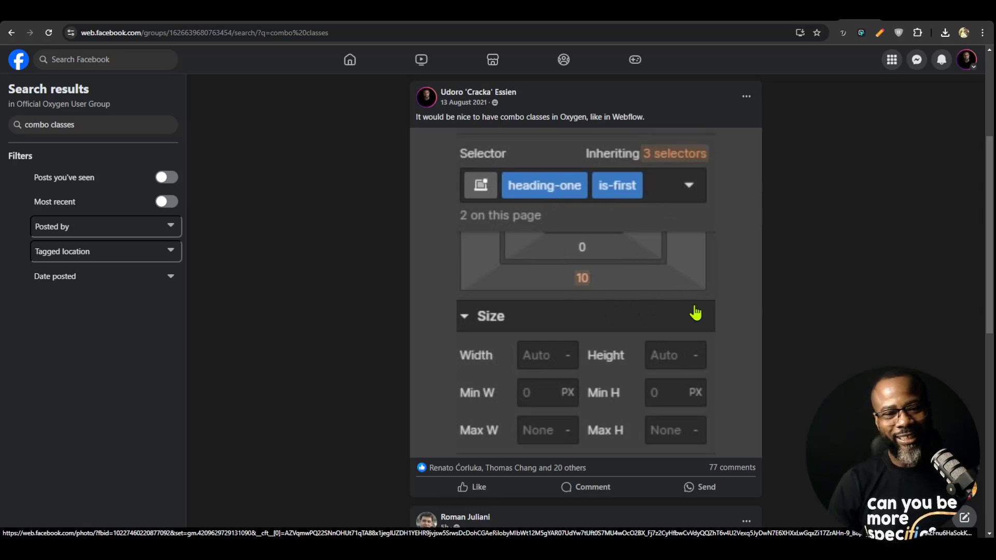
pyautogui.scroll(-3, 669, 293)
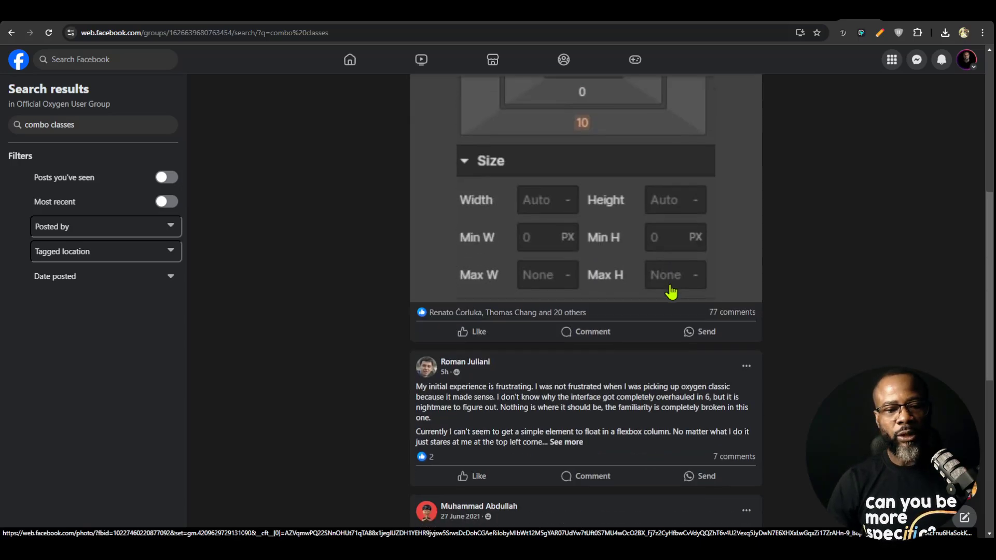
pyautogui.scroll(6, 596, 350)
pyautogui.scroll(-3, 596, 311)
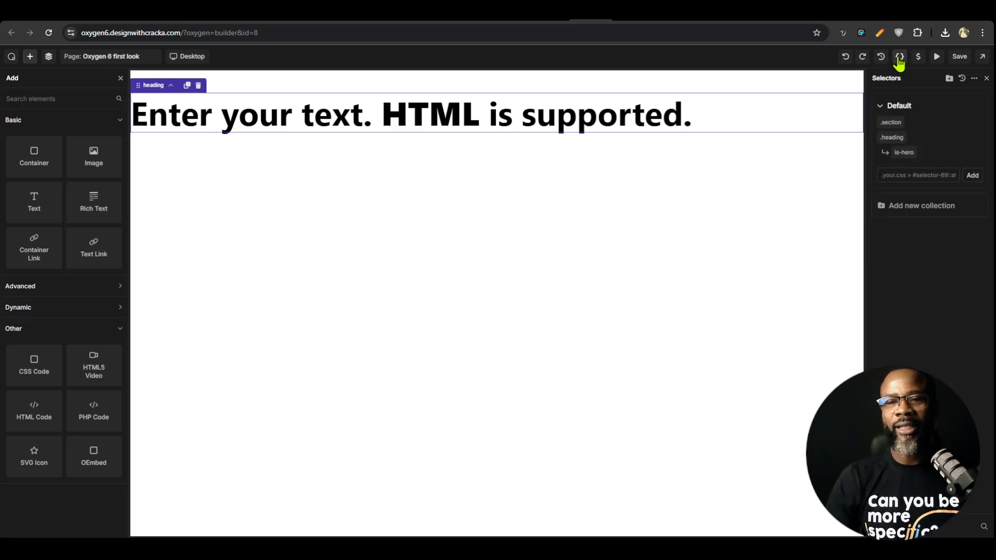
# Add a selector collection named Utility Classes and rename the Default collection as Global classes
pyautogui.click(930, 206)
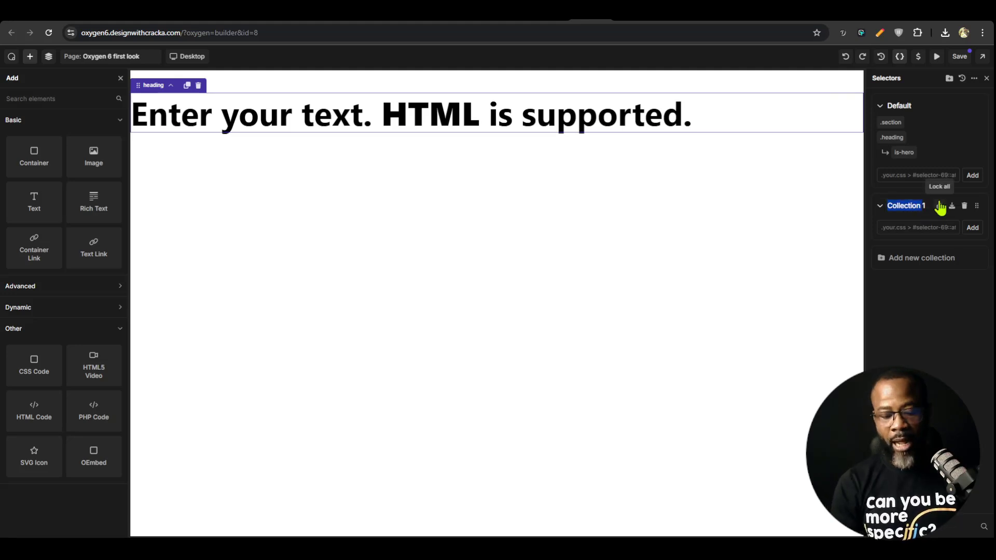
pyautogui.write('Utility Classes')
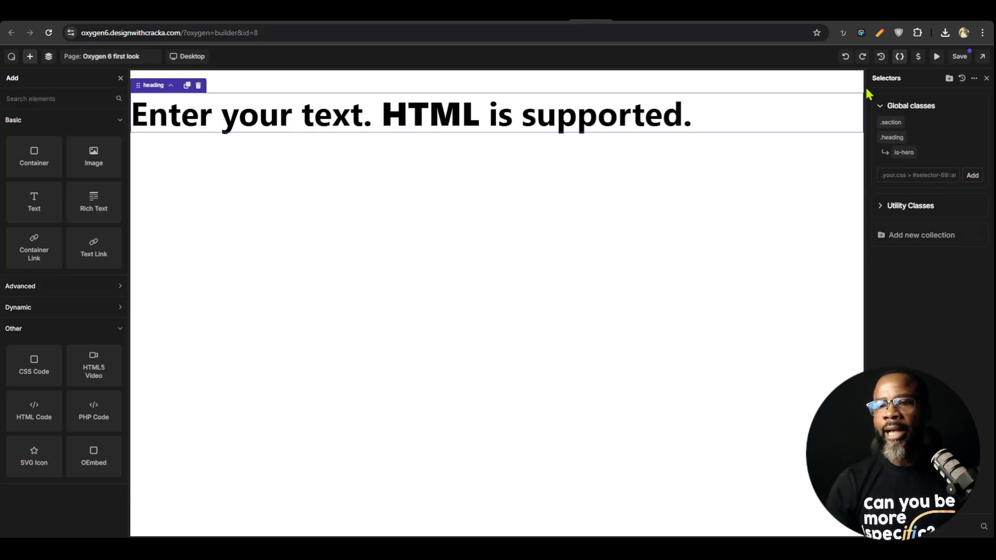
# Add a new class named border-text to the heading element and check the class's options
pyautogui.click(578, 134)
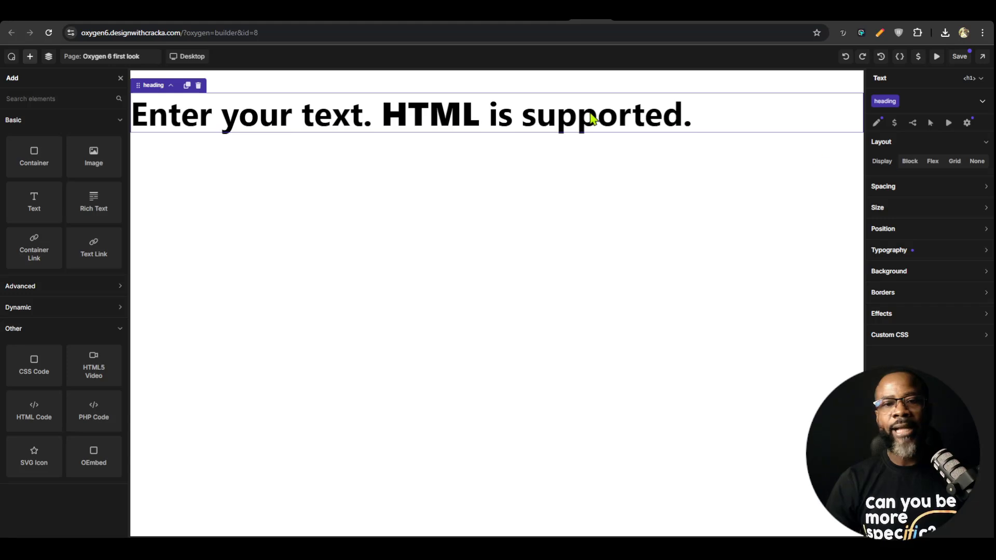
pyautogui.click(917, 98)
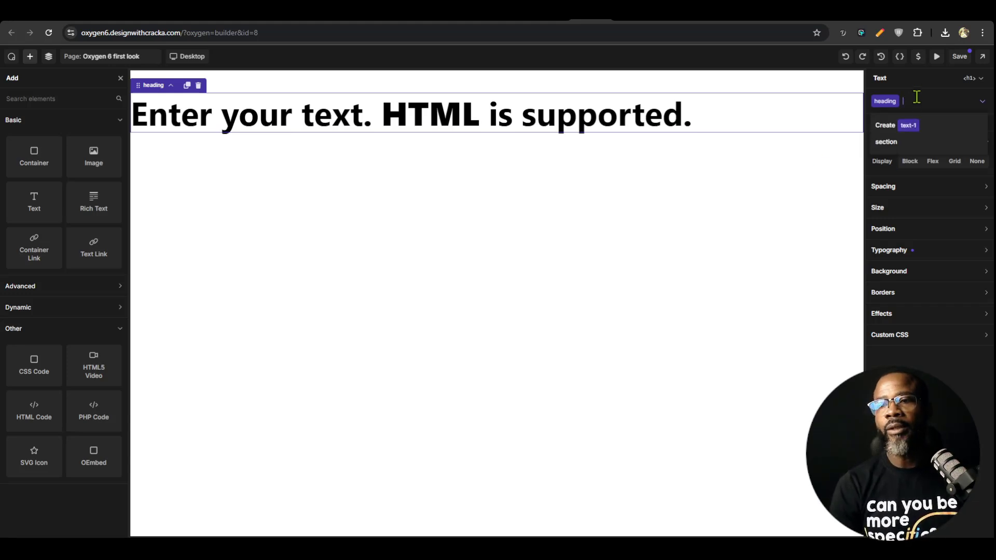
pyautogui.write('border')
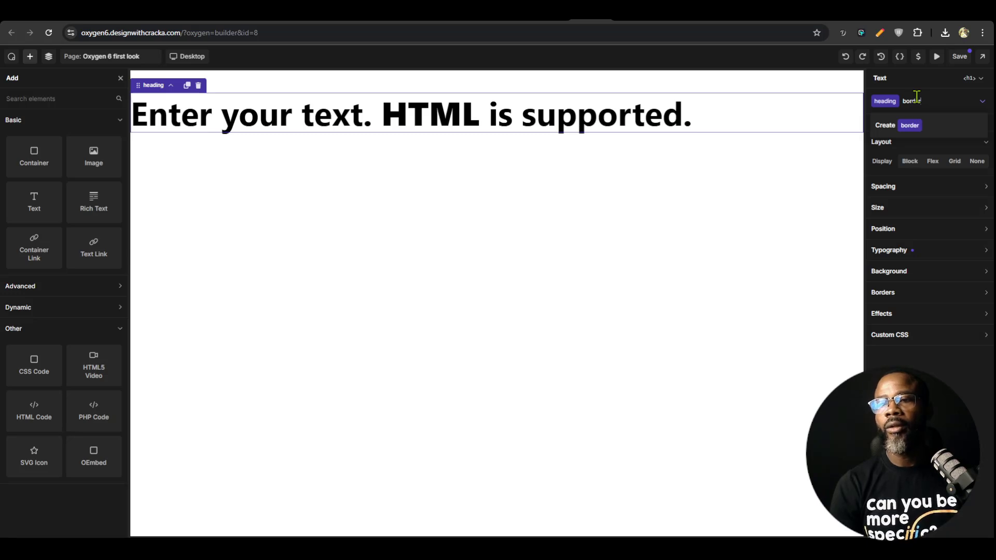
pyautogui.write('-tex')
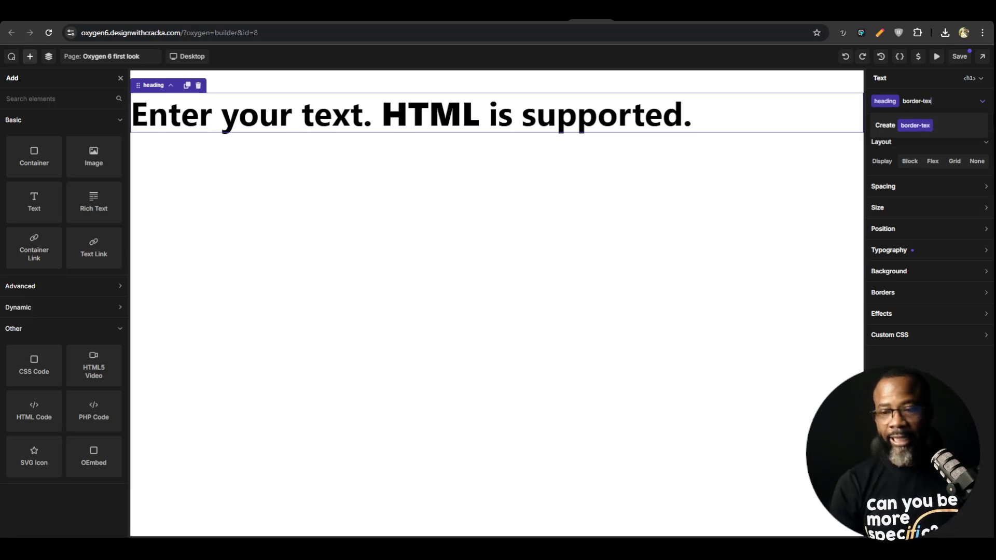
pyautogui.write('t')
pyautogui.press('Return')
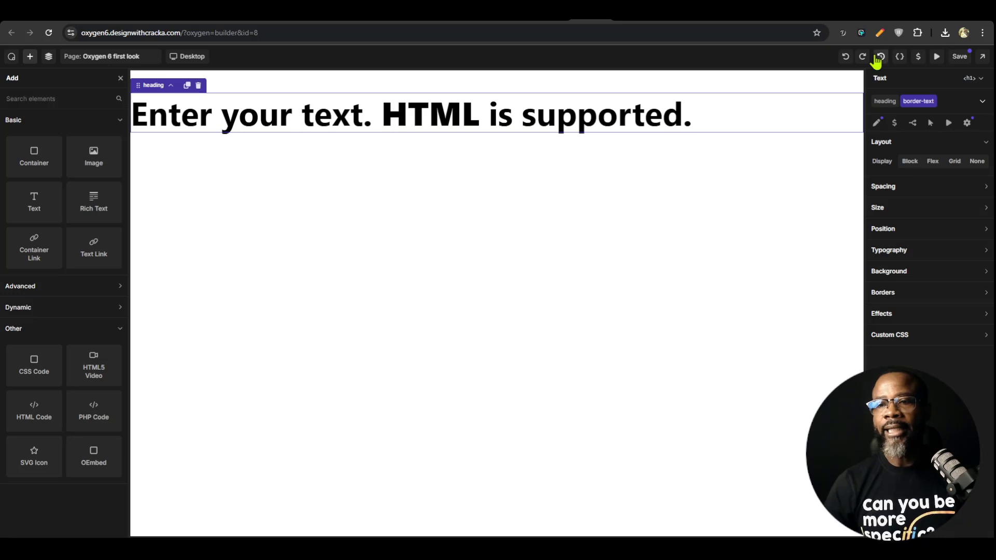
pyautogui.click(926, 102)
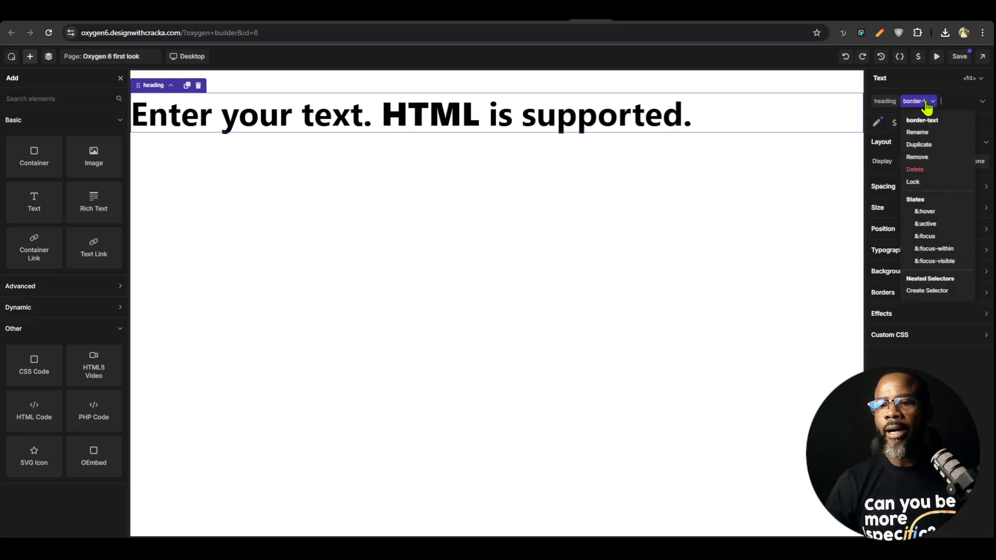
pyautogui.click(926, 102)
# Rename the Default selector collection that holds the border-text class as Utility class
pyautogui.click(901, 59)
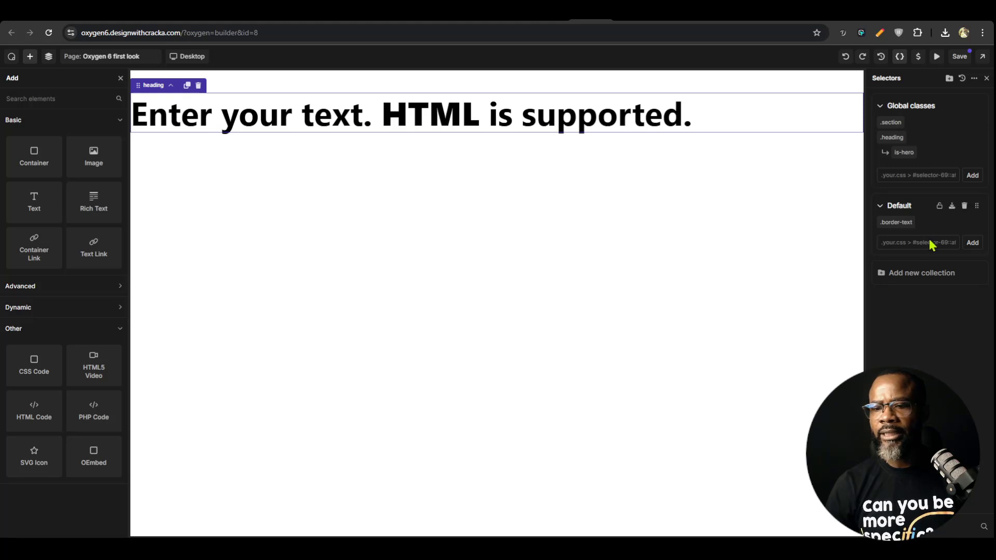
pyautogui.doubleClick(898, 203)
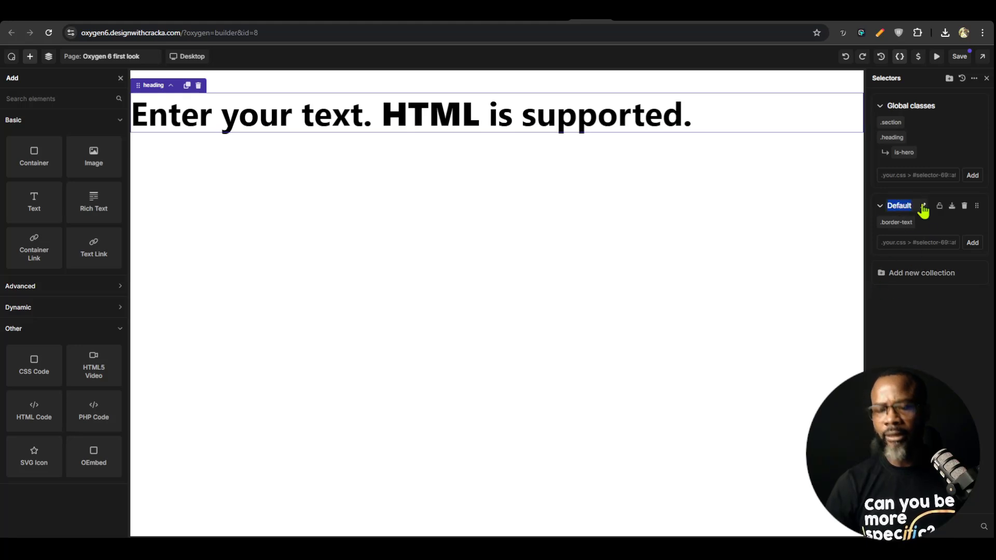
pyautogui.click(923, 208)
pyautogui.write('Utility cl')
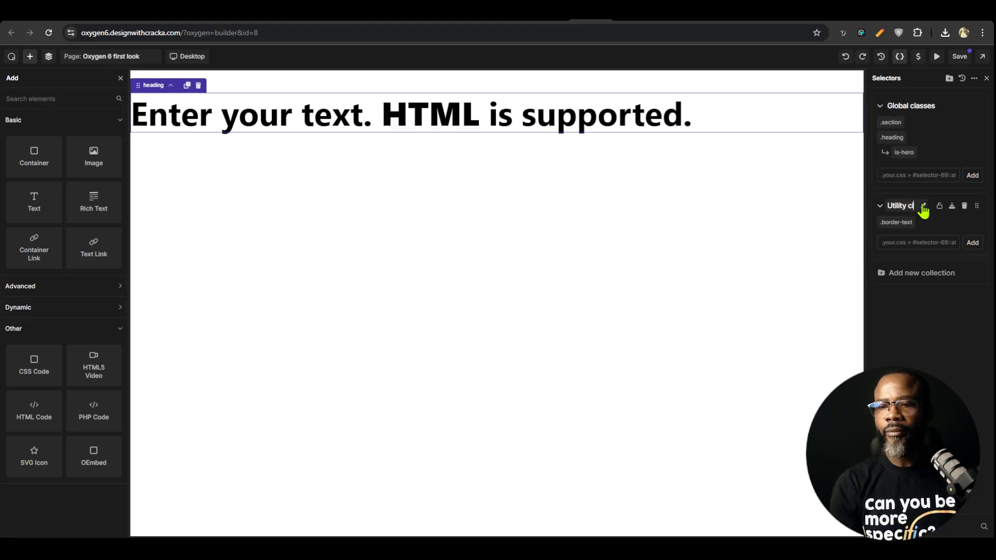
pyautogui.write('ass')
pyautogui.press('Return')
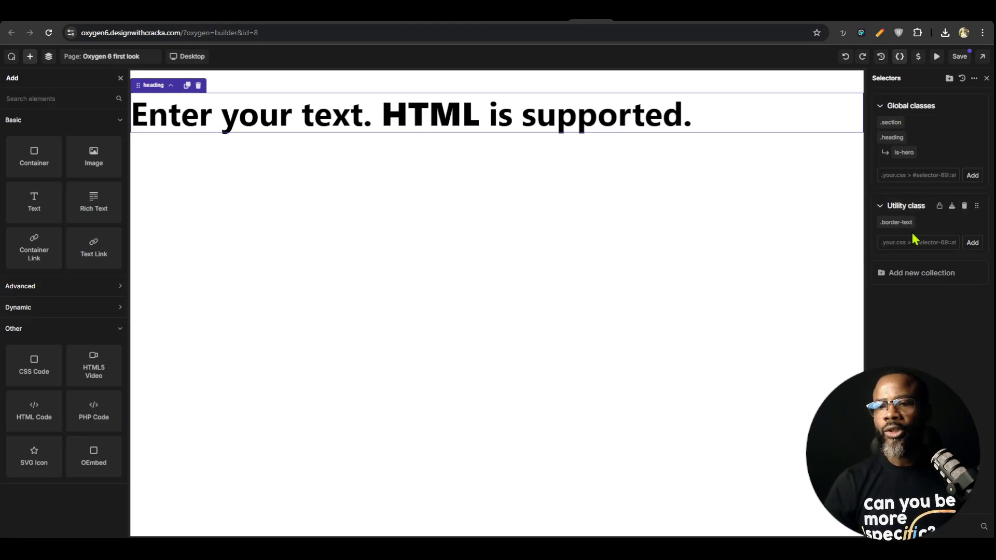
# Try to move the is-hero nested selector from the heading class to the border-text class
pyautogui.click(893, 223)
pyautogui.click(911, 223)
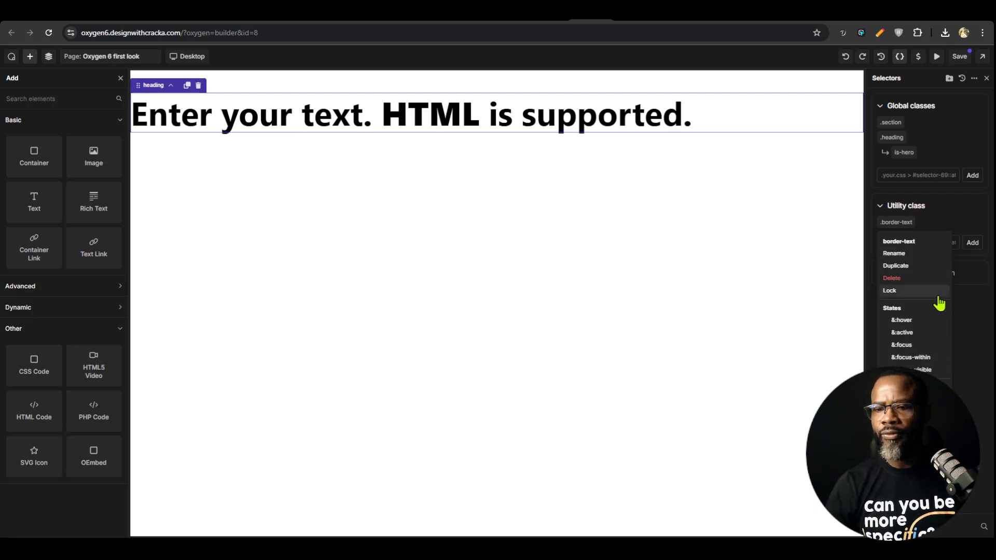
pyautogui.moveTo(890, 227); pyautogui.dragTo(932, 228)
pyautogui.moveTo(904, 152); pyautogui.dragTo(907, 237)
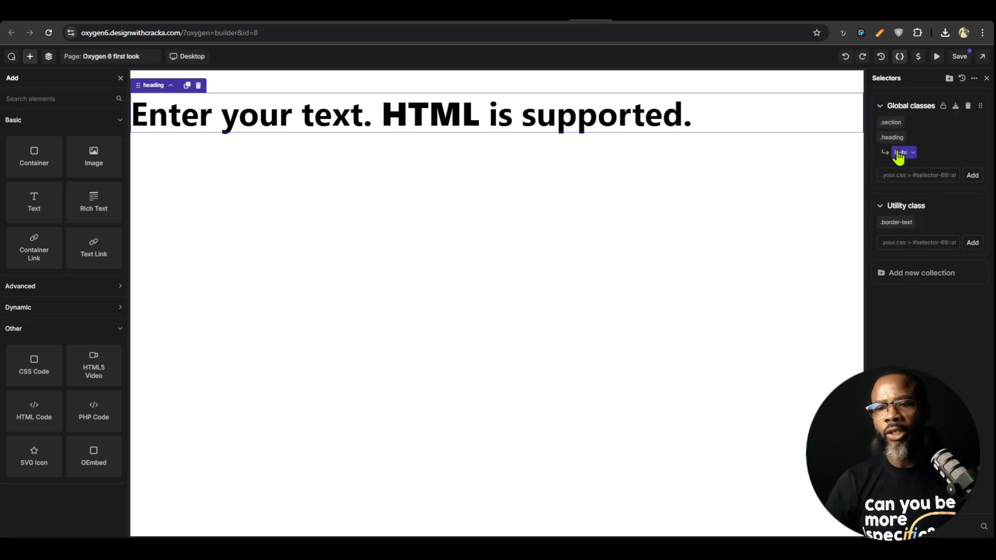
pyautogui.moveTo(901, 155); pyautogui.dragTo(903, 224)
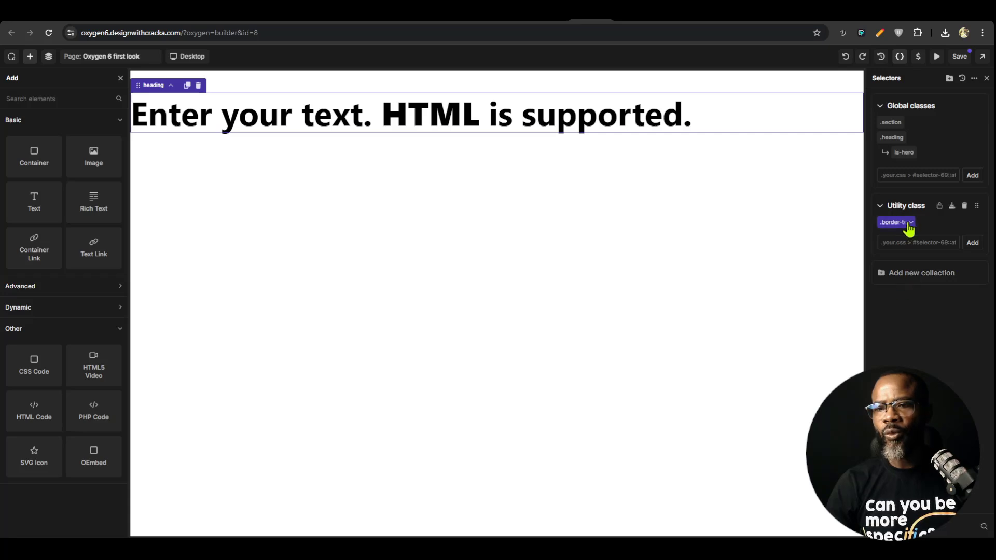
# Create a nested selector named red under the border-text class and return to the selector list
pyautogui.rightClick(918, 225)
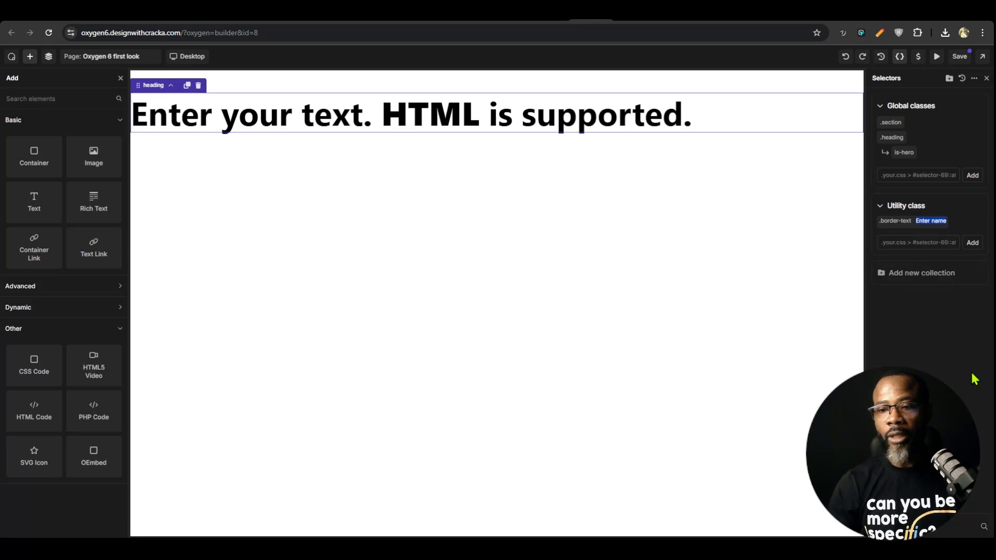
pyautogui.write('red')
pyautogui.press('Return')
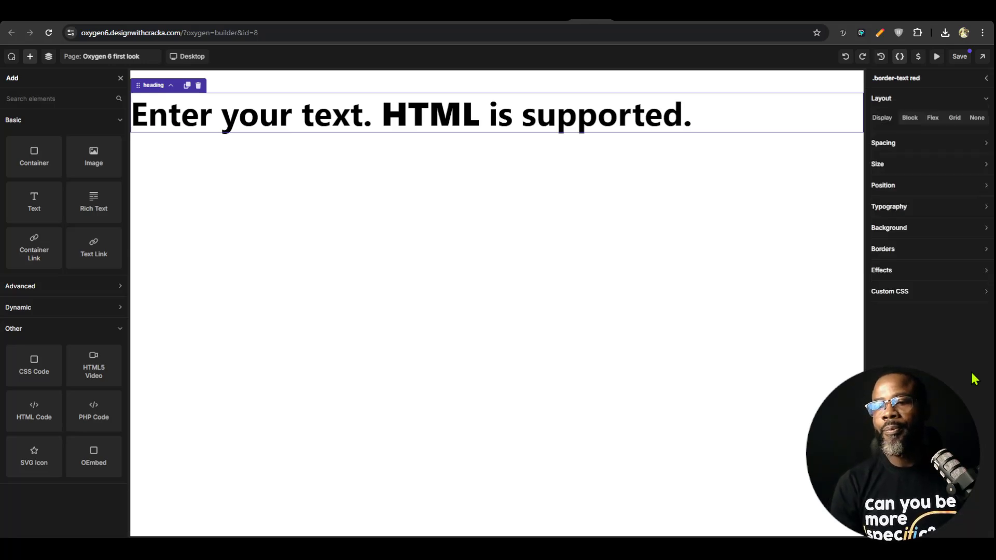
pyautogui.click(900, 58)
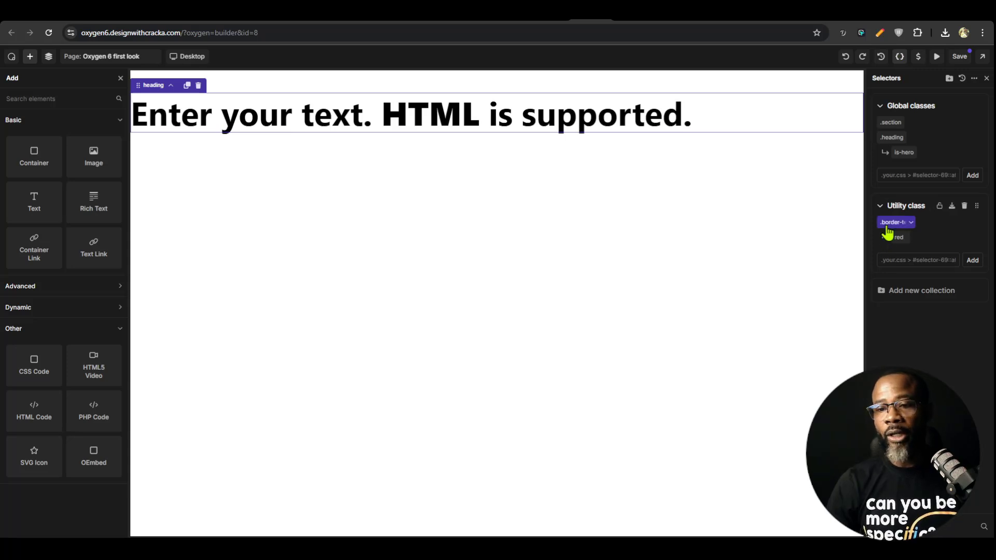
pyautogui.click(895, 222)
pyautogui.click(900, 57)
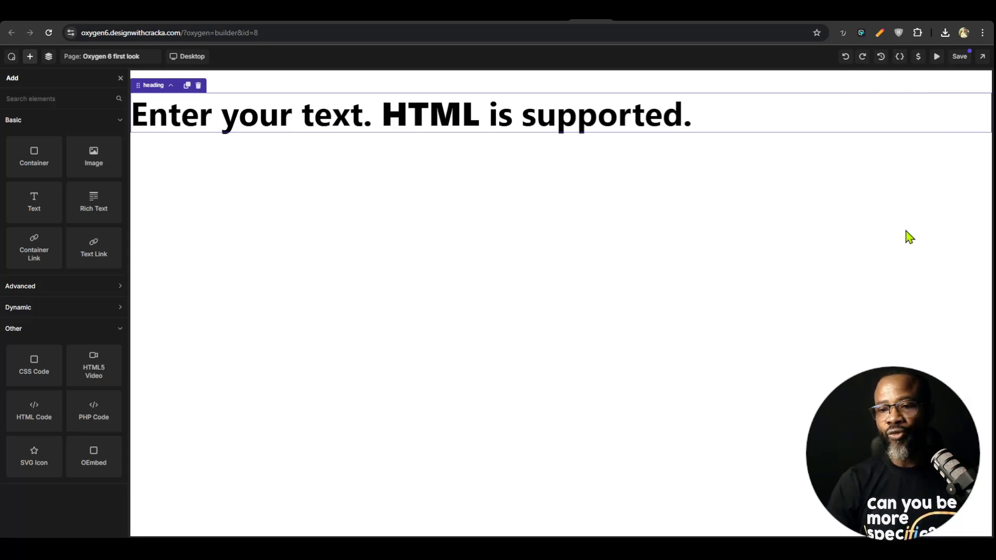
pyautogui.click(900, 57)
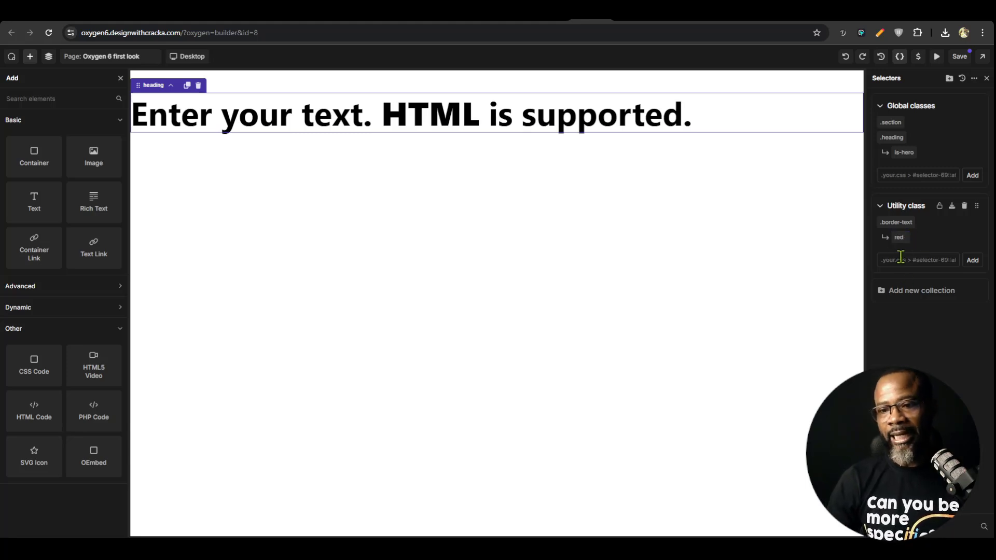
# Examine the download option for the Global classes collection and the import and export options for selectors
pyautogui.click(882, 108)
pyautogui.click(888, 135)
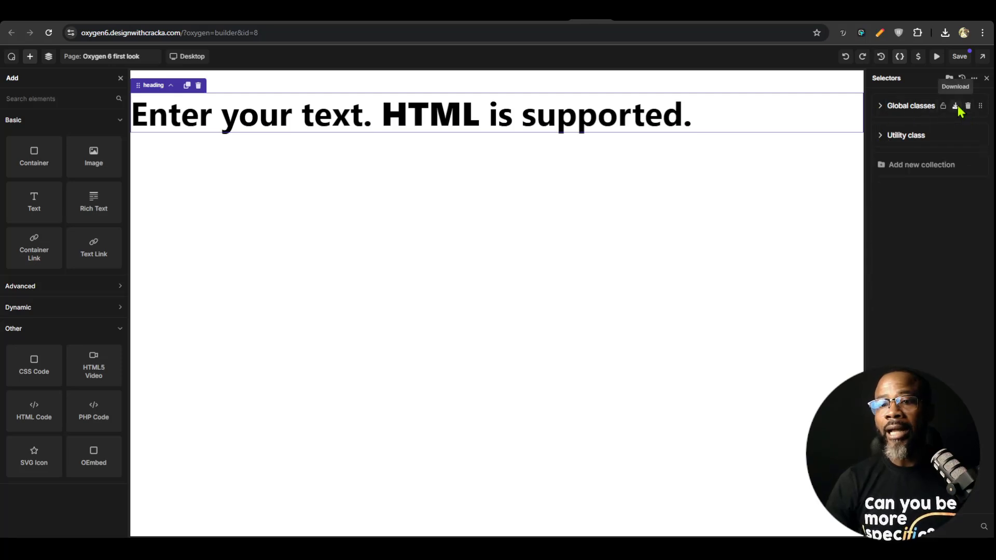
pyautogui.click(956, 106)
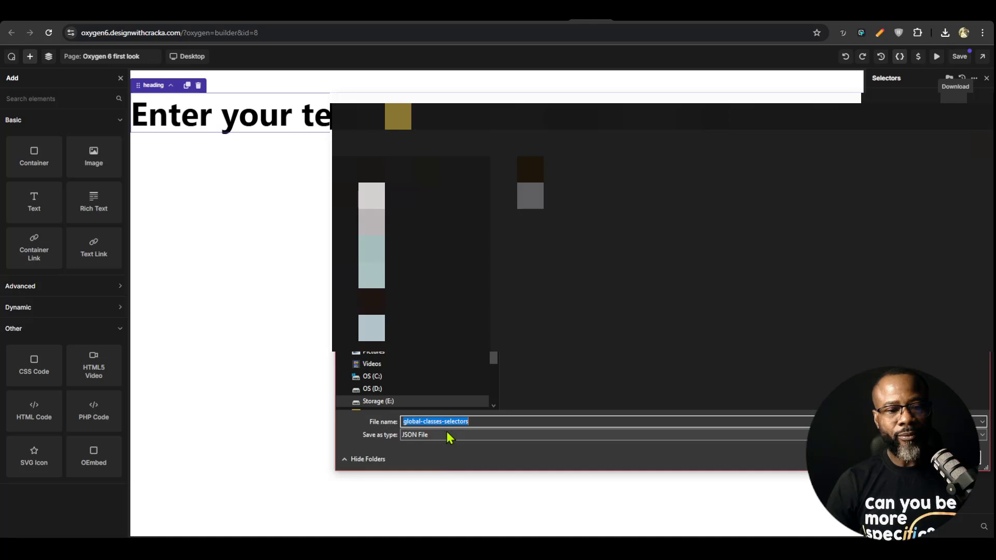
pyautogui.click(961, 458)
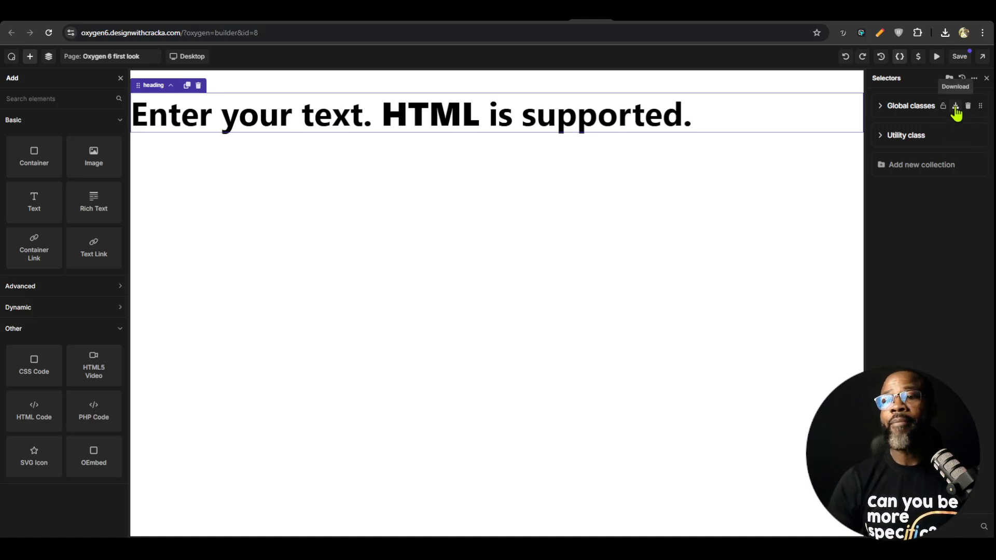
pyautogui.click(974, 78)
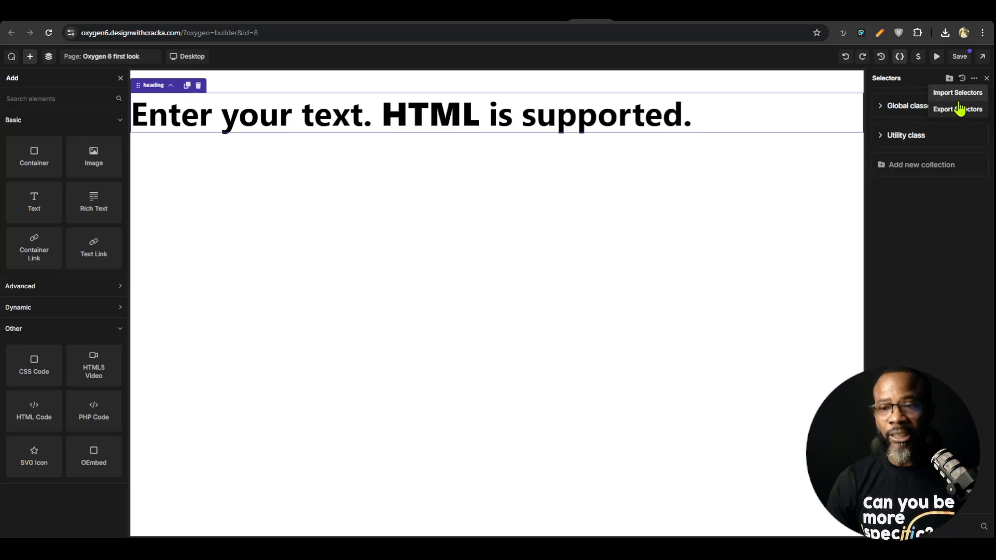
pyautogui.click(953, 225)
pyautogui.click(883, 106)
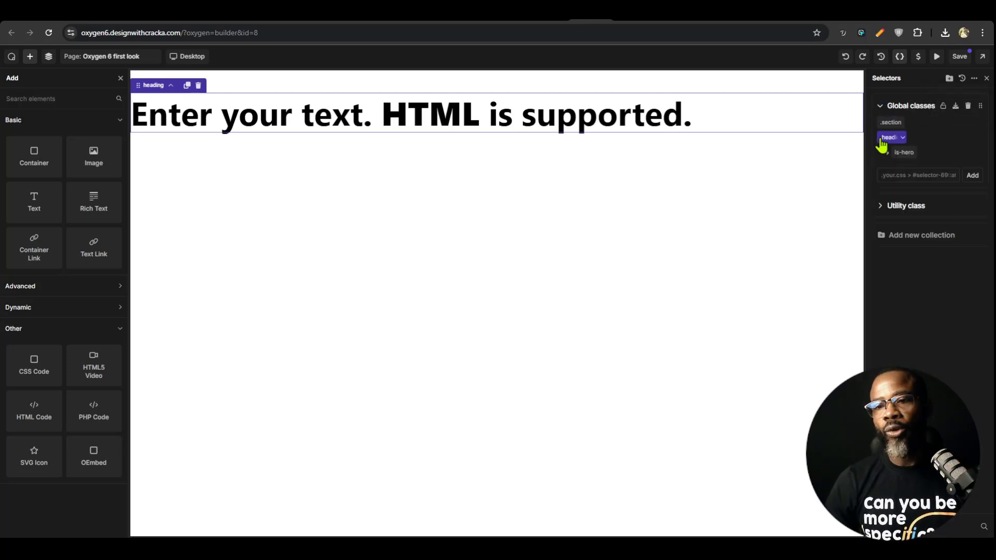
pyautogui.click(882, 207)
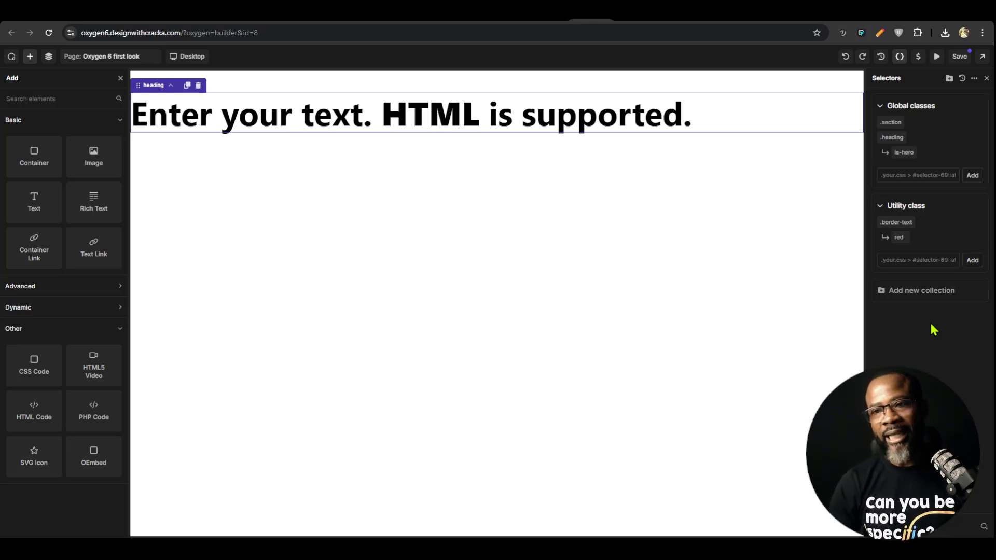
# Open the variables manager and create a variable collection named Heading
pyautogui.click(918, 57)
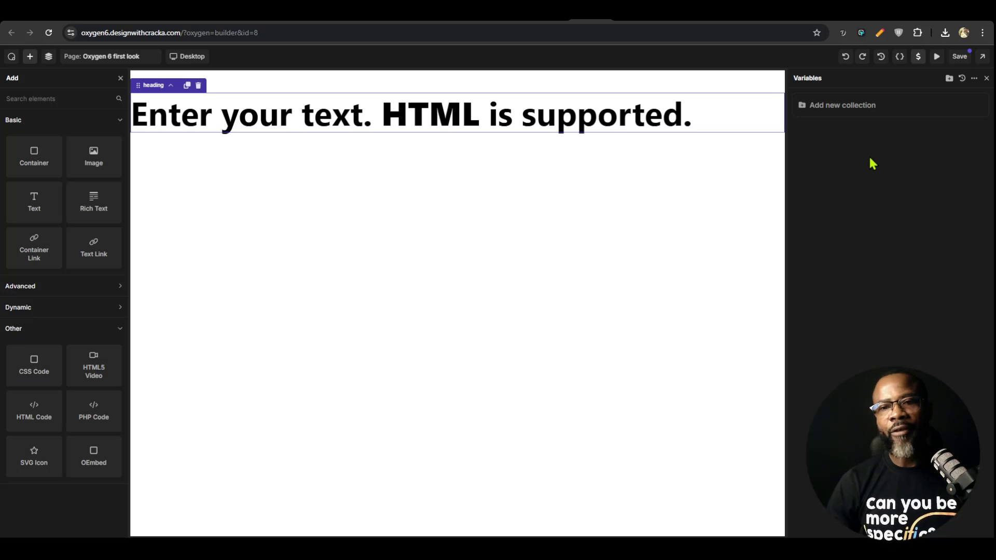
pyautogui.click(842, 109)
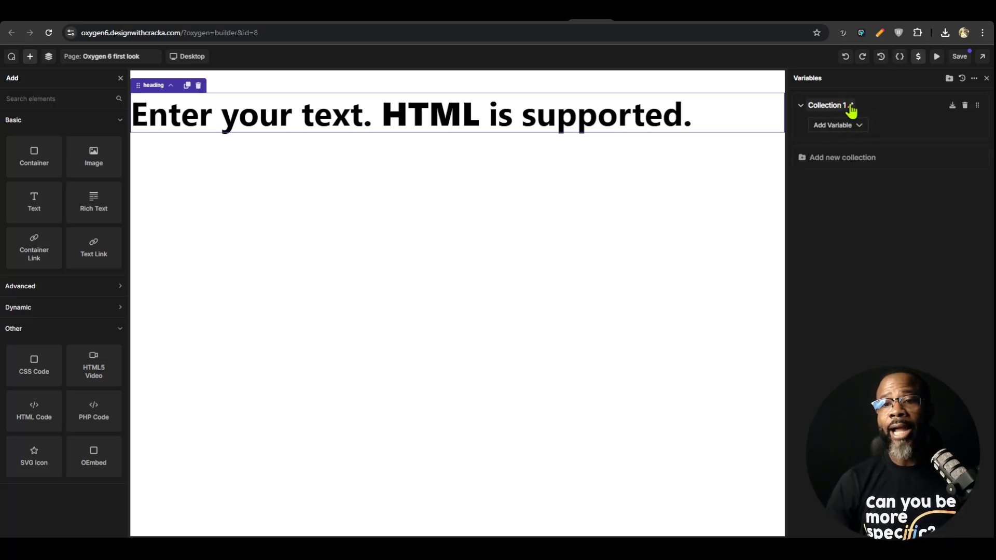
pyautogui.click(851, 106)
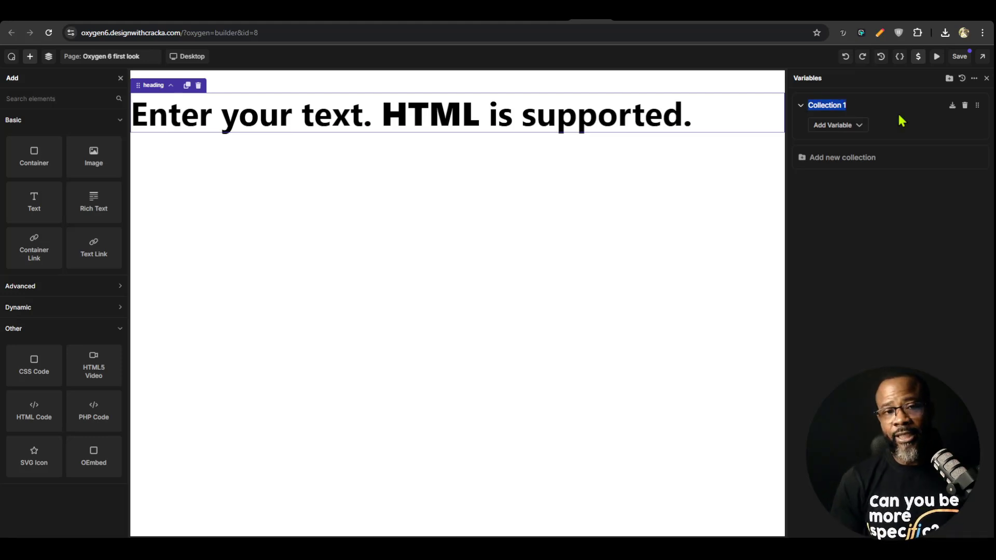
pyautogui.write('Global styles')
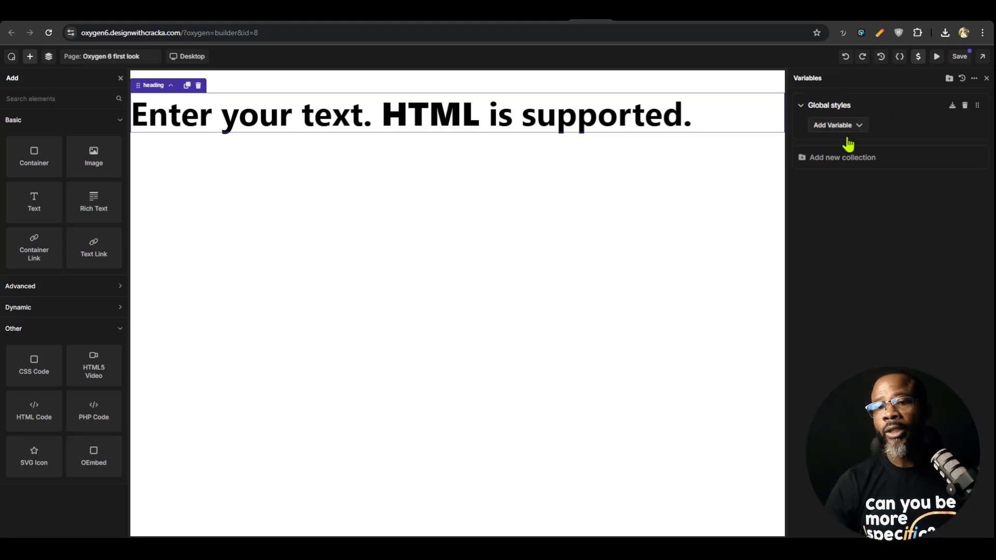
pyautogui.hotkey('ctrl', 'a')
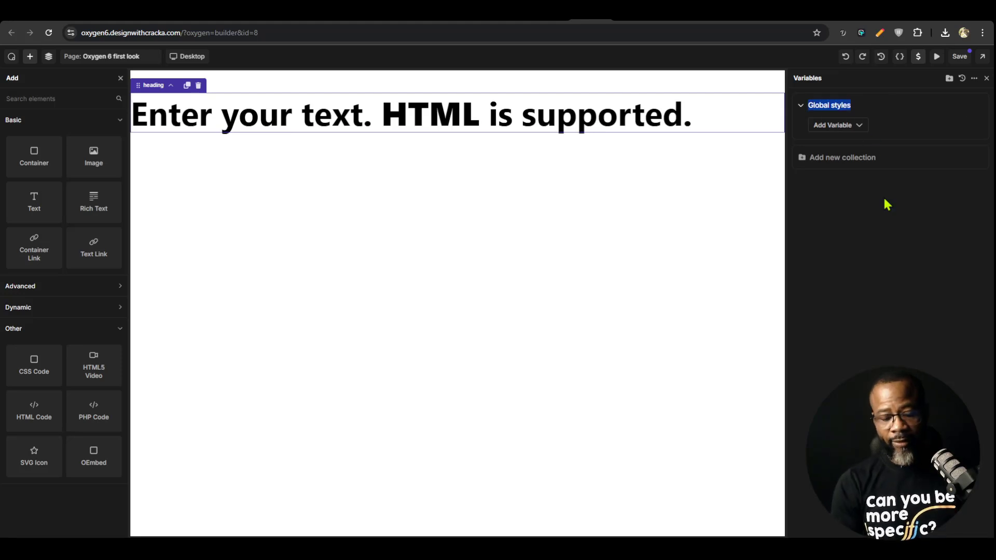
pyautogui.write('Heading')
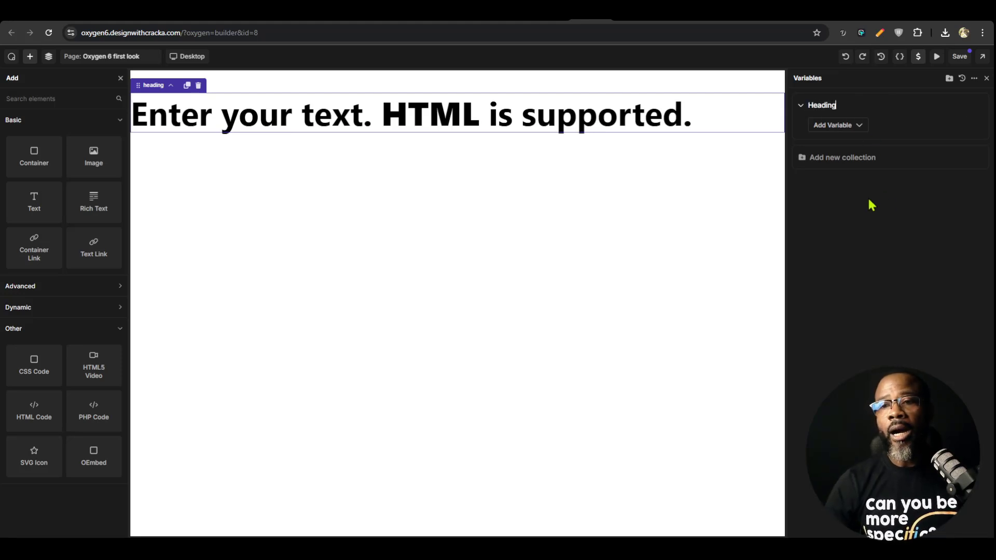
# Add a second variable collection named Spacing
pyautogui.click(949, 78)
pyautogui.doubleClick(836, 158)
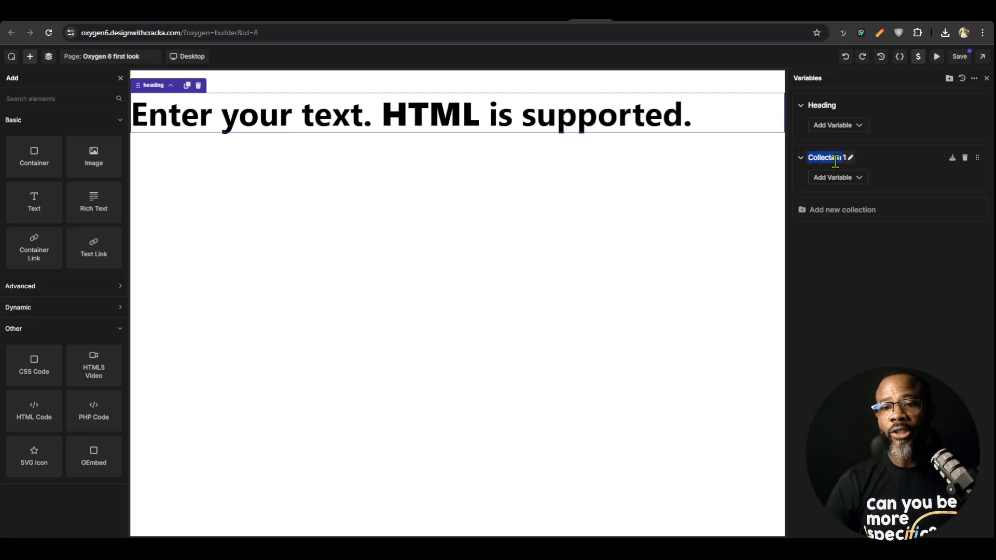
pyautogui.write('Spa')
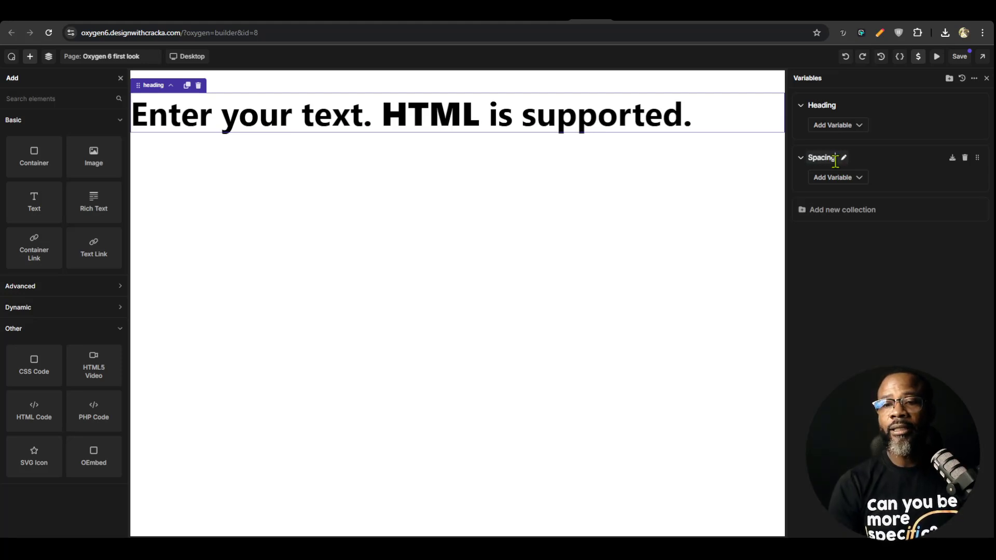
pyautogui.write('cing')
pyautogui.press('Return')
# Add a third variable collection named Color
pyautogui.click(949, 78)
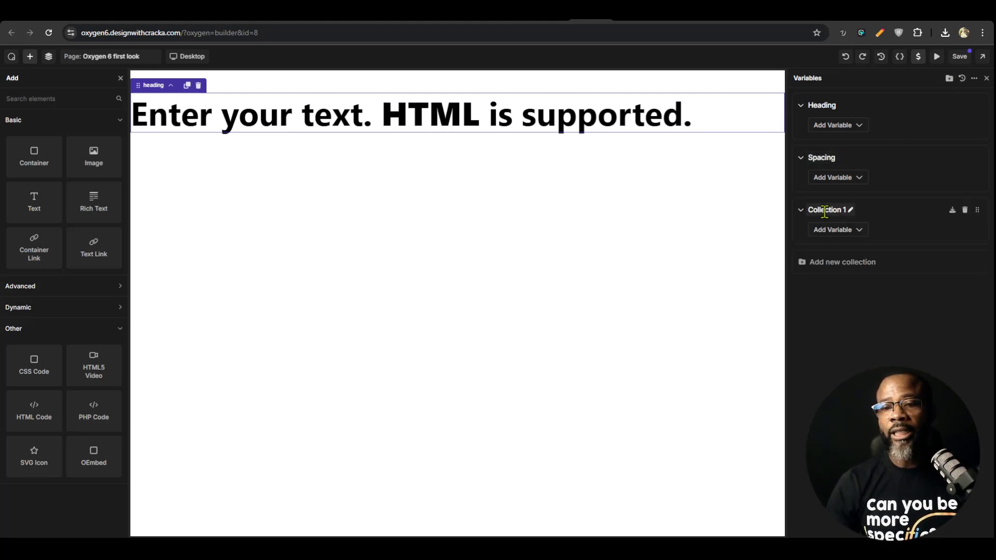
pyautogui.doubleClick(824, 211)
pyautogui.write('Colo')
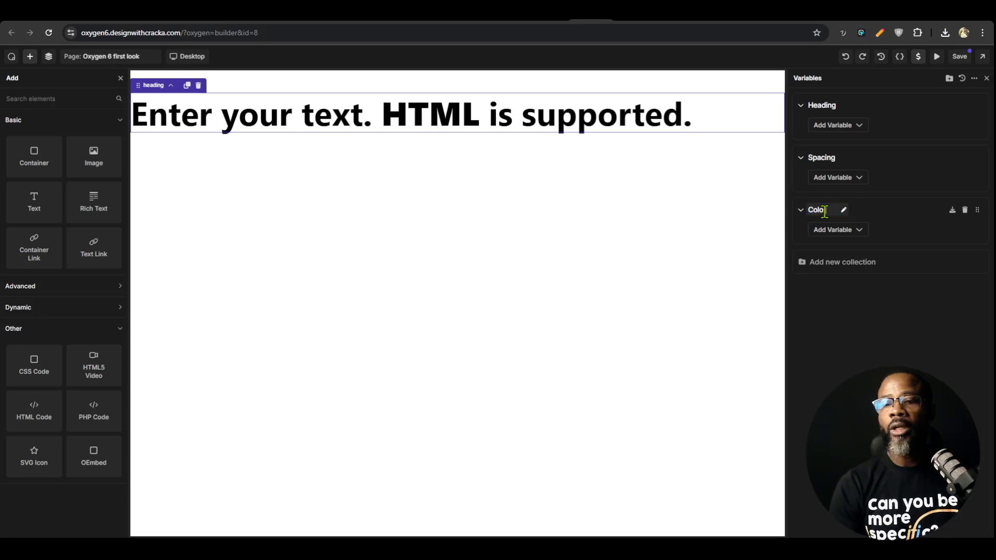
pyautogui.write('r')
pyautogui.press('Return')
# Add a font family variable named Heading family, set to Poppins, to the Heading collection and save the variable changes
pyautogui.click(841, 127)
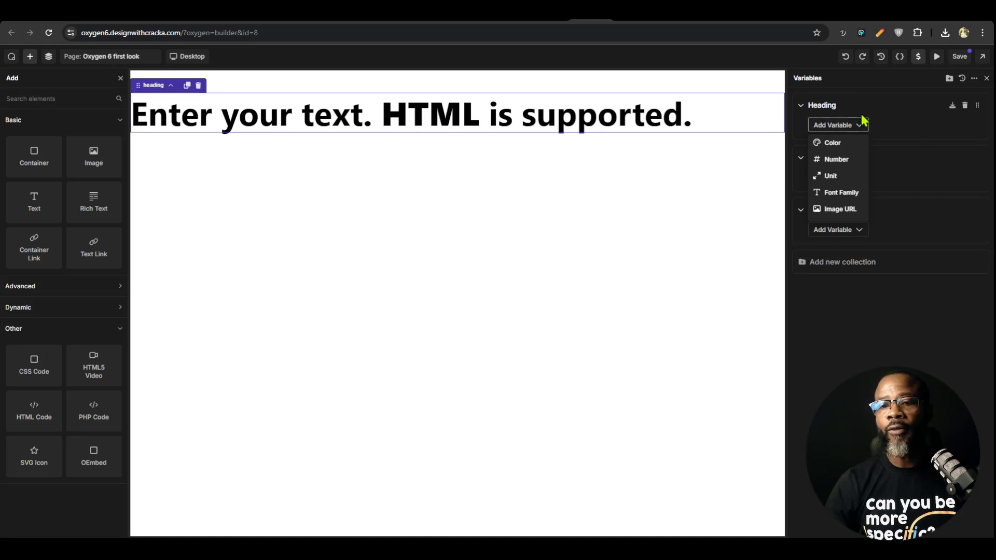
pyautogui.click(842, 193)
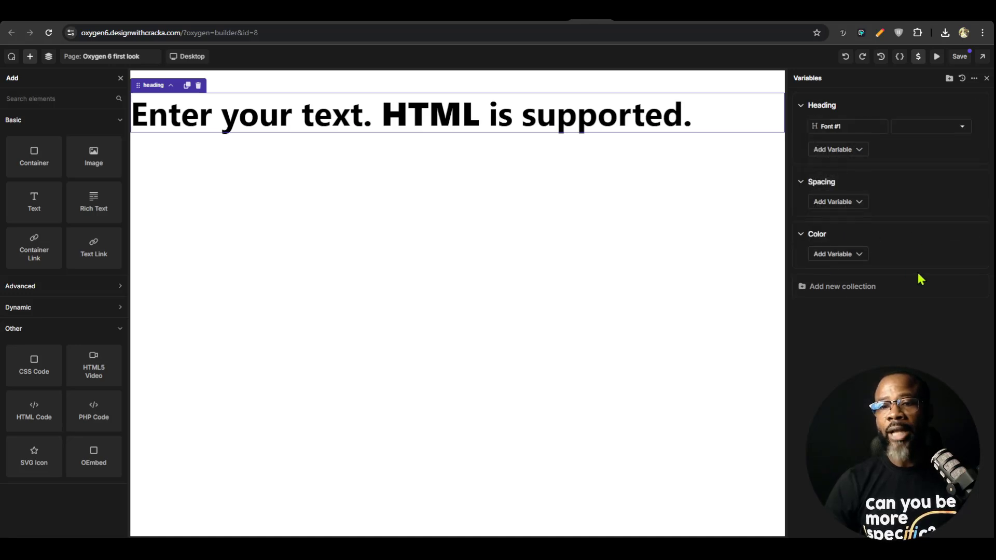
pyautogui.tripleClick(856, 126)
pyautogui.write('h1')
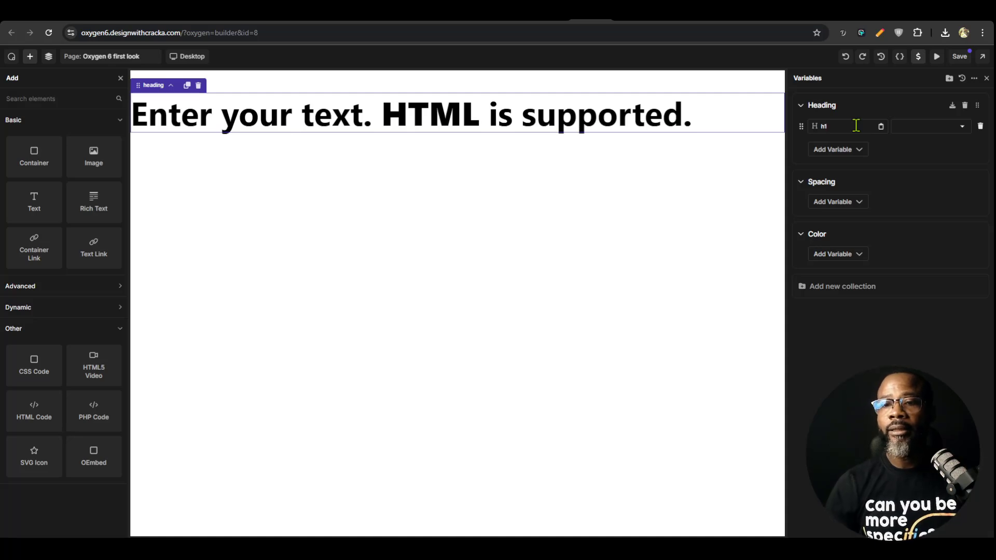
pyautogui.click(912, 127)
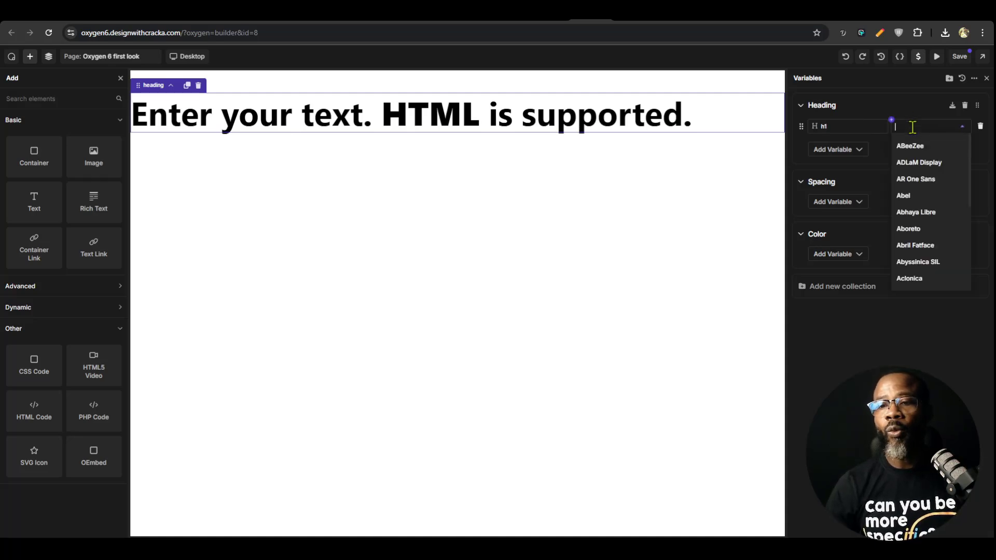
pyautogui.click(847, 127)
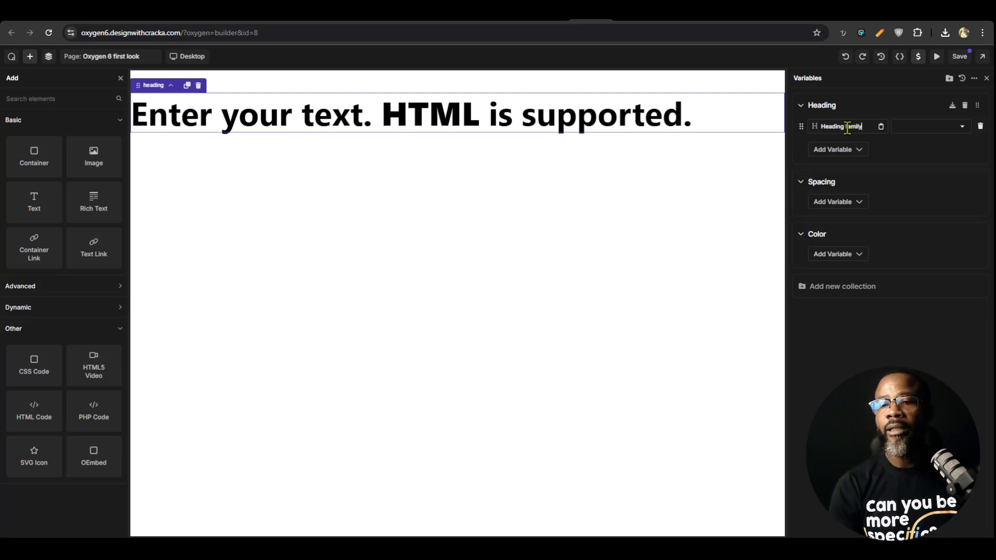
pyautogui.click(923, 125)
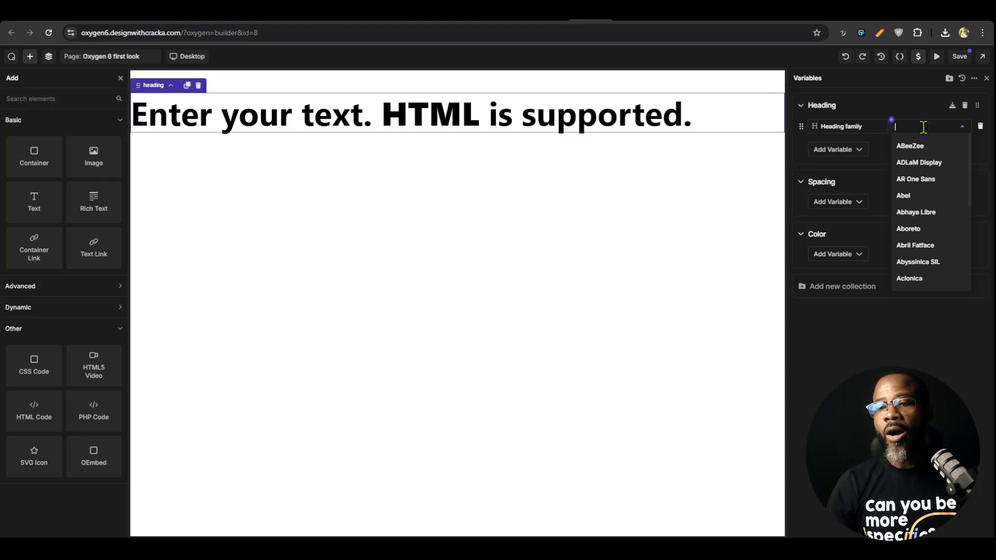
pyautogui.write('pop')
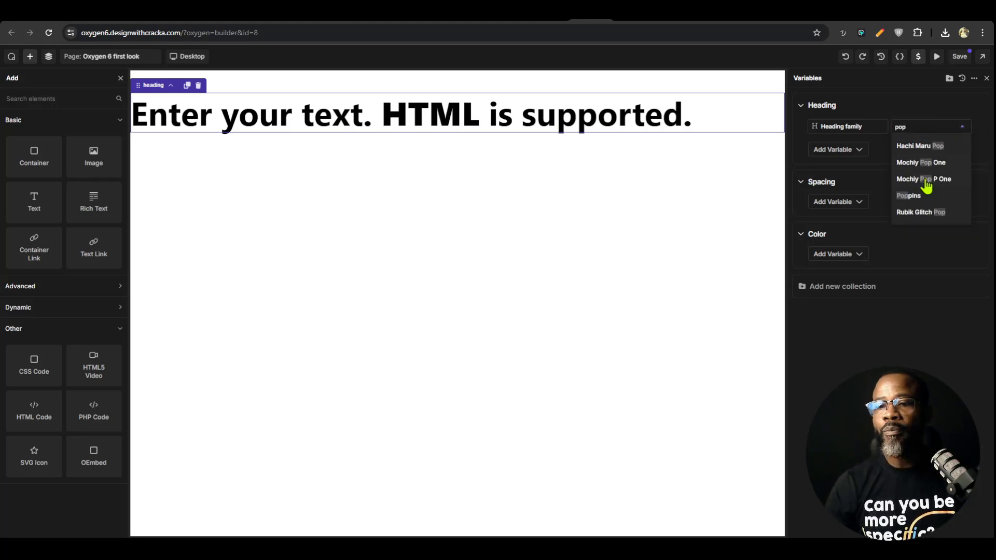
pyautogui.click(914, 193)
pyautogui.click(591, 133)
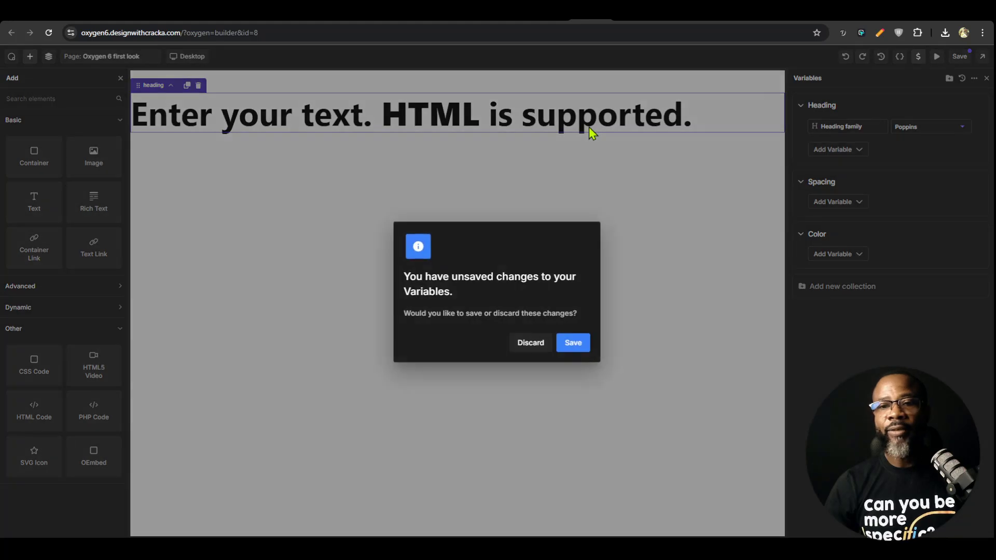
pyautogui.click(574, 343)
# Apply the Heading family variable as the font of the heading text's border-text class
pyautogui.click(595, 120)
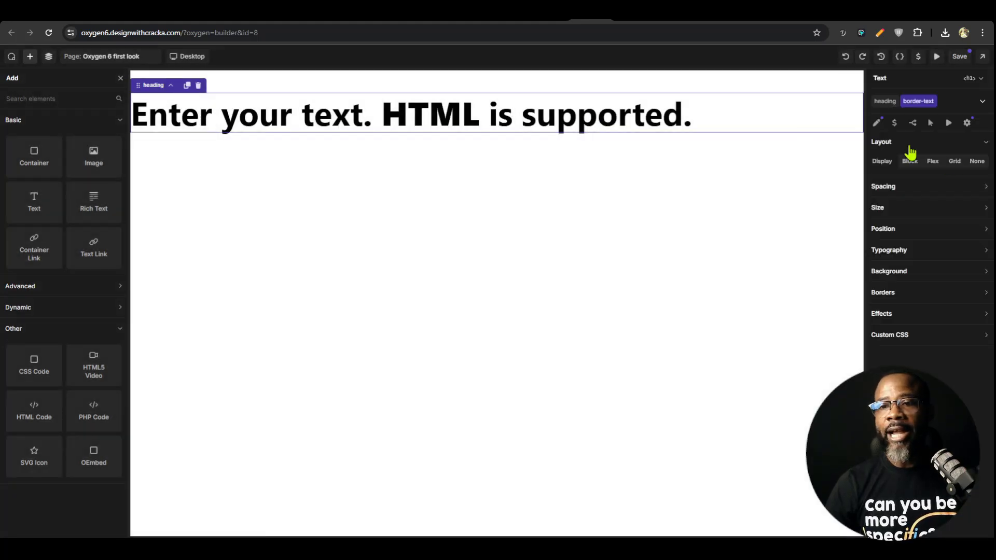
pyautogui.click(928, 251)
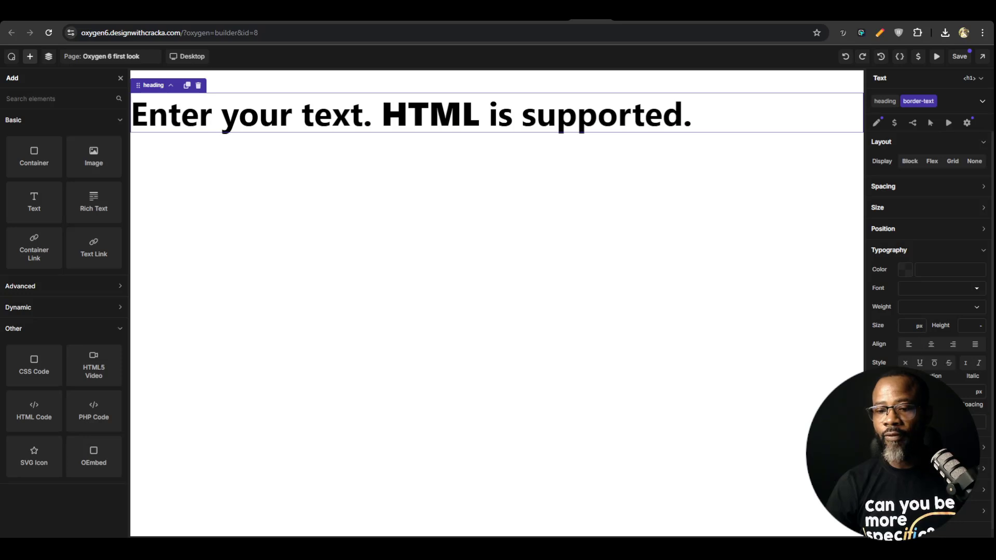
pyautogui.click(978, 289)
pyautogui.click(899, 281)
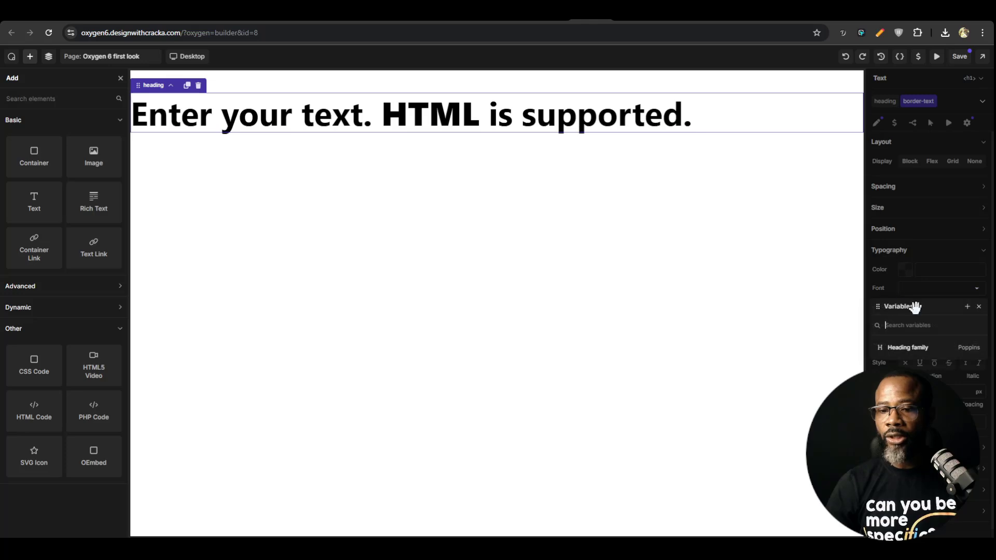
pyautogui.click(908, 355)
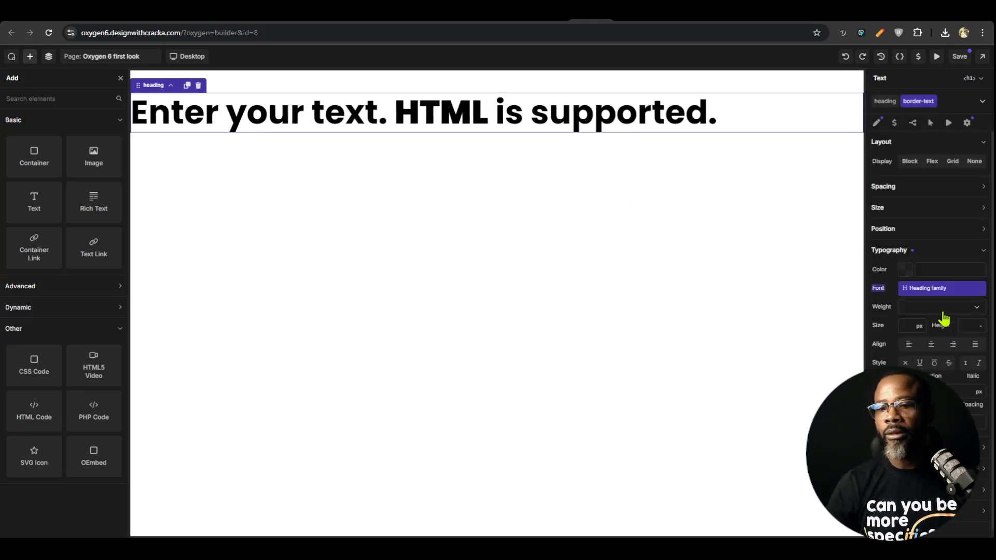
# Add a unit variable named section-pad-y with a value of 5 rem to the Spacing variable collection
pyautogui.click(919, 56)
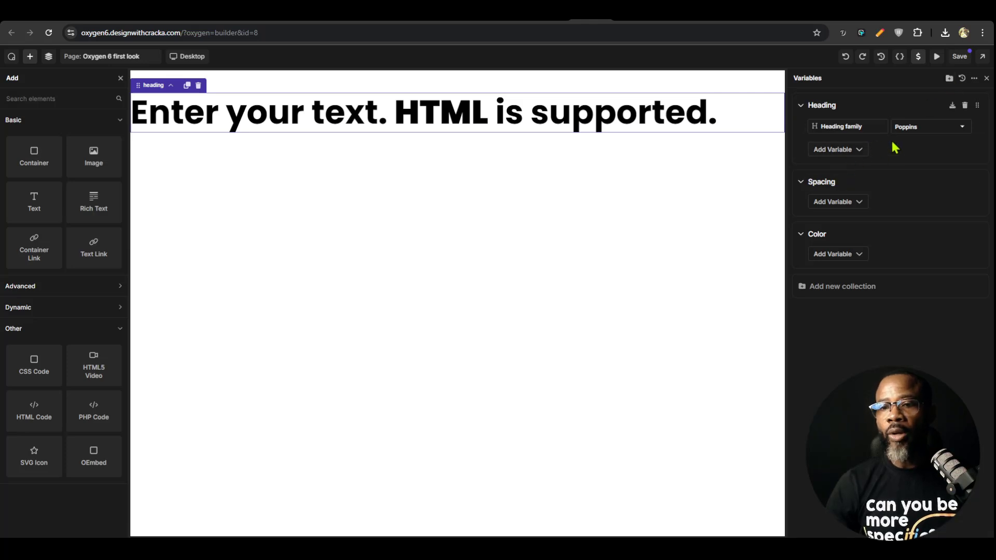
pyautogui.click(859, 204)
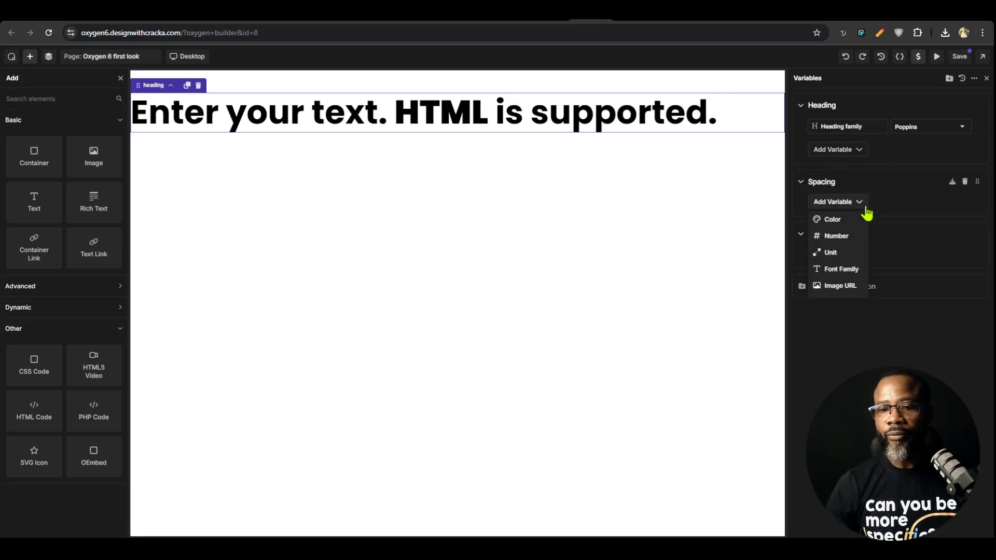
pyautogui.click(835, 252)
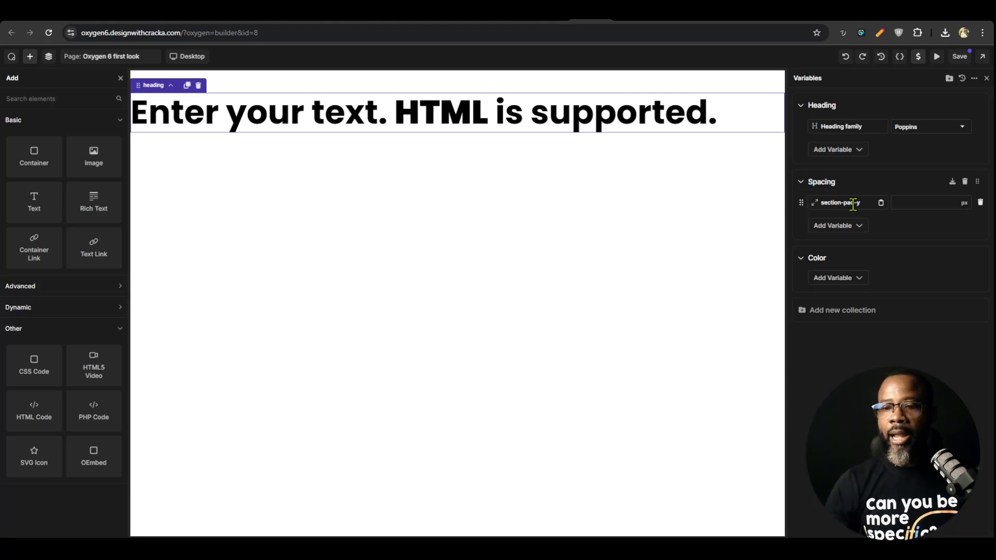
pyautogui.click(921, 204)
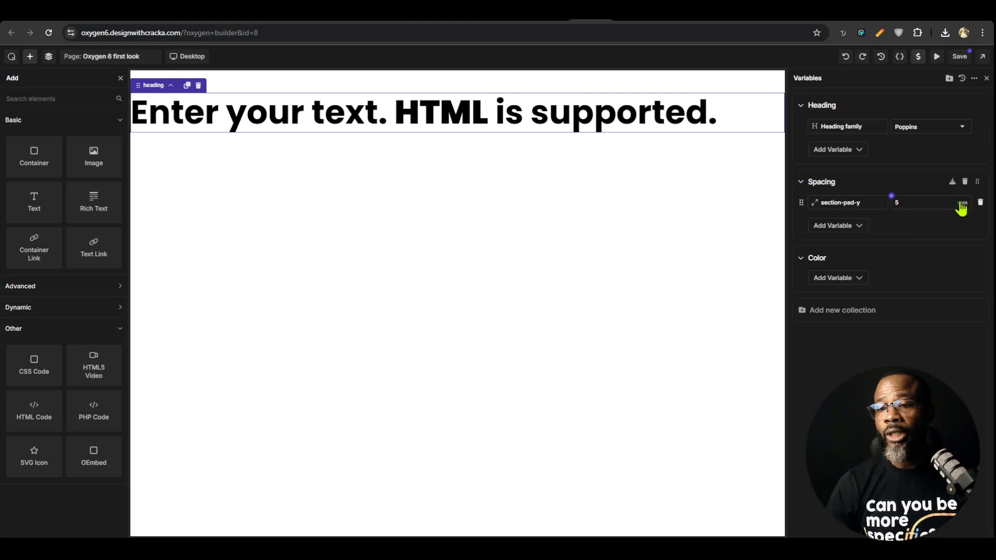
# Add a unit variable named gutter with a value of 2 rem to the Spacing collection
pyautogui.click(852, 225)
pyautogui.click(844, 274)
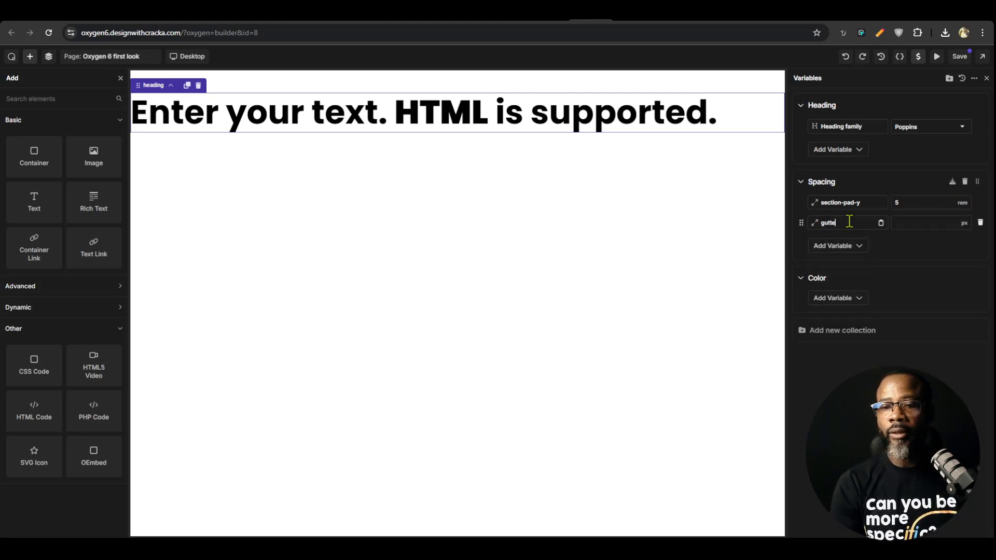
pyautogui.click(911, 225)
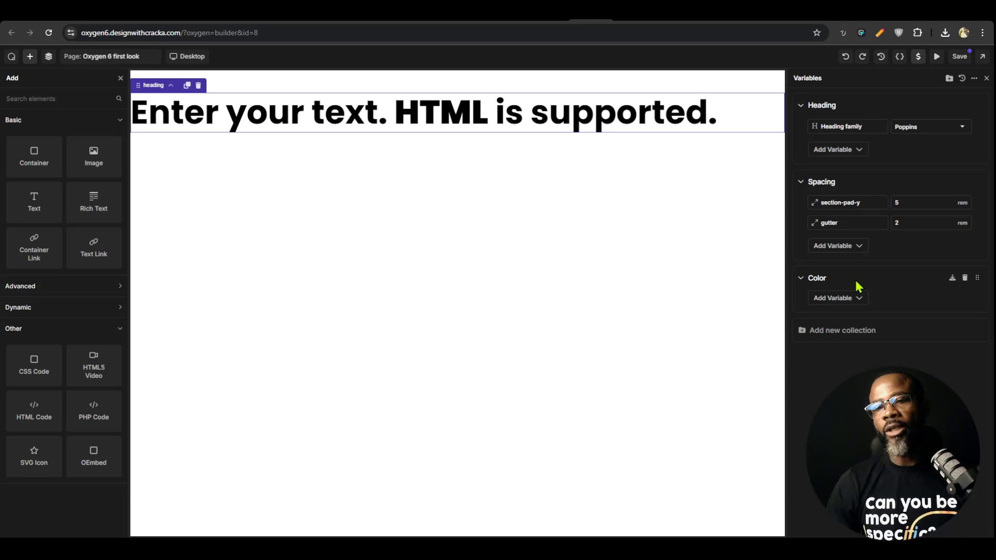
# Add a unit variable named content gap with a value of 0.8 rem to the Spacing collection
pyautogui.click(859, 248)
pyautogui.click(846, 297)
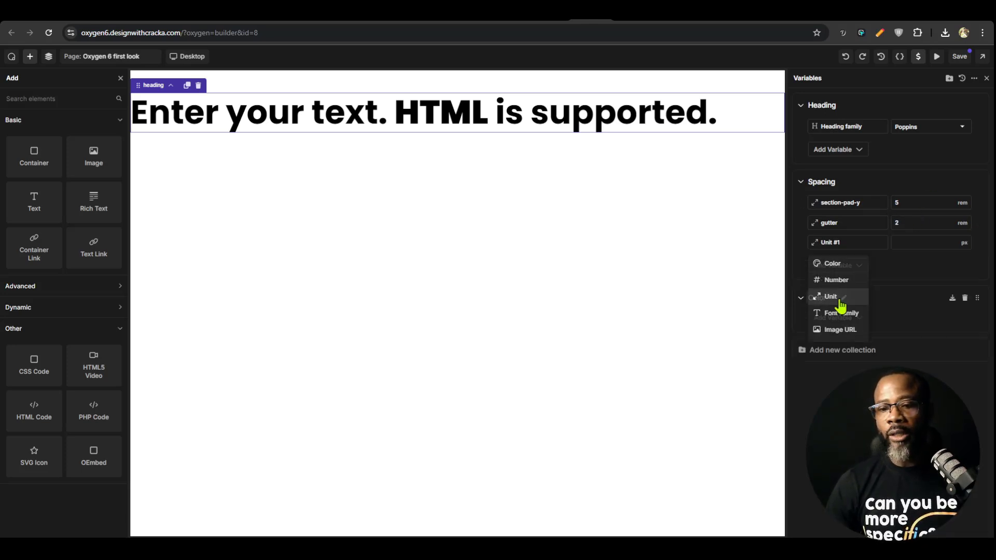
pyautogui.click(852, 244)
pyautogui.write('gap')
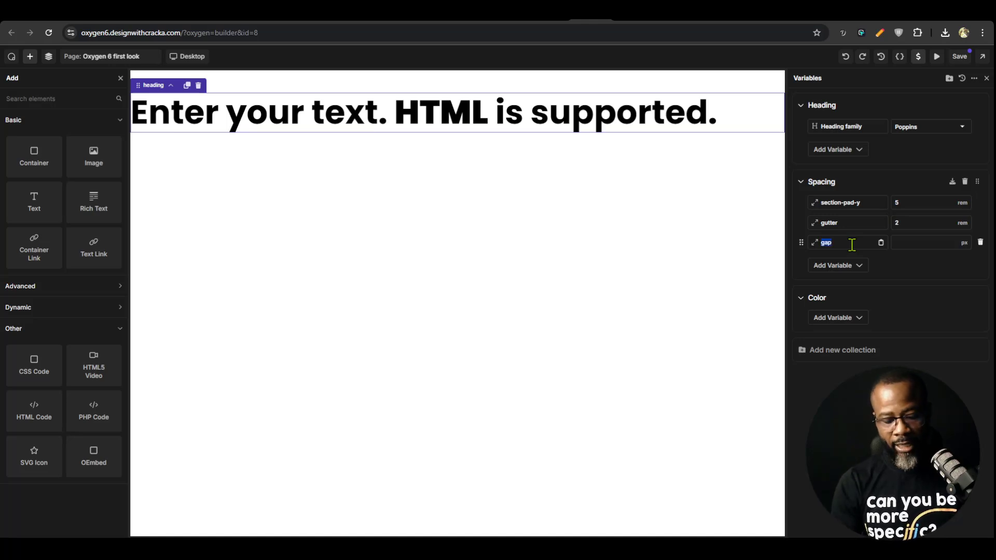
pyautogui.write('ontent ga')
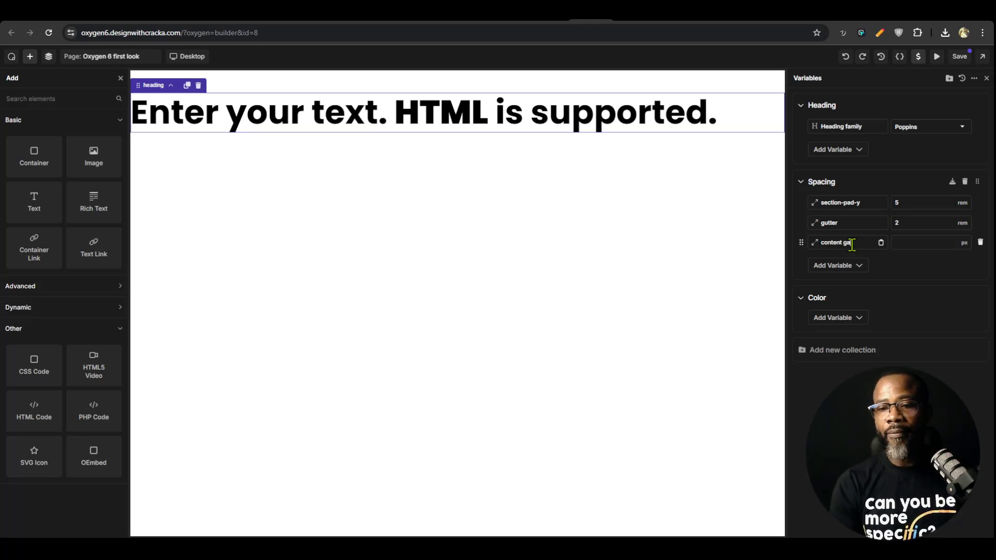
pyautogui.write('p')
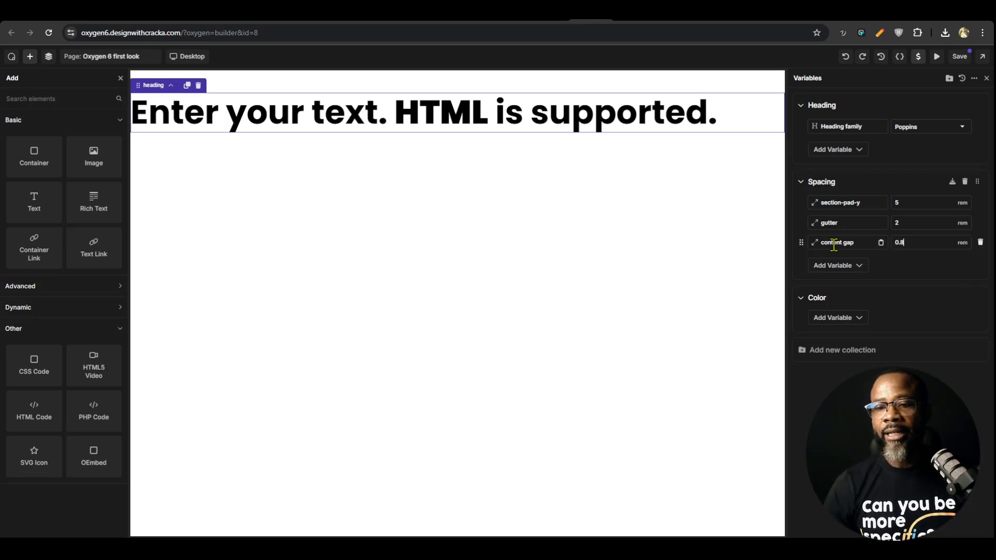
# Add a unit variable named container gap with a value of 1.5 rem to the Spacing collection and save the page
pyautogui.click(838, 267)
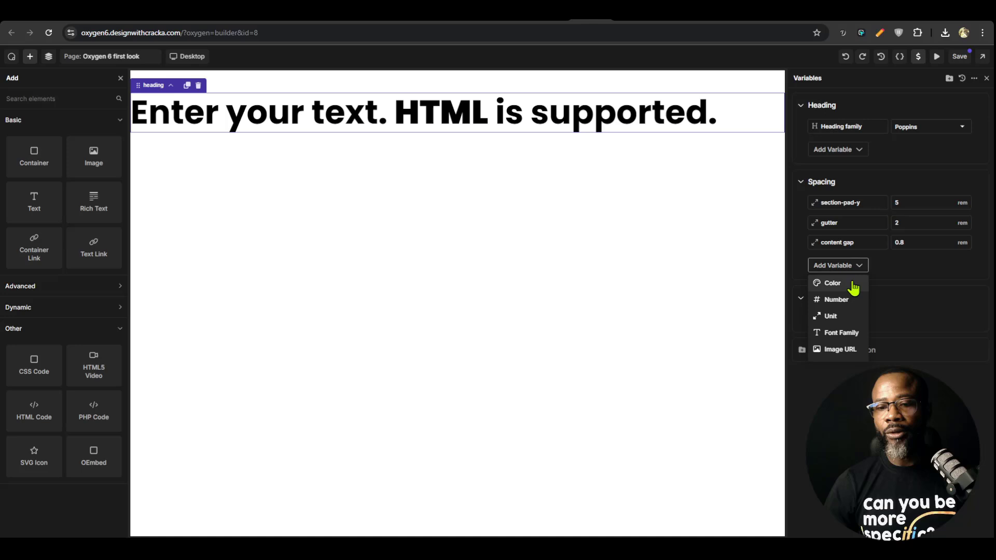
pyautogui.click(833, 317)
pyautogui.write('--conteainer')
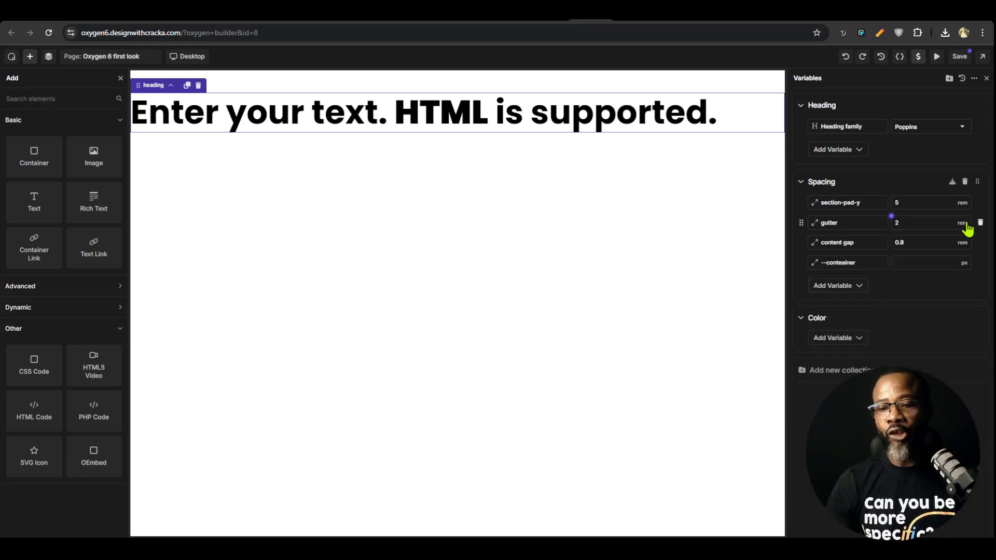
pyautogui.hotkey('ctrl', 'a')
pyautogui.write('c')
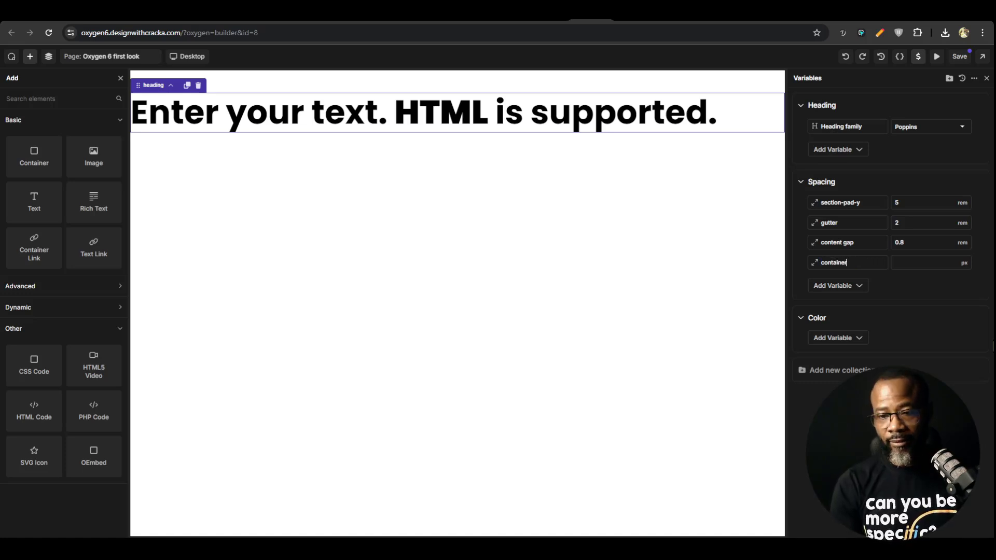
pyautogui.click(918, 262)
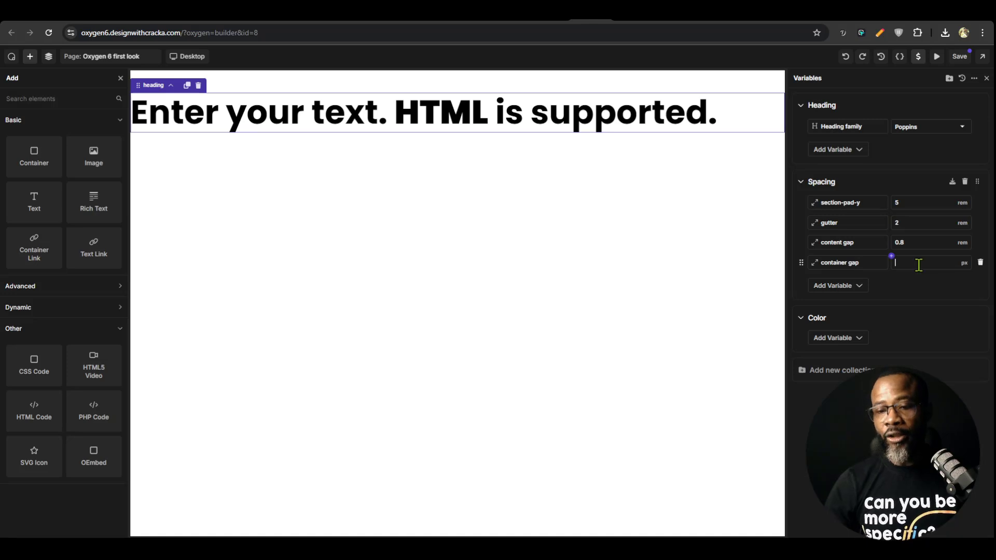
pyautogui.write('1')
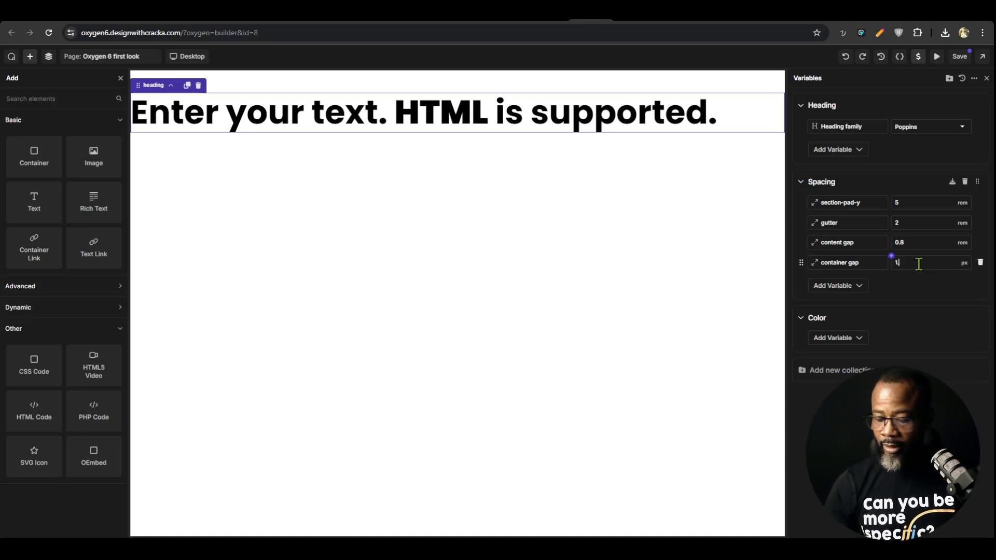
pyautogui.write('.5')
pyautogui.click(959, 56)
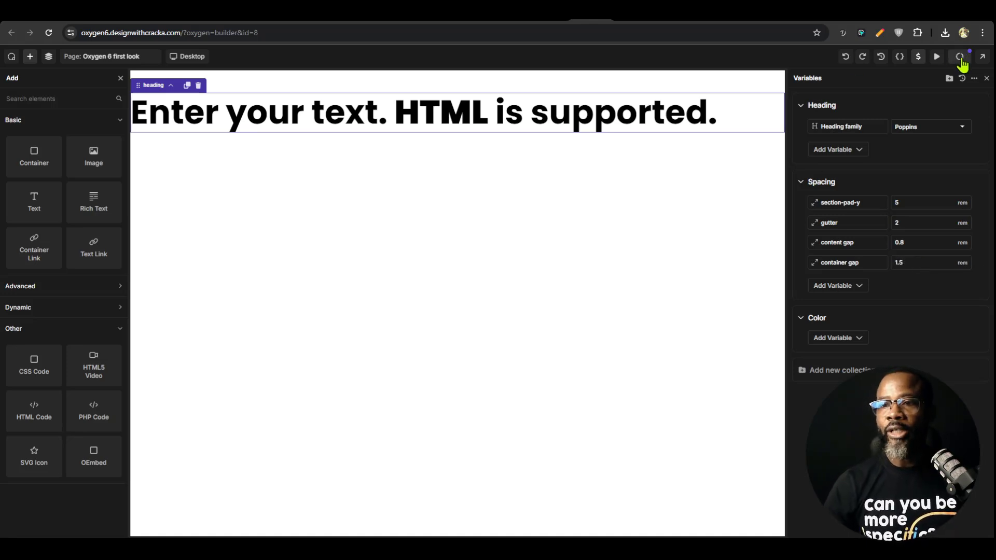
# Reload the published page and inspect the root variables on its html element, then return to the builder
pyautogui.click(626, 13)
pyautogui.hotkey('ctrl', 'r')
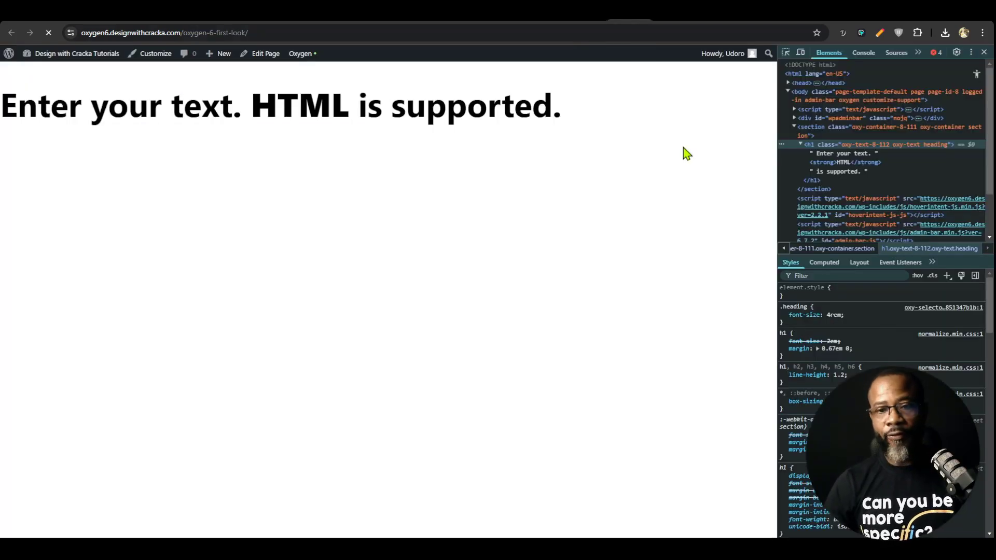
pyautogui.click(820, 73)
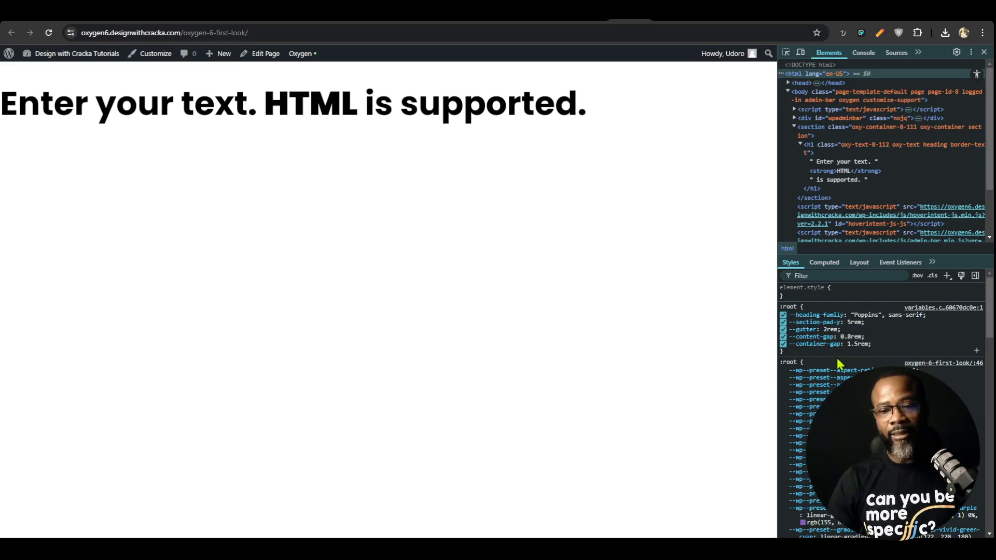
pyautogui.click(673, 23)
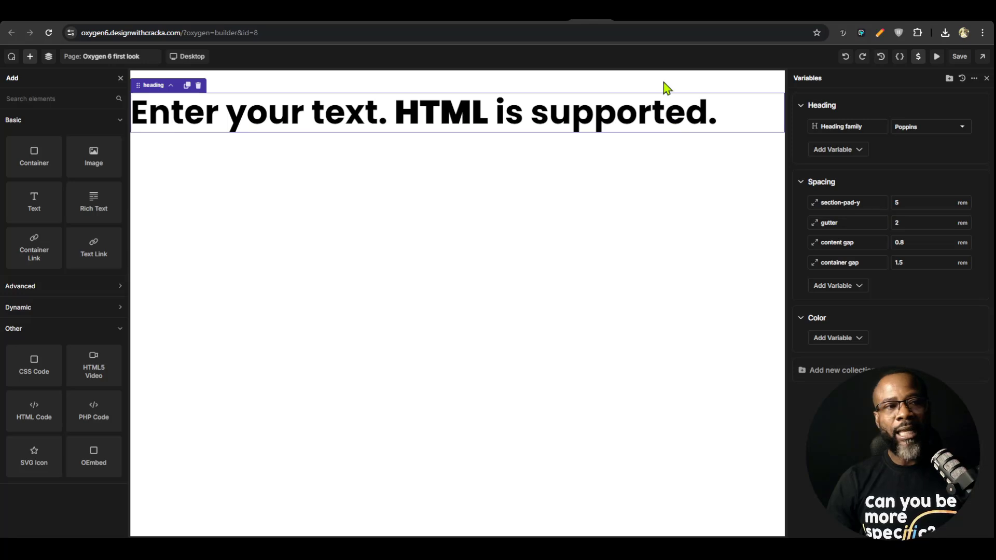
# Look at the heading text's override variables and duplicate the heading
pyautogui.click(475, 118)
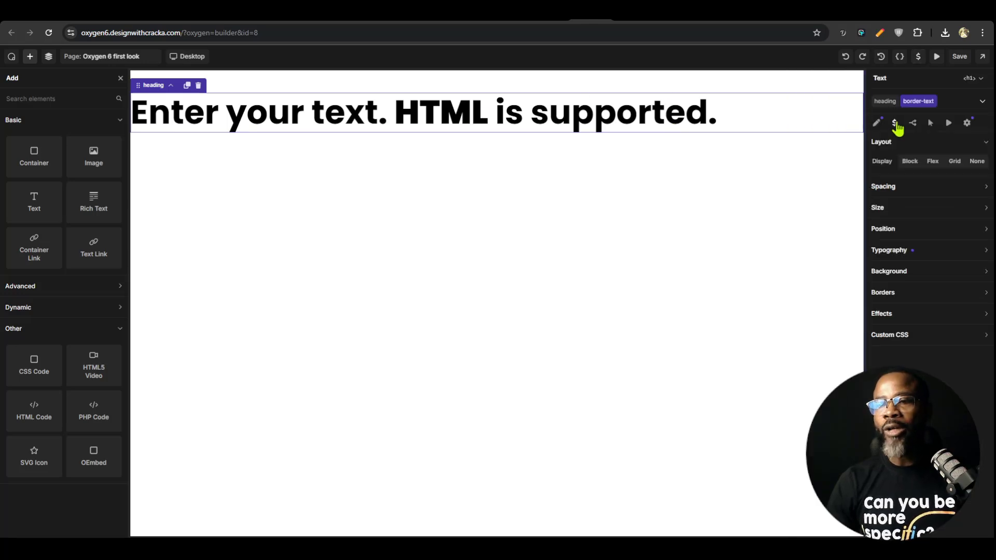
pyautogui.click(918, 57)
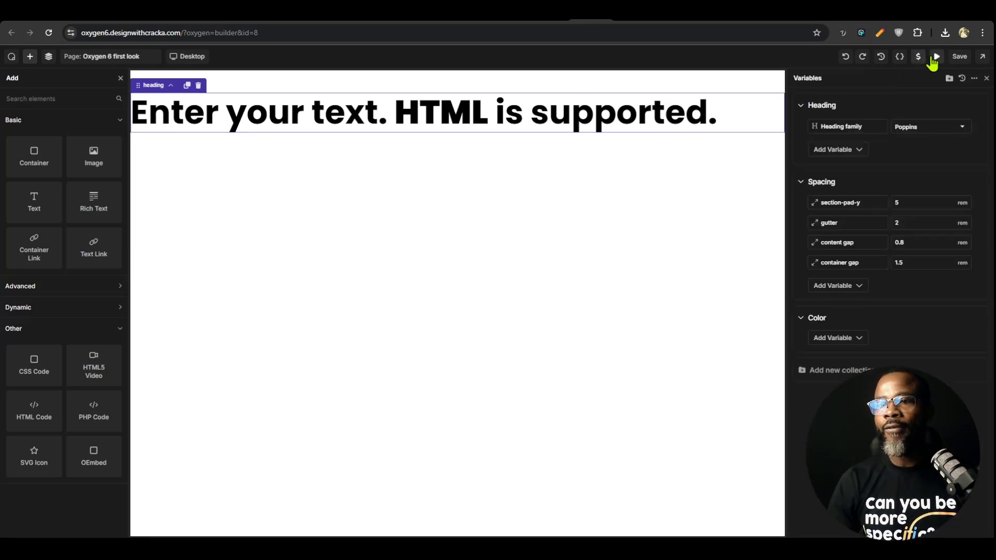
pyautogui.click(725, 106)
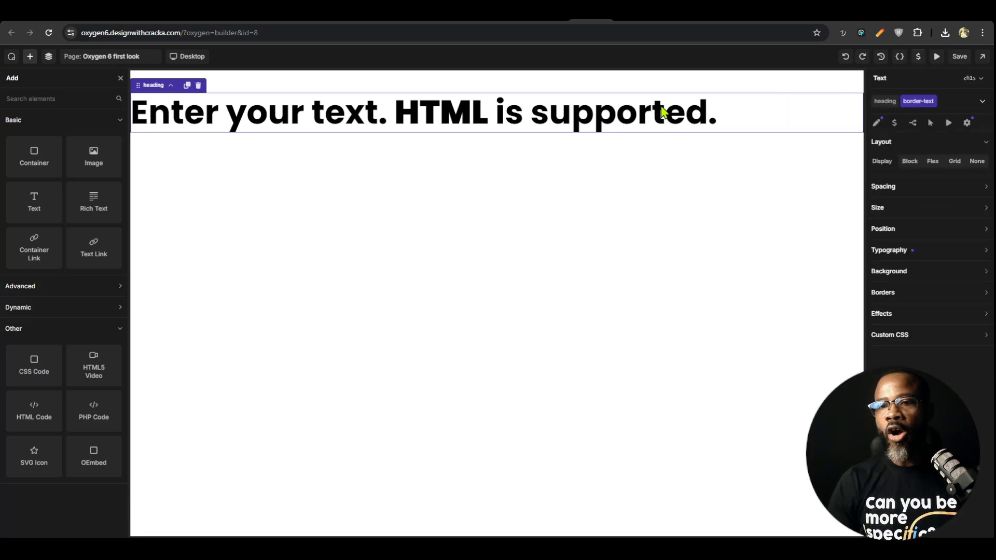
pyautogui.click(894, 123)
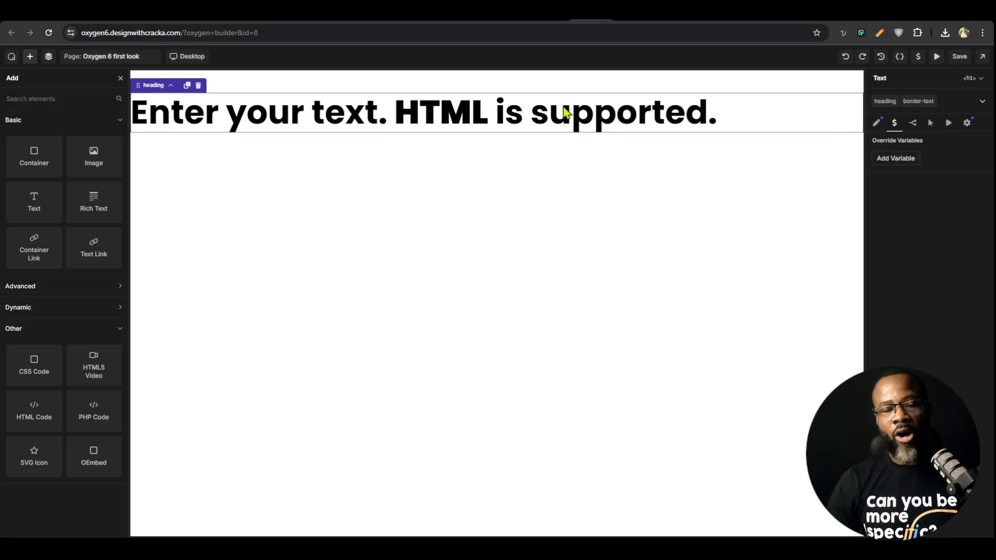
pyautogui.click(187, 86)
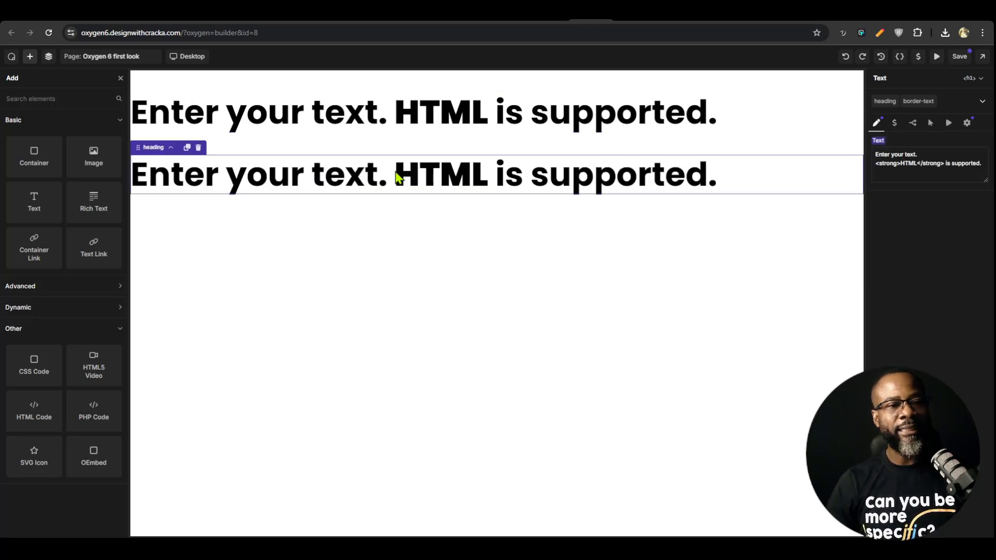
# Override the Heading family variable with the Inter font on the duplicated heading only and save the page
pyautogui.click(573, 127)
pyautogui.click(582, 171)
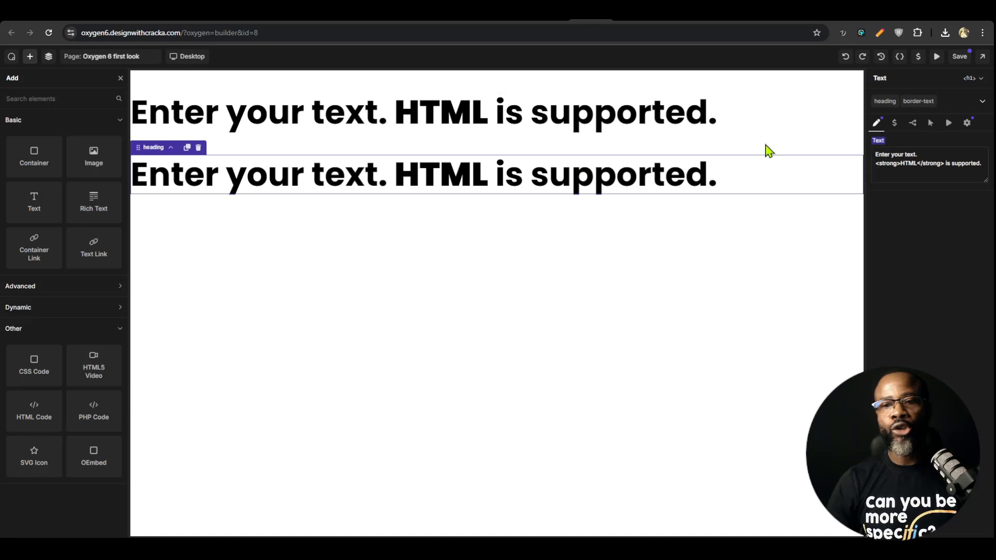
pyautogui.click(893, 124)
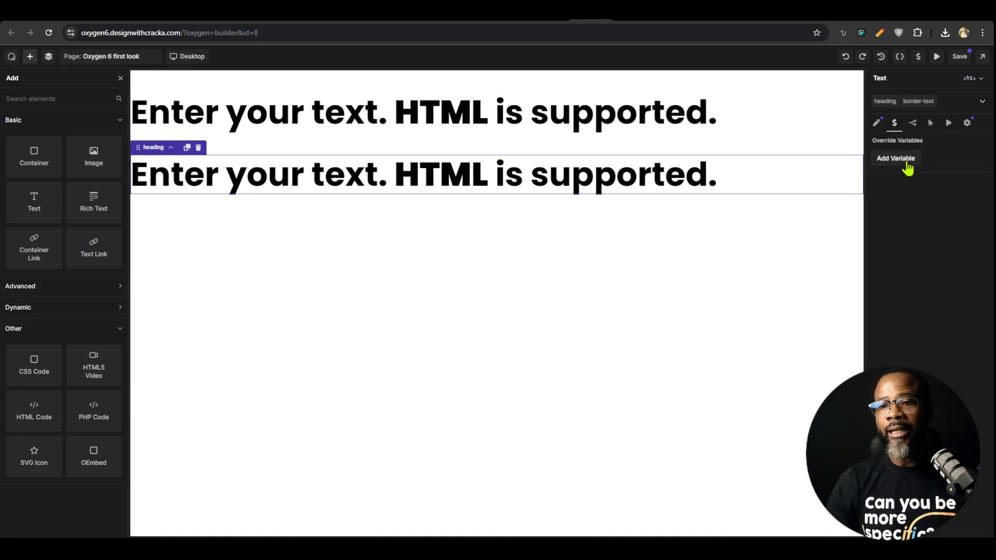
pyautogui.click(903, 159)
pyautogui.click(975, 193)
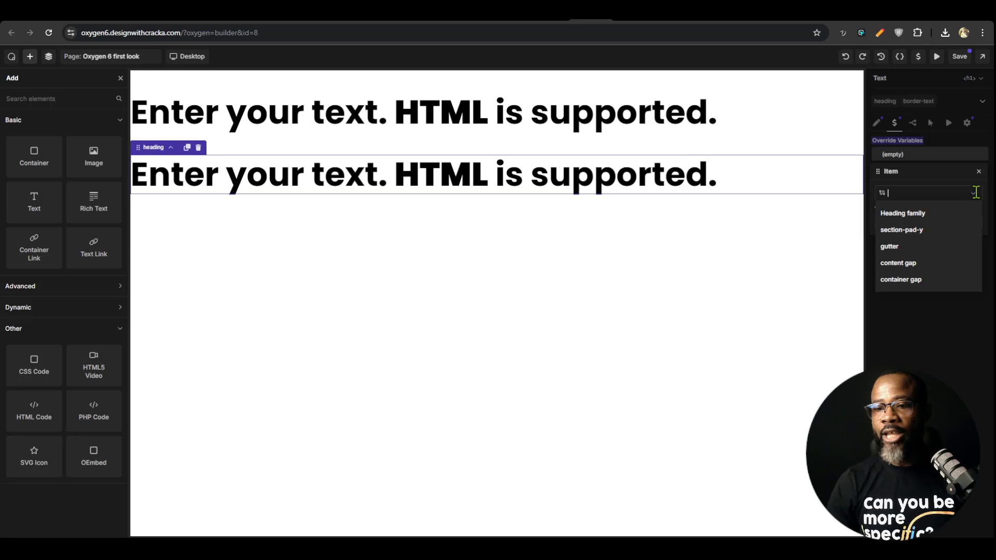
pyautogui.click(913, 218)
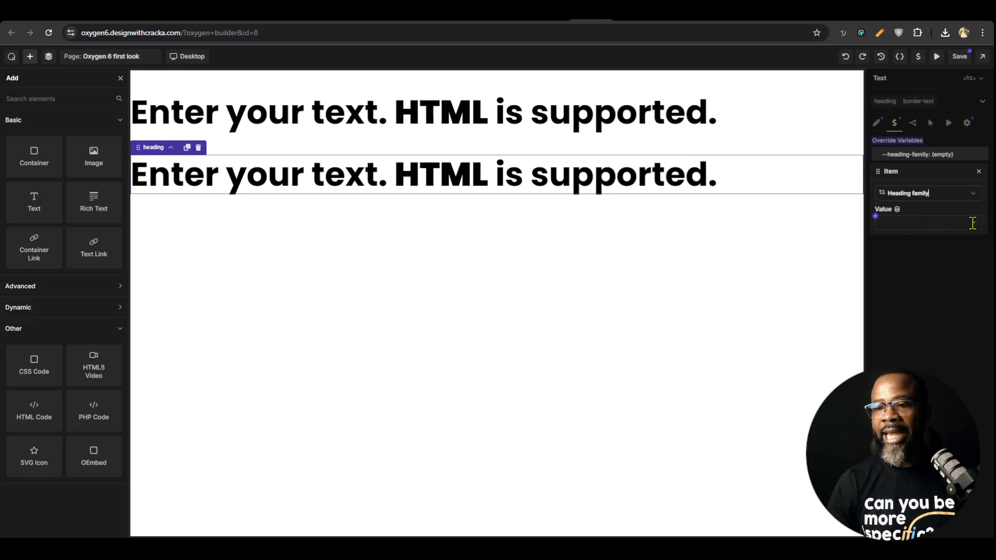
pyautogui.click(972, 223)
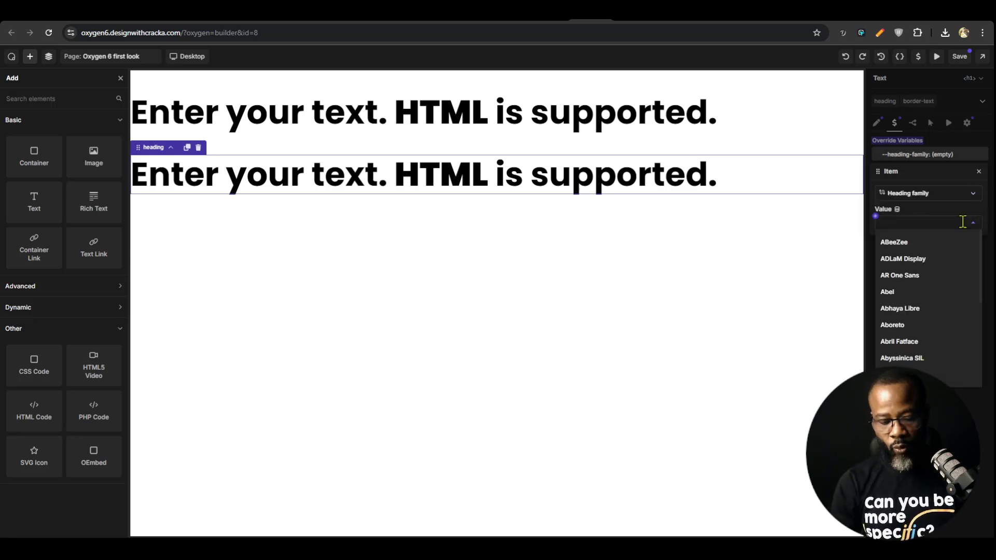
pyautogui.write('inter')
pyautogui.click(894, 242)
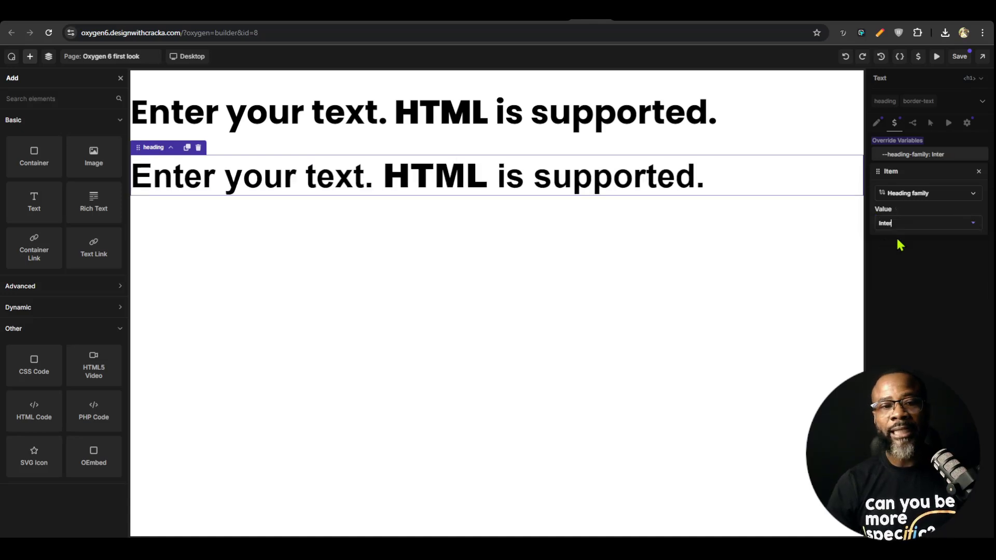
pyautogui.click(959, 56)
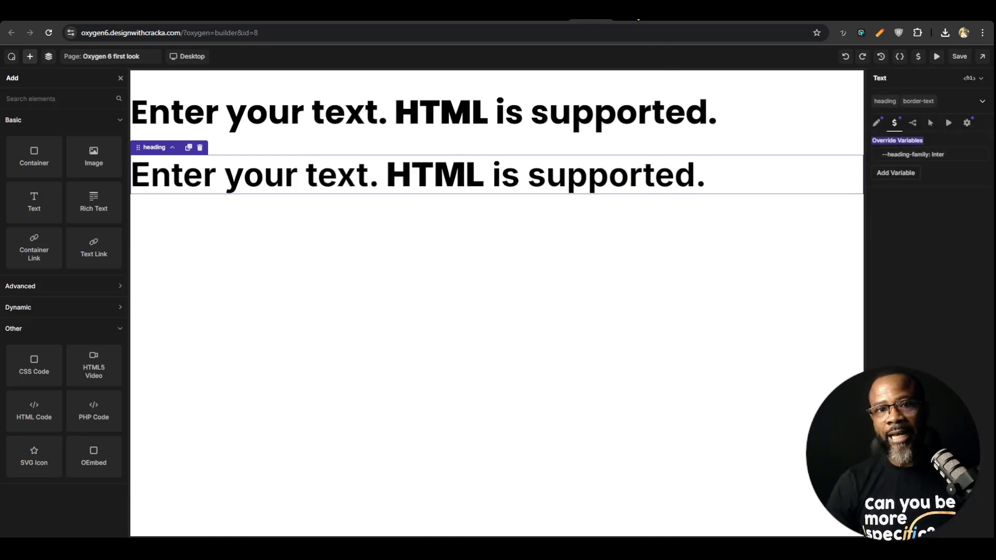
# Reload the published page and inspect the second heading's styles for the variable override
pyautogui.click(634, 10)
pyautogui.press('F5')
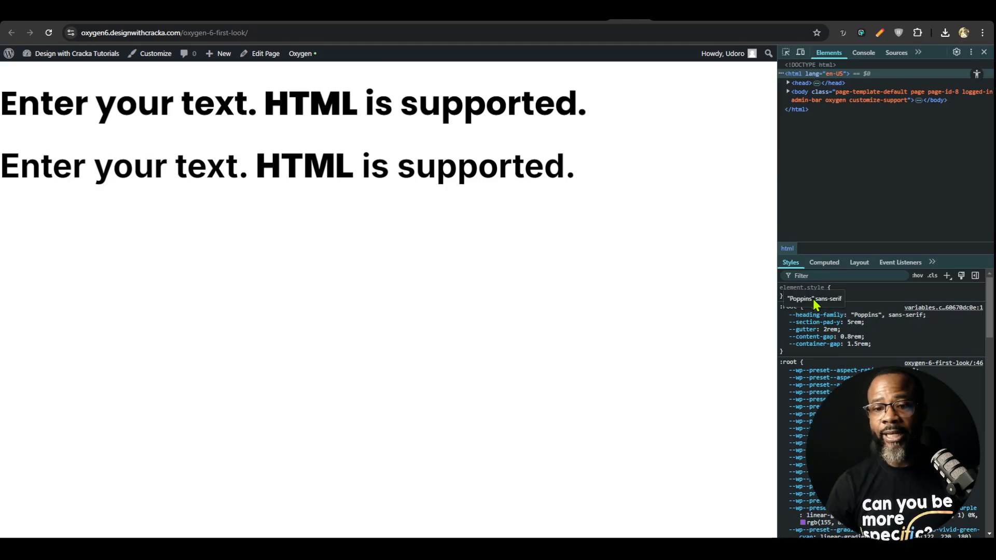
pyautogui.click(785, 54)
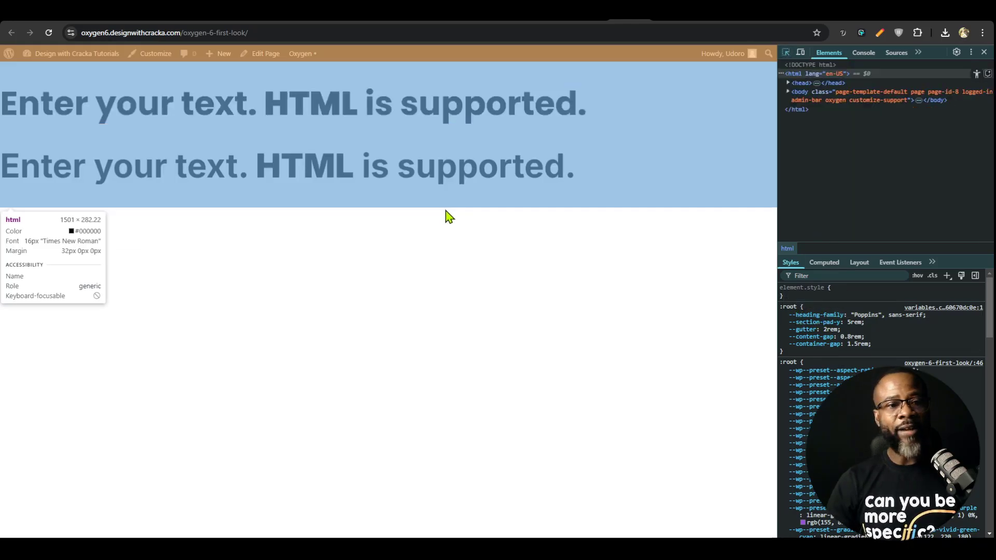
pyautogui.click(444, 176)
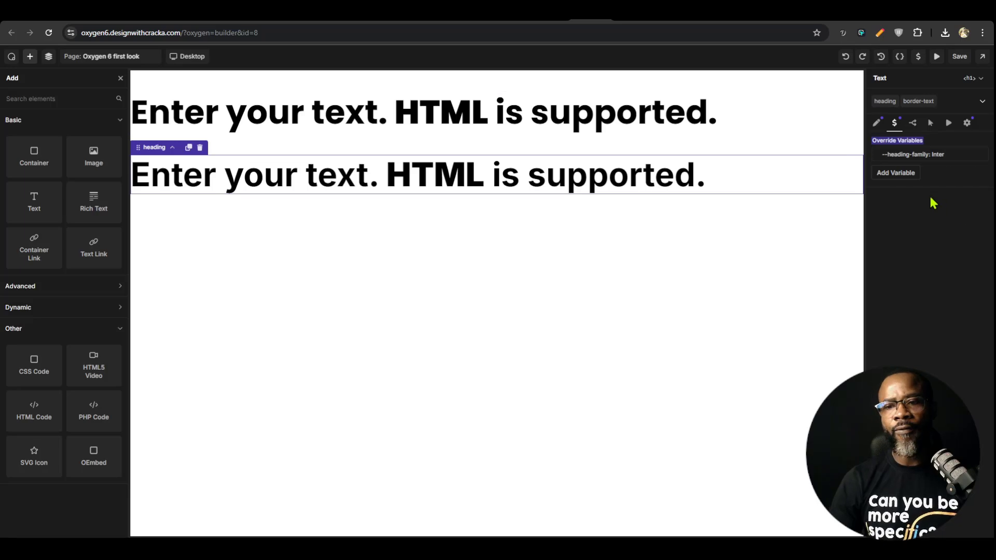
# Add a second, unassigned variable override to the duplicated heading and open the global variable collections
pyautogui.click(905, 178)
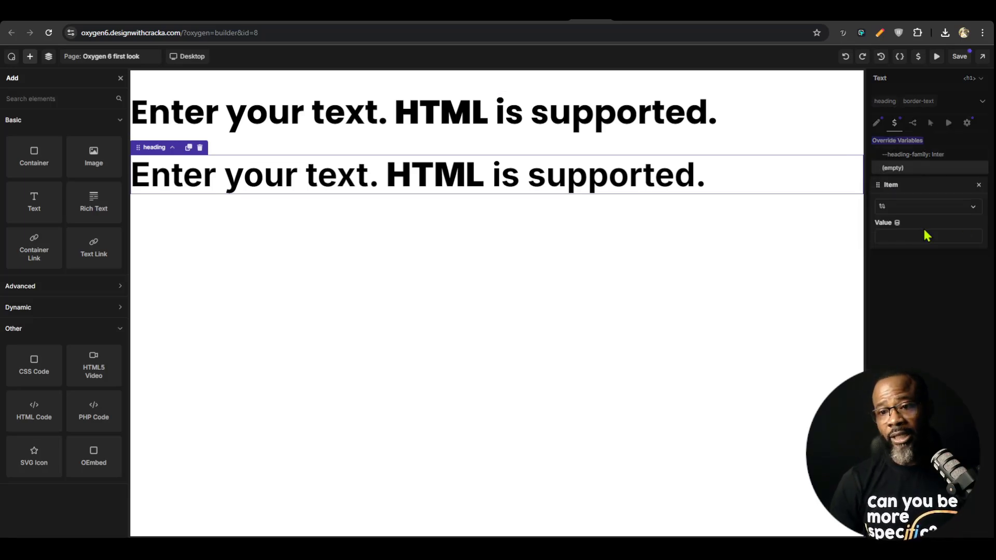
pyautogui.click(952, 207)
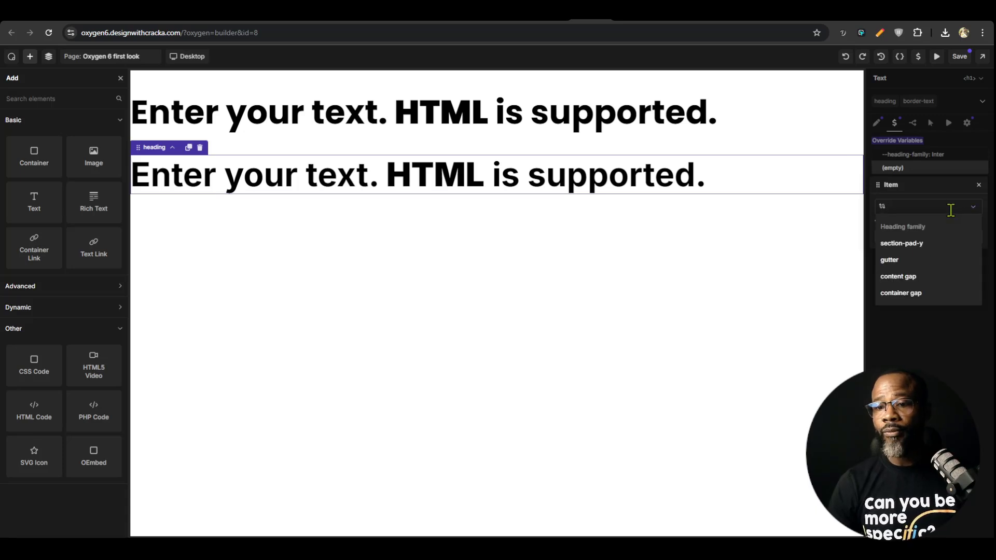
pyautogui.click(901, 139)
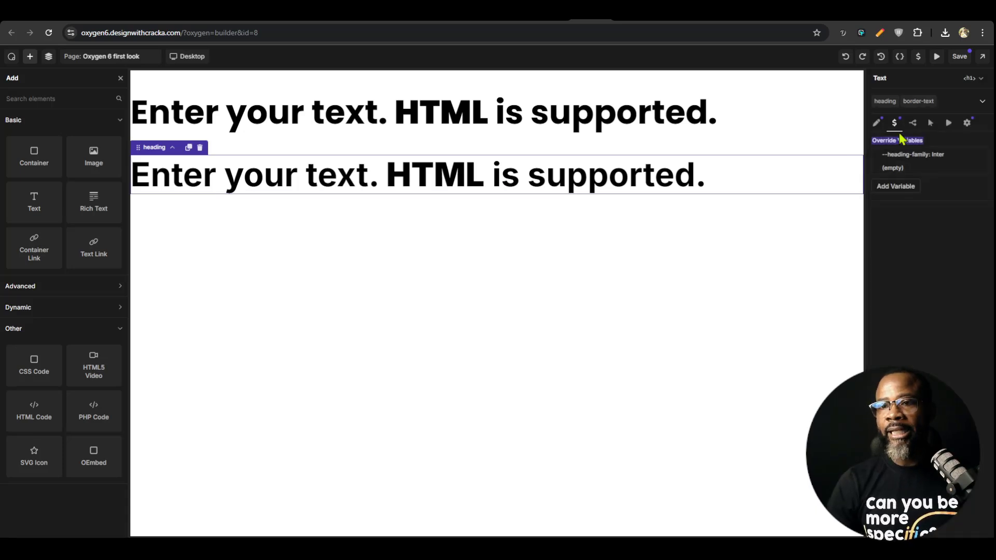
pyautogui.click(918, 56)
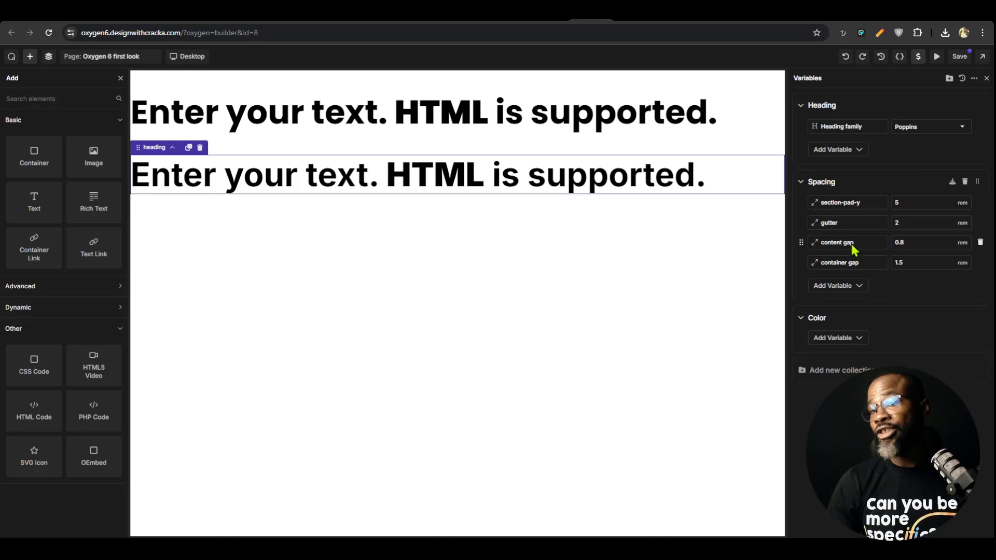
pyautogui.click(859, 151)
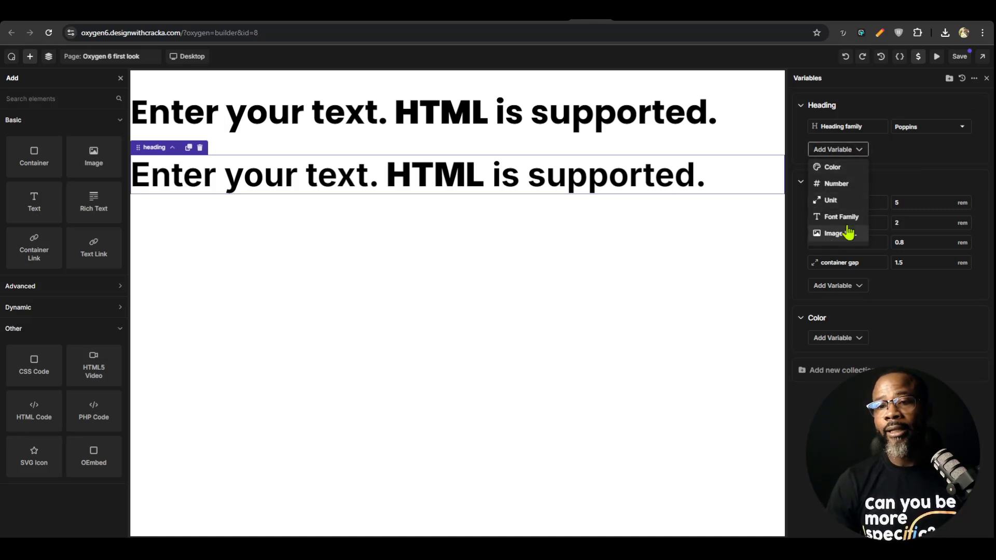
pyautogui.click(844, 168)
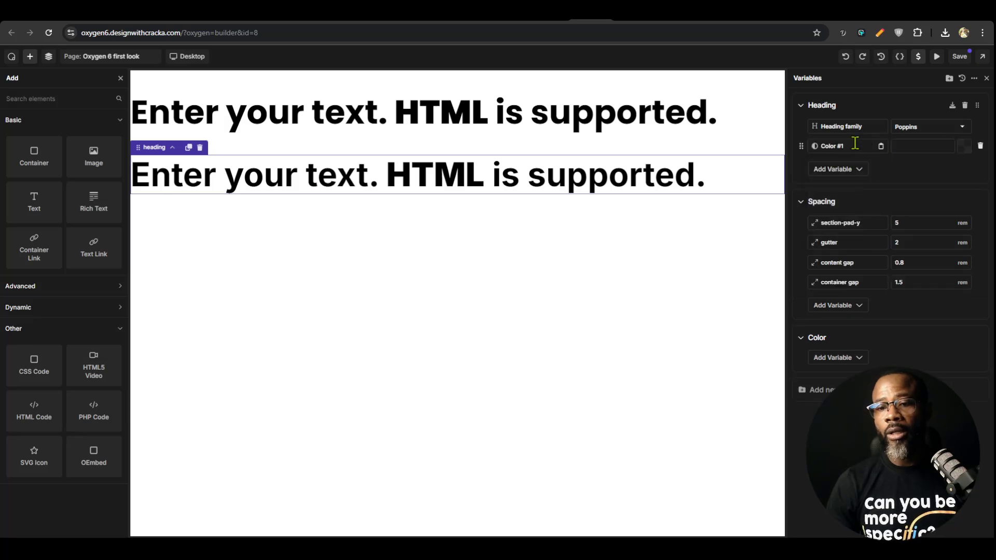
pyautogui.click(980, 146)
# Add a color variable named primary to the Color collection, leaving its value empty, and save the page
pyautogui.click(851, 339)
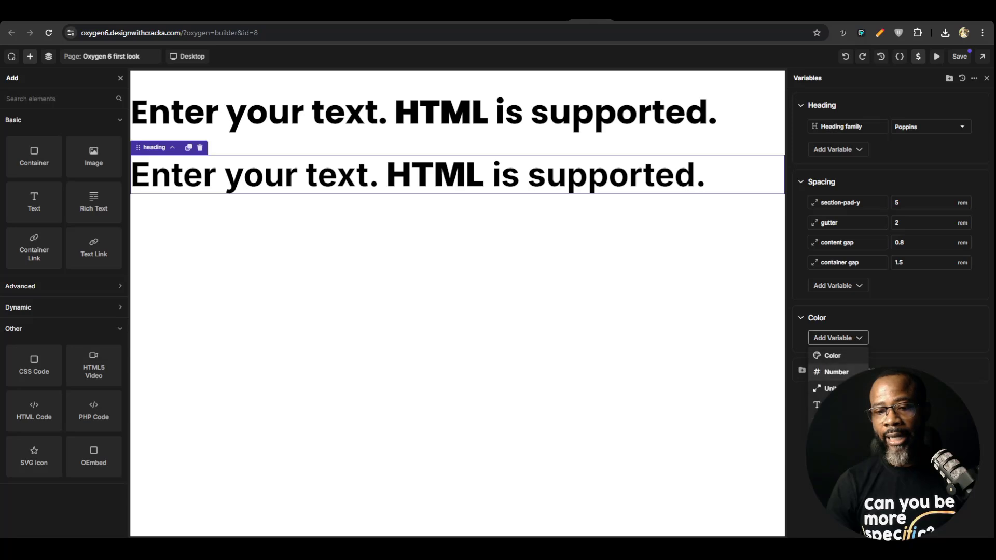
pyautogui.click(833, 356)
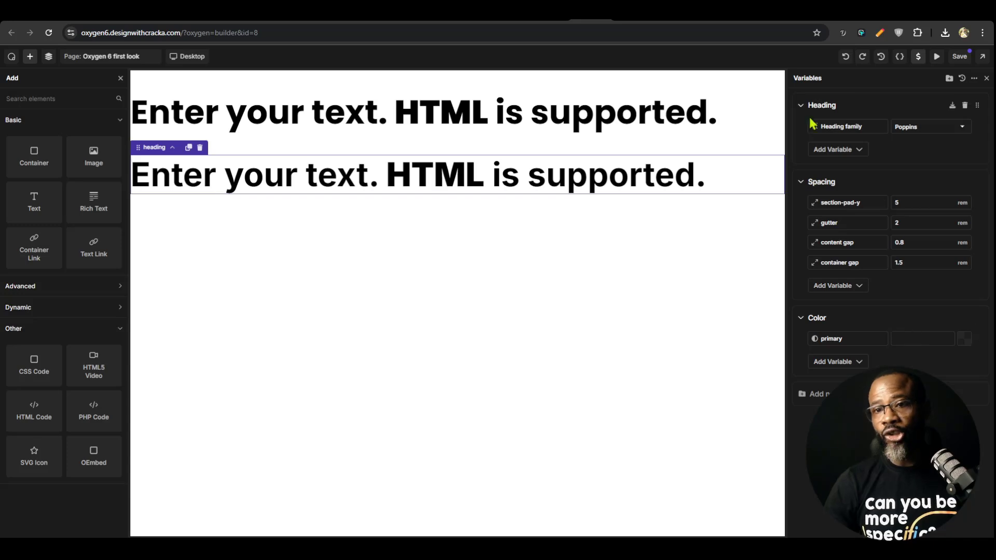
pyautogui.click(960, 57)
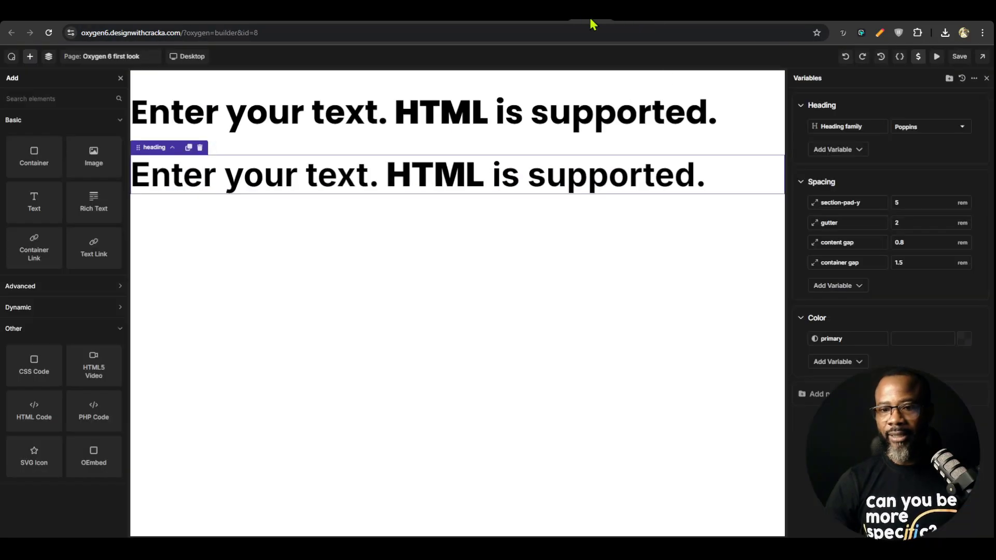
# Assign the primary variable with the value red to the second heading's empty variable override and save the page
pyautogui.click(581, 175)
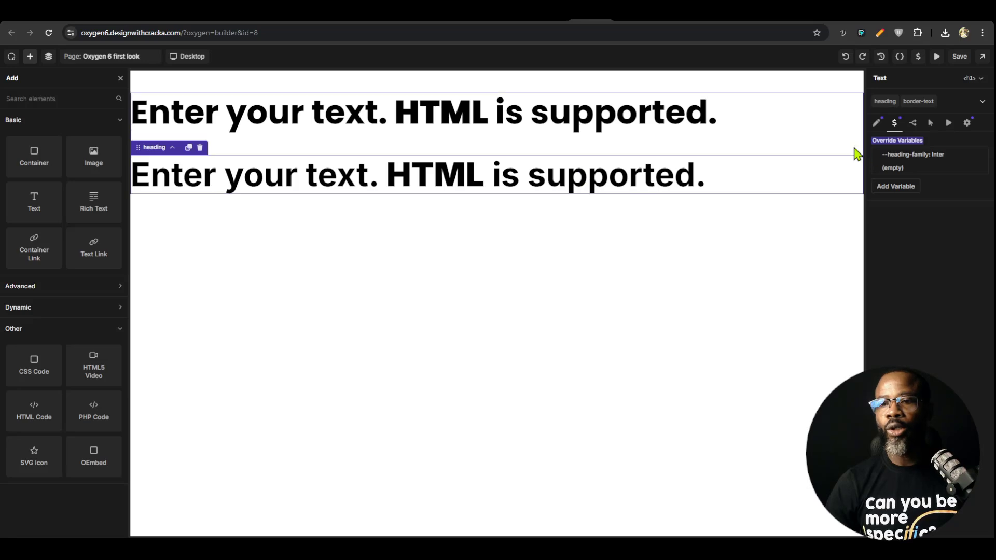
pyautogui.click(901, 170)
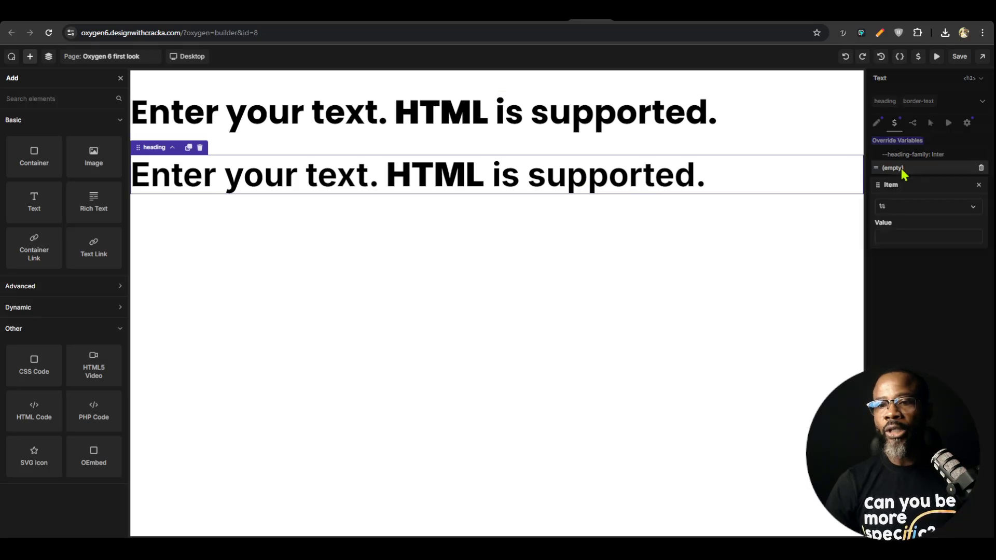
pyautogui.click(905, 205)
pyautogui.click(905, 310)
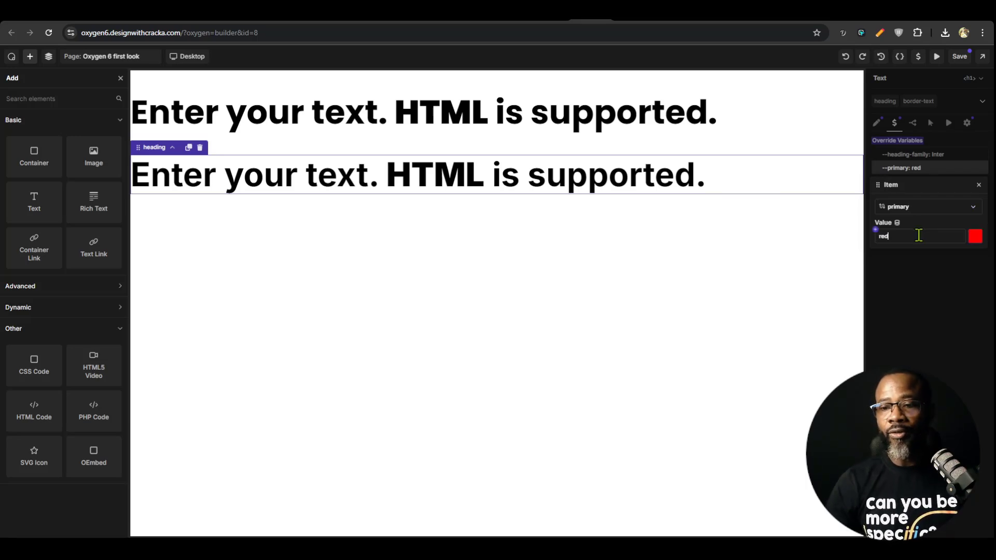
pyautogui.click(959, 57)
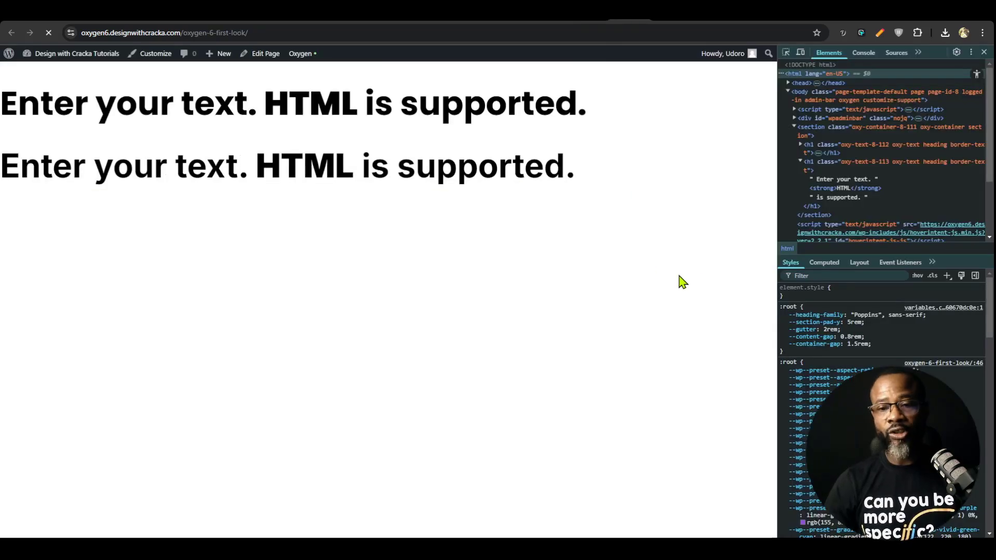
# Reload the published page, inspect the second heading's styles for the primary override, and return to the builder
pyautogui.hotkey('ctrl', 'r')
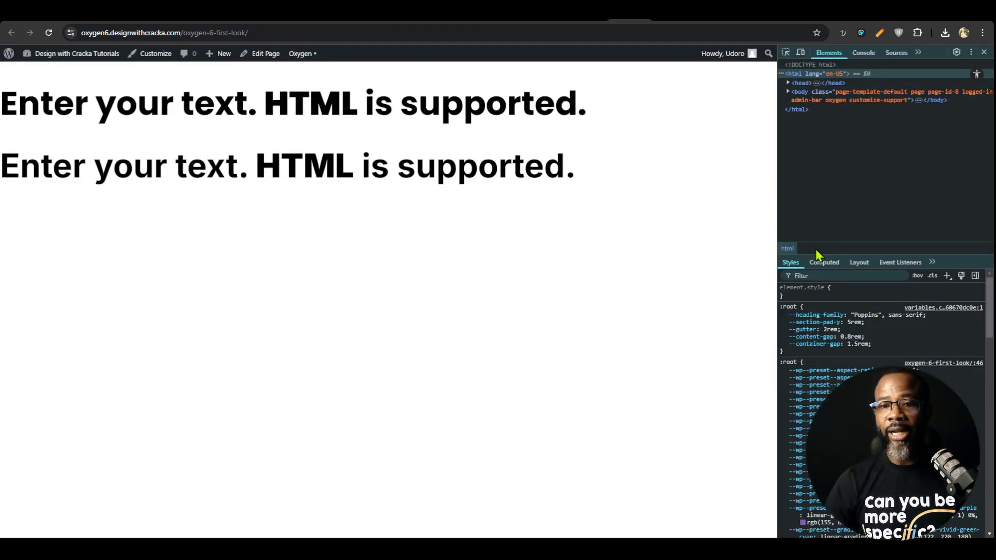
pyautogui.click(785, 53)
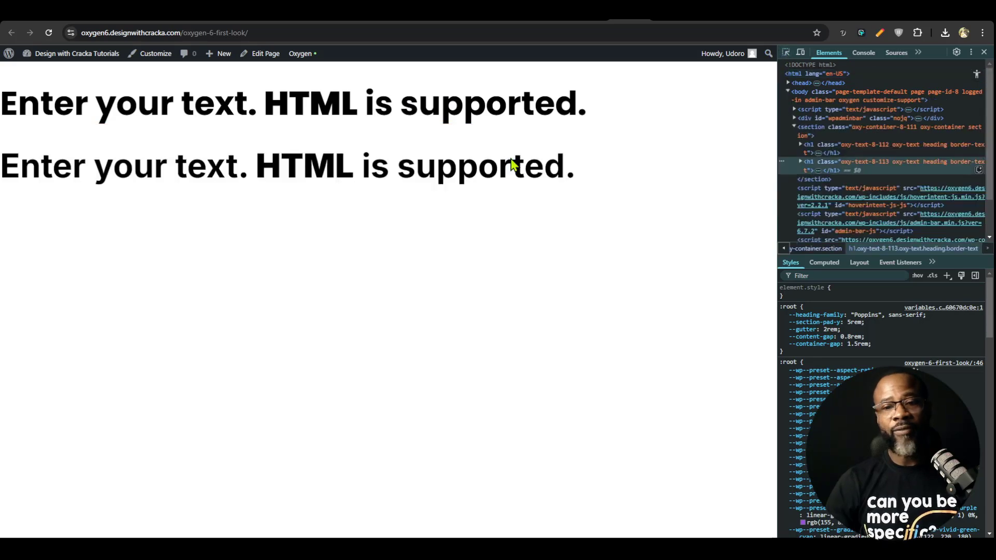
pyautogui.click(506, 165)
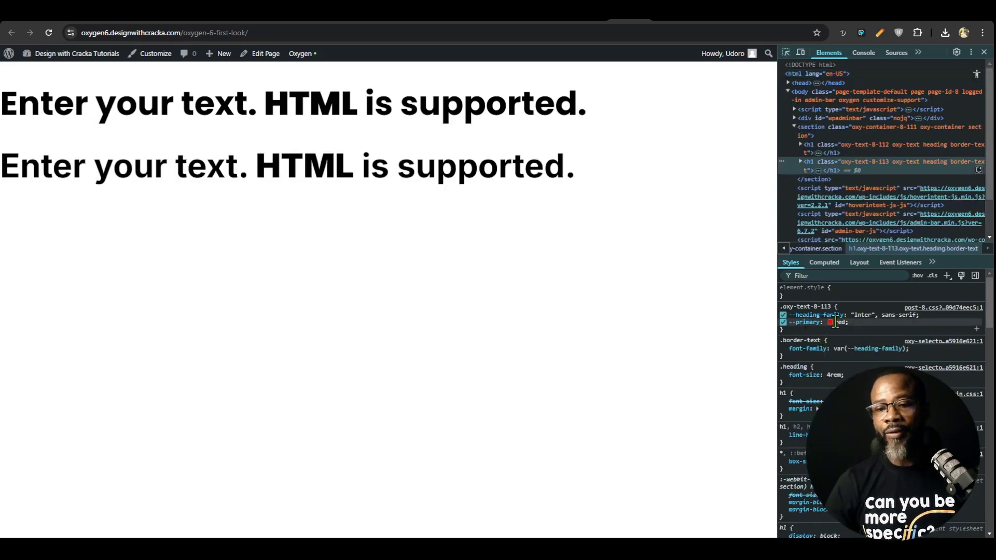
pyautogui.click(579, 18)
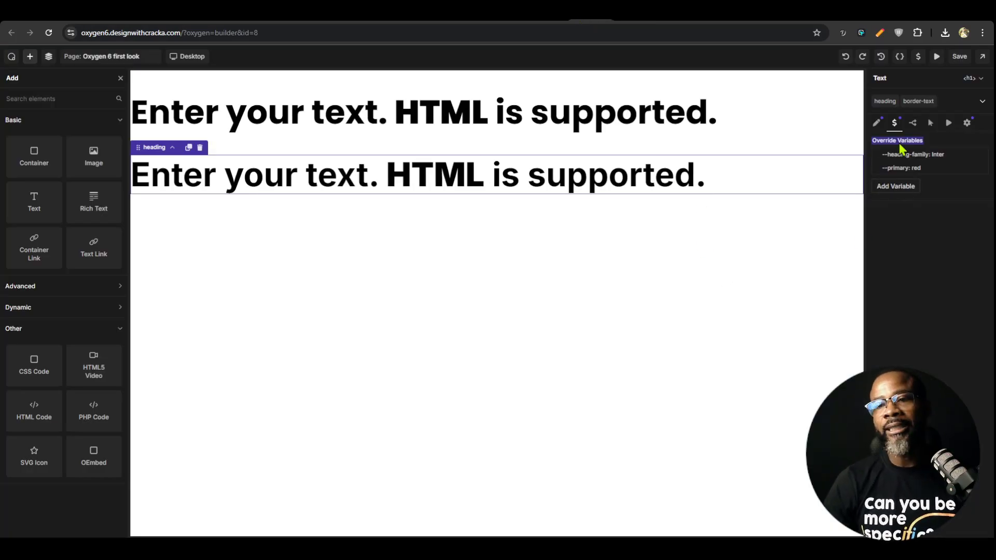
# Preview the page without the editor interface, exit the preview, and review the second heading's animation and sticky settings
pyautogui.click(937, 57)
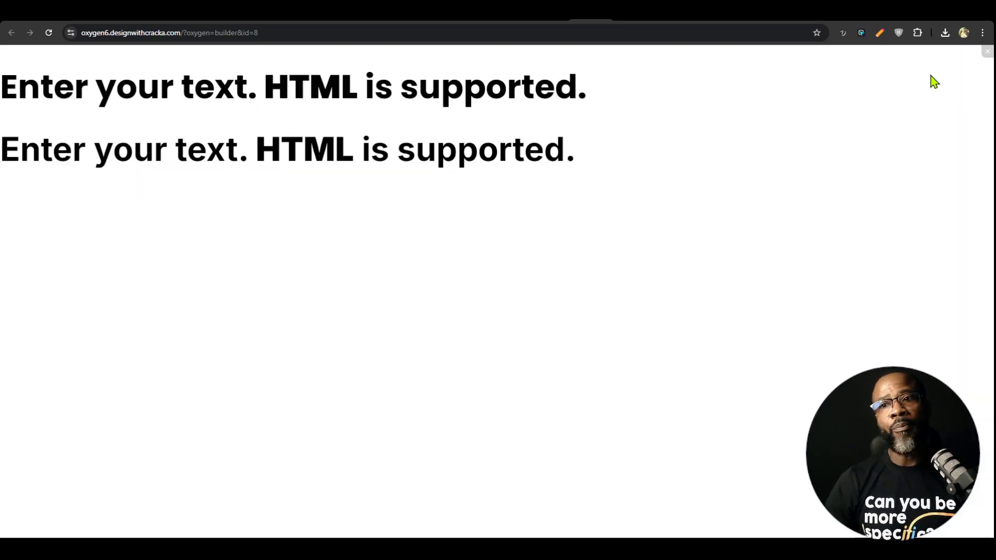
pyautogui.click(987, 53)
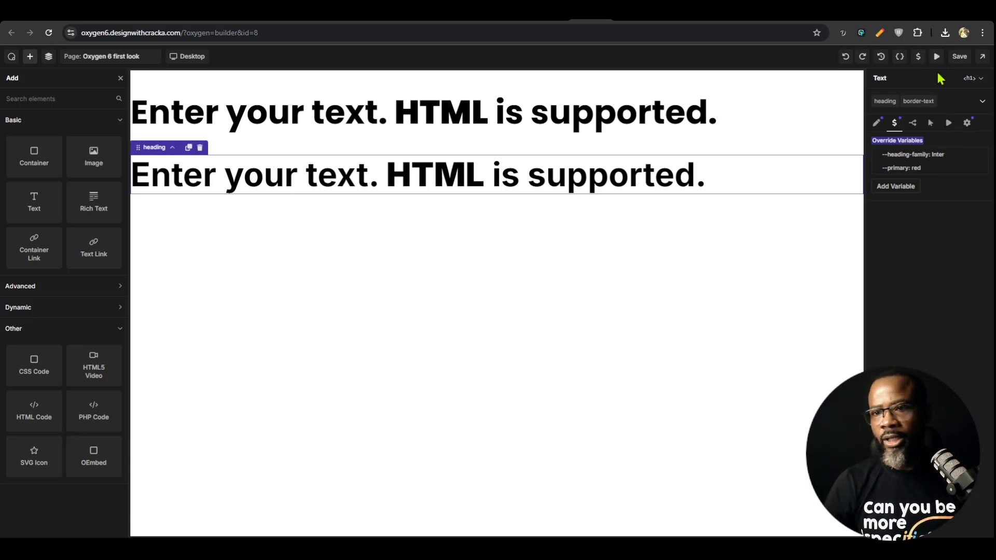
pyautogui.click(949, 124)
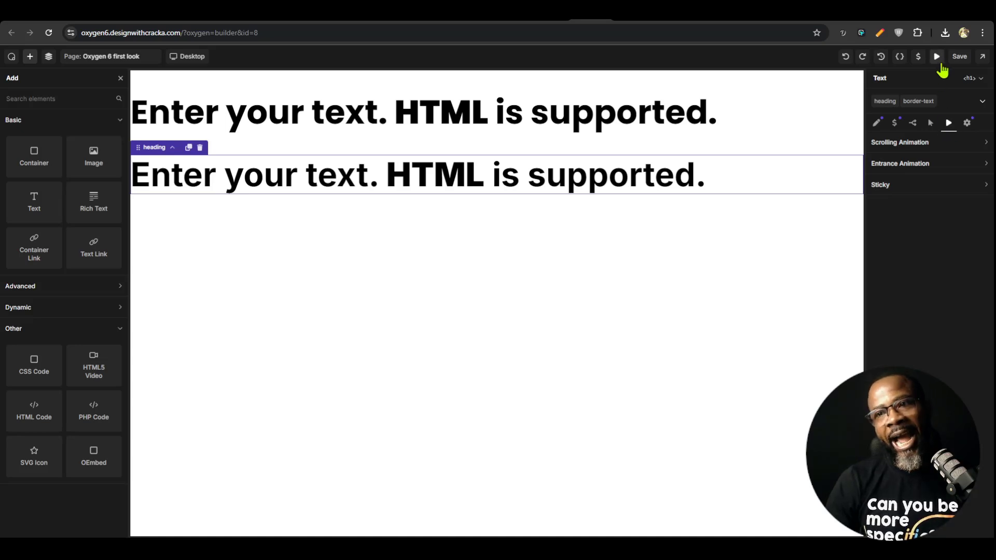
pyautogui.click(930, 125)
pyautogui.click(949, 125)
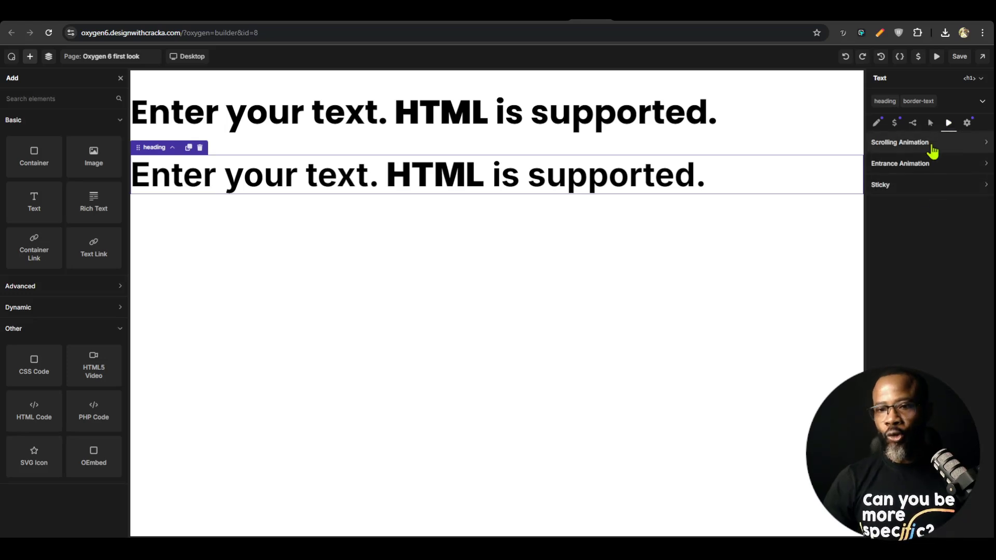
pyautogui.click(918, 190)
# Add an interaction to the second heading with the Mouse Enter trigger and This Element as the target
pyautogui.click(931, 123)
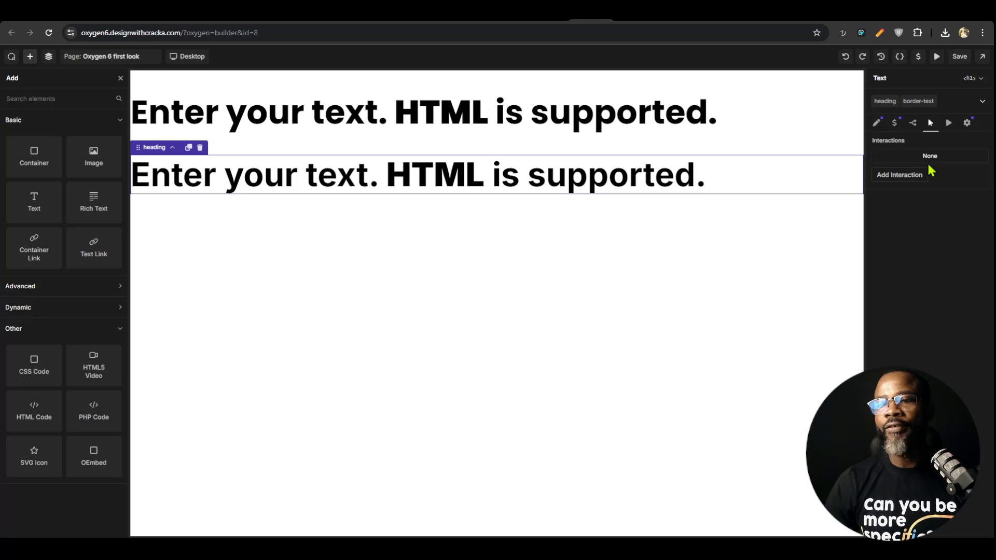
pyautogui.click(907, 179)
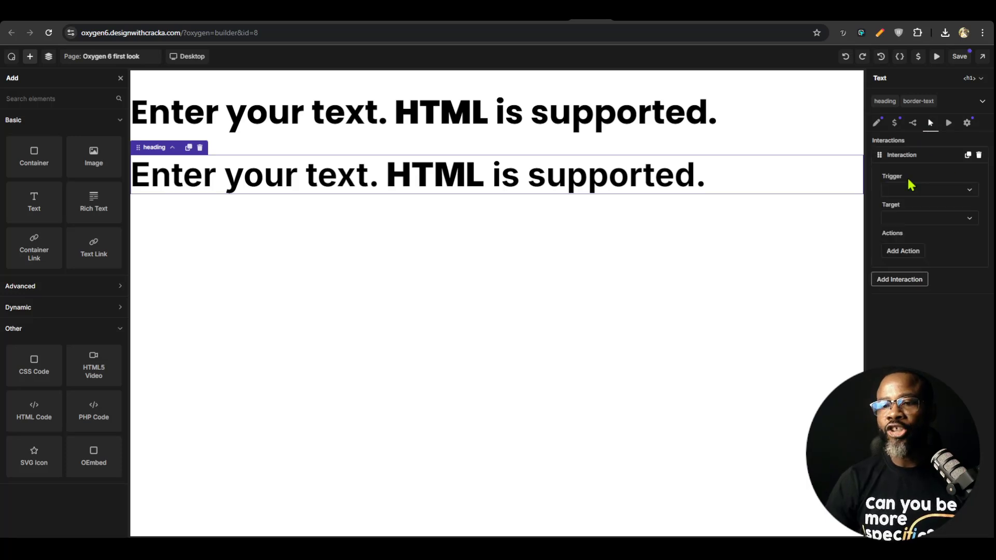
pyautogui.click(949, 196)
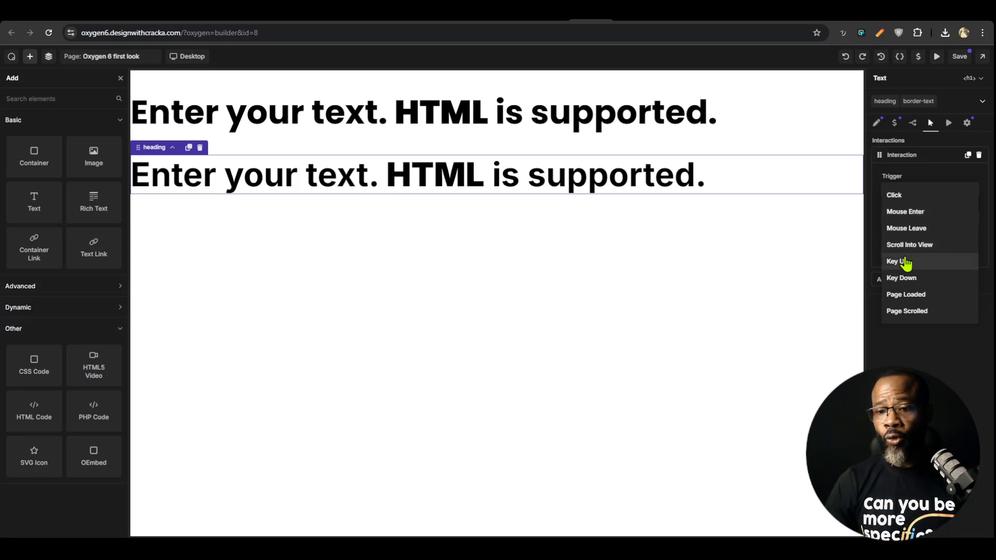
pyautogui.click(908, 312)
pyautogui.click(947, 192)
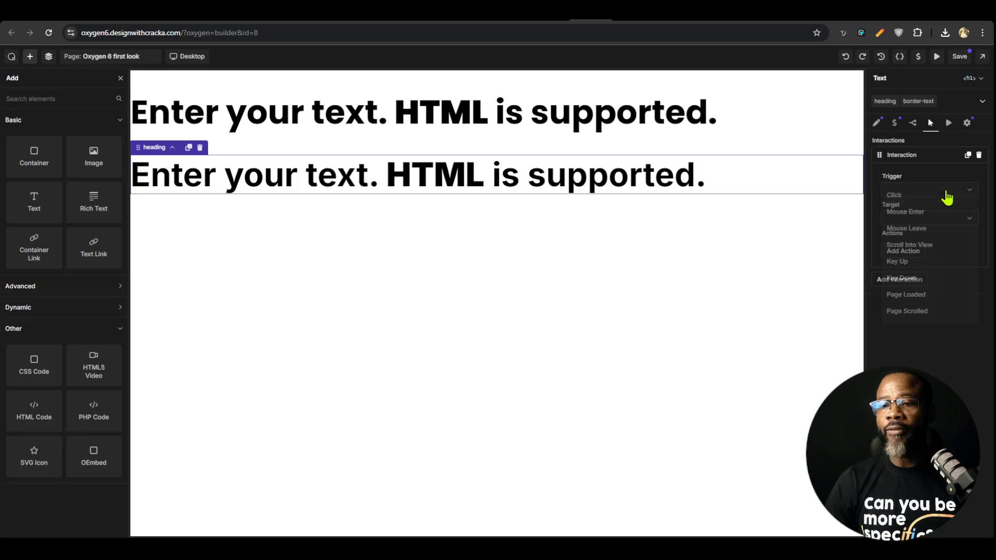
pyautogui.click(913, 219)
pyautogui.click(951, 218)
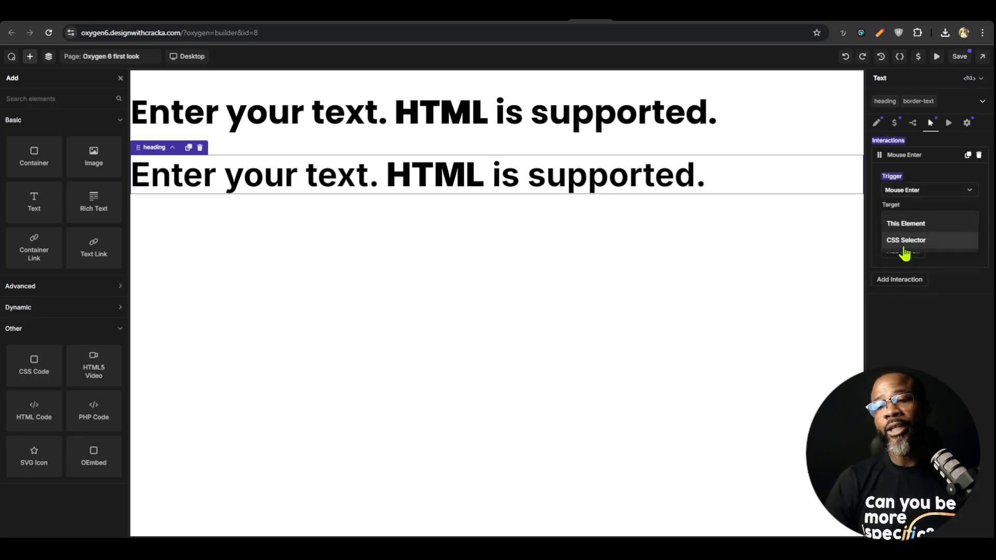
pyautogui.click(910, 225)
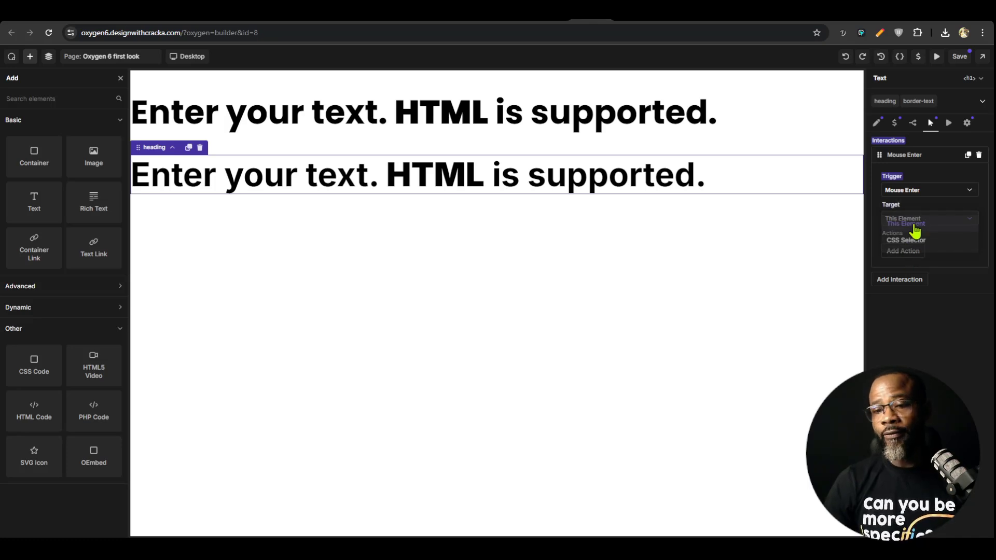
# Add an action to the Mouse Enter interaction, trying Set Attribute before choosing JavaScript Function with This Element as its target
pyautogui.click(916, 253)
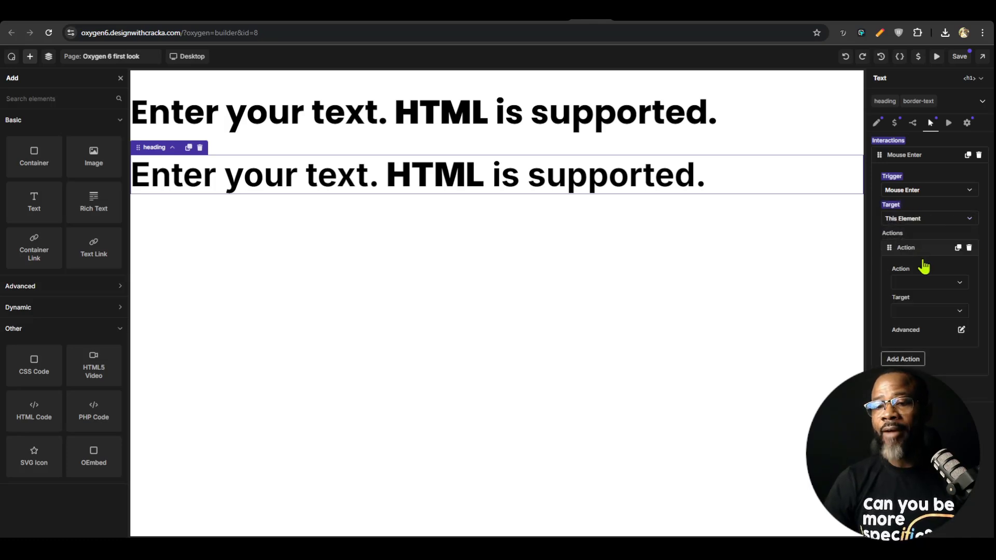
pyautogui.click(928, 287)
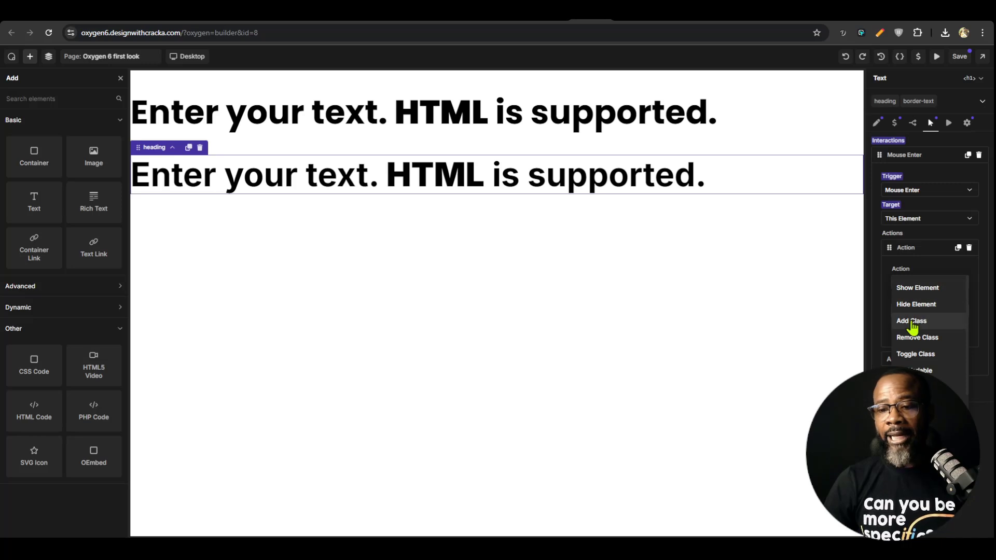
pyautogui.scroll(-1, 926, 343)
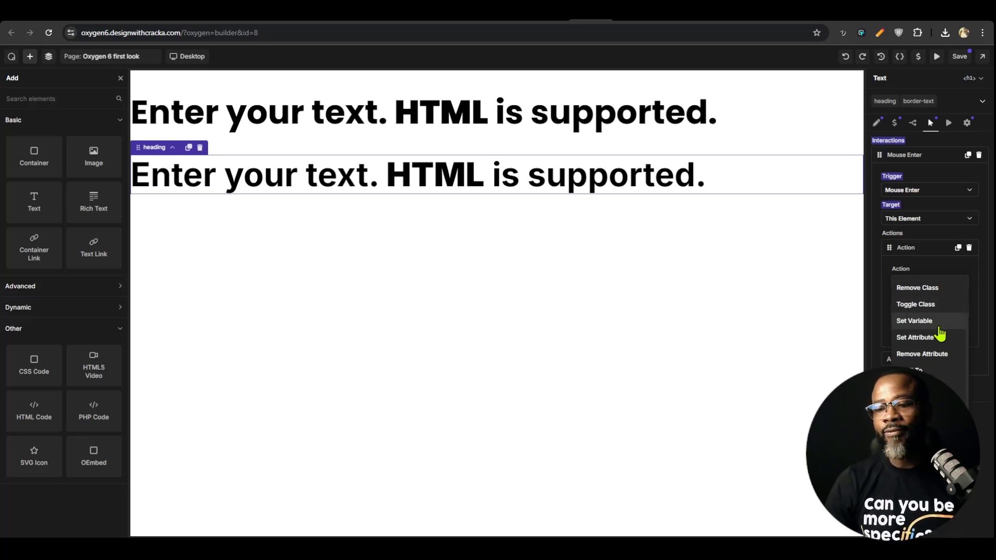
pyautogui.click(925, 337)
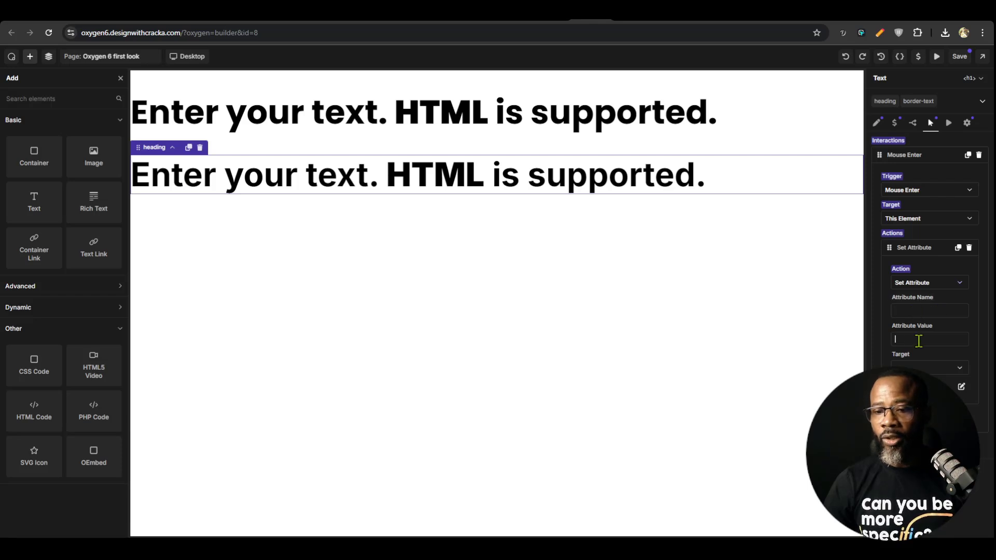
pyautogui.click(924, 284)
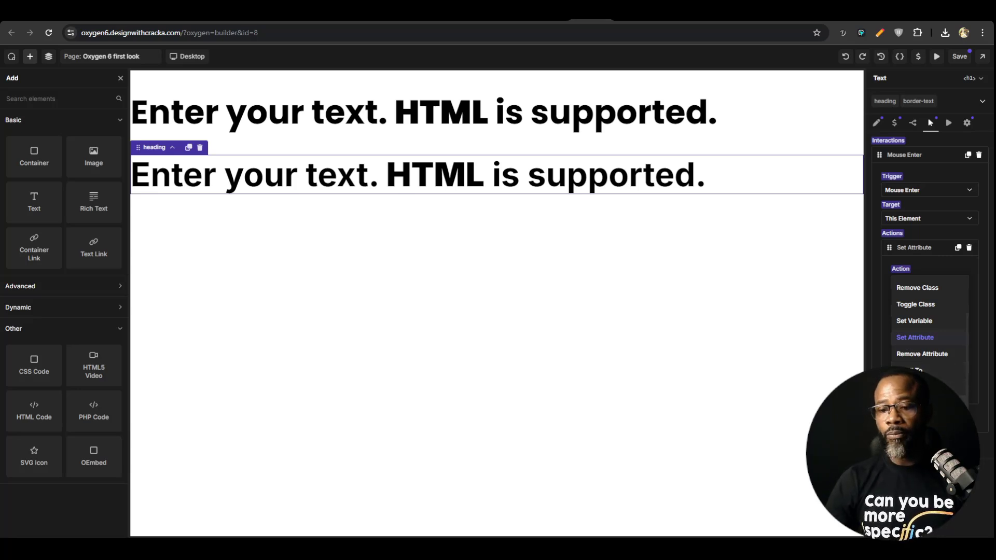
pyautogui.click(936, 359)
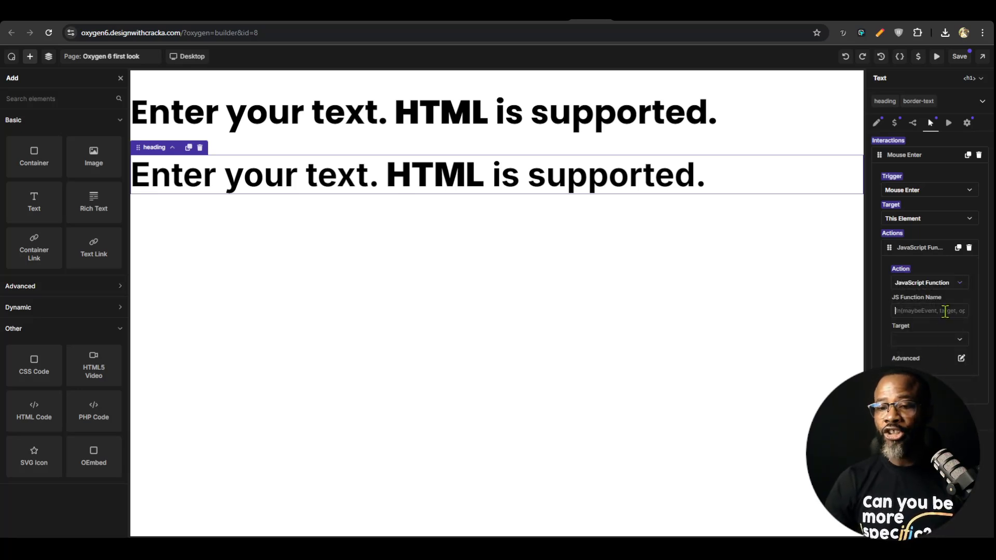
pyautogui.click(944, 345)
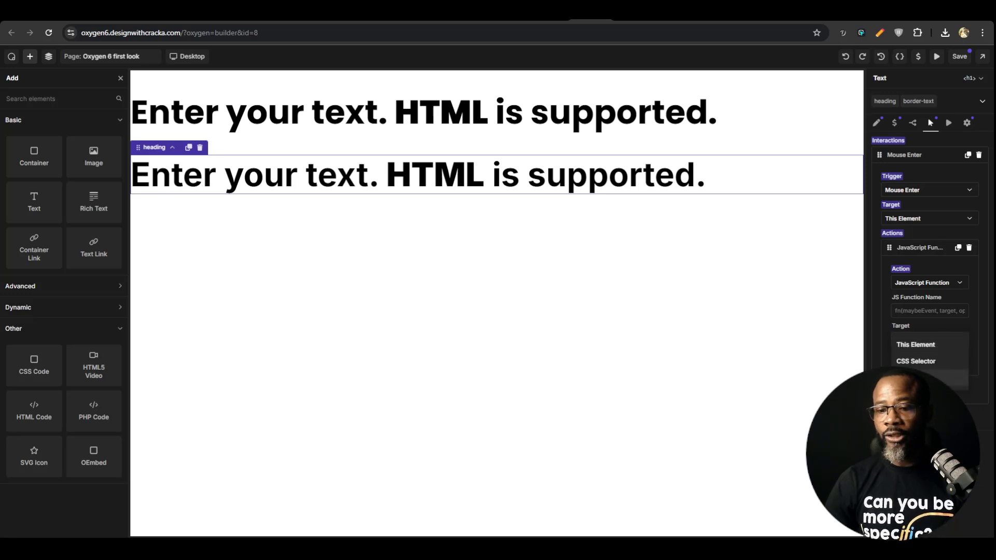
pyautogui.click(929, 344)
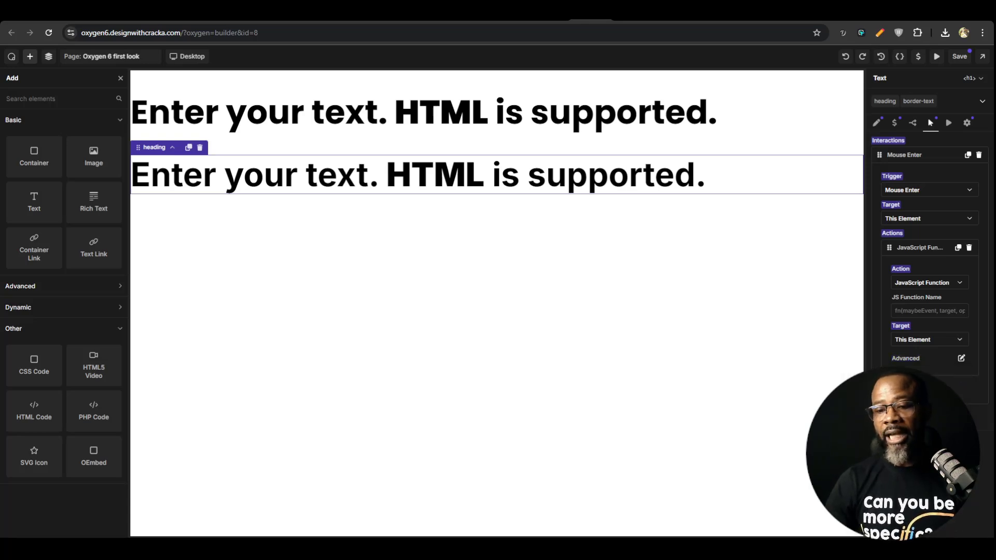
# Delete the Mouse Enter interaction from the second heading
pyautogui.click(978, 161)
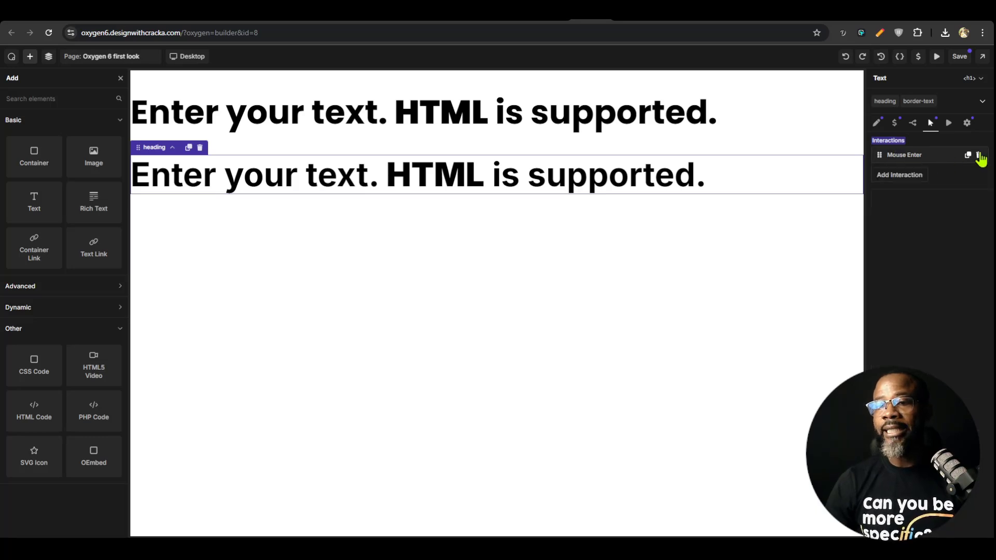
pyautogui.click(978, 161)
pyautogui.click(979, 158)
# Add two unassigned OR display conditions to the second heading and browse the available condition types
pyautogui.click(913, 123)
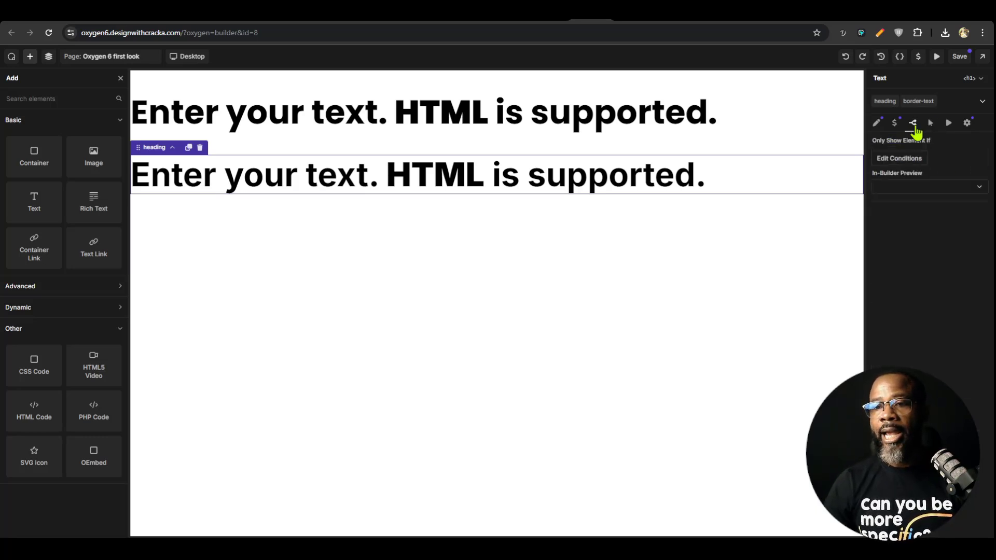
pyautogui.click(916, 161)
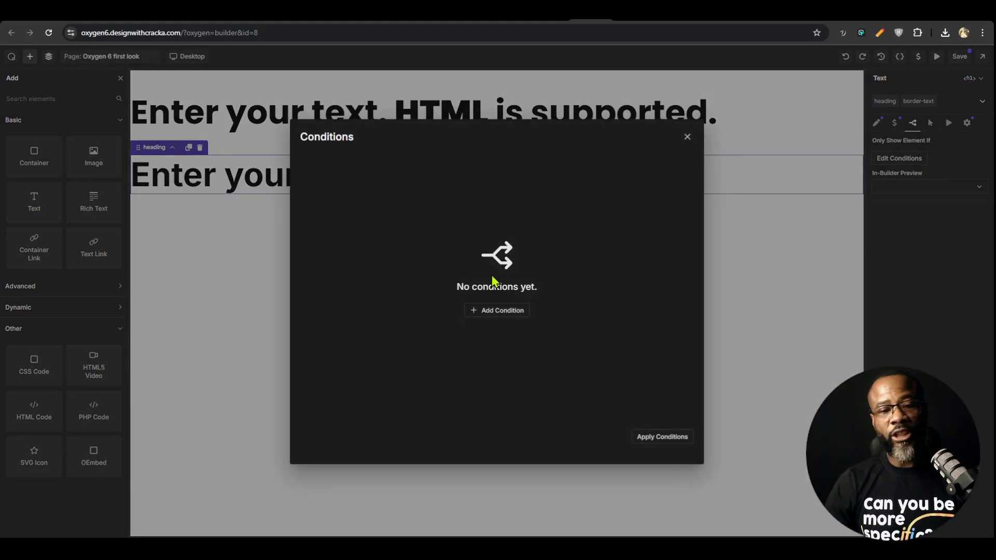
pyautogui.click(499, 309)
pyautogui.click(352, 200)
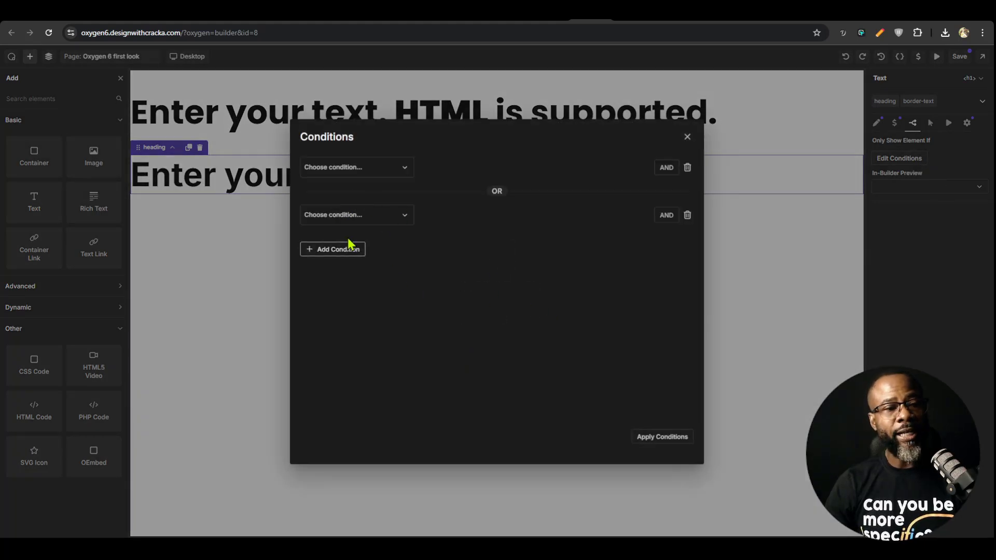
pyautogui.click(355, 166)
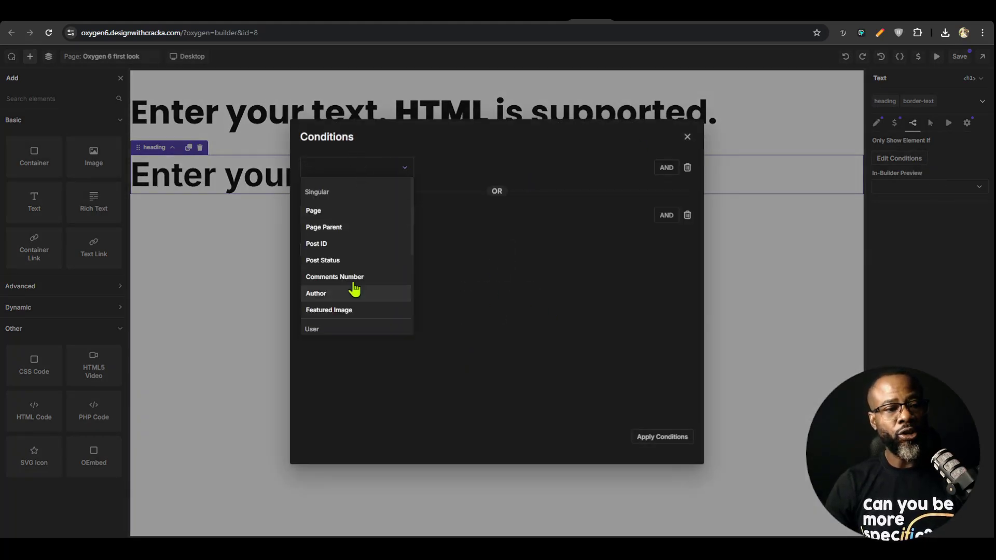
pyautogui.scroll(-10, 357, 285)
pyautogui.scroll(-5, 378, 291)
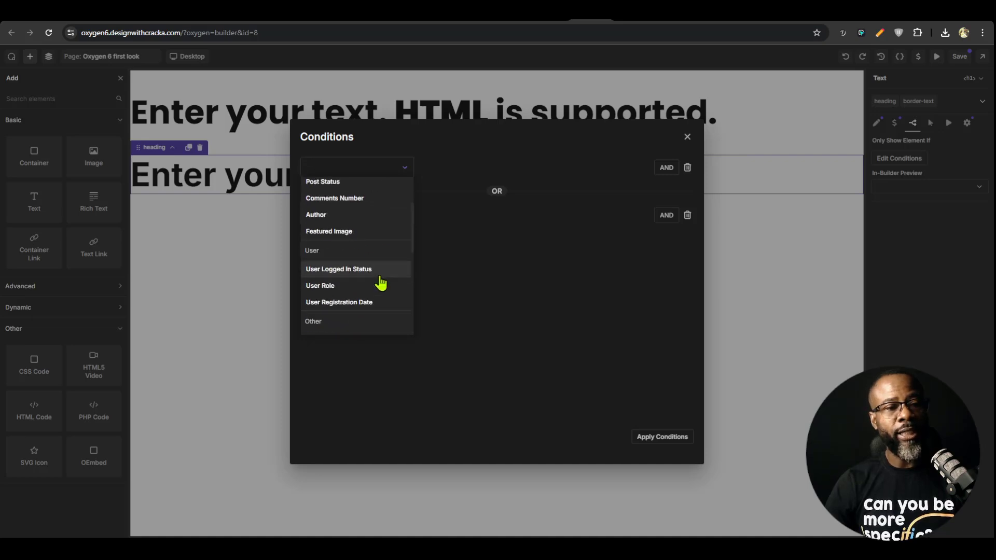
# Delete both display conditions and close the conditions editor without applying anything
pyautogui.click(689, 161)
pyautogui.click(688, 166)
pyautogui.click(688, 166)
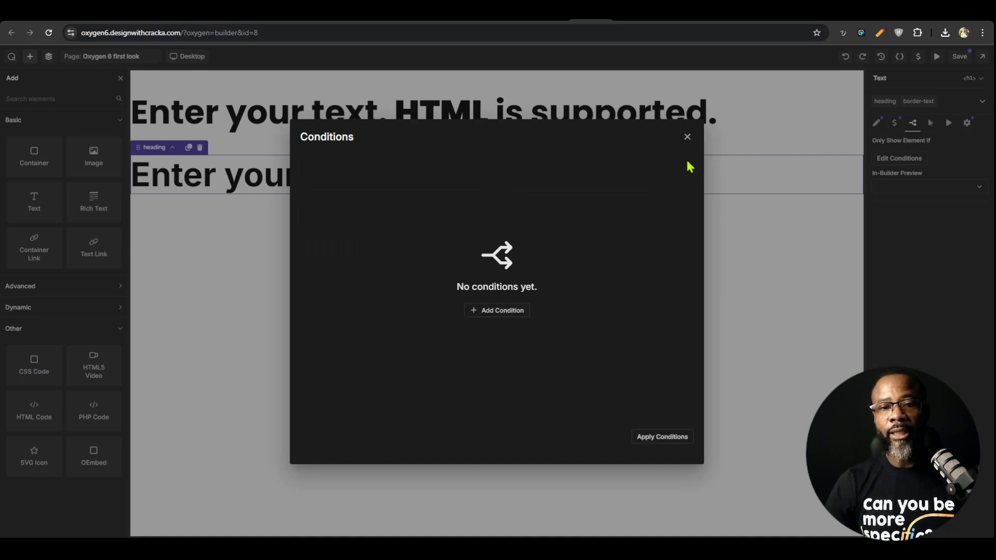
pyautogui.click(687, 137)
# Review the second heading's variable overrides and text content, and select the first heading
pyautogui.click(899, 124)
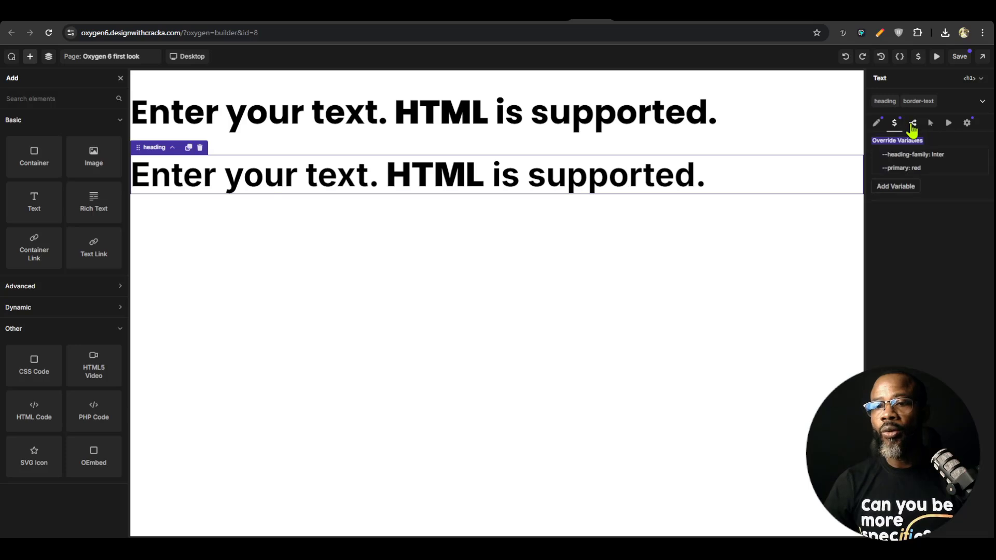
pyautogui.click(877, 125)
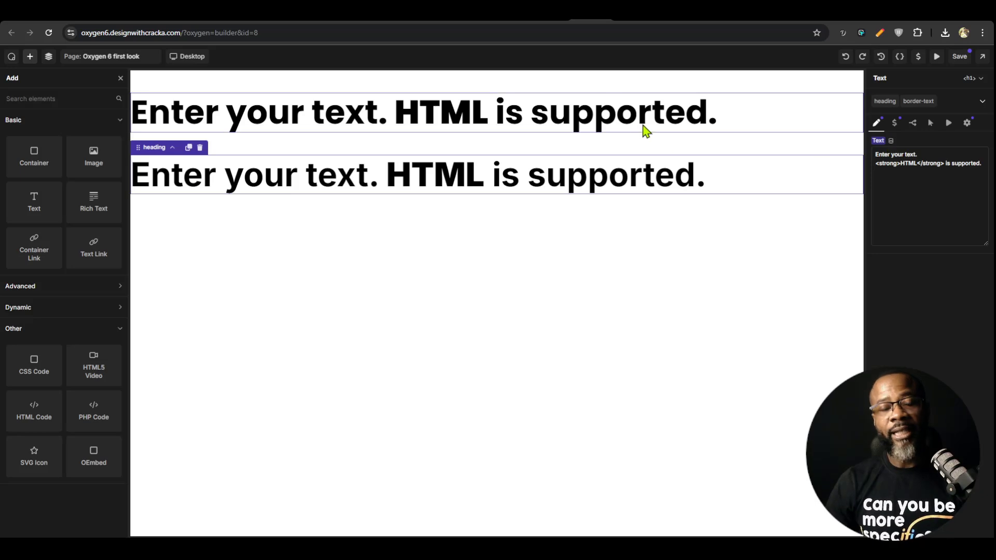
pyautogui.click(557, 113)
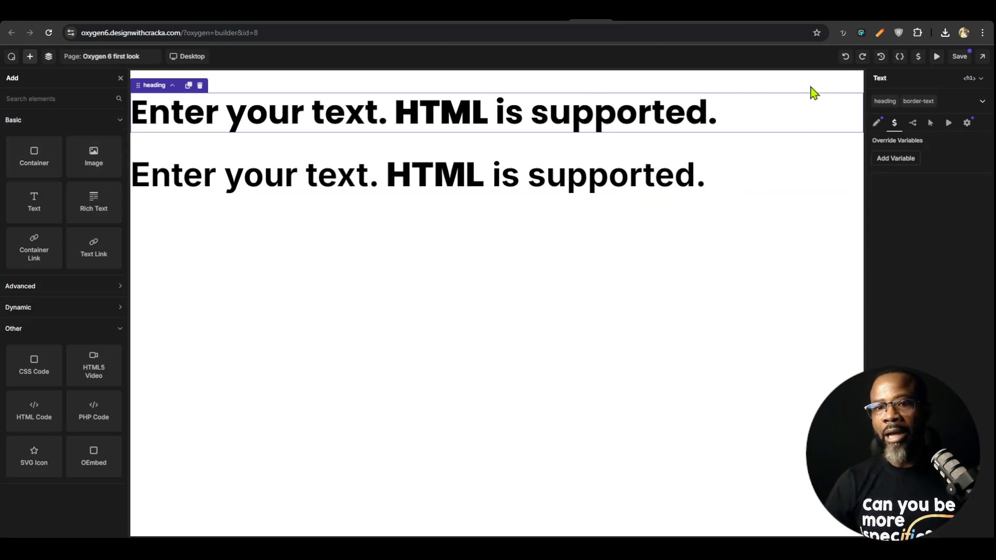
# Delete both headings from the page and show the page structure
pyautogui.click(199, 85)
pyautogui.click(189, 85)
pyautogui.click(49, 56)
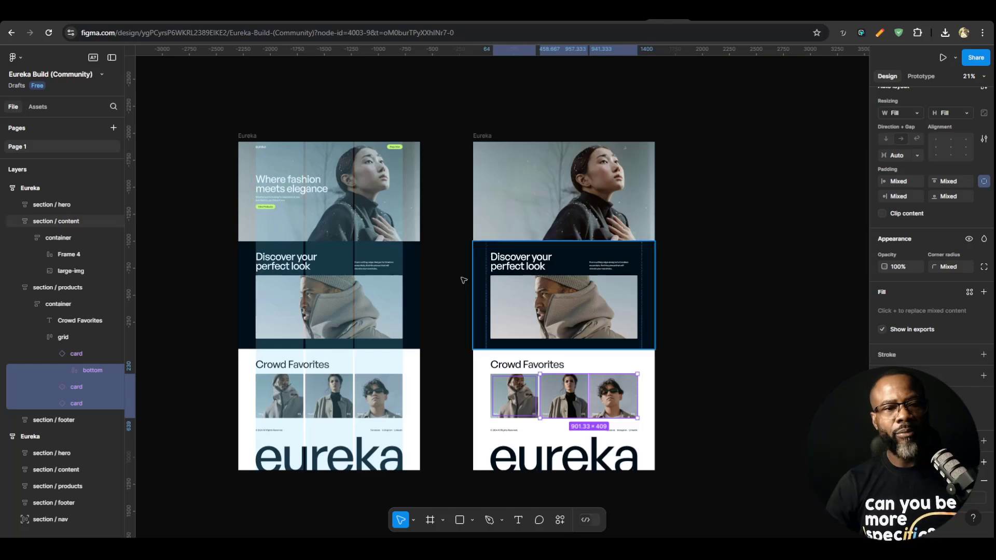
# Switch to the Eureka Build design in Figma and examine its hero and content sections
pyautogui.scroll(3, 462, 277)
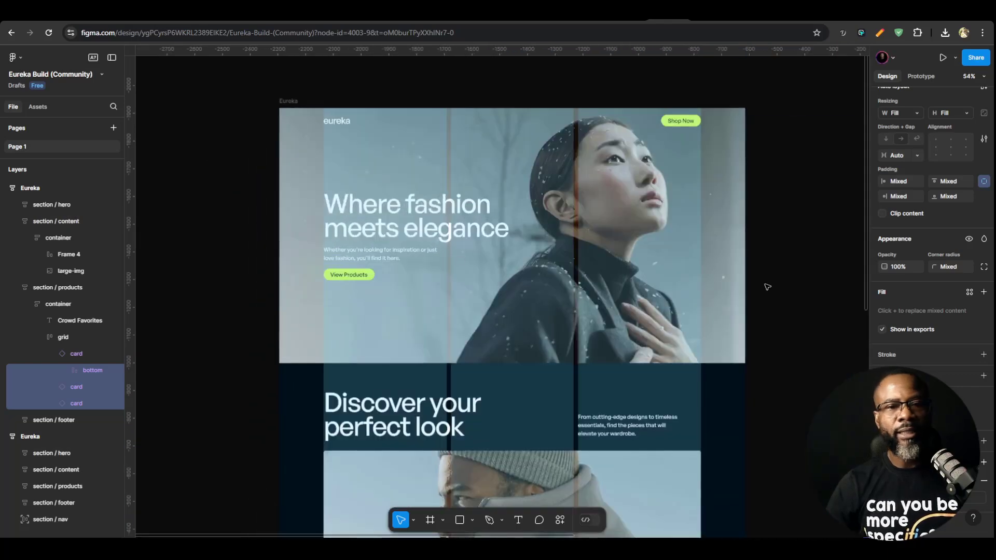
pyautogui.click(782, 229)
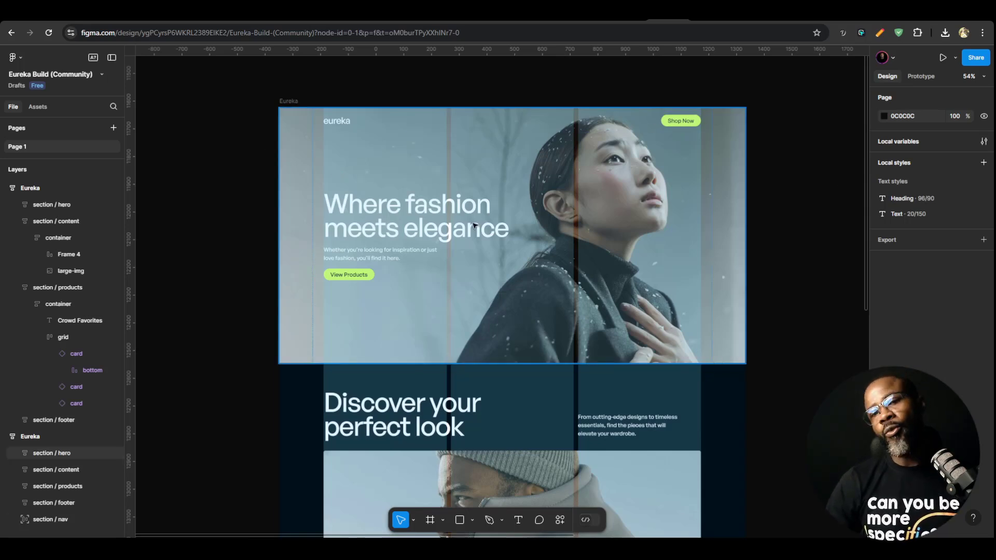
pyautogui.click(669, 475)
pyautogui.keyDown('ctrl'); pyautogui.click(653, 467); pyautogui.keyUp('ctrl')
pyautogui.scroll(-1, 653, 466)
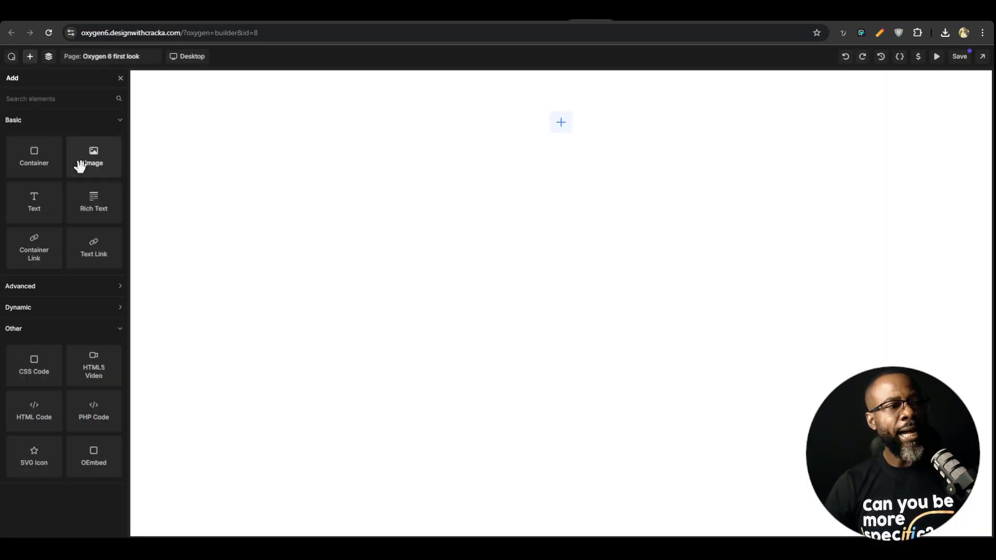
# Back in the Oxygen builder, add a container to the empty page and assign it the existing section class
pyautogui.click(49, 170)
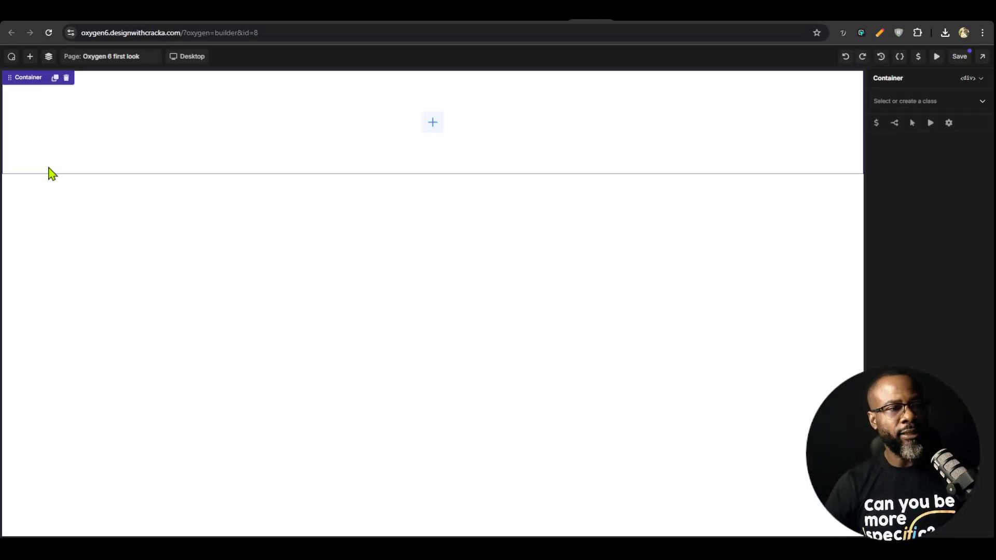
pyautogui.click(906, 100)
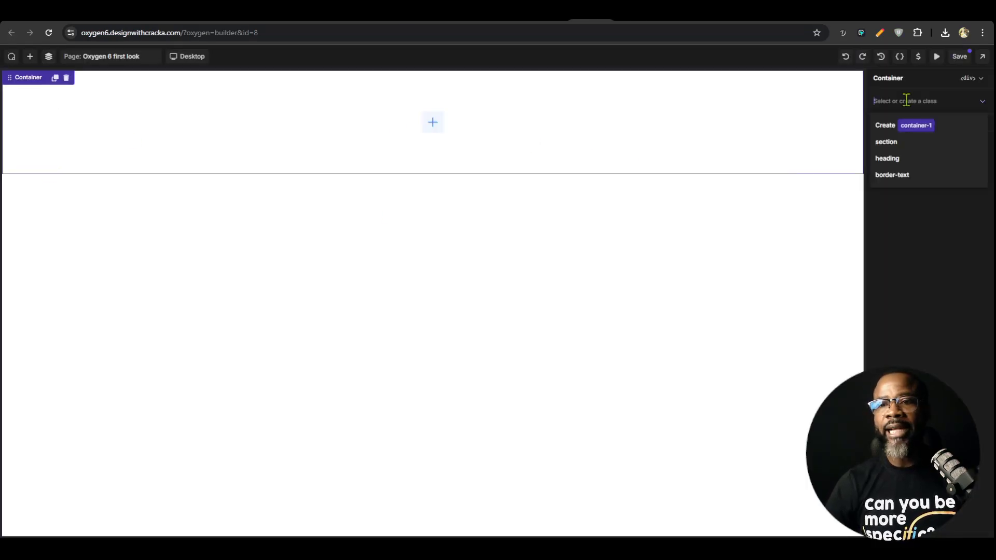
pyautogui.click(887, 142)
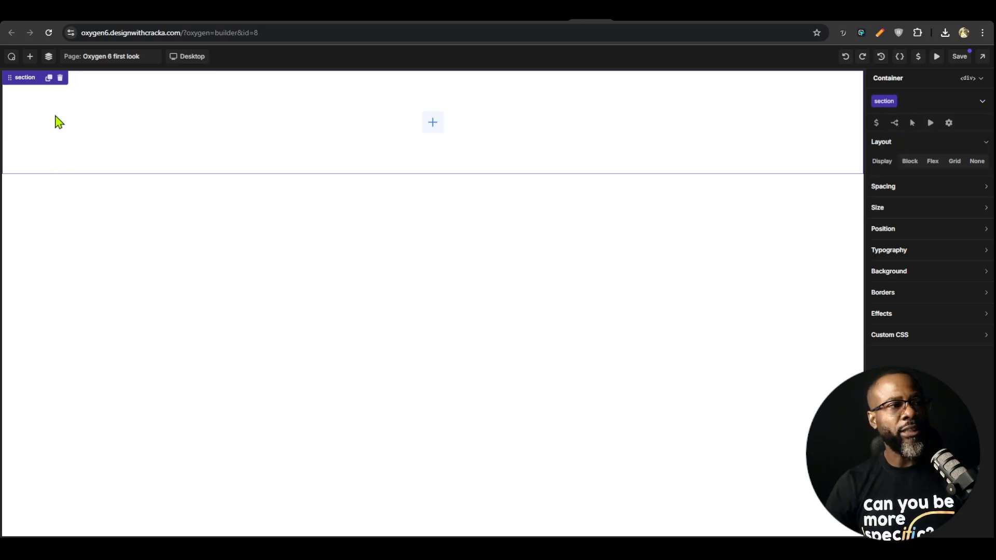
# Show the page structure and change the section container's HTML tag to section
pyautogui.click(49, 56)
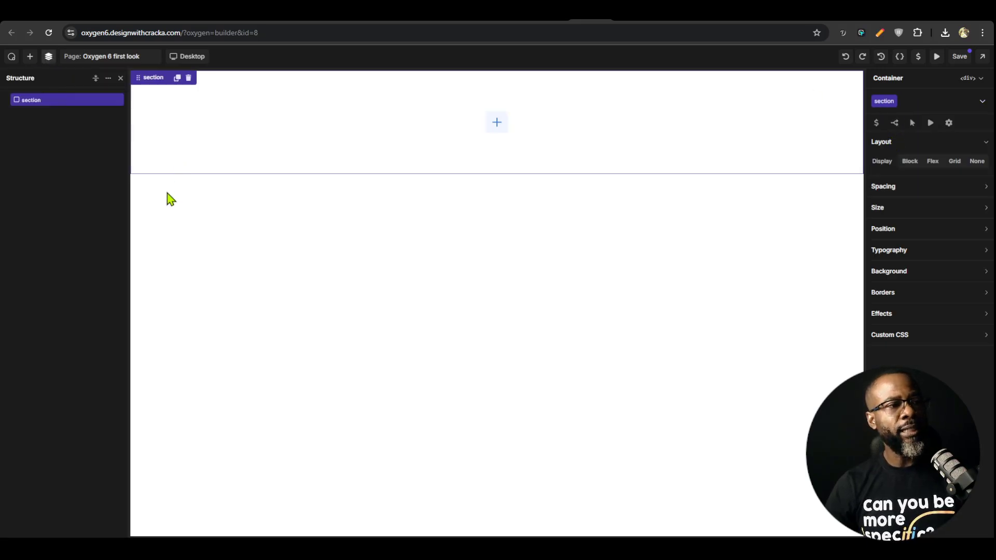
pyautogui.click(970, 78)
pyautogui.click(950, 117)
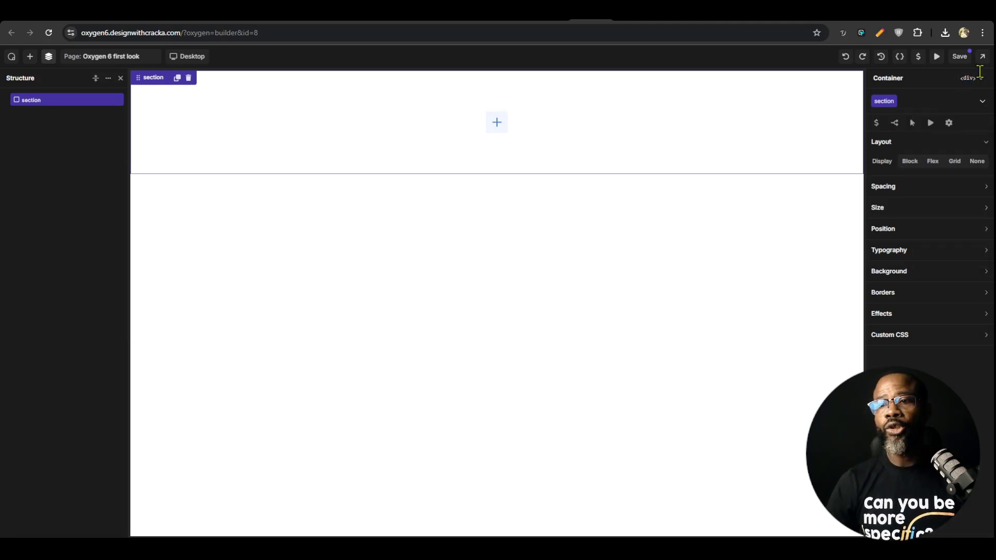
pyautogui.click(979, 75)
pyautogui.click(951, 116)
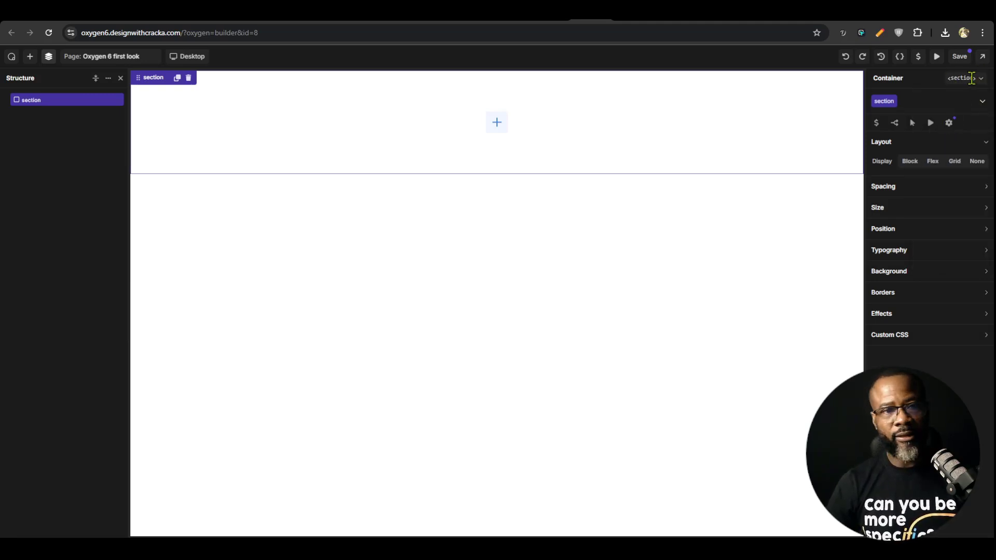
# Add a container nested inside the section and select it in the page structure
pyautogui.click(29, 57)
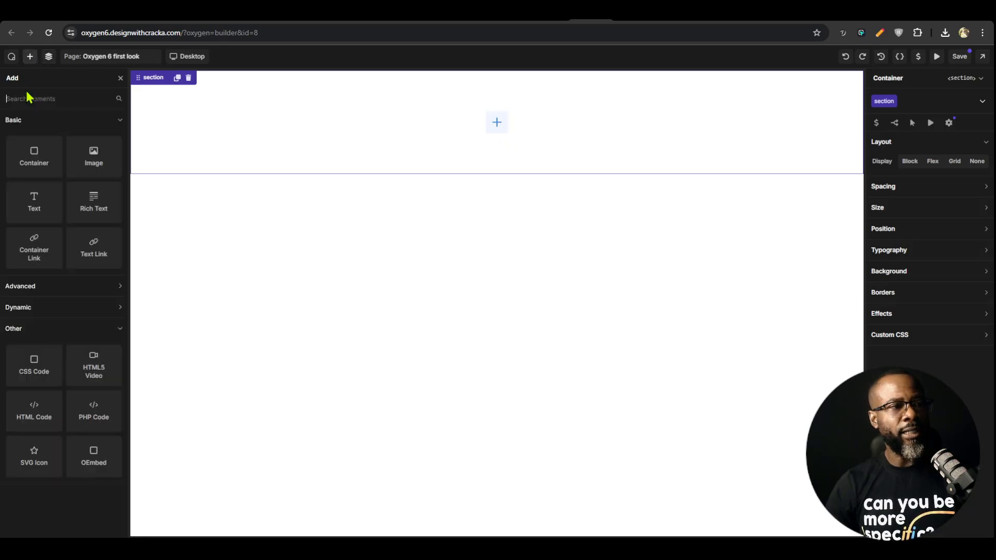
pyautogui.click(32, 153)
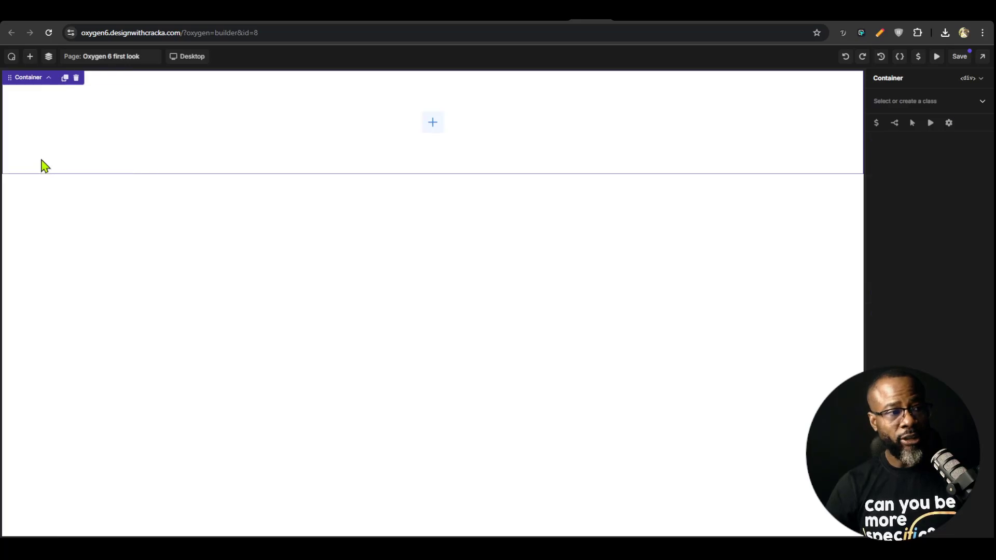
pyautogui.click(30, 57)
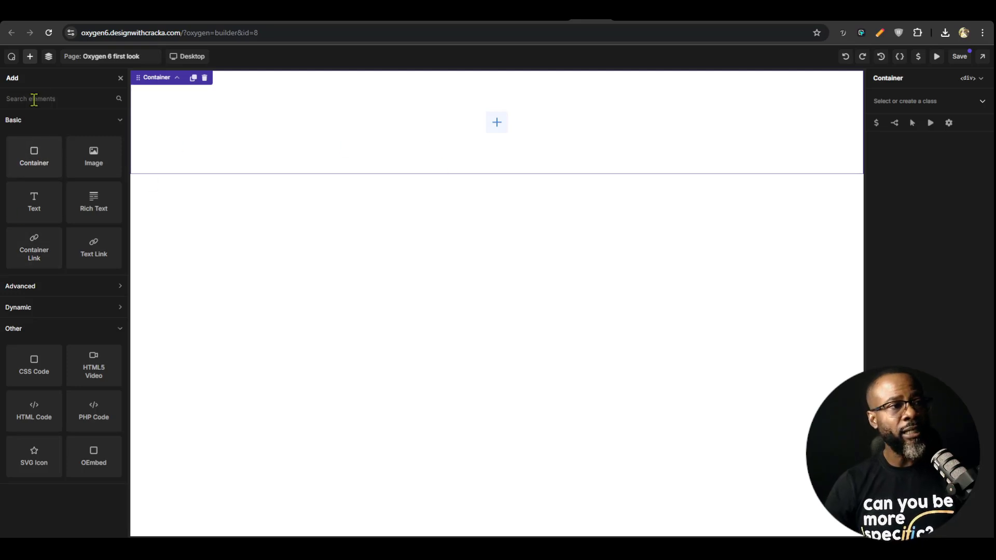
pyautogui.click(48, 56)
pyautogui.doubleClick(43, 113)
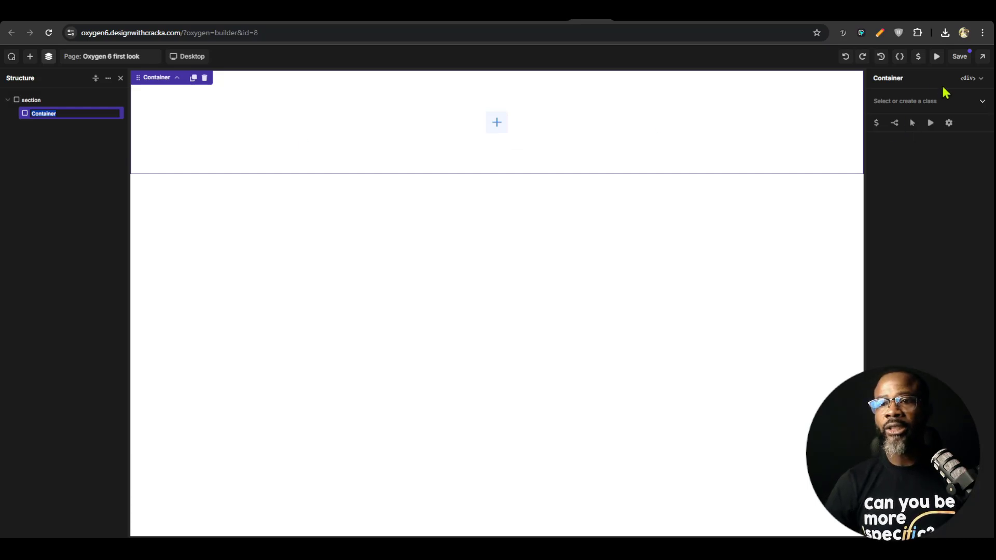
# Create the class section-container and assign it to the nested container
pyautogui.click(907, 102)
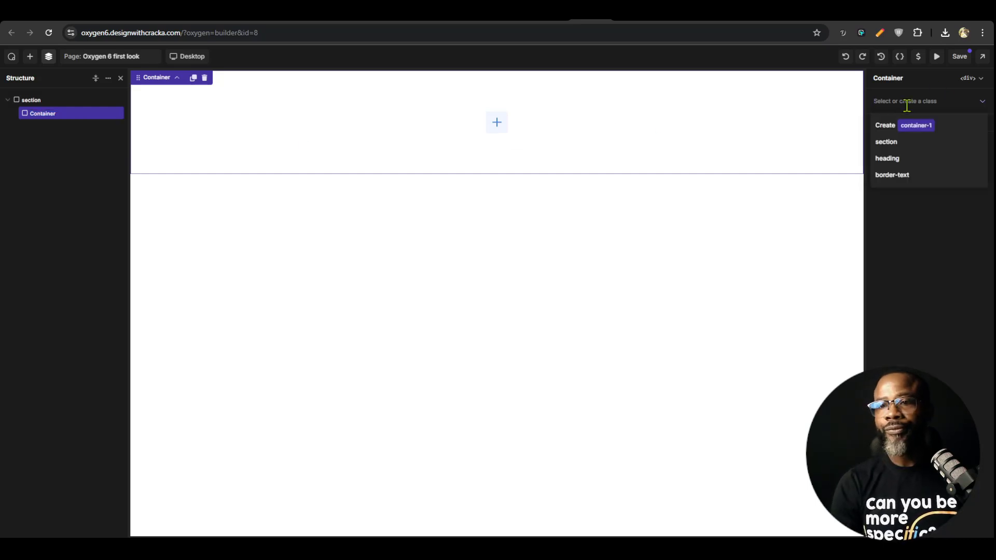
pyautogui.write('section-')
pyautogui.press('BackSpace')
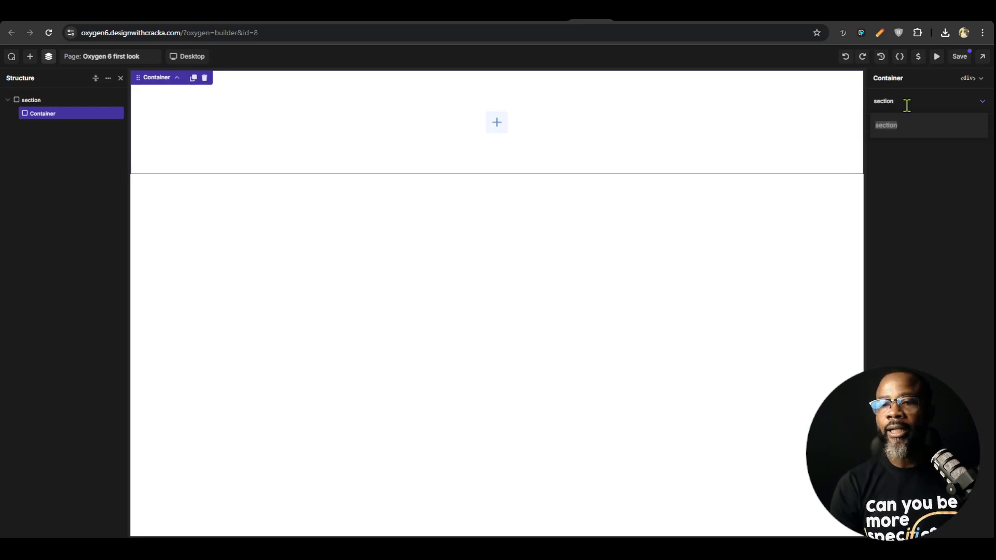
pyautogui.write('-containe')
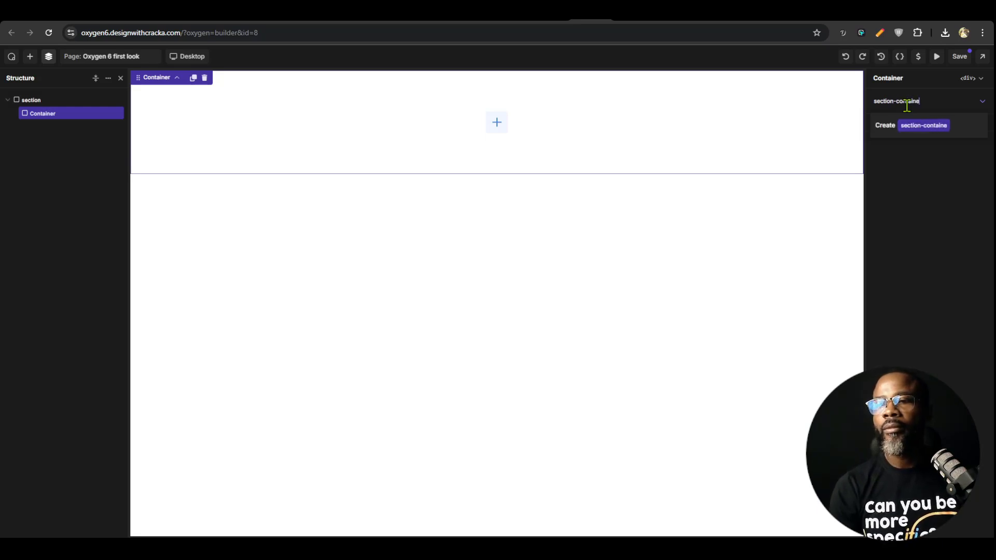
pyautogui.write('r')
pyautogui.press('Return')
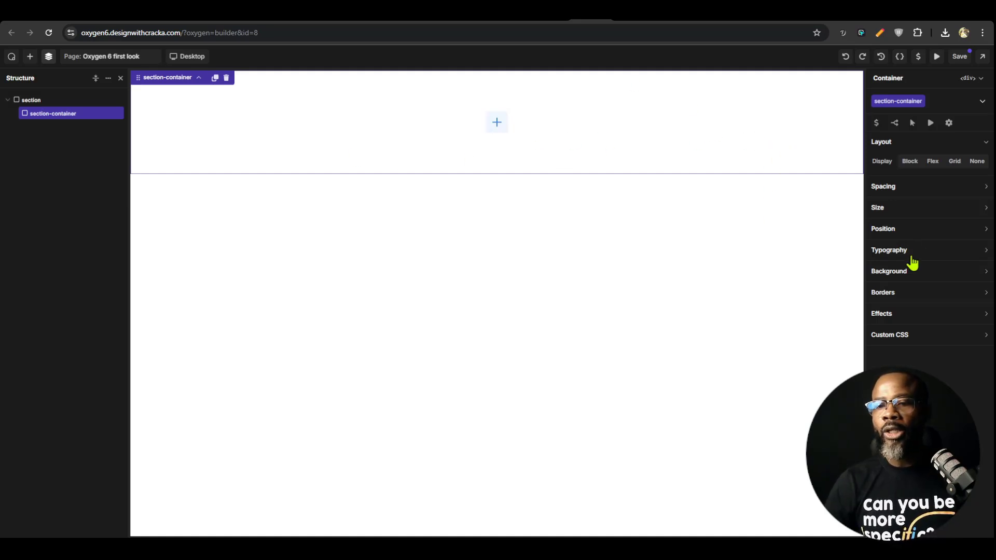
# Set the section-container's max width to a new 1360 px "site width" variable in the Spacing collection, and check it among the global variables
pyautogui.click(903, 212)
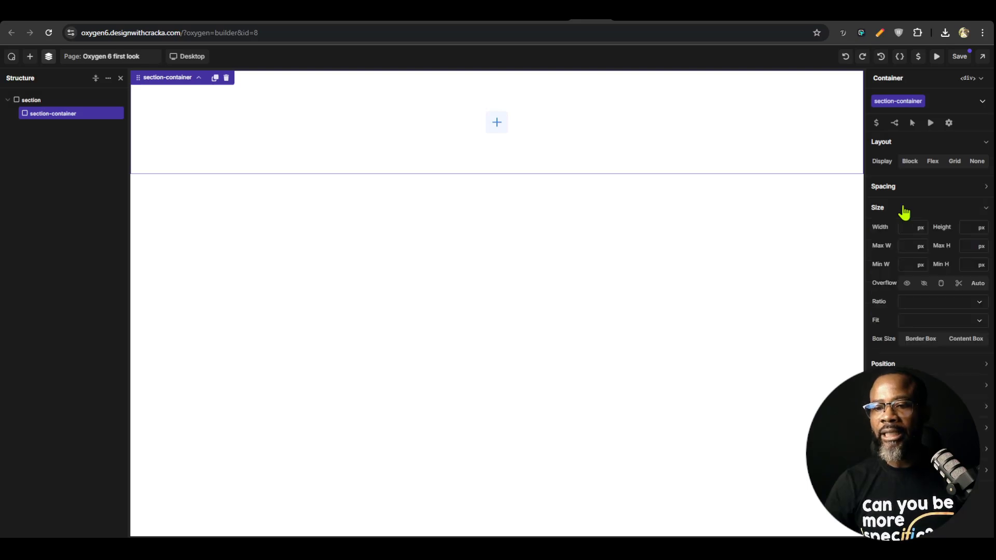
pyautogui.click(901, 247)
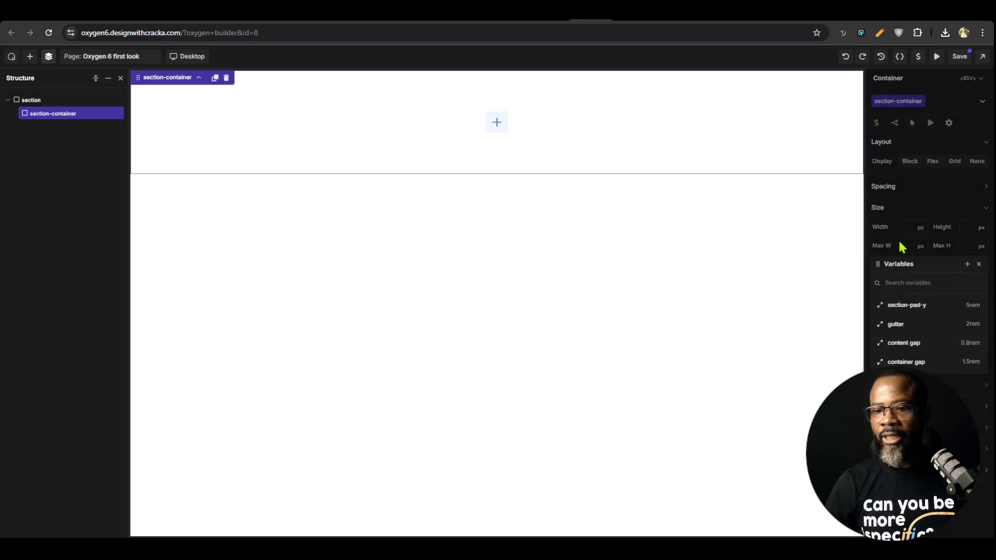
pyautogui.click(967, 265)
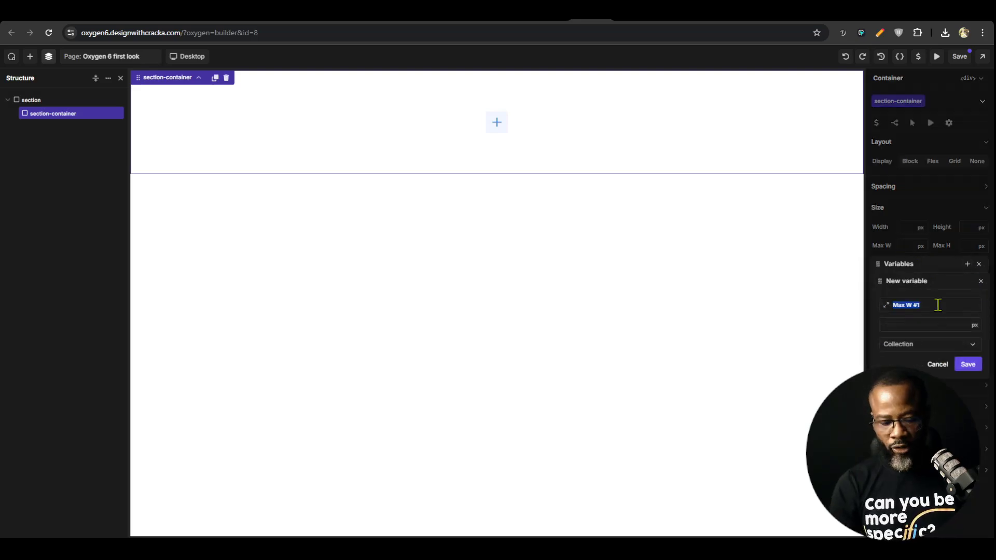
pyautogui.write('site width')
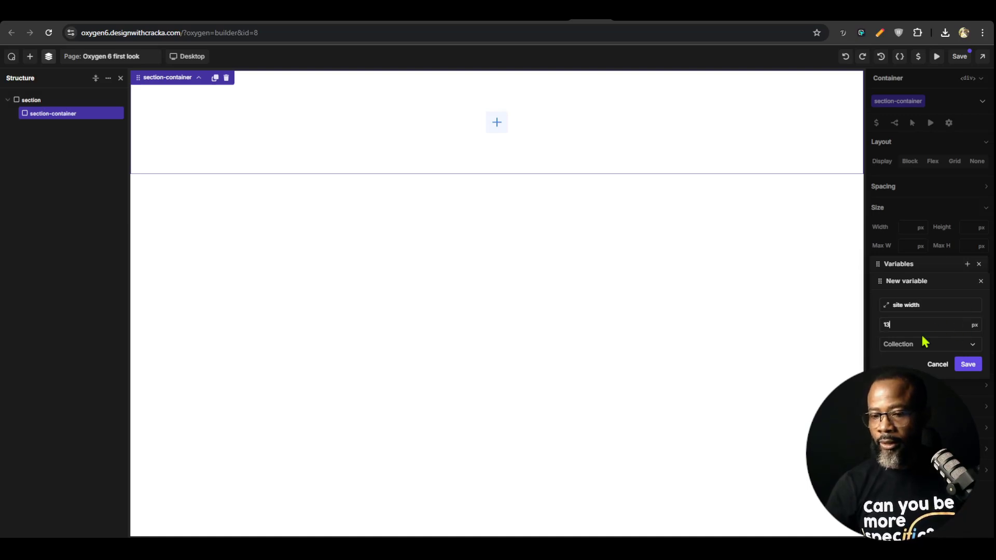
pyautogui.click(940, 342)
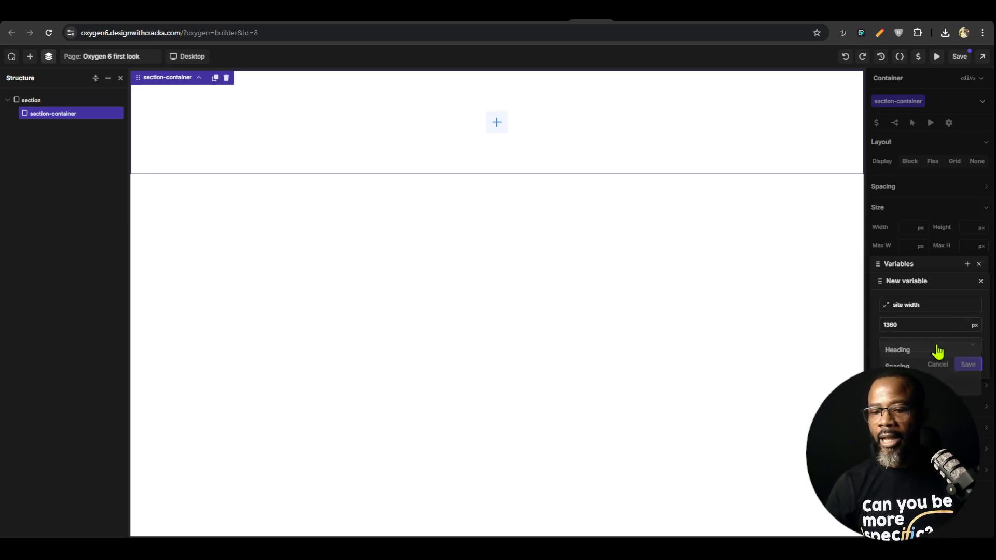
pyautogui.click(907, 353)
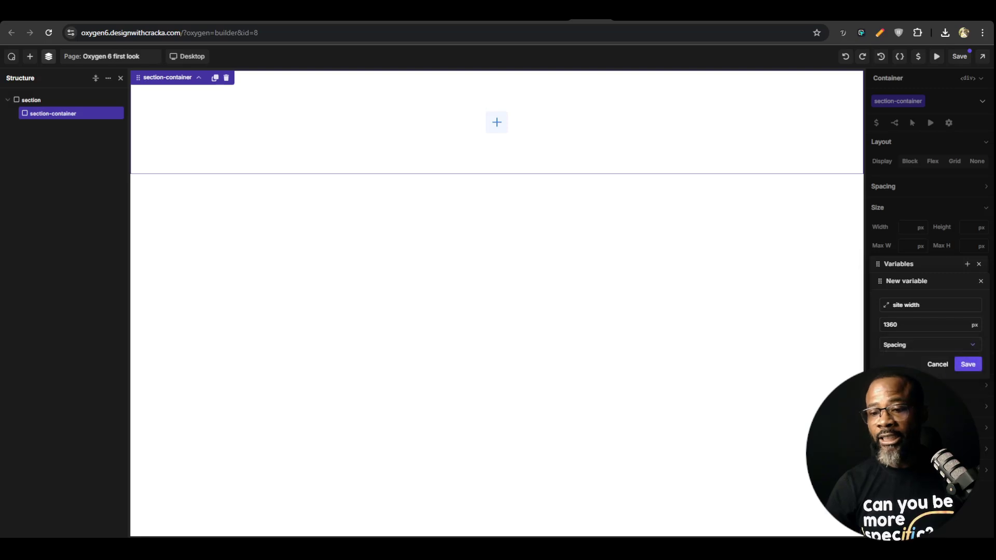
pyautogui.click(968, 364)
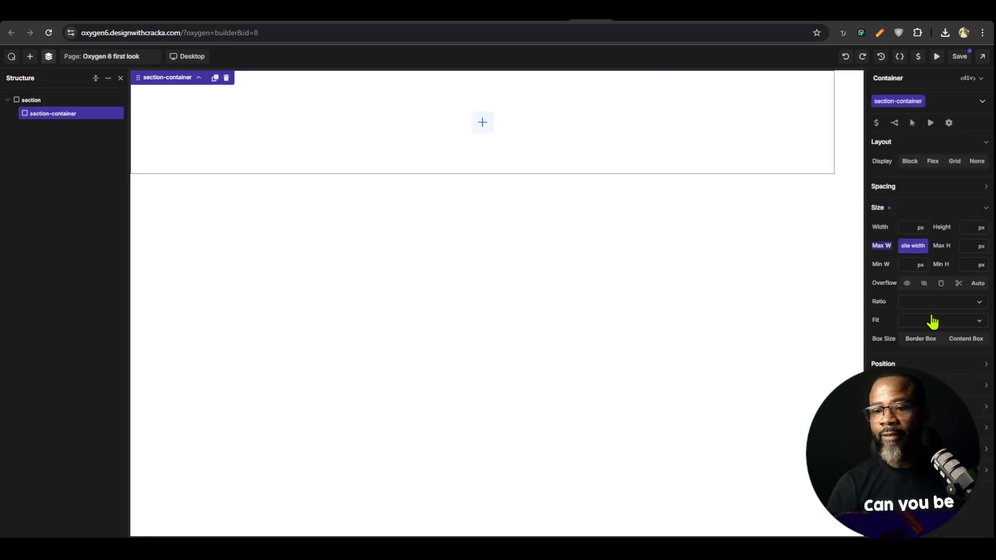
pyautogui.click(918, 57)
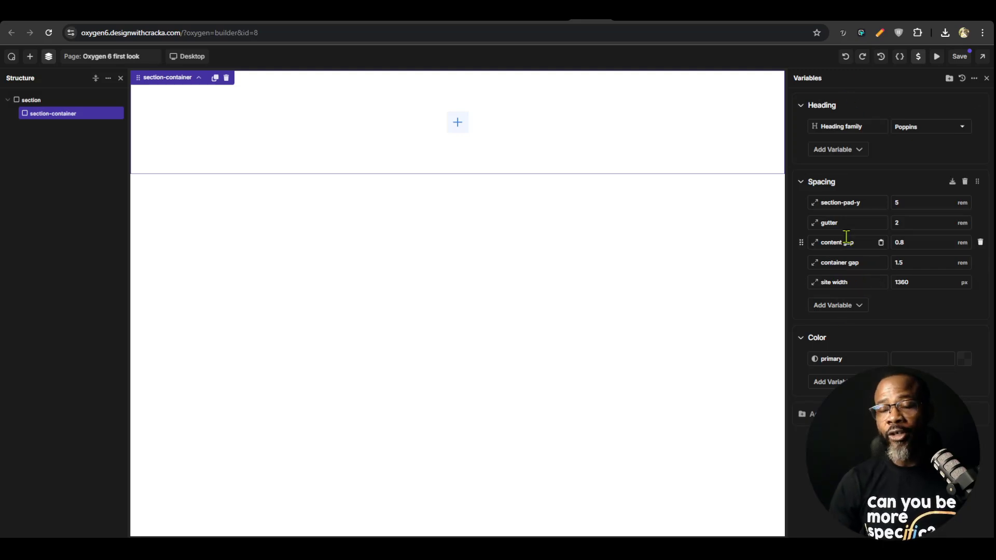
pyautogui.click(900, 57)
# Create a "margin auto" variable with the value auto in the Spacing collection and apply it to the section-container's left margin
pyautogui.click(921, 193)
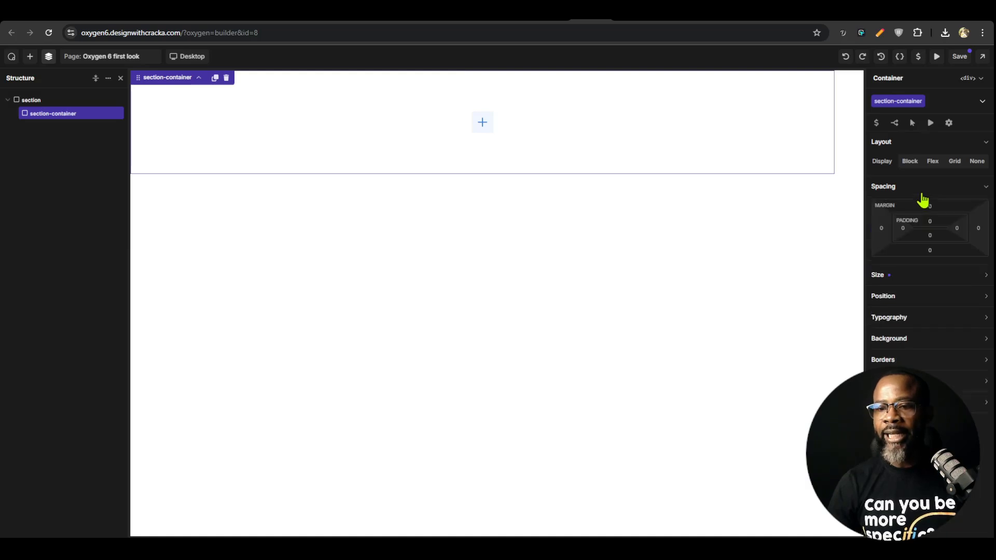
pyautogui.click(881, 229)
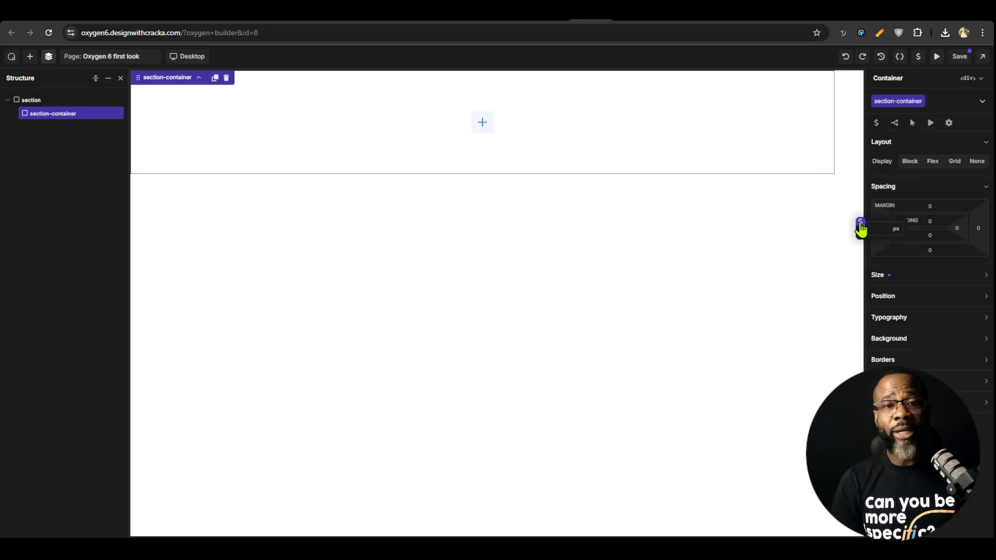
pyautogui.click(860, 227)
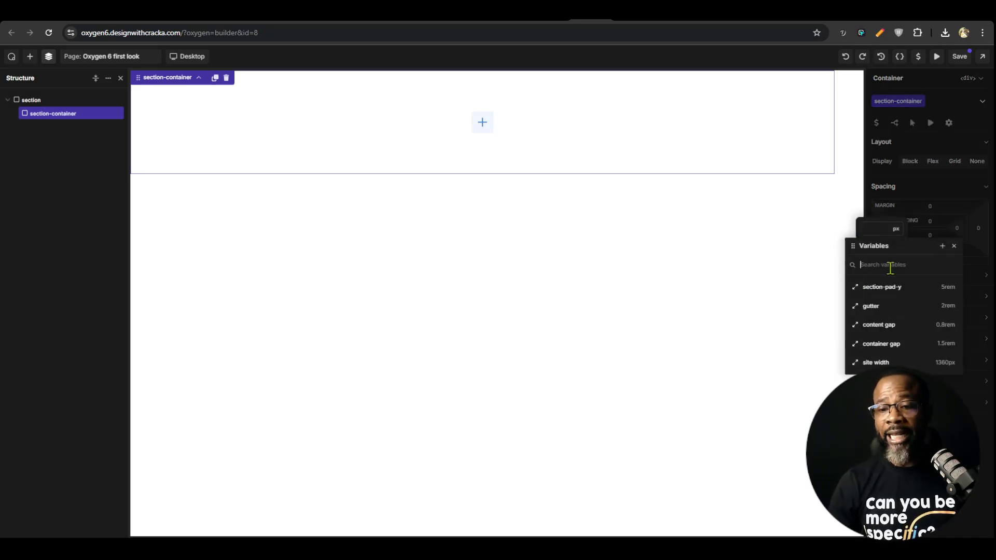
pyautogui.click(941, 247)
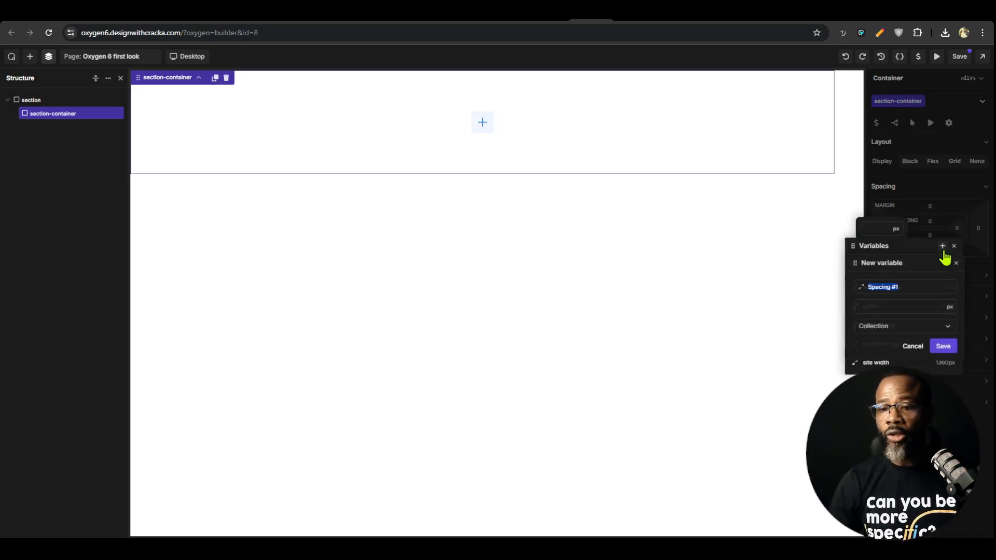
pyautogui.write('margin auto')
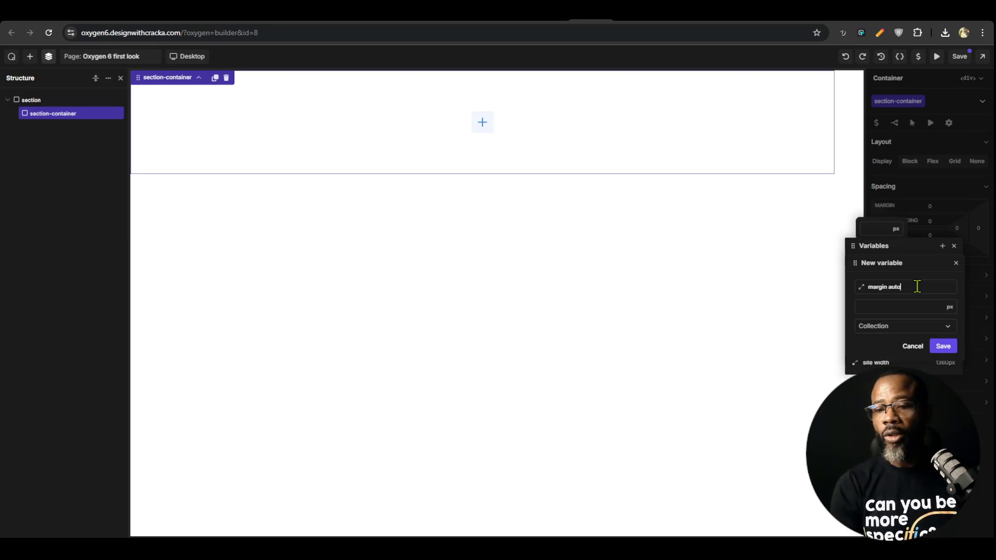
pyautogui.click(949, 308)
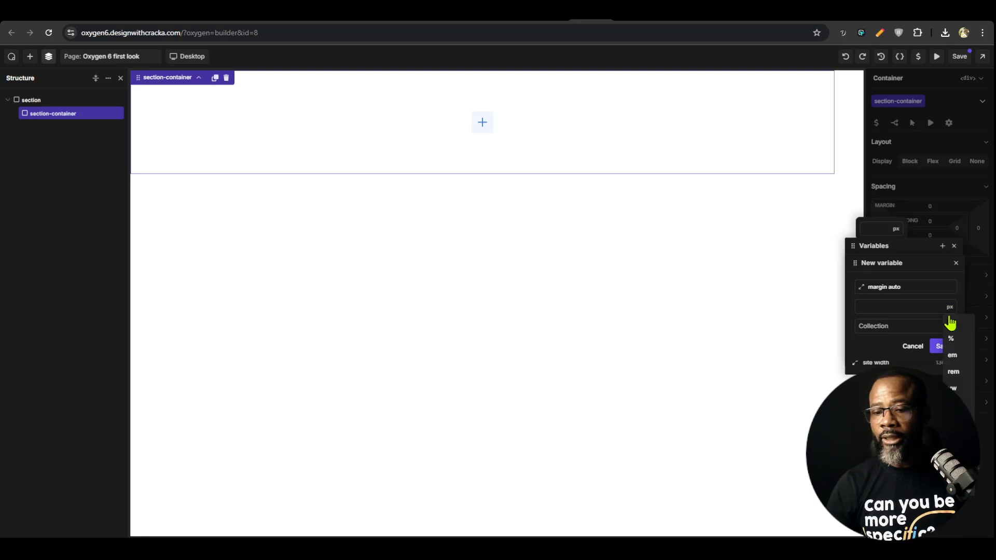
pyautogui.click(955, 455)
pyautogui.click(893, 328)
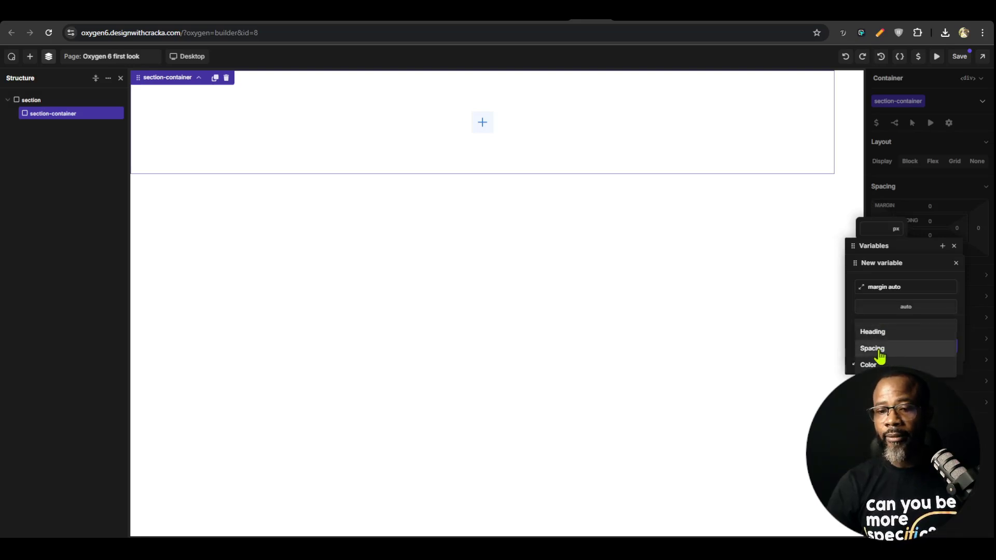
pyautogui.click(881, 357)
pyautogui.click(949, 349)
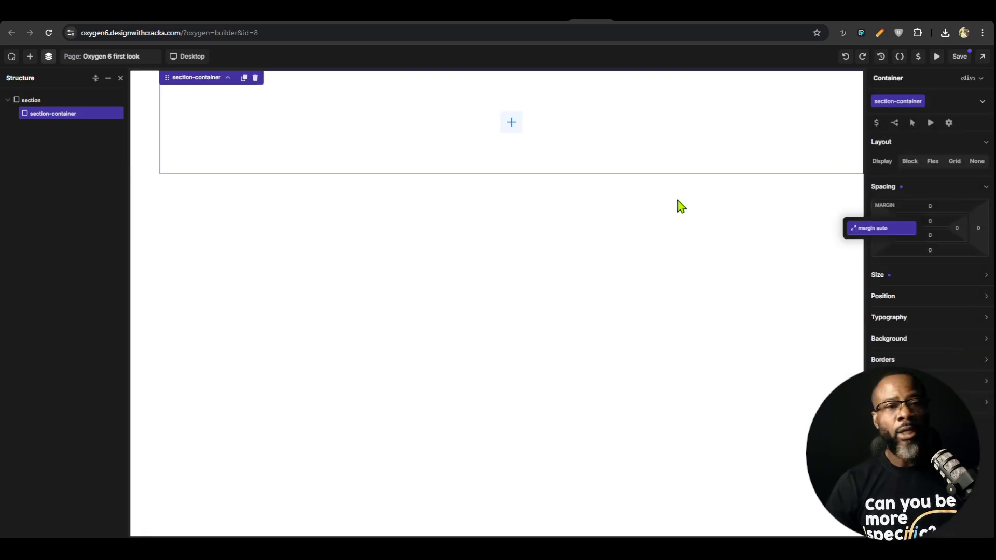
# Apply the "margin auto" variable to the section-container's right margin
pyautogui.click(941, 223)
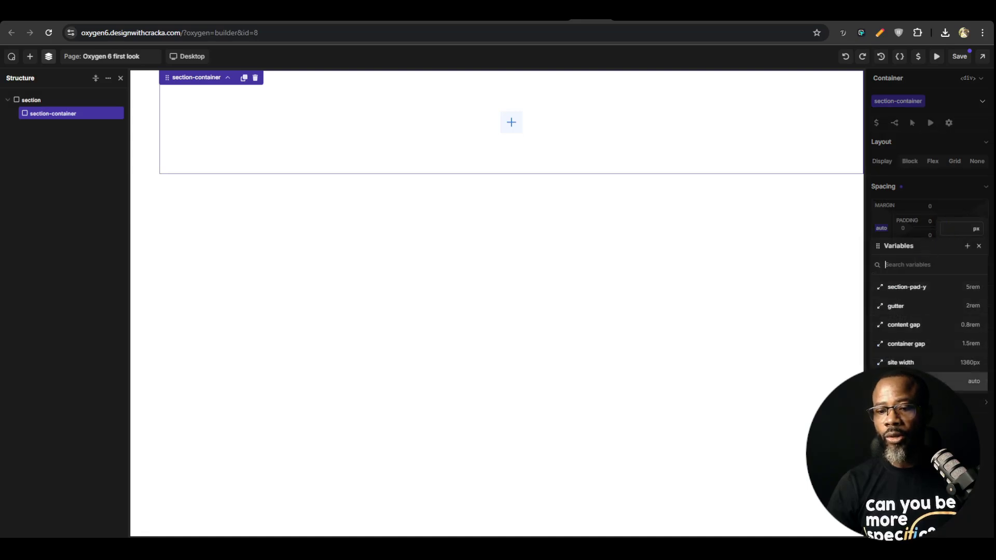
pyautogui.click(928, 381)
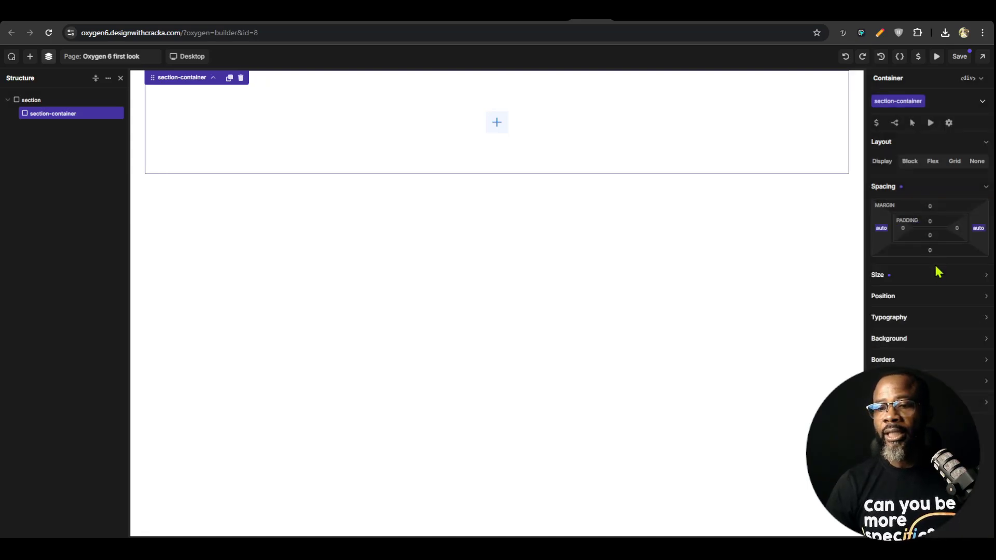
# Try a top padding of 20 px on the section-container and clear the value again
pyautogui.click(930, 221)
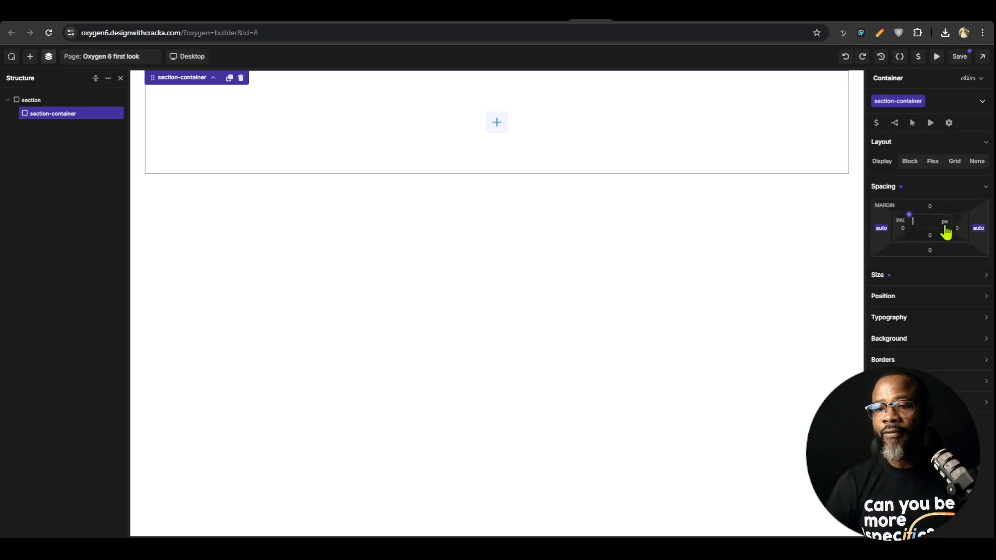
pyautogui.write('20')
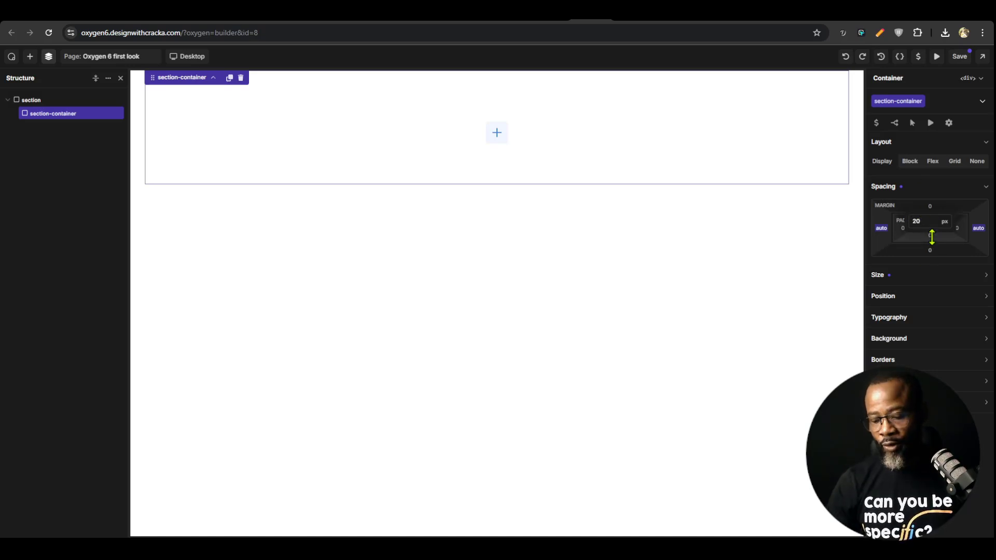
pyautogui.press('BackSpace')
pyautogui.press('BackSpace')
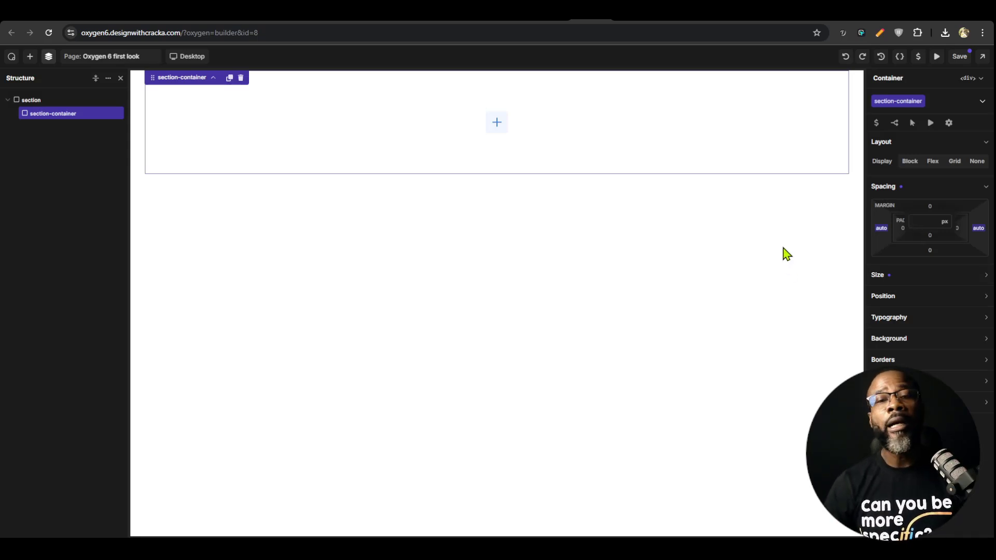
# Save the page, view it in preview mode and return to the editor
pyautogui.click(960, 57)
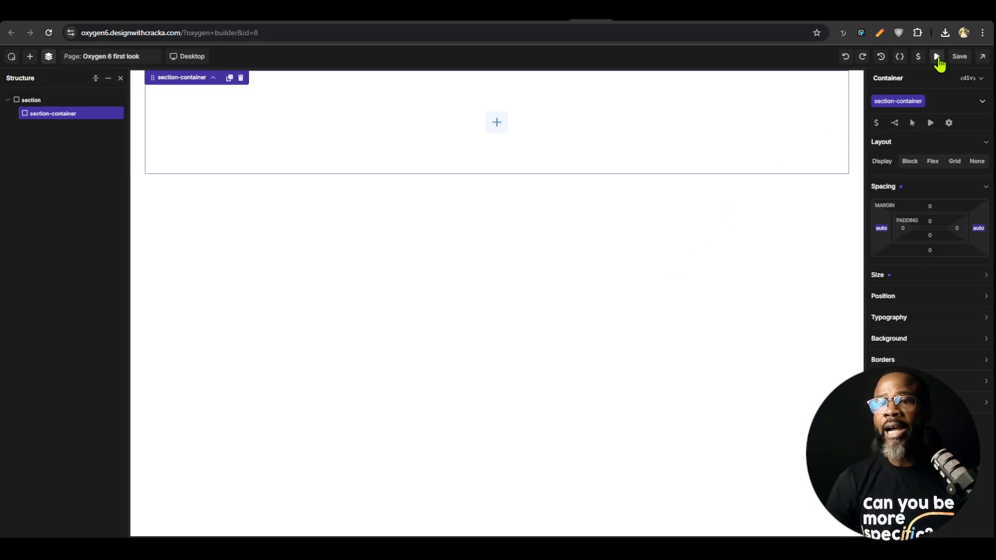
pyautogui.click(939, 57)
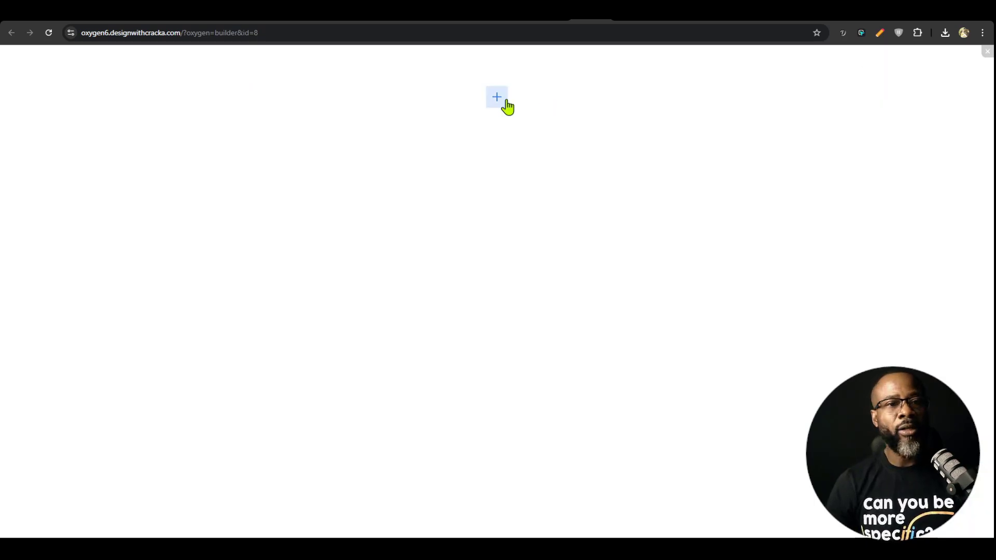
pyautogui.click(987, 51)
# Compare the widths of the section and its nested section-container on the canvas
pyautogui.click(140, 122)
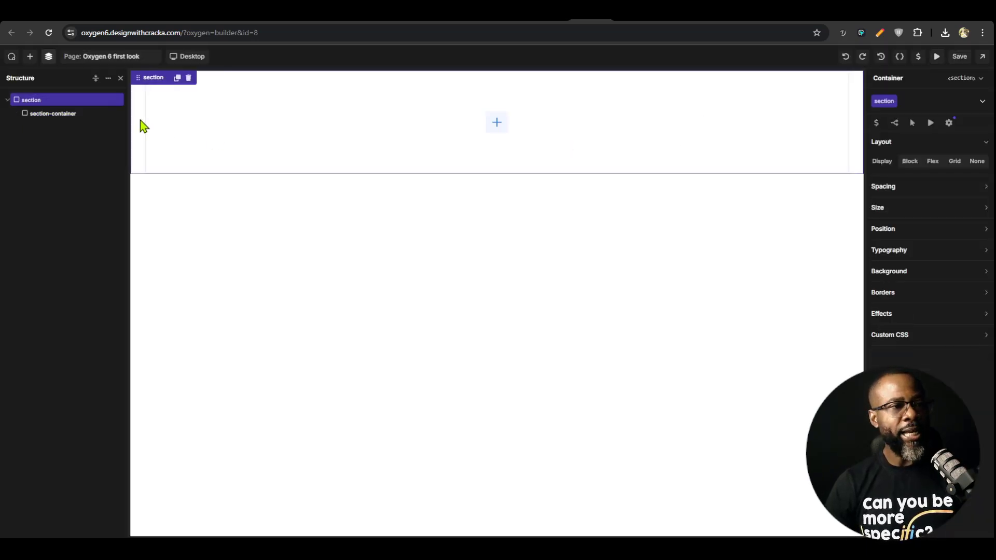
pyautogui.click(378, 172)
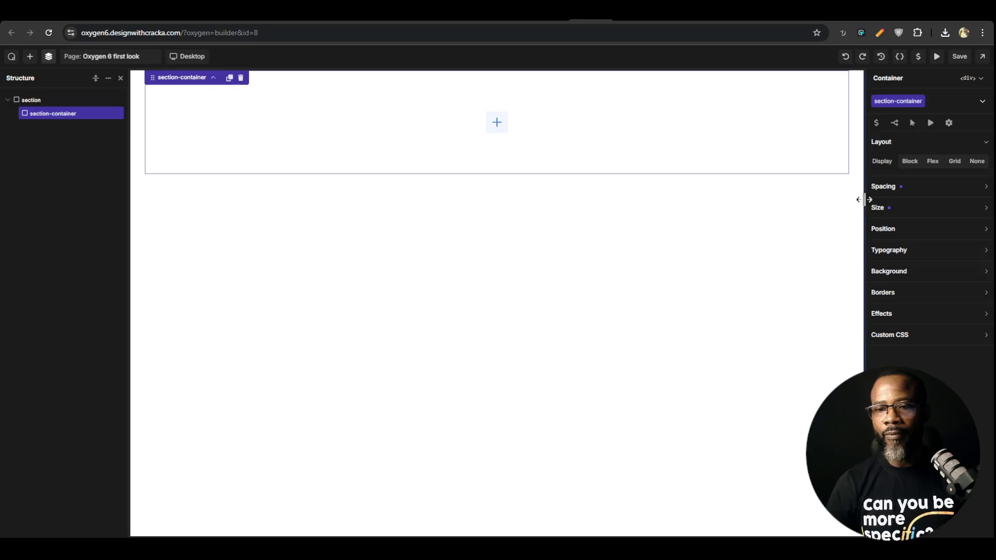
pyautogui.moveTo(865, 207)
pyautogui.mouseDown()
pyautogui.moveTo(753, 209)
pyautogui.moveTo(854, 200)
pyautogui.moveTo(807, 211)
pyautogui.moveTo(878, 213)
pyautogui.mouseUp()
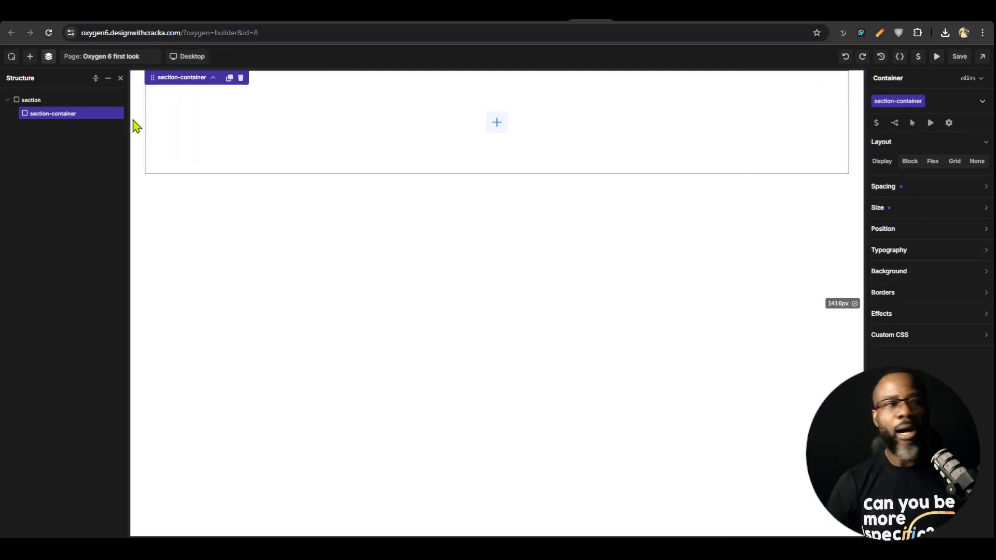
# Apply the gutter variable to the section class's left and right padding
pyautogui.click(32, 100)
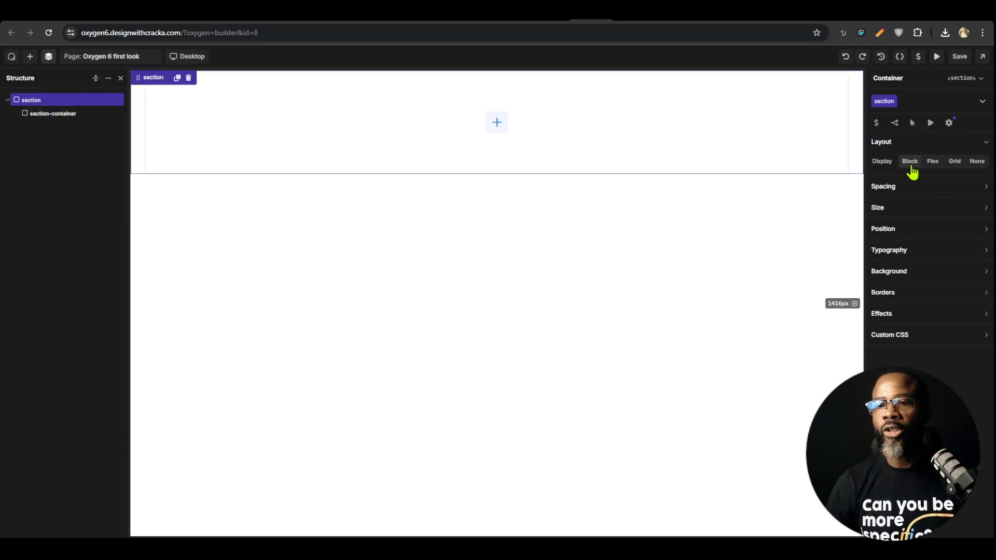
pyautogui.click(934, 210)
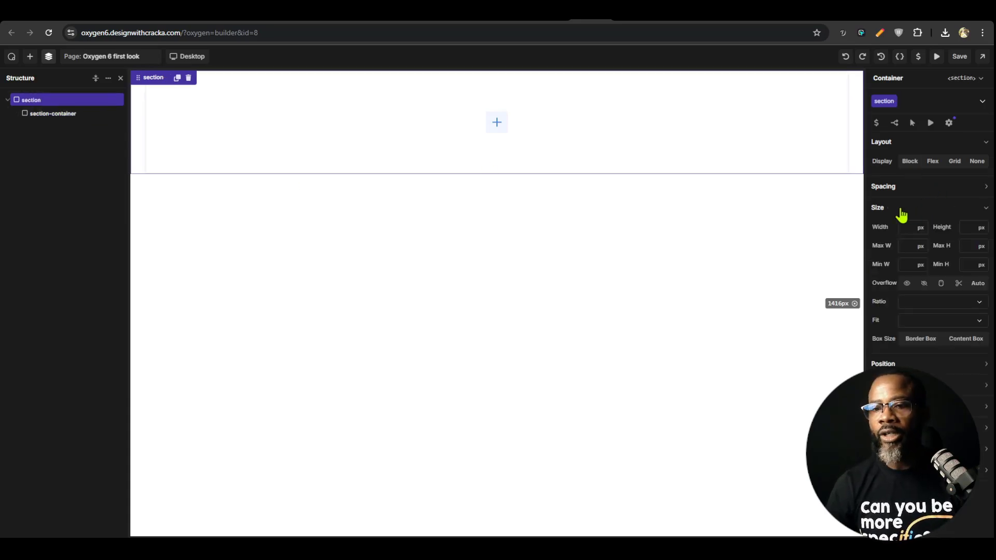
pyautogui.click(908, 188)
pyautogui.click(908, 230)
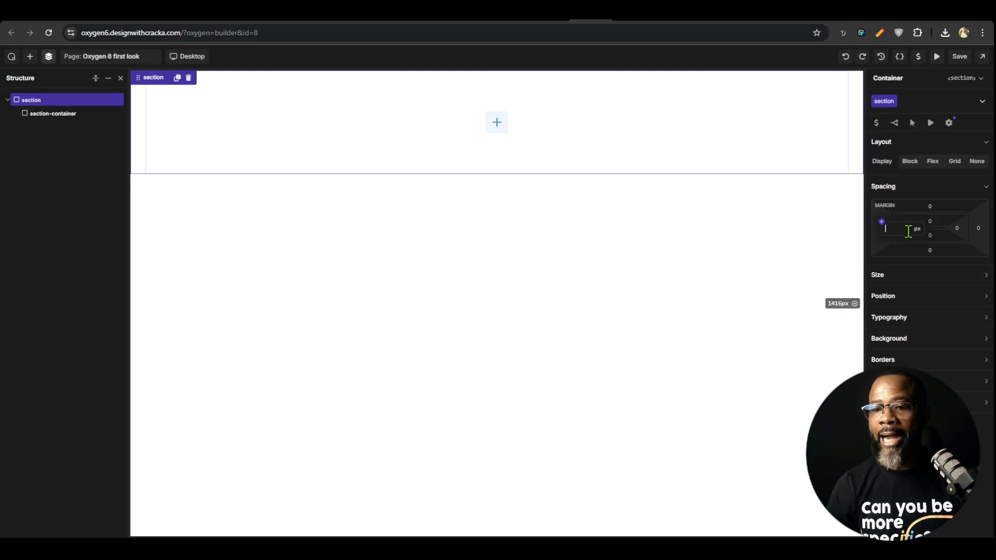
pyautogui.click(882, 222)
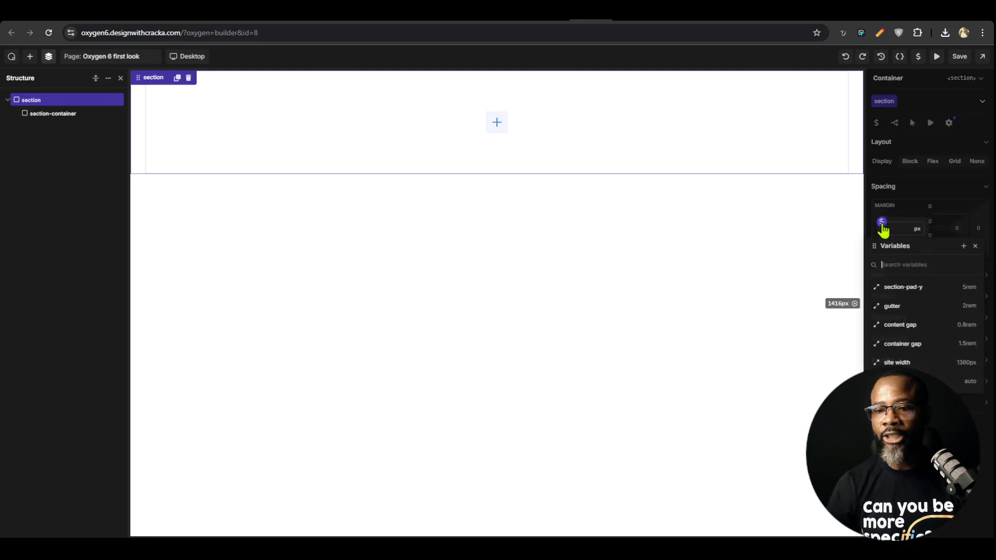
pyautogui.click(898, 309)
pyautogui.click(949, 228)
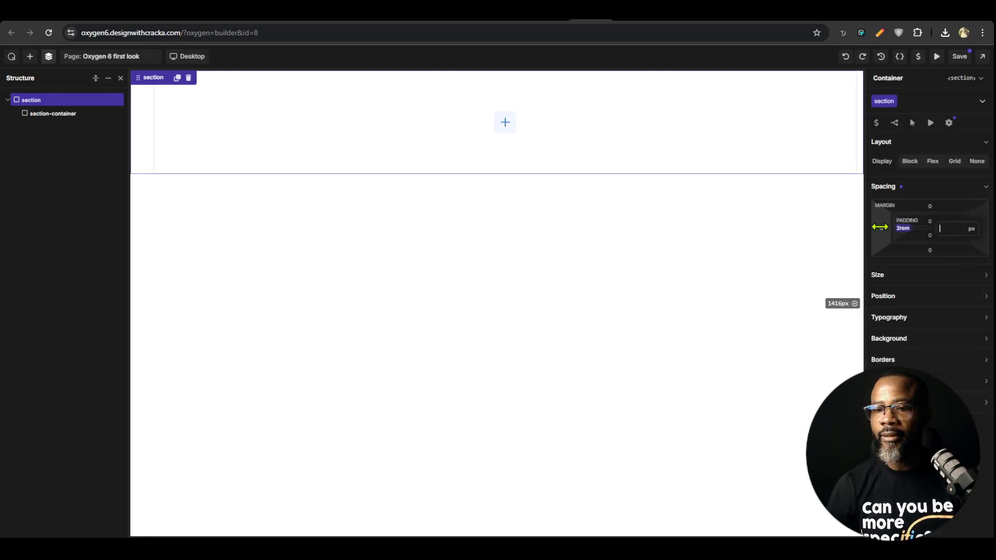
pyautogui.click(936, 221)
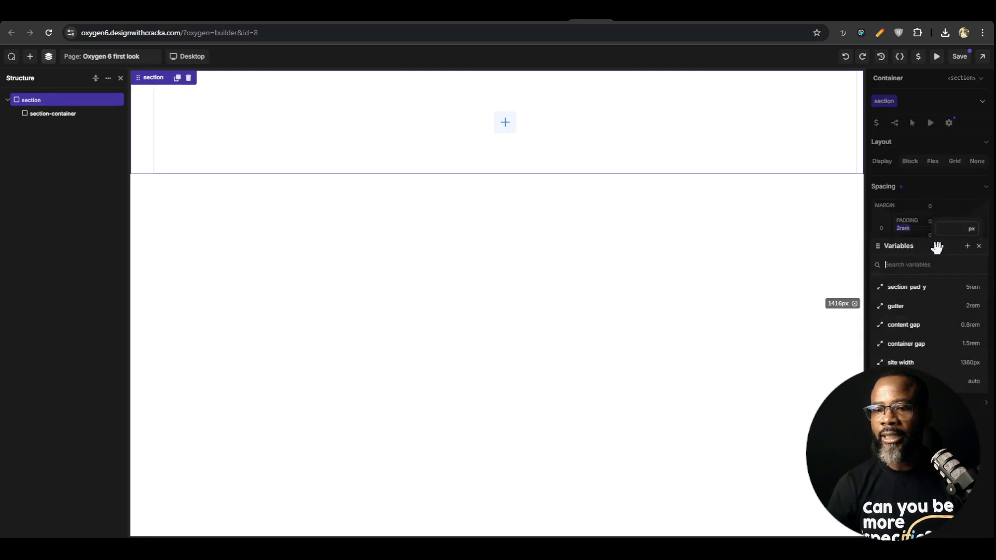
pyautogui.click(922, 310)
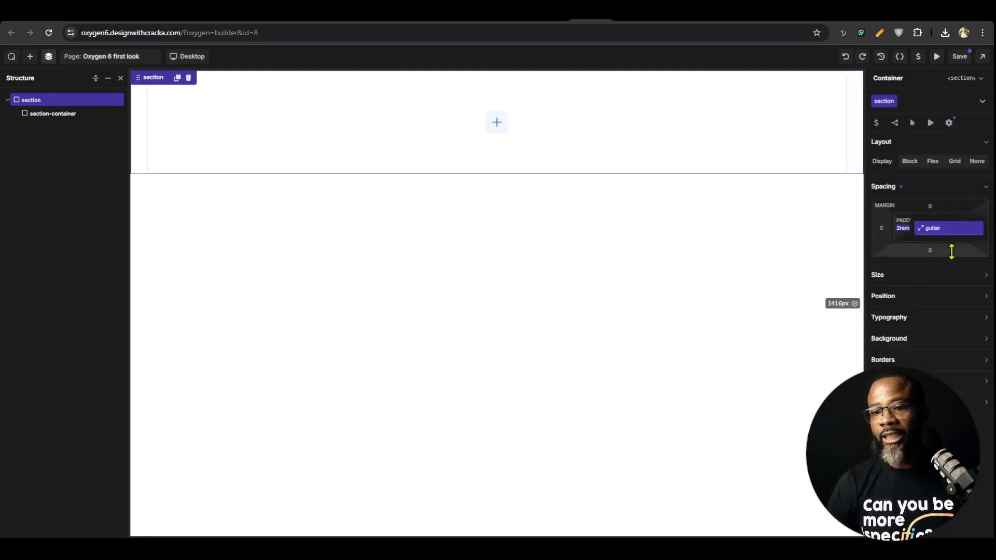
pyautogui.click(926, 192)
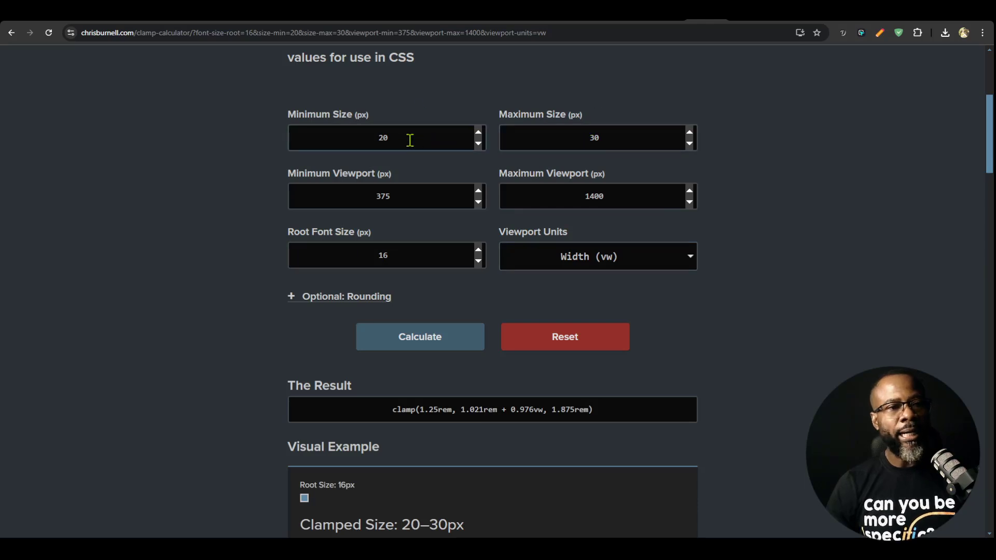
# Calculate the clamp for sizes 20 to 30 px across 375 to 1400 px viewports in the clamp calculator and copy the result
pyautogui.click(431, 343)
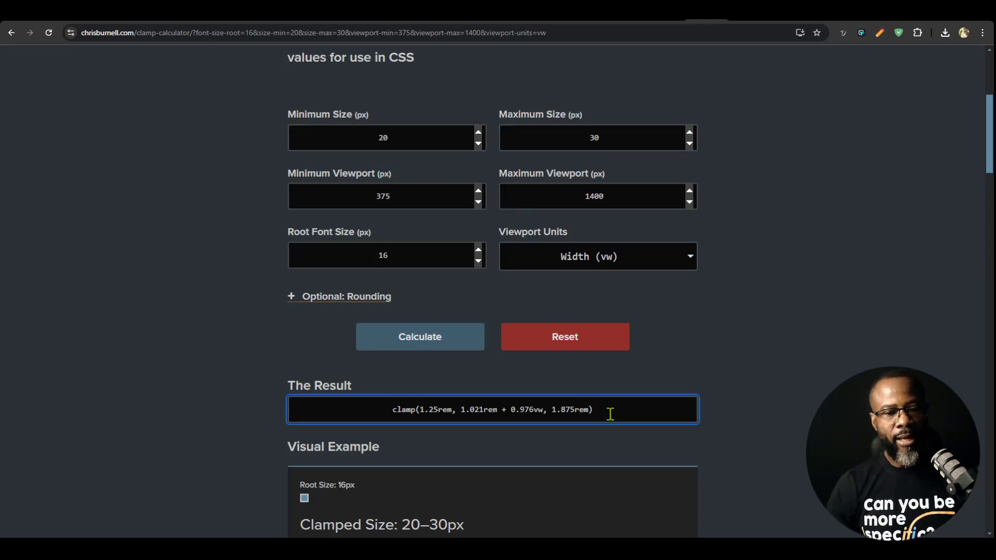
pyautogui.moveTo(608, 413); pyautogui.dragTo(337, 431)
pyautogui.click(594, 139)
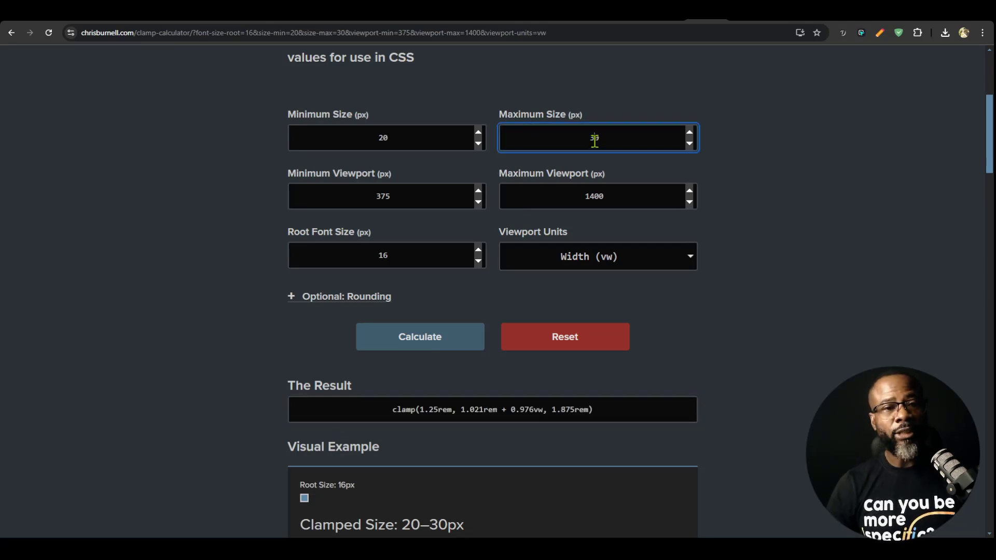
pyautogui.click(470, 142)
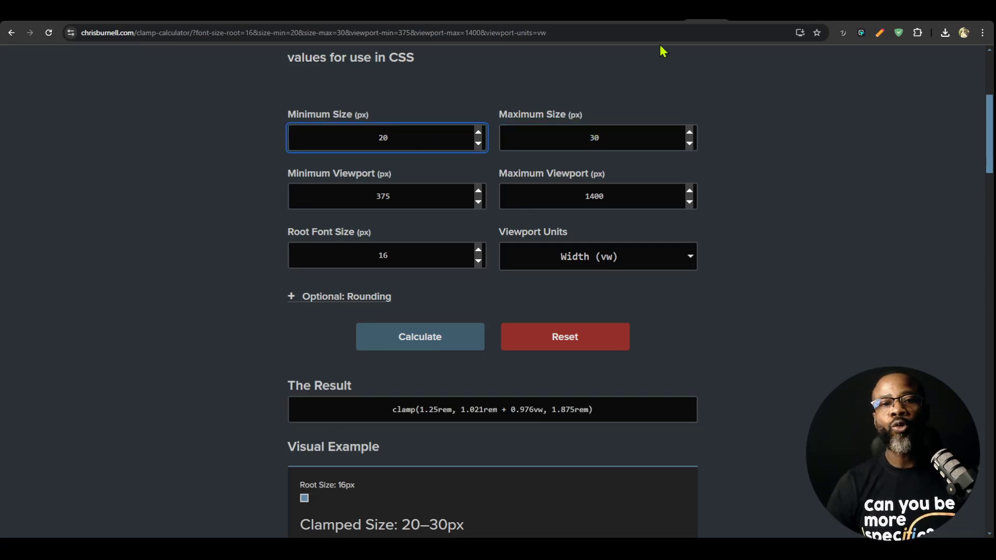
# Switch back to the Oxygen builder, set the gutter variable to the custom value clamp(1.25rem, 1.021rem + 0.976vw, 1.875rem), and save the variables
pyautogui.click(631, 12)
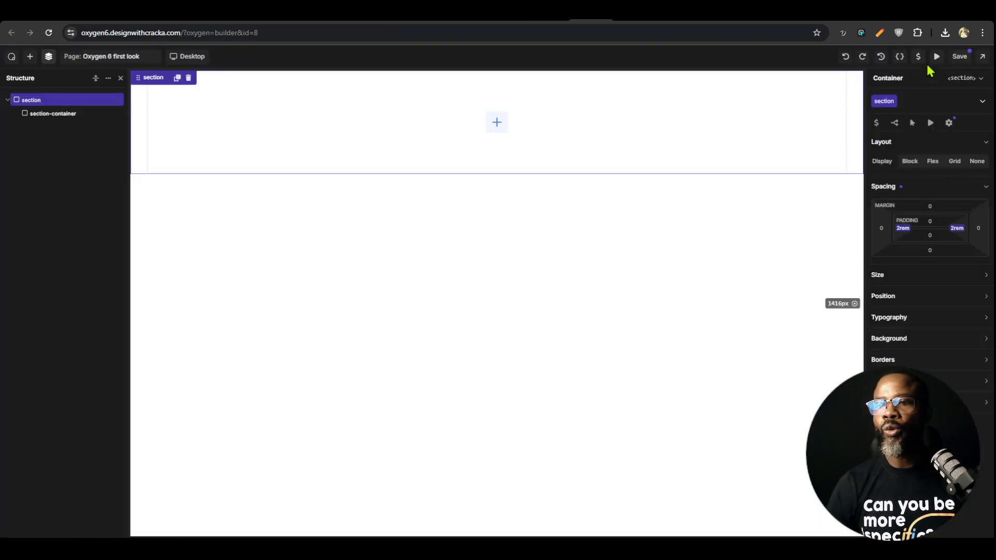
pyautogui.click(918, 56)
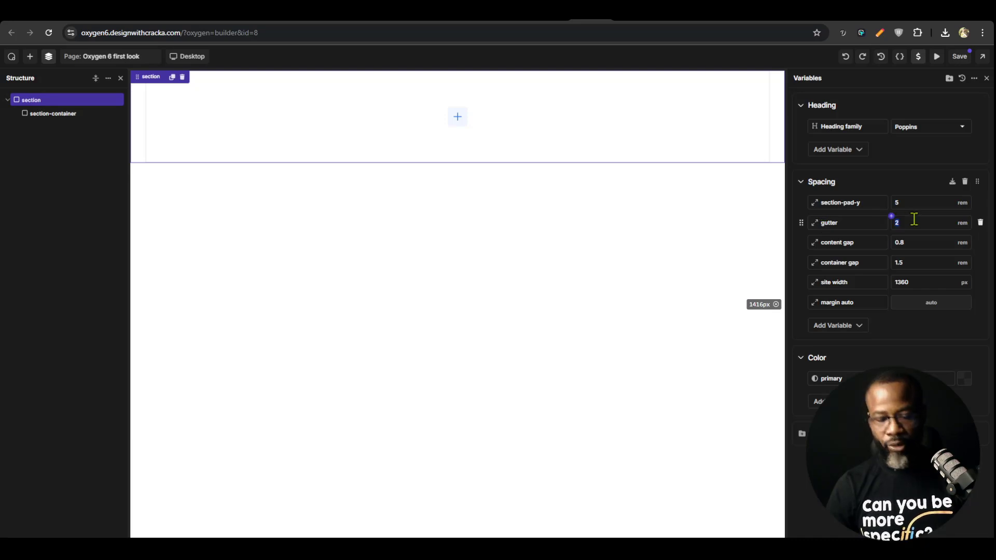
pyautogui.click(962, 226)
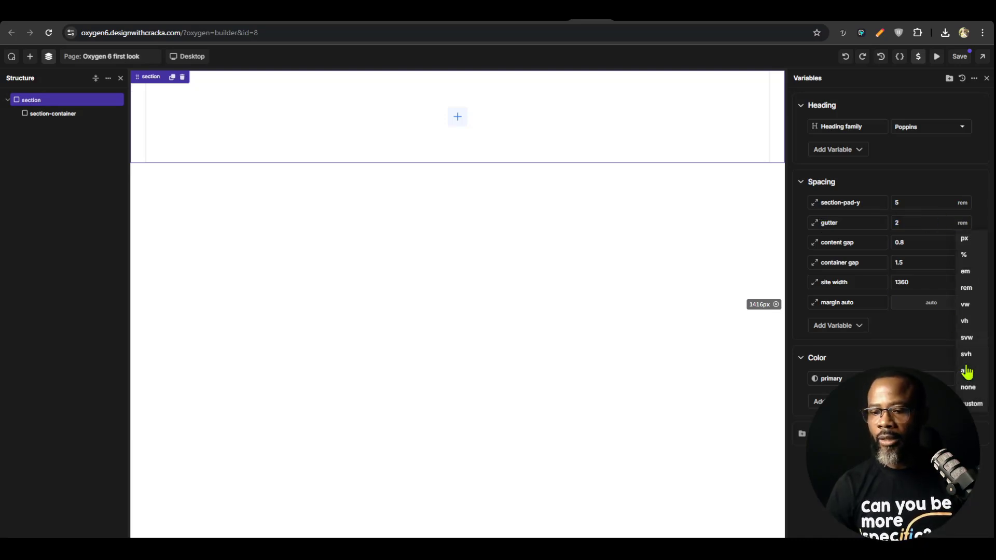
pyautogui.click(971, 407)
pyautogui.hotkey('ctrl', 'v')
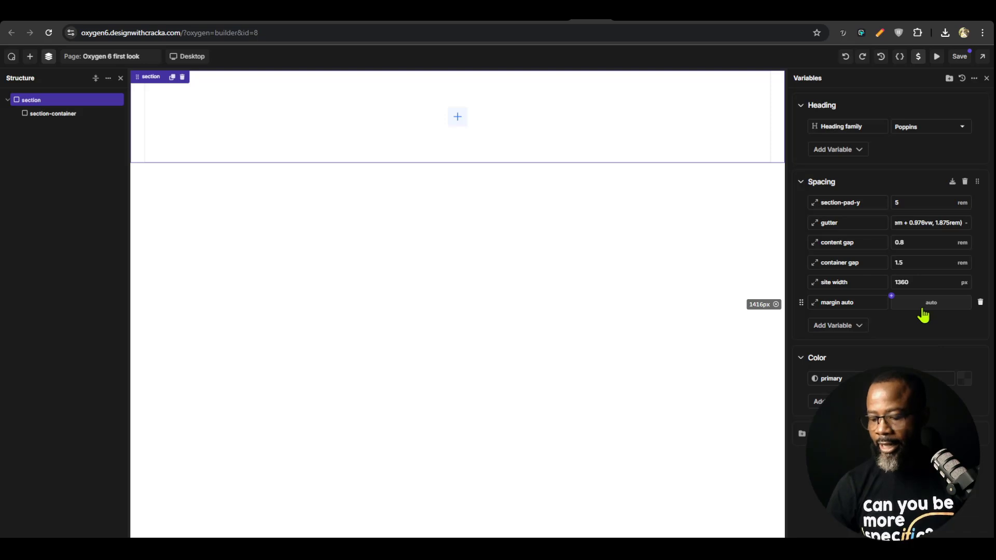
pyautogui.click(654, 149)
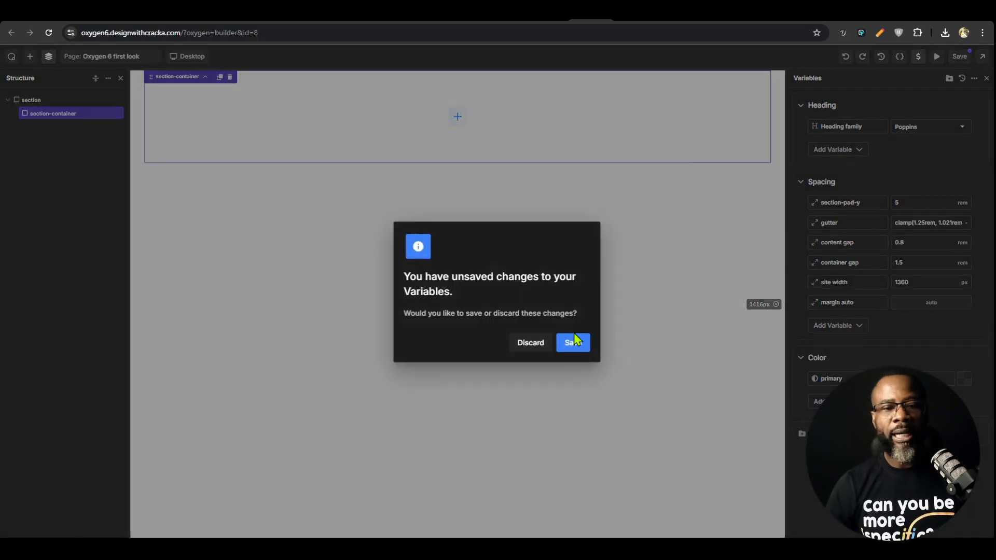
pyautogui.click(573, 344)
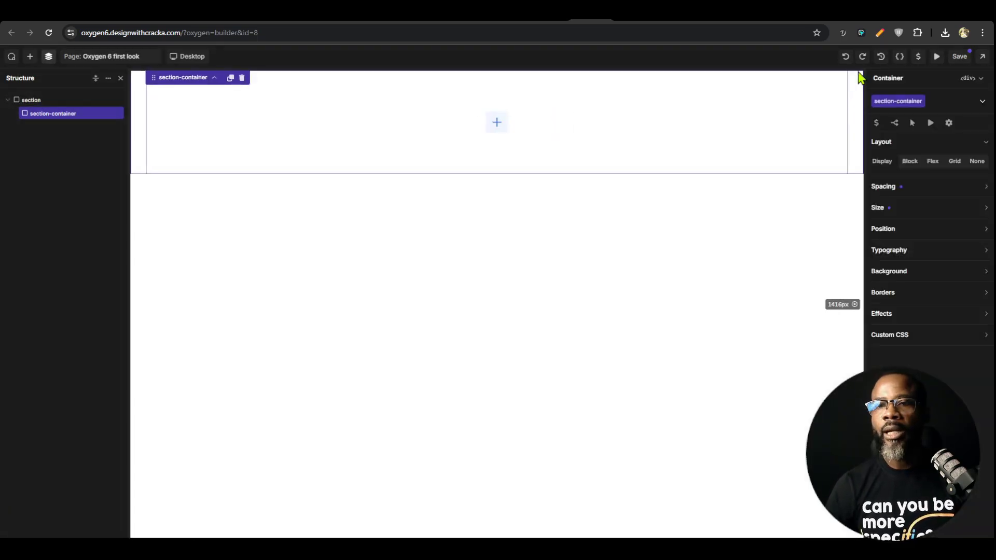
# Check the section-container's size settings and the section's padding settings
pyautogui.click(912, 207)
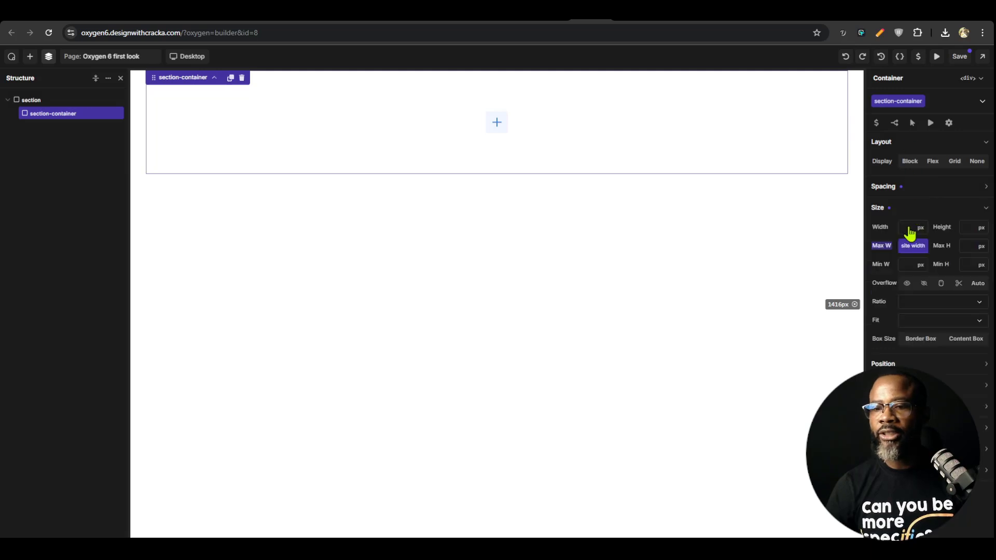
pyautogui.click(140, 147)
pyautogui.click(981, 190)
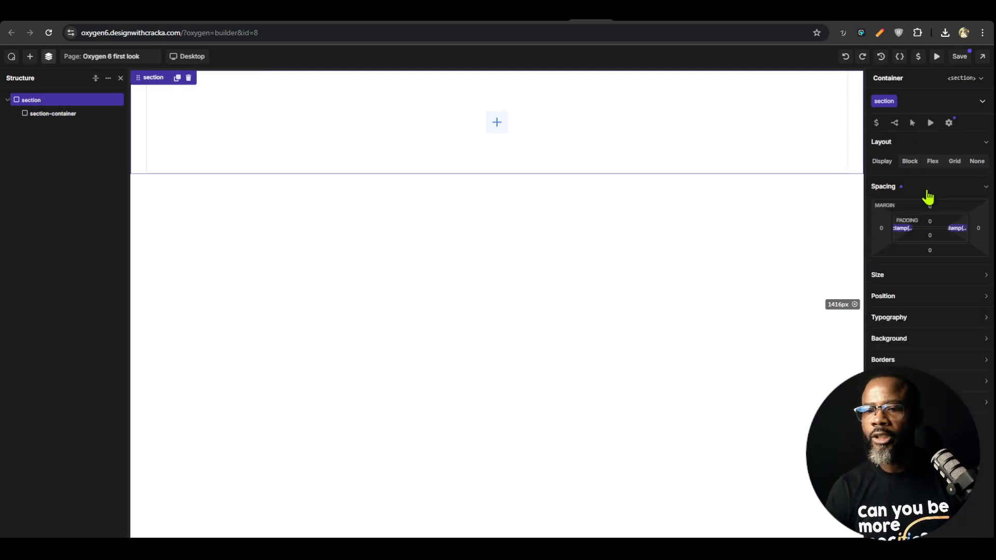
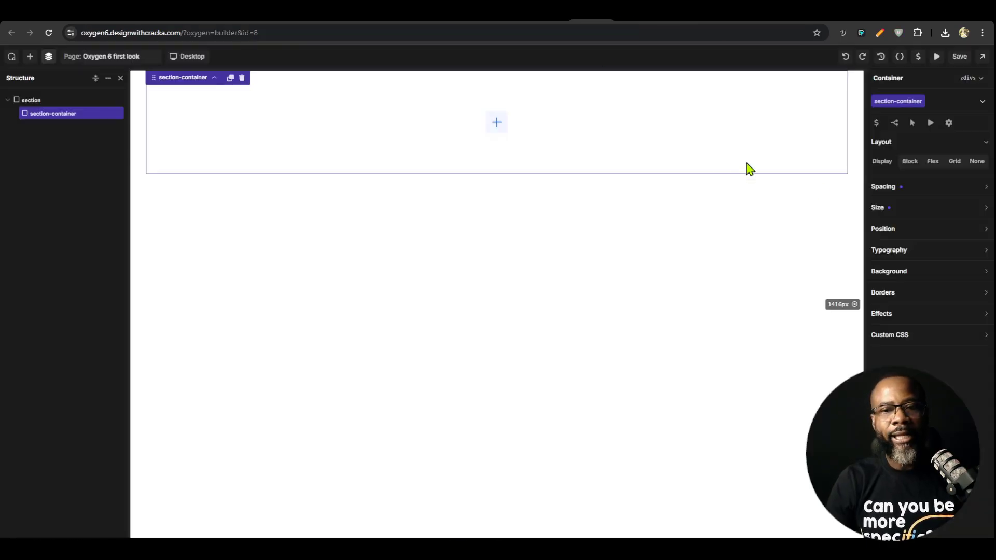
# Switch back to the Oxygen builder and set the section class's minimum height to 100 svh
pyautogui.click(853, 151)
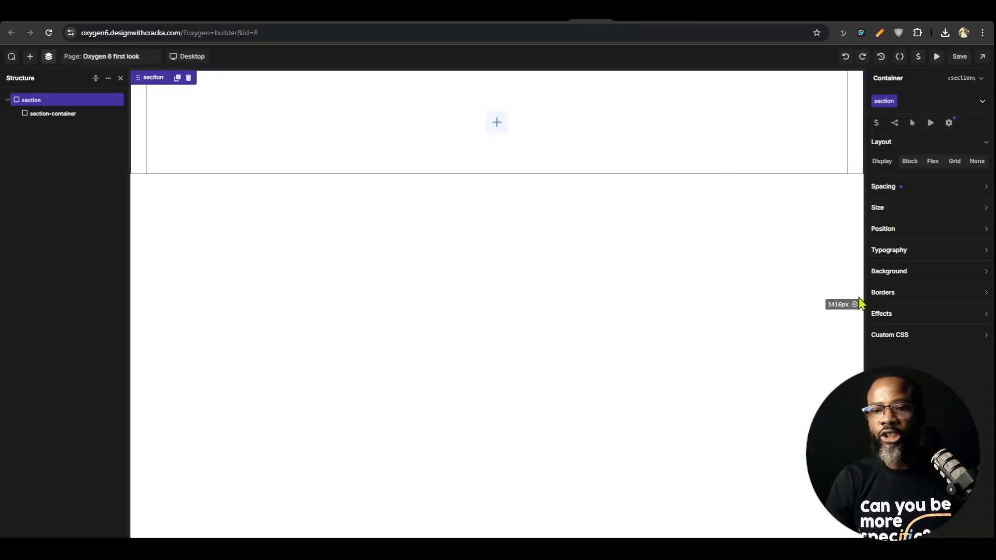
pyautogui.click(929, 210)
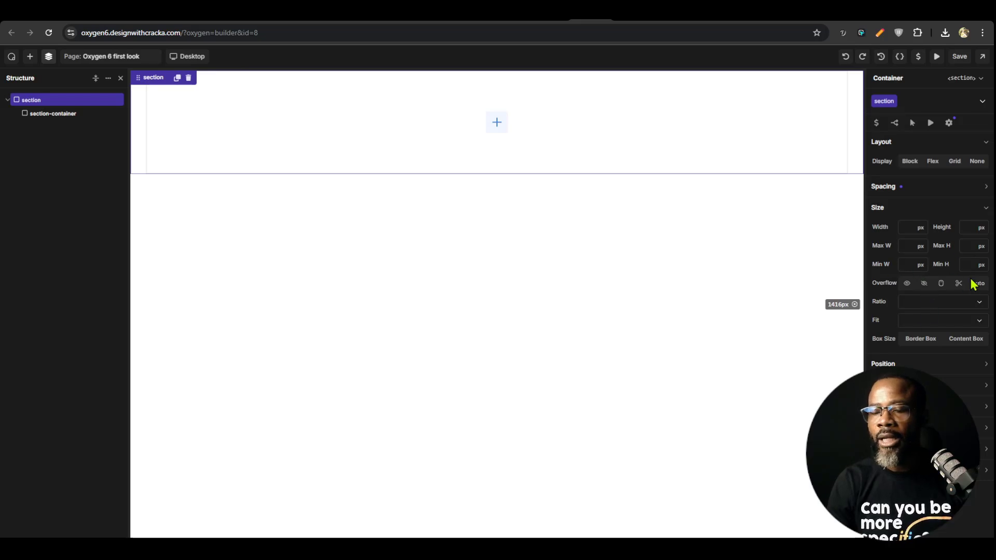
pyautogui.click(981, 266)
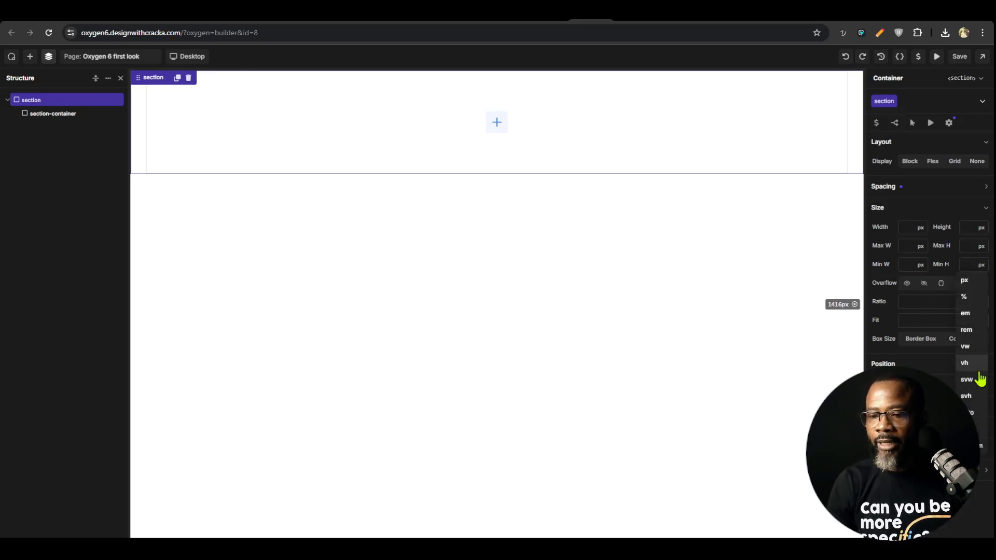
pyautogui.click(967, 397)
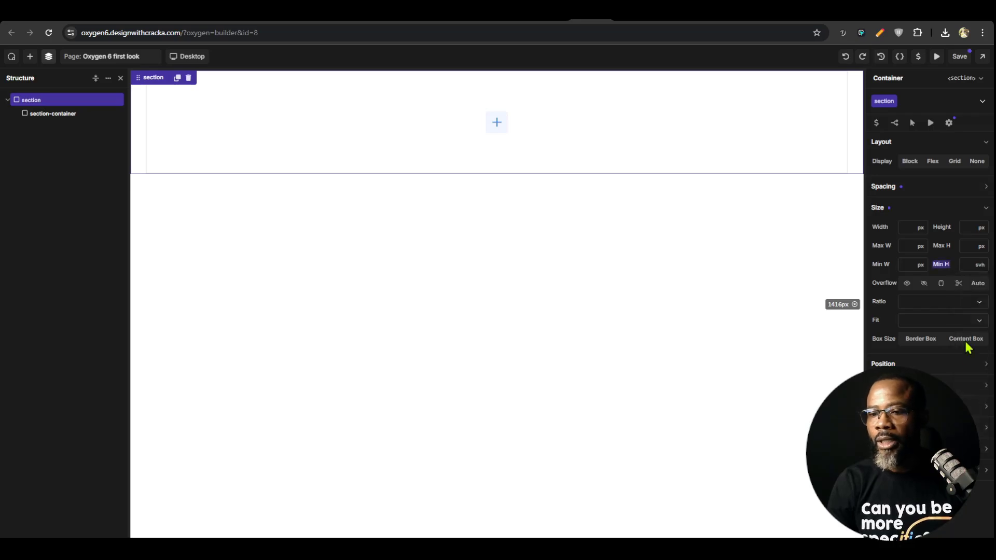
pyautogui.write('100')
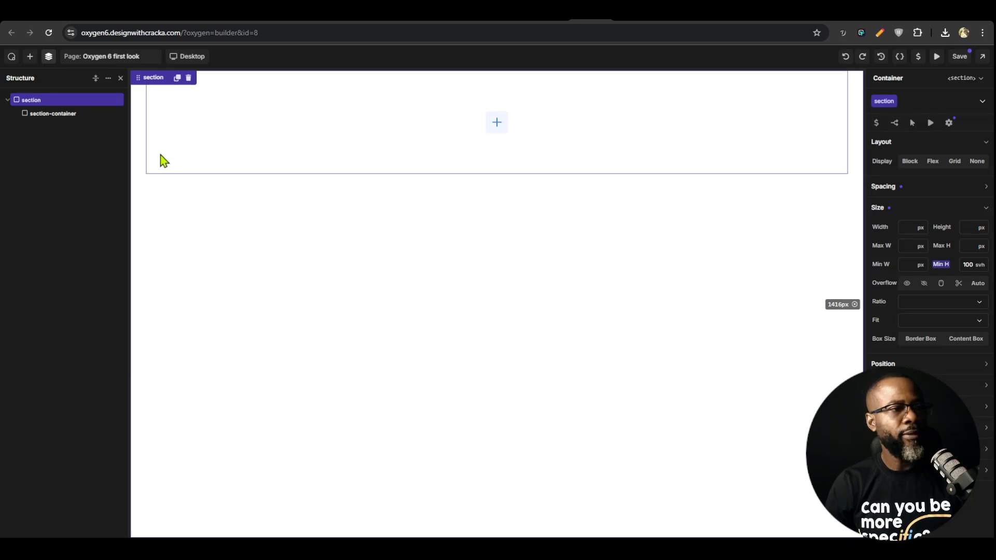
# Set the section class's display to Flex with a vertical direction
pyautogui.click(65, 111)
pyautogui.click(62, 99)
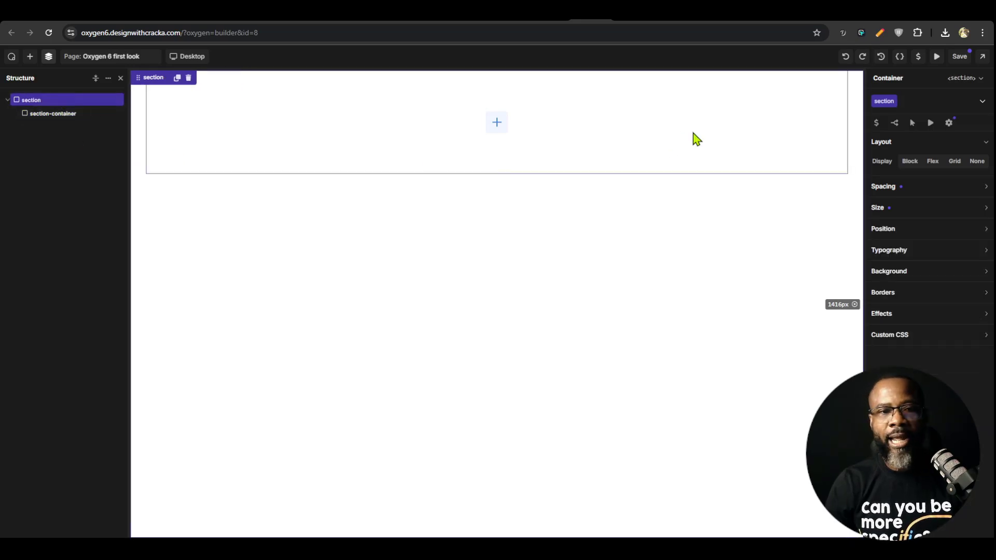
pyautogui.click(681, 145)
pyautogui.click(542, 272)
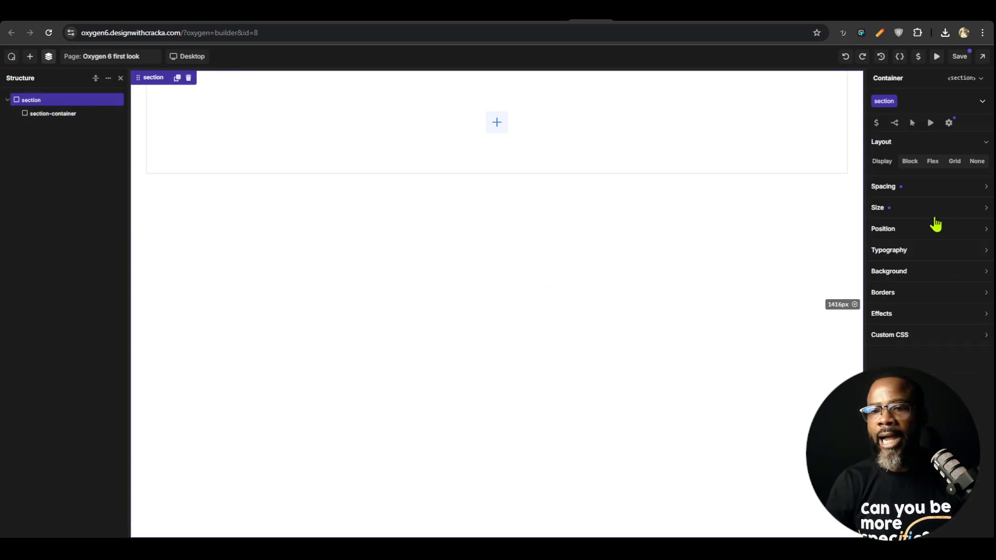
pyautogui.click(932, 162)
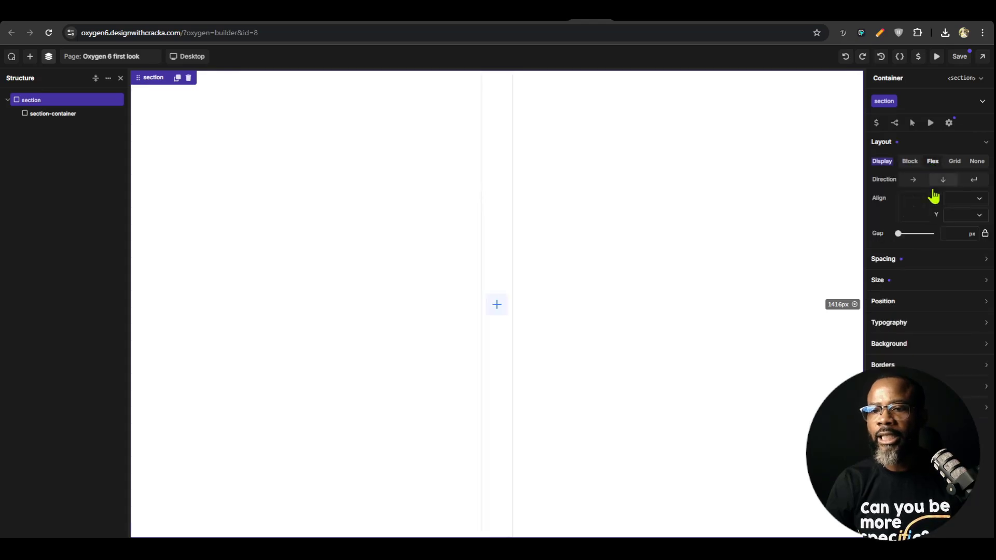
pyautogui.click(943, 181)
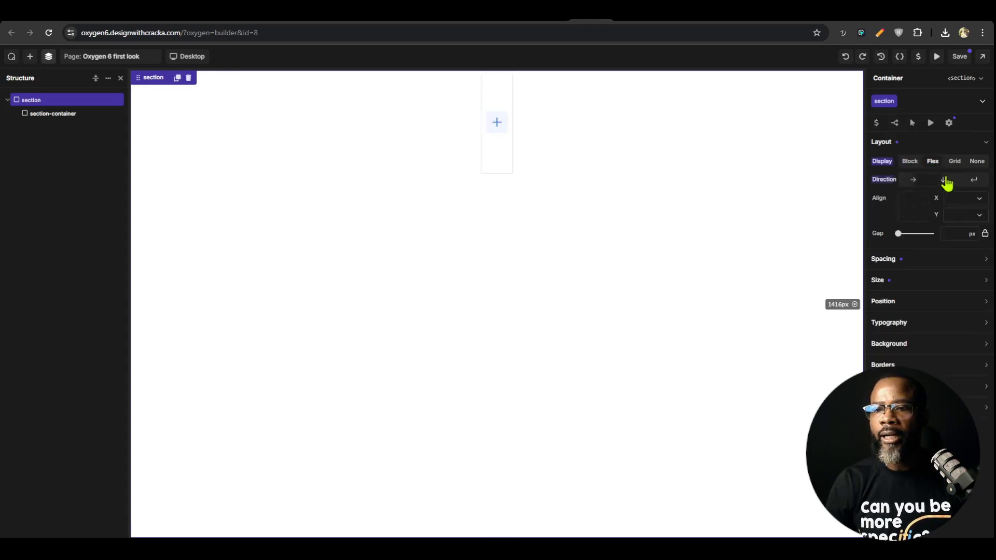
# Align the section class's flex content to Stretch horizontally and Center vertically
pyautogui.click(907, 208)
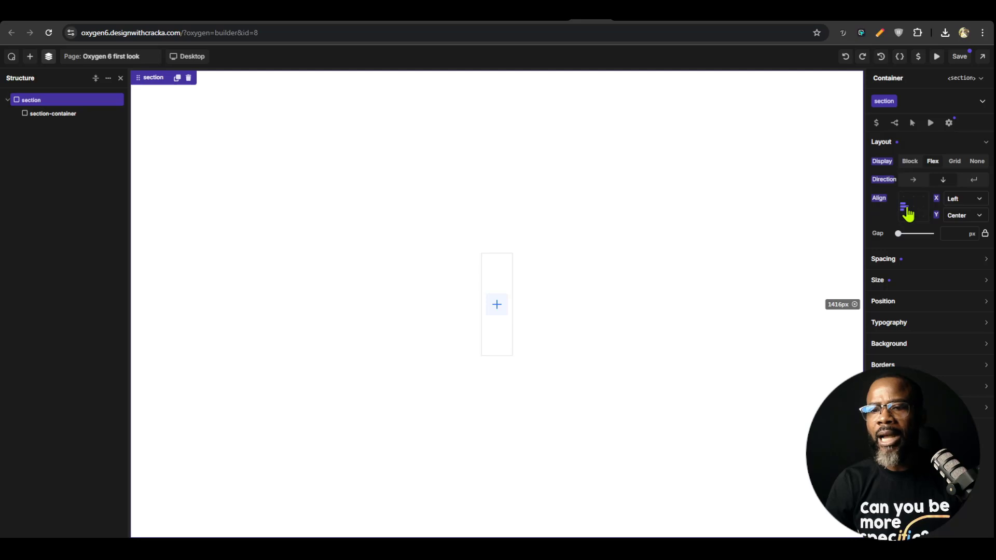
pyautogui.click(980, 201)
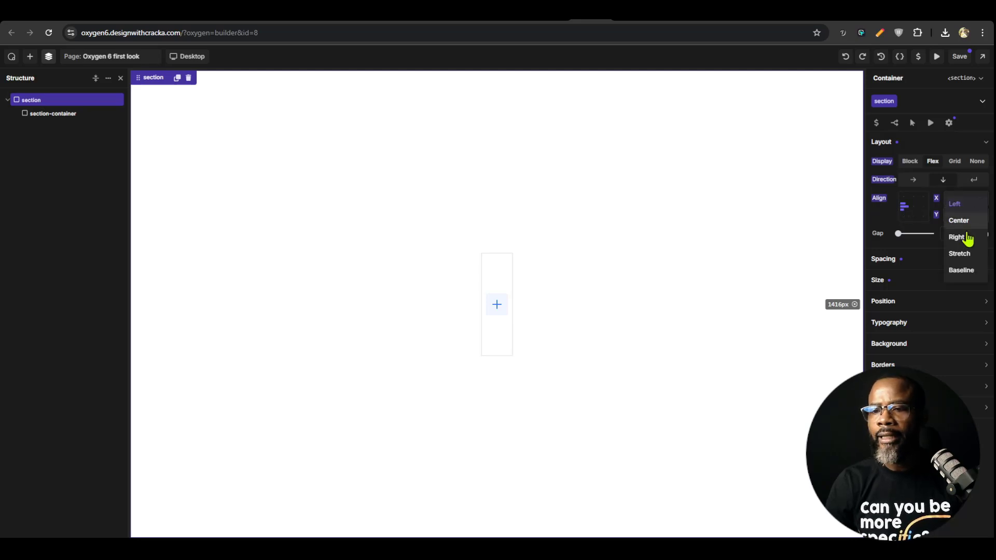
pyautogui.click(961, 254)
pyautogui.click(965, 217)
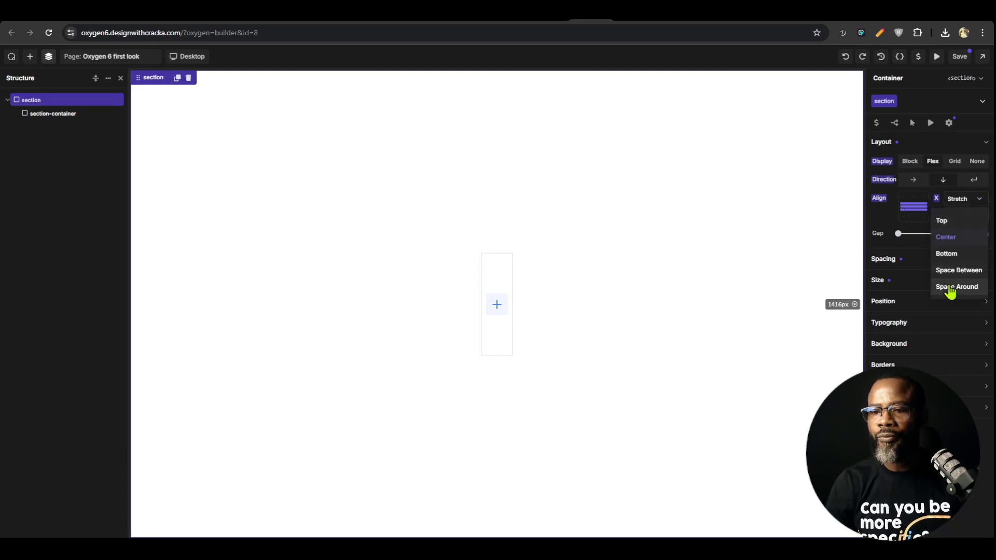
pyautogui.click(957, 238)
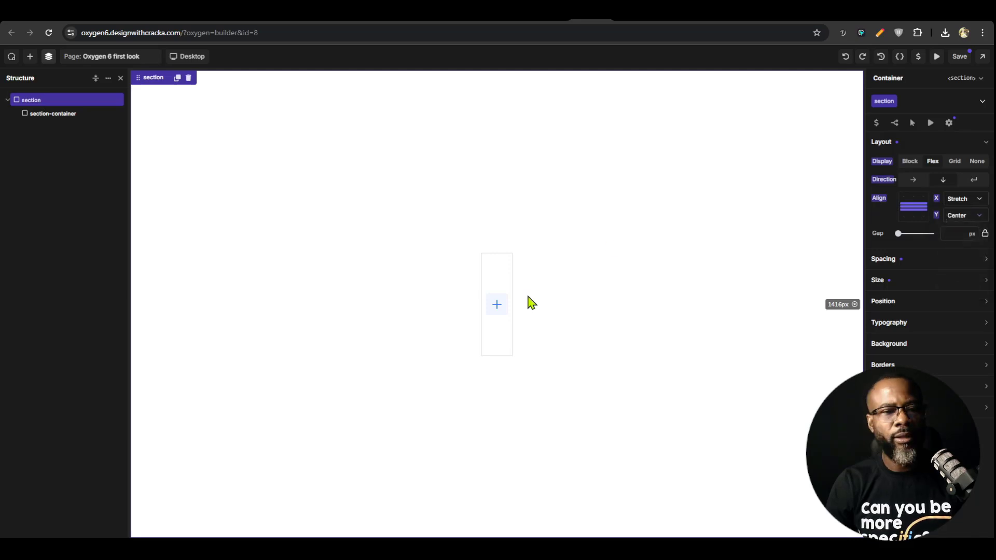
# Set the section-container class's width to 100% and save the page
pyautogui.click(503, 353)
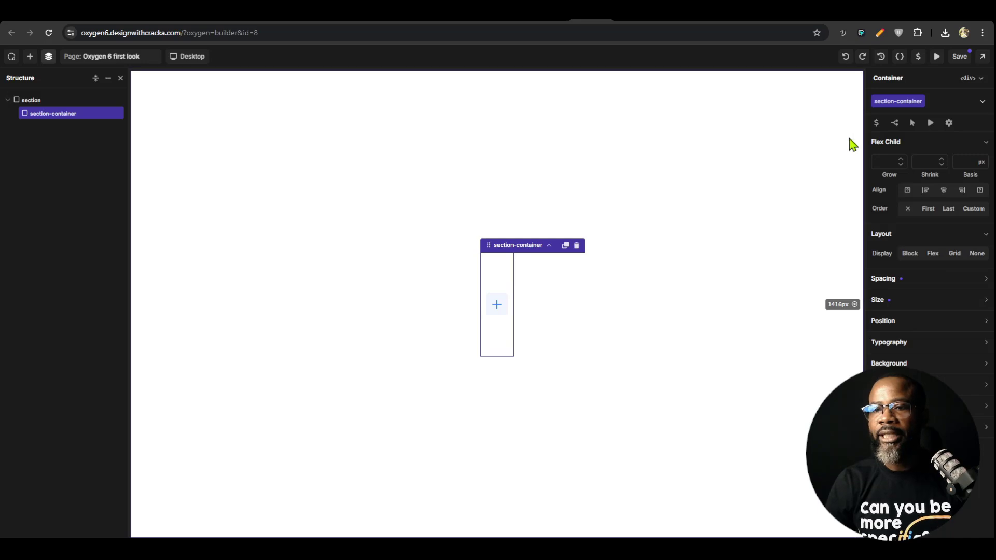
pyautogui.click(919, 304)
pyautogui.click(905, 319)
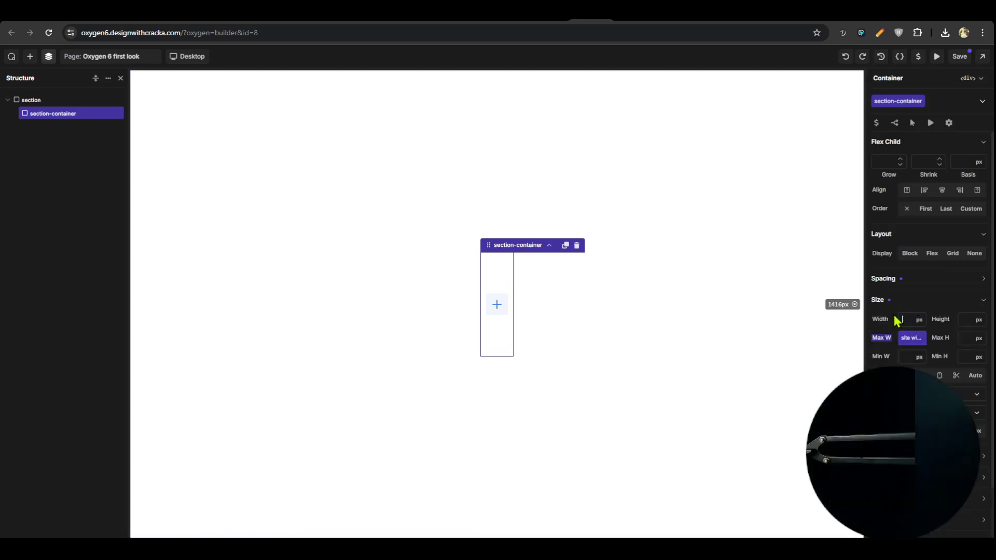
pyautogui.write('100%')
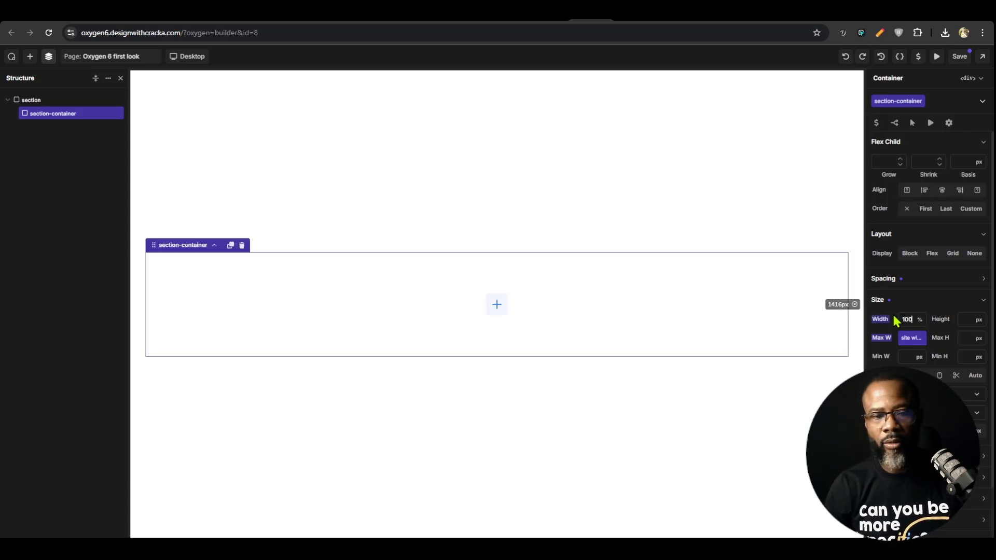
pyautogui.click(685, 252)
pyautogui.click(693, 256)
pyautogui.click(704, 234)
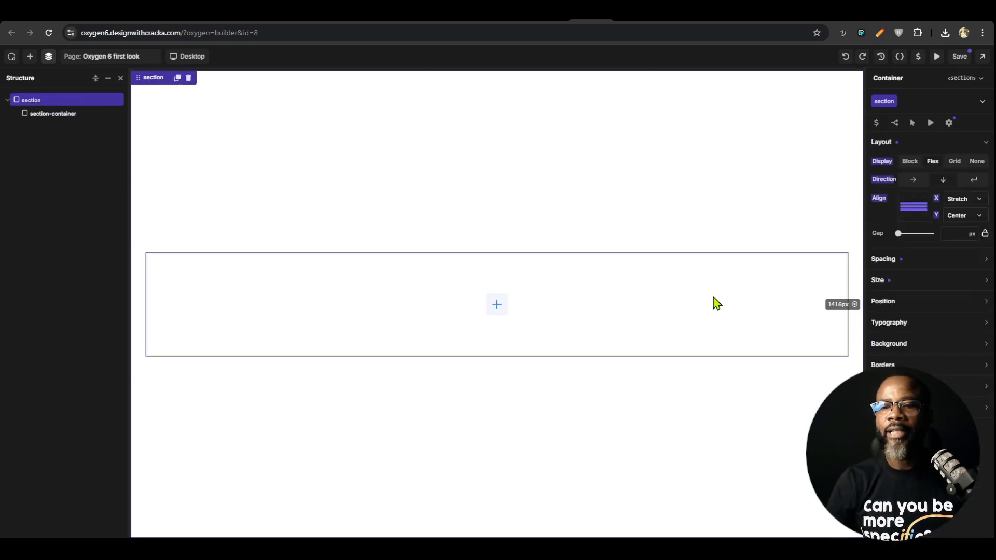
pyautogui.click(960, 57)
pyautogui.click(582, 327)
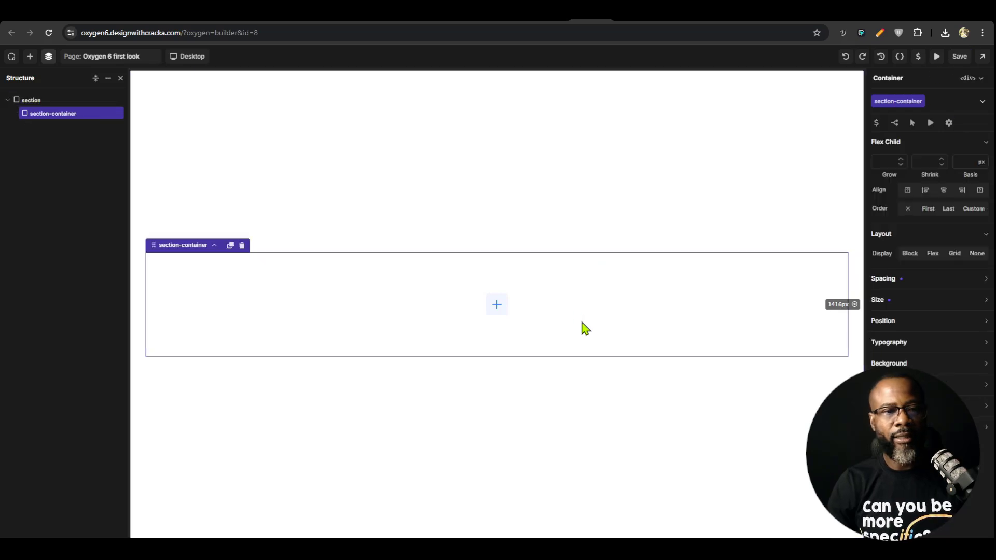
# Try to create a nested selector called hero under the section class
pyautogui.click(628, 182)
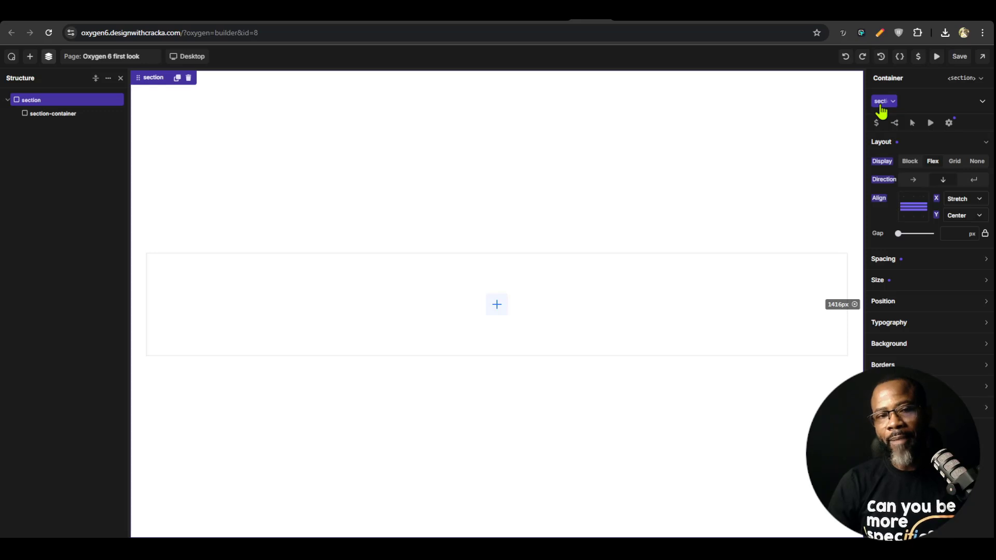
pyautogui.click(914, 98)
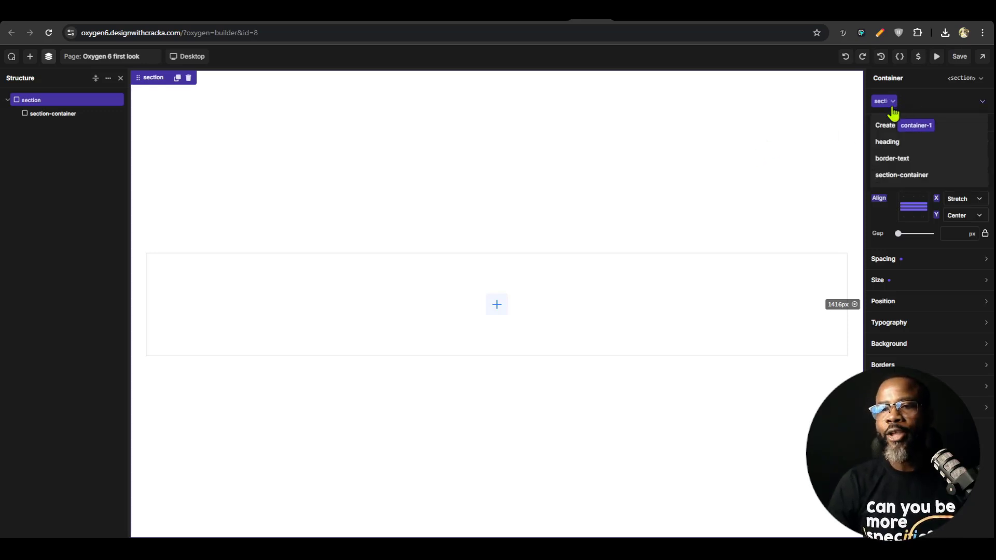
pyautogui.click(892, 104)
pyautogui.click(924, 290)
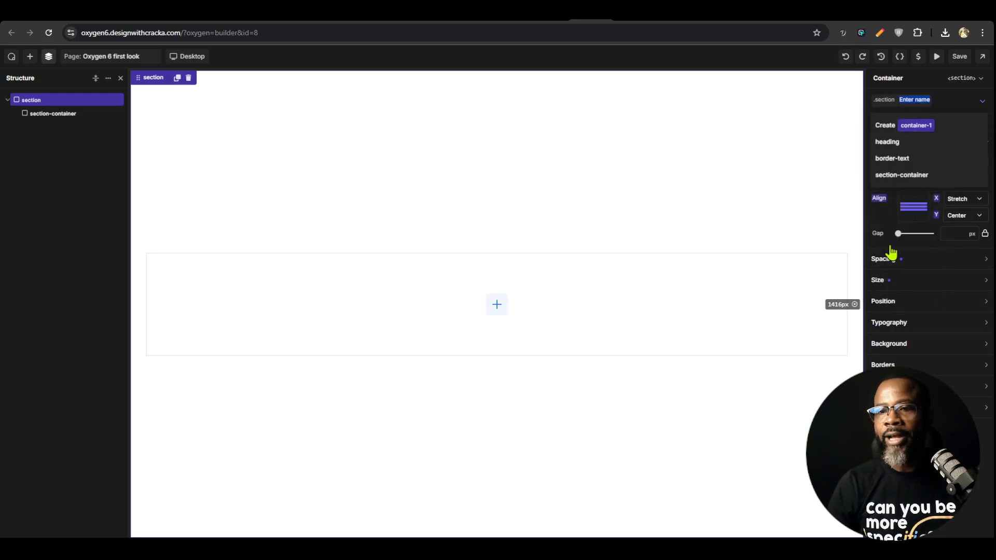
pyautogui.write('hero')
pyautogui.press('Return')
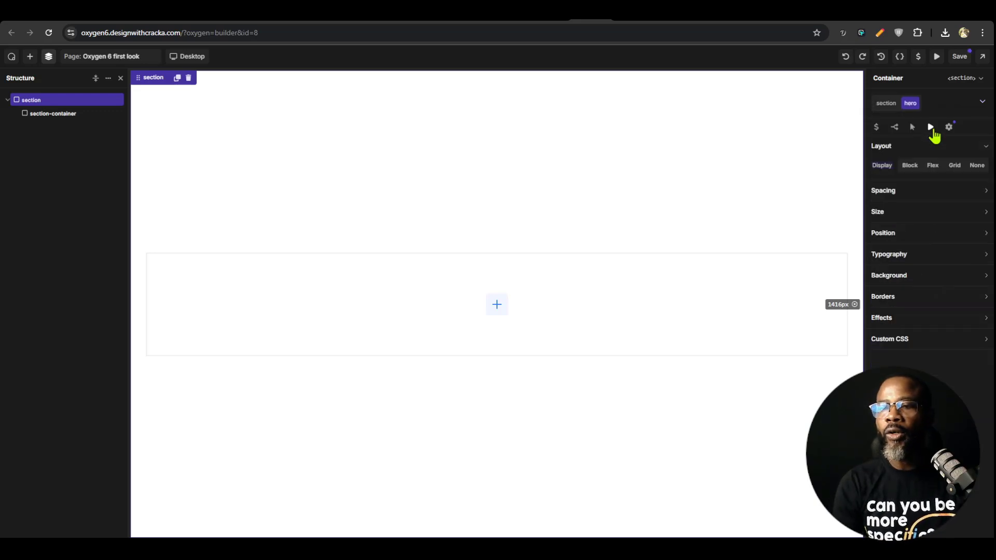
# Try to add hero.jpg from the media library as the background image of the nested hero selector
pyautogui.click(907, 278)
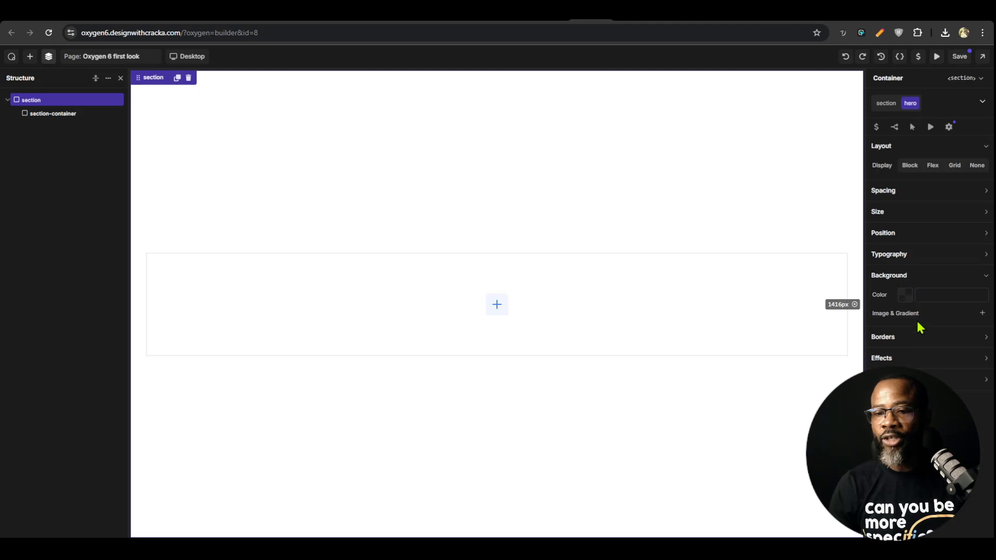
pyautogui.click(982, 313)
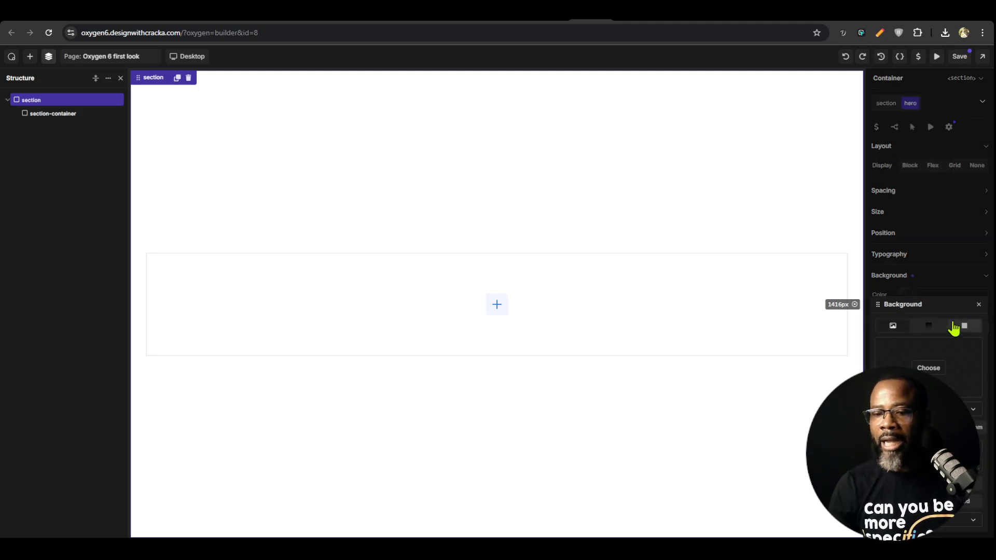
pyautogui.click(893, 326)
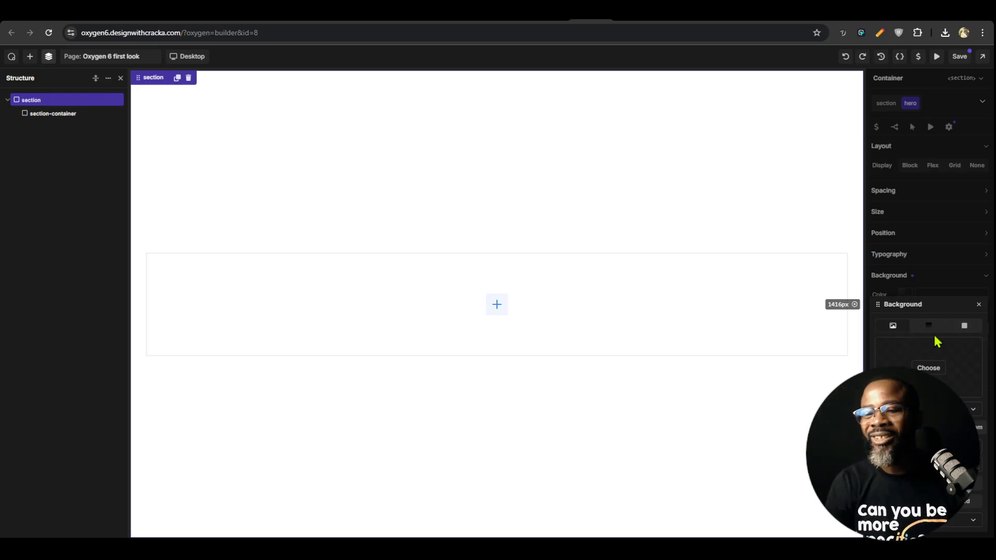
pyautogui.click(929, 368)
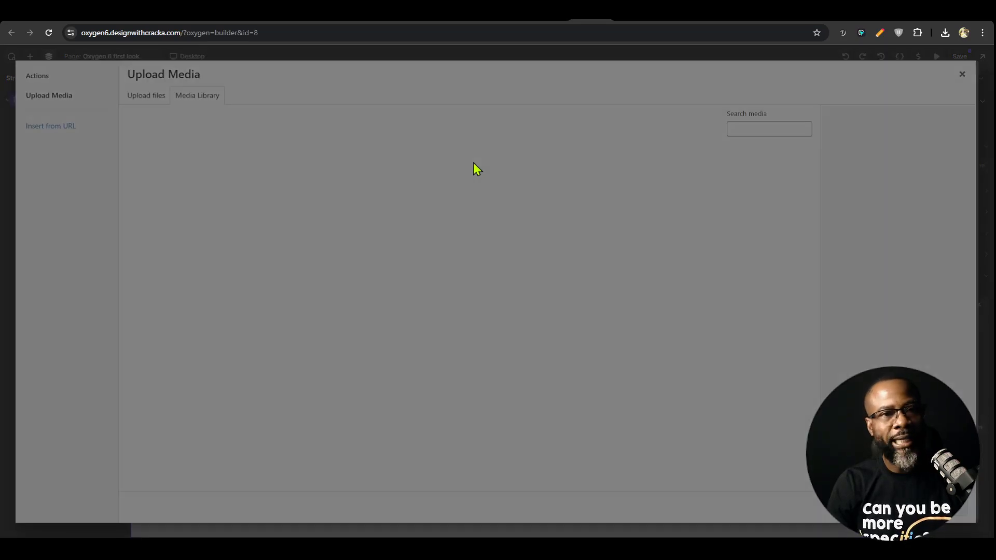
pyautogui.click(388, 210)
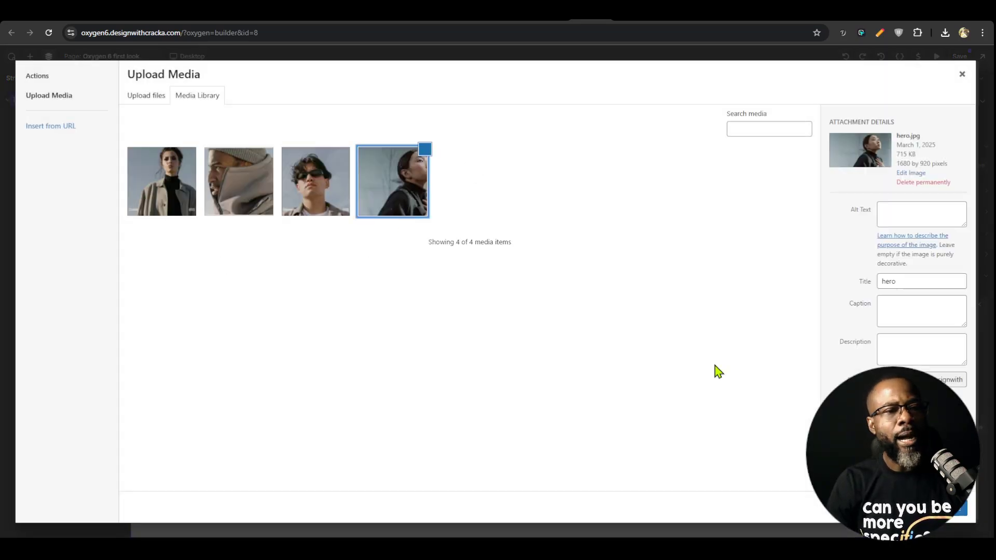
pyautogui.click(969, 508)
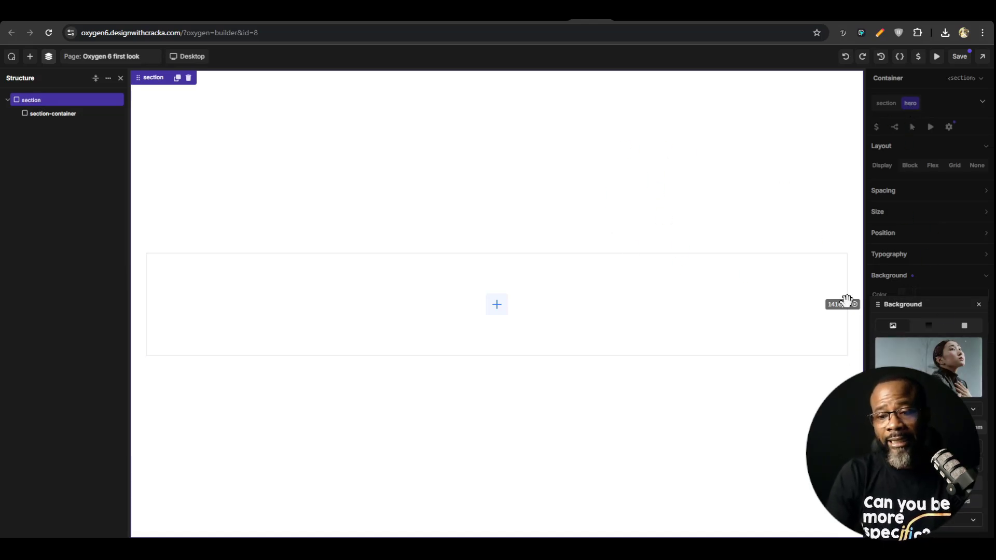
# Check the section class's nested selectors and delete the nested hero selector
pyautogui.click(885, 107)
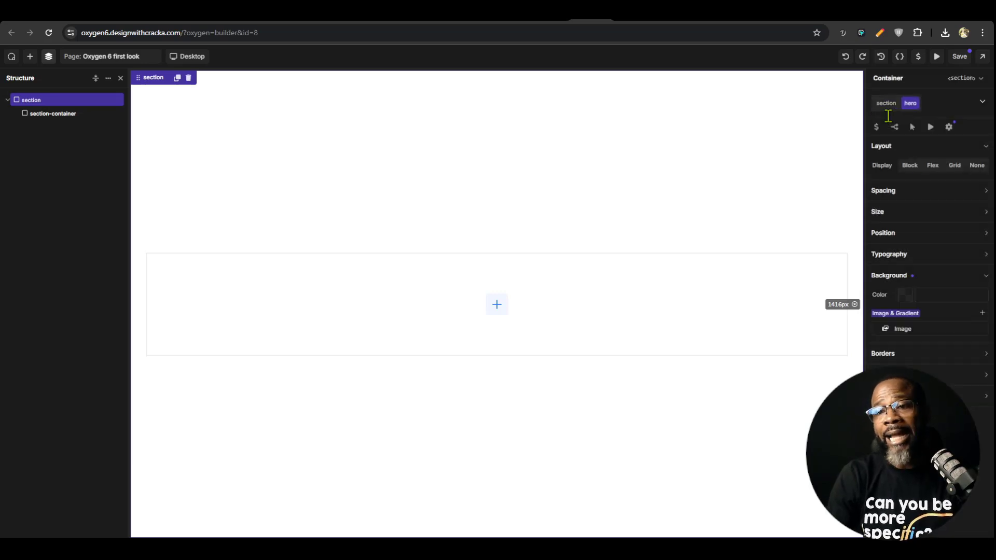
pyautogui.click(883, 103)
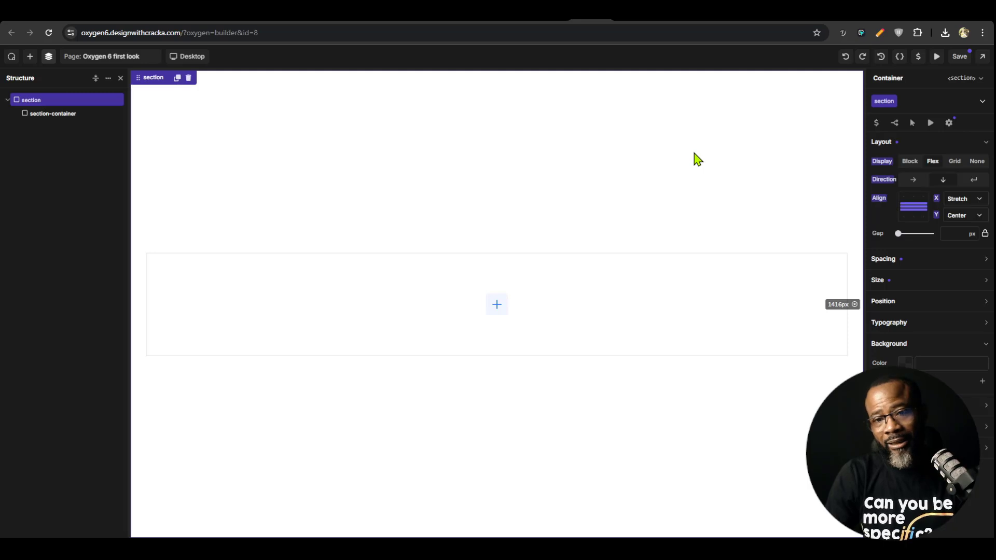
pyautogui.click(883, 104)
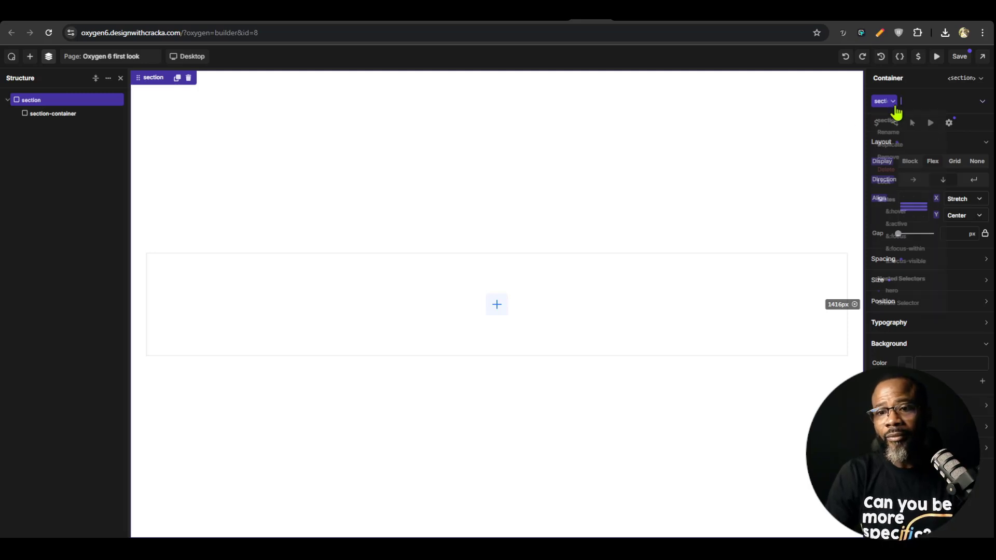
pyautogui.click(929, 286)
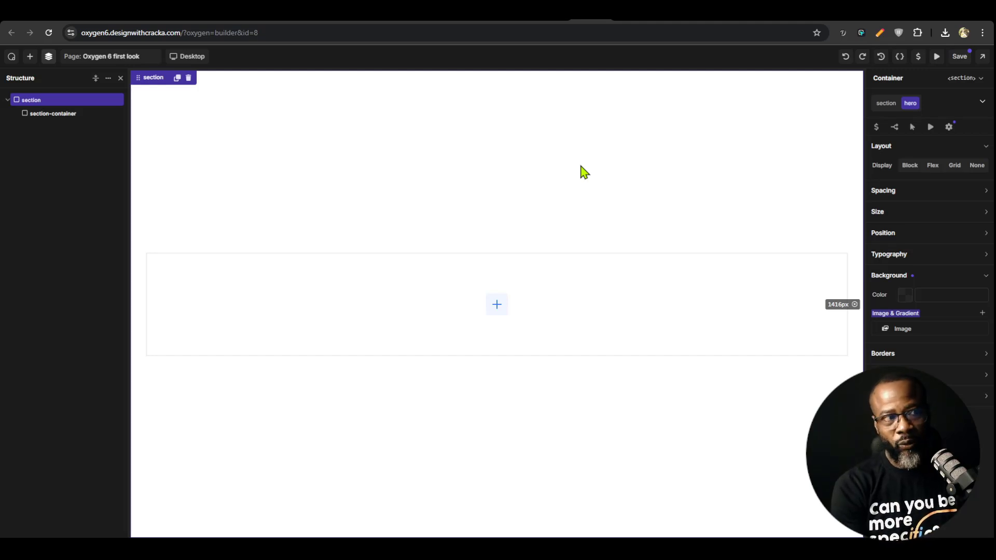
pyautogui.click(917, 104)
pyautogui.click(886, 174)
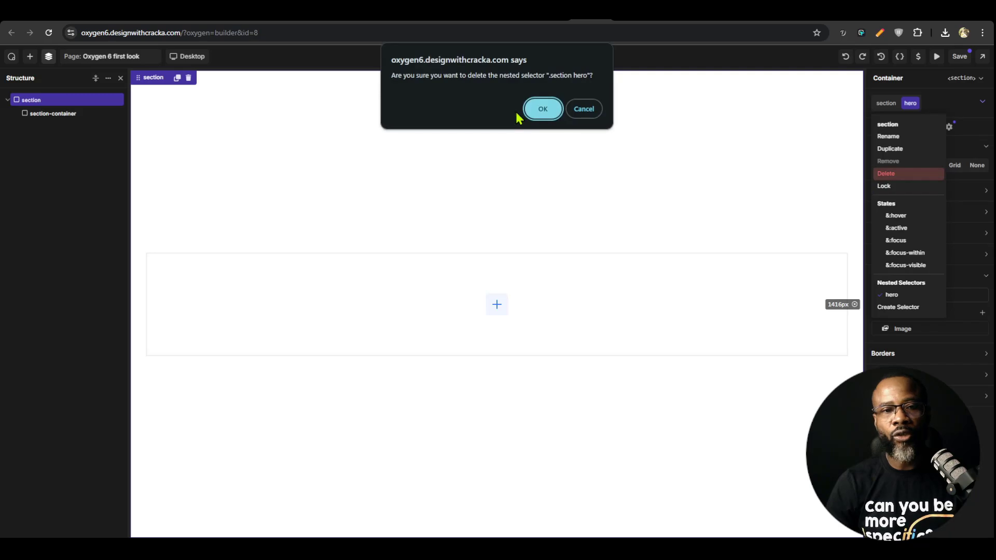
pyautogui.click(542, 108)
# Add a separate class named hero to the section alongside its section class
pyautogui.click(925, 101)
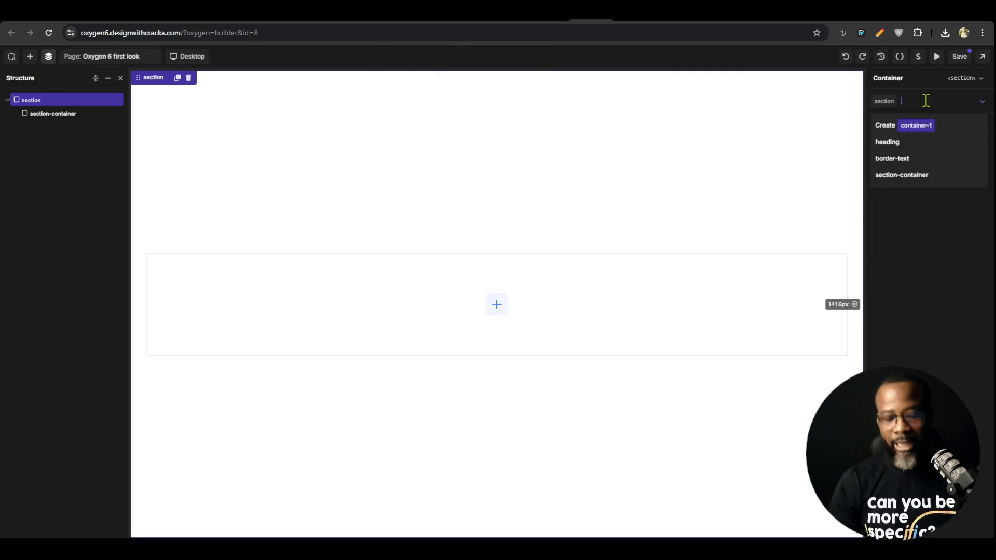
pyautogui.write('he')
pyautogui.press('Return')
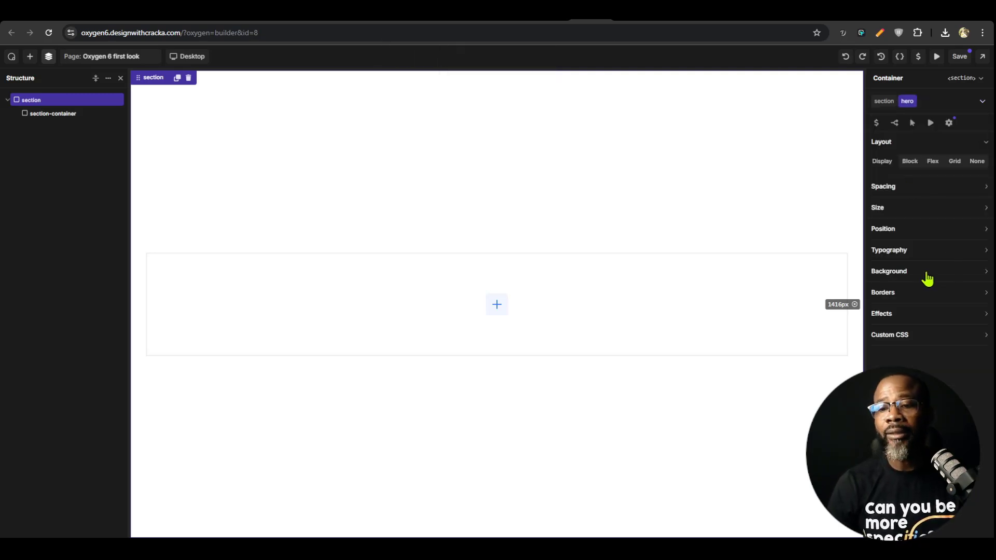
# Add the hero photo from the media library as the hero class's background image and save the page
pyautogui.click(922, 275)
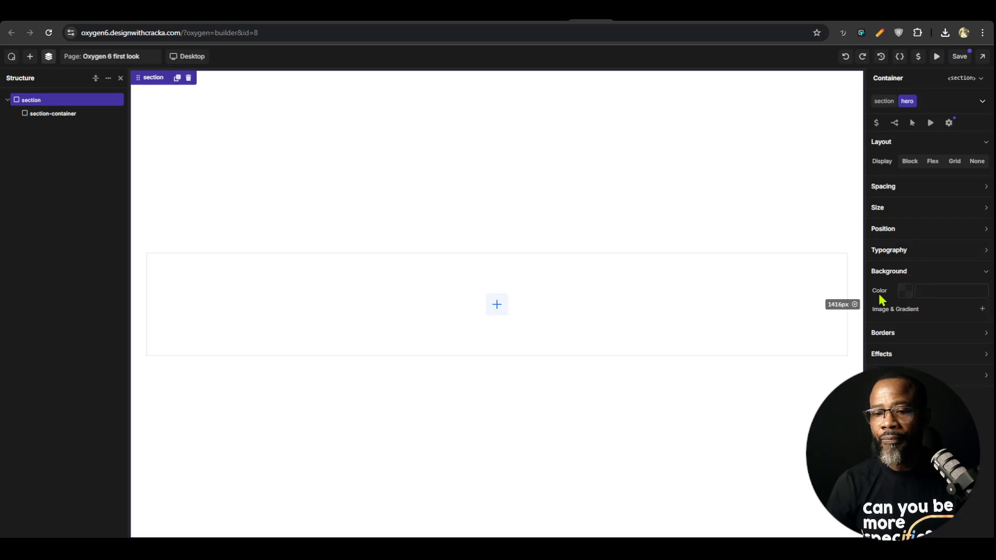
pyautogui.click(982, 309)
pyautogui.click(938, 367)
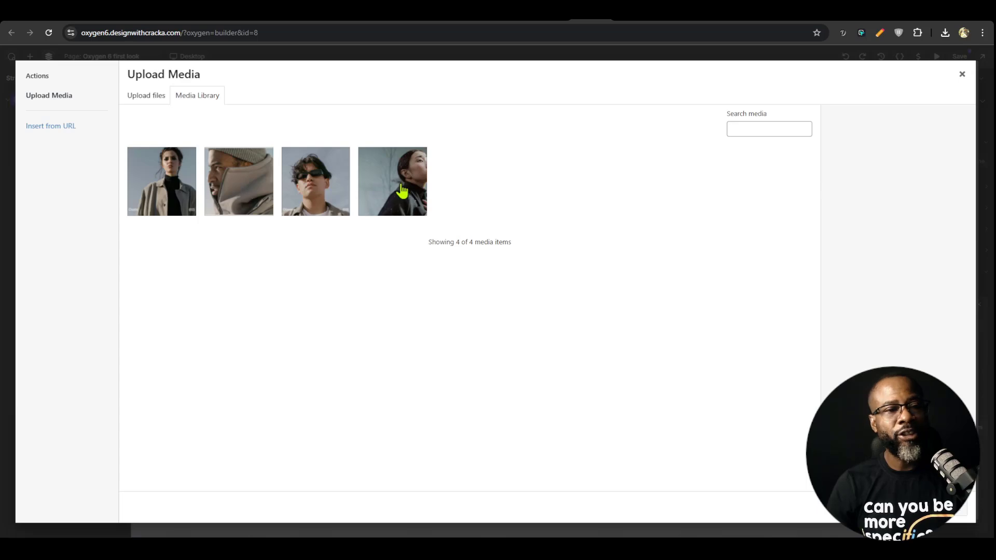
pyautogui.click(404, 192)
pyautogui.click(952, 508)
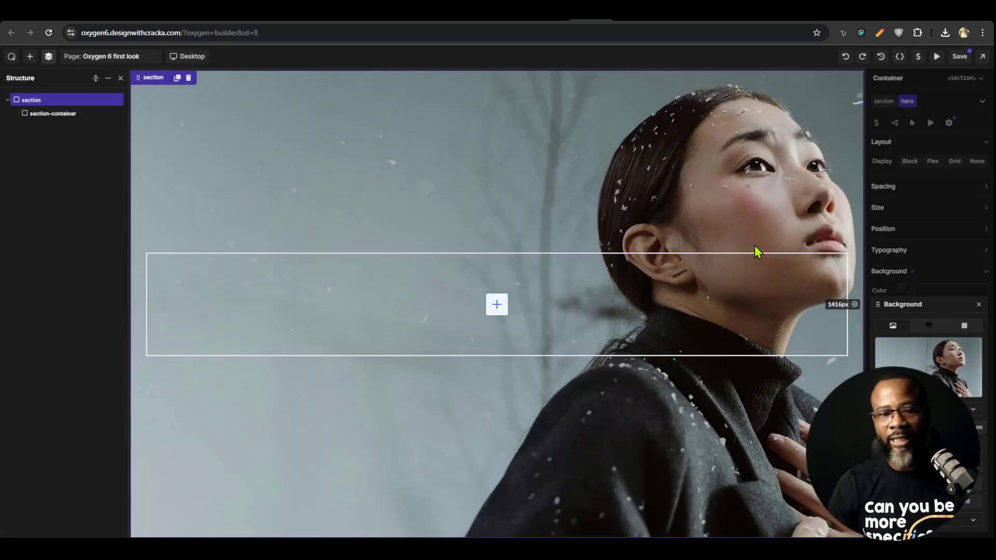
pyautogui.click(953, 60)
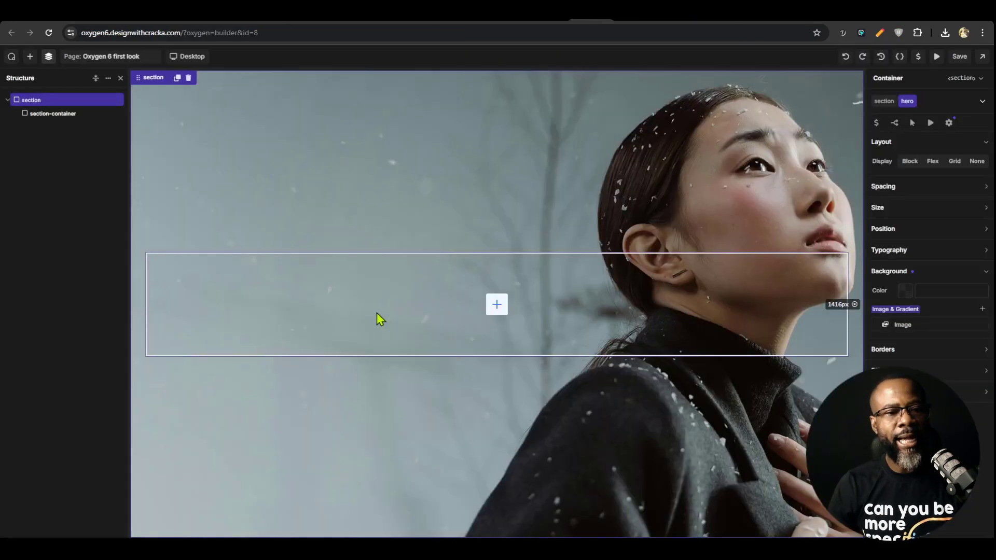
# Add a Text element inside the section container and set its HTML tag to h1
pyautogui.click(534, 322)
pyautogui.click(497, 304)
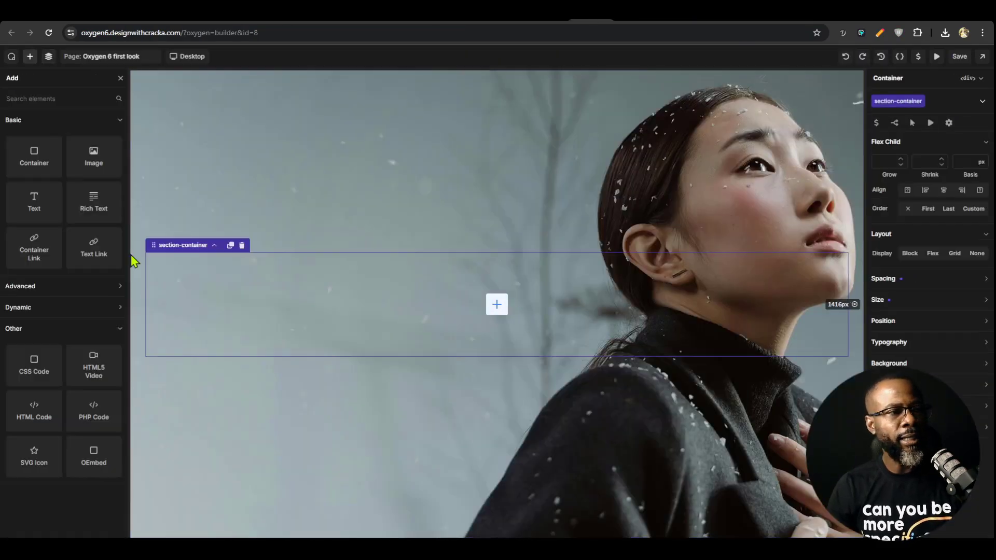
pyautogui.click(33, 202)
pyautogui.click(969, 78)
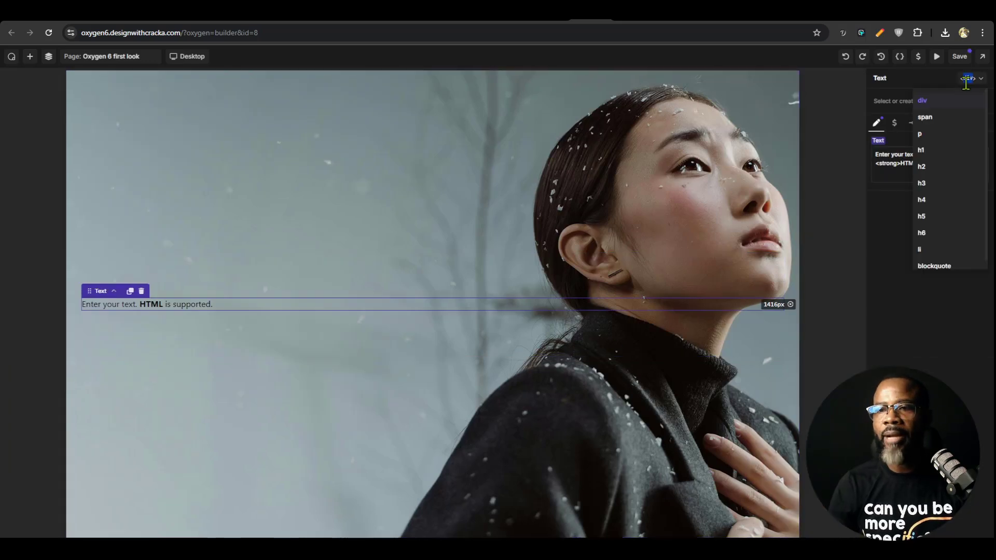
pyautogui.click(943, 134)
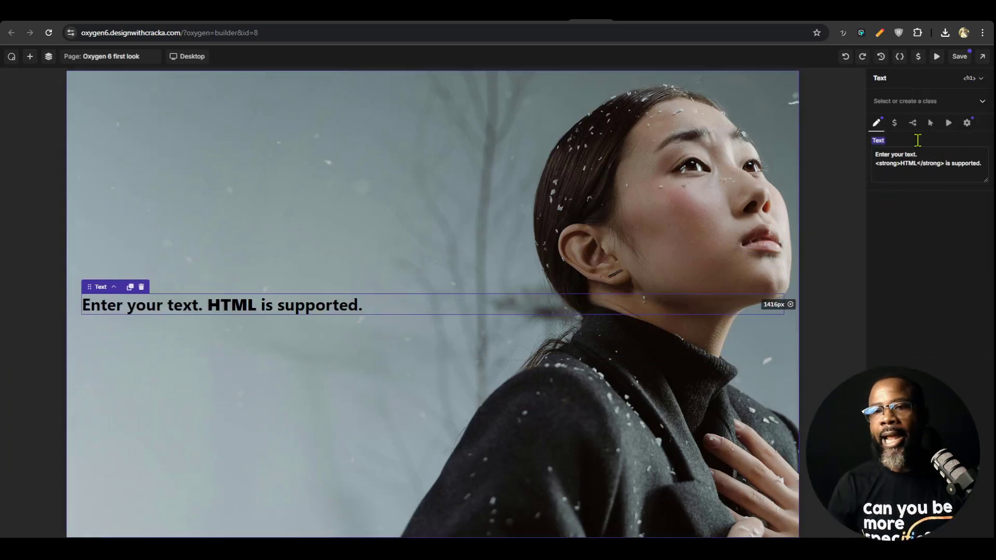
# Assign the existing heading class to the new h1 text element
pyautogui.click(914, 98)
pyautogui.write('h')
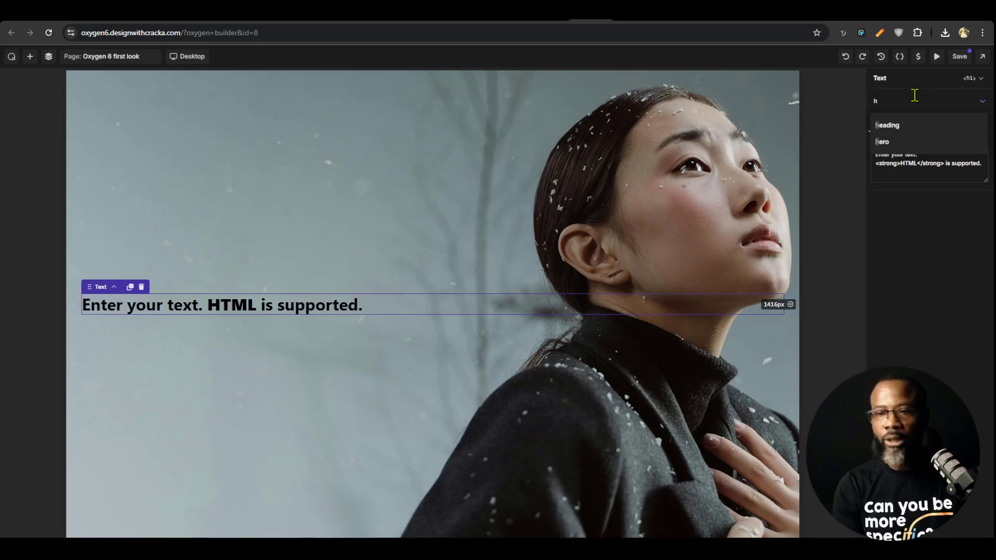
pyautogui.write('ead')
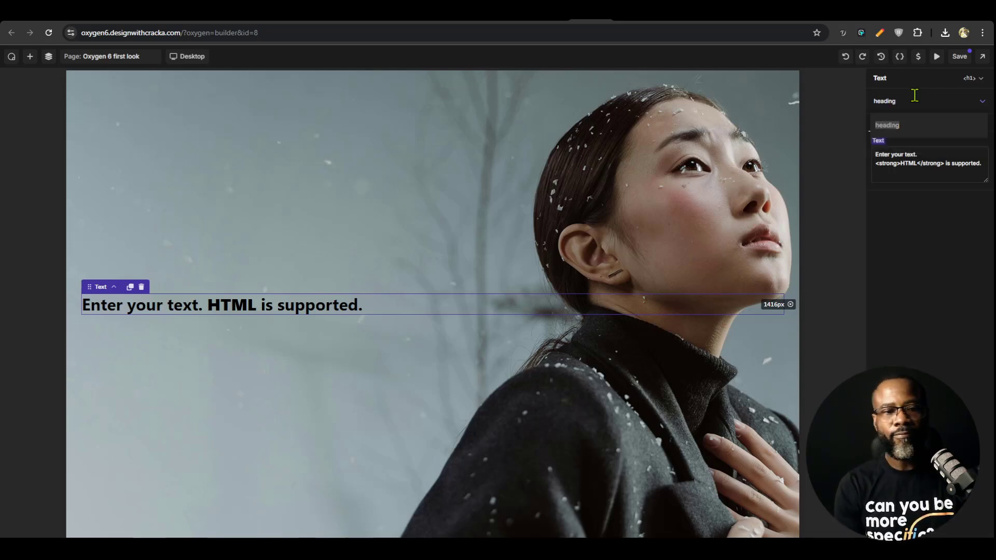
pyautogui.write('ing')
pyautogui.press('Return')
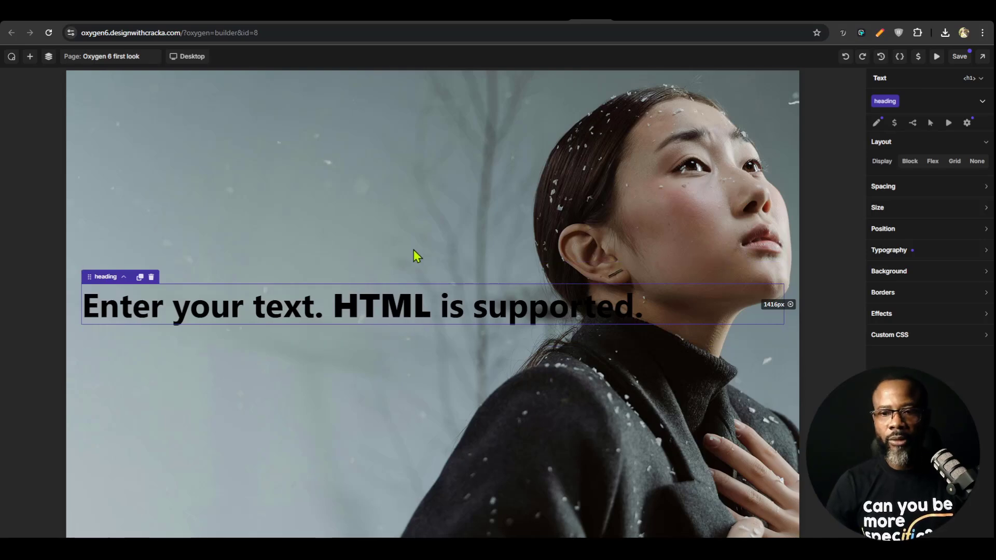
# Switch to the Eureka design in Figma and examine the heading and text colours from the hero section to the footer
pyautogui.click(632, 13)
pyautogui.click(657, 13)
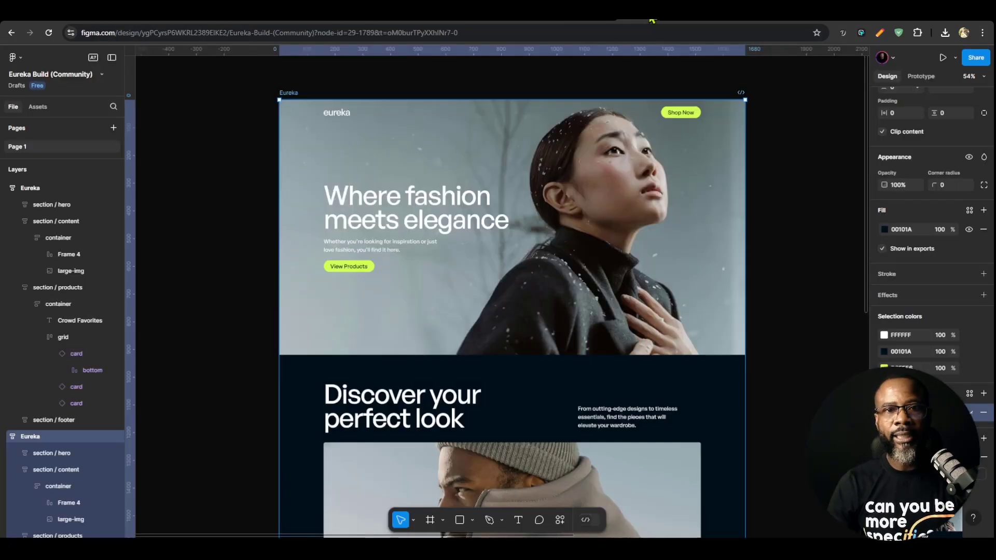
pyautogui.scroll(-1, 496, 492)
pyautogui.scroll(-5, 496, 491)
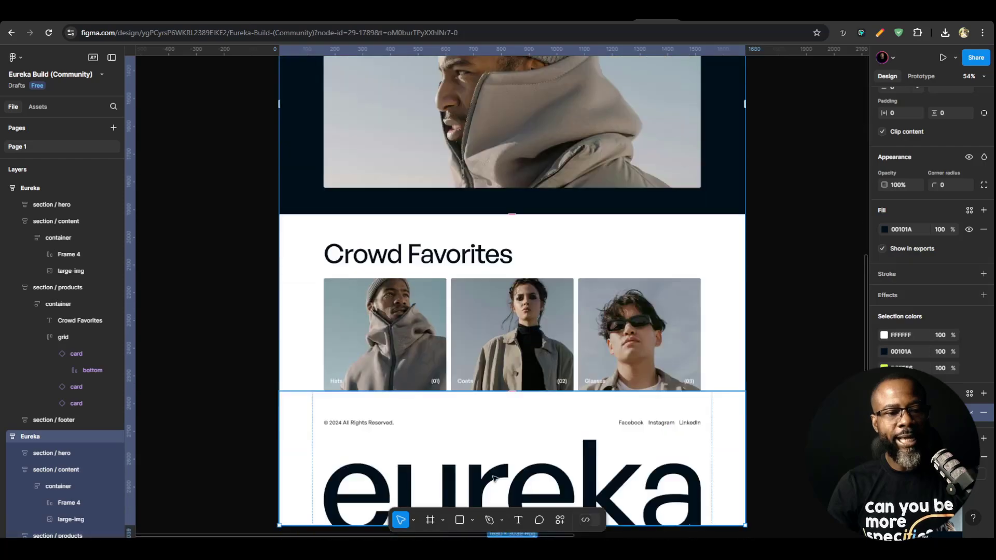
pyautogui.scroll(3, 478, 467)
pyautogui.scroll(-4, 451, 438)
pyautogui.scroll(10, 415, 155)
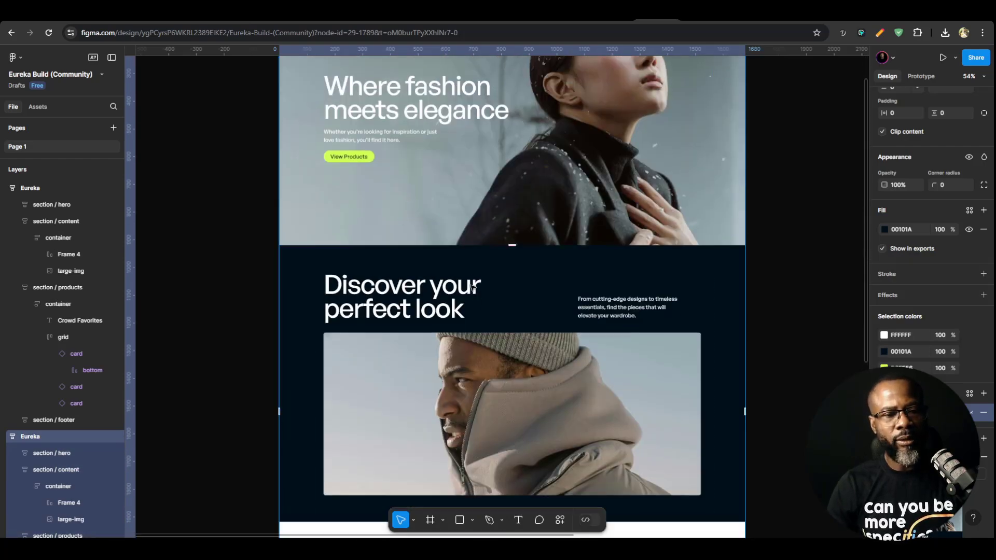
pyautogui.scroll(3, 473, 342)
pyautogui.scroll(-8, 472, 232)
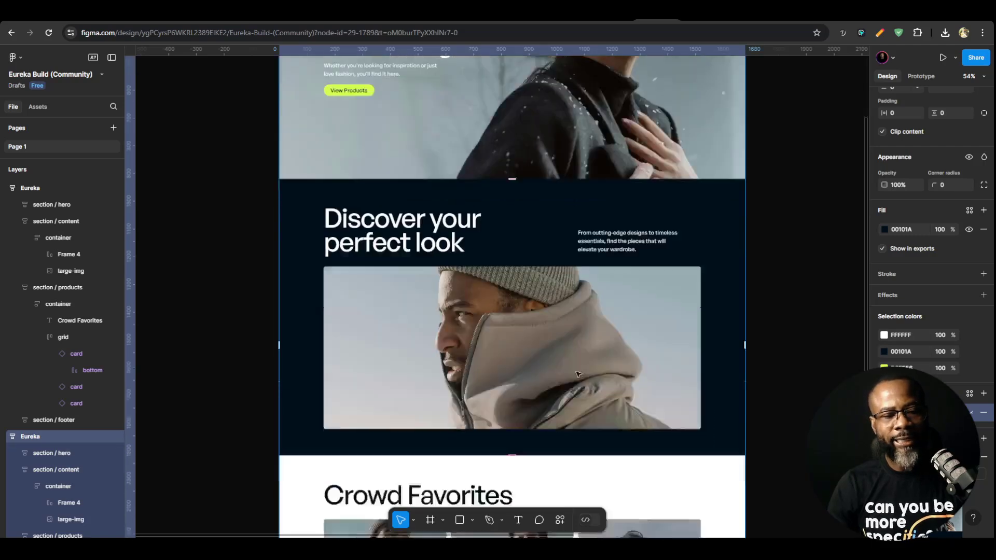
pyautogui.scroll(5, 472, 232)
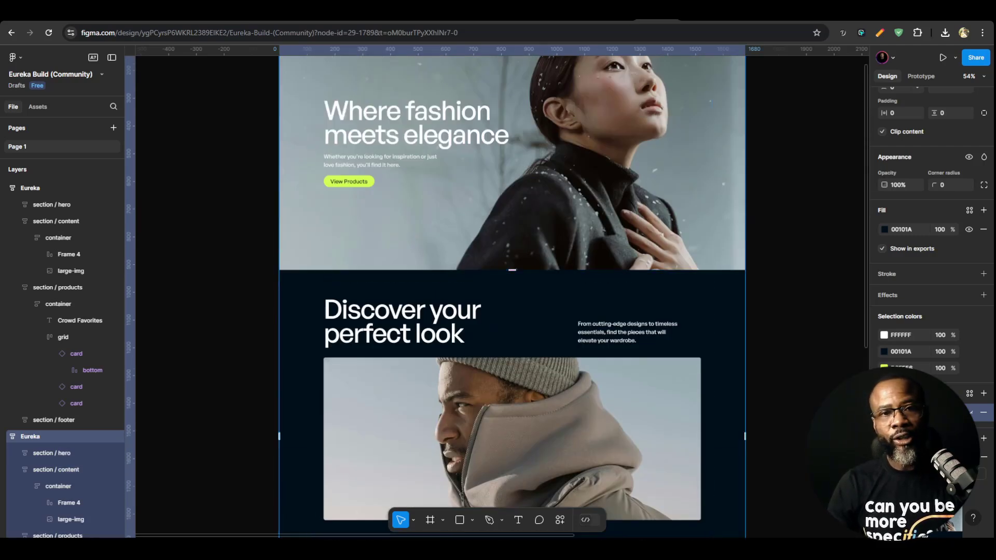
pyautogui.click(618, 22)
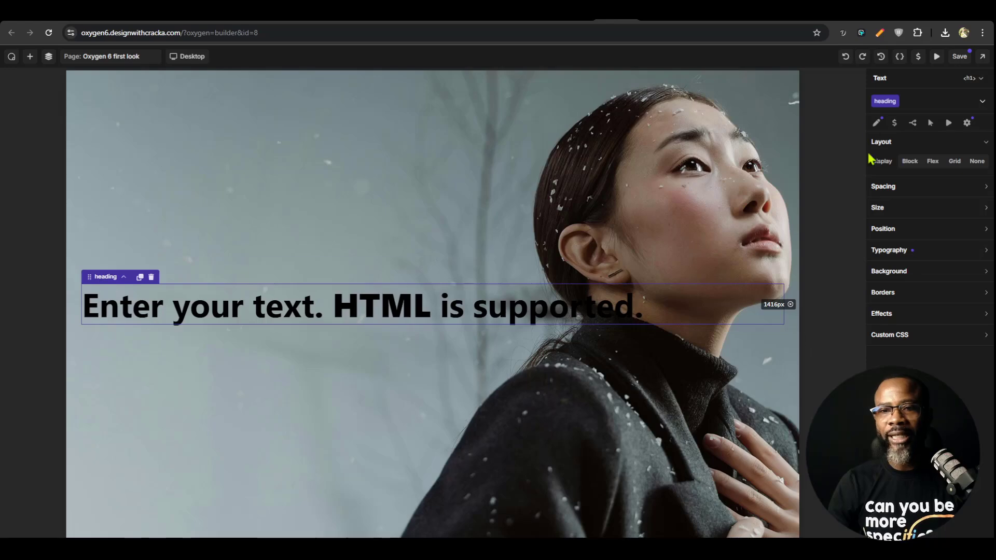
# Check the text colours in the Figma design and set the hero class's typography colour on the section to white, #FFFFFFFF
pyautogui.click(171, 126)
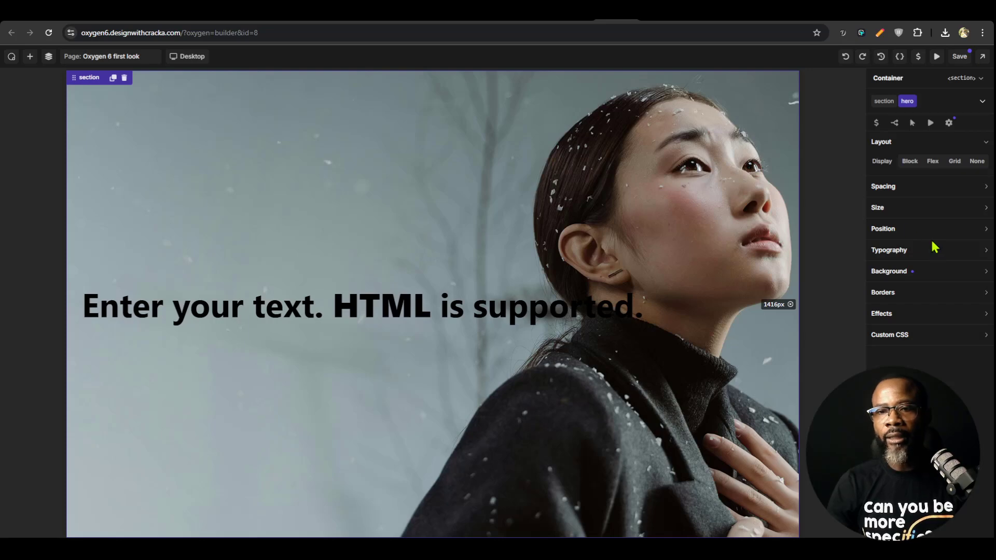
pyautogui.click(656, 15)
pyautogui.scroll(-6, 647, 372)
pyautogui.scroll(4, 648, 380)
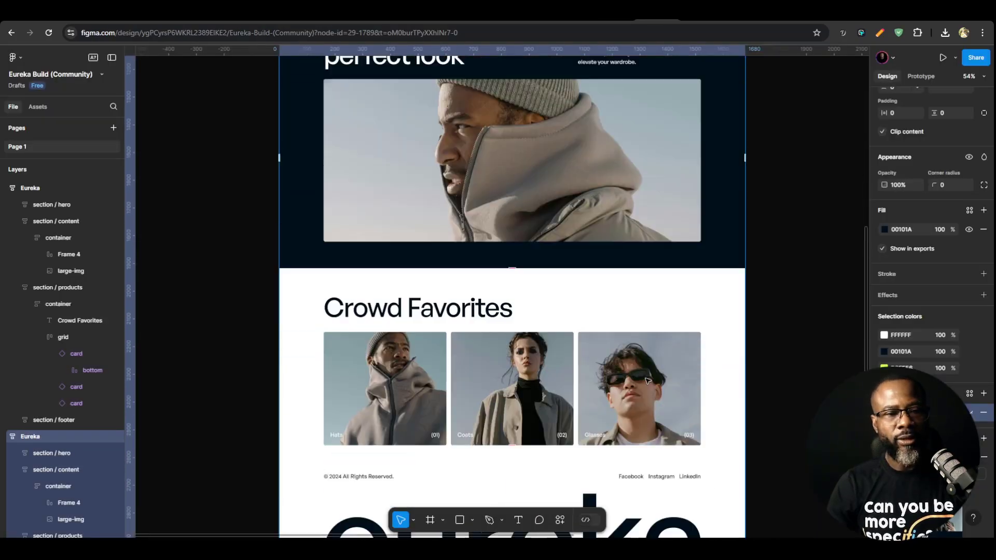
pyautogui.scroll(2, 648, 382)
pyautogui.scroll(-5, 586, 397)
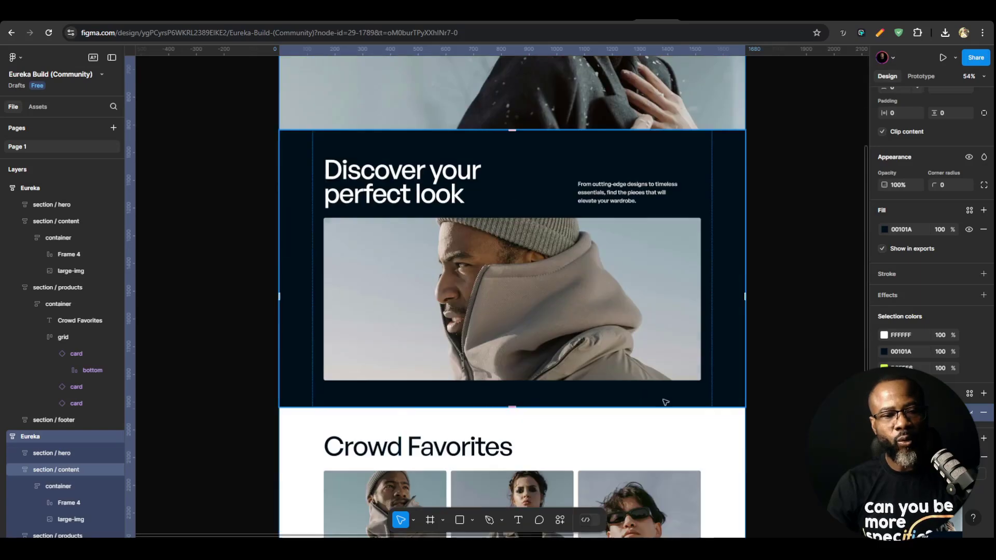
pyautogui.scroll(6, 586, 397)
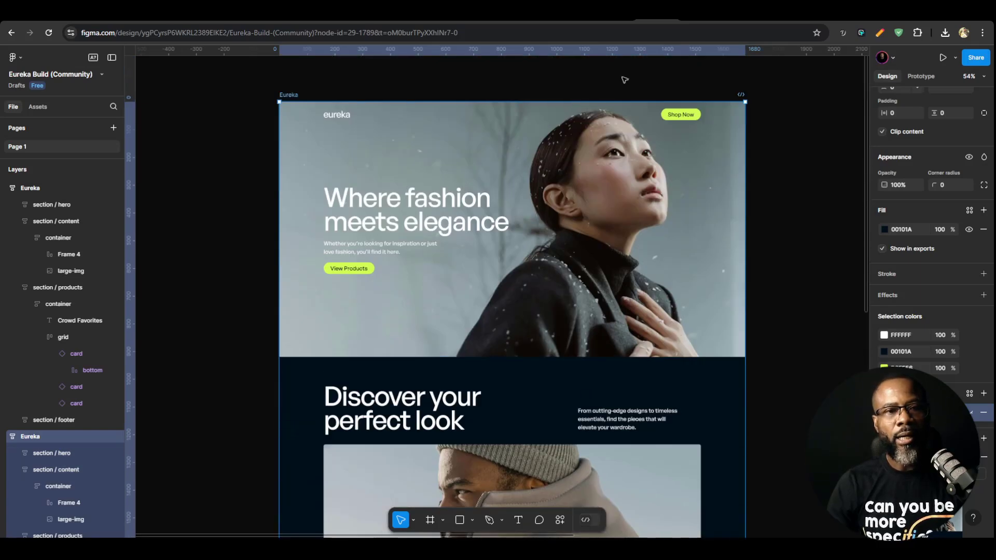
pyautogui.click(618, 14)
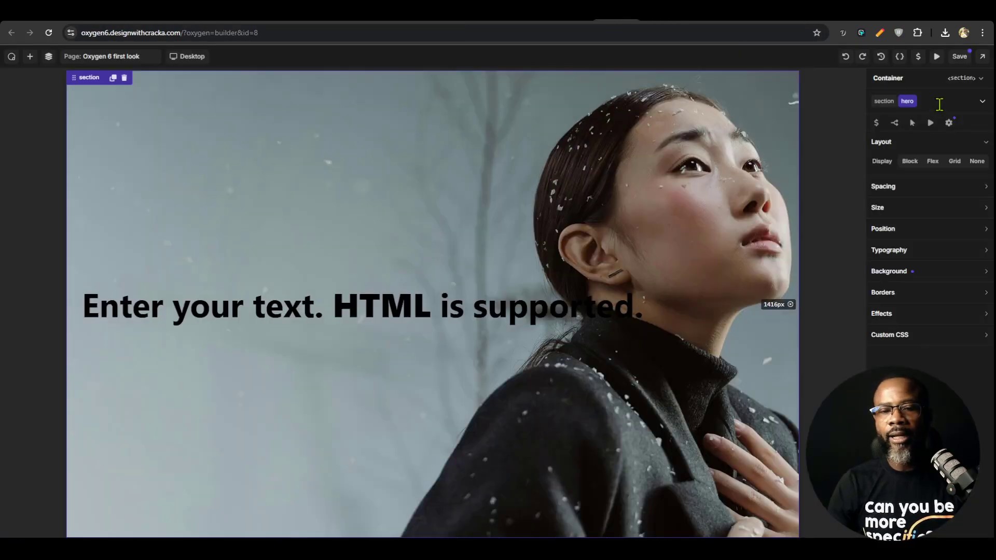
pyautogui.click(916, 252)
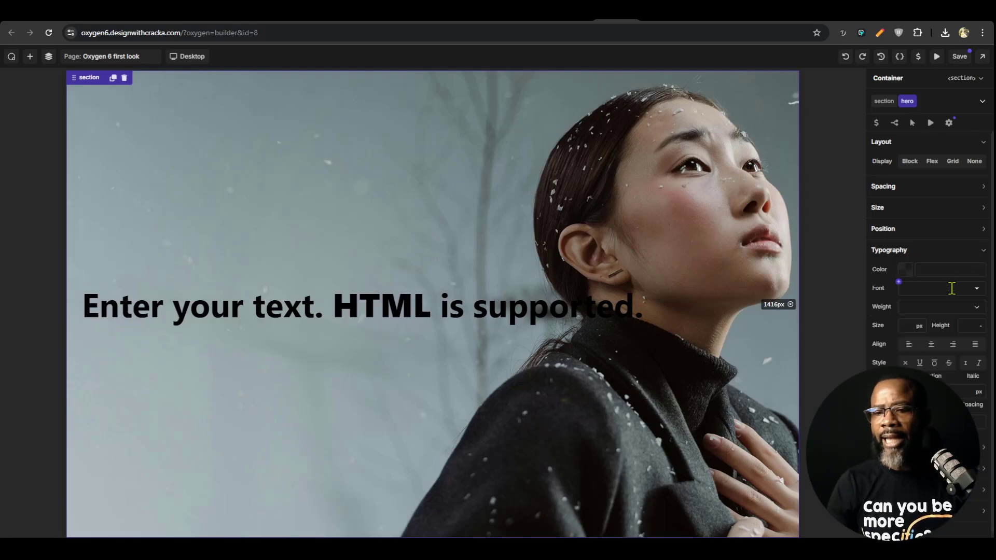
pyautogui.click(905, 271)
pyautogui.click(873, 302)
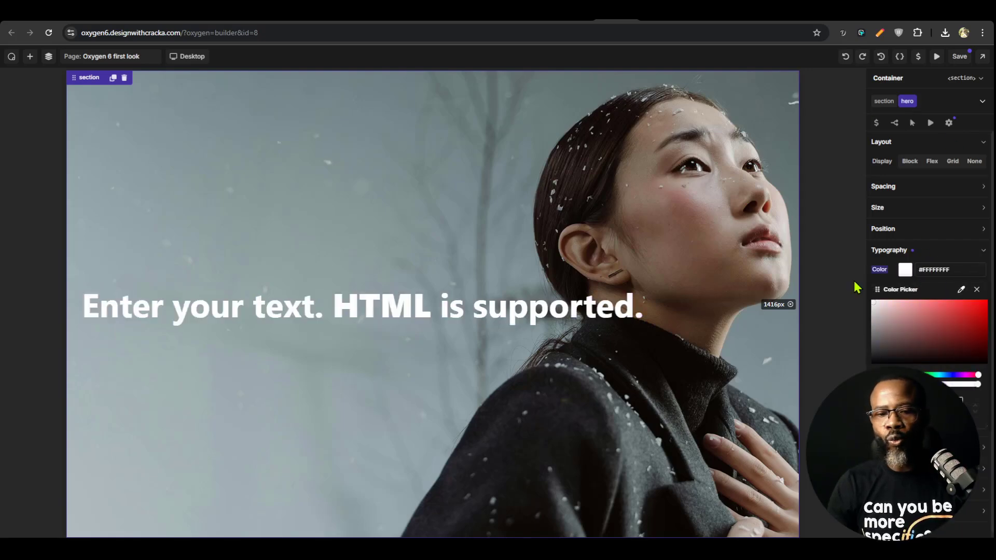
# Create a colour variable named white with the value #FFFFFFFF from the hero class's text colour setting
pyautogui.click(904, 267)
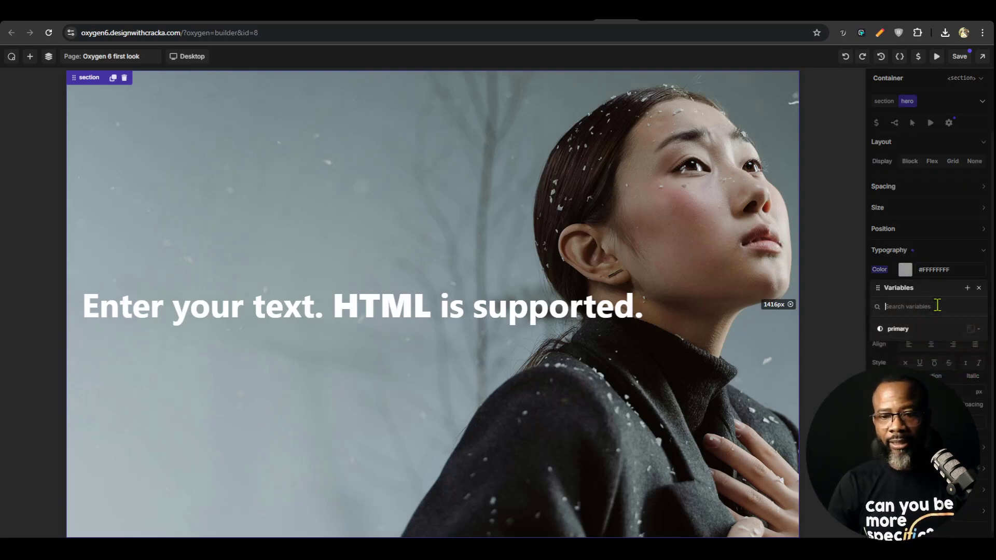
pyautogui.write('white')
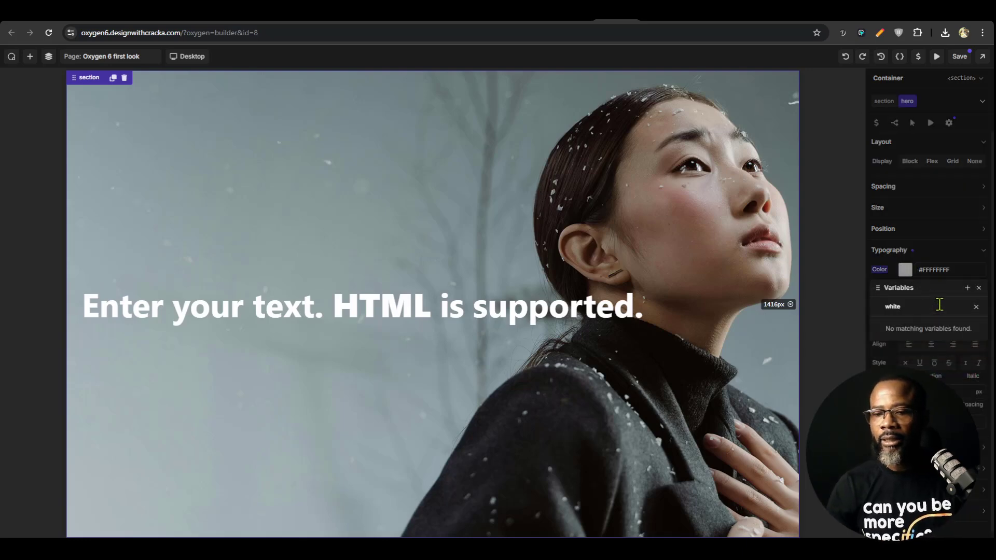
pyautogui.press('BackSpace')
pyautogui.press('BackSpace')
pyautogui.press('BackSpace')
pyautogui.press('BackSpace')
pyautogui.press('BackSpace')
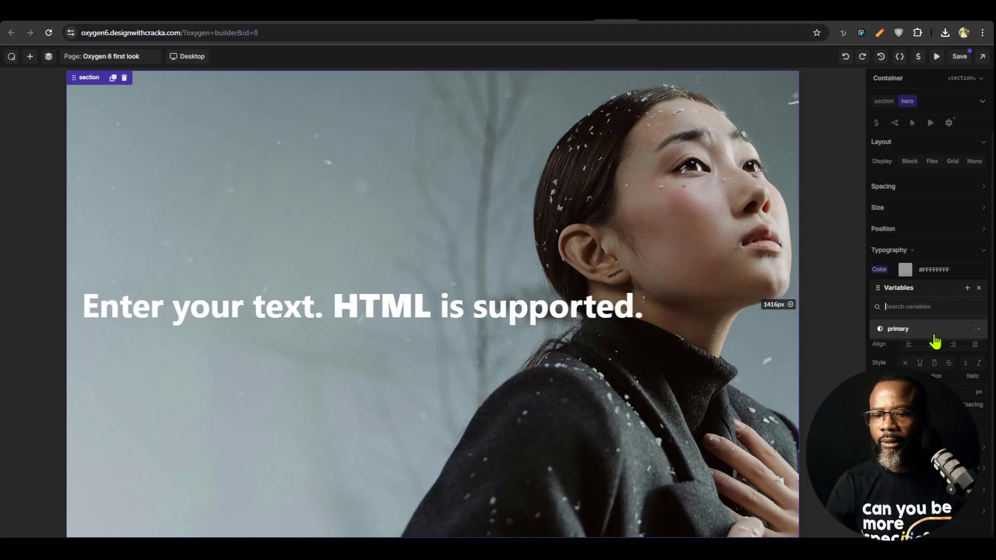
pyautogui.click(967, 287)
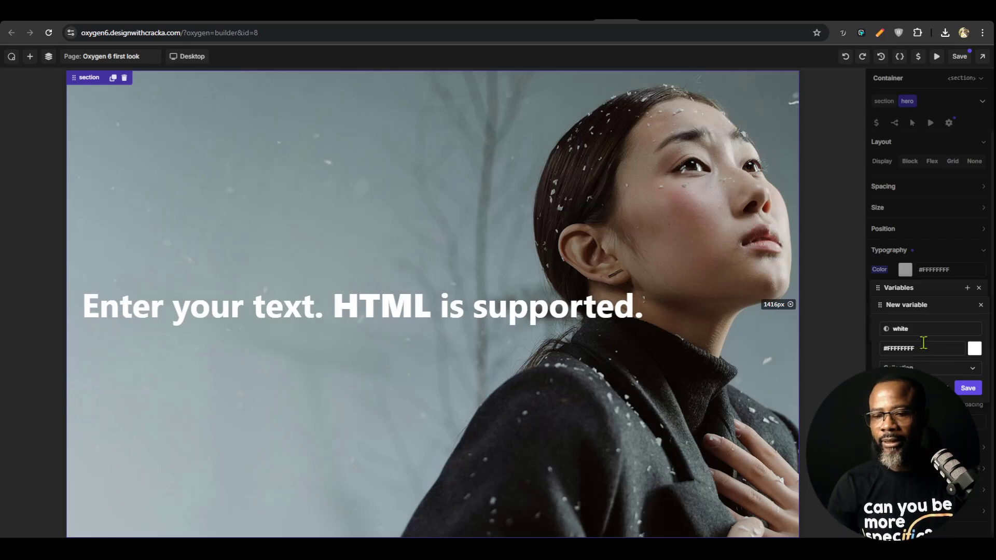
pyautogui.click(968, 388)
# Show the page structure and compare the class styles of the h1 heading with those of its parent section
pyautogui.click(340, 309)
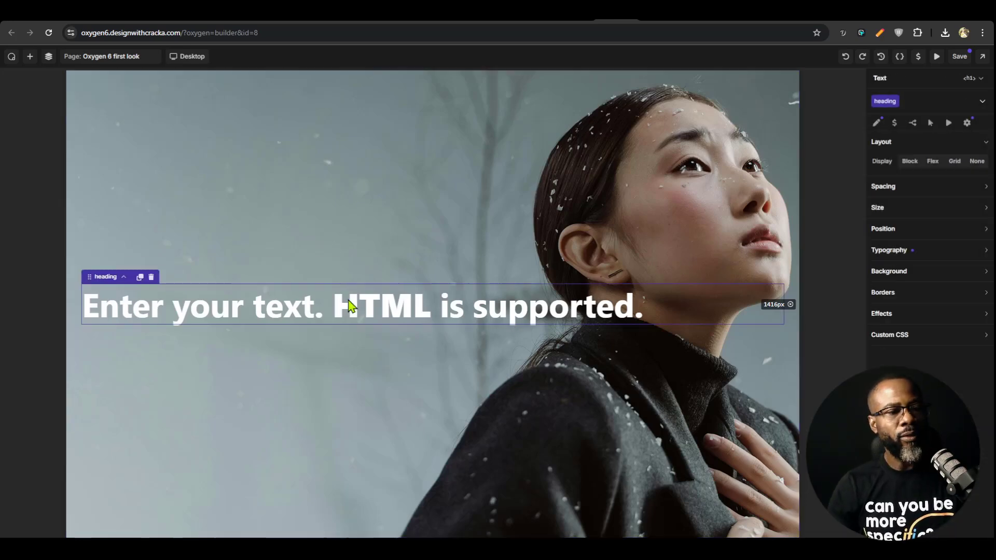
pyautogui.click(579, 204)
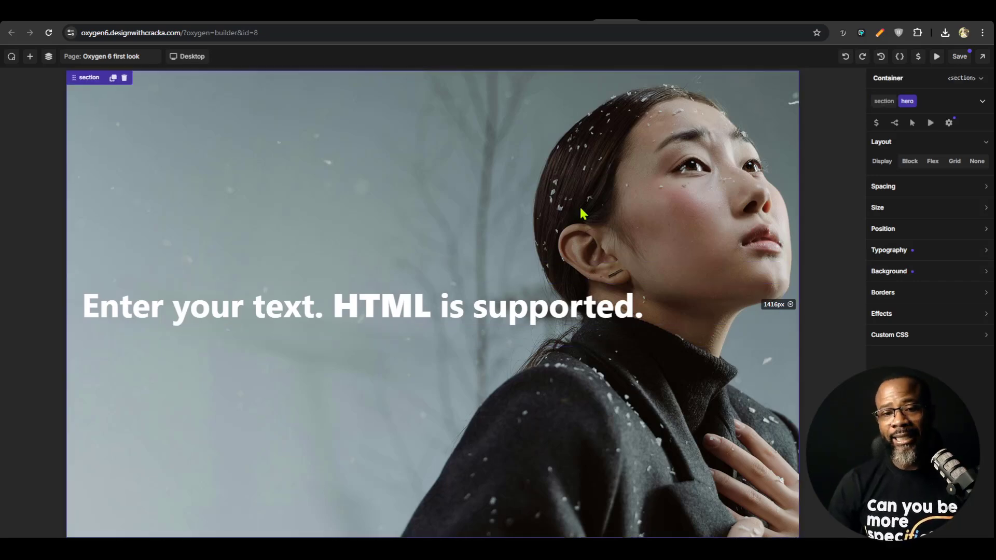
pyautogui.click(562, 312)
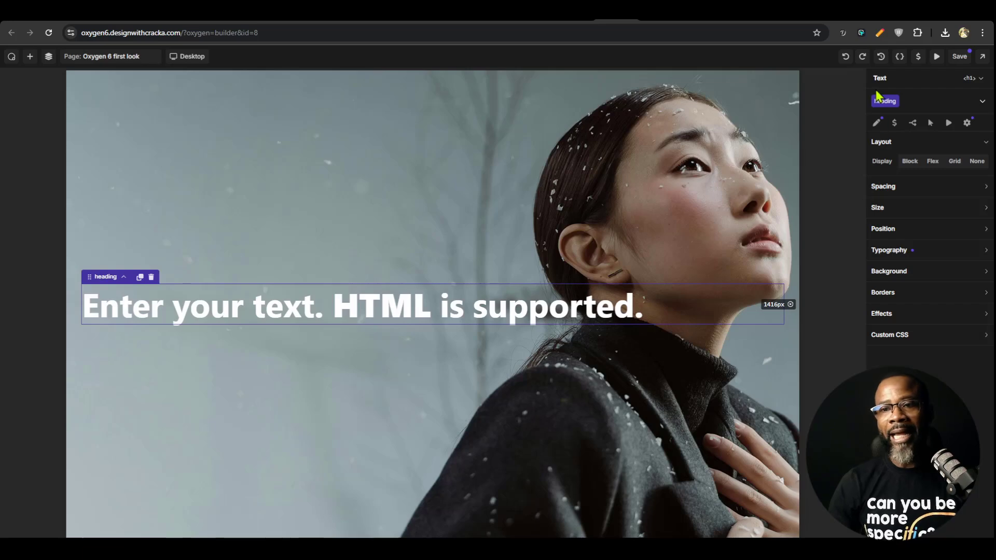
pyautogui.click(49, 56)
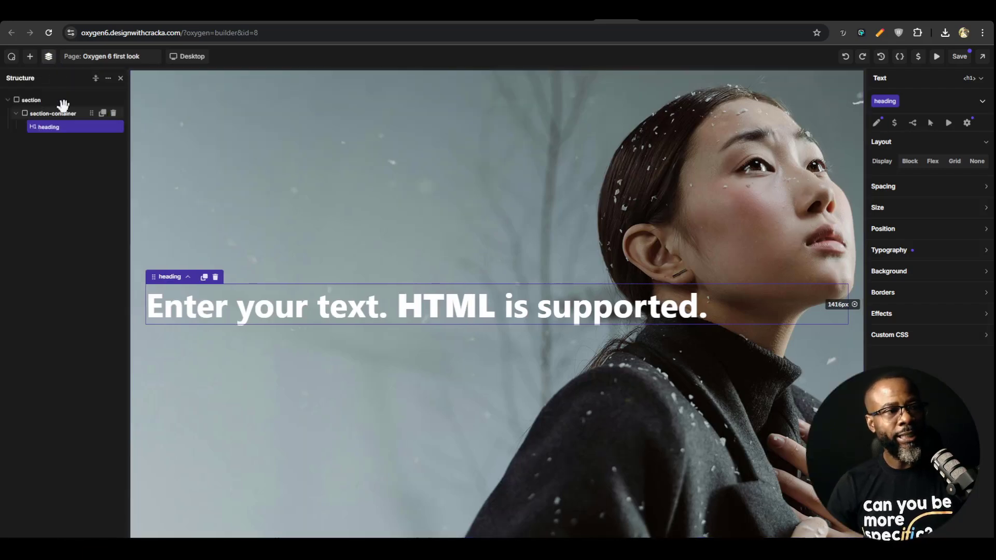
pyautogui.click(39, 100)
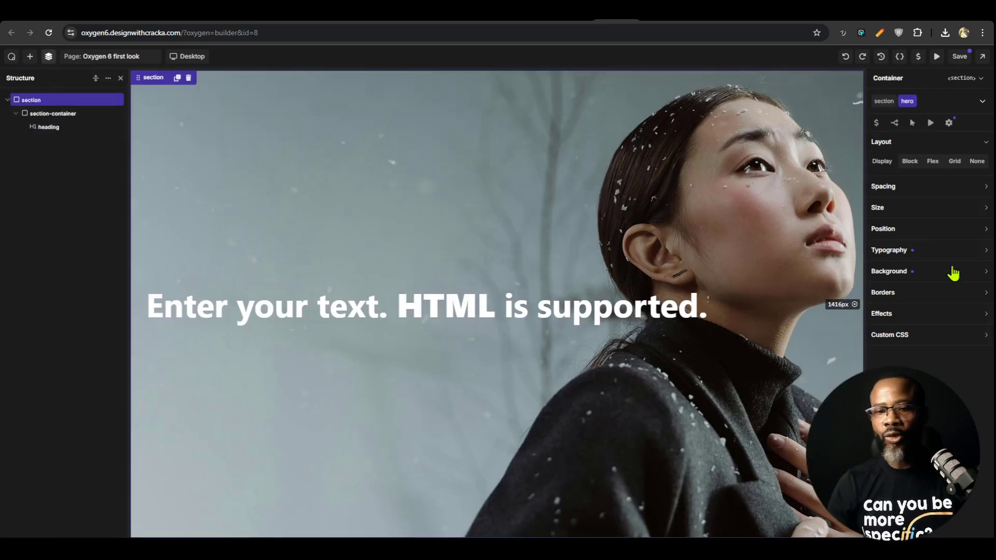
# Copy the hero headline from the Figma design and replace the h1 placeholder text with "Where fashion meets elegance"
pyautogui.click(432, 318)
pyautogui.click(656, 16)
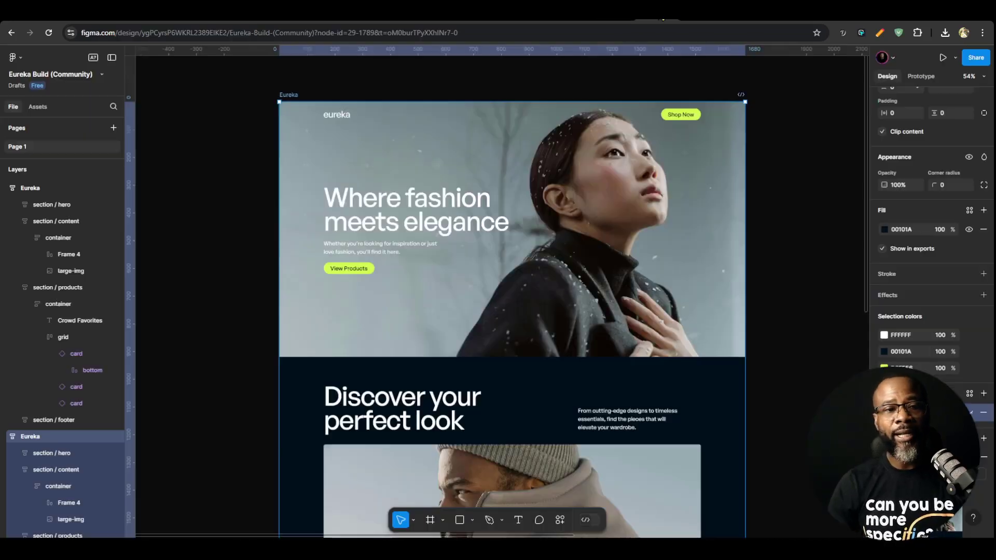
pyautogui.keyDown('ctrl'); pyautogui.click(382, 218); pyautogui.keyUp('ctrl')
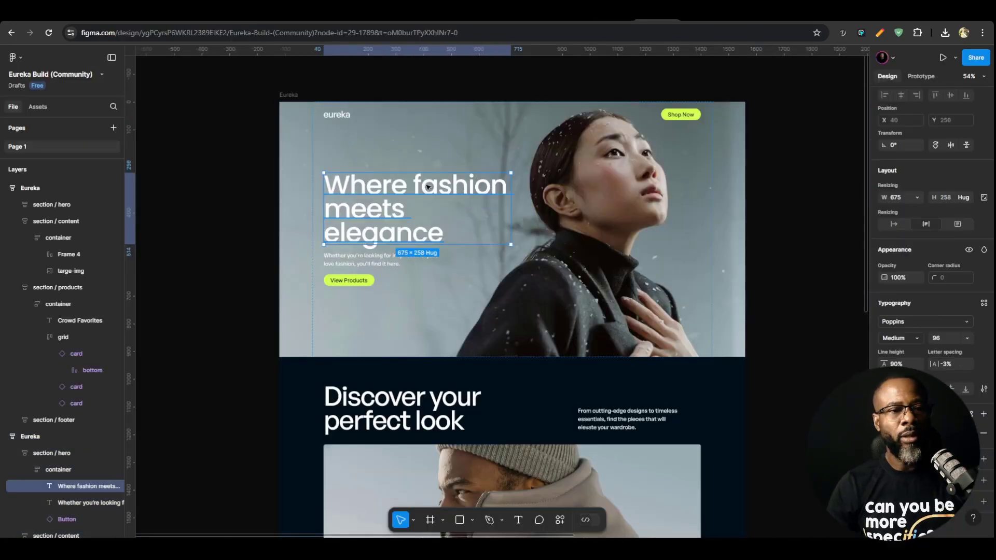
pyautogui.doubleClick(428, 186)
pyautogui.hotkey('ctrl', 'c')
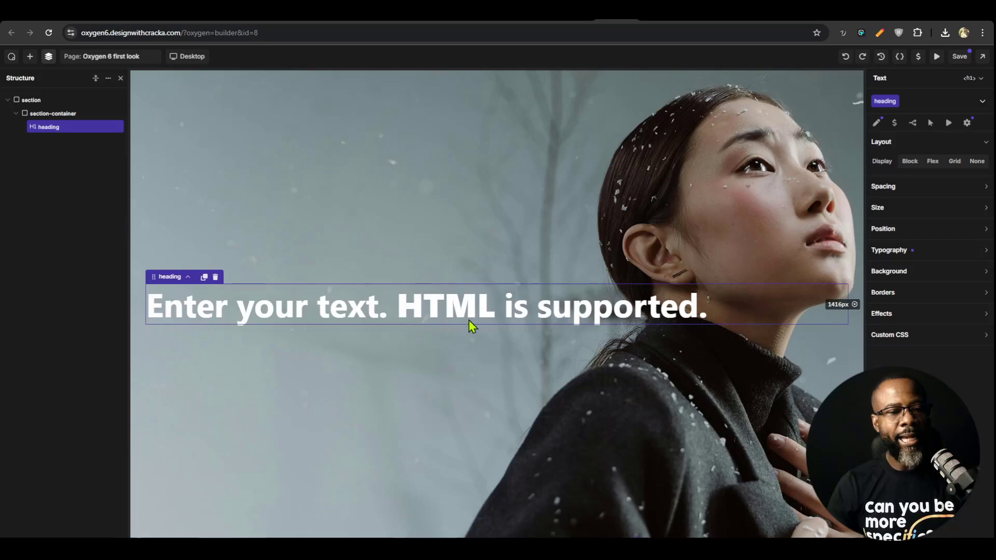
pyautogui.tripleClick(469, 319)
pyautogui.hotkey('ctrl', 'v')
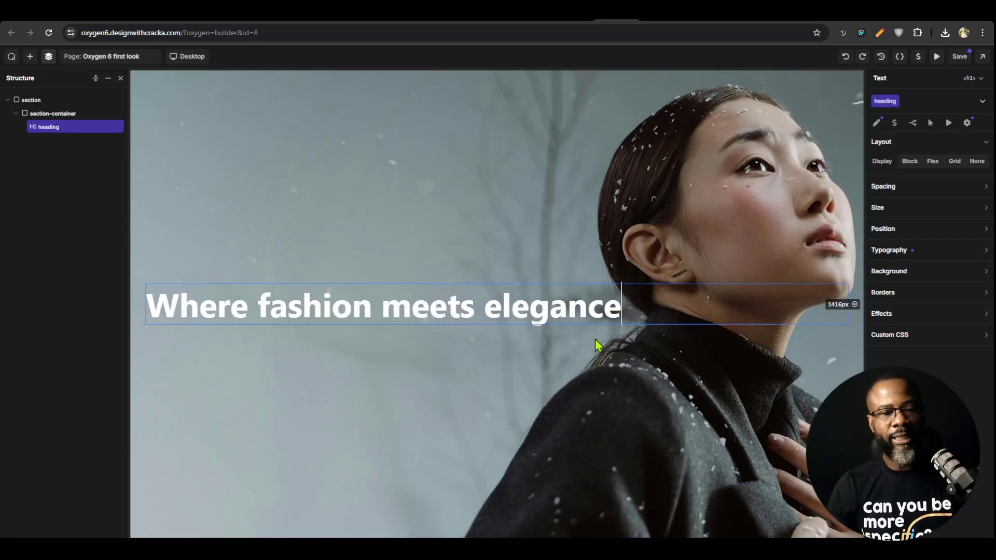
# Set the typography font of the h1's heading class to the Heading family variable
pyautogui.click(439, 210)
pyautogui.click(320, 312)
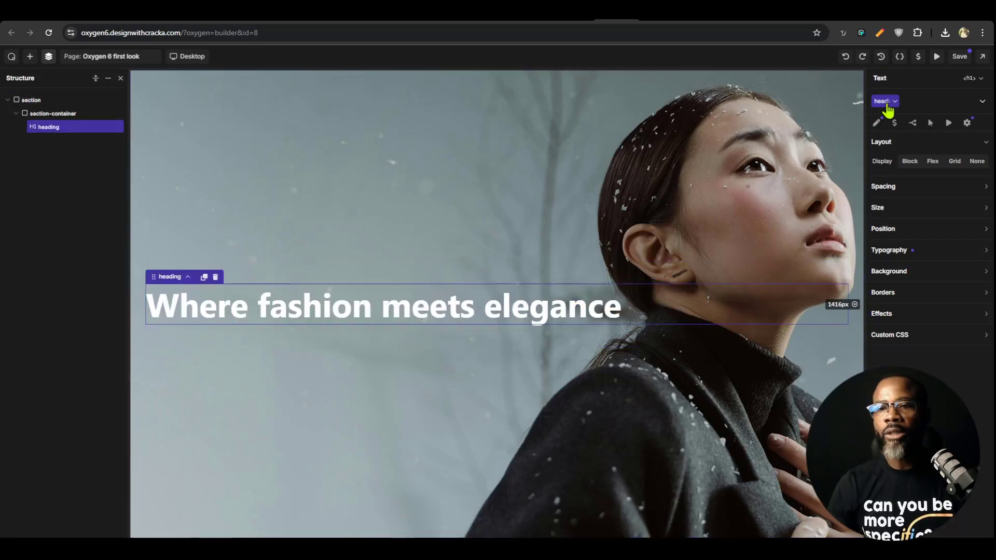
pyautogui.click(926, 254)
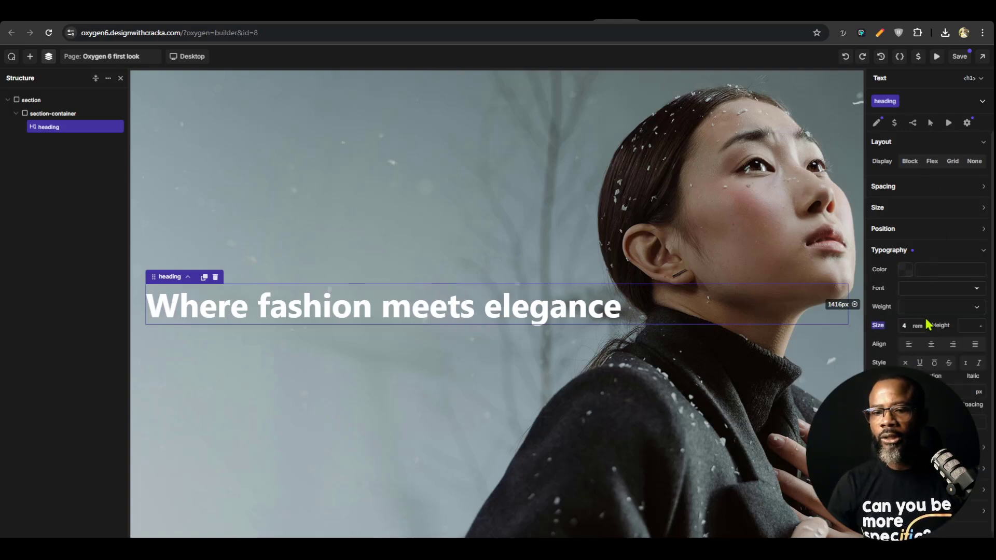
pyautogui.click(945, 288)
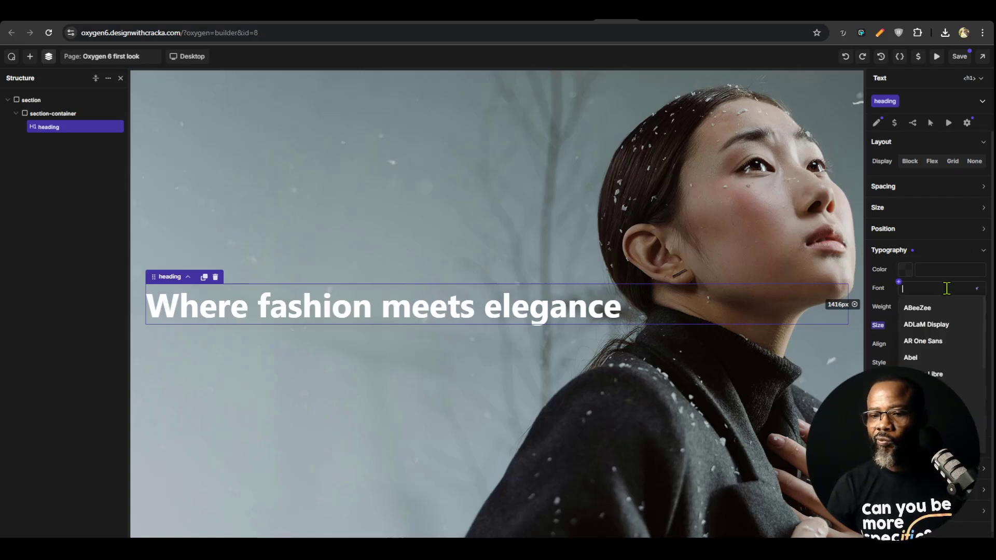
pyautogui.click(905, 286)
pyautogui.click(907, 349)
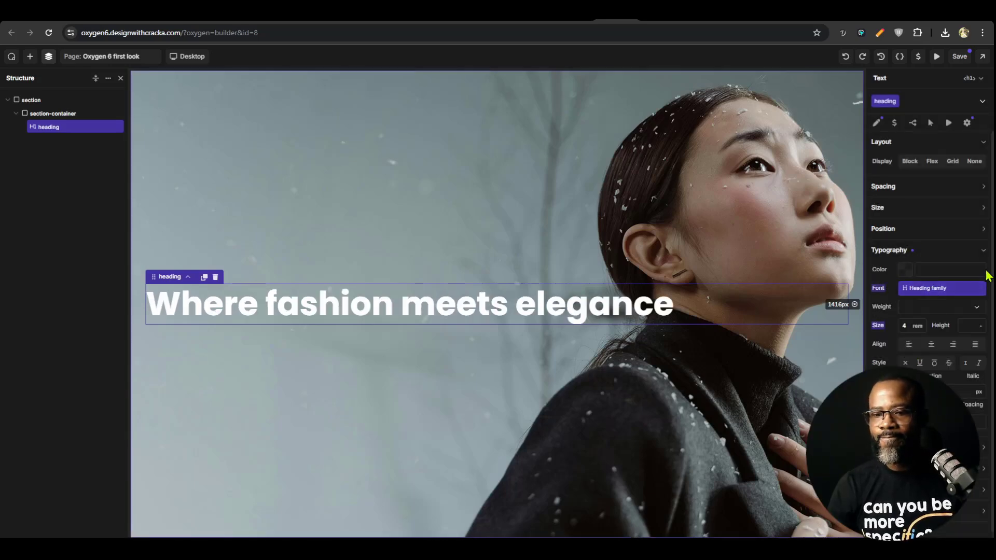
# Try the 400 - Normal font weight on the heading class and settle on 500 - Medium
pyautogui.click(940, 310)
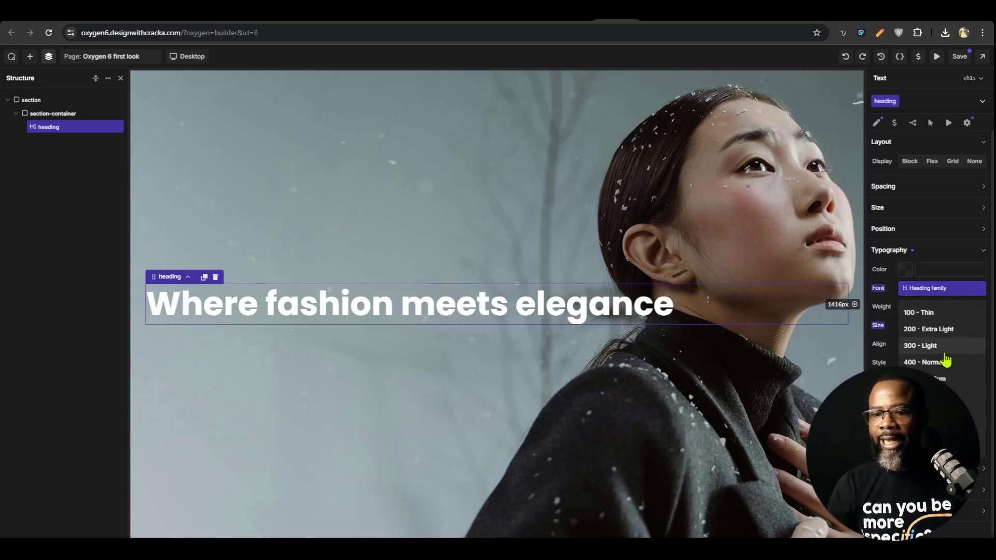
pyautogui.click(945, 361)
pyautogui.click(940, 310)
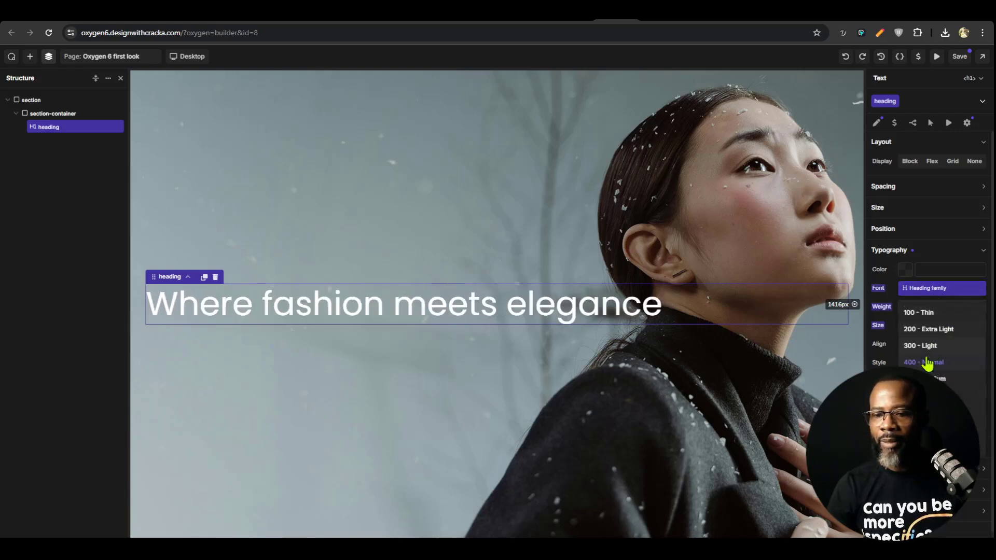
pyautogui.click(928, 379)
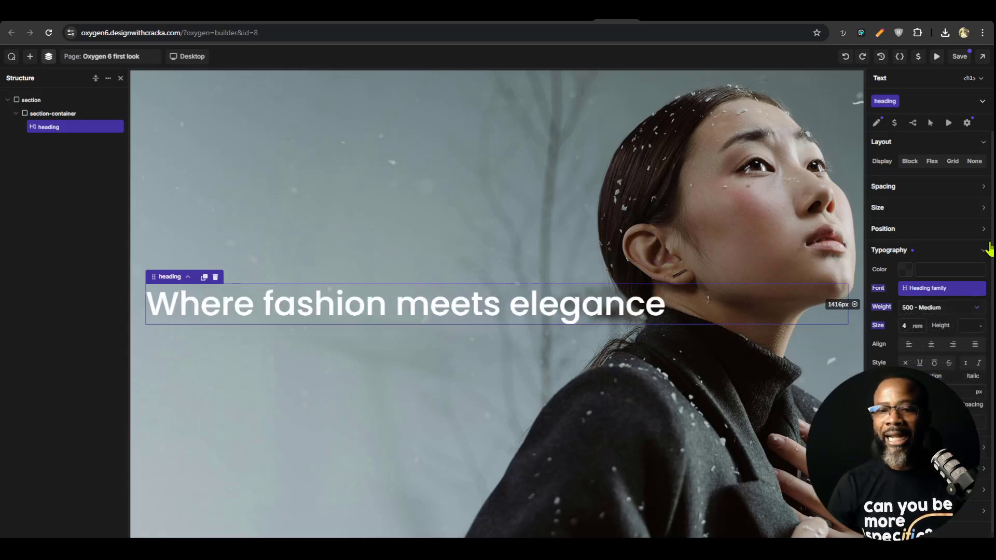
# Limit the heading class's maximum width to 9 em
pyautogui.click(930, 210)
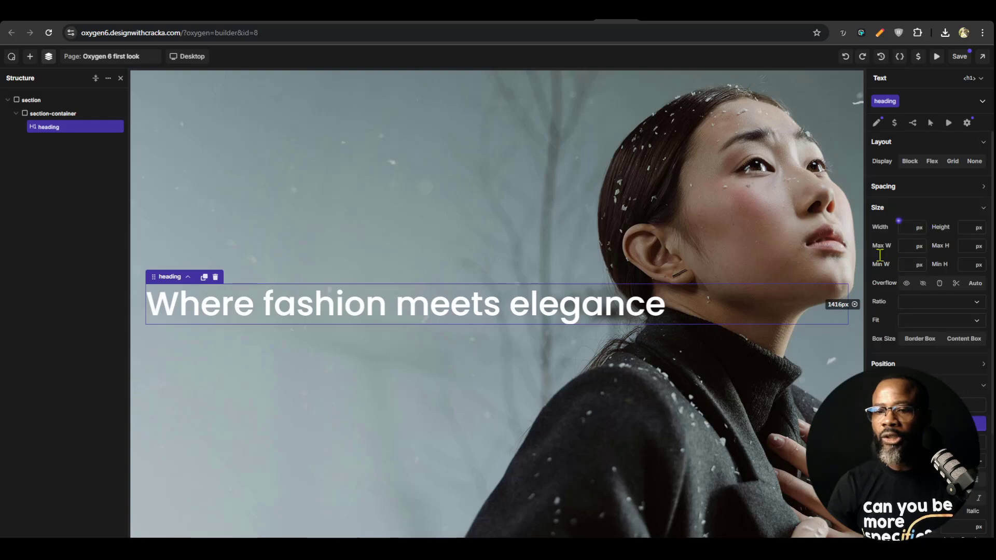
pyautogui.click(906, 244)
pyautogui.write('500')
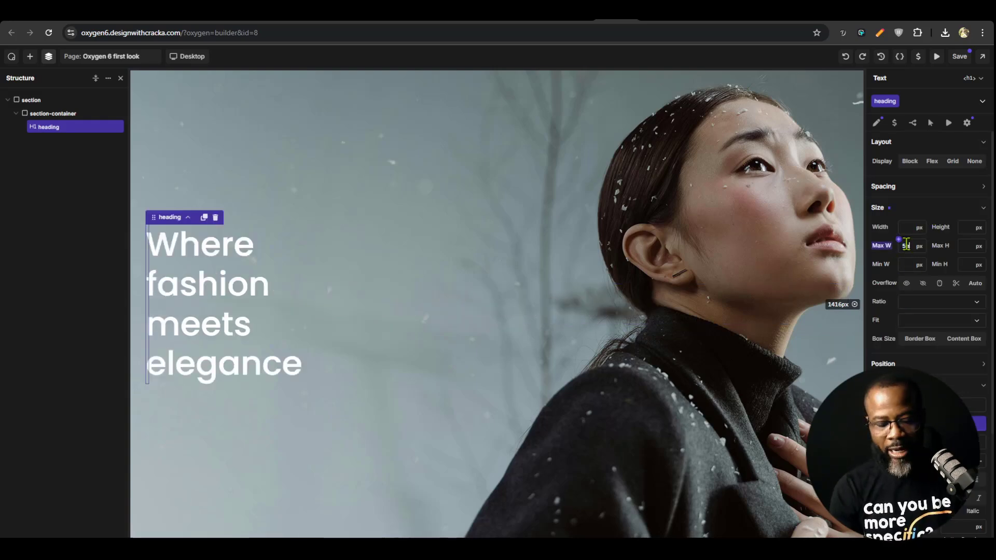
pyautogui.write('m')
pyautogui.press('Up')
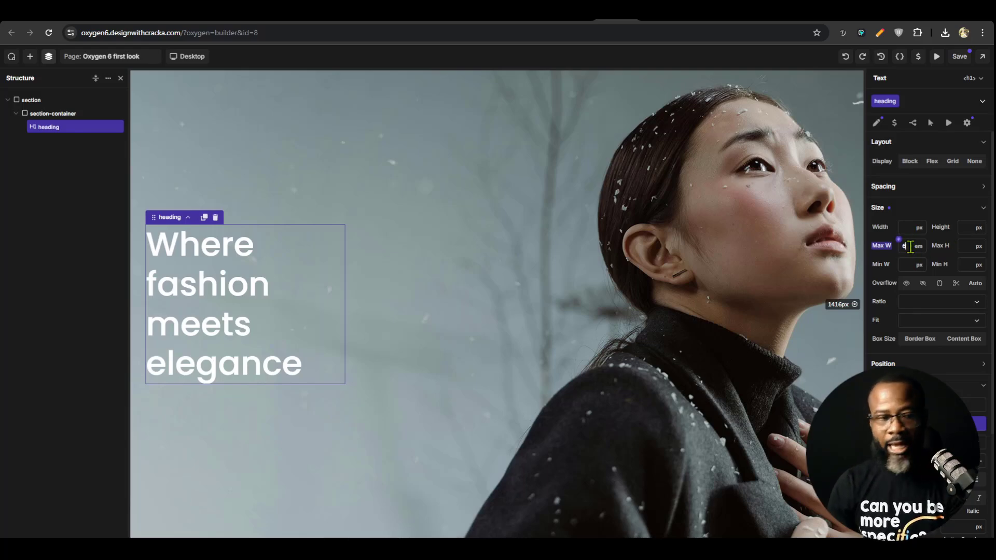
pyautogui.press('Up')
pyautogui.press('Up')
pyautogui.press('Up')
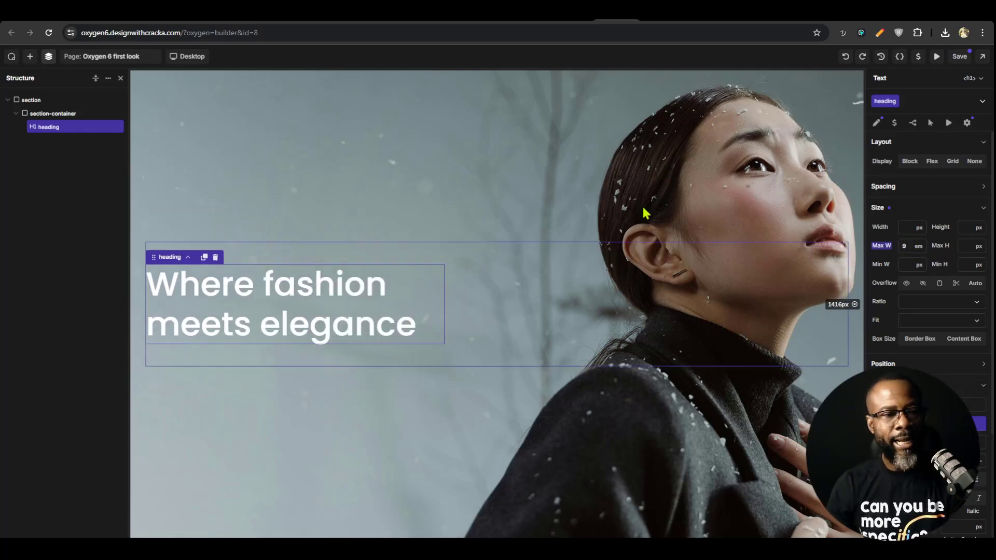
# Compare the line breaks and size of the h1 headline with the hero headline in the Figma design
pyautogui.click(651, 22)
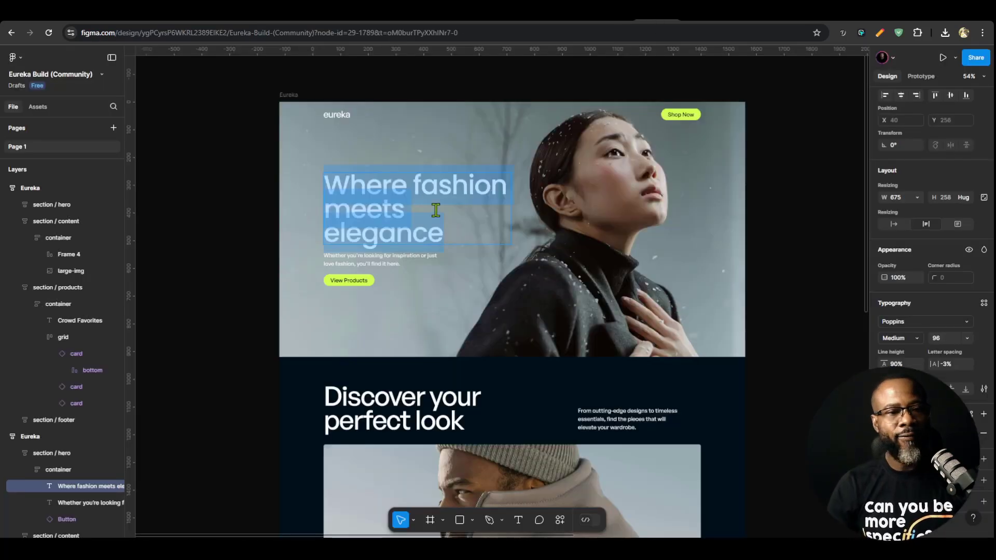
pyautogui.click(622, 21)
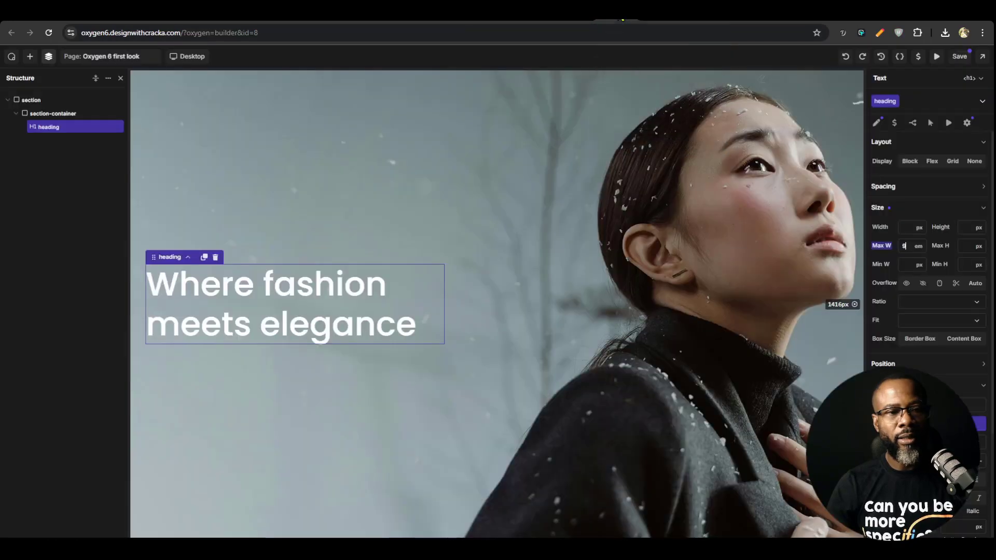
pyautogui.click(602, 333)
pyautogui.click(328, 334)
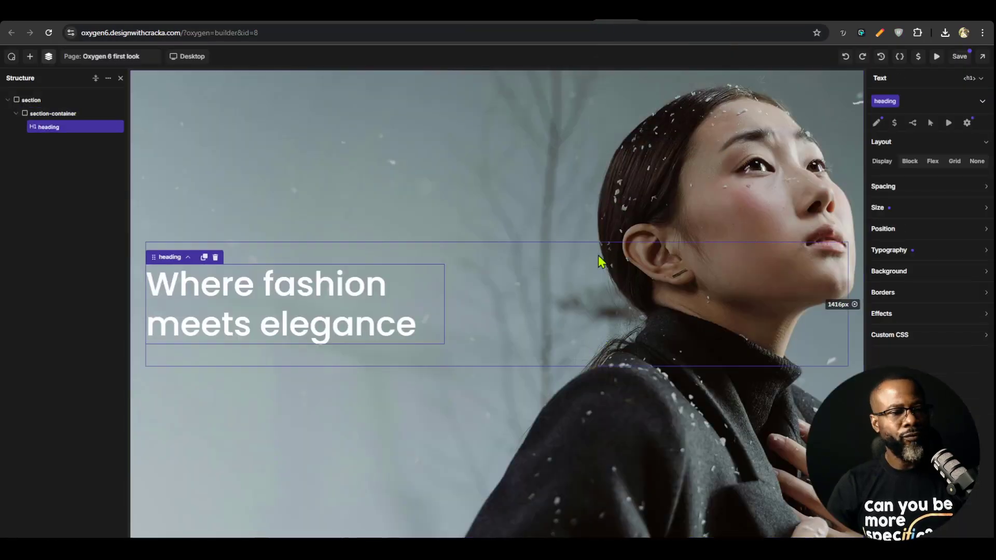
pyautogui.click(624, 21)
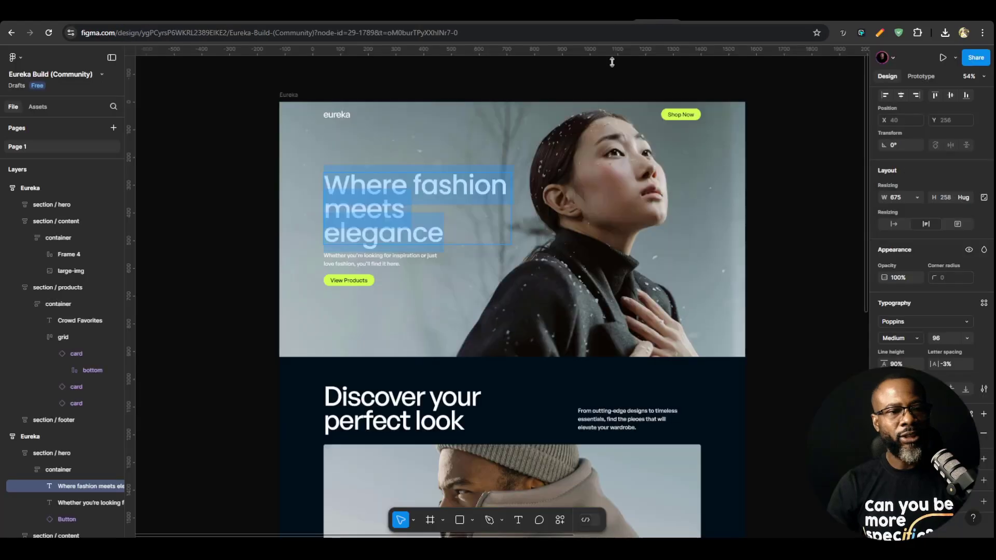
pyautogui.click(411, 215)
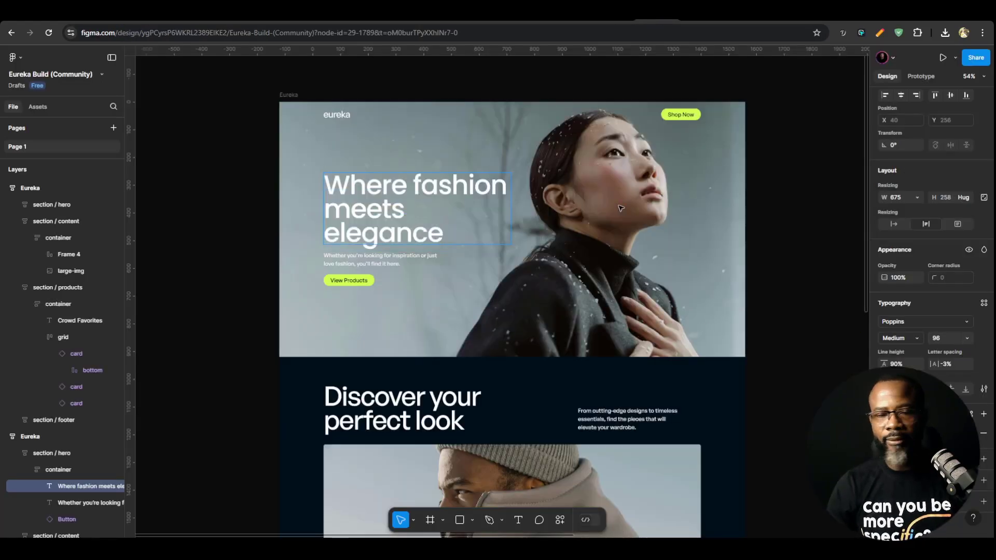
pyautogui.click(618, 17)
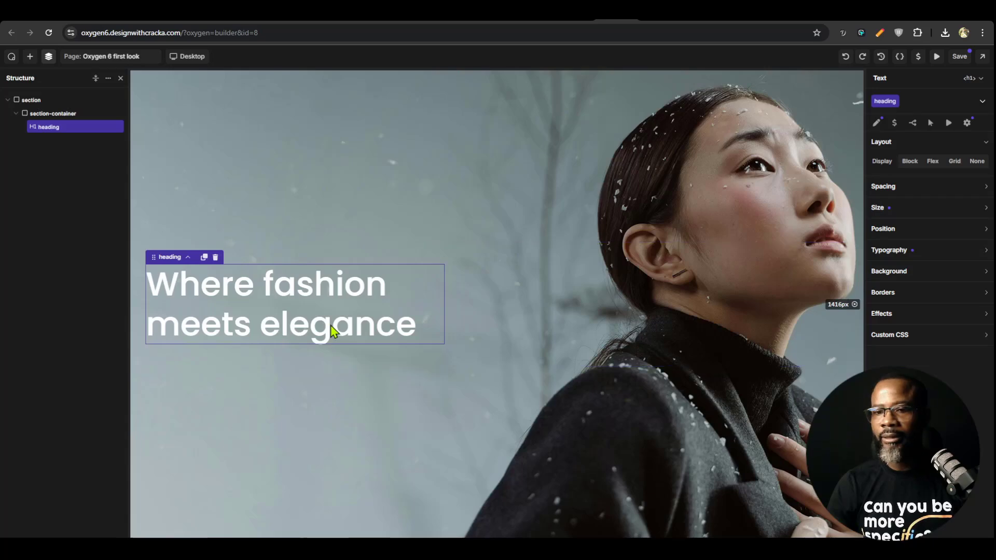
# Set the heading class's font size to 5 rem, and consult the clamp calculator and the Figma hero design
pyautogui.click(926, 255)
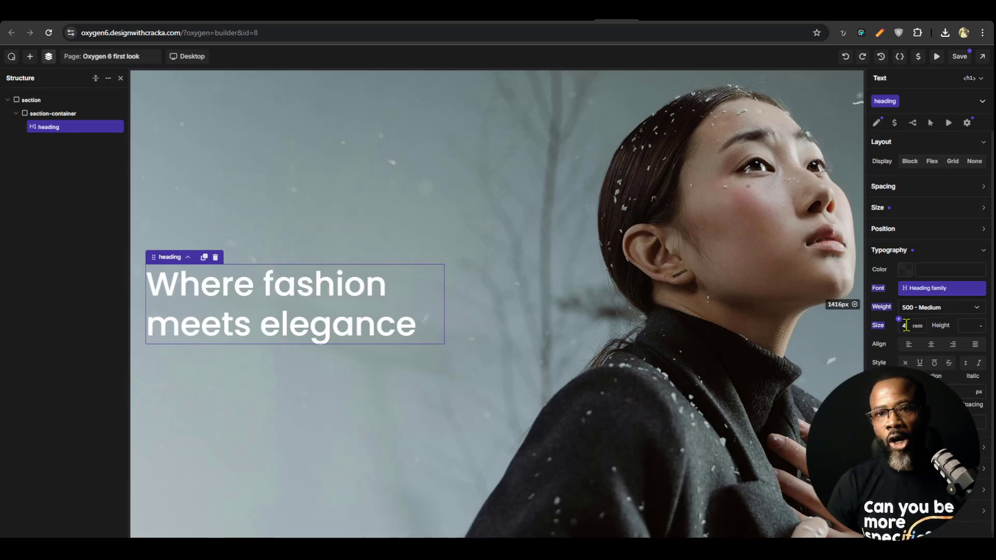
pyautogui.write('5')
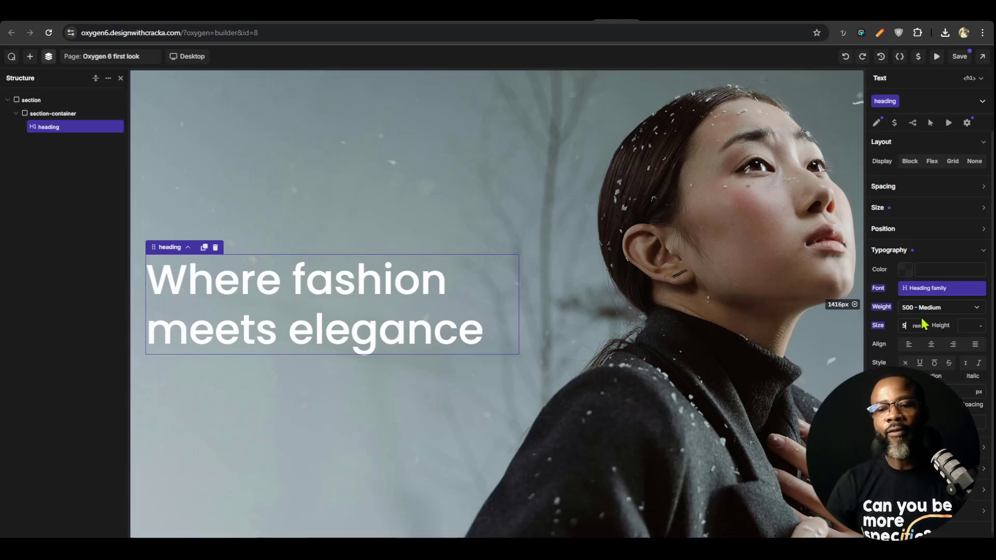
pyautogui.click(700, 20)
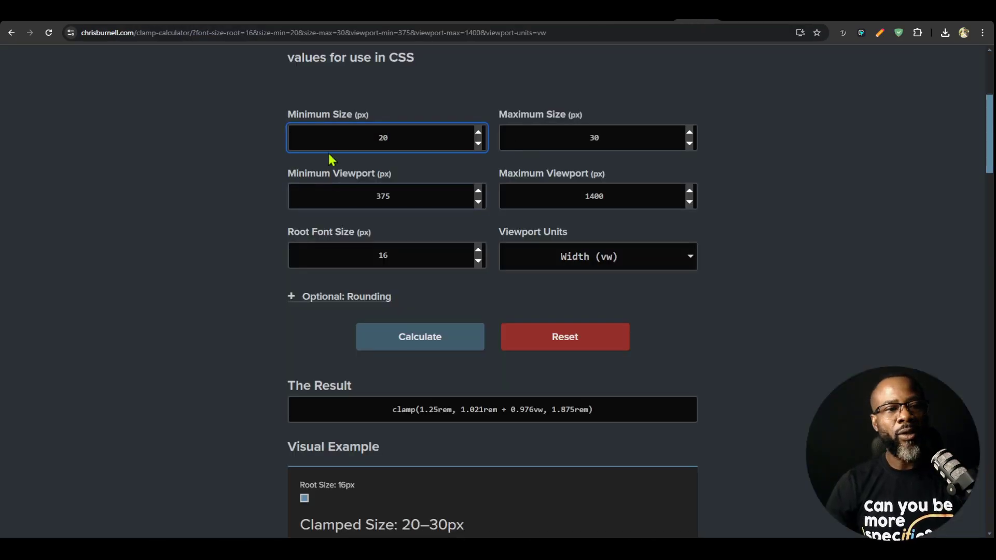
pyautogui.click(639, 22)
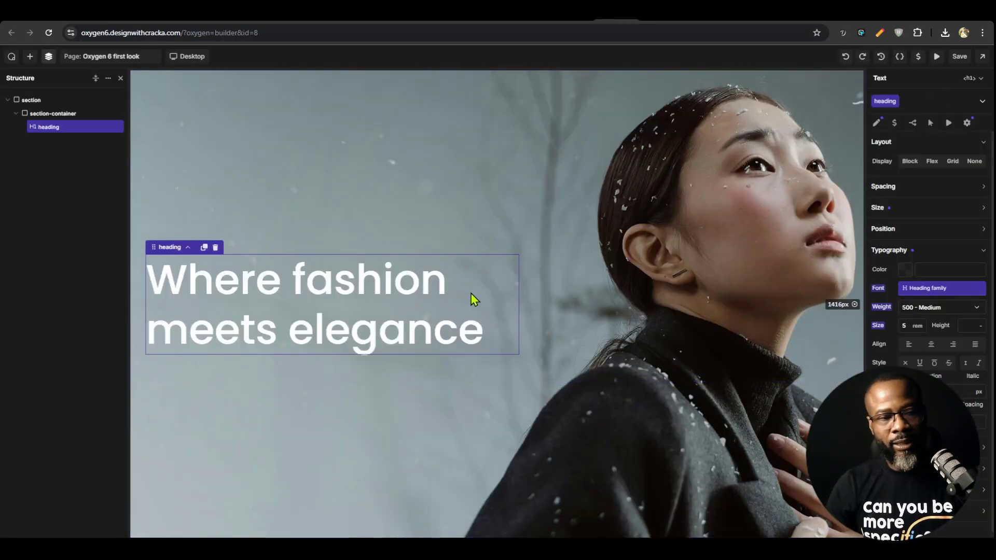
pyautogui.click(657, 19)
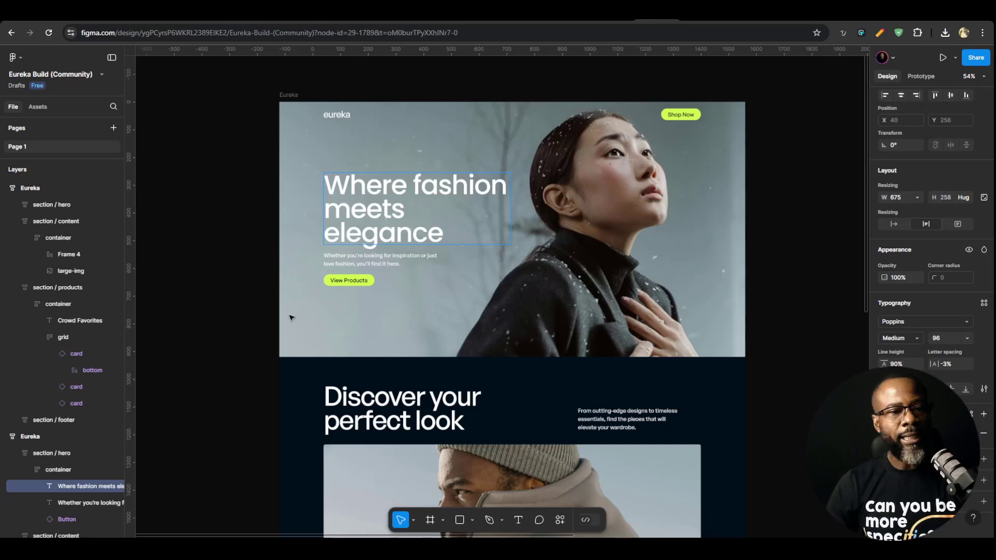
pyautogui.click(617, 22)
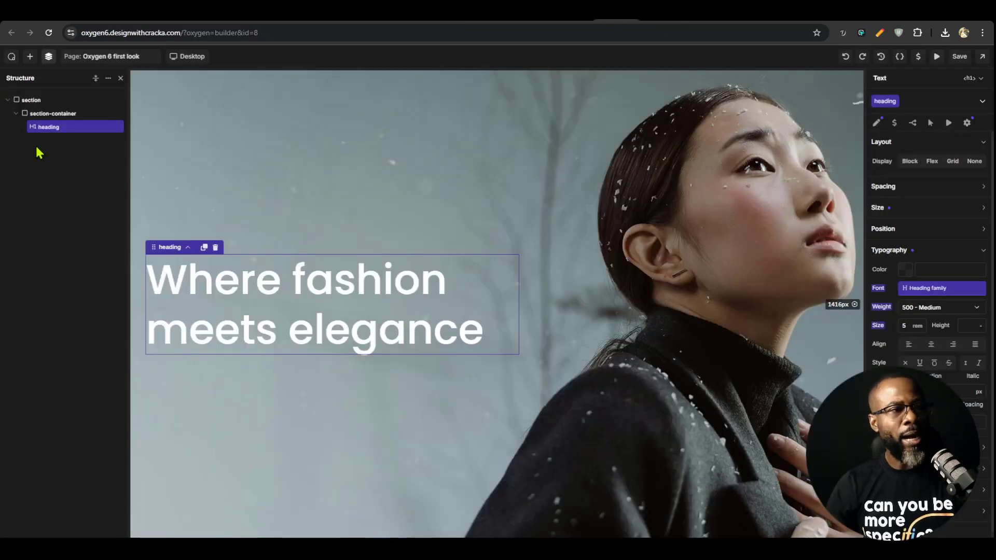
# Add a Text element and a Text Link element below the h1 heading in the hero section
pyautogui.click(30, 56)
pyautogui.click(40, 213)
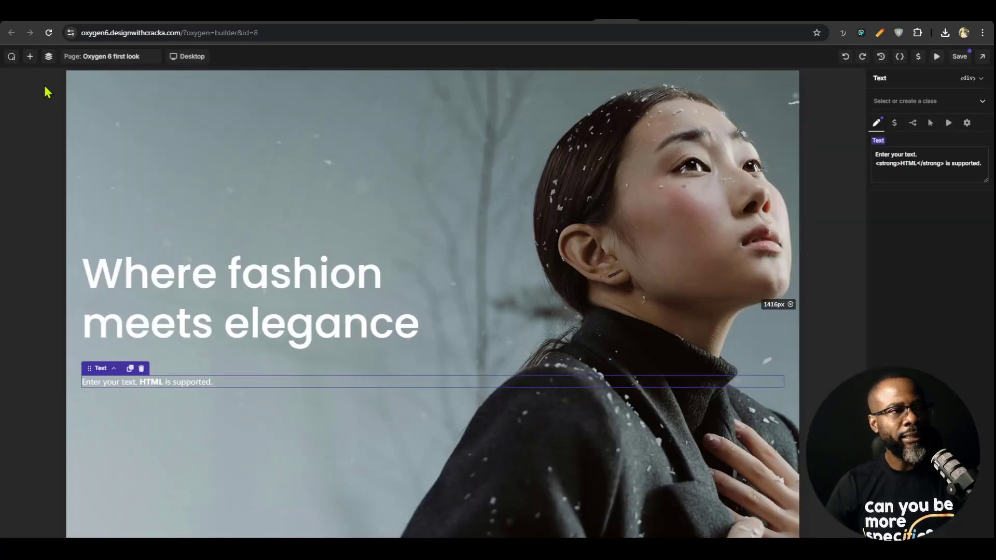
pyautogui.click(29, 56)
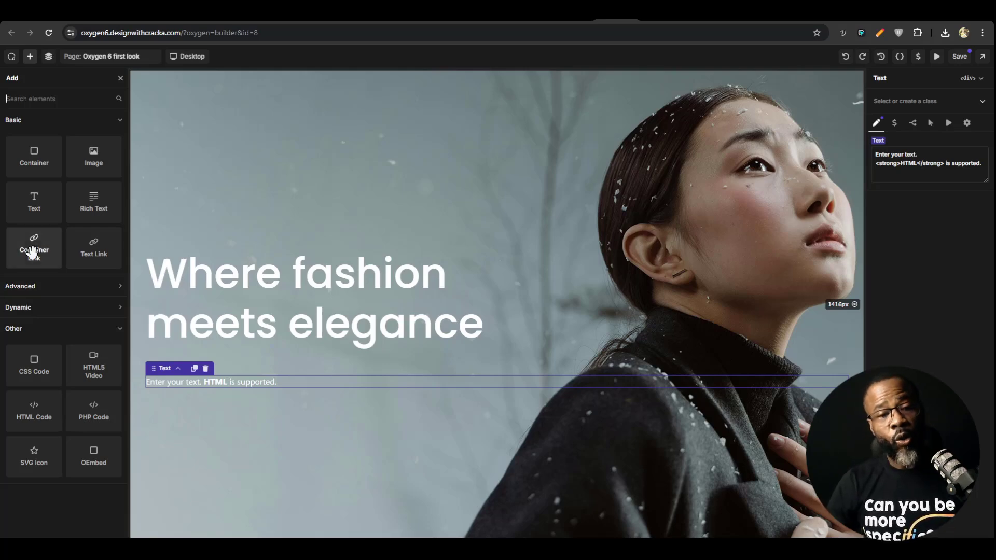
pyautogui.click(82, 250)
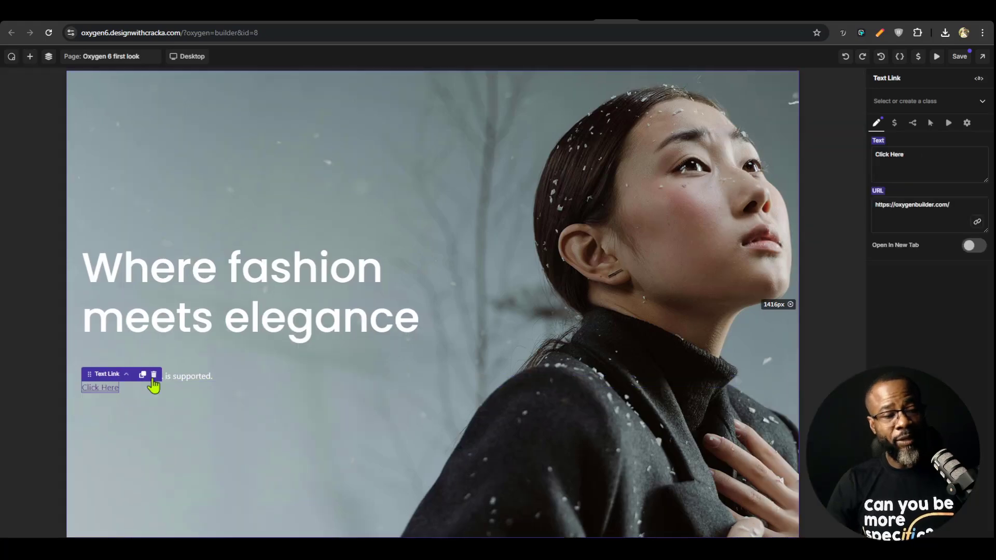
# Create a class named button on the text link, remove its underline decoration, and check the Figma design's button
pyautogui.click(916, 99)
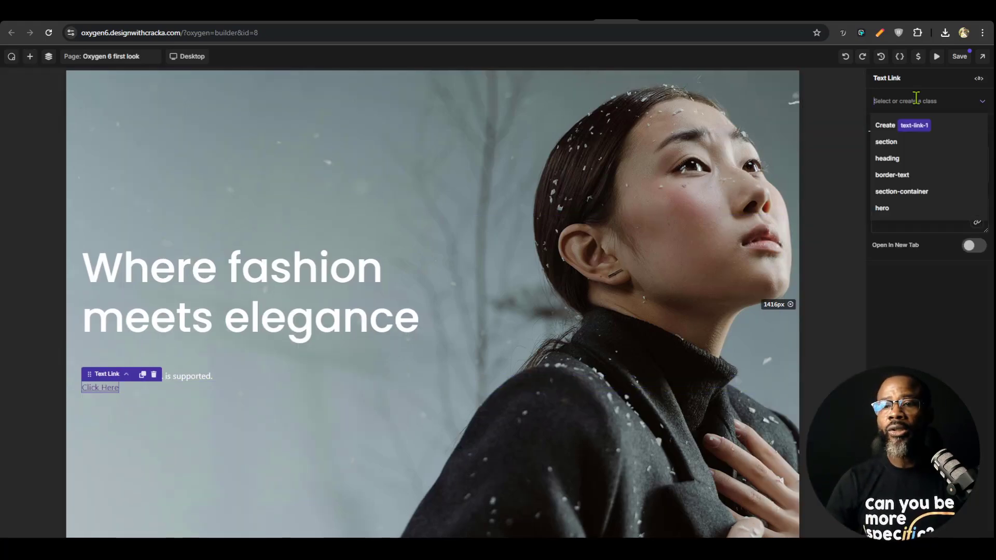
pyautogui.write('button')
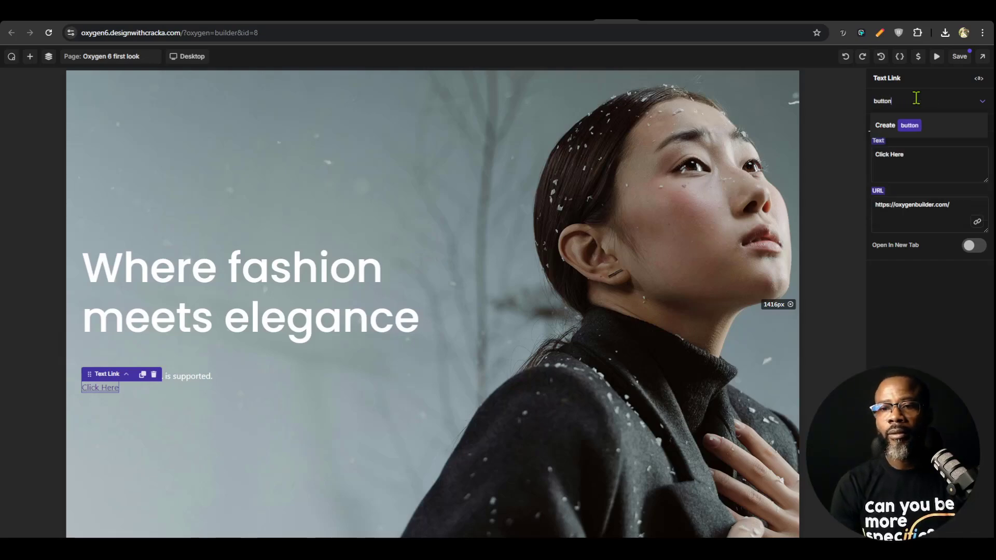
pyautogui.press('Return')
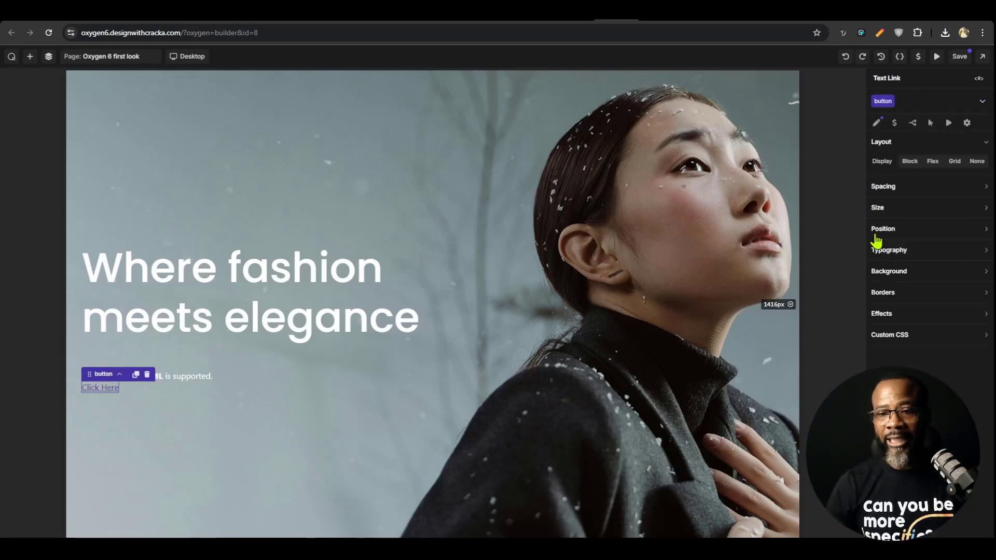
pyautogui.click(927, 254)
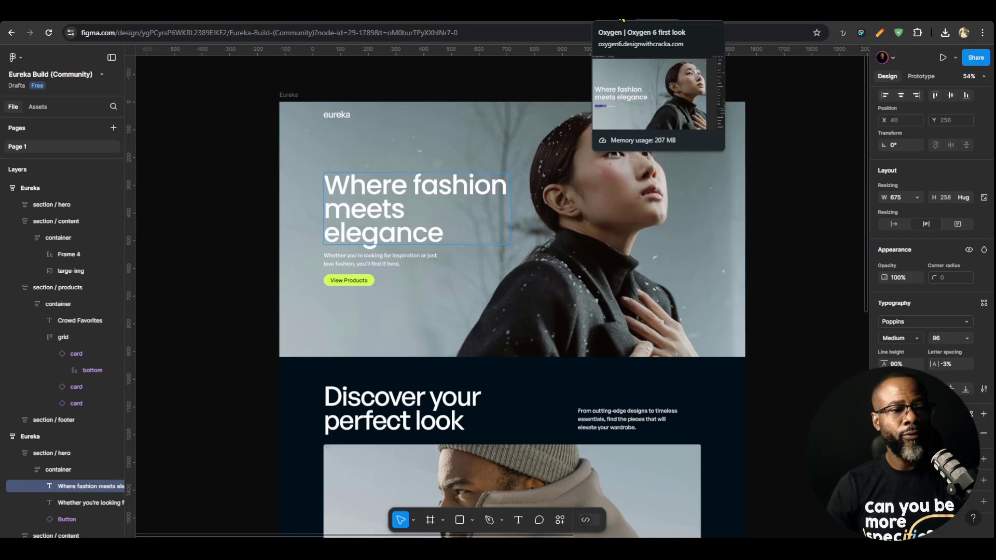
pyautogui.click(622, 19)
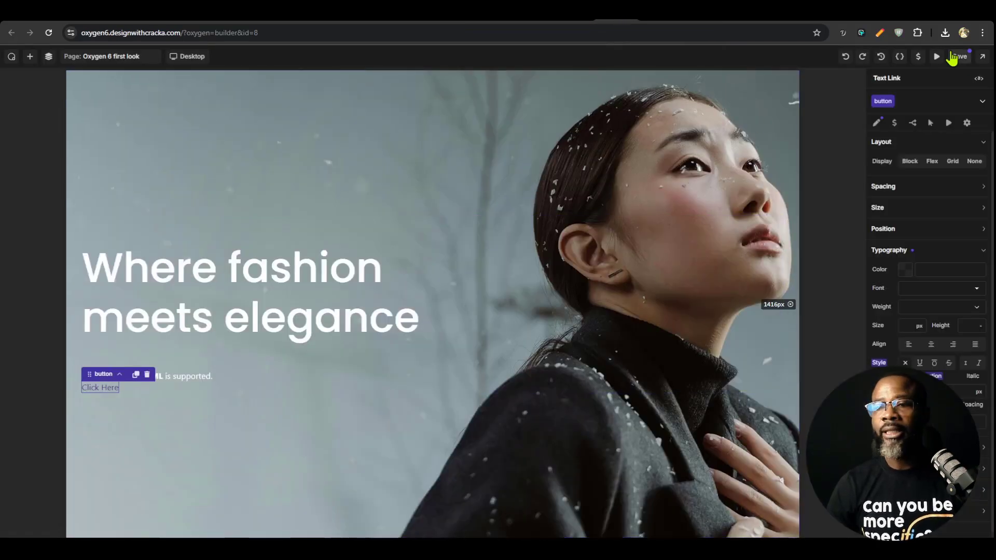
# Rename the text link's button class to button-pry
pyautogui.click(891, 106)
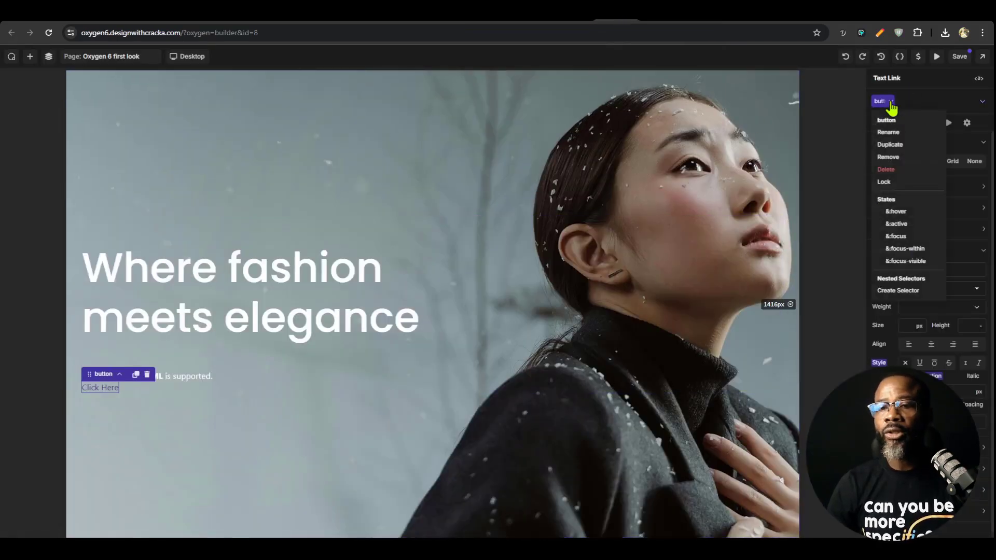
pyautogui.click(900, 139)
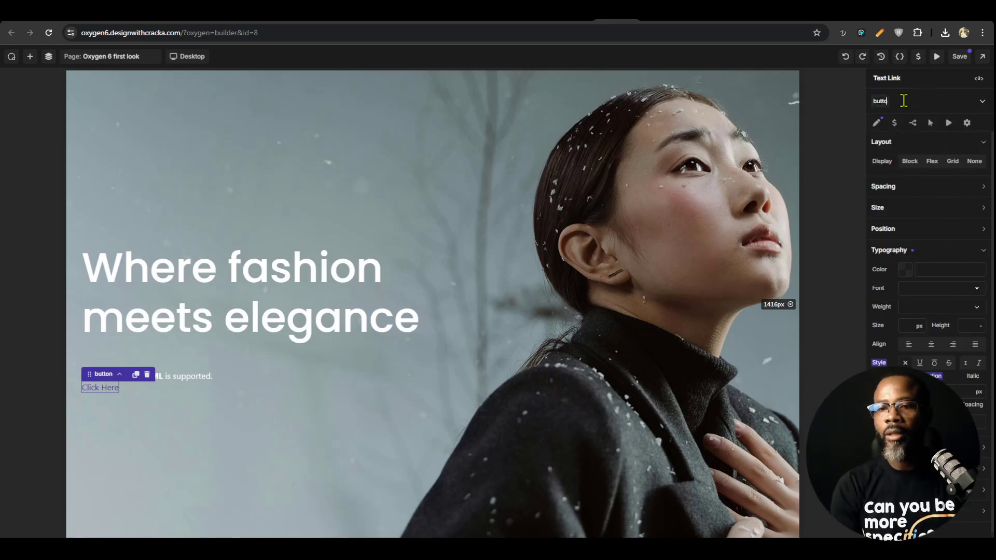
pyautogui.press('Return')
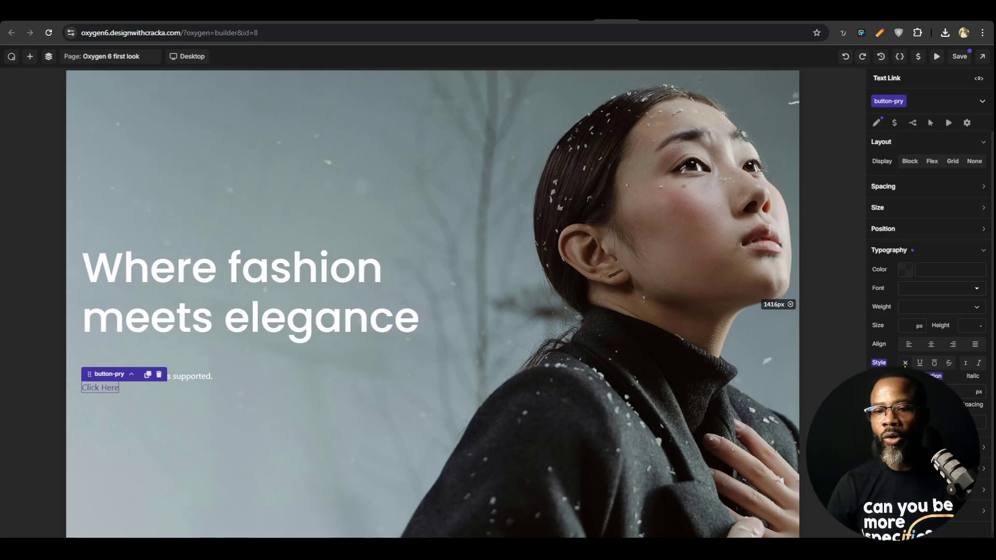
pyautogui.click(929, 254)
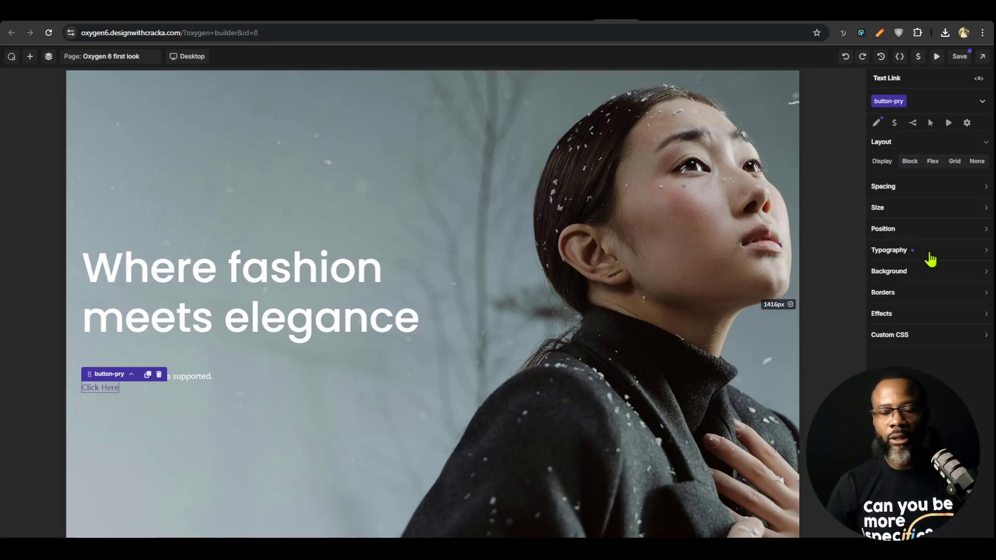
# Set the text color of the button-pry class to black, #000000FF
pyautogui.click(658, 13)
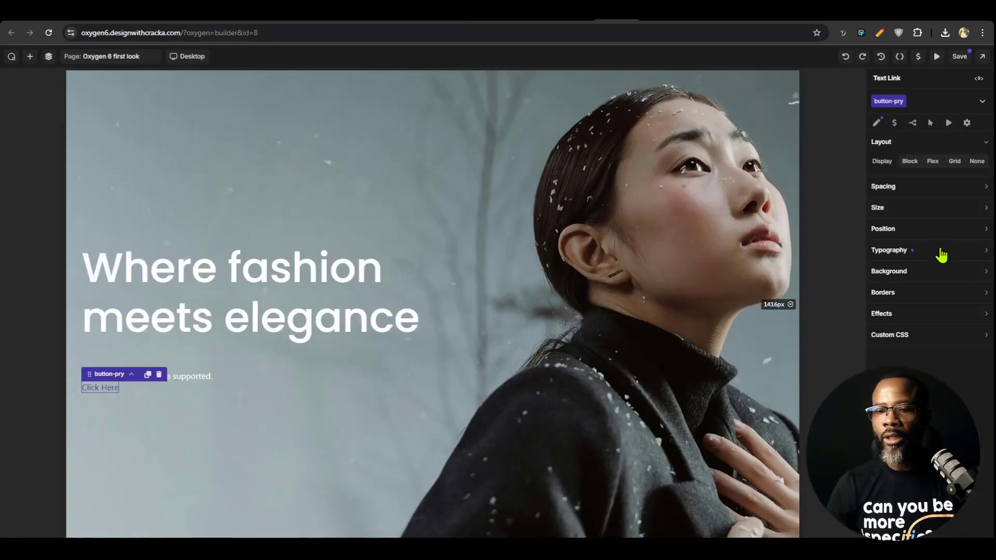
pyautogui.click(941, 254)
pyautogui.click(906, 272)
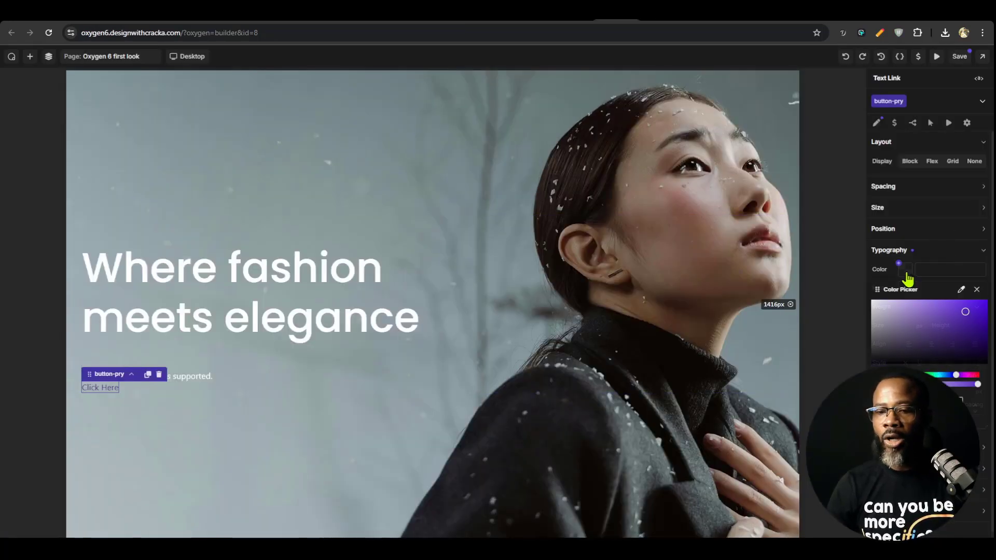
pyautogui.click(909, 362)
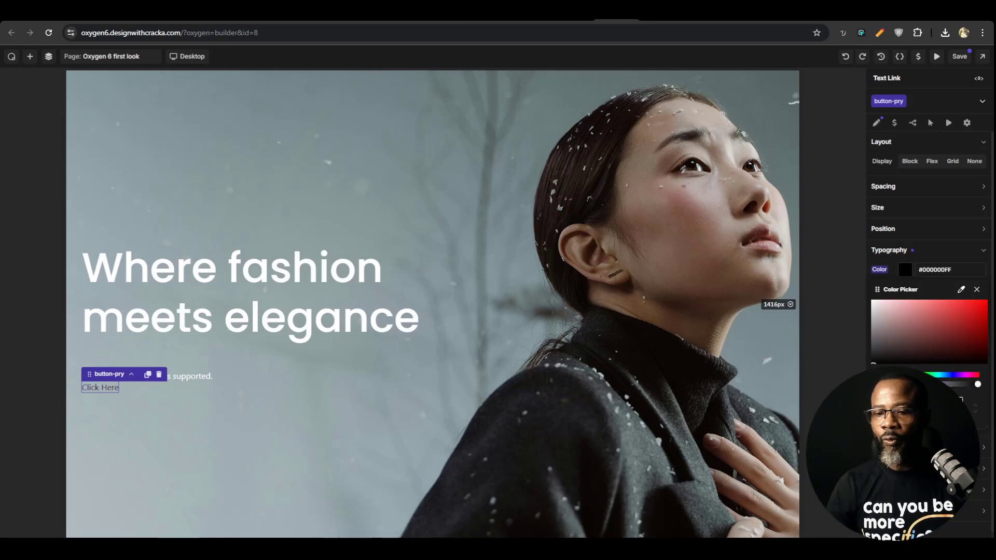
pyautogui.click(905, 270)
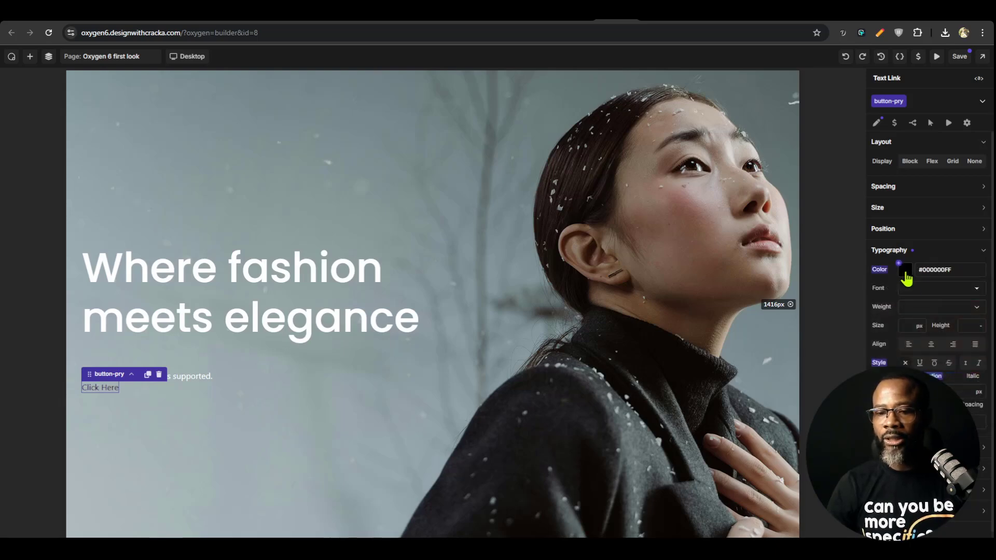
# Create a color variable named black from the button-pry text color and apply it there
pyautogui.click(910, 279)
pyautogui.click(899, 263)
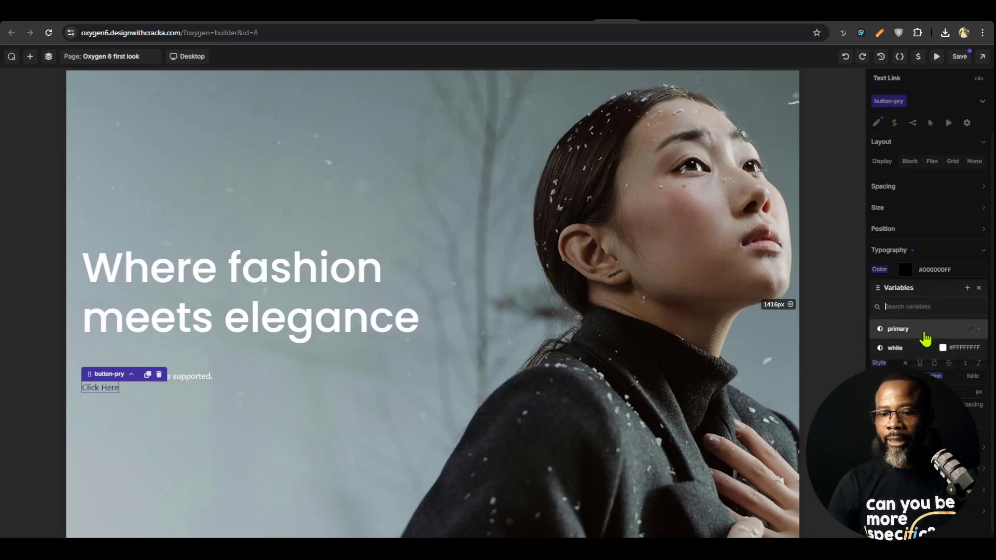
pyautogui.click(968, 288)
pyautogui.write('bl')
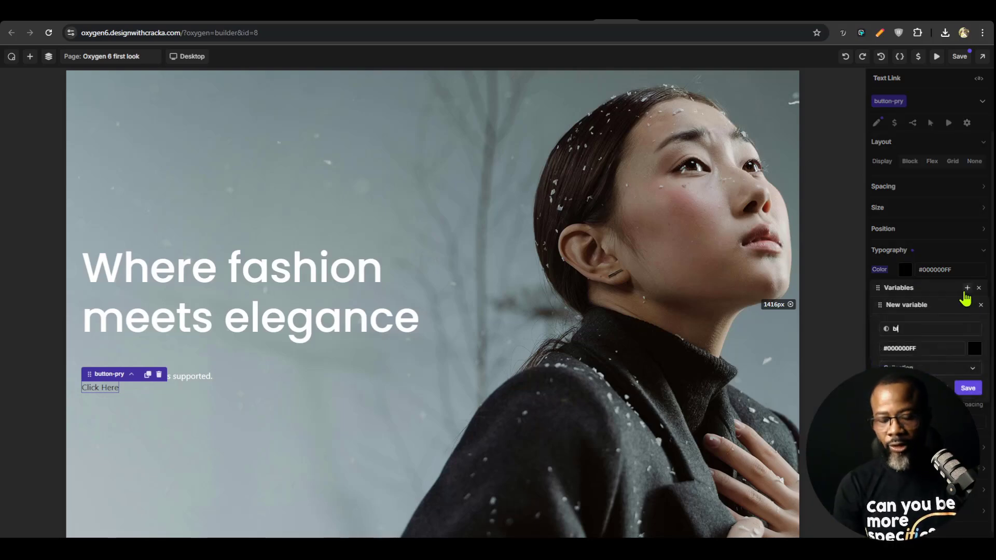
pyautogui.write('ack')
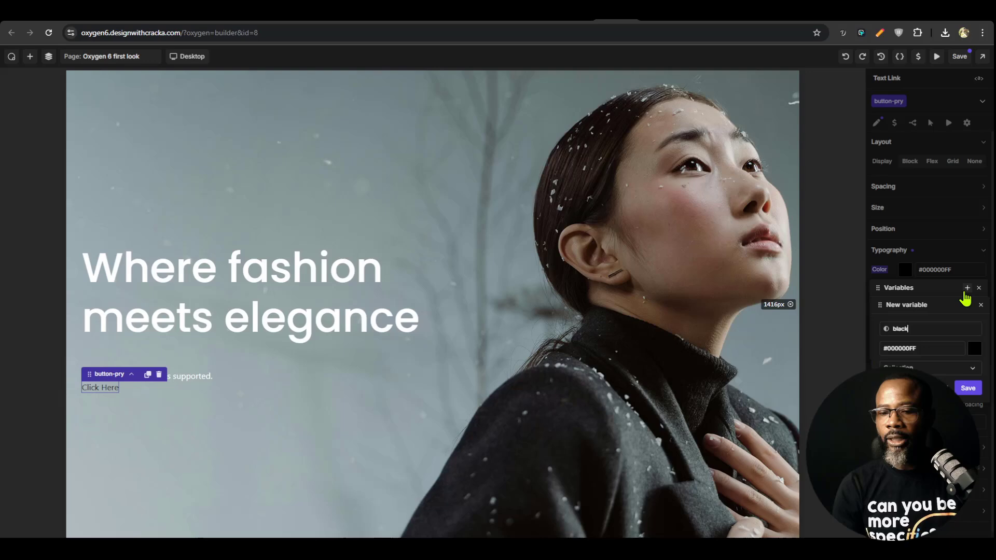
pyautogui.click(936, 348)
pyautogui.press('BackSpace')
pyautogui.press('BackSpace')
pyautogui.press('BackSpace')
pyautogui.press('BackSpace')
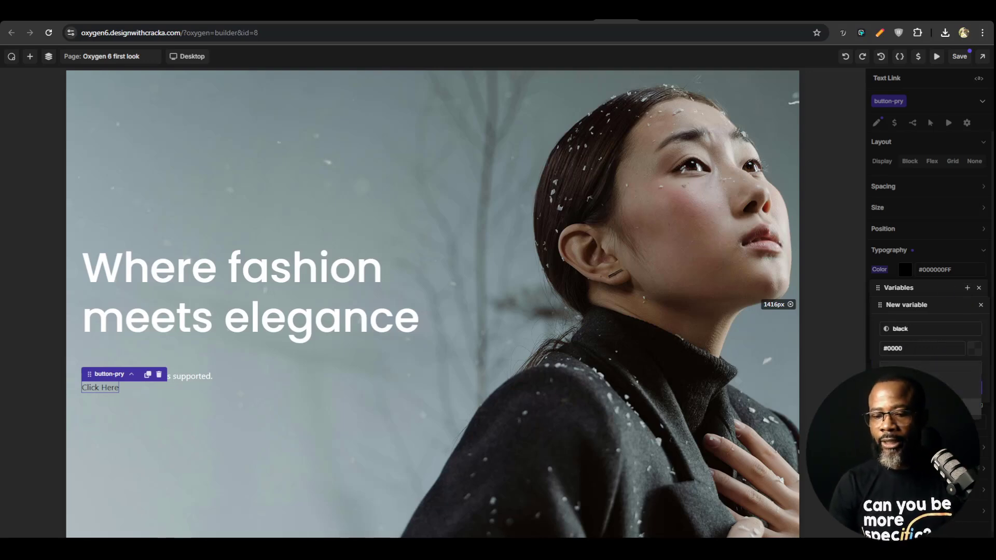
pyautogui.click(968, 388)
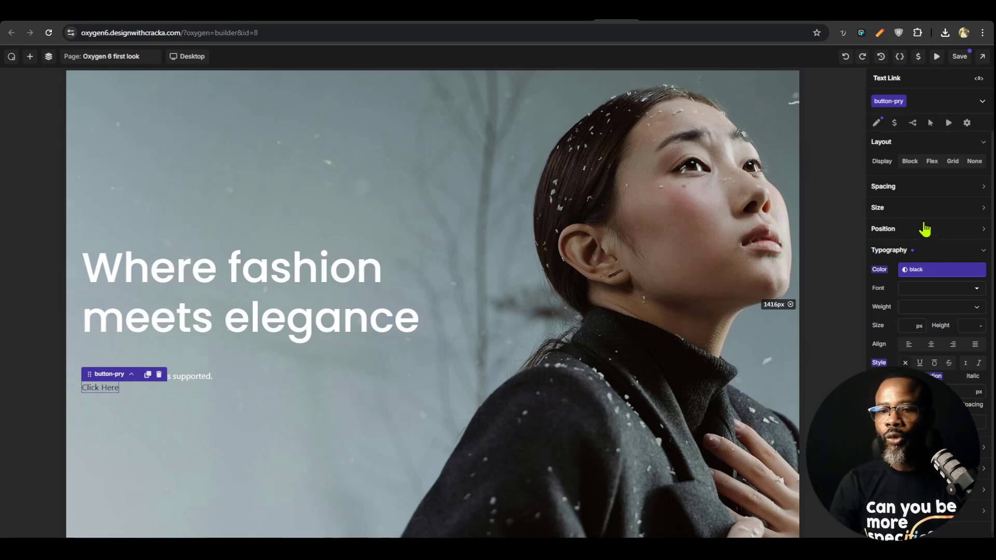
# Create a color variable named pry using the green of the Figma View Products button, and apply it as the button-pry background
pyautogui.click(936, 257)
pyautogui.click(913, 271)
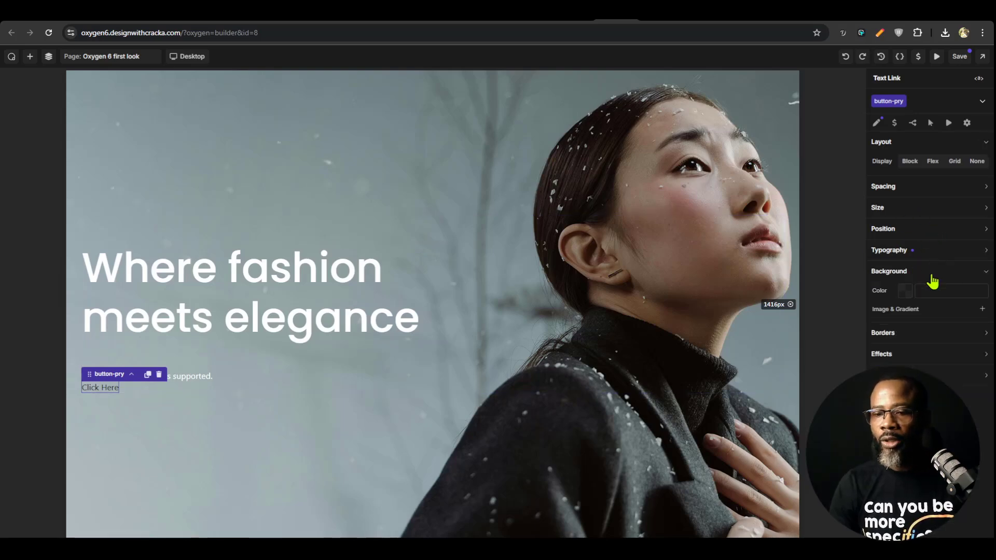
pyautogui.click(905, 292)
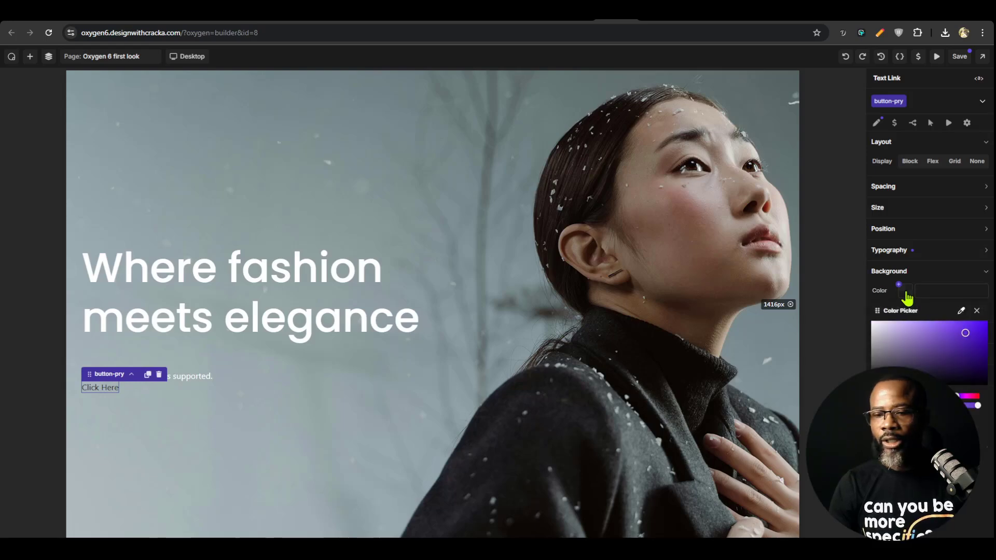
pyautogui.click(899, 285)
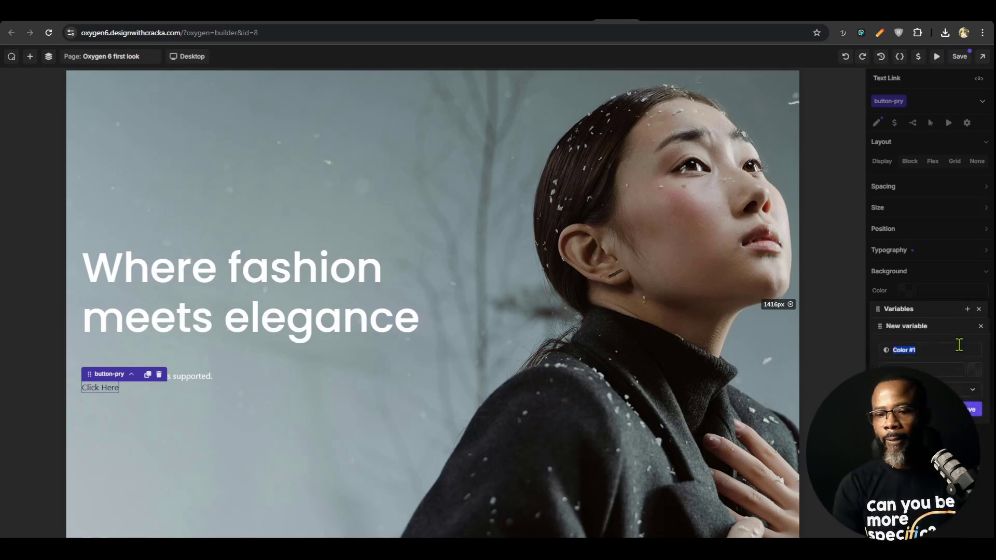
pyautogui.write('pry')
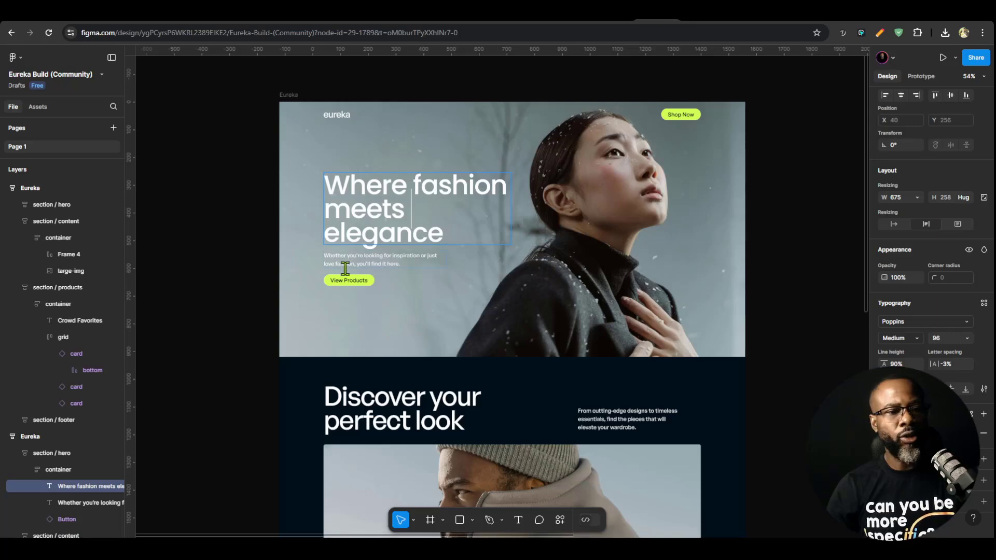
pyautogui.press('Escape')
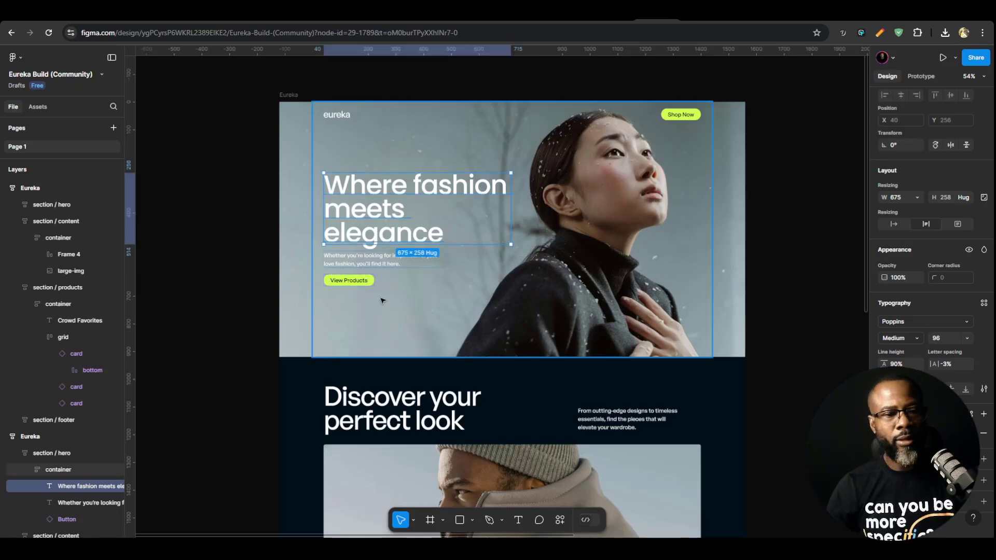
pyautogui.click(372, 282)
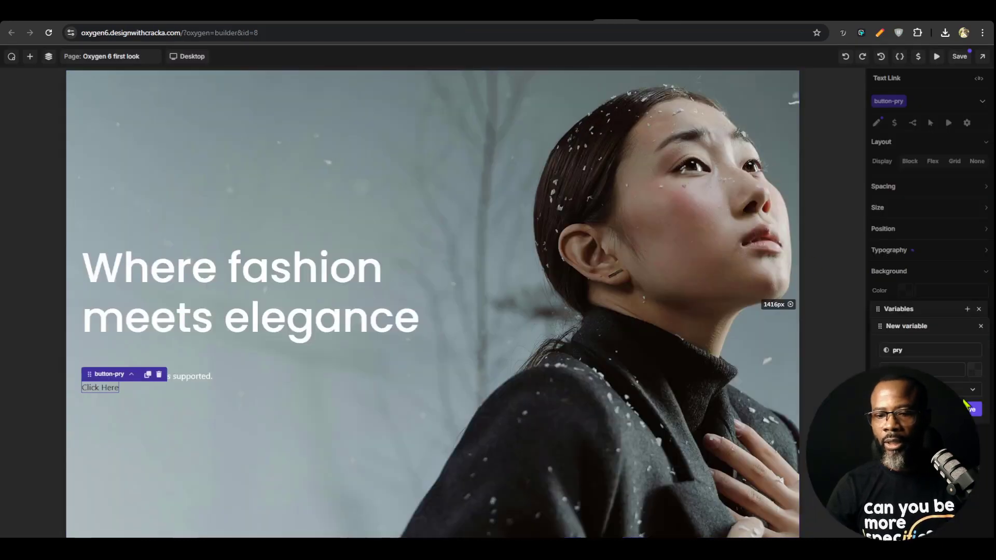
pyautogui.hotkey('ctrl', 'v')
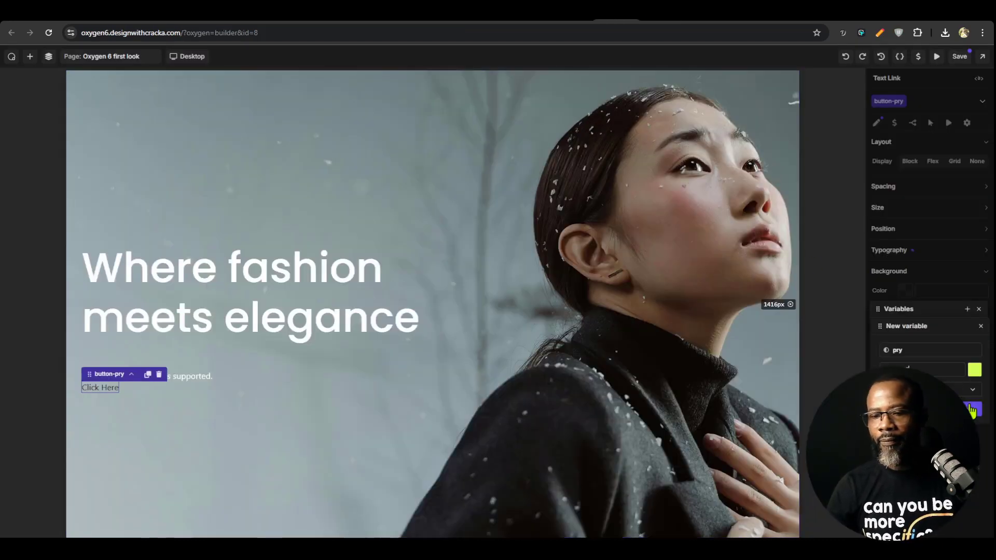
pyautogui.click(971, 410)
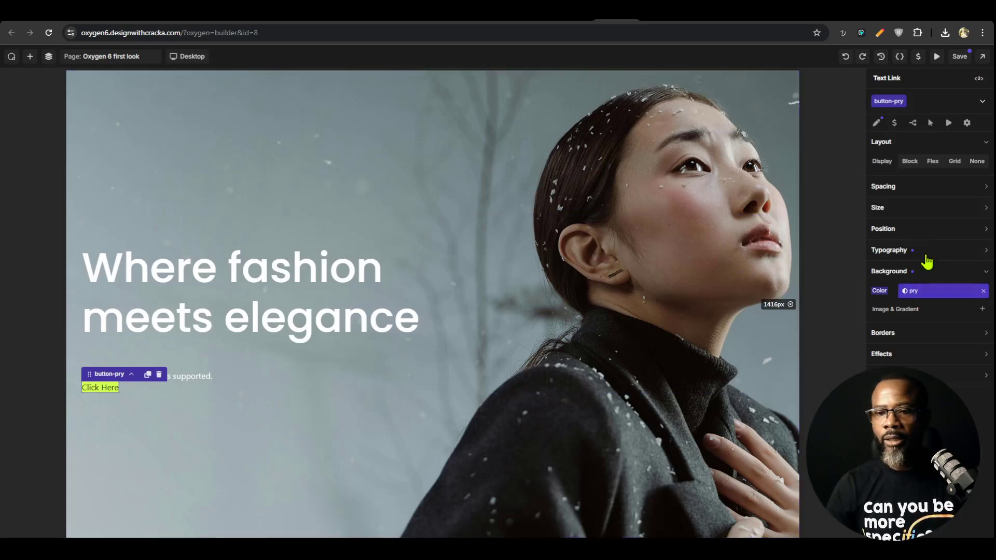
# Create a spacing variable named btn space x with a value of 3 rem and apply it to the button-pry class's left padding
pyautogui.click(921, 210)
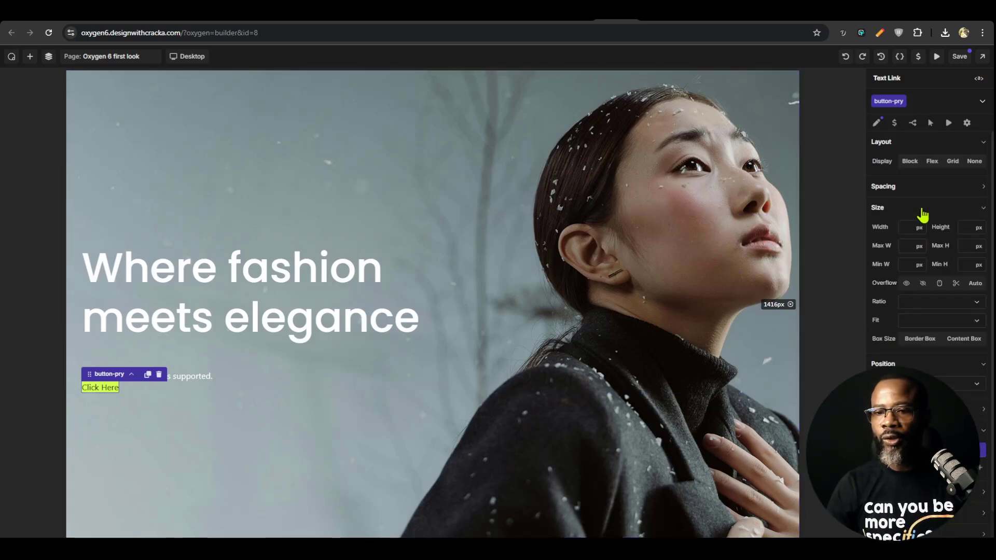
pyautogui.click(920, 191)
pyautogui.click(903, 227)
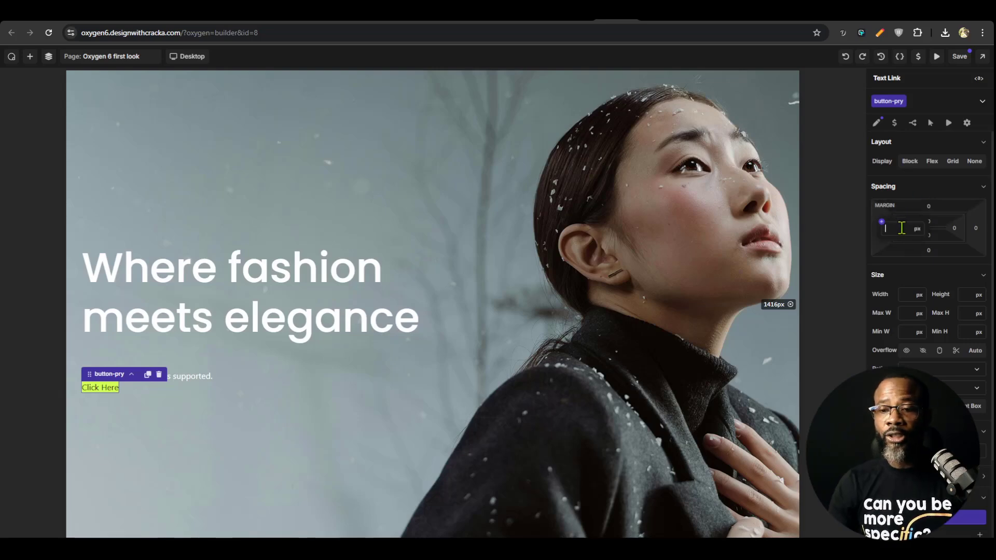
pyautogui.click(882, 223)
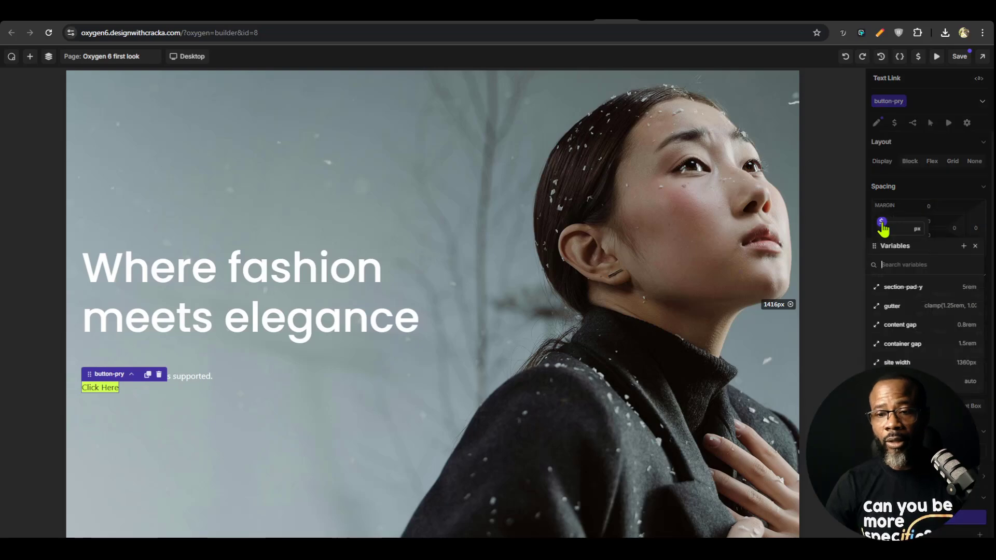
pyautogui.write('button')
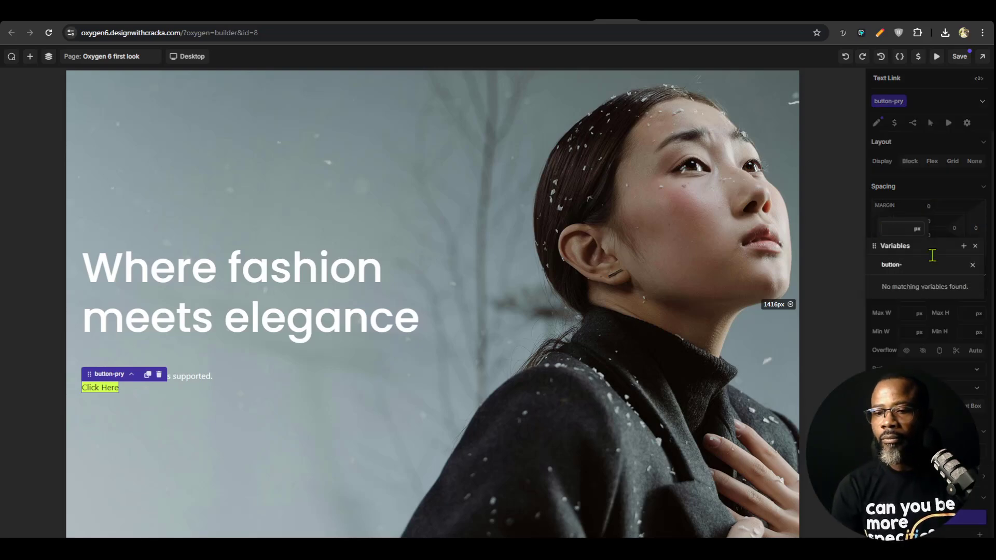
pyautogui.press('BackSpace')
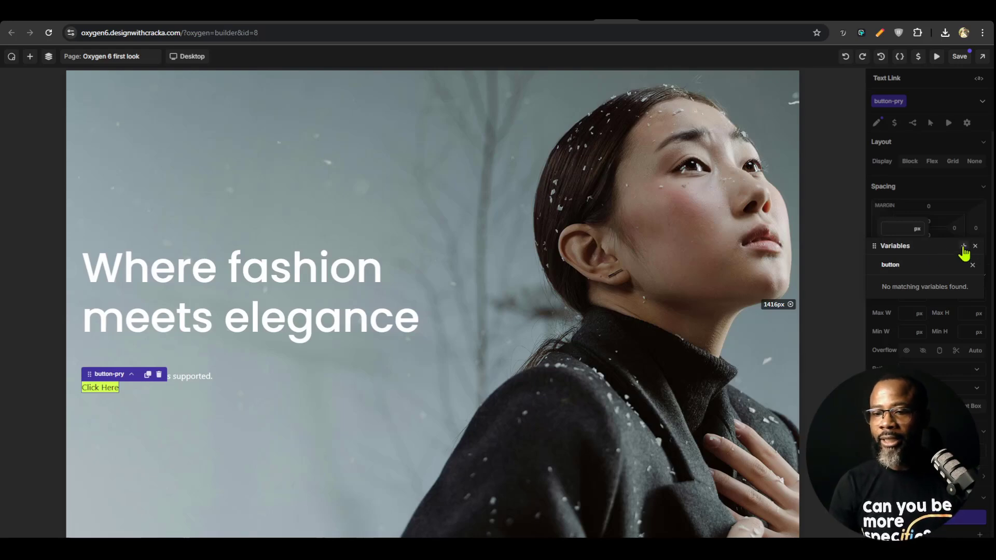
pyautogui.click(963, 247)
pyautogui.write('btn sp')
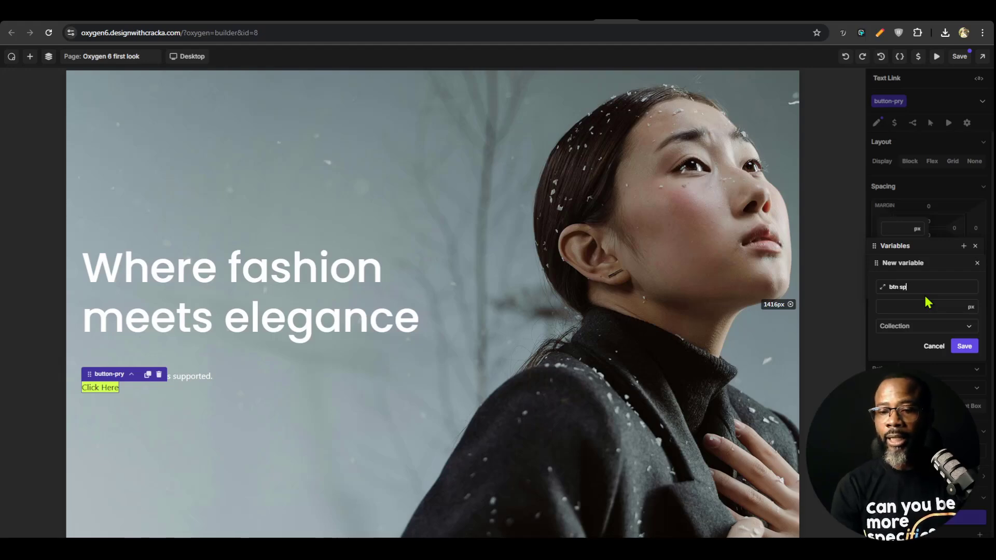
pyautogui.write('ace')
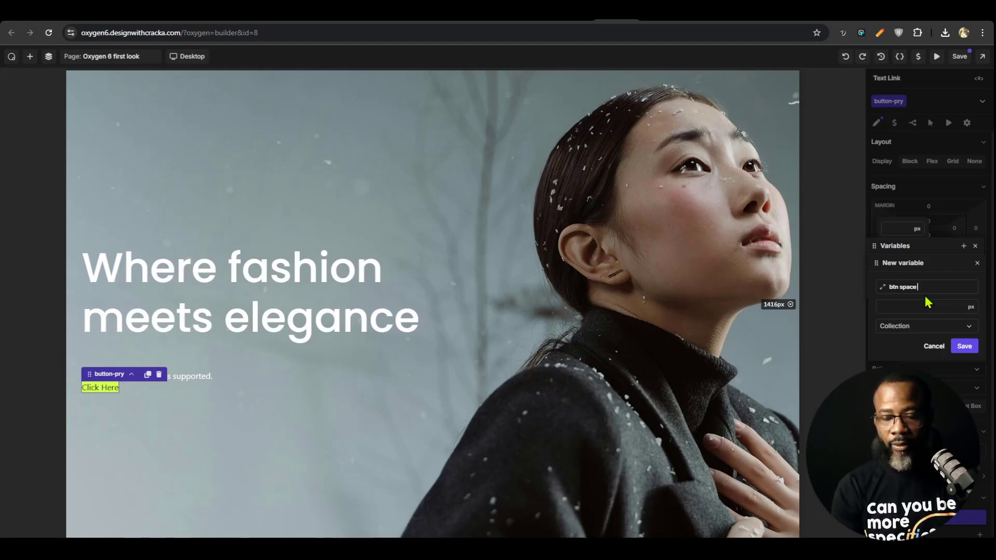
pyautogui.write(' y')
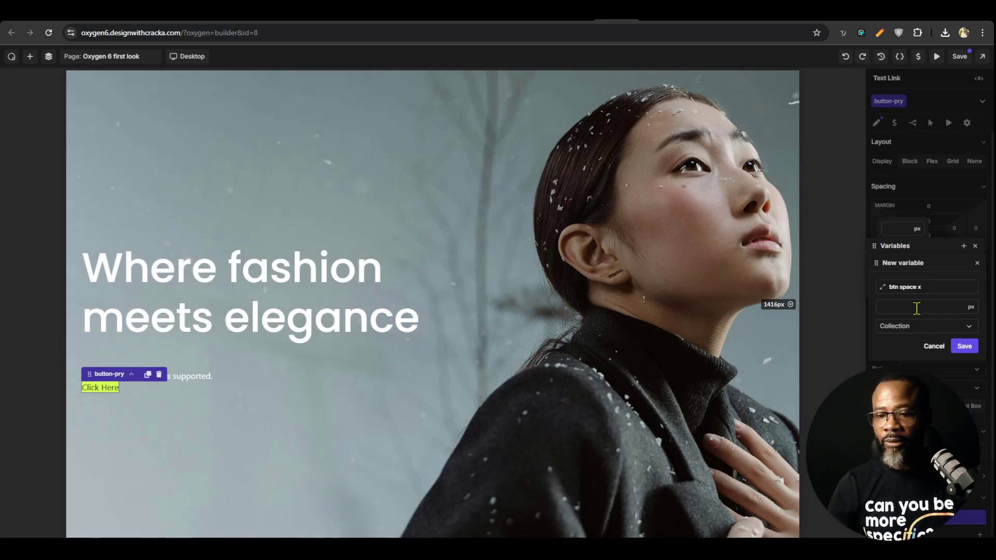
pyautogui.click(918, 305)
pyautogui.write('3rem')
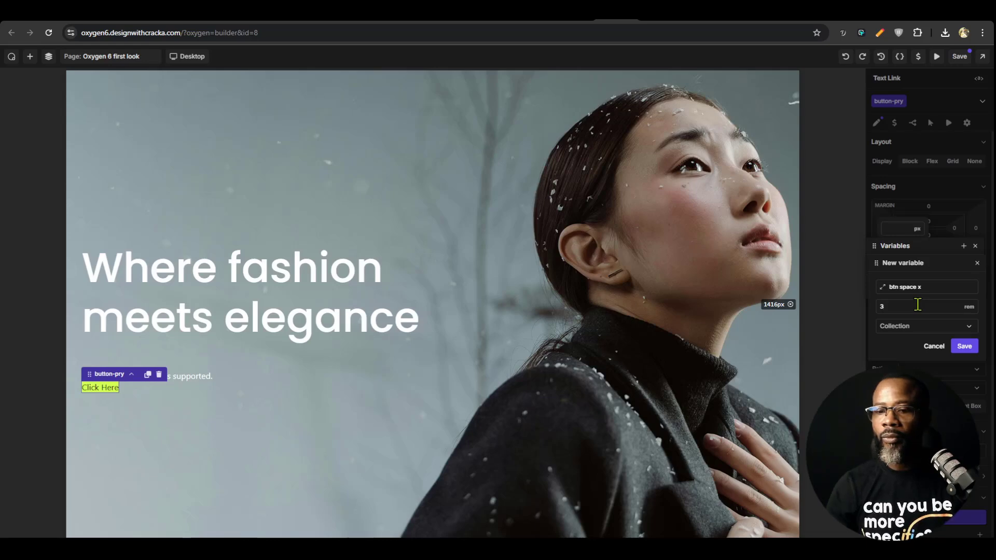
pyautogui.click(963, 346)
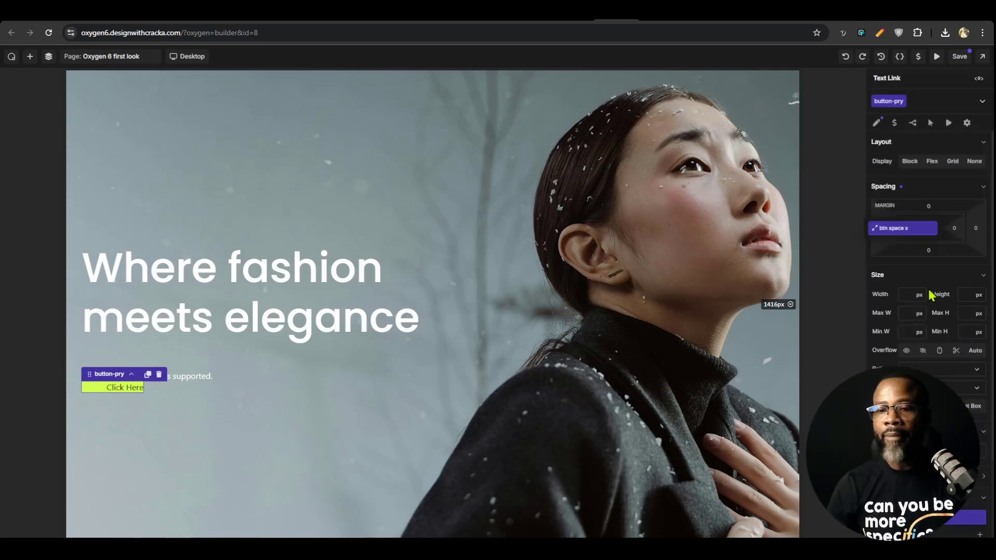
# Move the btn space x variable into the Spacing collection, below margin auto
pyautogui.click(918, 56)
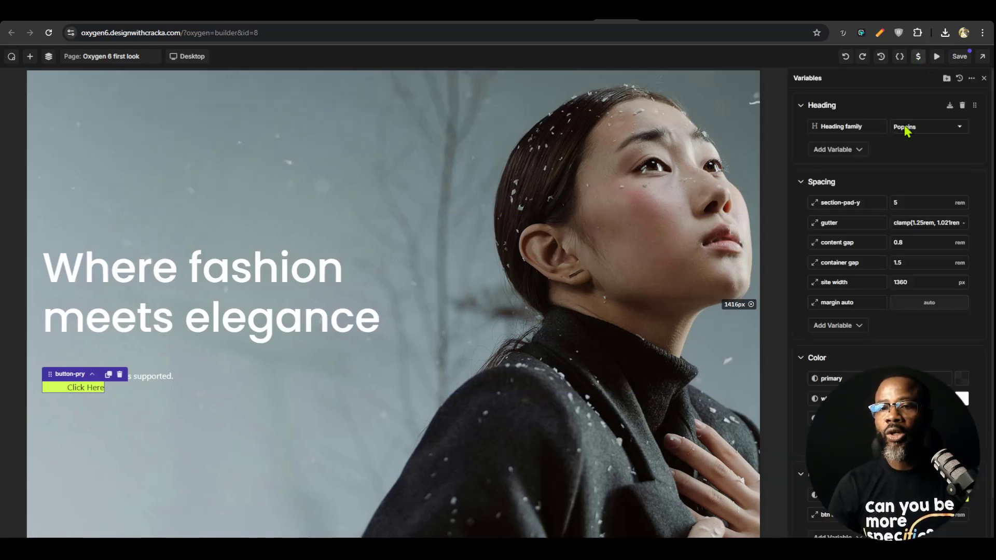
pyautogui.scroll(-1, 891, 332)
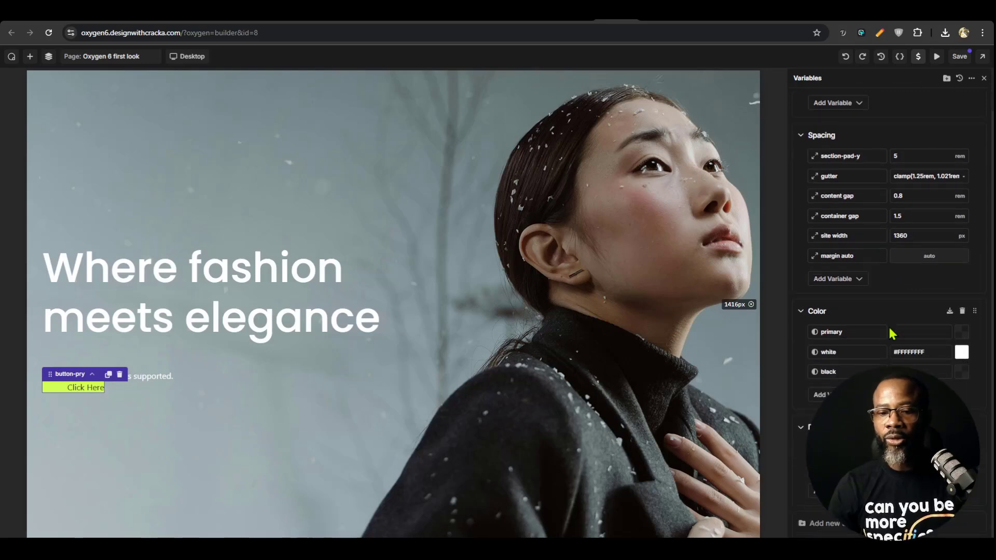
pyautogui.scroll(1, 891, 332)
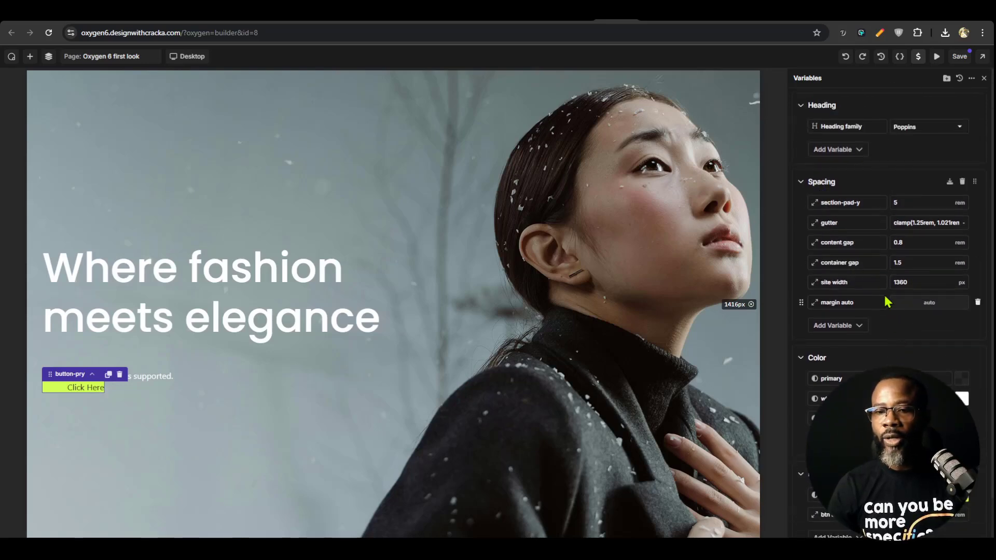
pyautogui.scroll(-1, 887, 302)
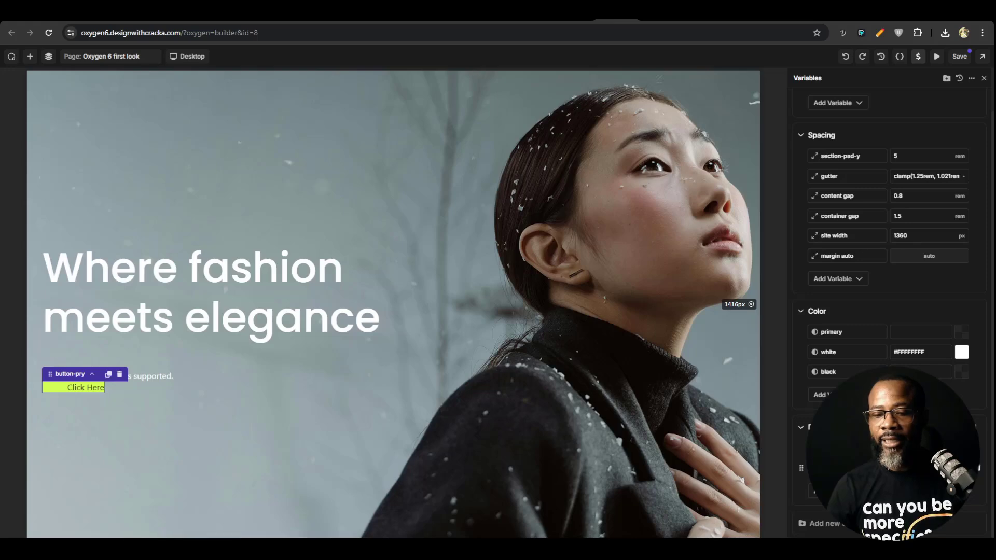
pyautogui.moveTo(806, 472); pyautogui.dragTo(839, 276)
# Try smaller values for the btn space x variable and set it to 1.3 rem
pyautogui.click(922, 273)
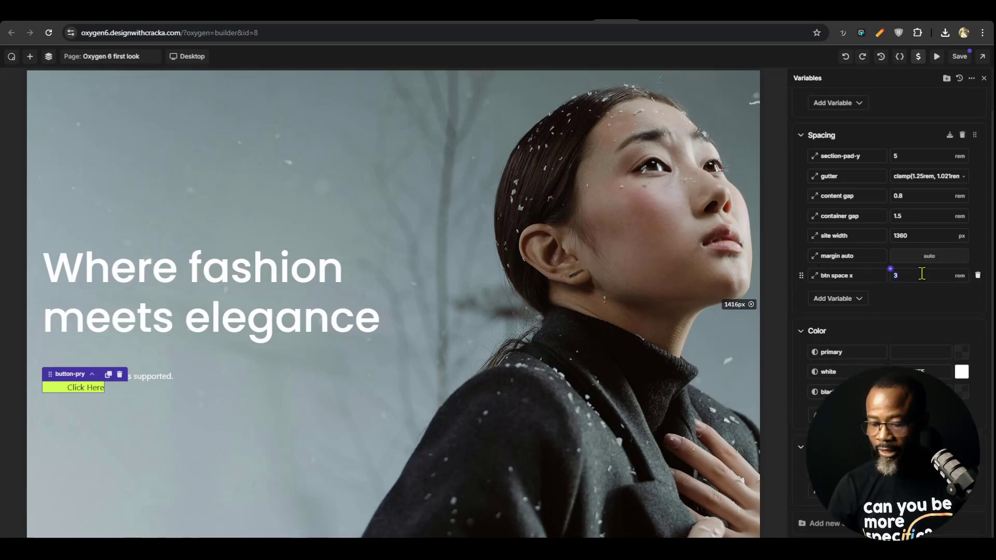
pyautogui.write('2')
pyautogui.press('BackSpace')
pyautogui.write('1')
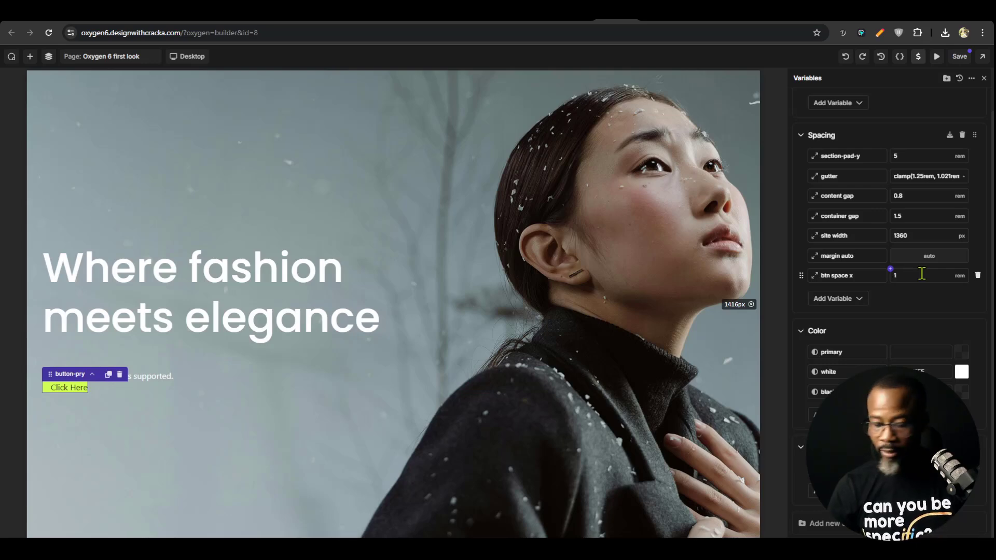
pyautogui.write('.6')
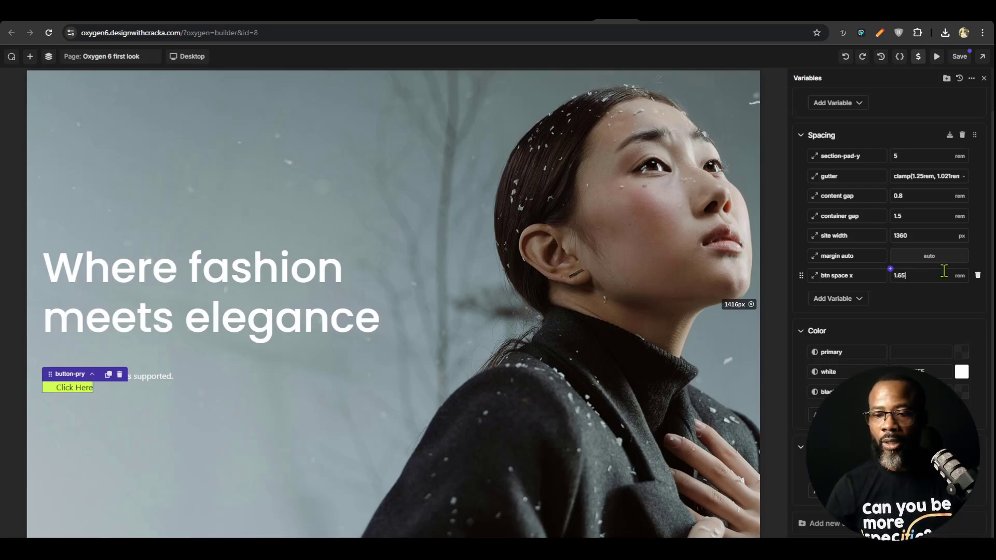
pyautogui.write('5')
pyautogui.press('BackSpace')
pyautogui.press('BackSpace')
pyautogui.write('3')
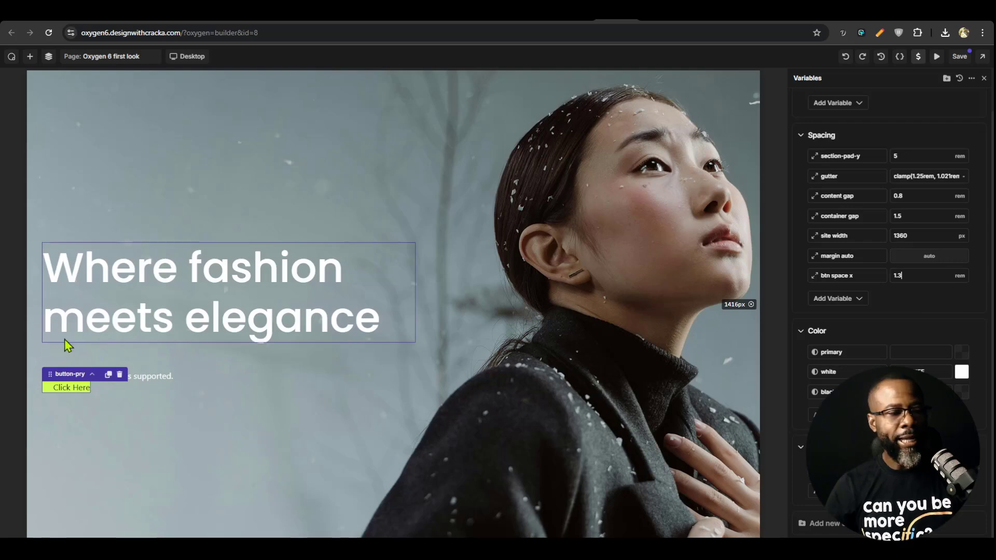
# Save the variable changes and apply the btn space x variable to the button-pry class's right padding
pyautogui.click(66, 388)
pyautogui.click(571, 343)
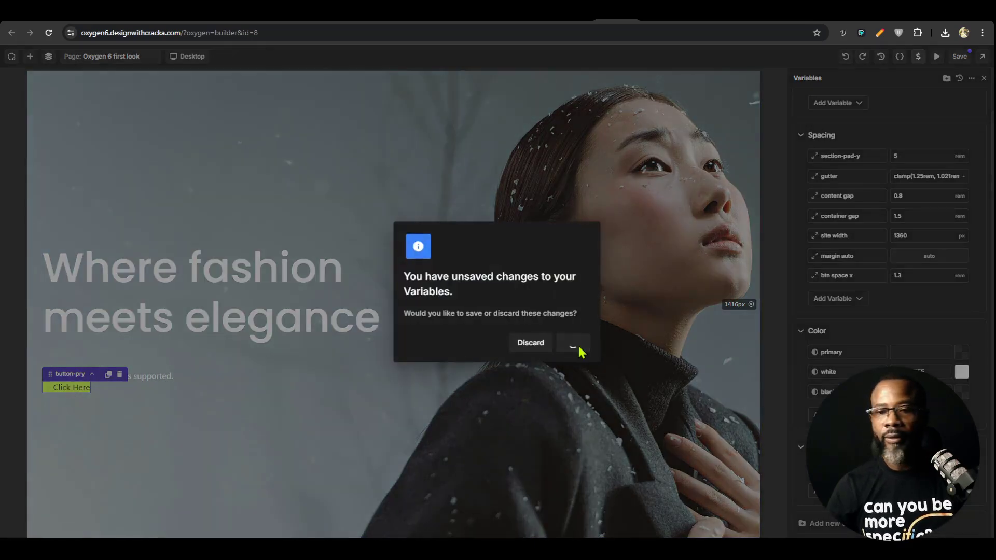
pyautogui.click(171, 388)
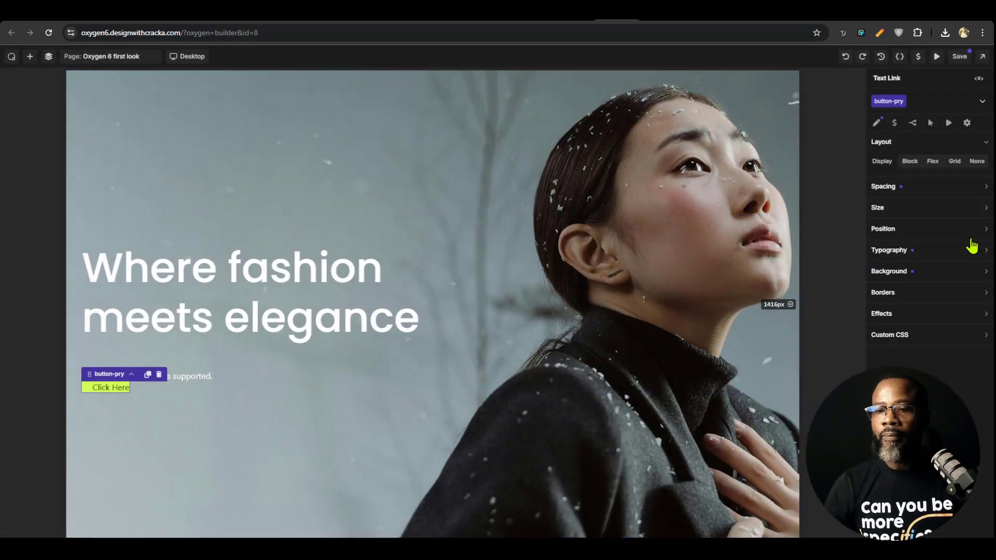
pyautogui.click(922, 192)
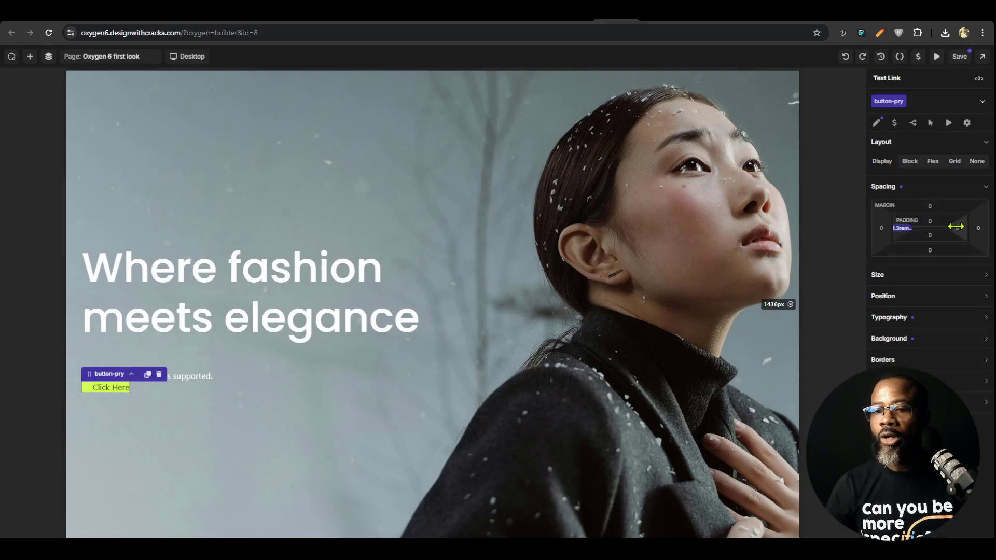
pyautogui.click(937, 228)
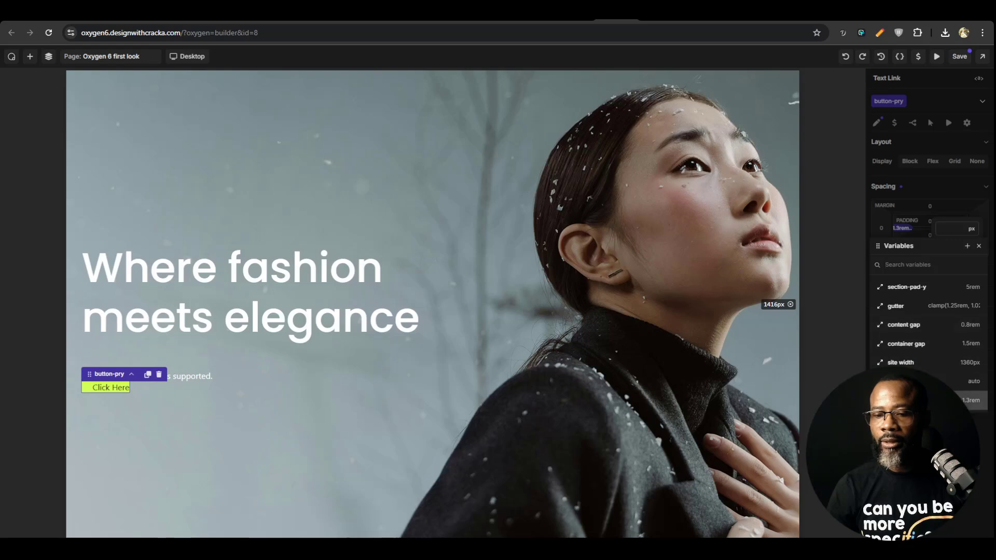
pyautogui.click(933, 400)
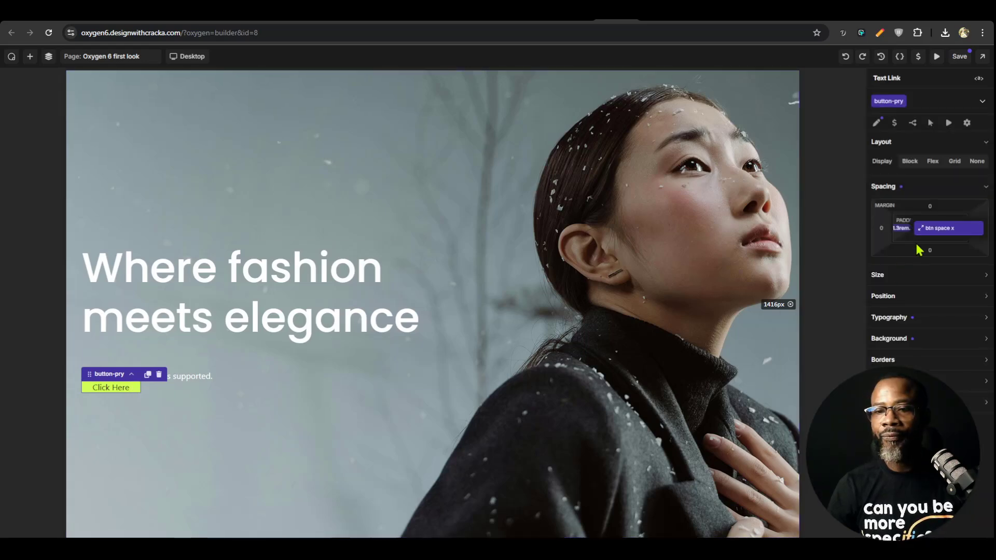
pyautogui.click(932, 295)
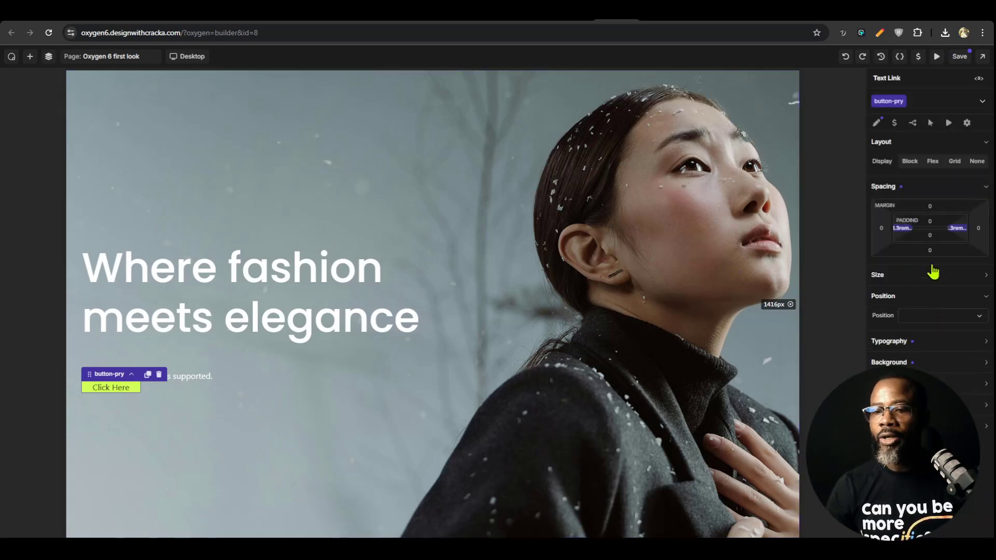
# Create a variable named btn-space-y with a value of 0.5 em in the Spacing collection and apply it to button-pry's top padding
pyautogui.click(932, 222)
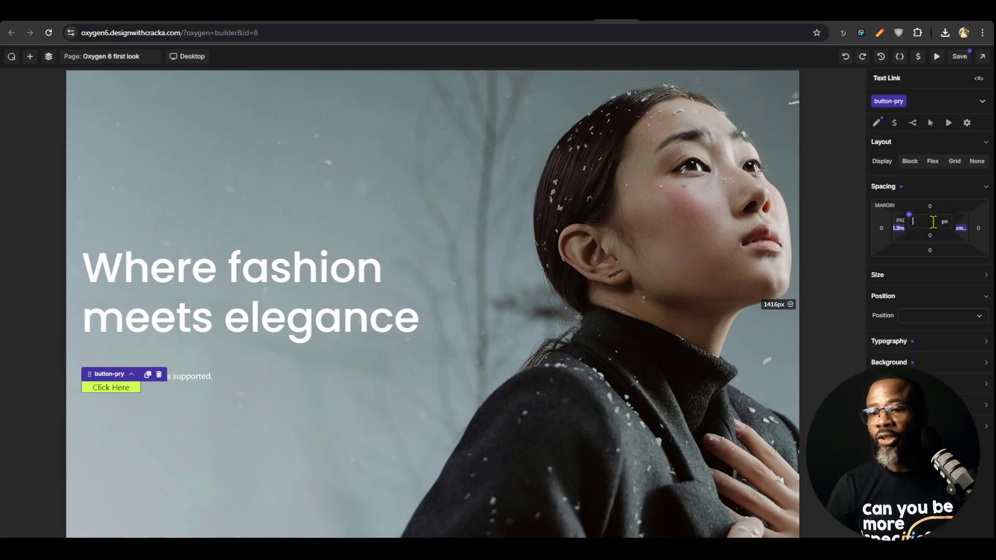
pyautogui.click(909, 215)
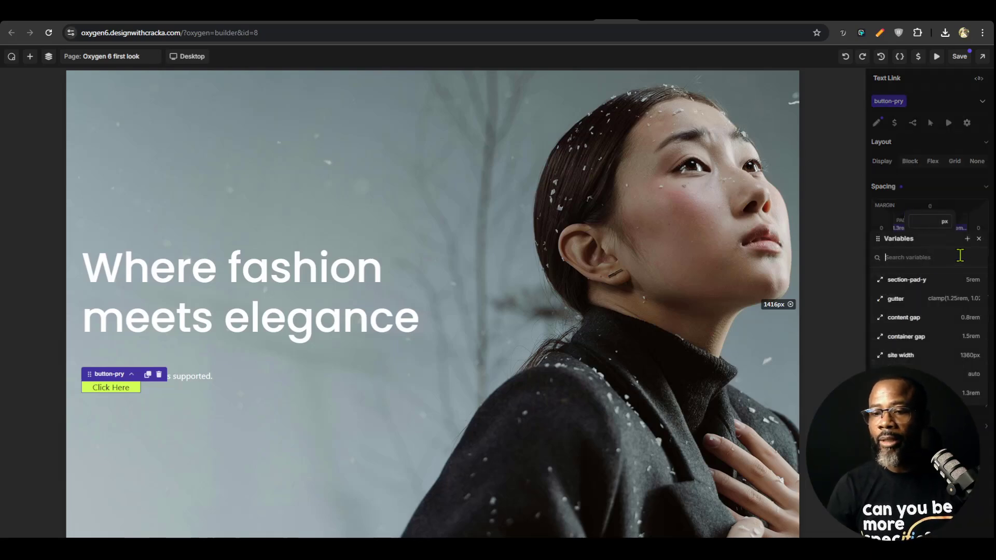
pyautogui.click(967, 238)
pyautogui.click(919, 326)
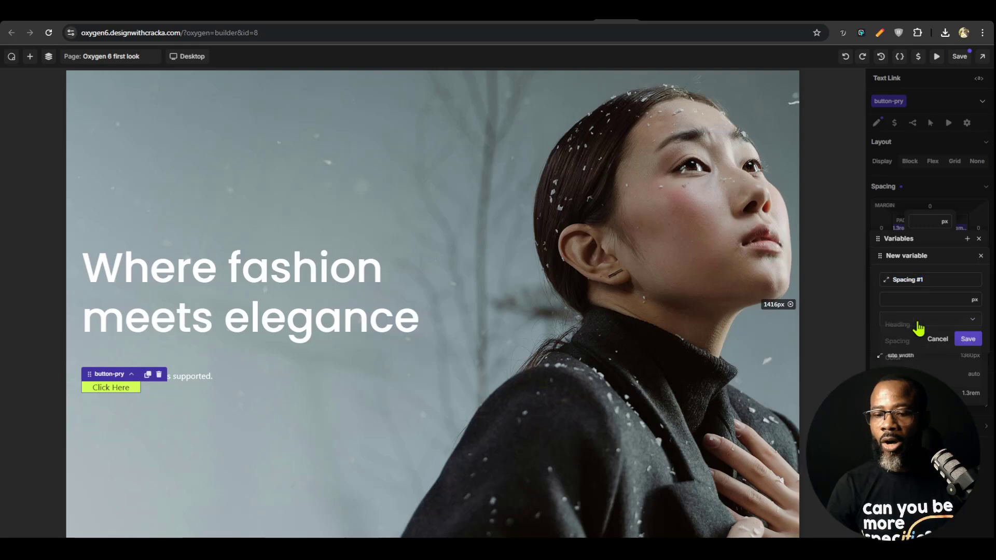
pyautogui.click(905, 339)
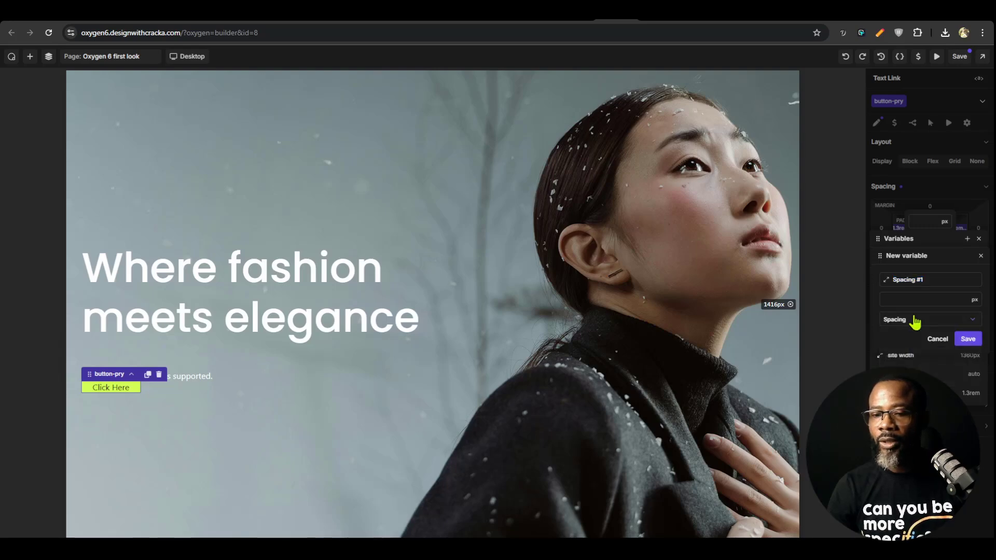
pyautogui.click(922, 297)
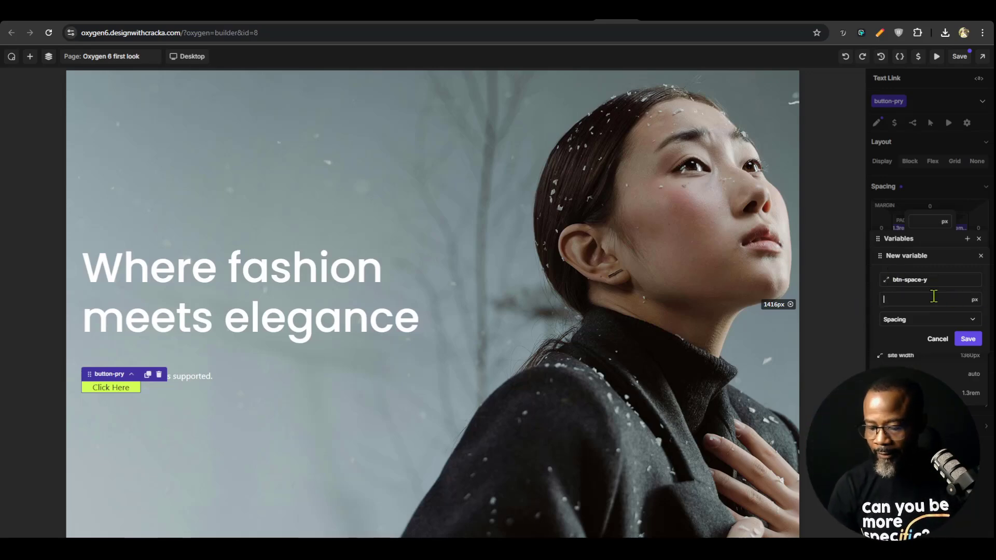
pyautogui.write('5')
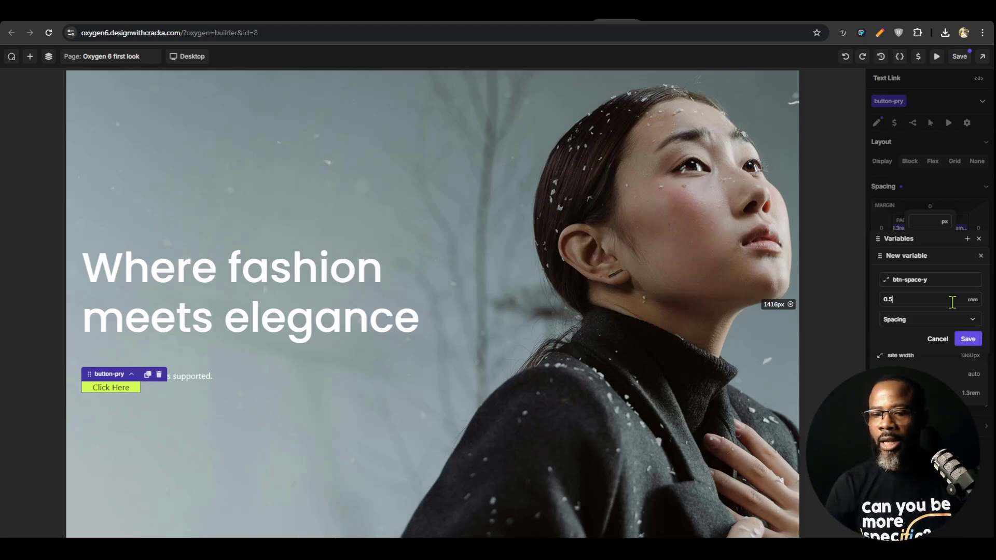
pyautogui.click(974, 309)
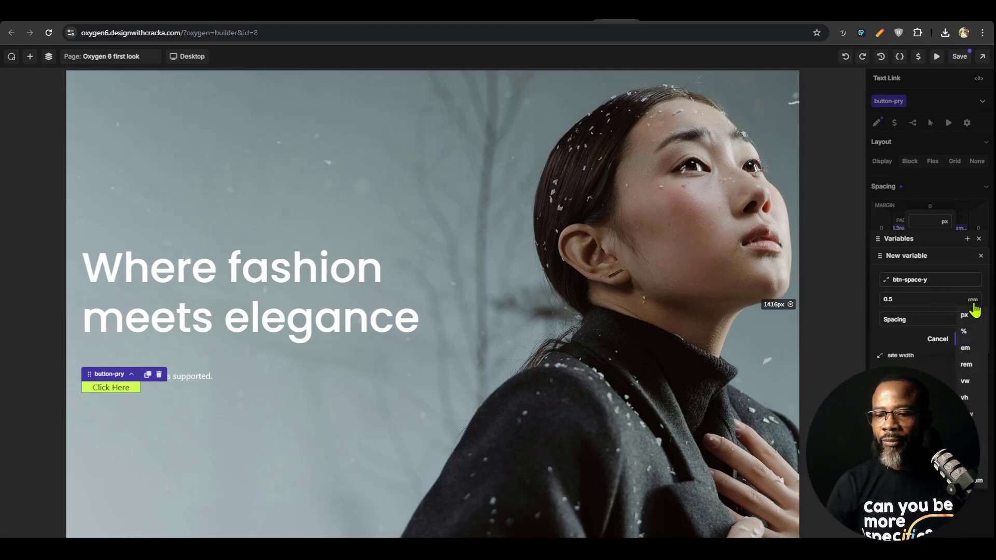
pyautogui.click(973, 347)
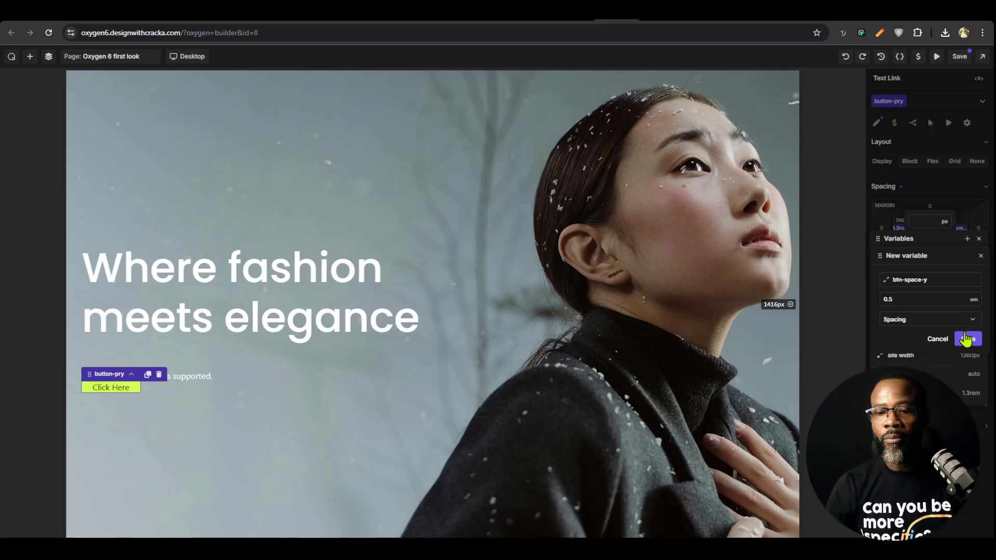
pyautogui.click(967, 339)
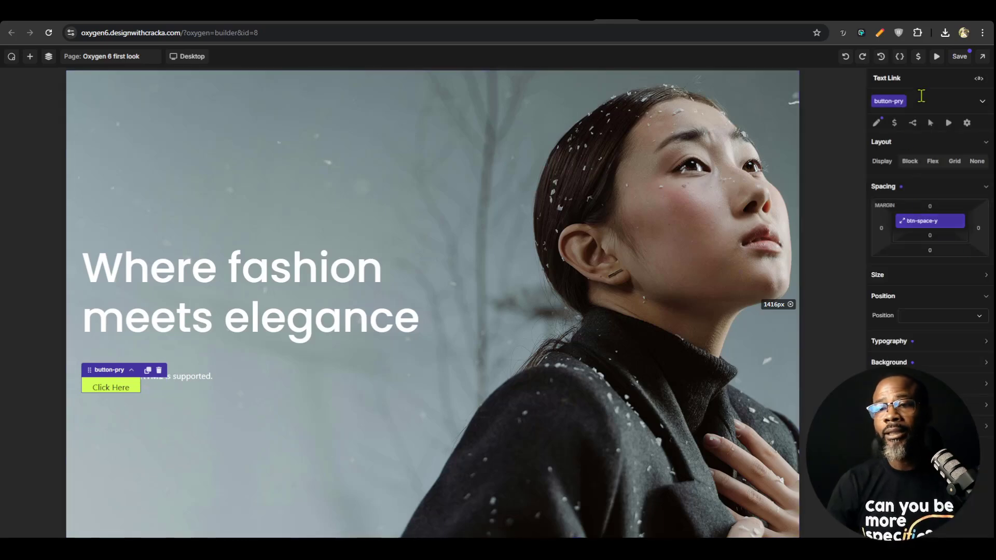
# Change the btn space x variable's unit to em, save the page and close the variables
pyautogui.click(920, 57)
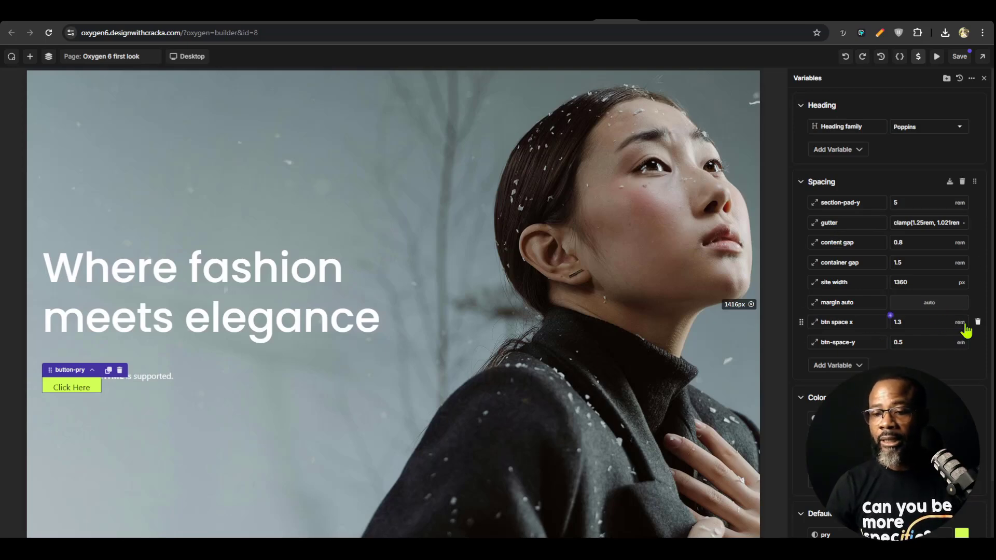
pyautogui.click(962, 341)
pyautogui.click(963, 370)
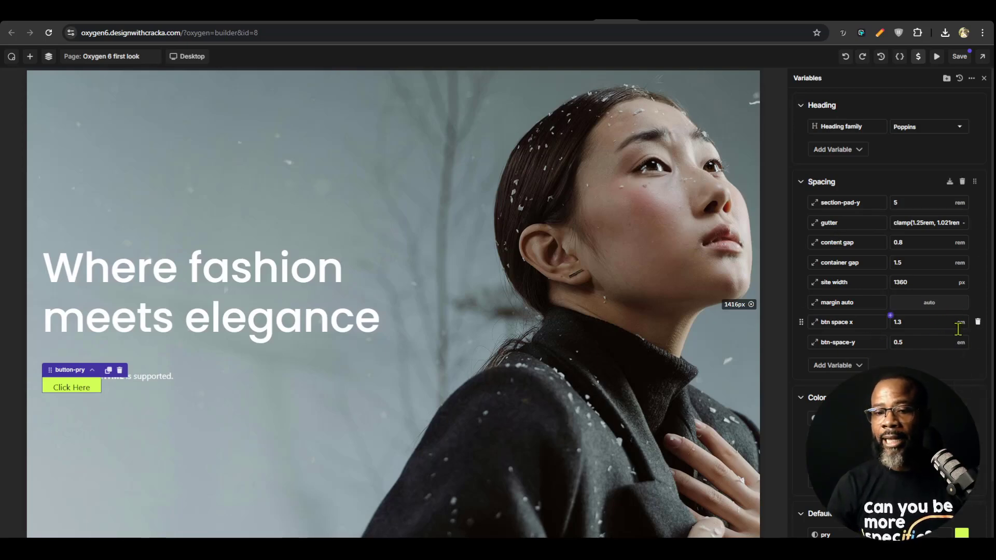
pyautogui.click(958, 57)
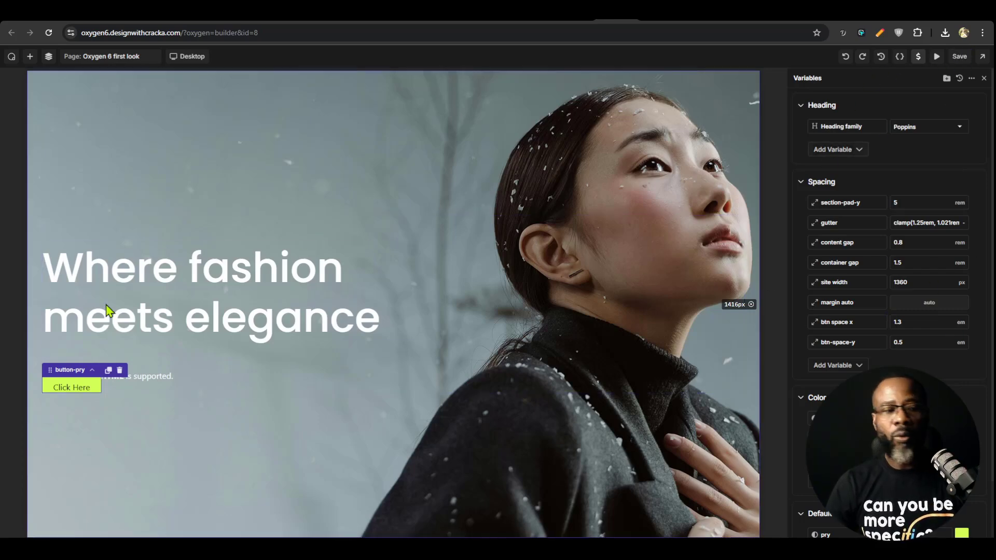
pyautogui.click(918, 59)
pyautogui.click(919, 59)
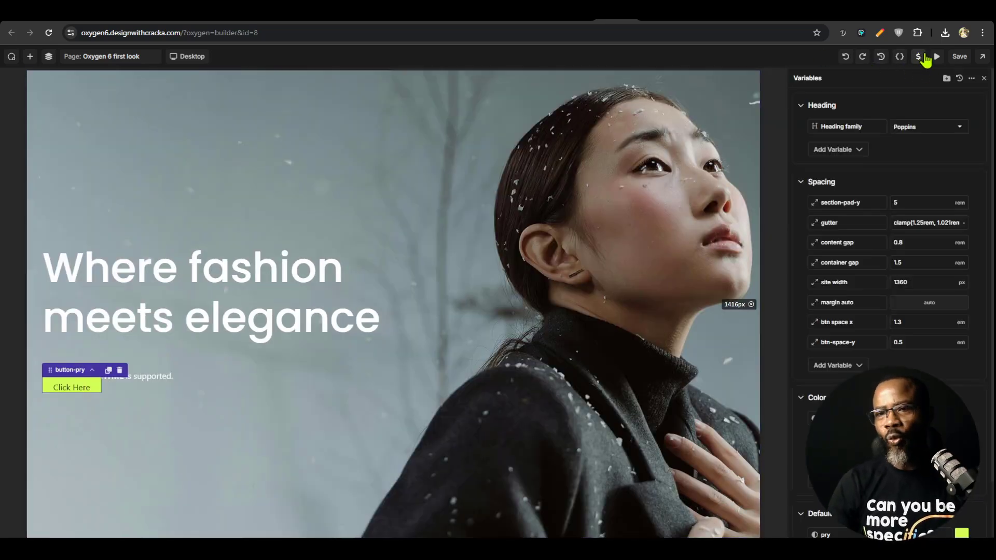
pyautogui.click(924, 59)
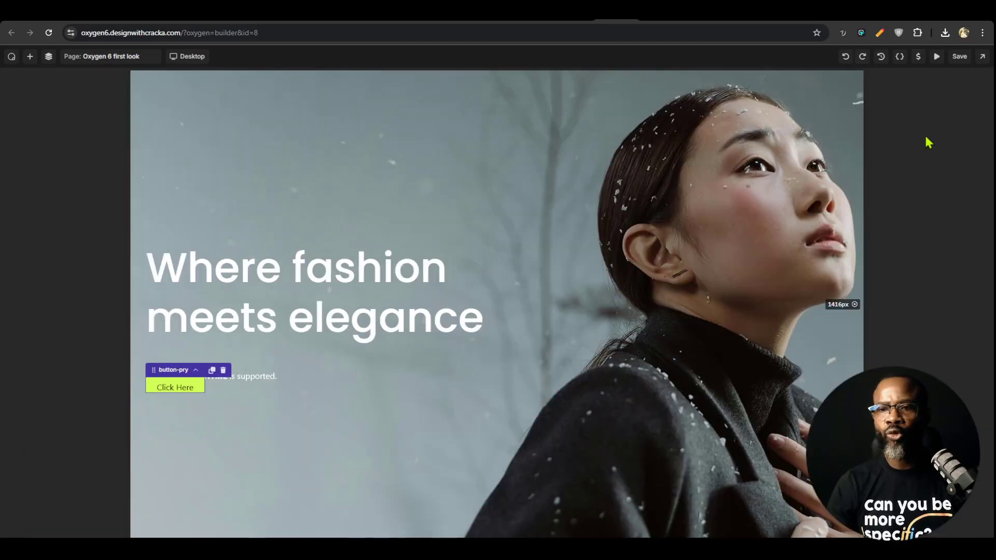
pyautogui.click(918, 56)
pyautogui.click(917, 55)
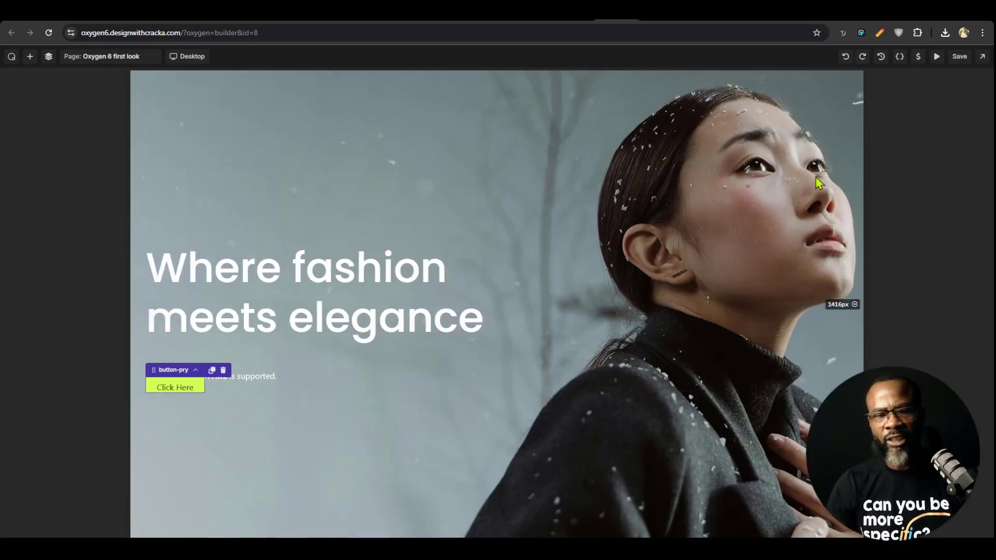
# Apply the btn-space-y variable to the button-pry class's bottom padding
pyautogui.click(179, 388)
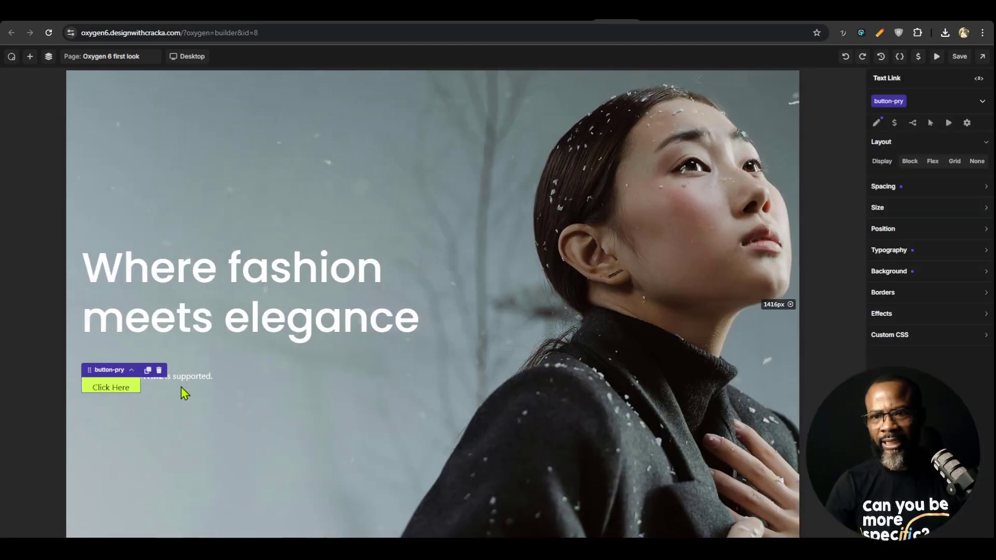
pyautogui.click(941, 187)
pyautogui.click(932, 239)
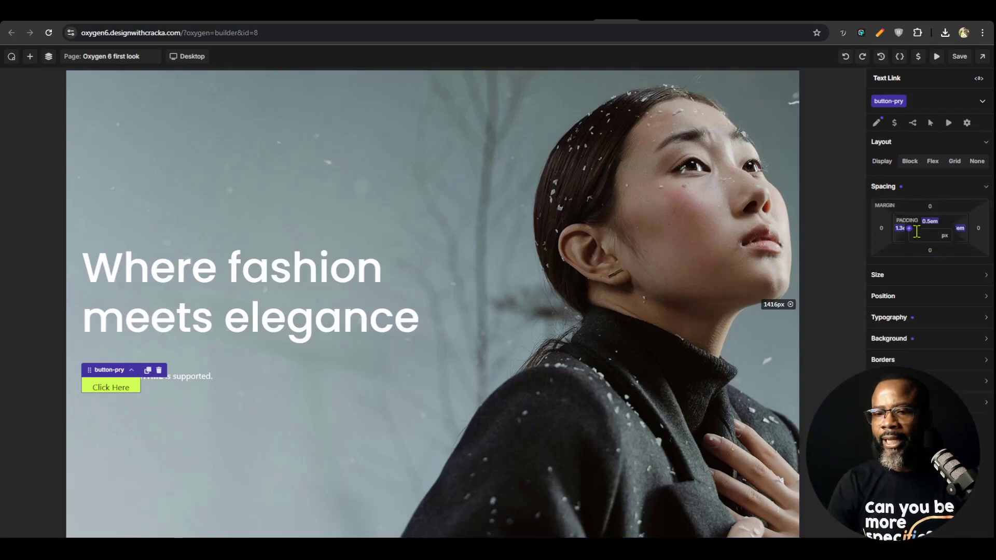
pyautogui.click(909, 229)
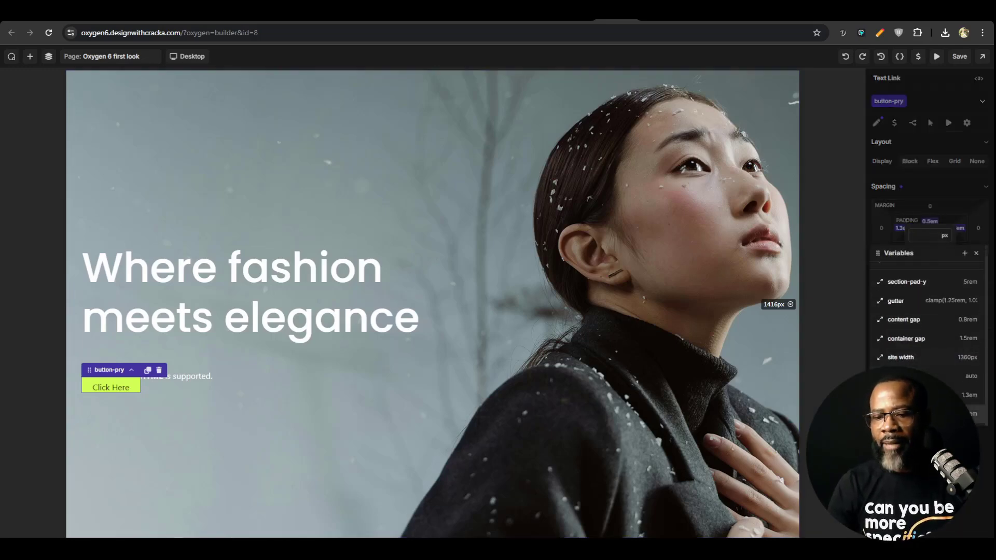
pyautogui.click(920, 413)
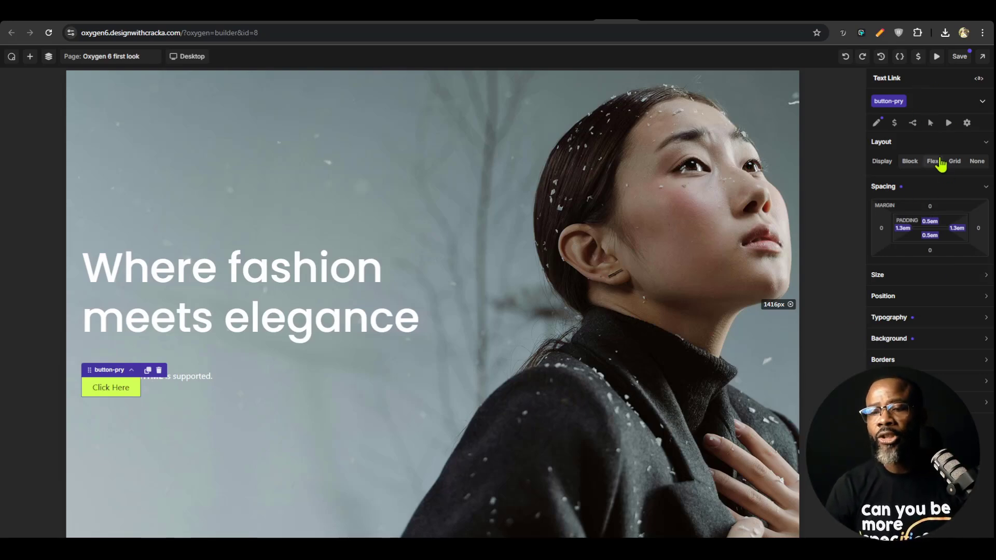
# Round the button-pry class's corners with a border radius of 50 vw
pyautogui.click(911, 189)
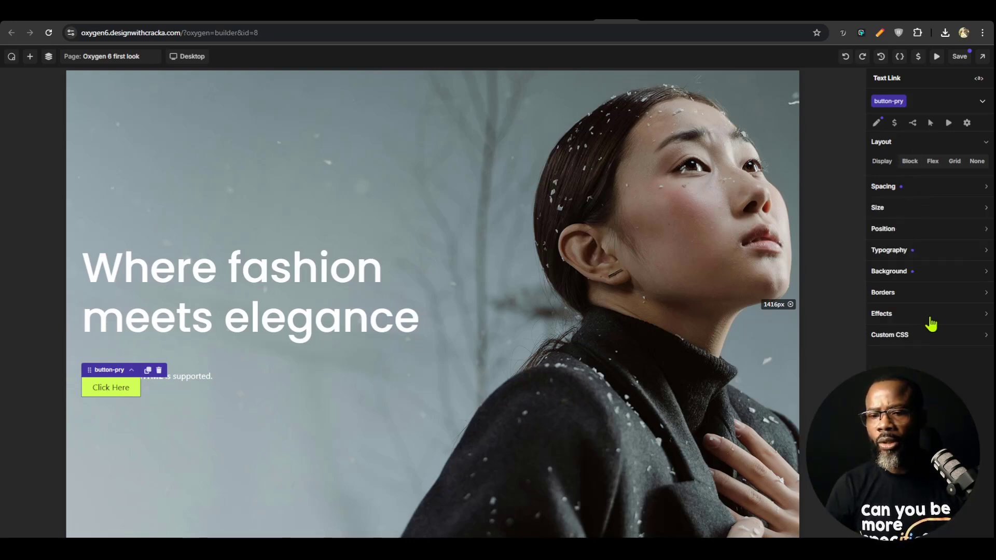
pyautogui.click(917, 290)
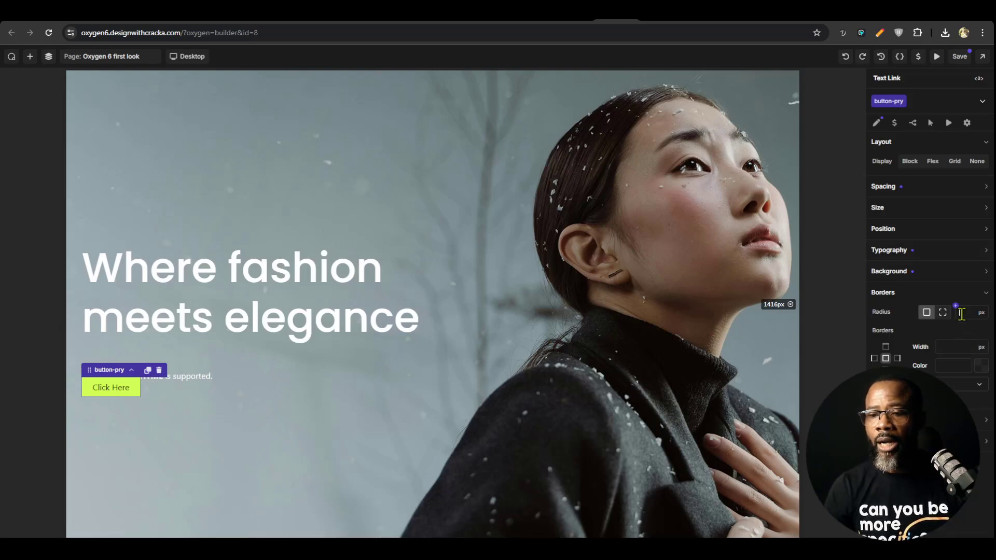
pyautogui.write('5')
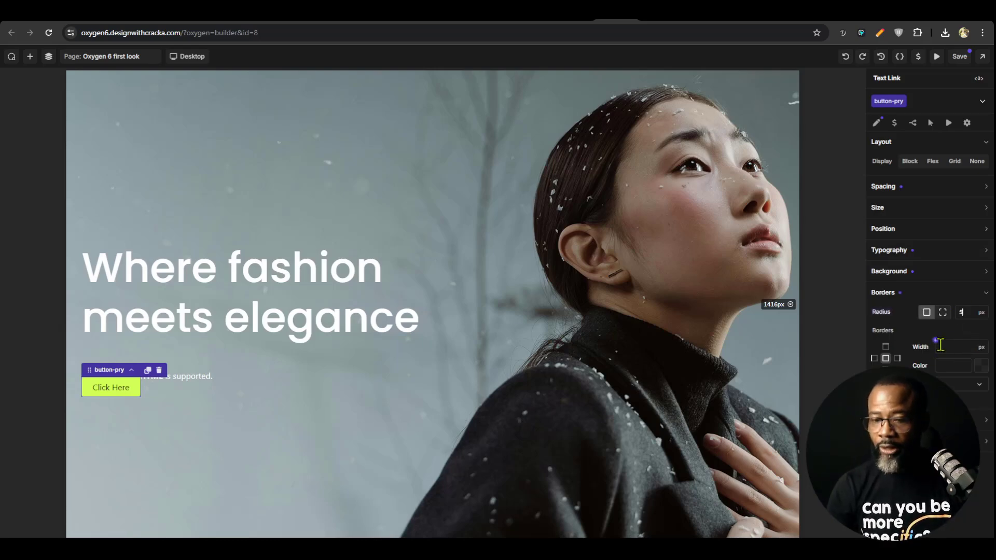
pyautogui.write('0vw')
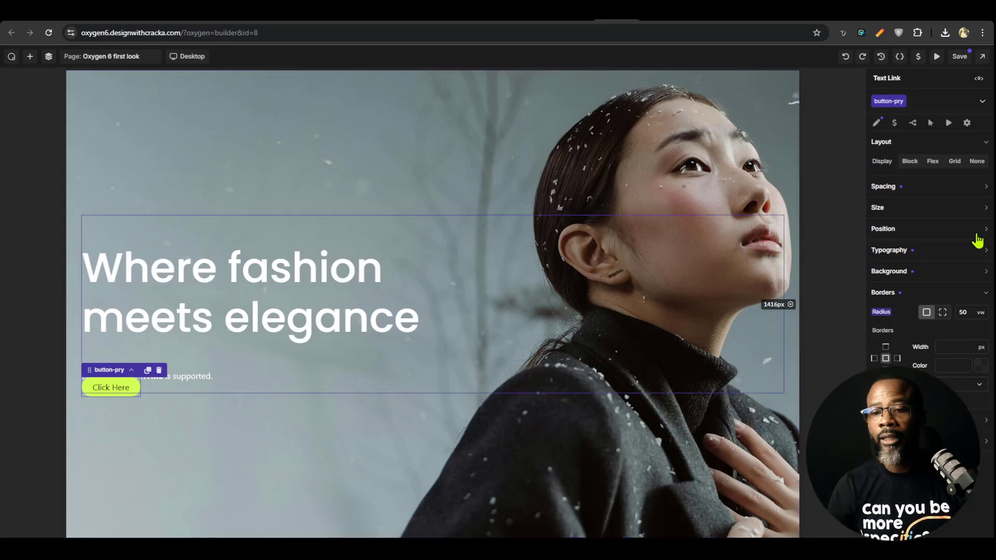
# Set the button-pry text to weight 500 - Medium with the Heading family font variable and save the page
pyautogui.click(928, 251)
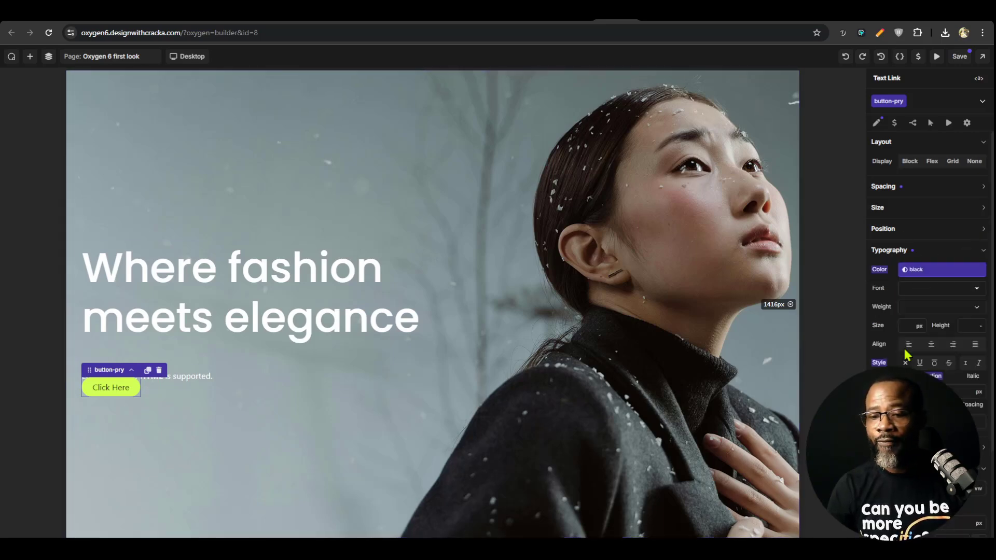
pyautogui.click(936, 307)
pyautogui.click(939, 378)
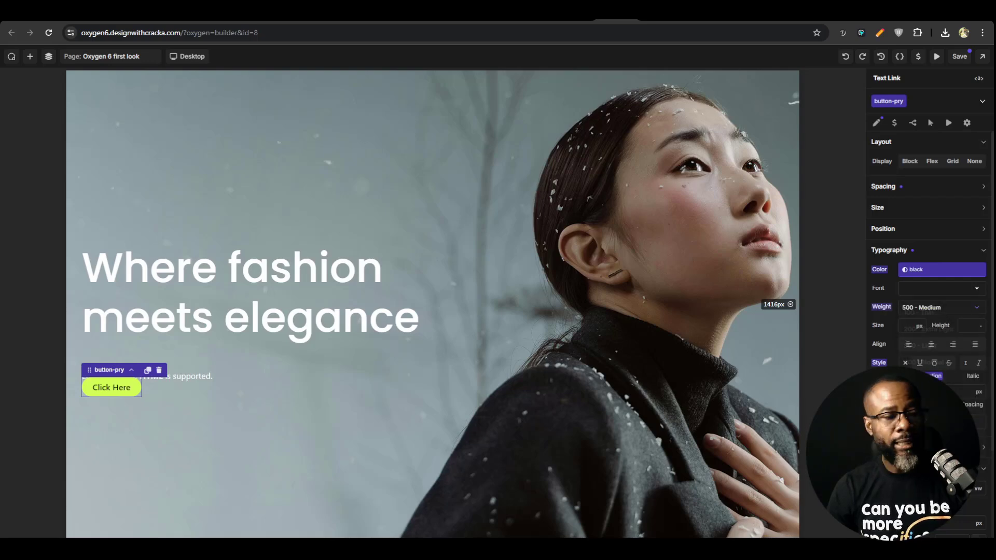
pyautogui.click(976, 287)
pyautogui.click(899, 281)
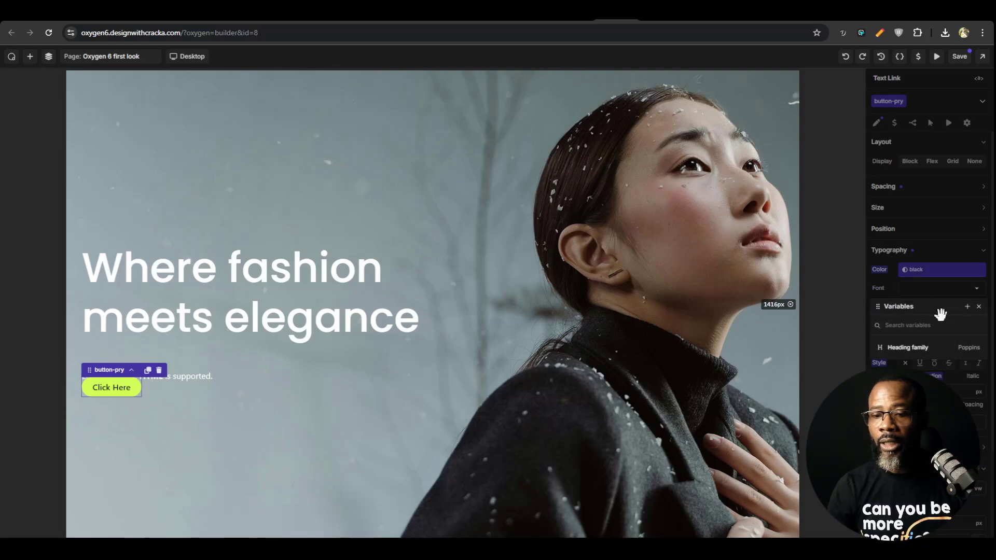
pyautogui.click(932, 352)
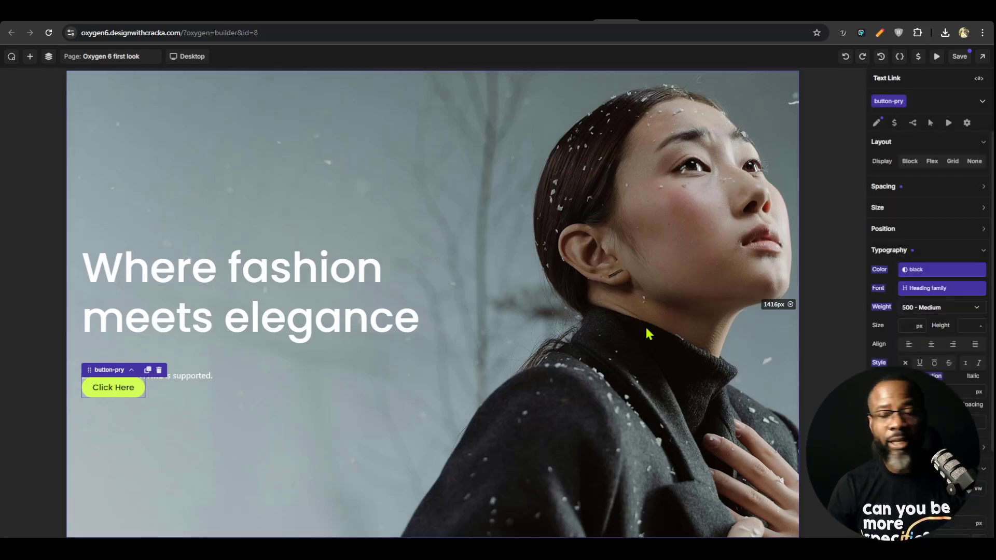
pyautogui.click(959, 58)
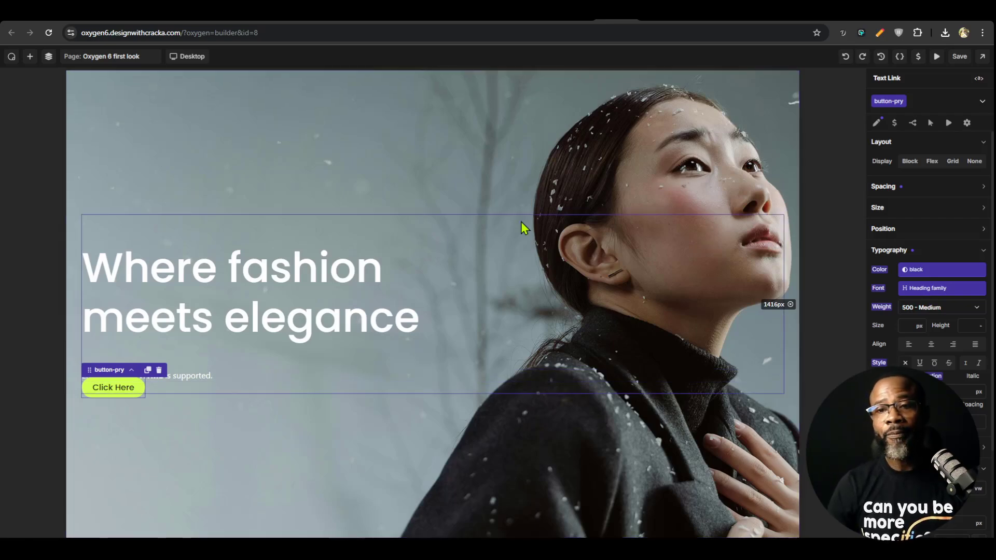
# Try the button-pry class on a newly added second text link and delete that link
pyautogui.click(29, 56)
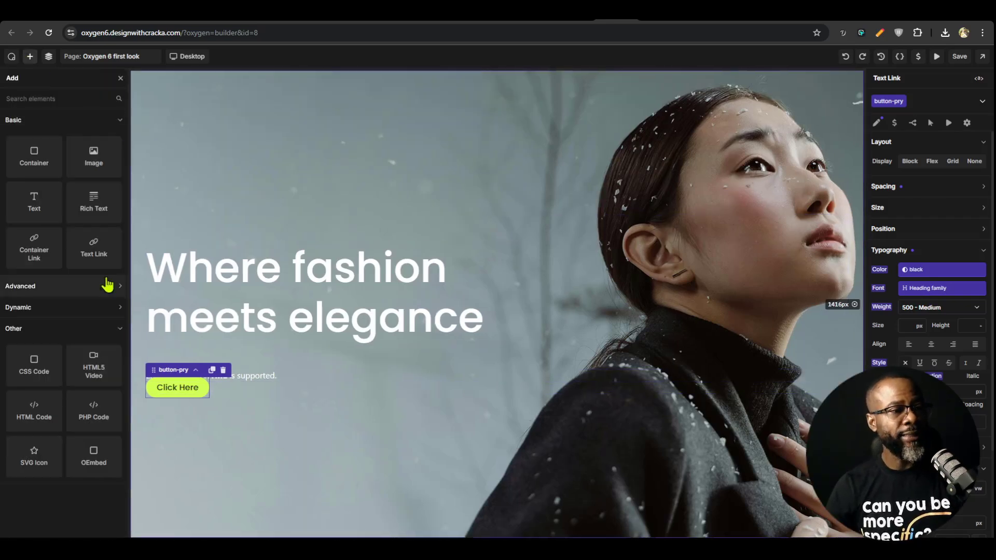
pyautogui.click(93, 250)
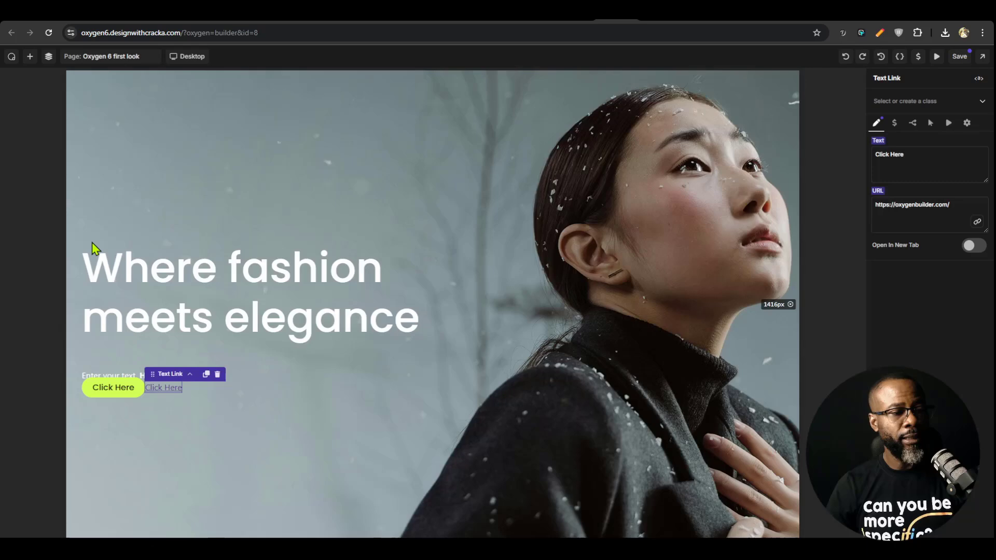
pyautogui.click(901, 101)
pyautogui.click(891, 224)
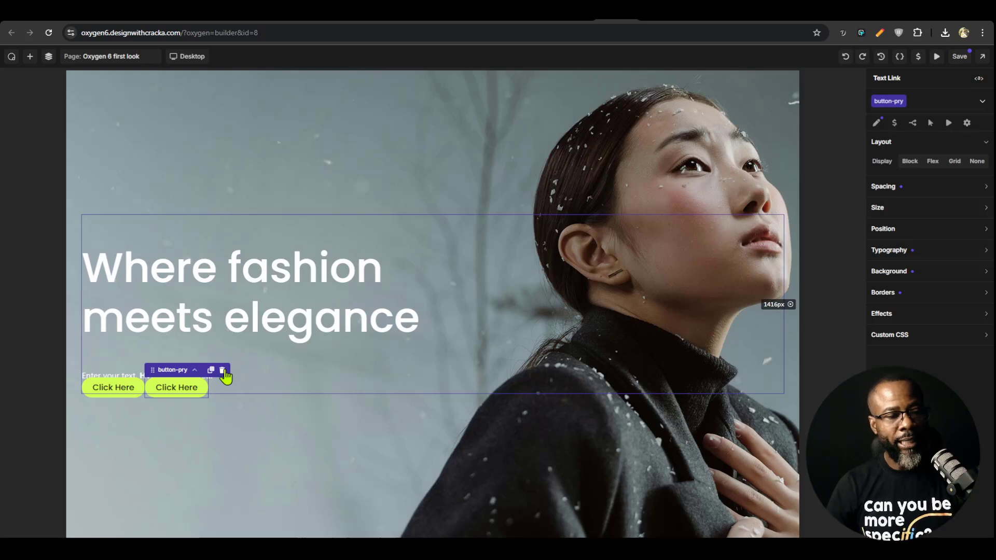
pyautogui.click(222, 370)
# Replace the hero's placeholder text with "Whether you're looking for inspiration or just love fashion, you'll find it here."
pyautogui.click(190, 380)
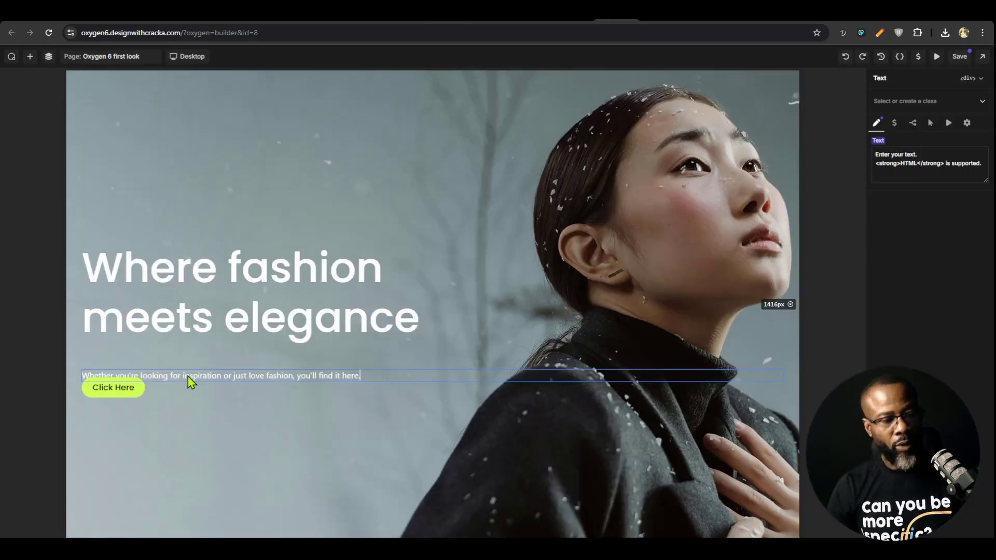
pyautogui.click(254, 313)
# Examine the hero section's heading, text and button on the canvas and their nesting in the page structure
pyautogui.click(136, 393)
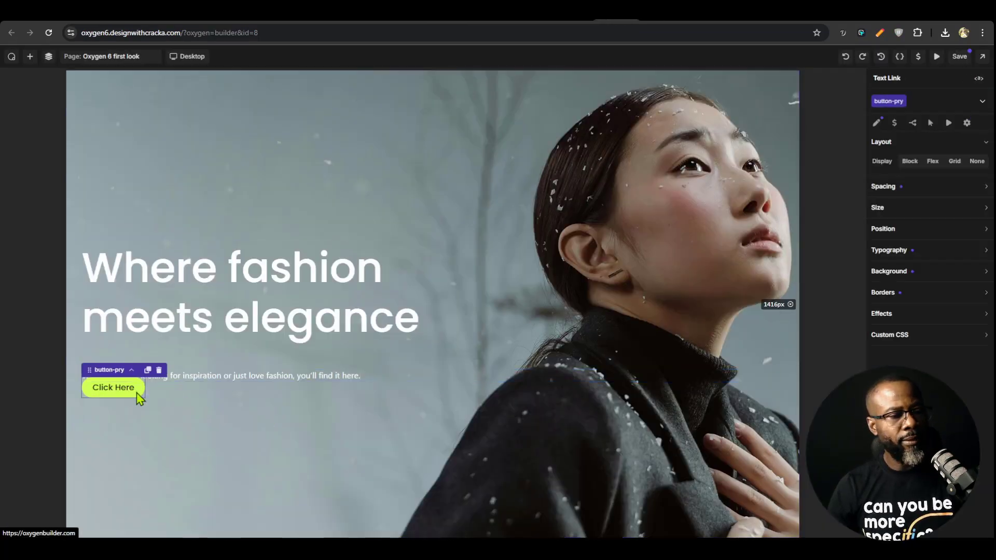
pyautogui.click(178, 378)
pyautogui.click(307, 297)
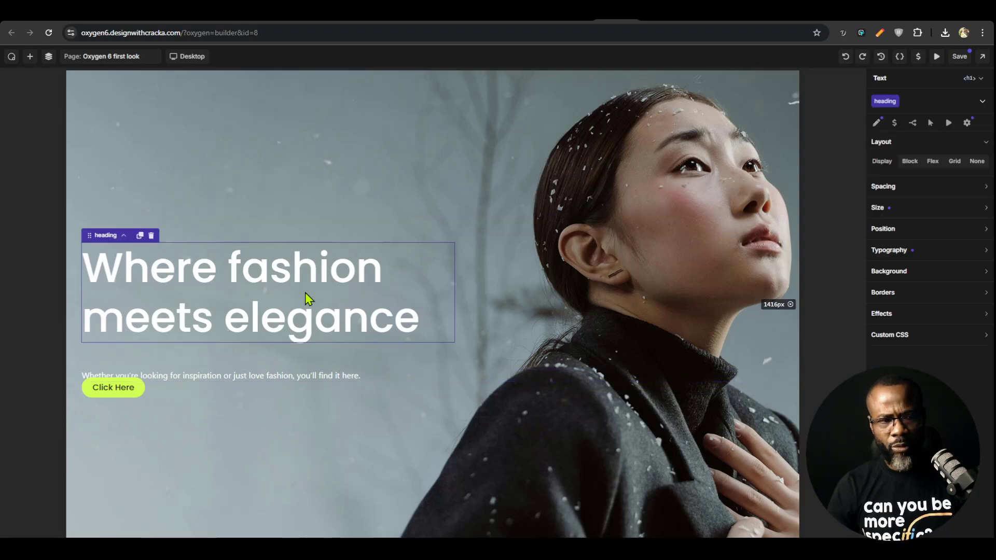
pyautogui.click(297, 358)
pyautogui.click(284, 377)
pyautogui.click(583, 241)
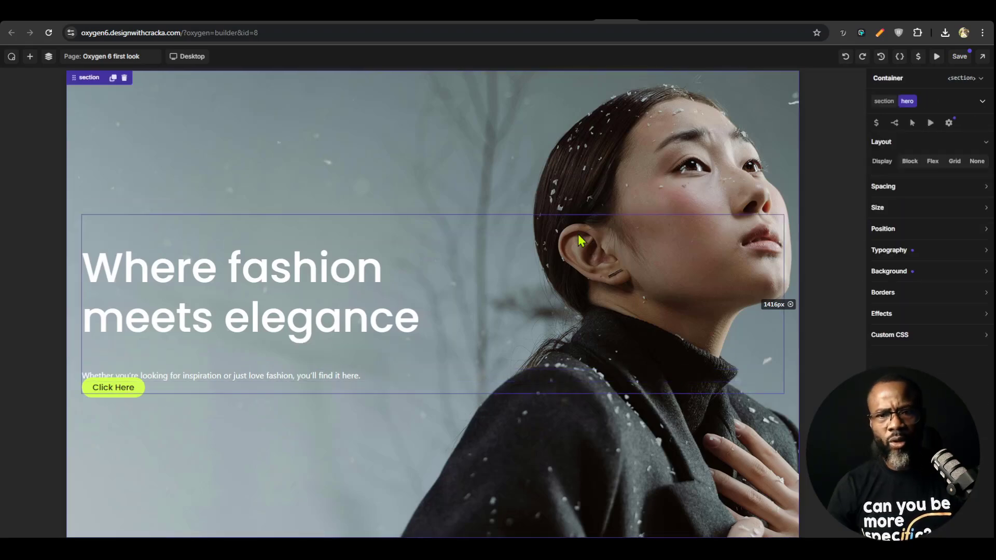
pyautogui.click(48, 56)
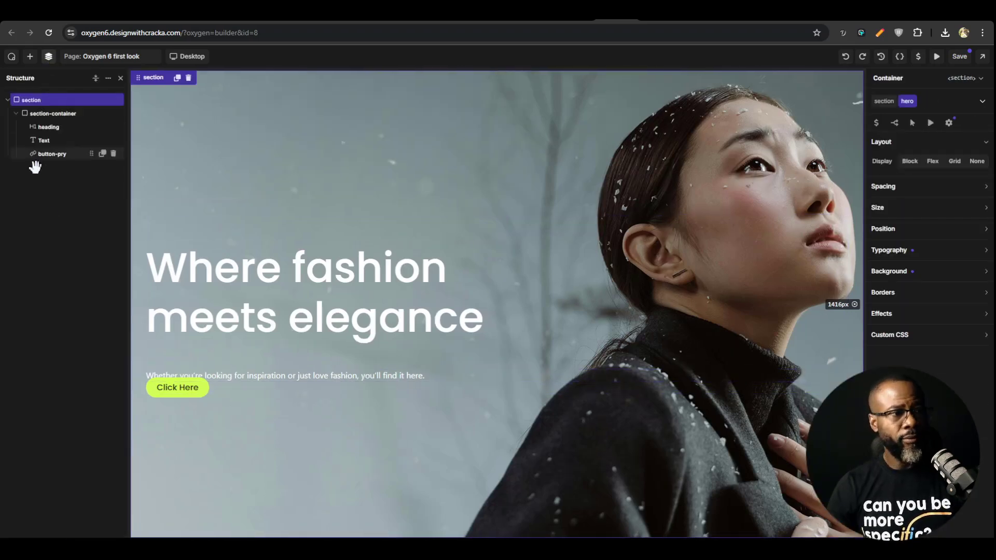
pyautogui.click(54, 114)
pyautogui.click(52, 127)
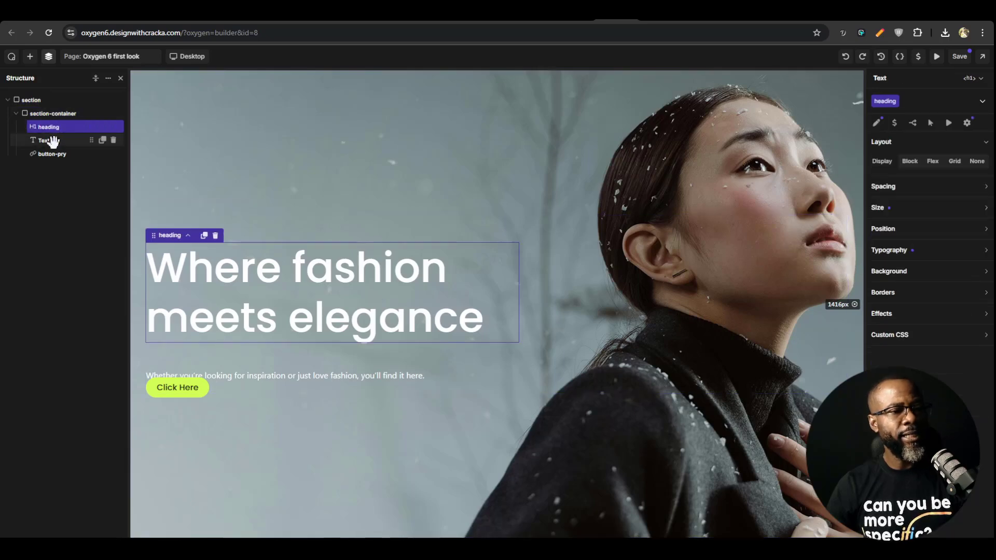
pyautogui.click(53, 141)
pyautogui.click(53, 154)
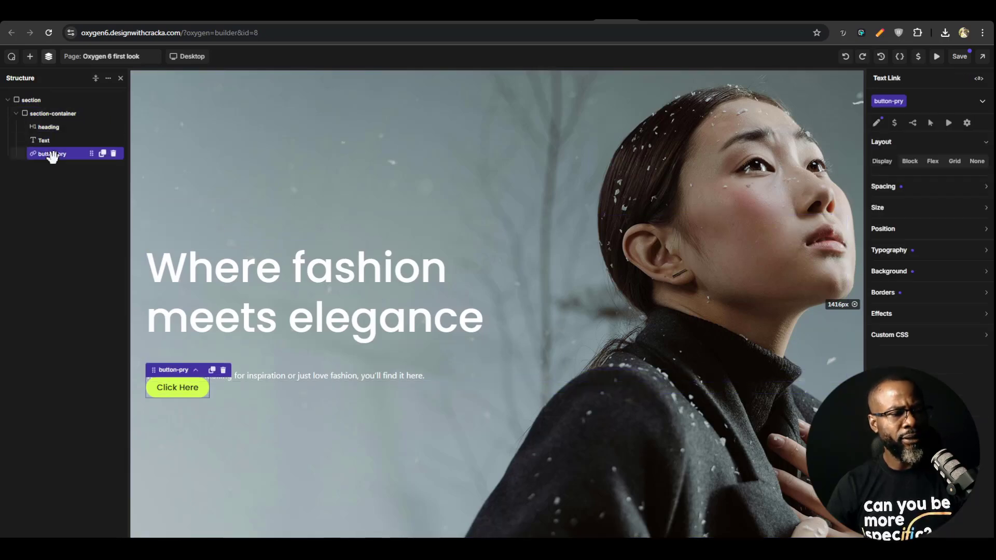
pyautogui.click(52, 141)
# Set the section-container class to a vertical flex layout with the content gap variable as its gap
pyautogui.click(54, 114)
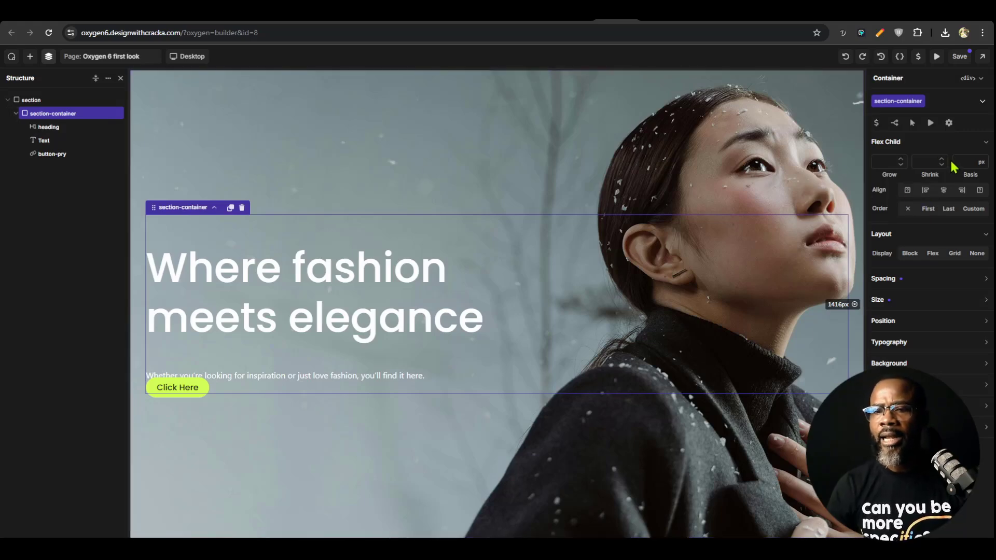
pyautogui.click(934, 254)
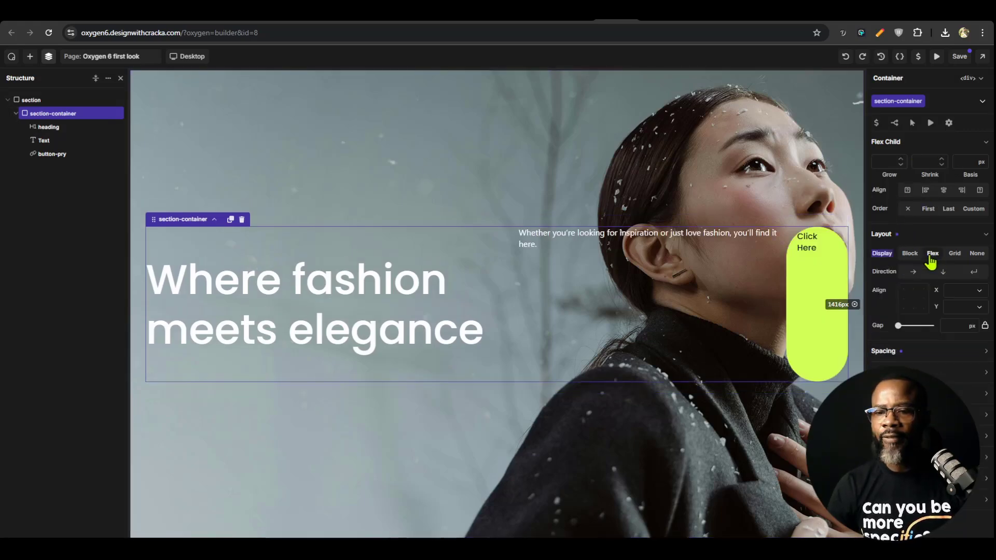
pyautogui.click(943, 271)
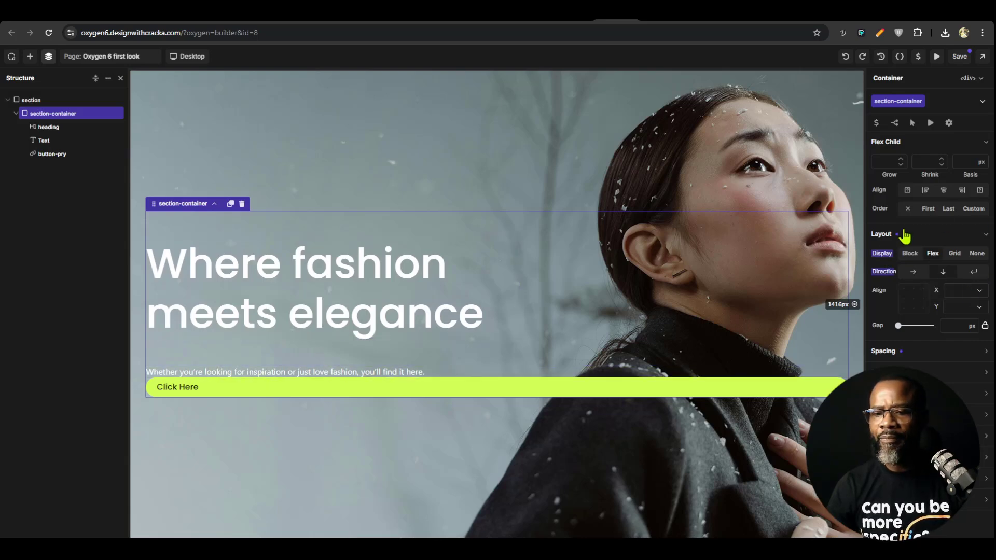
pyautogui.click(941, 320)
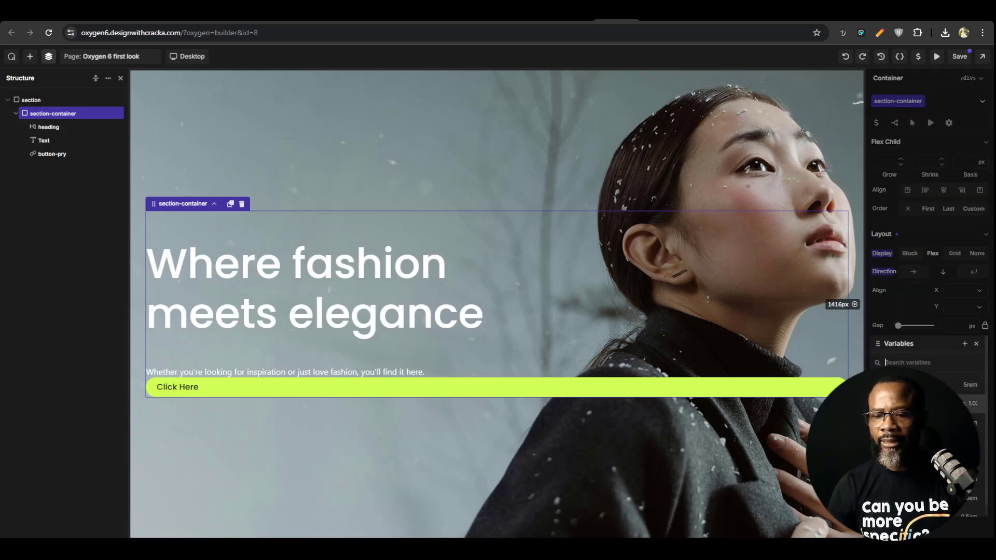
pyautogui.click(913, 423)
# Check the spacing around the hero heading, save the page and open it on the front end
pyautogui.click(269, 296)
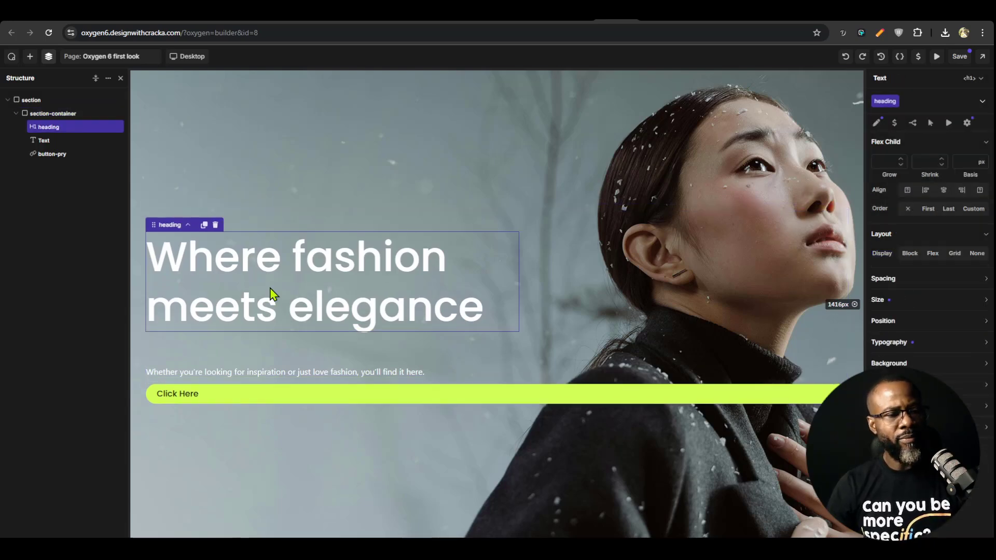
pyautogui.click(264, 353)
pyautogui.click(266, 371)
pyautogui.click(273, 310)
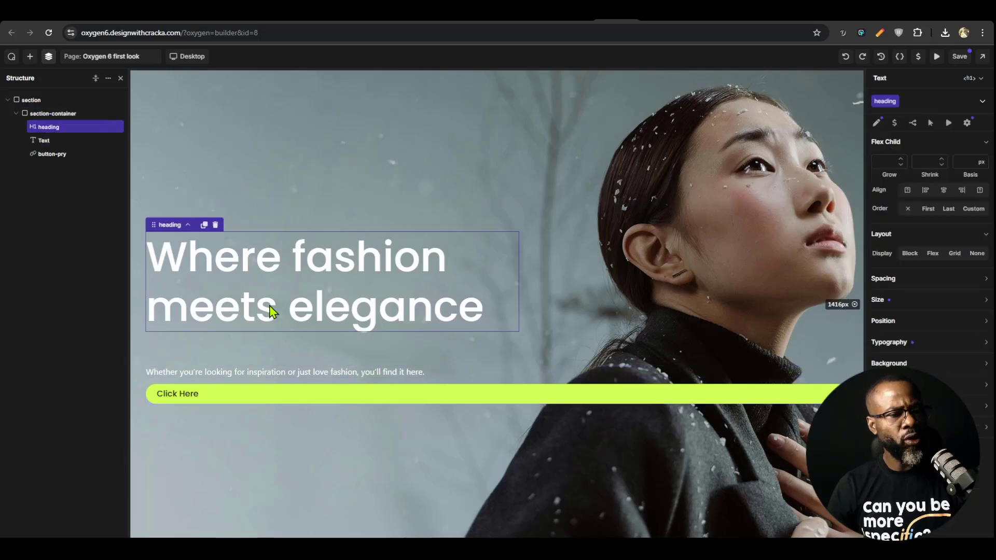
pyautogui.click(286, 210)
pyautogui.click(279, 263)
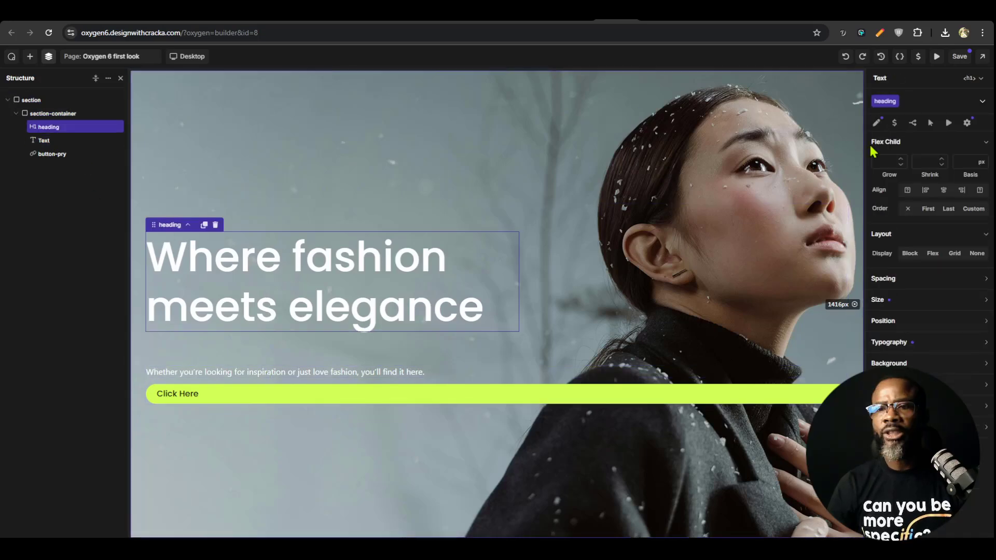
pyautogui.click(959, 57)
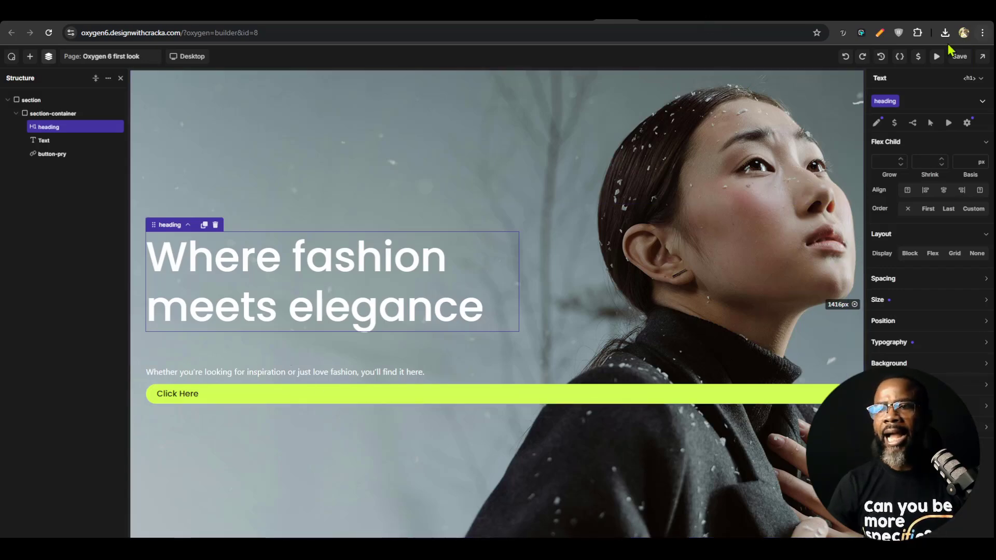
pyautogui.click(982, 59)
pyautogui.click(965, 78)
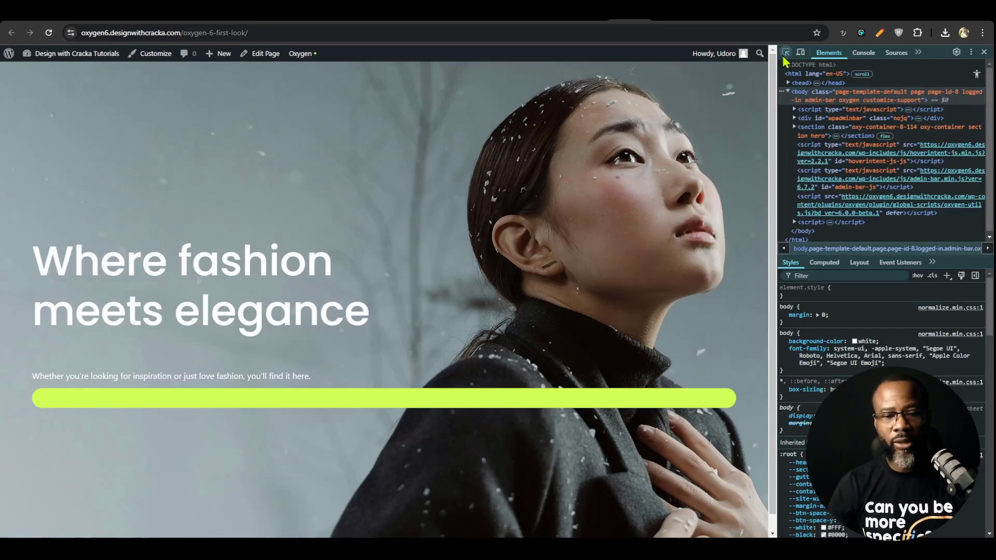
# Inspect the section-container and heading in the browser's developer tools and toggle the h1's default margin
pyautogui.click(786, 53)
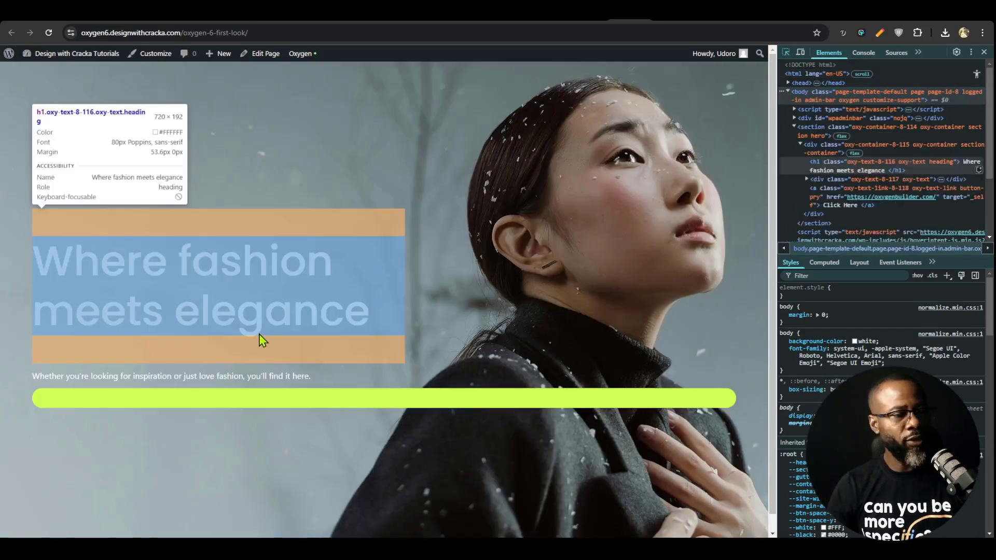
pyautogui.click(278, 225)
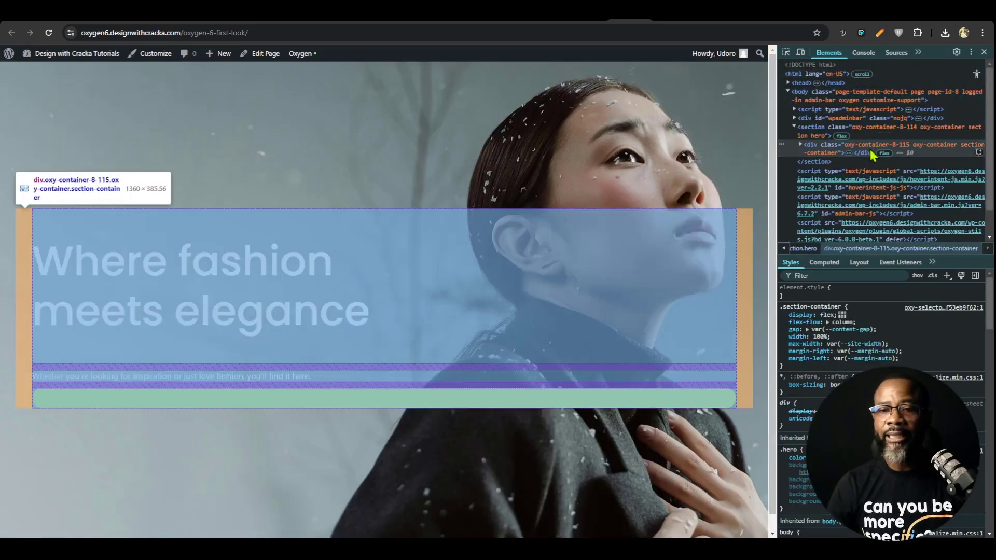
pyautogui.click(801, 145)
pyautogui.click(831, 166)
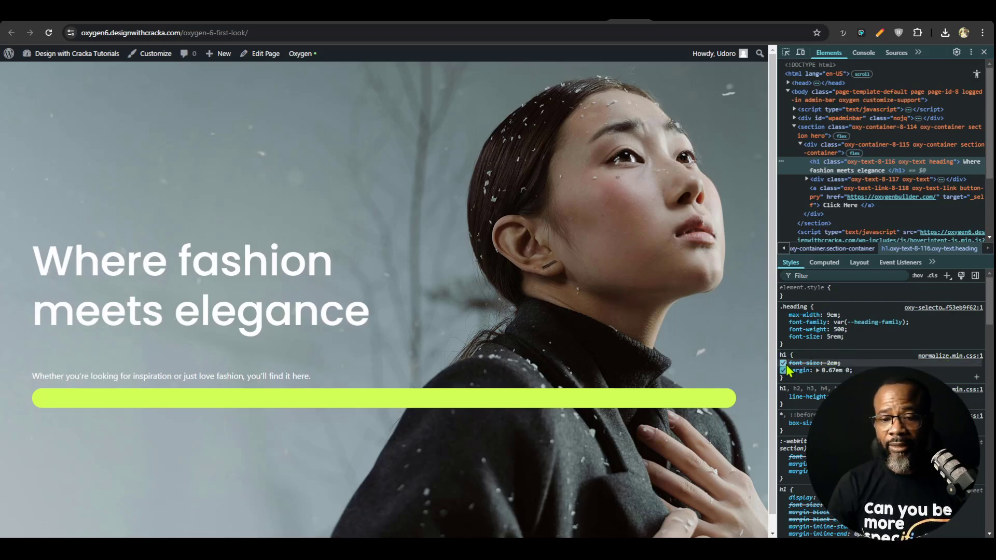
pyautogui.click(783, 371)
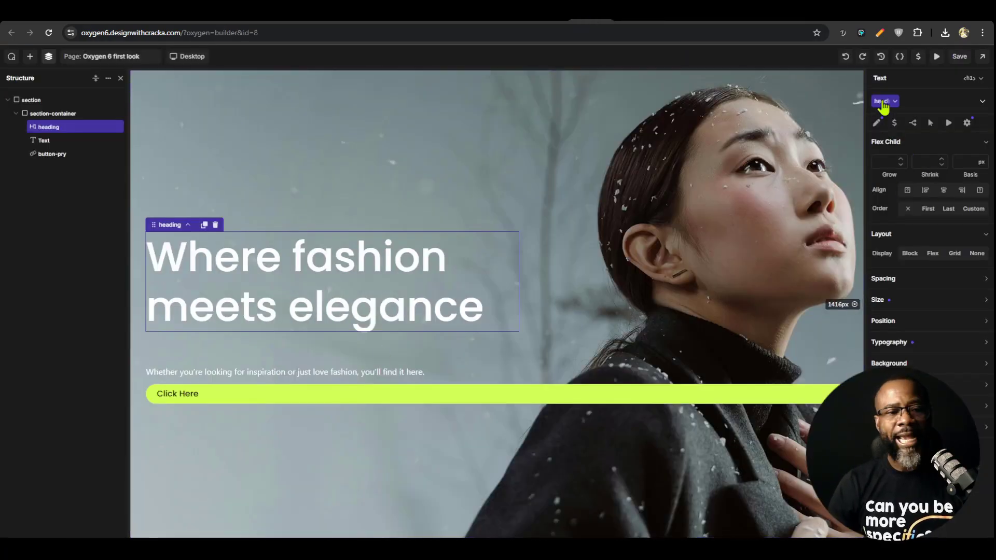
# Set the heading class's top and bottom margins to 0 in the Oxygen builder and save the page
pyautogui.click(919, 302)
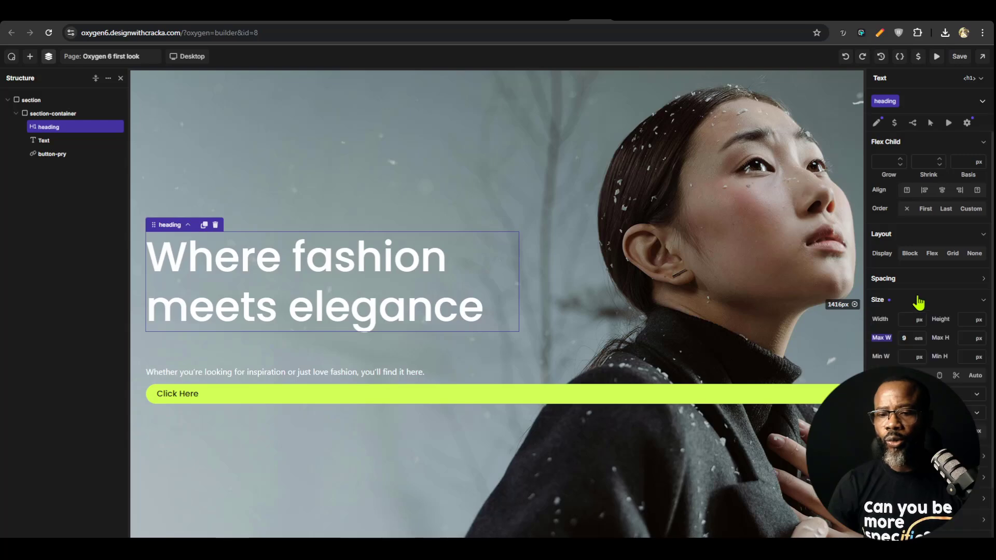
pyautogui.click(912, 280)
pyautogui.click(929, 297)
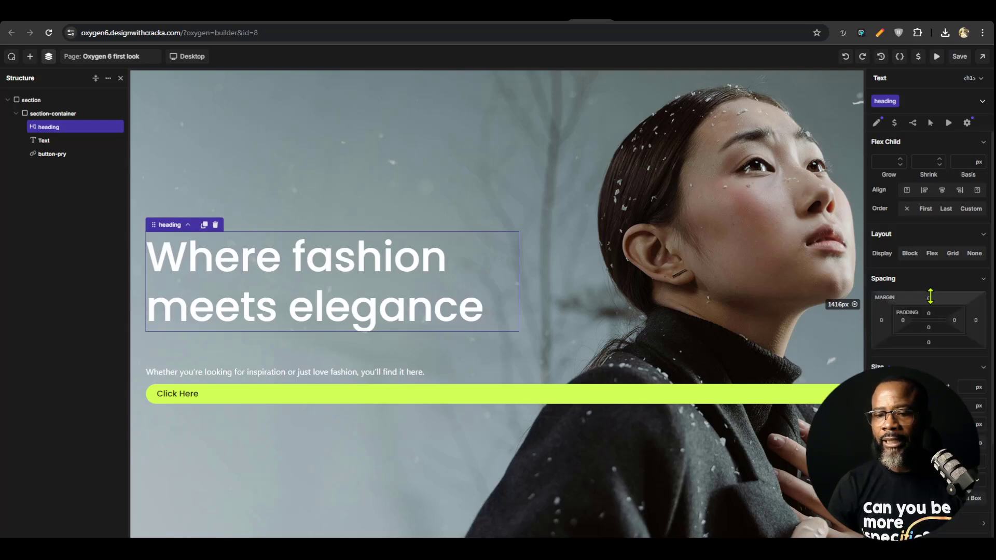
pyautogui.write('0')
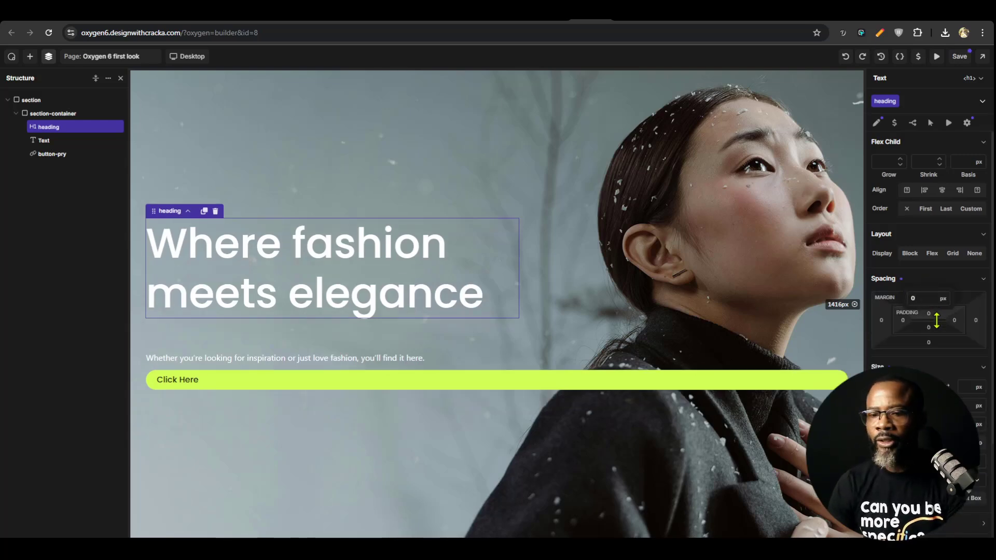
pyautogui.click(929, 341)
pyautogui.write('0')
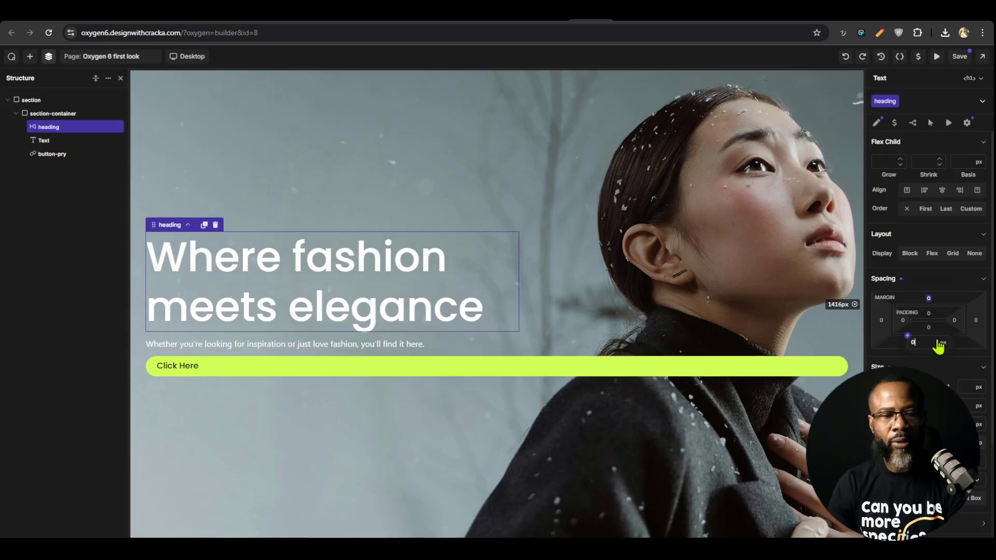
pyautogui.click(962, 58)
# Align the section-container's content to Left horizontally and Bottom vertically, and save the page
pyautogui.click(560, 254)
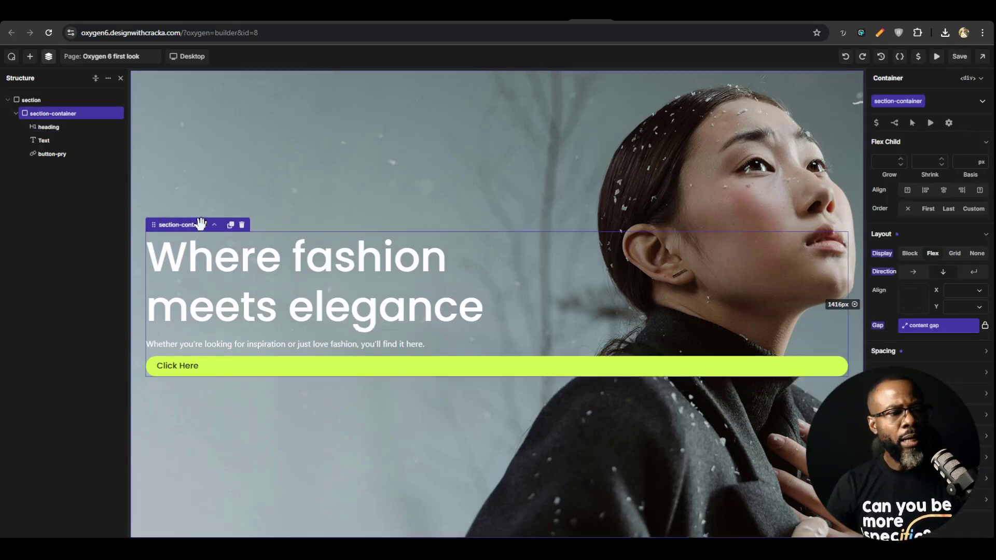
pyautogui.click(902, 309)
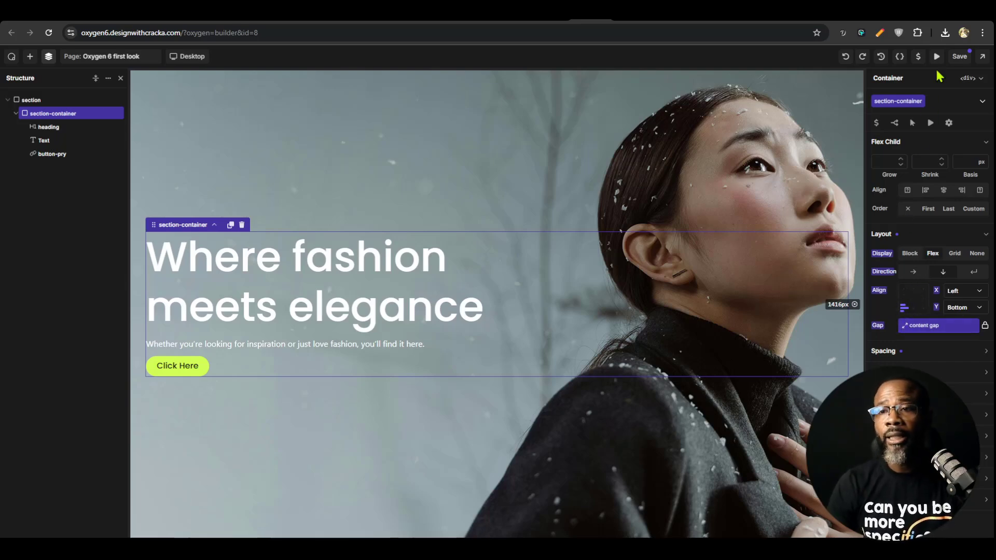
pyautogui.click(960, 57)
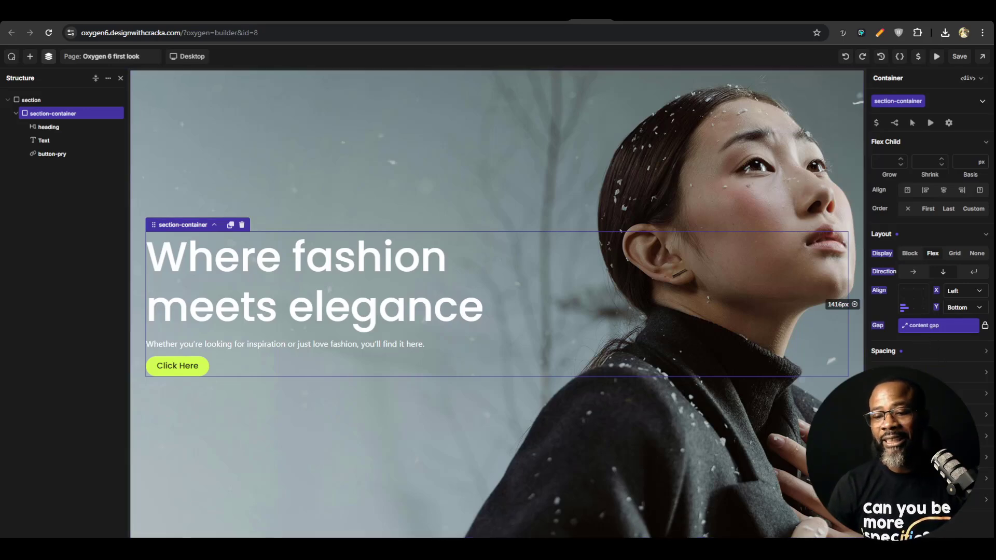
# Try a 720 px width on the section-container, return it to 100% and save the page
pyautogui.click(929, 372)
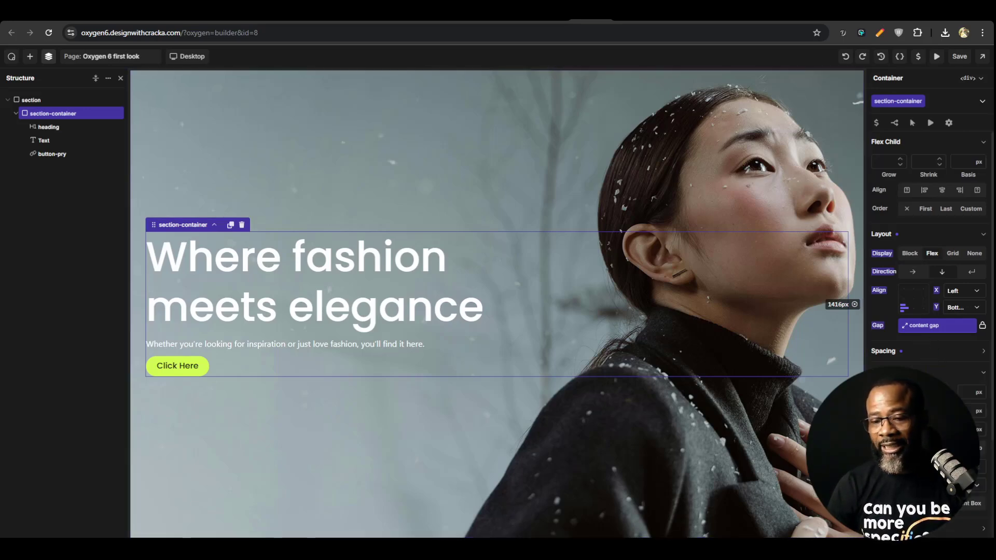
pyautogui.write('720')
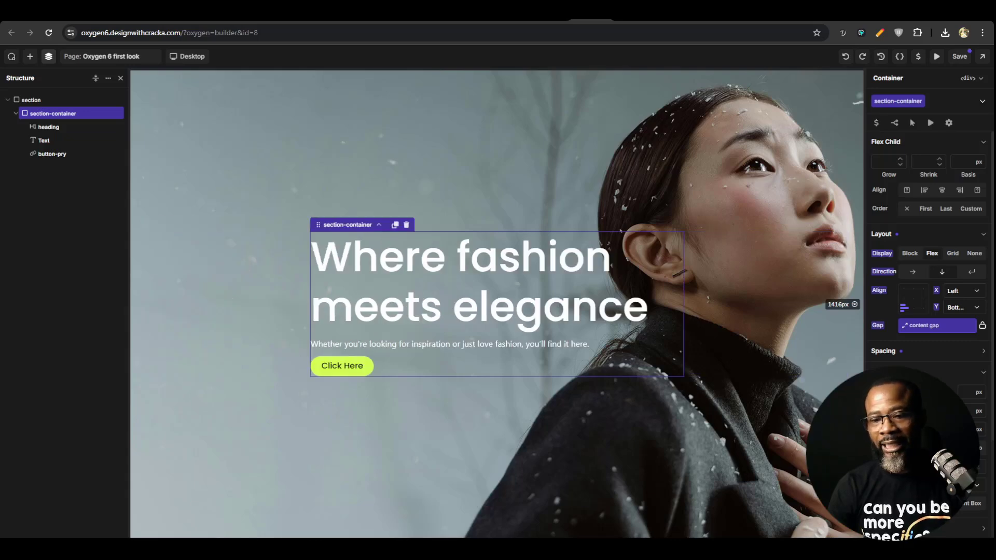
pyautogui.write('12')
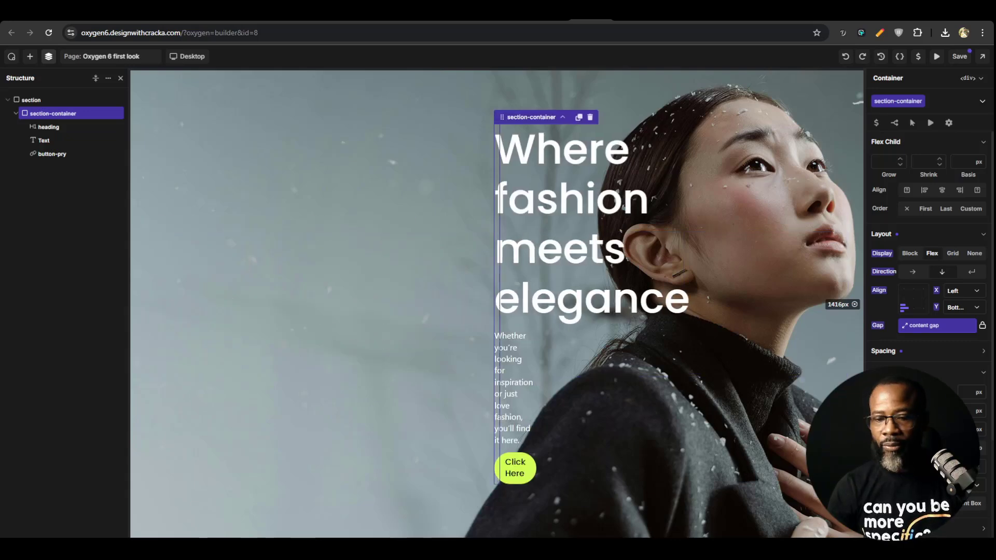
pyautogui.write('0%')
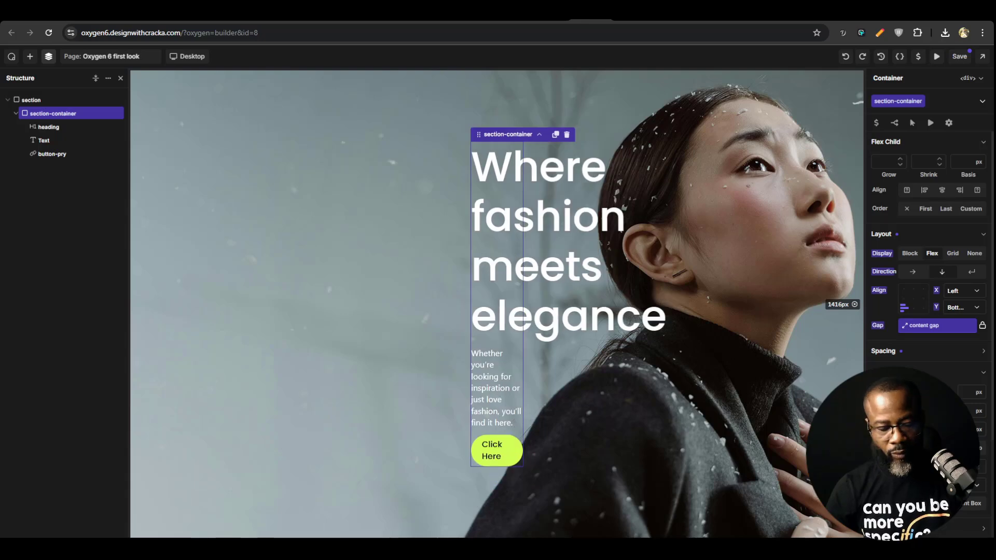
pyautogui.click(959, 56)
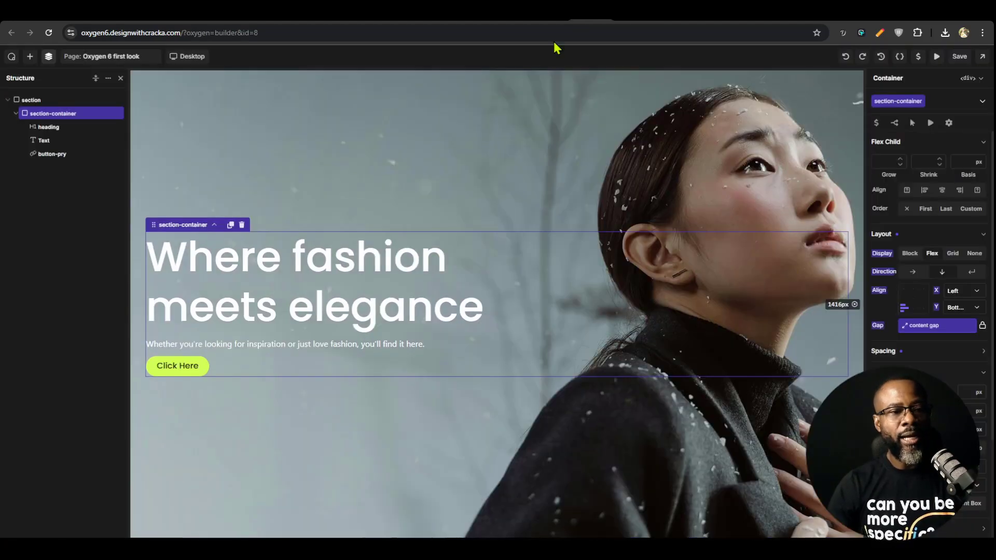
# Try line heights of 130% and 110% on the heading class in the Oxygen builder, settle on 100% and save the page
pyautogui.click(413, 260)
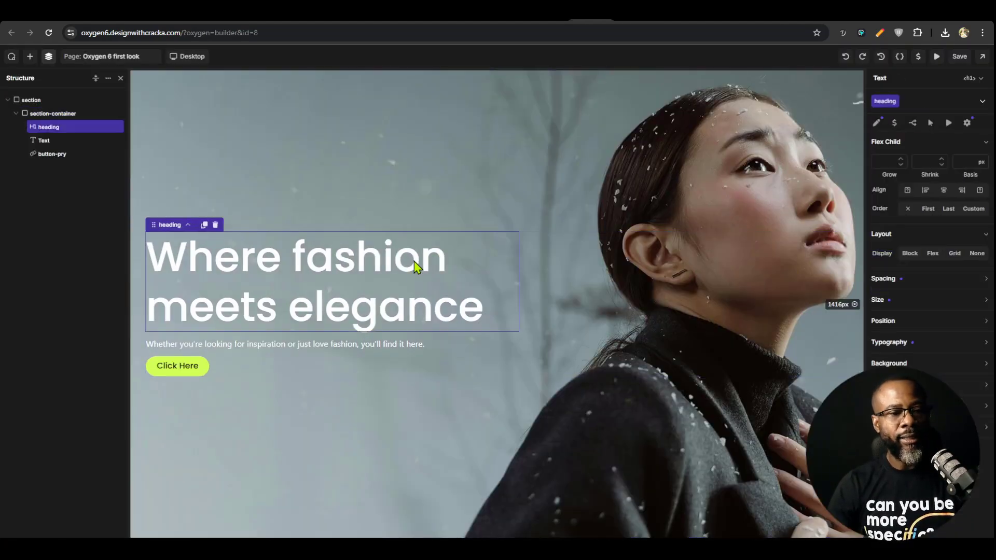
pyautogui.click(920, 341)
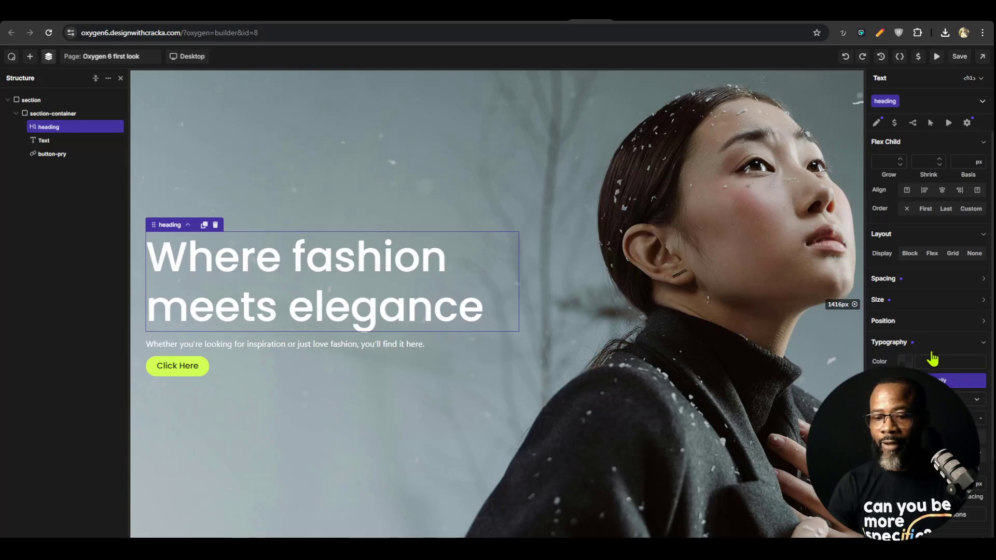
pyautogui.scroll(-1, 932, 358)
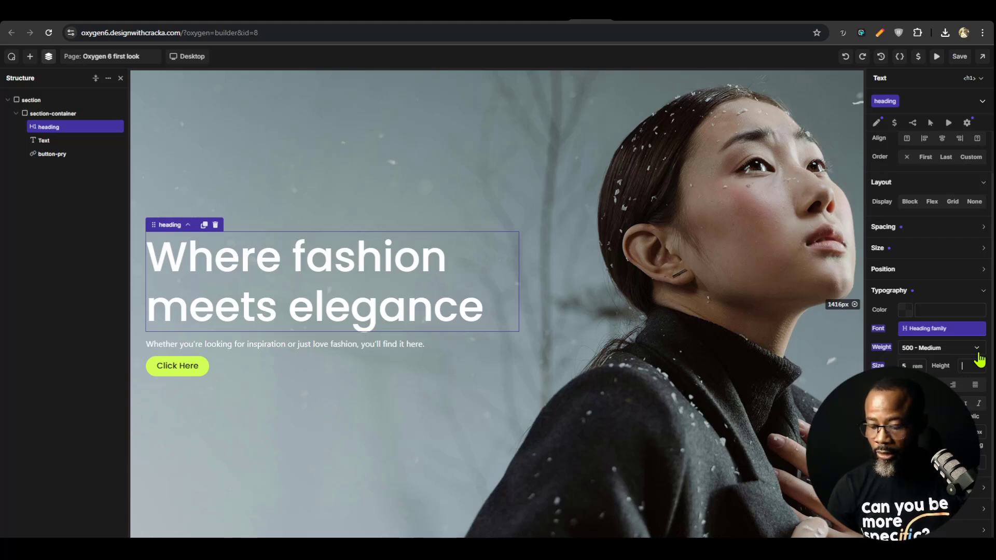
pyautogui.click(977, 359)
pyautogui.write('130')
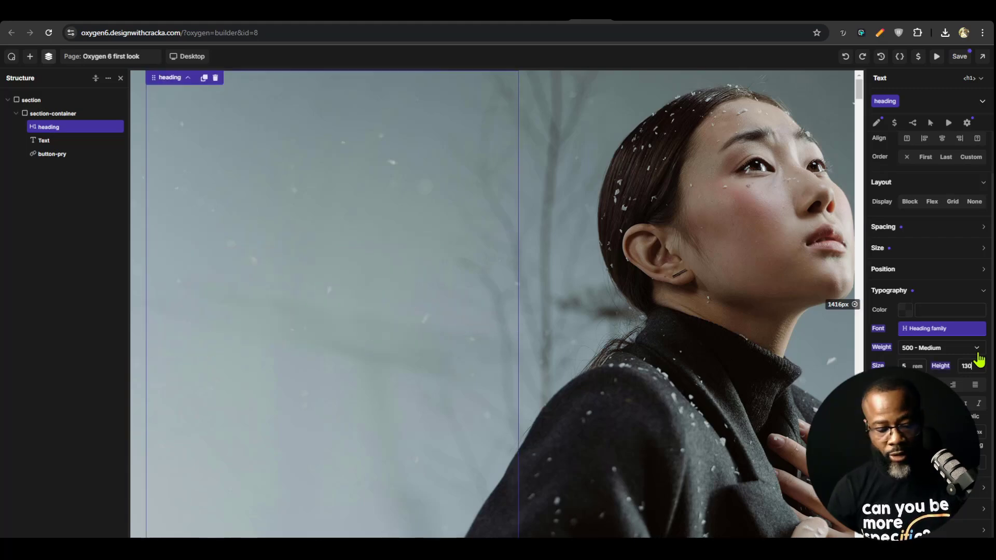
pyautogui.write('%')
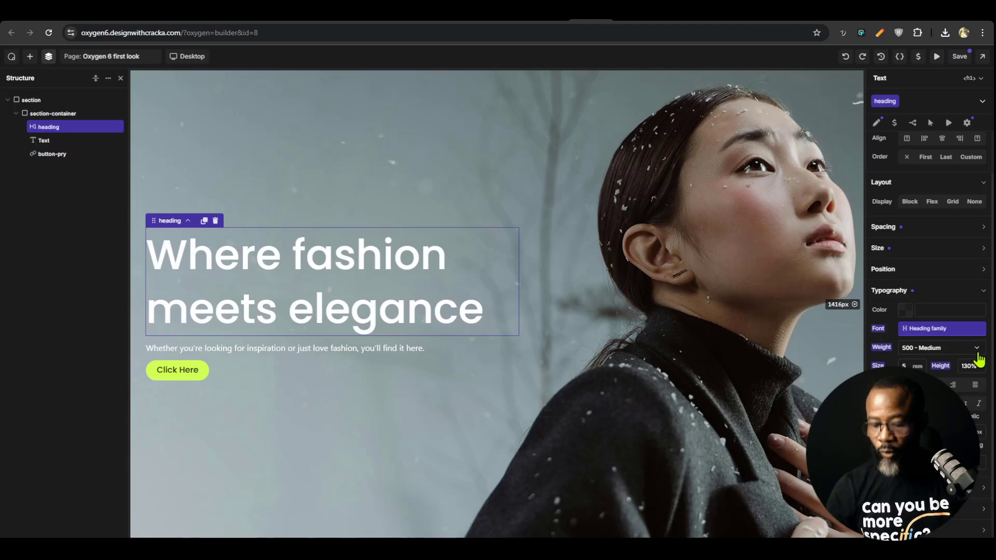
pyautogui.press('BackSpace')
pyautogui.write('1')
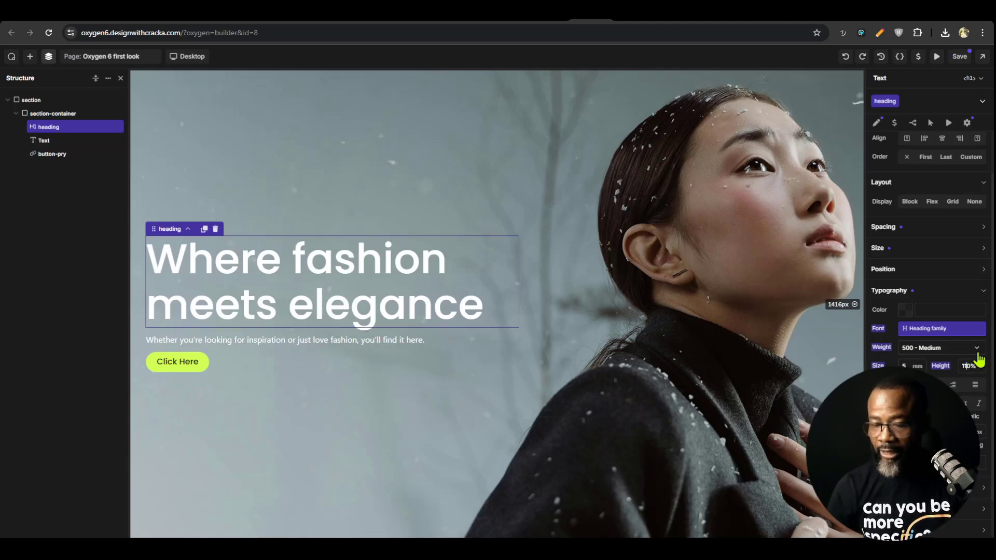
pyautogui.press('BackSpace')
pyautogui.write('0')
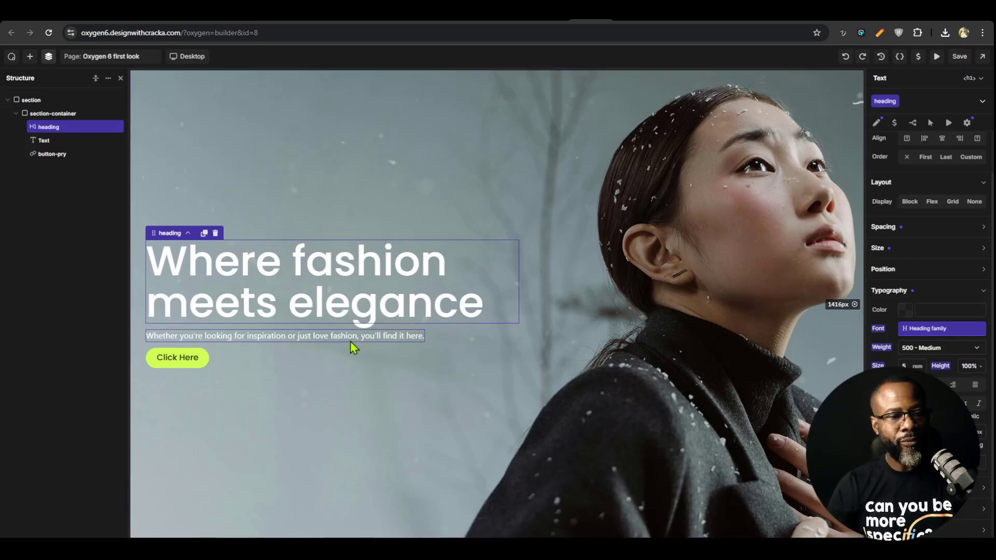
# Create the class hero-txt on the hero's paragraph text below the heading
pyautogui.click(277, 341)
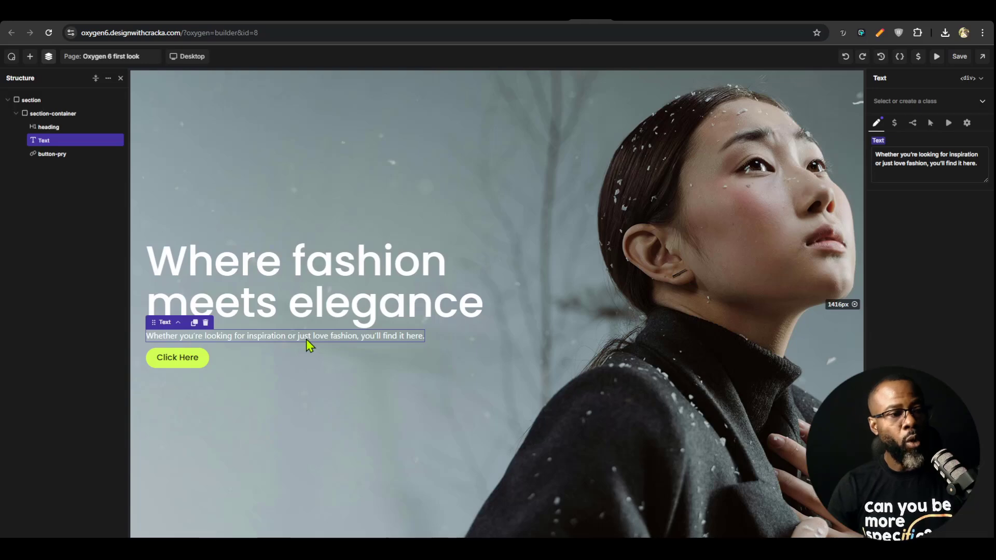
pyautogui.write('hero')
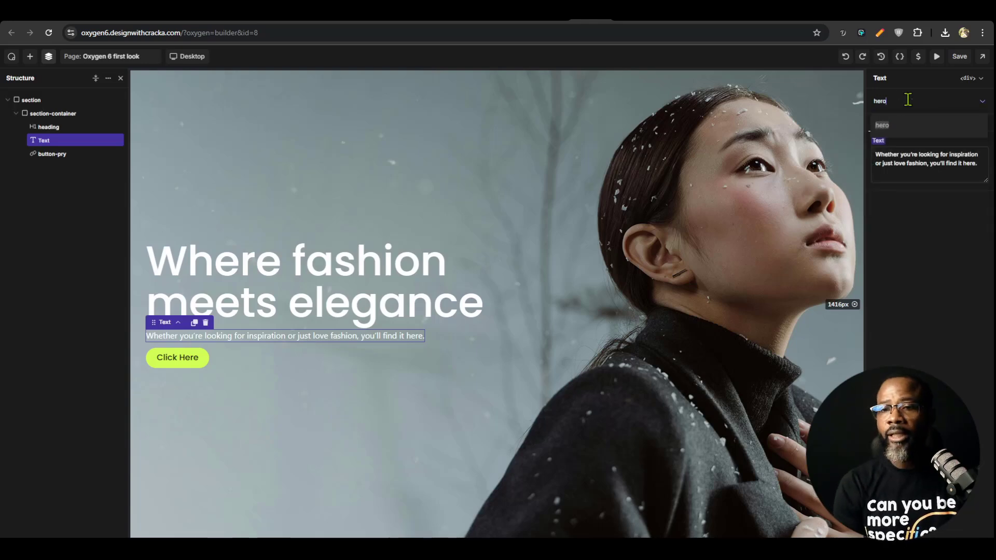
pyautogui.write('-txt')
pyautogui.press('Return')
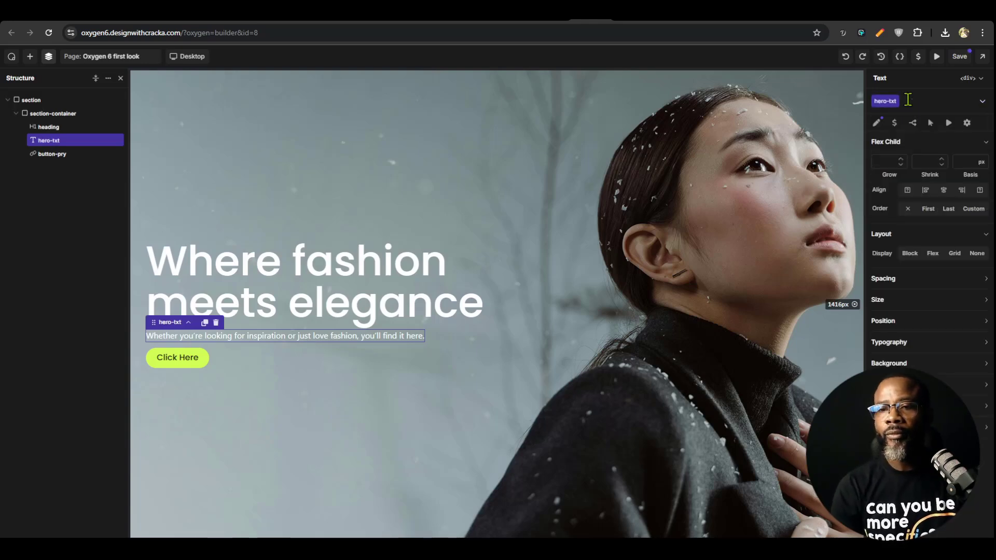
# Set the hero-txt class's maximum width to 23 rem
pyautogui.click(926, 349)
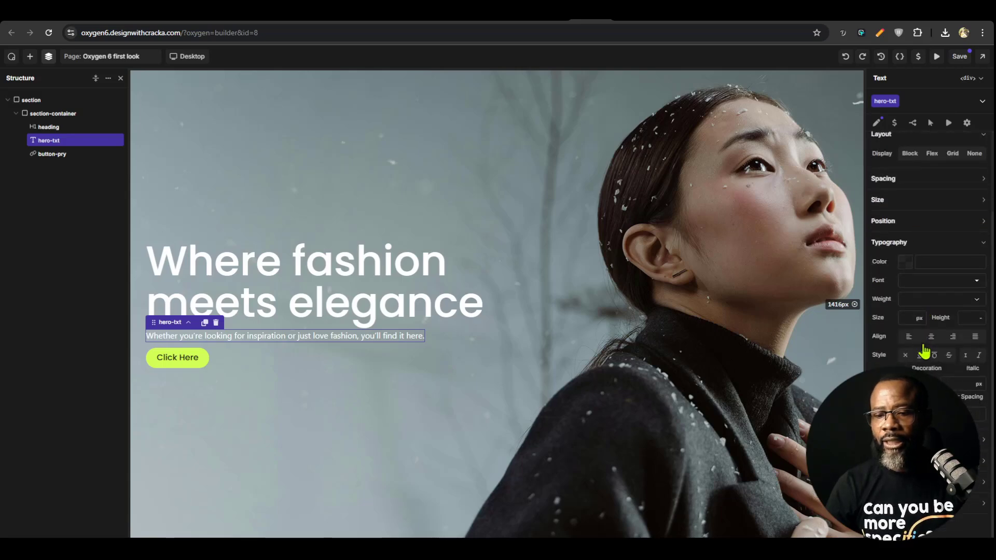
pyautogui.click(922, 202)
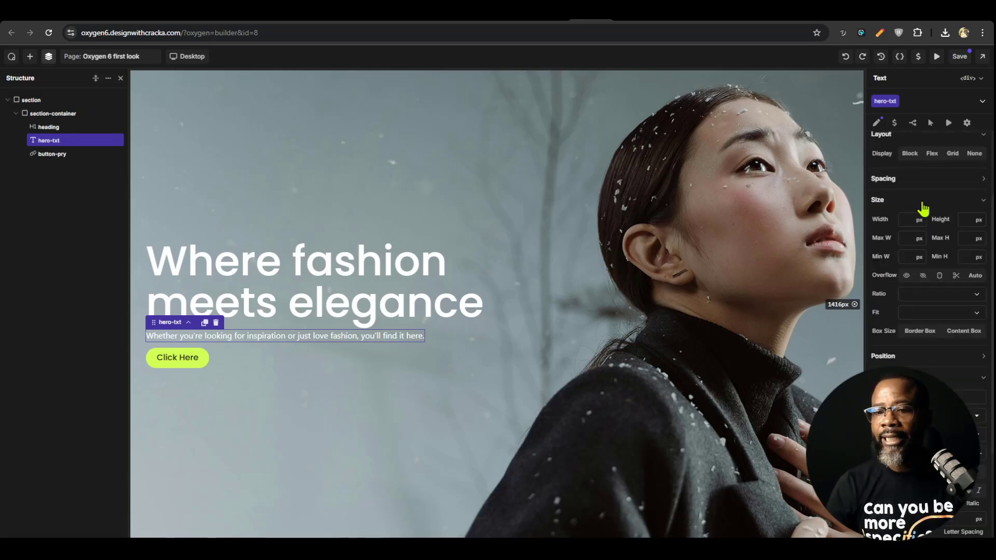
pyautogui.click(910, 236)
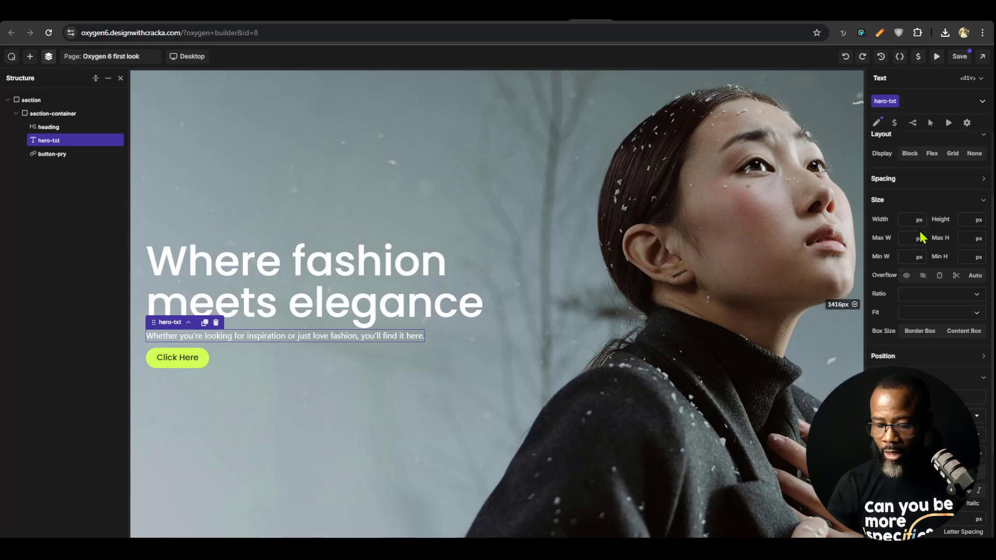
pyautogui.write('5rem')
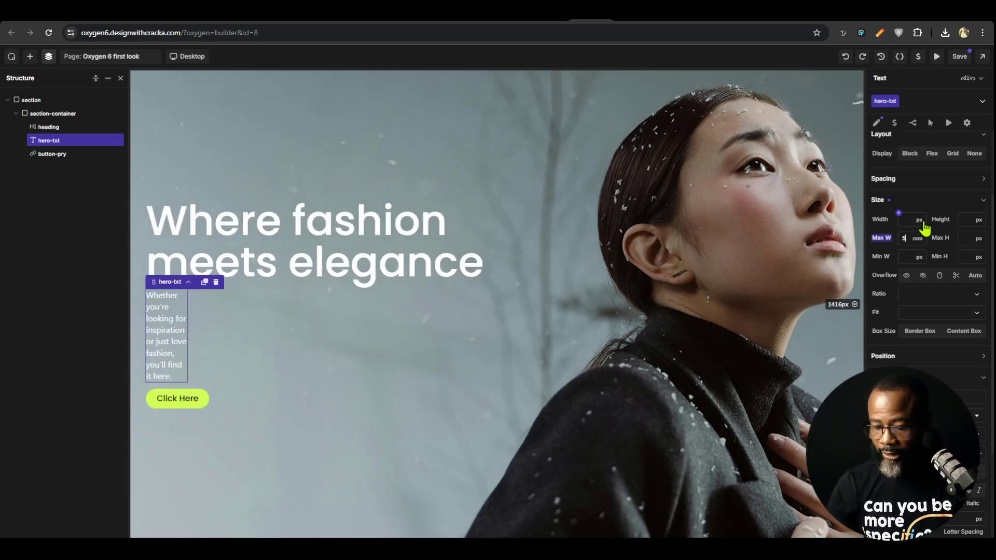
pyautogui.press('Up')
pyautogui.press('Up')
pyautogui.press('Up')
pyautogui.press('Up')
pyautogui.press('Up')
pyautogui.press('Up')
pyautogui.press('Up')
pyautogui.press('Up')
pyautogui.press('Up')
pyautogui.press('Up')
pyautogui.press('Up')
pyautogui.press('Up')
pyautogui.press('Up')
pyautogui.press('Up')
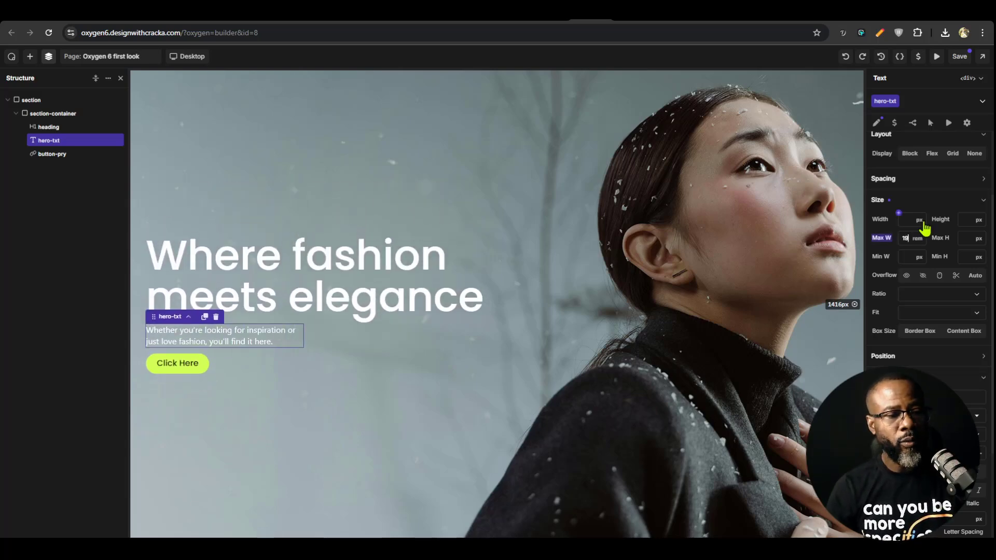
pyautogui.press('Up')
pyautogui.press('Up')
pyautogui.press('Up')
pyautogui.press('Up')
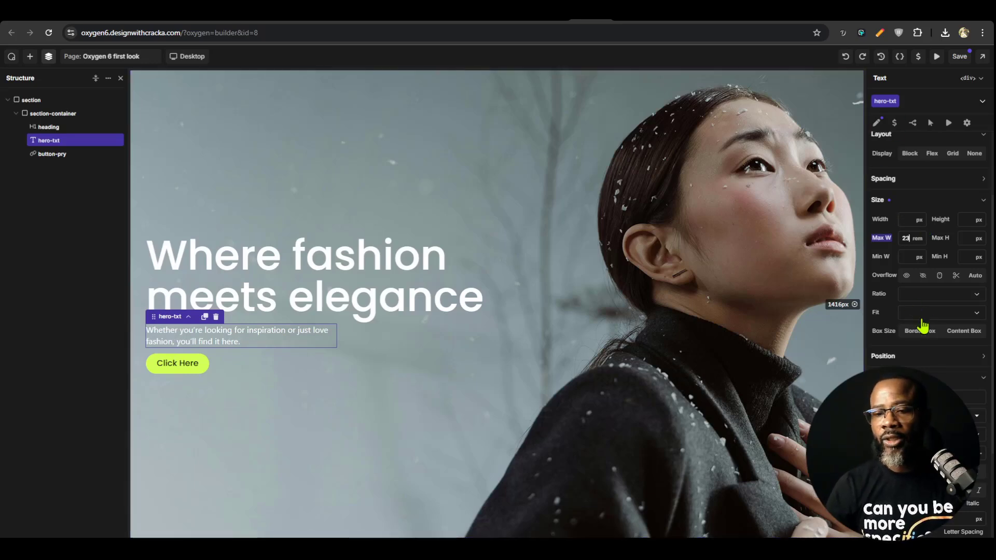
# Switch to the Eureka design in Figma, compare the hero paragraph with the text in the section below, and return to Oxygen
pyautogui.click(653, 16)
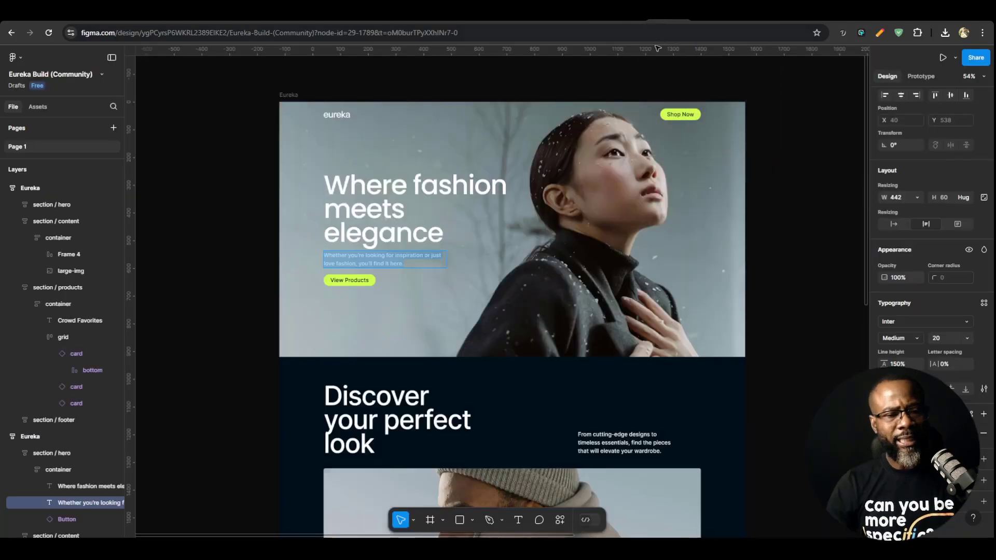
pyautogui.click(432, 338)
pyautogui.scroll(-3, 616, 457)
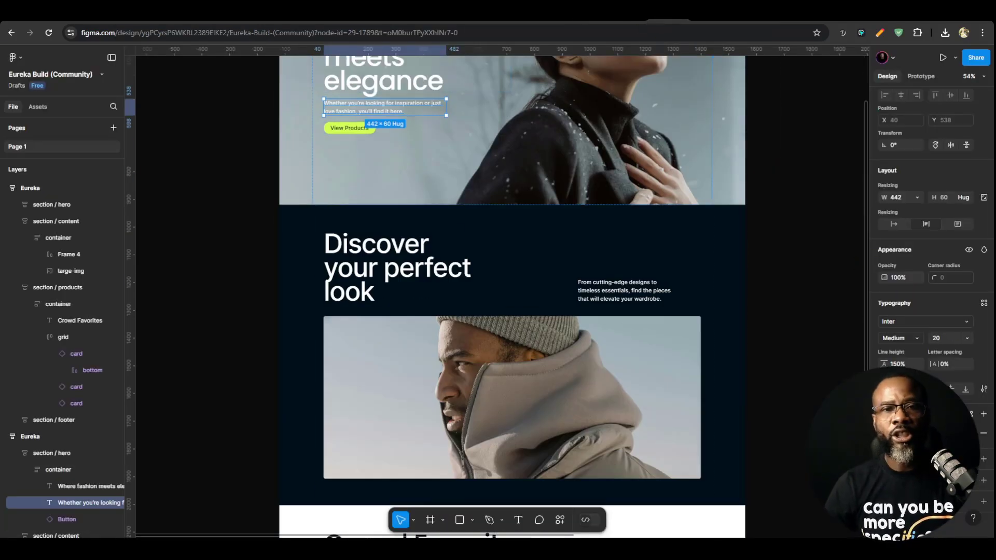
pyautogui.click(623, 15)
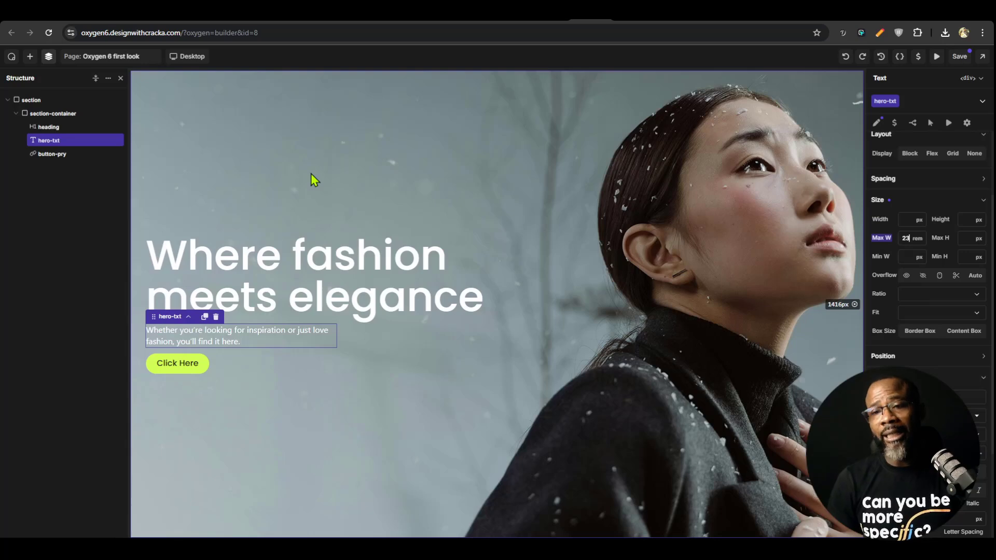
# Add a second class named body-txt to the hero paragraph and save the page
pyautogui.click(927, 101)
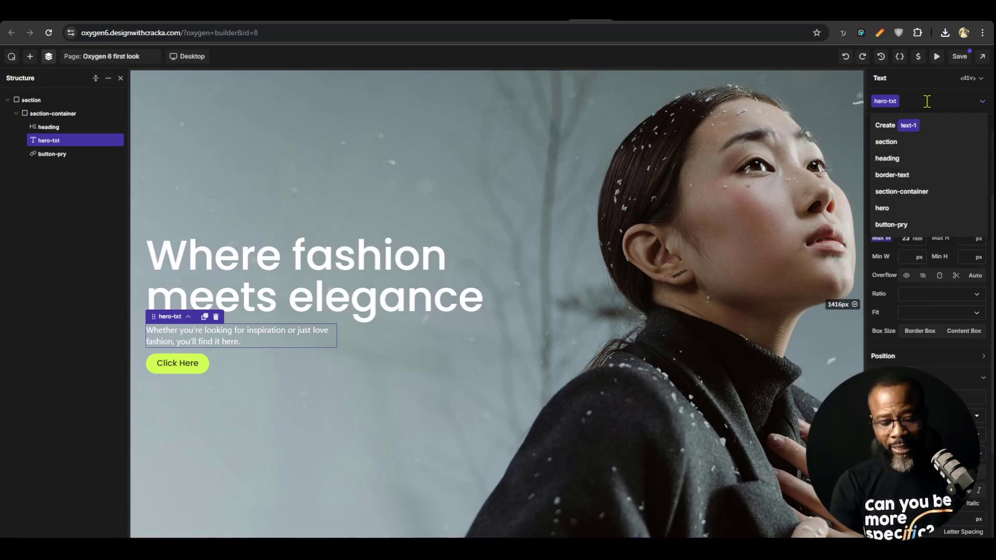
pyautogui.write('body-txt')
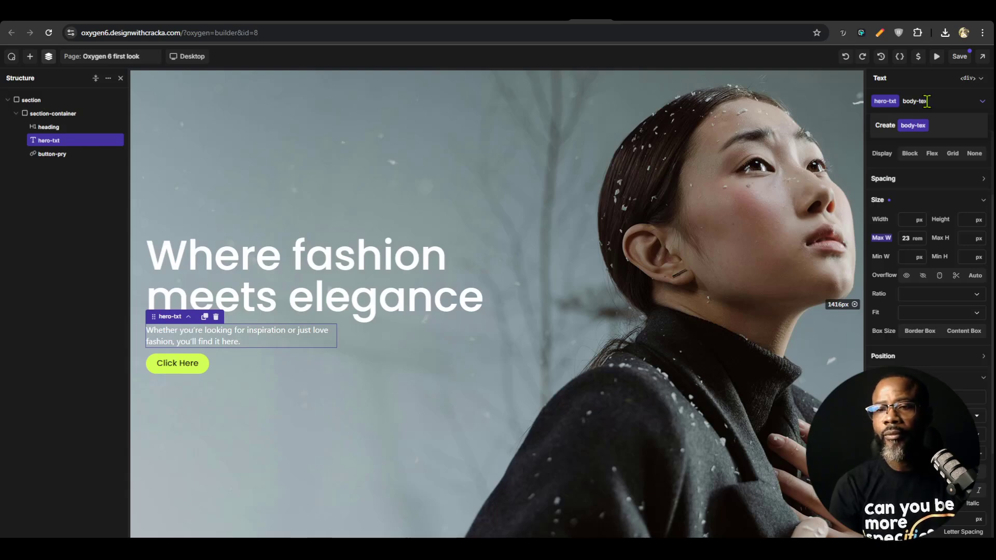
pyautogui.press('Return')
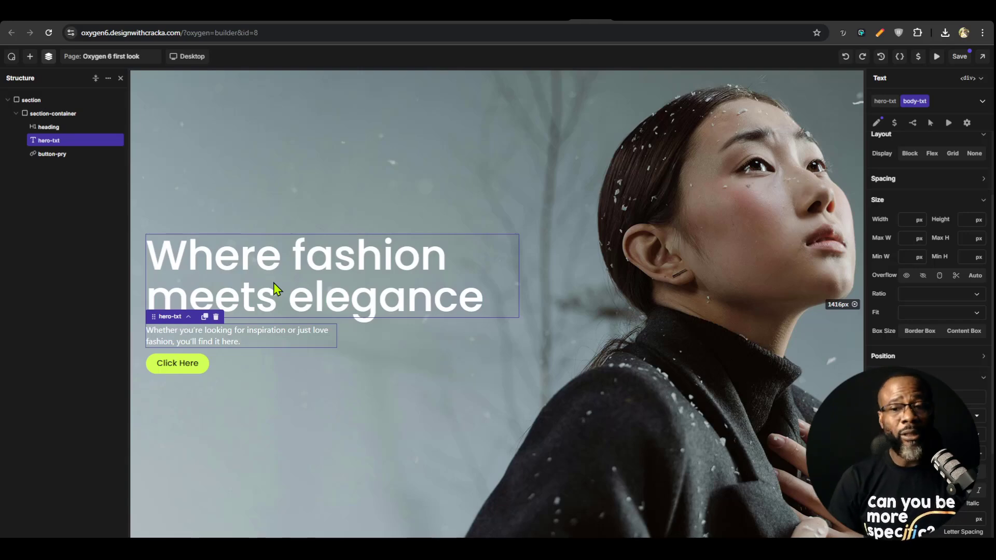
pyautogui.click(960, 56)
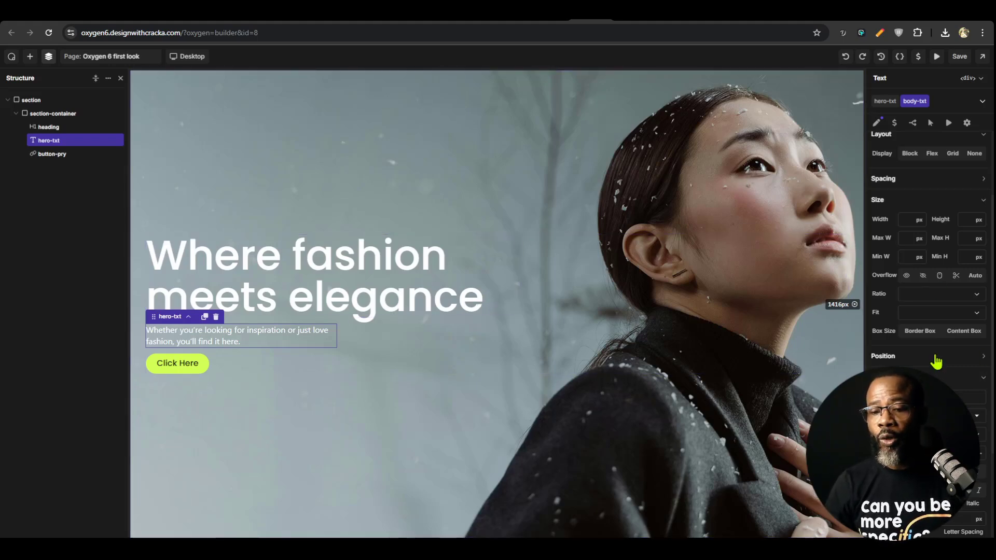
# Create a font family variable named "body font" and apply it as the body-txt class's font
pyautogui.scroll(-3, 934, 358)
pyautogui.click(924, 308)
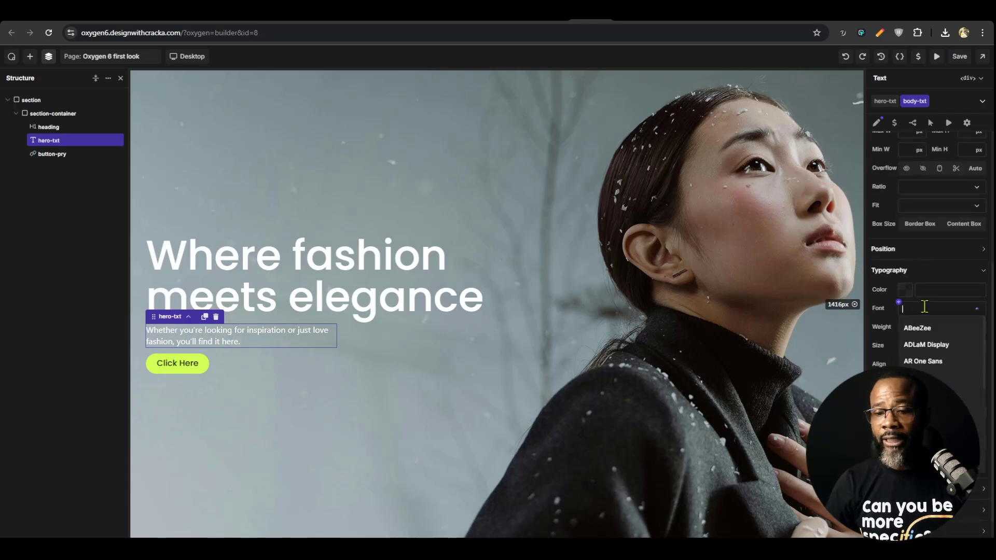
pyautogui.click(899, 303)
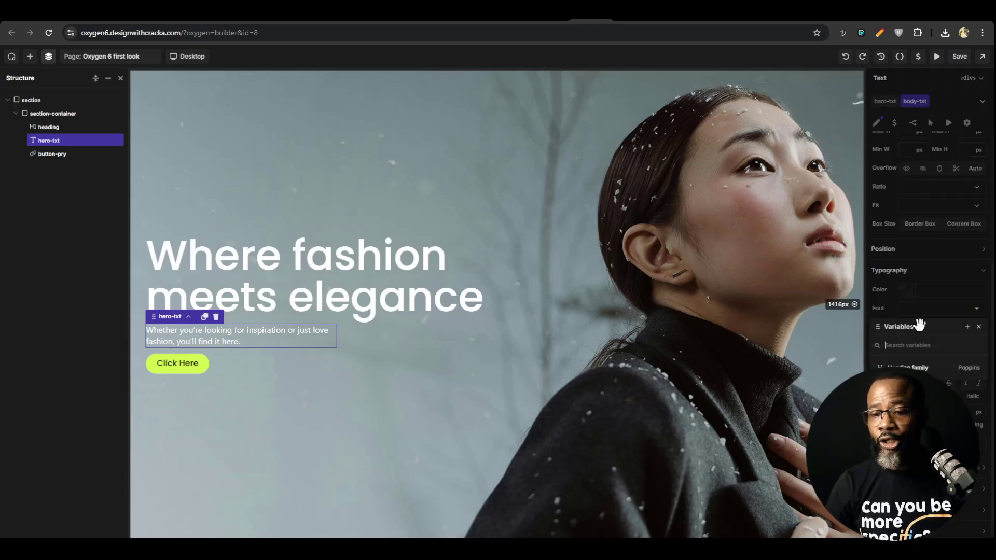
pyautogui.click(967, 326)
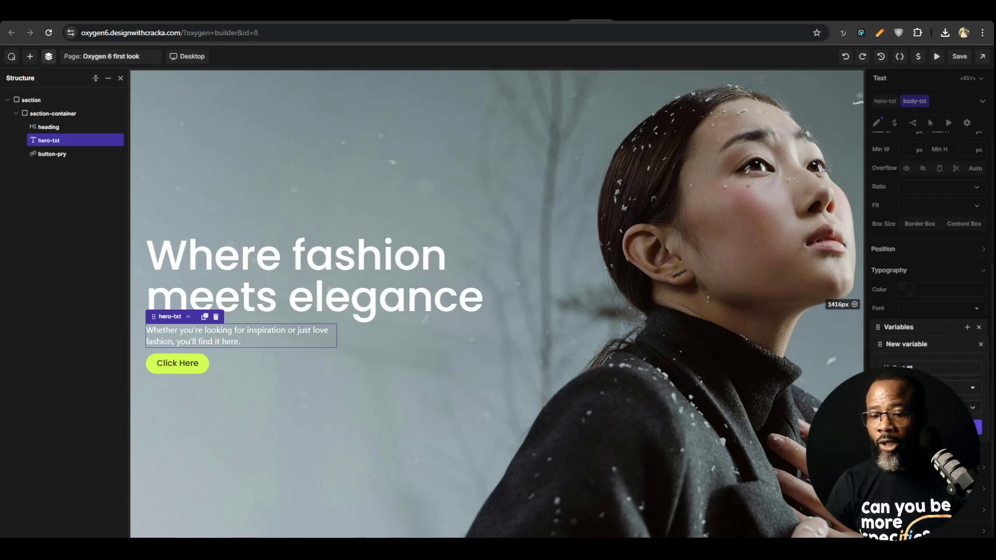
pyautogui.click(929, 388)
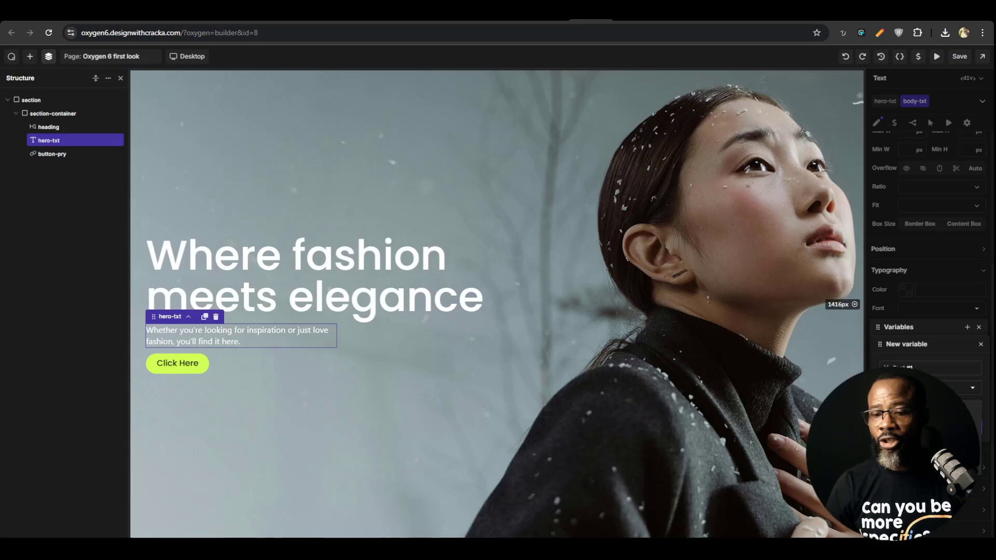
pyautogui.click(928, 388)
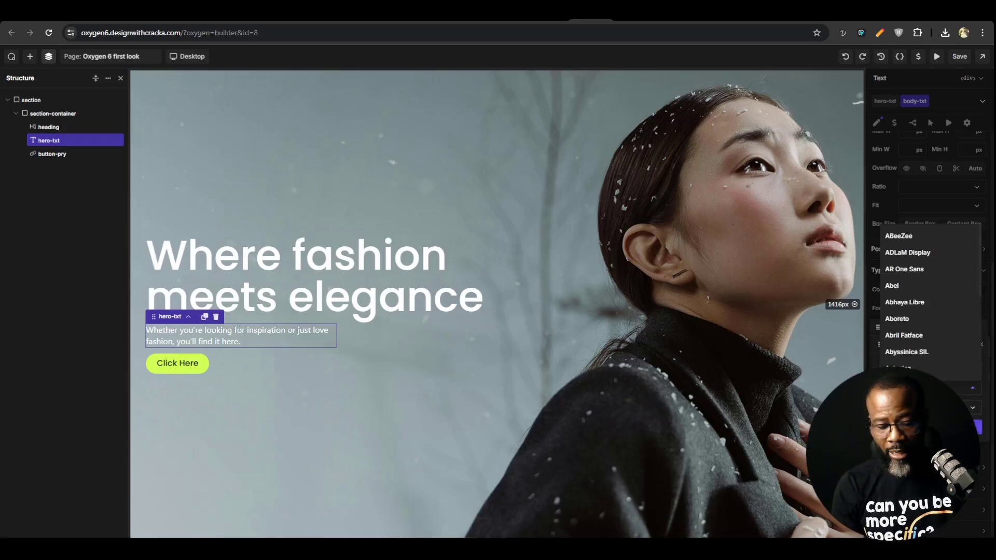
pyautogui.write('poppins')
pyautogui.press('Return')
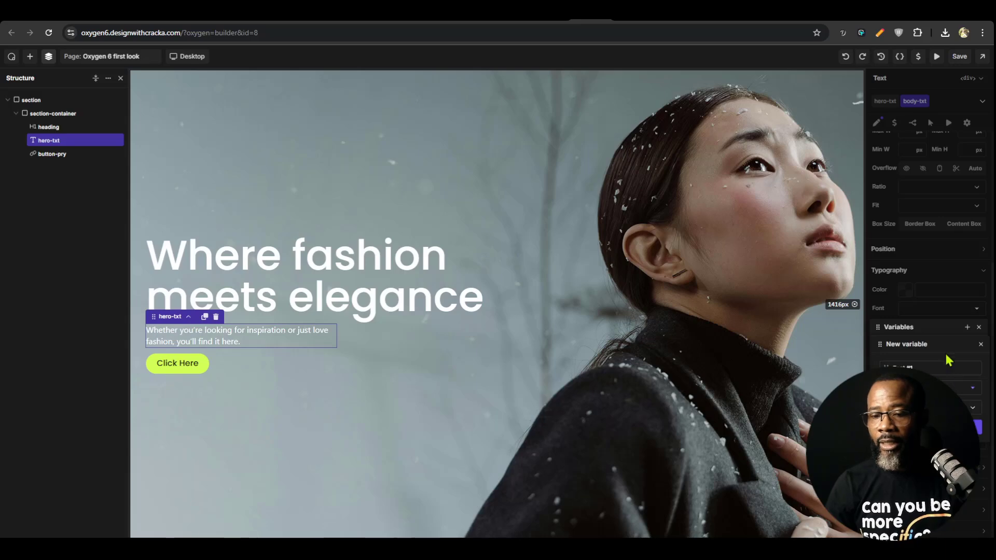
pyautogui.tripleClick(930, 367)
pyautogui.write('po')
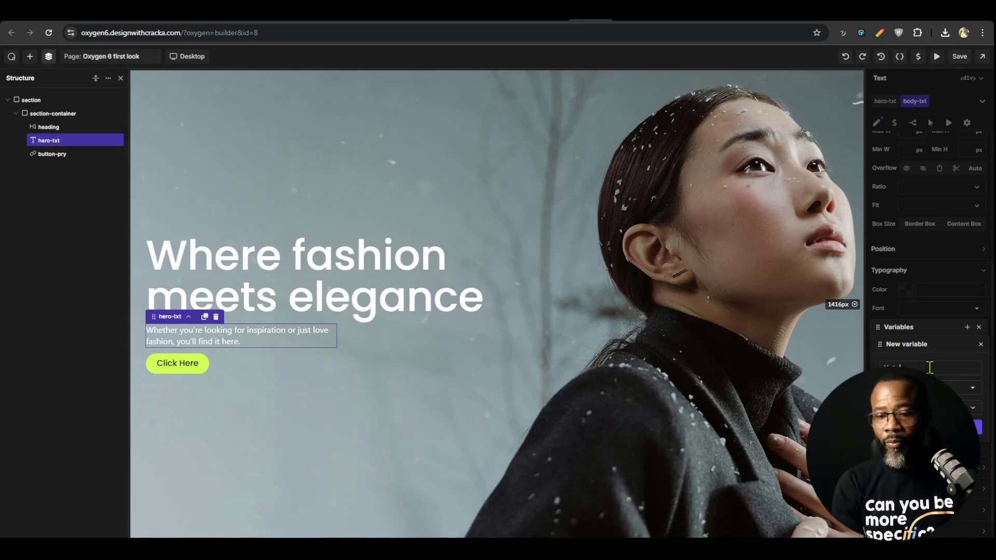
pyautogui.write('dy-font')
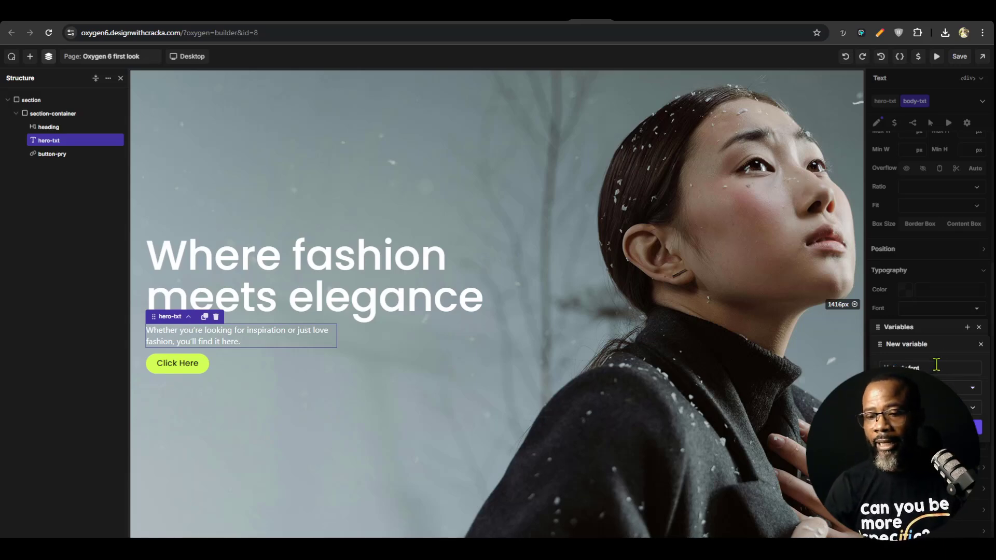
pyautogui.click(965, 427)
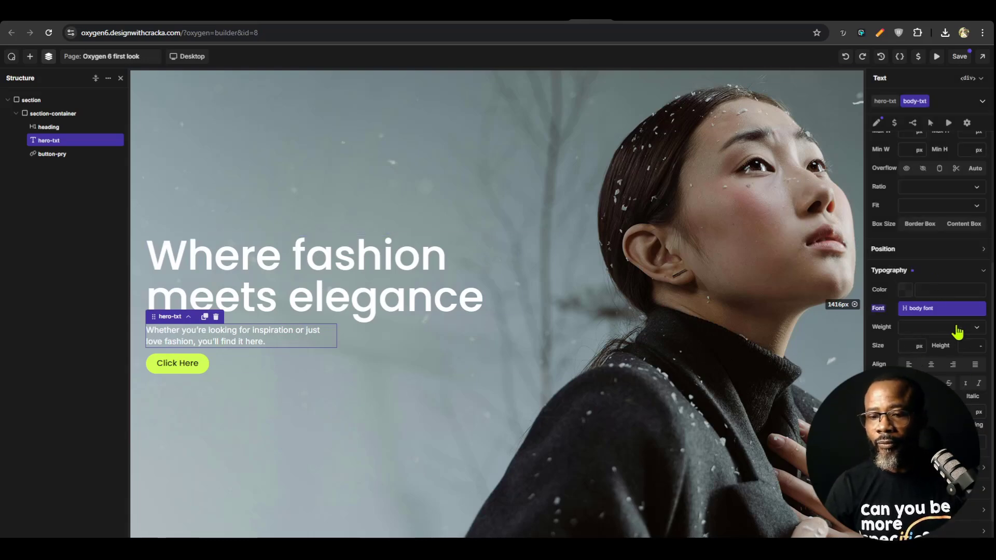
# Try 20 px and 1.4 rem as the body-txt class's font size
pyautogui.click(912, 349)
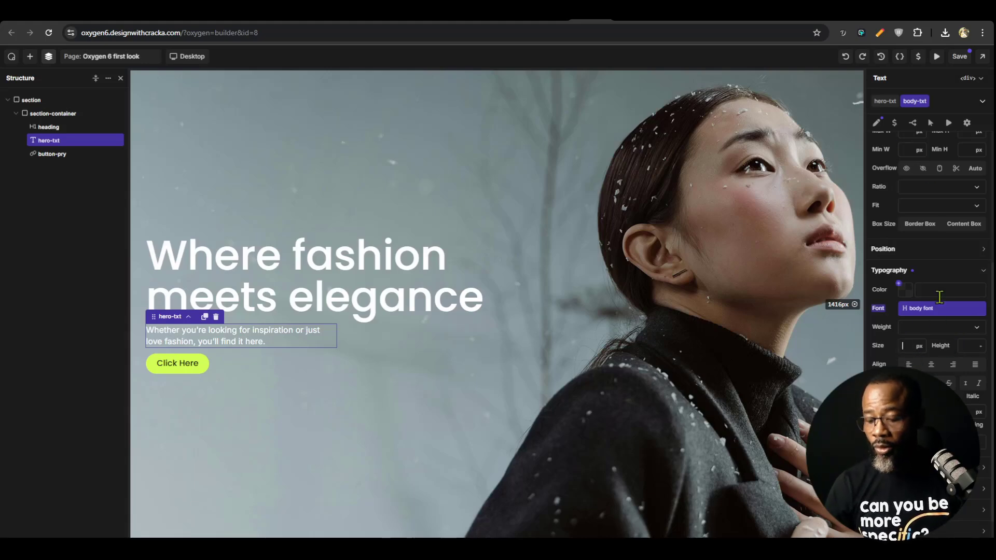
pyautogui.write('20')
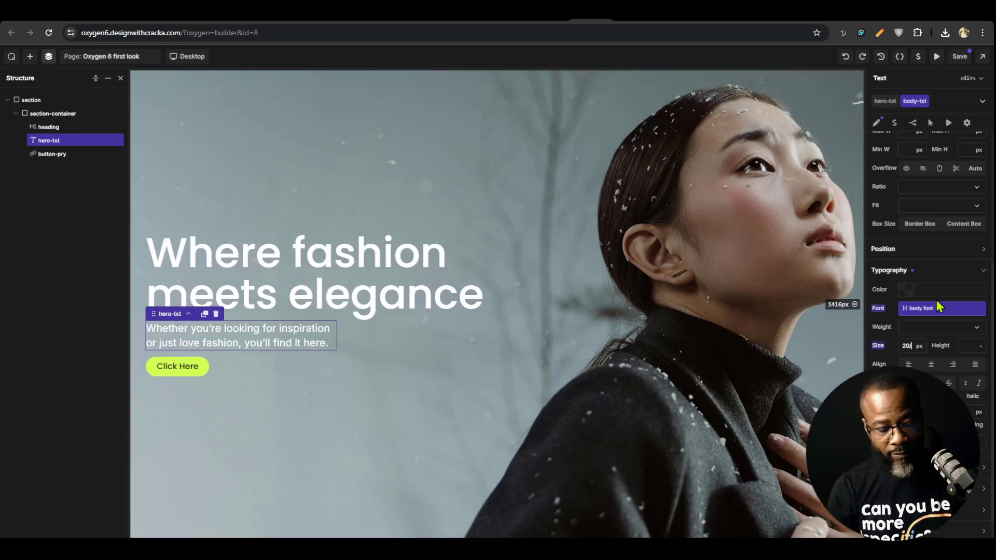
pyautogui.write('/16')
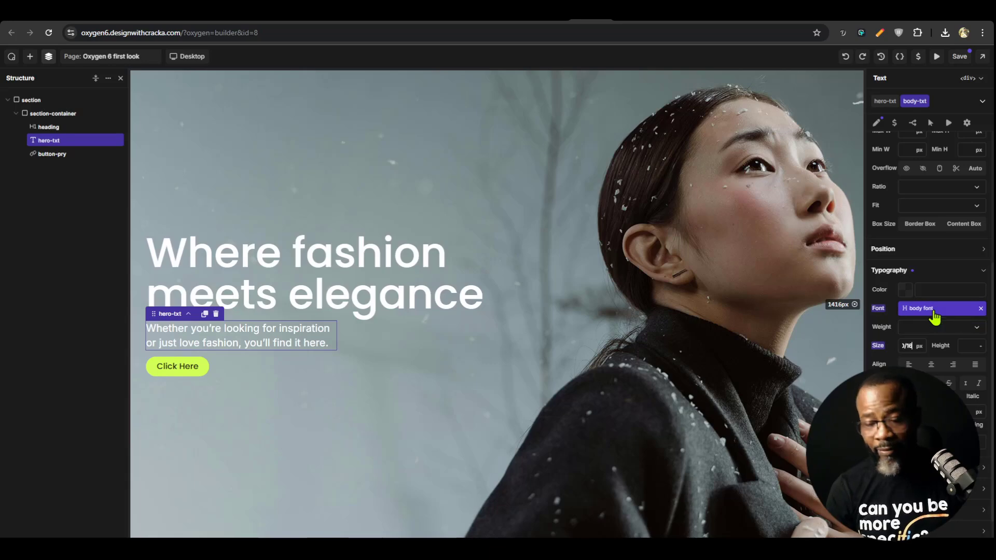
pyautogui.hotkey('ctrl', 'a')
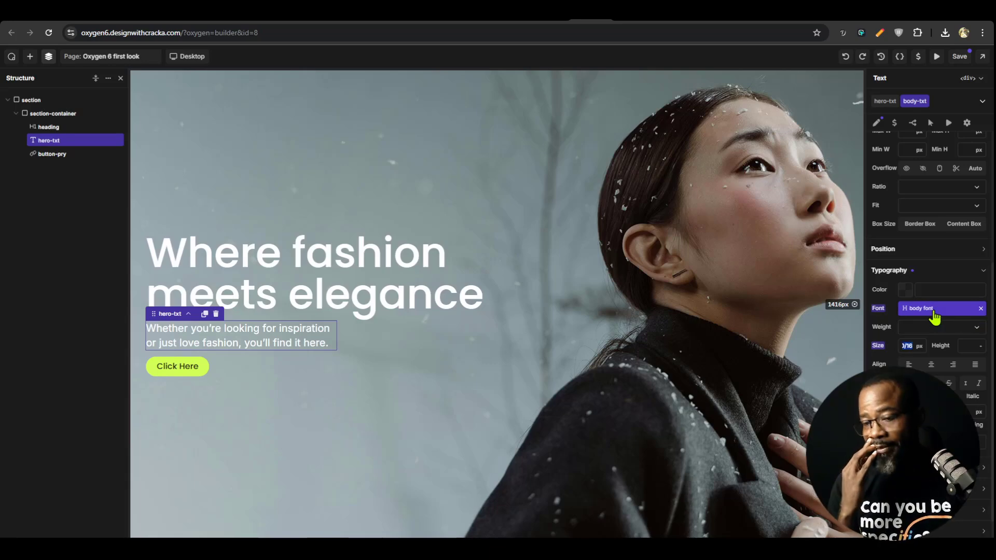
pyautogui.write('1.')
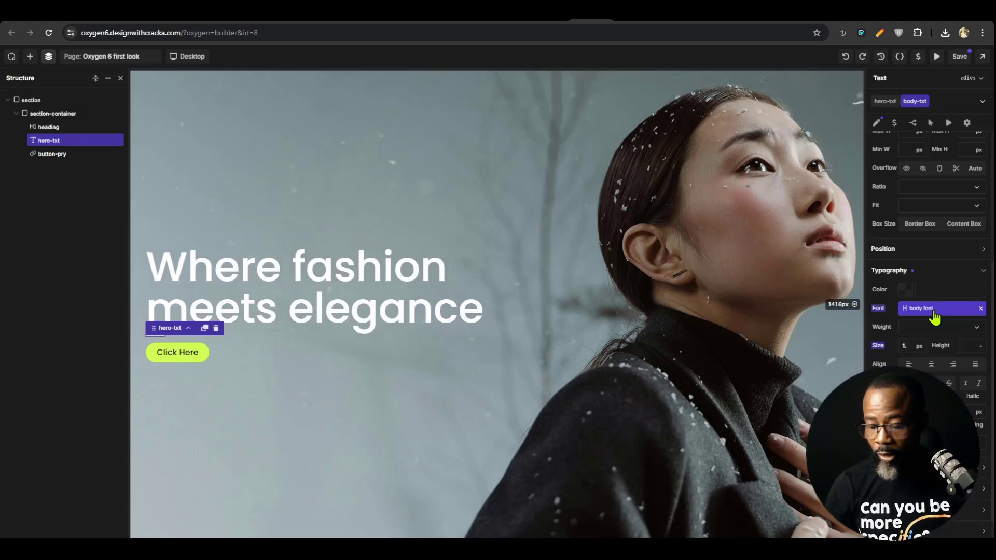
pyautogui.write('4')
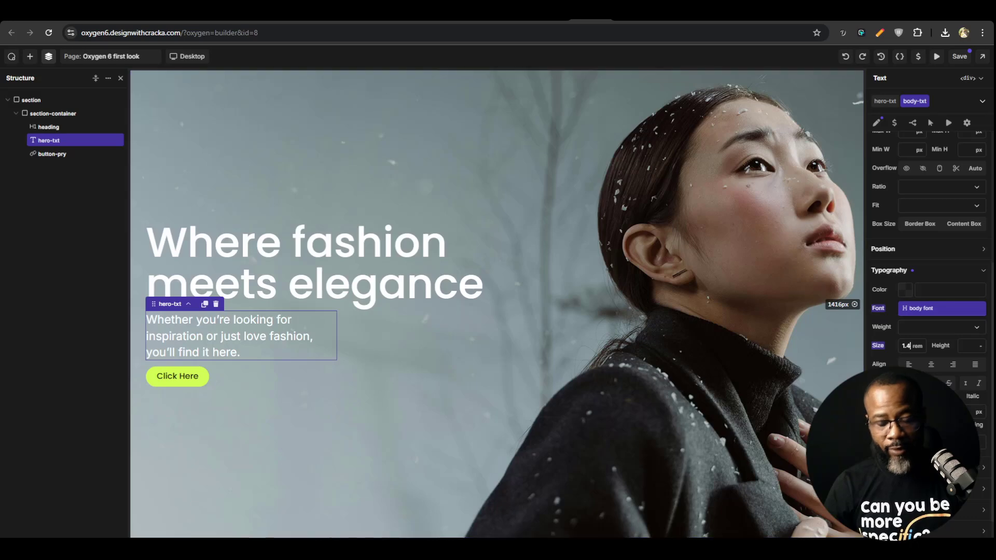
# Calculate 20 divided by 16 in Calculator and set the body-txt class's font size in Oxygen to 1.25 rem
pyautogui.press('XF86Calculator')
pyautogui.write('10')
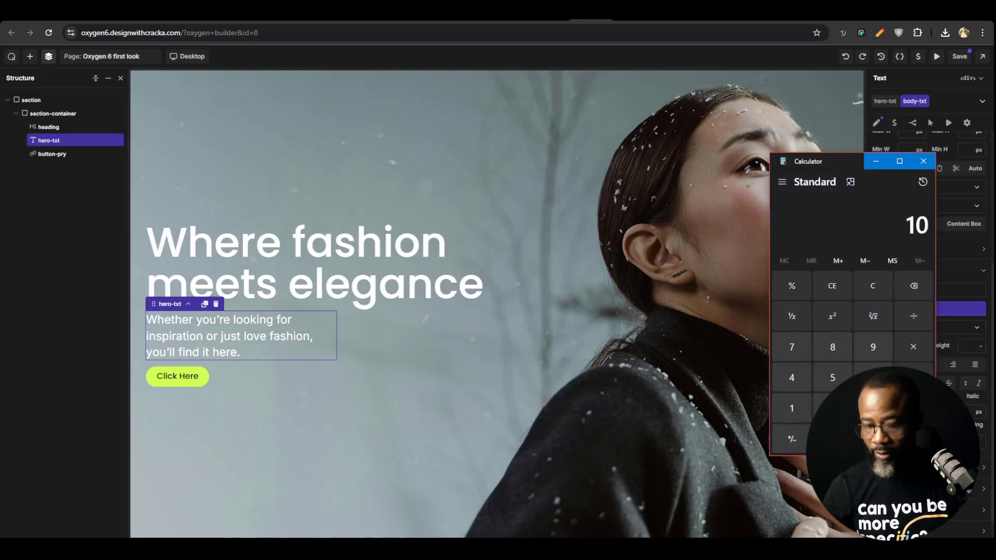
pyautogui.write('20 ÷')
pyautogui.write('16')
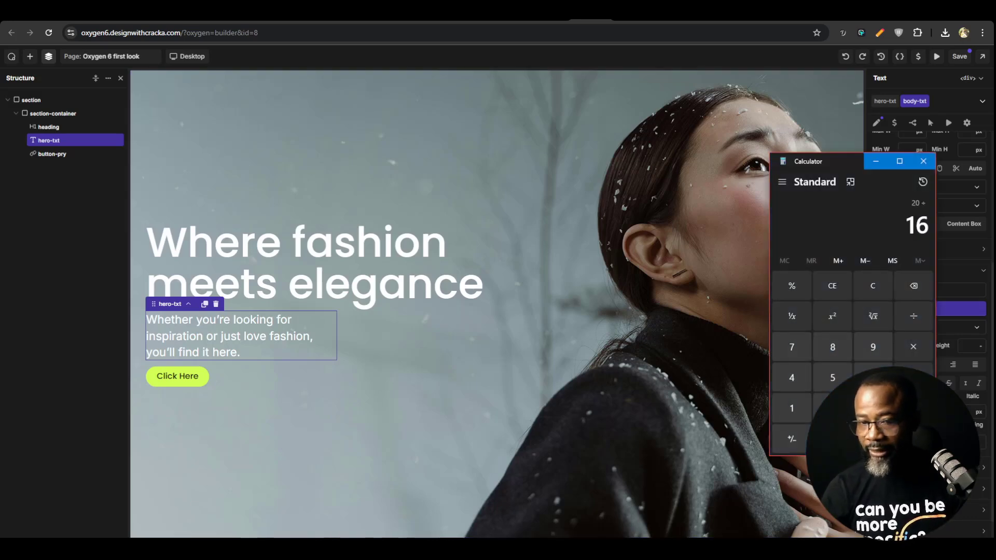
pyautogui.press('Return')
pyautogui.click(924, 161)
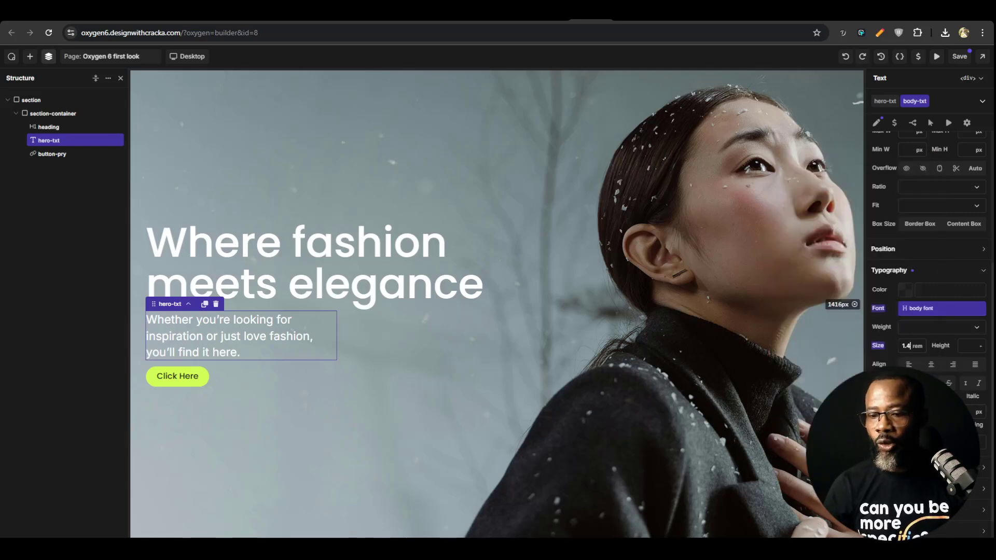
pyautogui.press('BackSpace')
pyautogui.write('25')
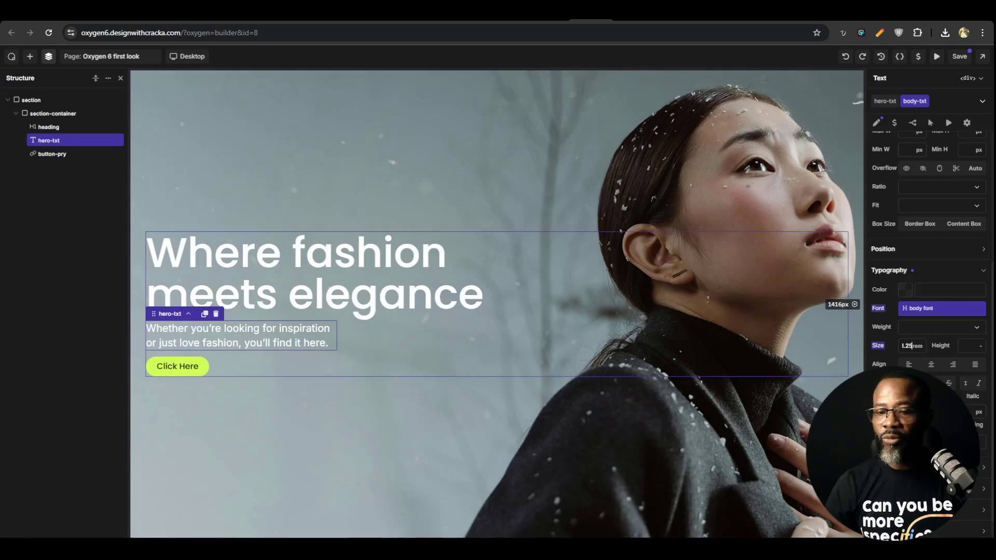
# Check the hero paragraph's line height in Figma, set the body-txt class's line height in Oxygen to 150%, and save the page
pyautogui.click(628, 20)
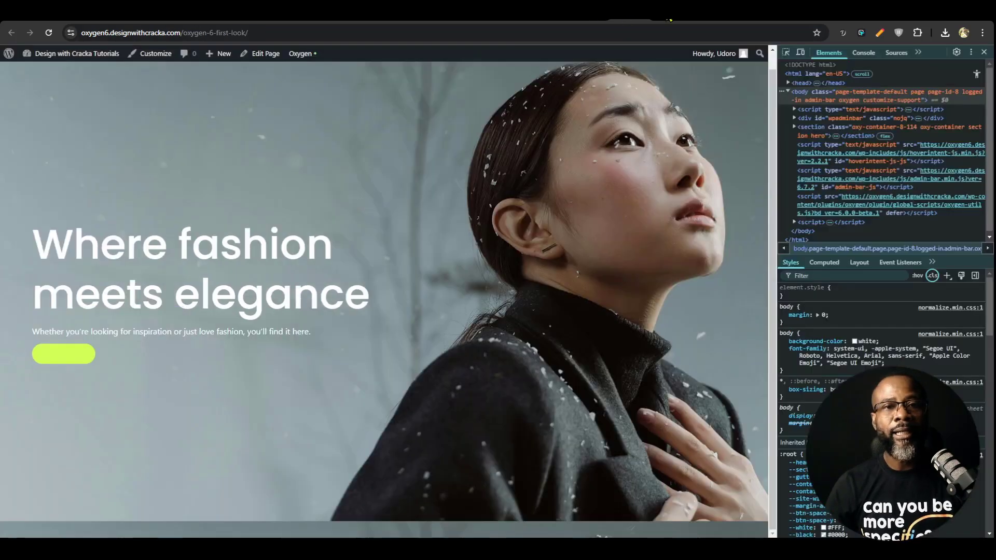
pyautogui.click(670, 19)
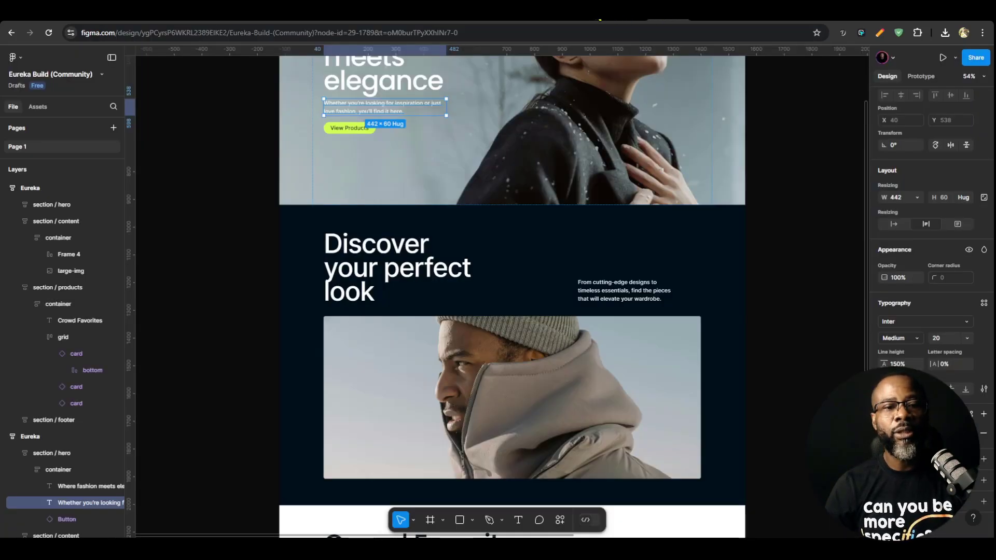
pyautogui.click(599, 20)
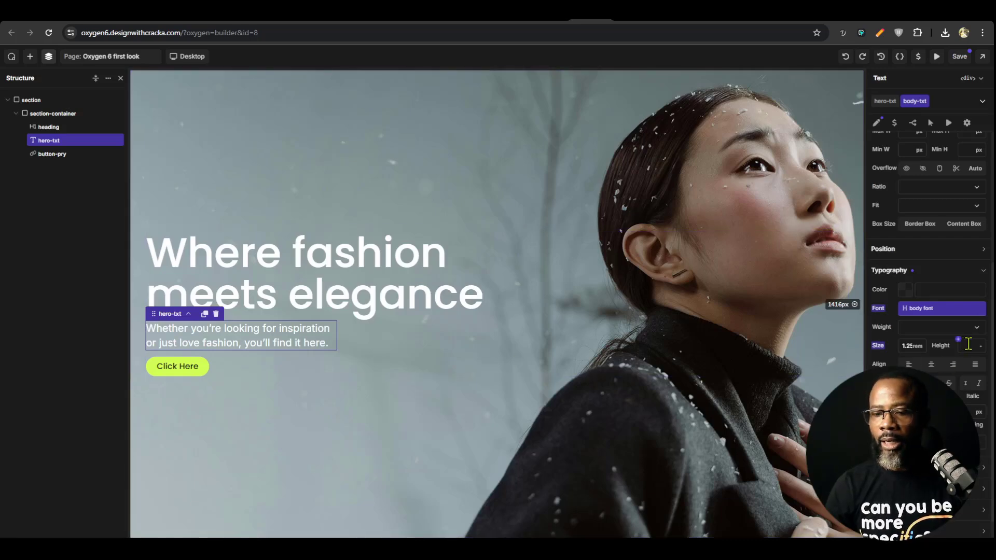
pyautogui.write('1.3')
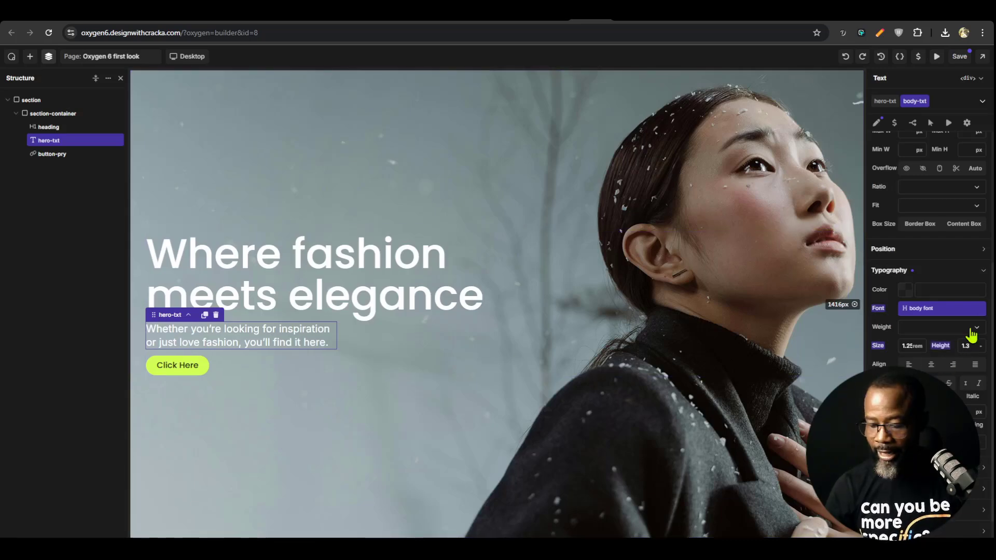
pyautogui.press('BackSpace')
pyautogui.press('BackSpace')
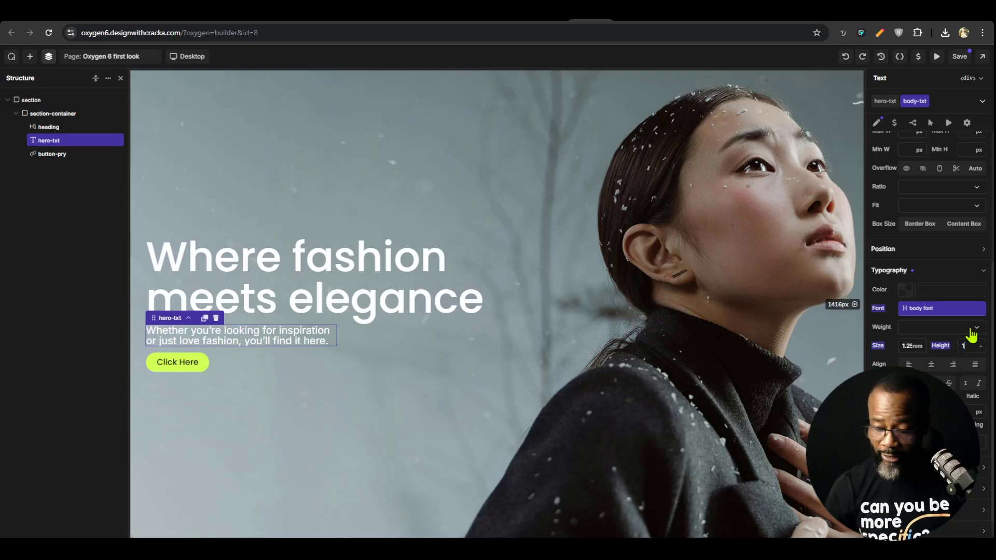
pyautogui.write('30%')
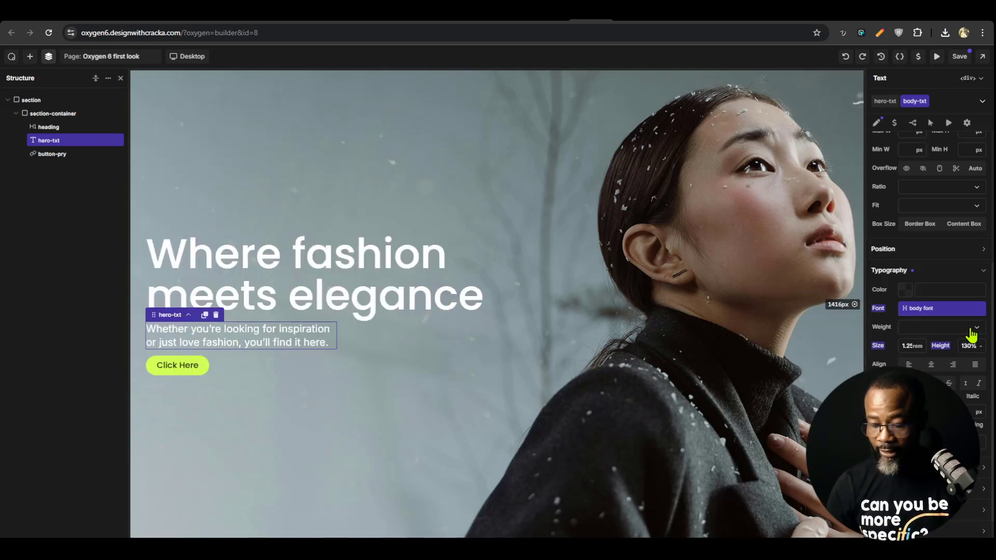
pyautogui.write('5')
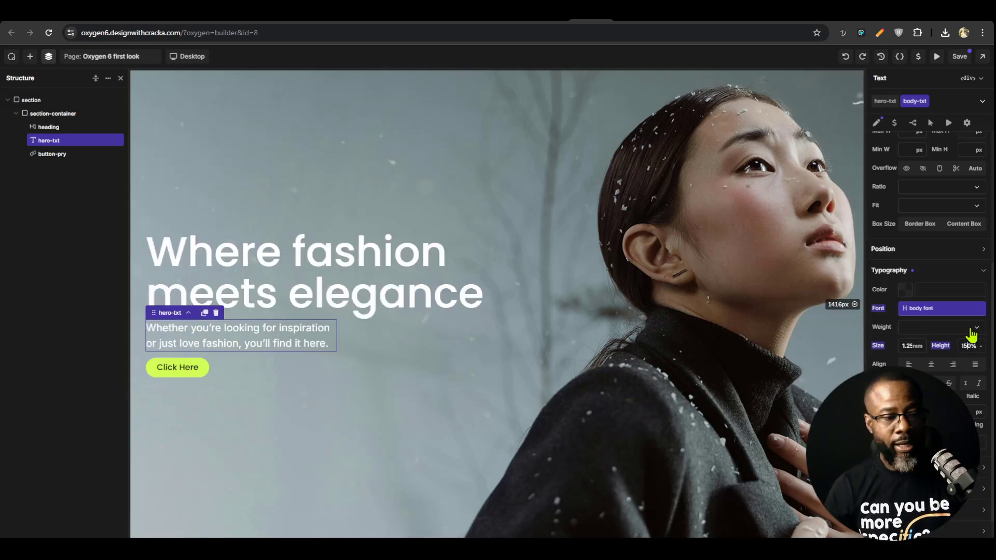
pyautogui.click(960, 56)
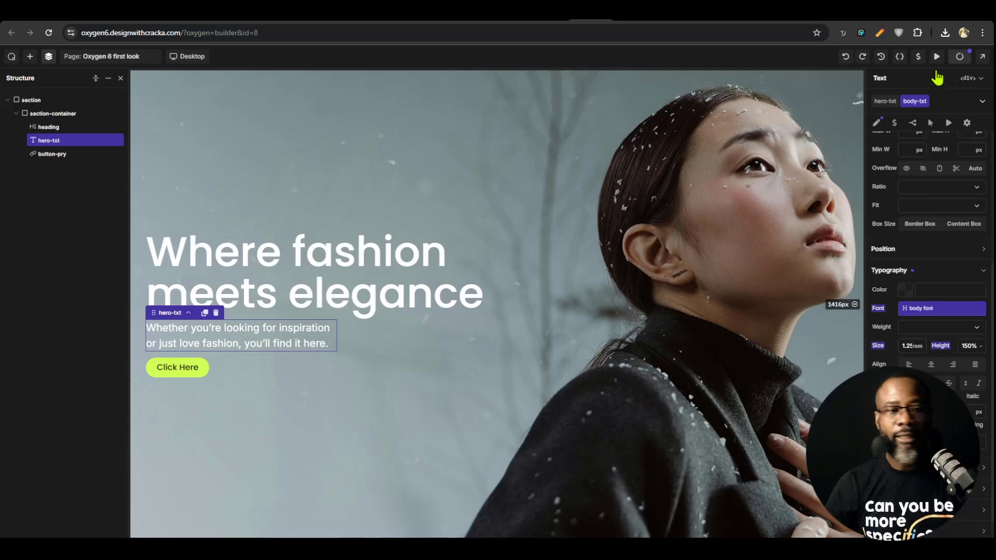
# Select the hero's section-container and view its layout and gap settings
pyautogui.click(435, 347)
pyautogui.click(388, 191)
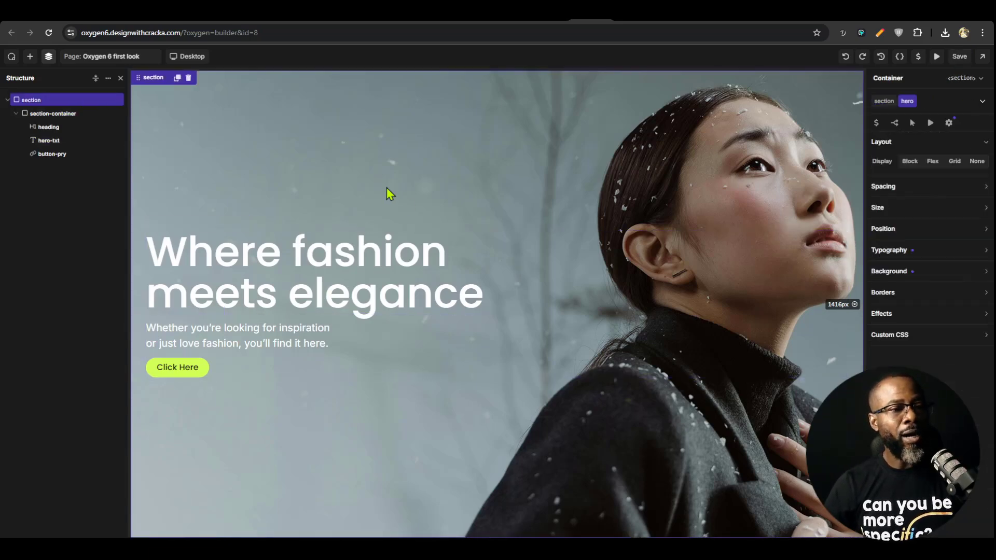
pyautogui.click(447, 336)
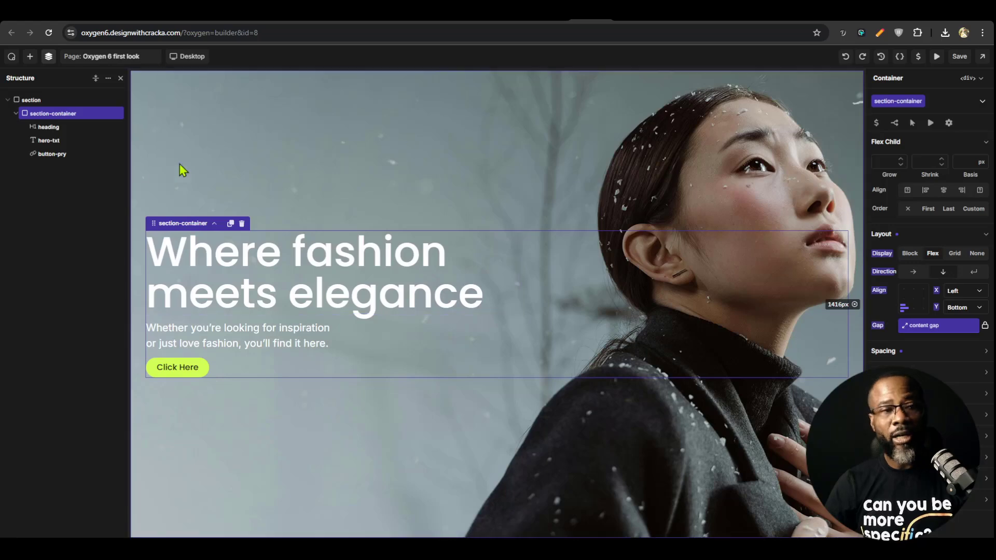
# Set the content gap spacing variable to 2 rem and save the page
pyautogui.click(918, 56)
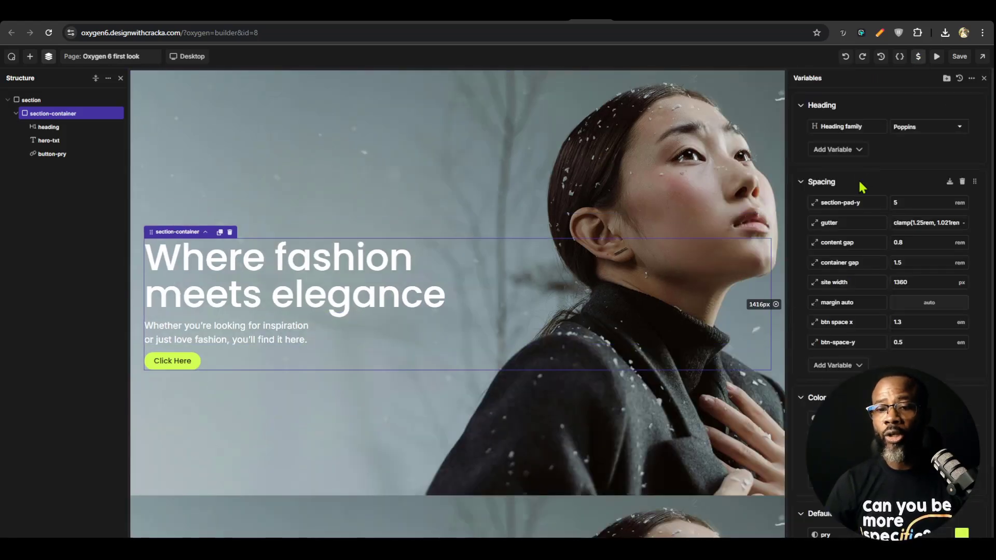
pyautogui.click(918, 263)
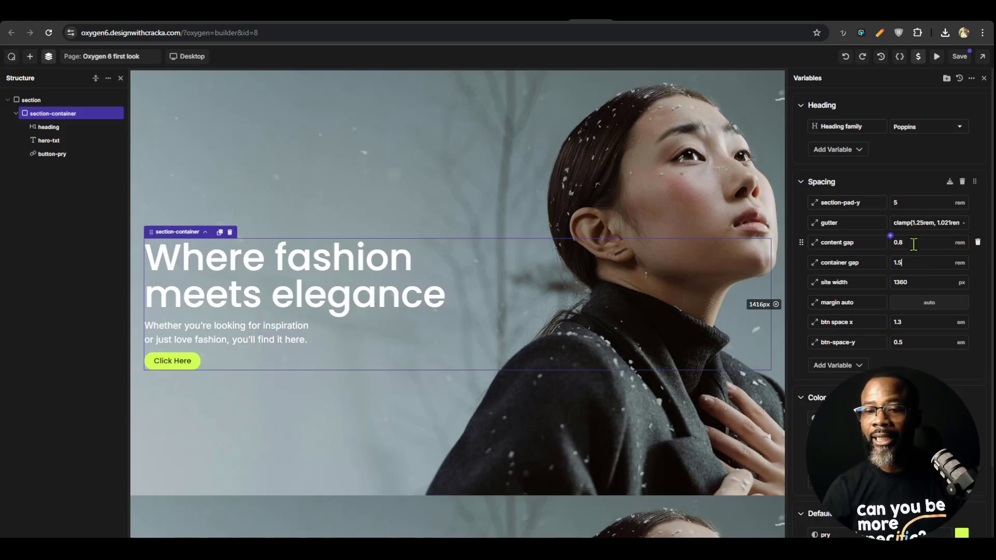
pyautogui.write('1.1')
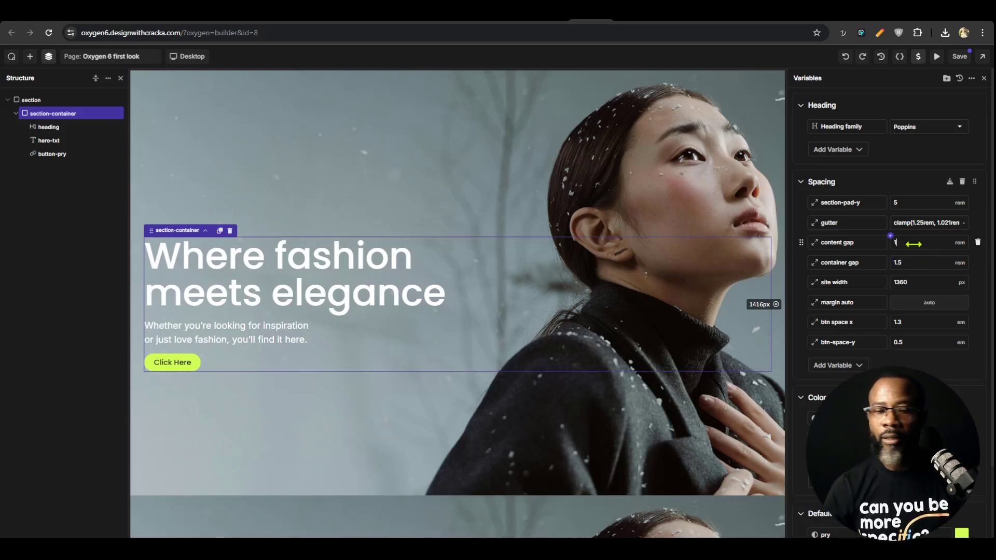
pyautogui.press('BackSpace')
pyautogui.press('BackSpace')
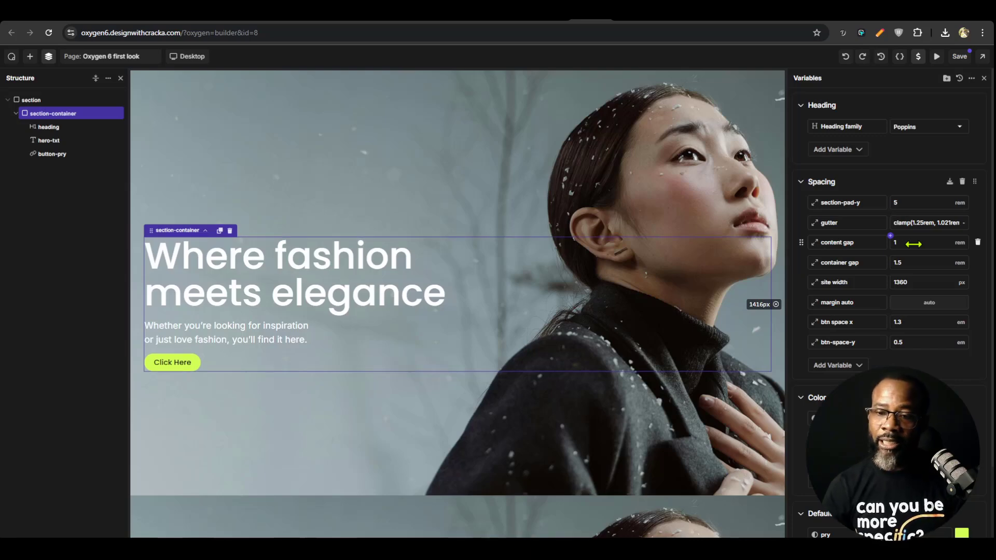
pyautogui.write('.6')
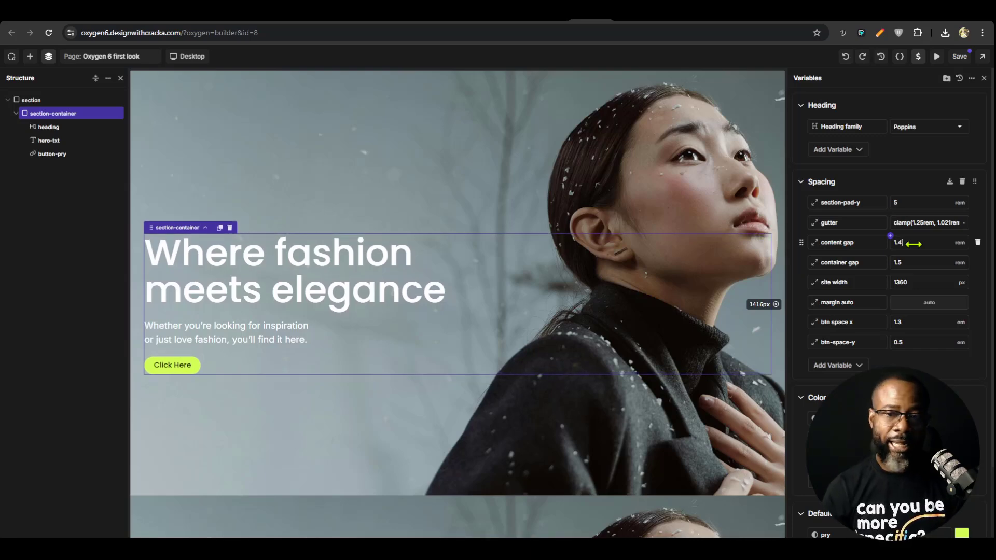
pyautogui.press('BackSpace')
pyautogui.write('8')
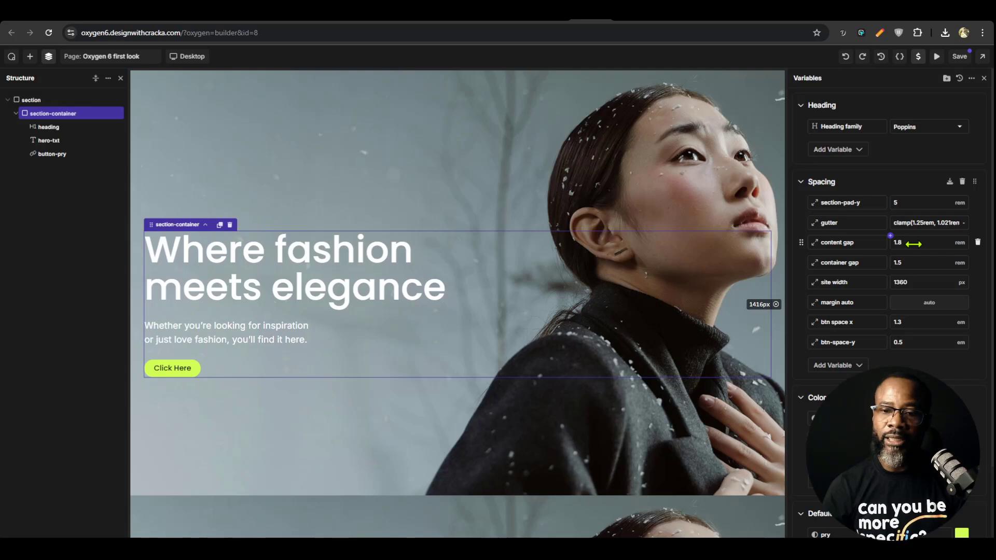
pyautogui.press('BackSpace')
pyautogui.press('BackSpace')
pyautogui.press('BackSpace')
pyautogui.write('2')
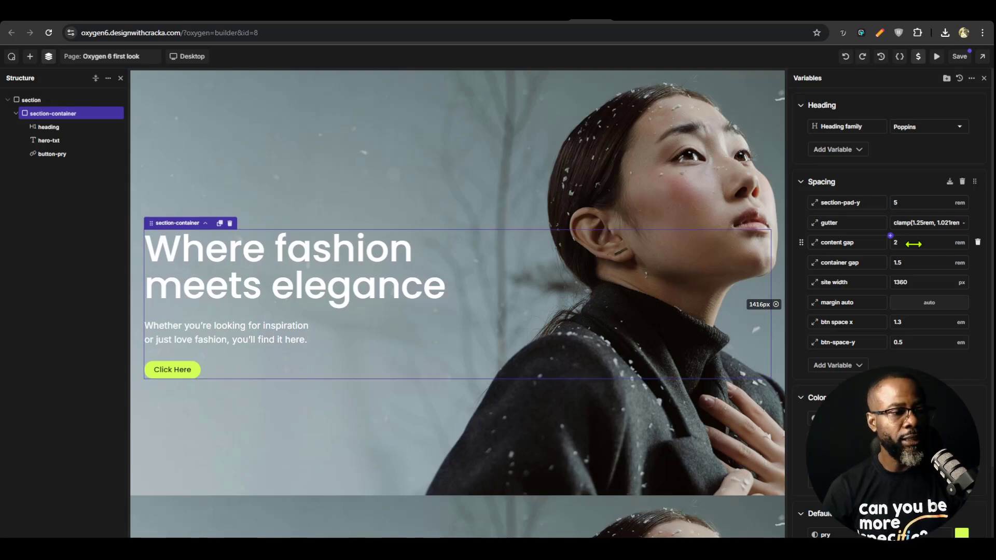
pyautogui.click(960, 56)
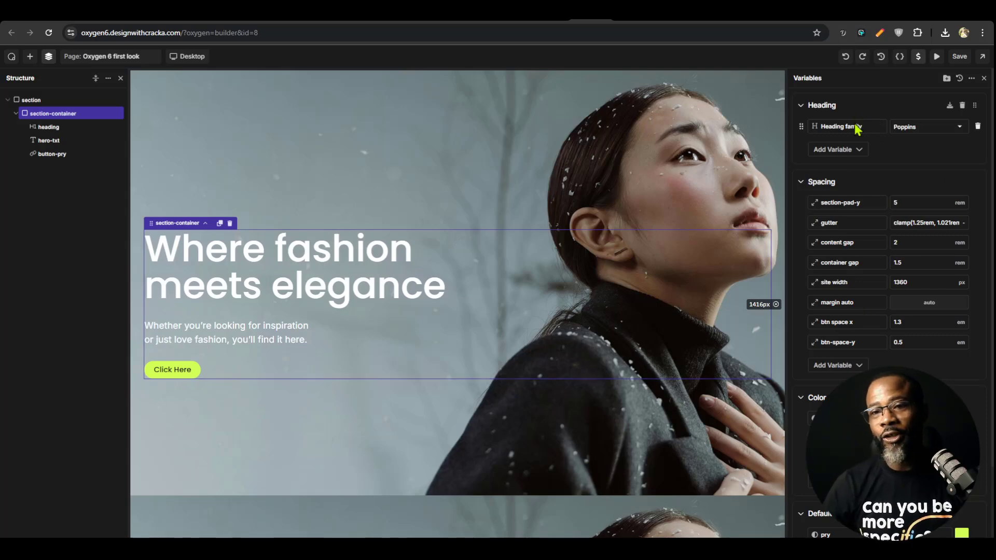
# Compare the hero in Figma with the live page, close the developer tools there, and test the hero button's link
pyautogui.click(491, 183)
pyautogui.click(662, 23)
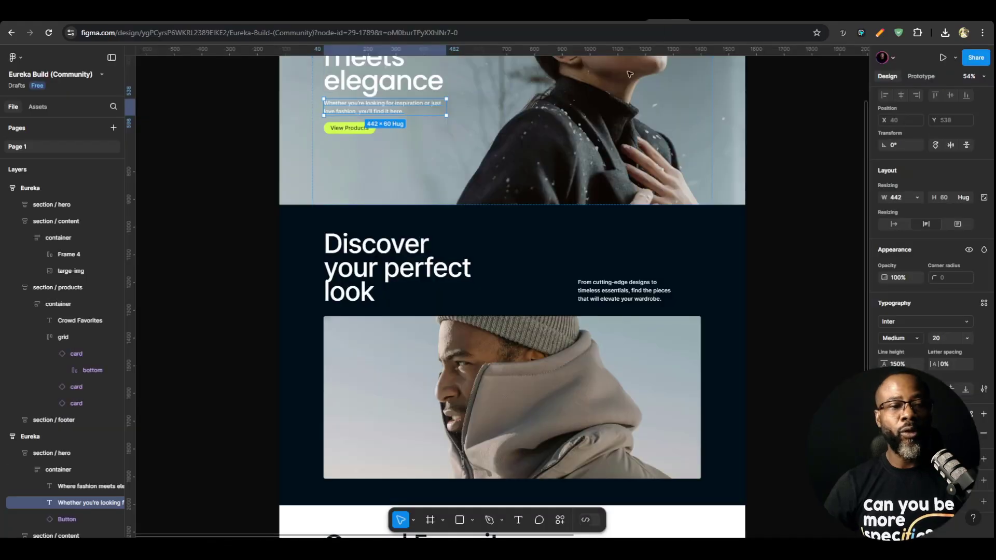
pyautogui.click(648, 24)
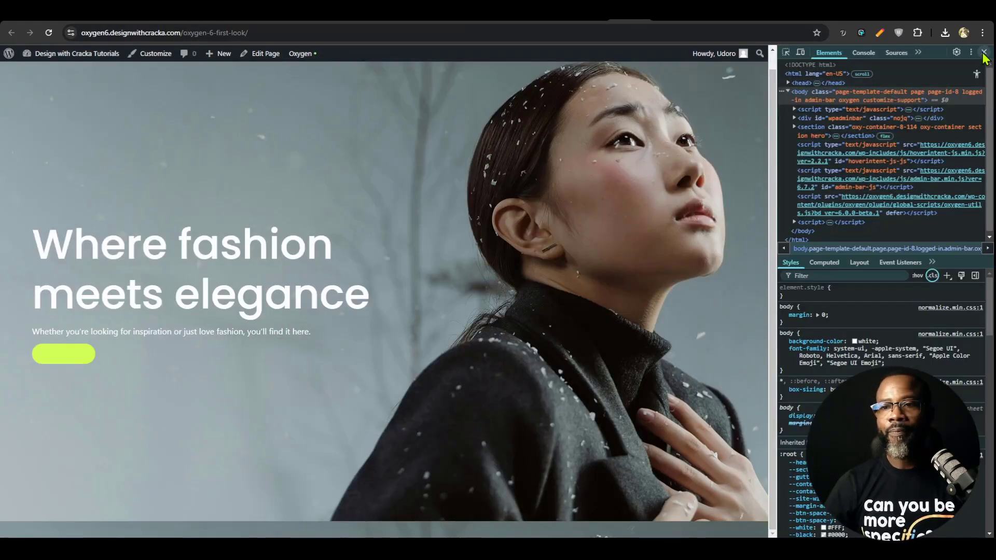
pyautogui.click(984, 53)
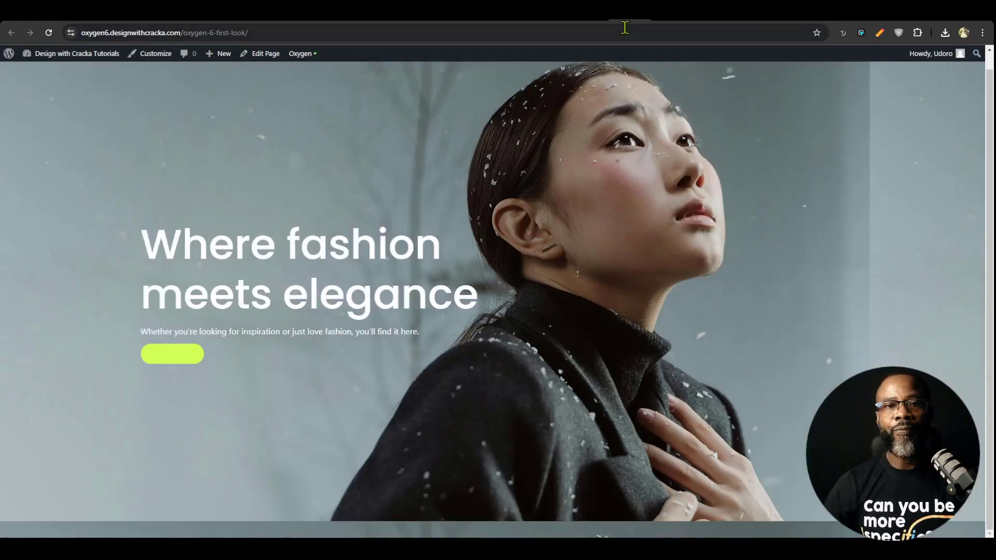
pyautogui.click(209, 363)
pyautogui.click(10, 34)
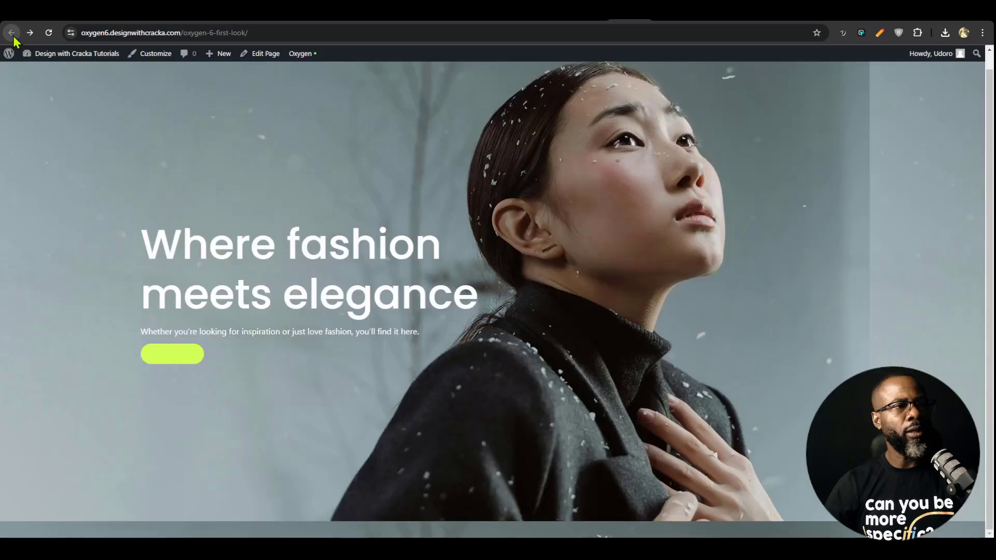
# Select the hero button in Oxygen for comparison and inspect its styles on the live page with the developer tools
pyautogui.click(596, 17)
pyautogui.click(190, 384)
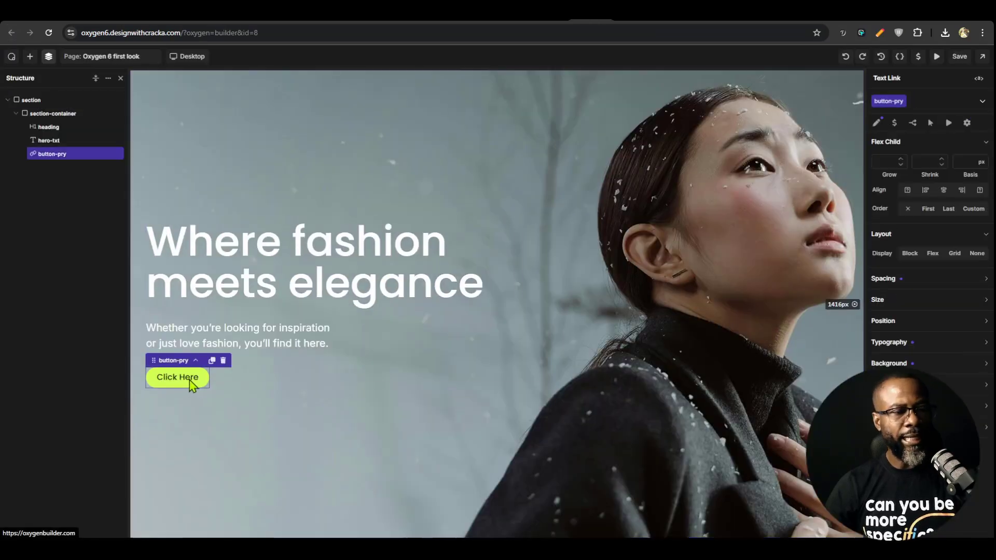
pyautogui.click(627, 19)
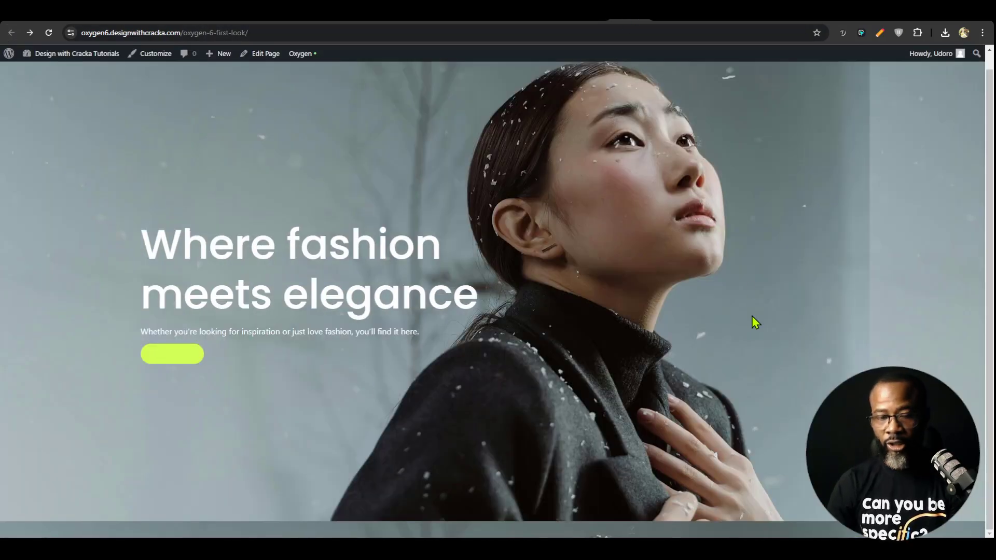
pyautogui.hotkey('ctrl', 'shift', 'c')
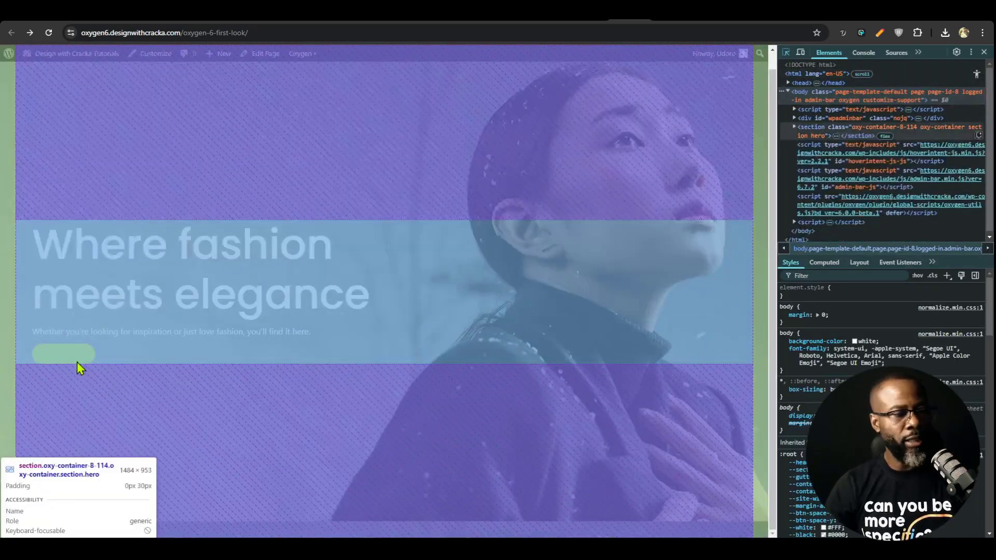
pyautogui.click(78, 358)
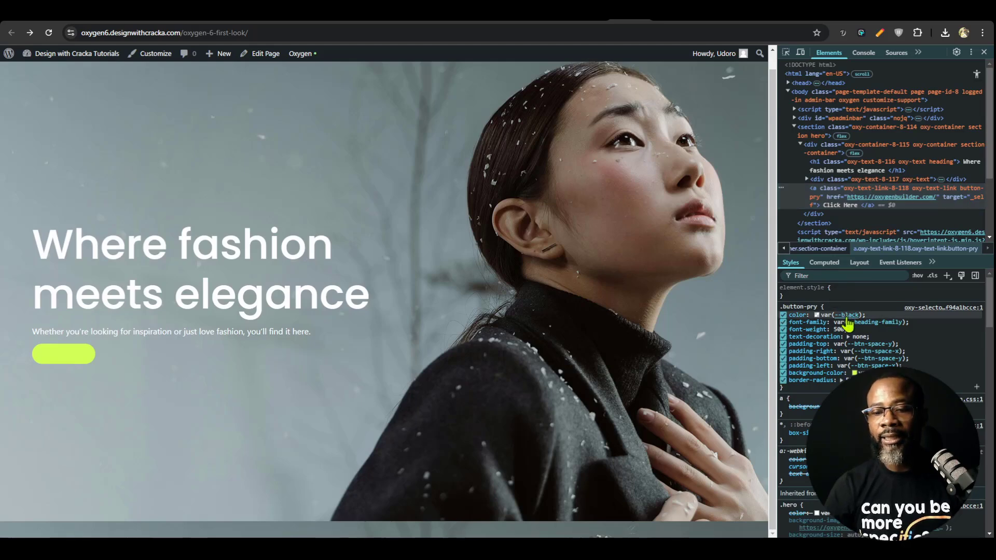
# Trace the button's text color to the black variable in the developer tools and set that variable to #000
pyautogui.click(844, 315)
pyautogui.click(821, 403)
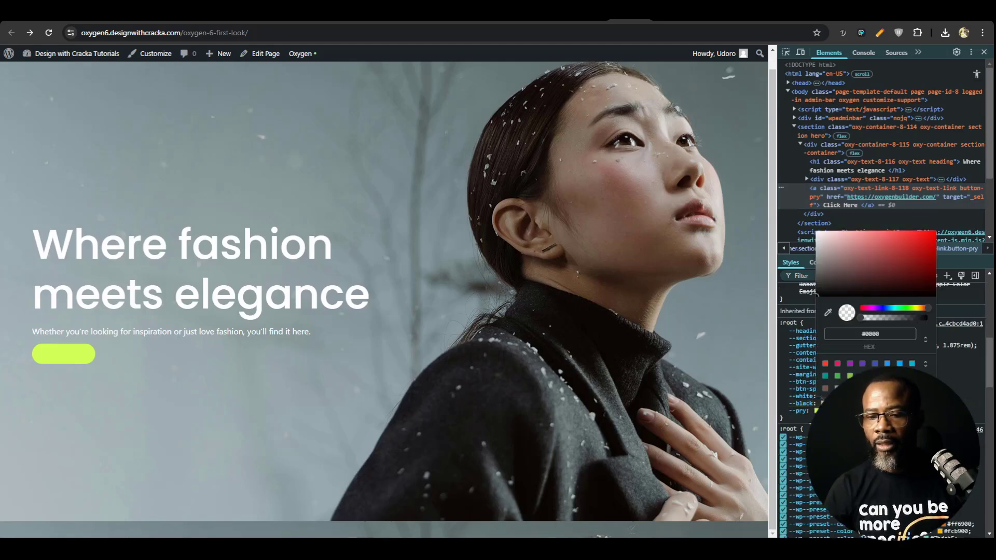
pyautogui.click(883, 332)
pyautogui.press('BackSpace')
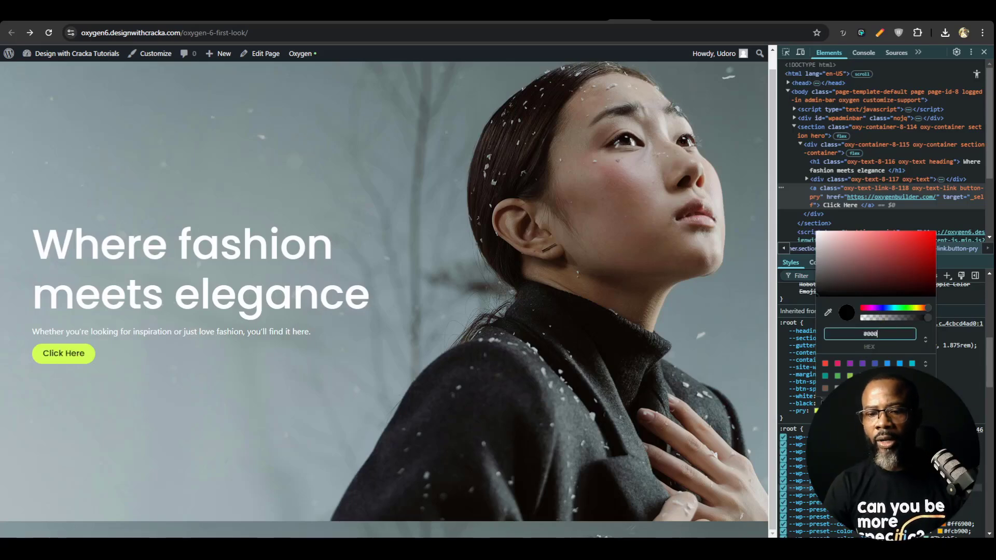
# Check the black color variable in Oxygen, and reload the live page without the developer tools to recheck the button
pyautogui.click(596, 17)
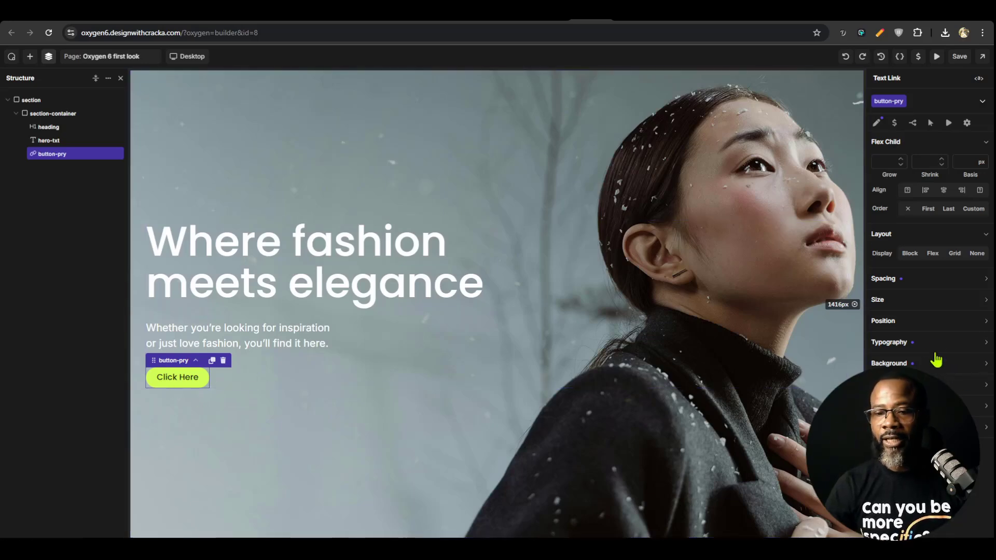
pyautogui.click(918, 56)
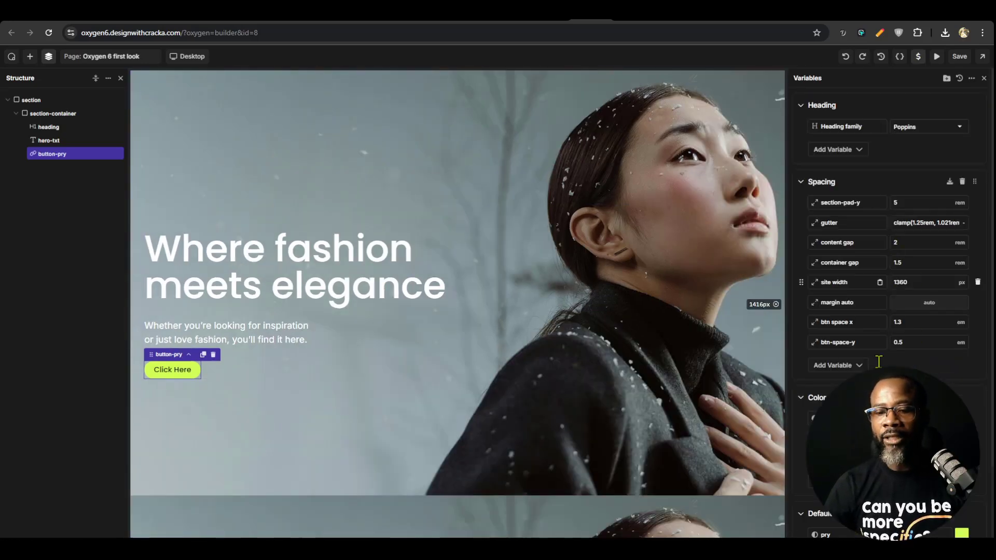
pyautogui.scroll(-2, 879, 361)
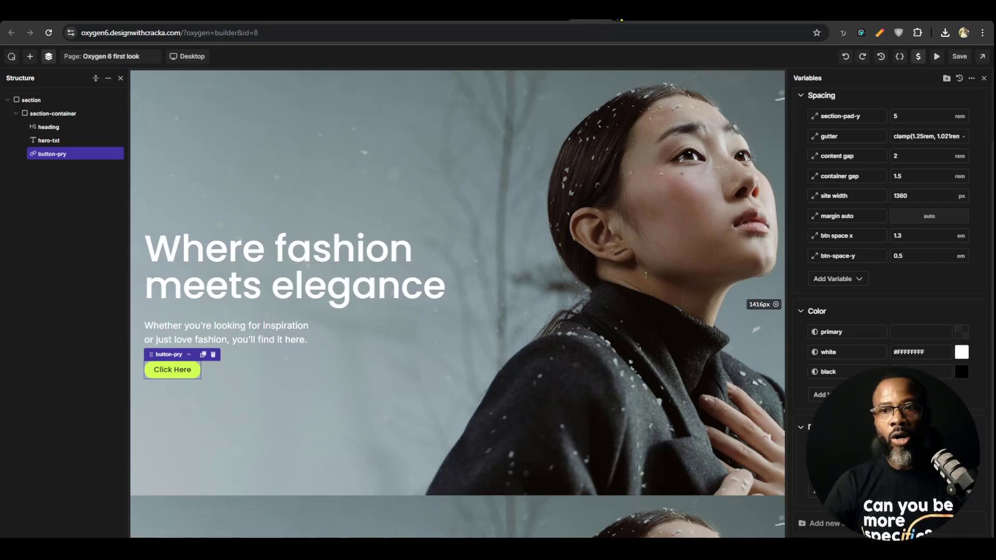
pyautogui.click(619, 9)
pyautogui.hotkey('ctrl', 'r')
pyautogui.click(986, 52)
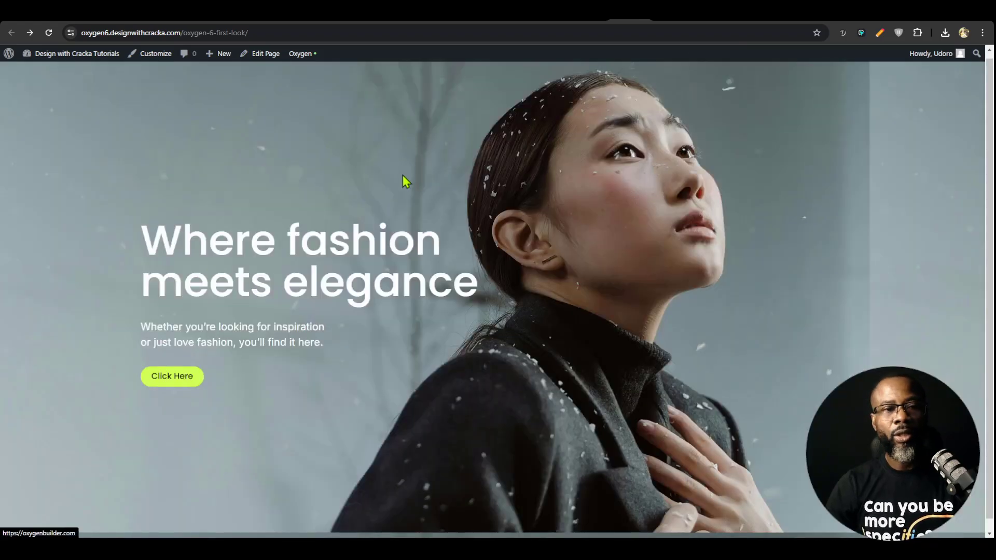
# In Oxygen, switch the hero button's button-pry class to its hover state and open the background color for editing
pyautogui.click(601, 21)
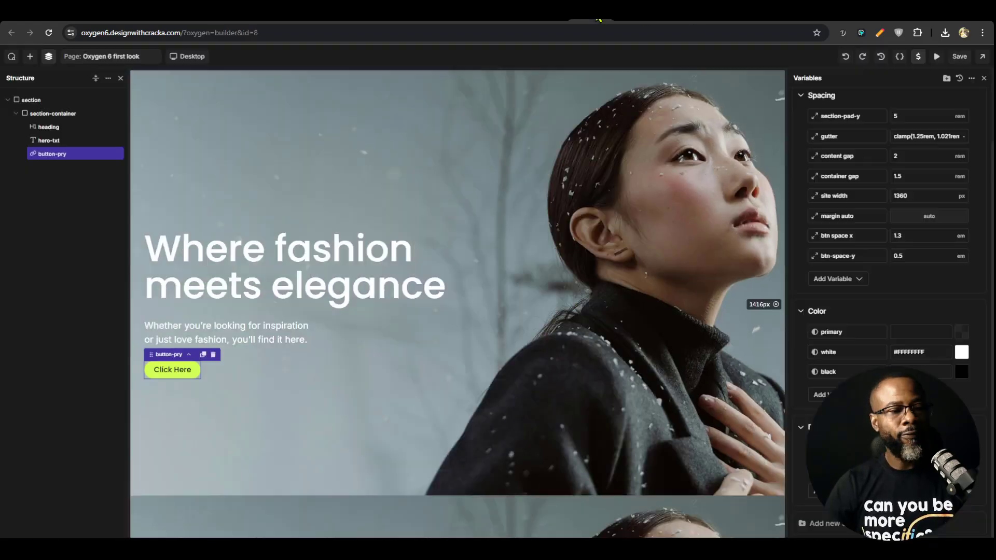
pyautogui.click(179, 369)
pyautogui.click(903, 102)
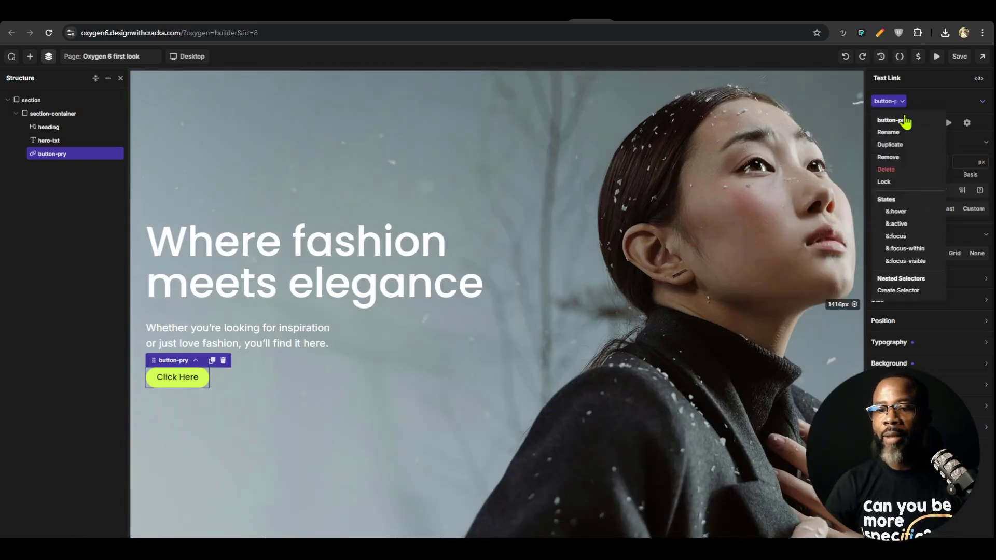
pyautogui.click(905, 221)
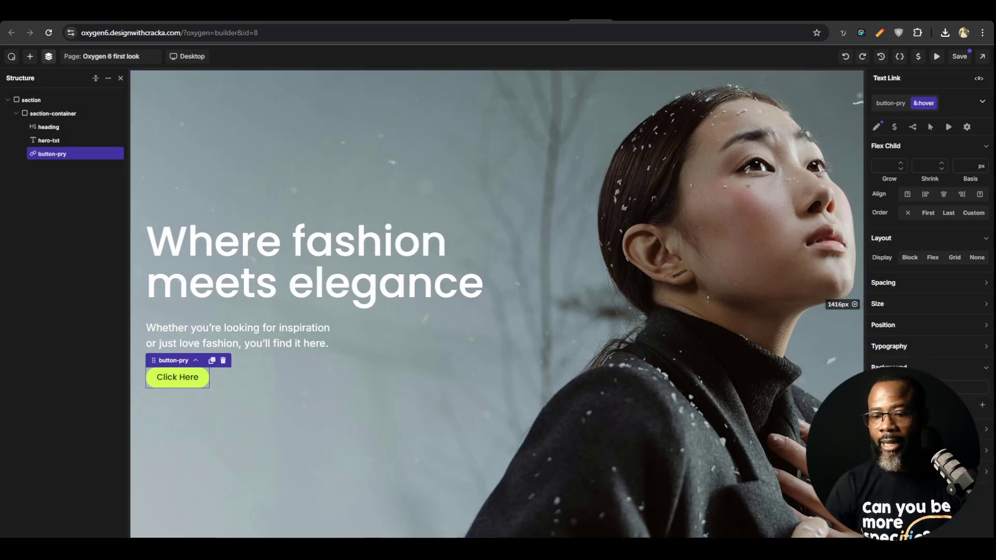
pyautogui.click(922, 388)
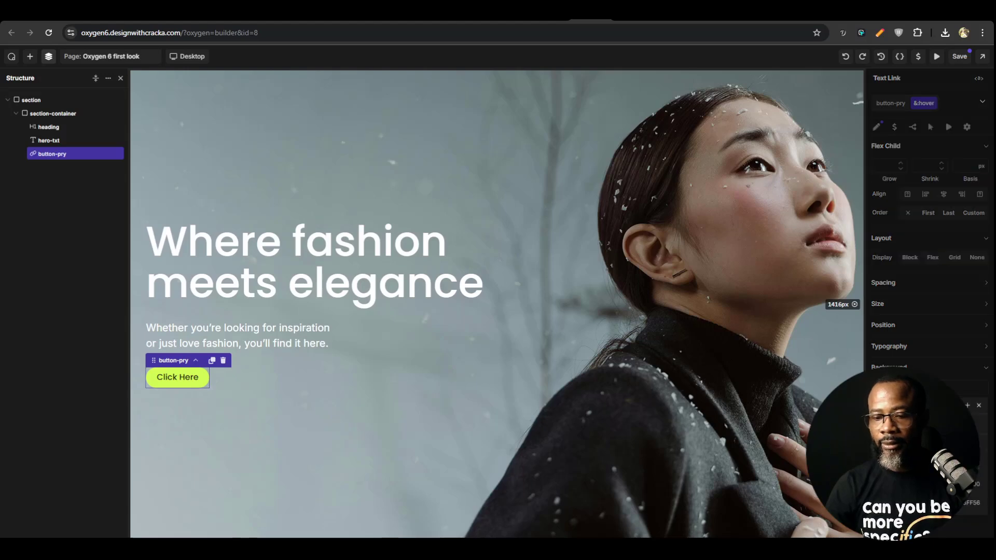
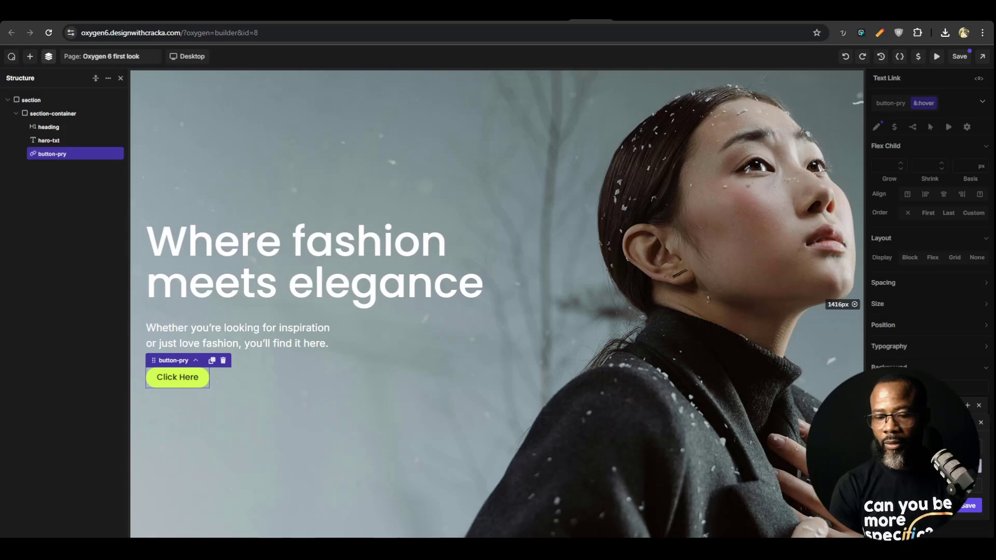
# Save the background color variable for the button-pry hover state and set the hover text color to the white variable
pyautogui.click(969, 505)
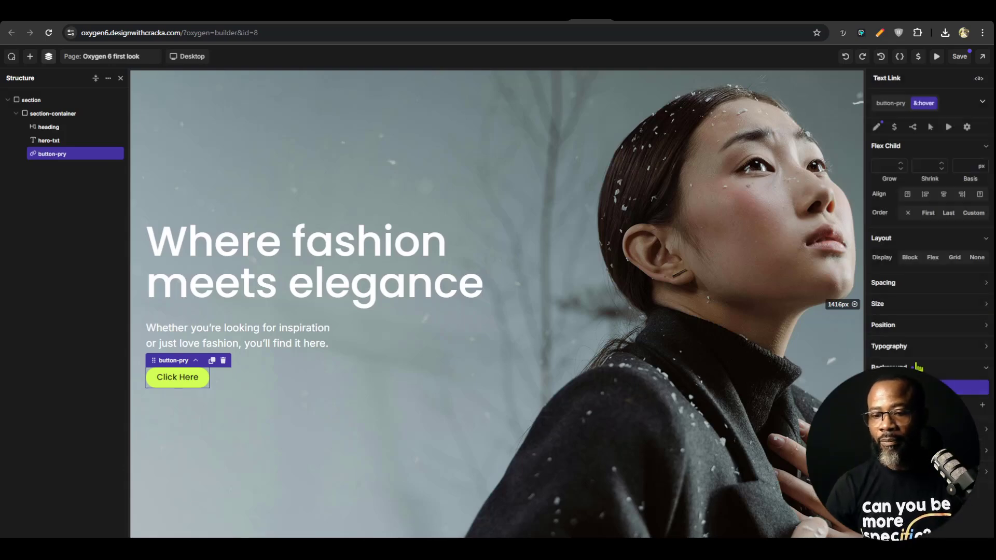
pyautogui.click(965, 348)
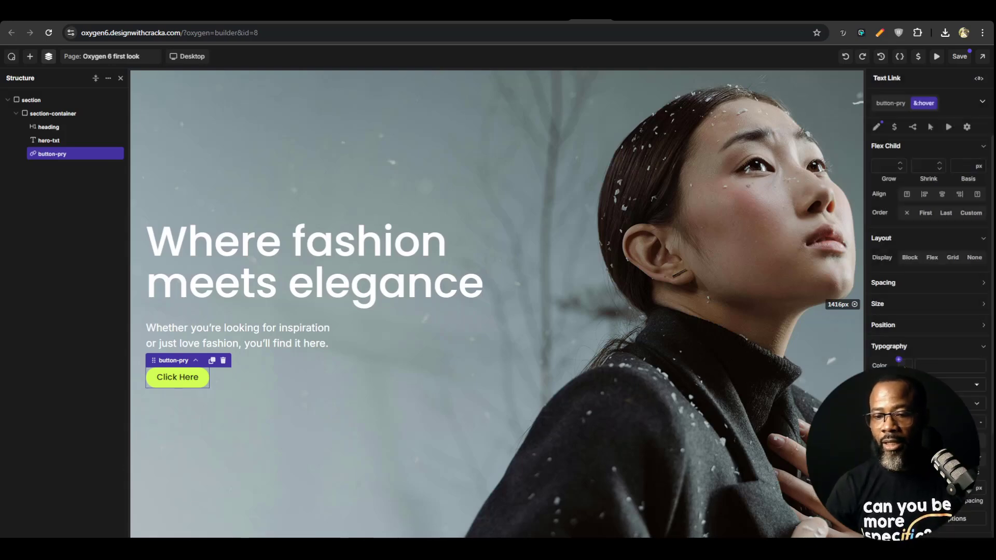
pyautogui.click(905, 368)
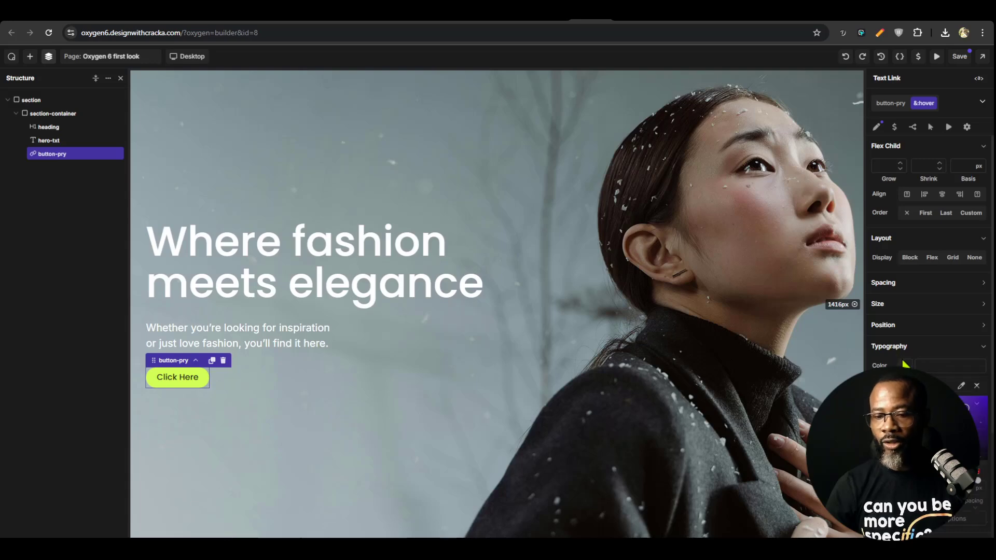
pyautogui.click(902, 365)
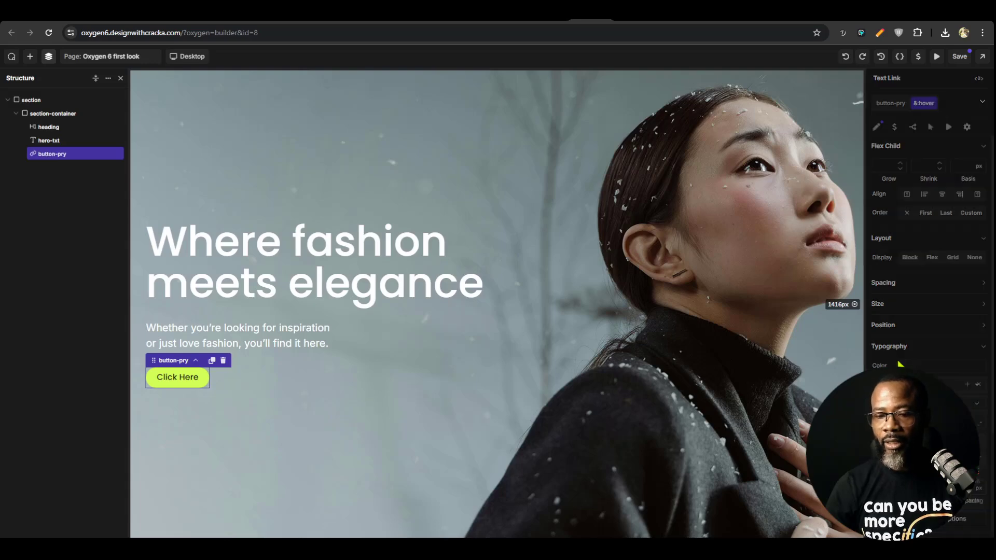
pyautogui.click(983, 346)
# Return to the base button-pry class and add a 200 ms background transition in its effects
pyautogui.click(889, 105)
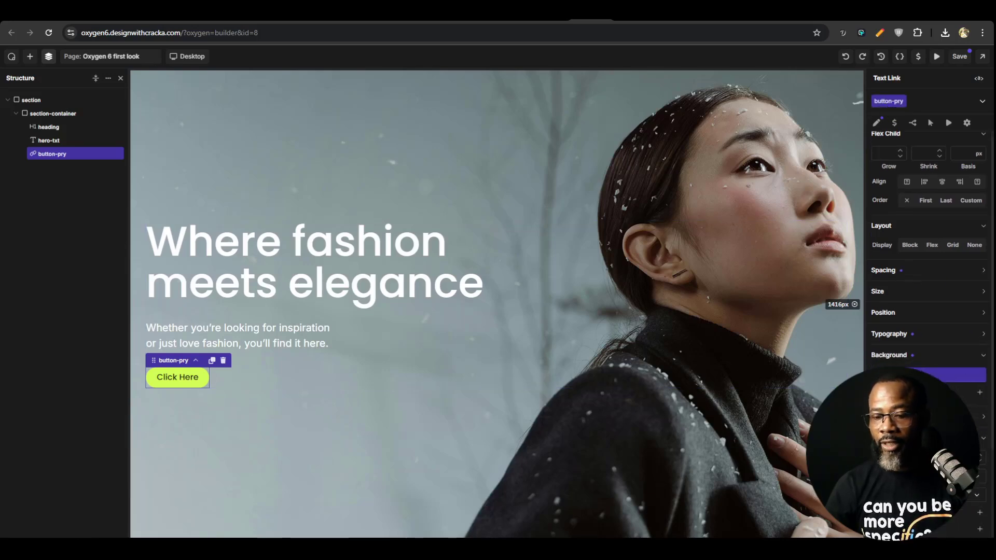
pyautogui.scroll(-2, 928, 259)
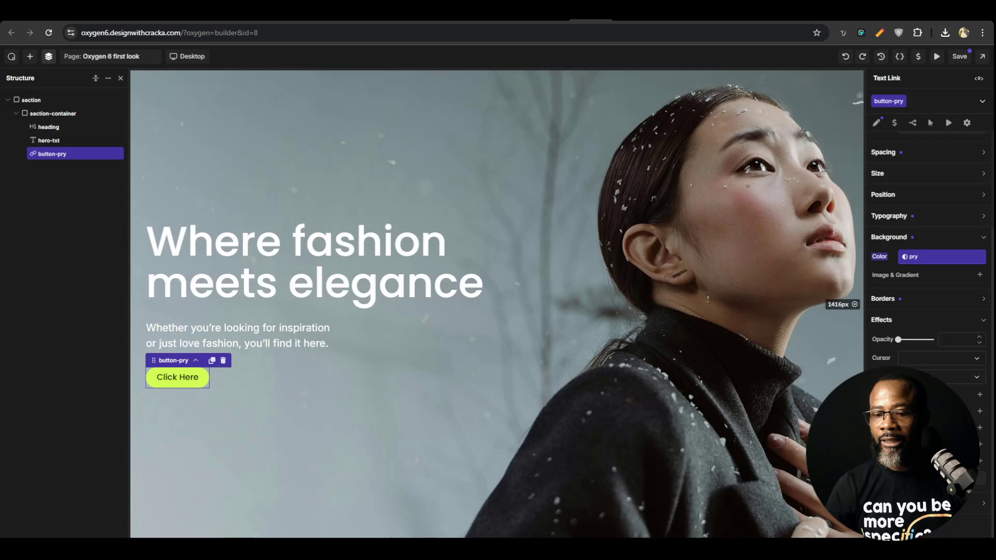
pyautogui.click(980, 395)
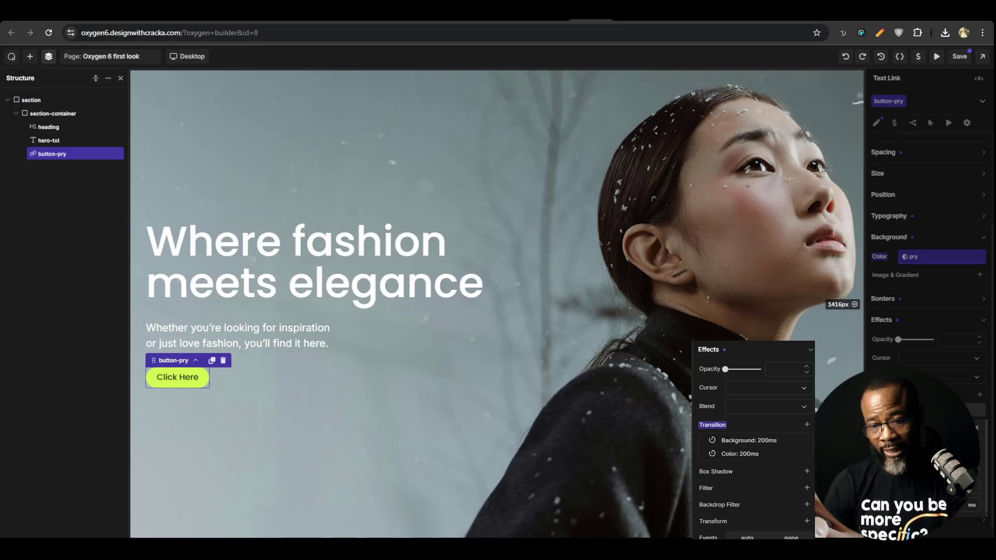
pyautogui.click(944, 448)
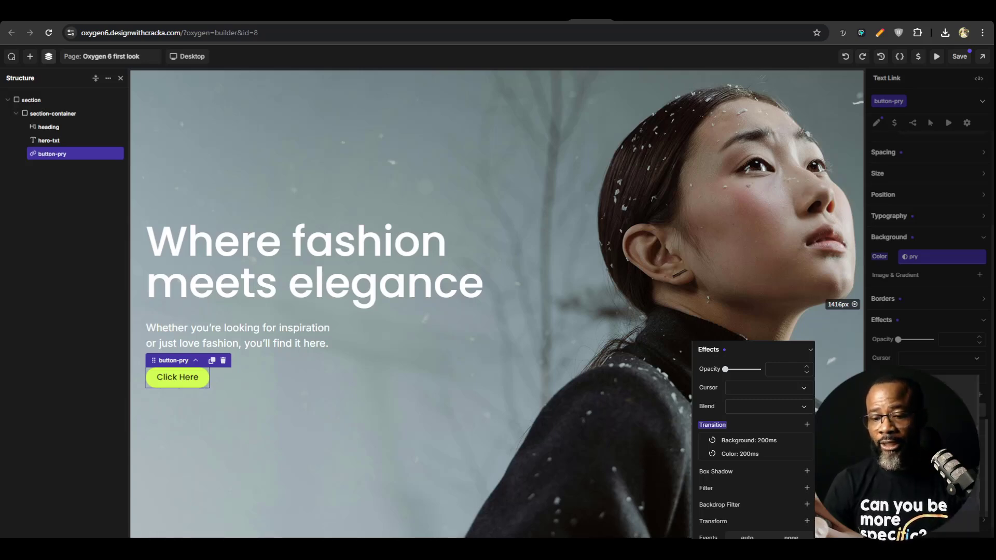
pyautogui.click(928, 441)
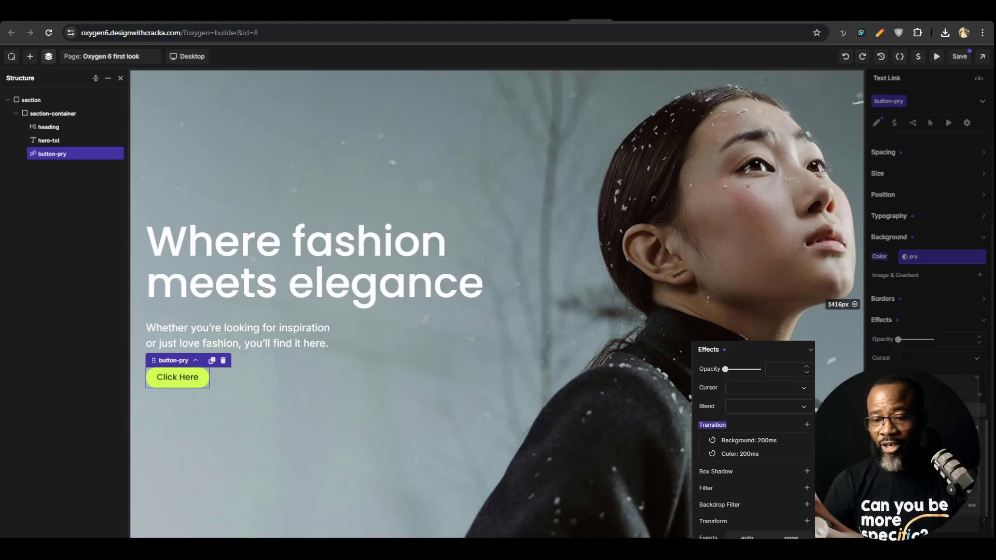
pyautogui.click(933, 409)
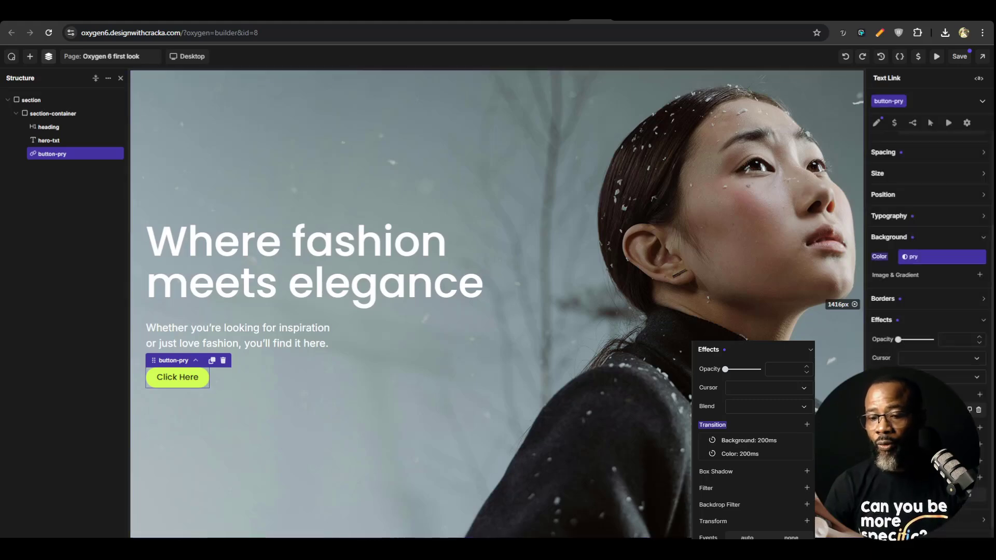
# Duplicate the background transition on button-pry and set the copy to the color property at 200 ms
pyautogui.click(975, 410)
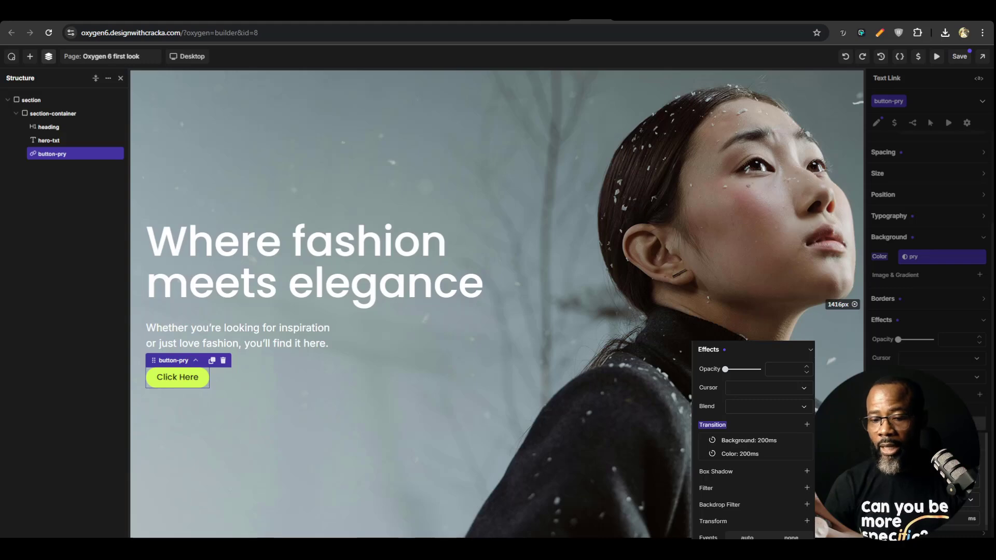
pyautogui.click(944, 449)
pyautogui.click(934, 422)
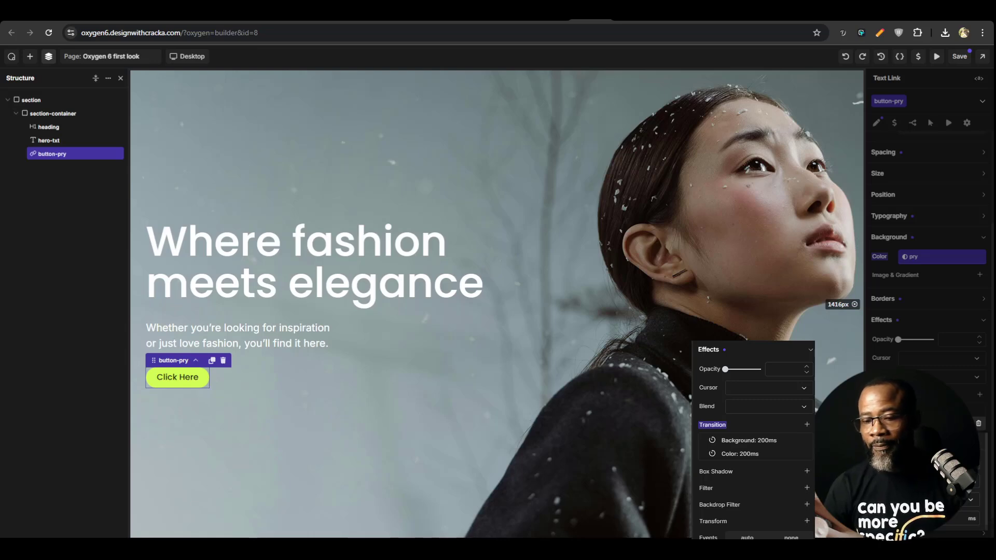
pyautogui.click(934, 423)
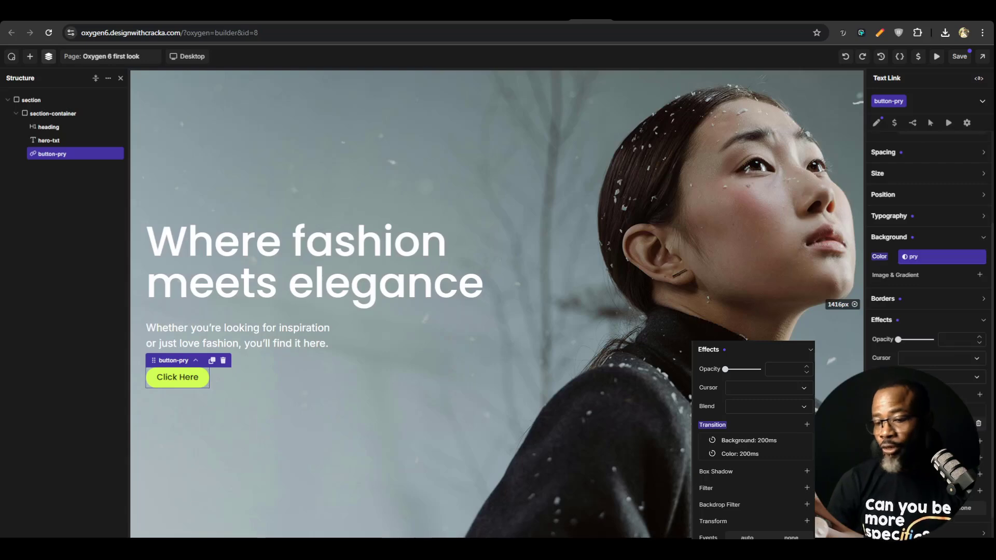
pyautogui.click(934, 411)
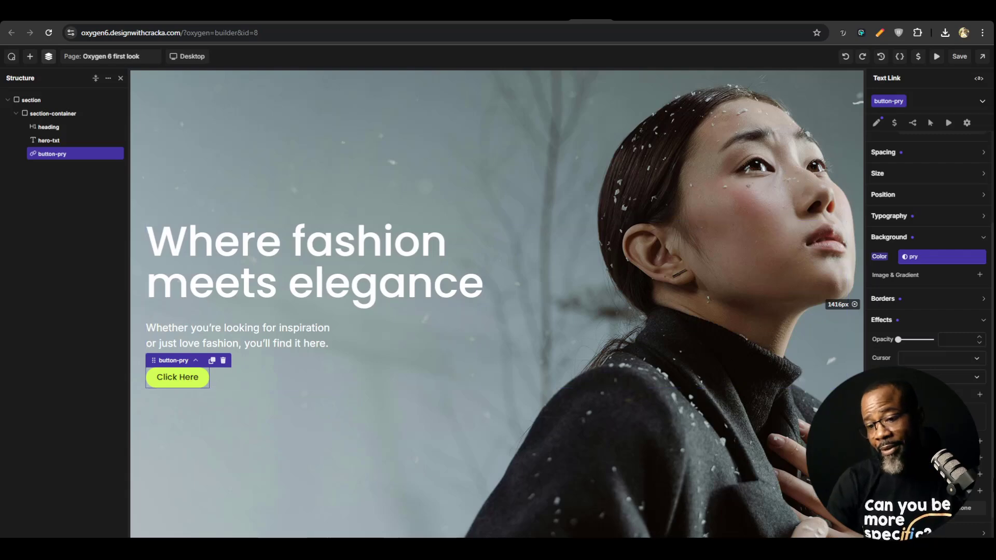
# Try a different property for the first transition of button-pry and undo the change
pyautogui.click(934, 410)
pyautogui.click(933, 410)
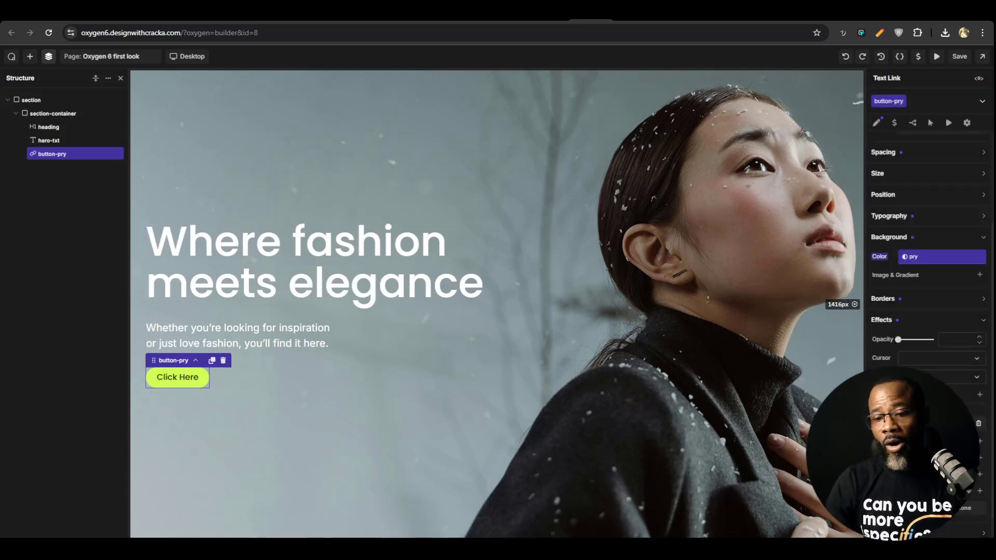
pyautogui.click(934, 410)
pyautogui.click(934, 451)
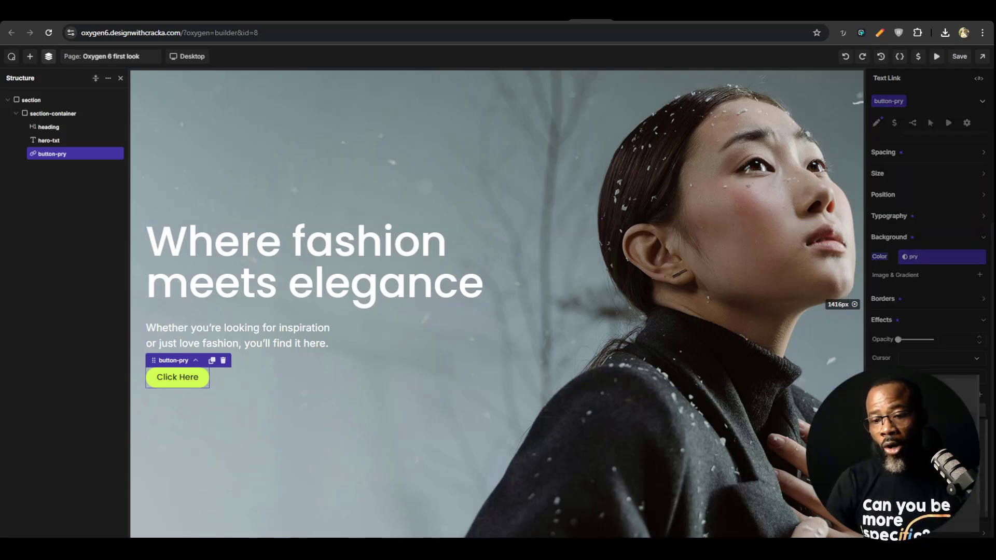
pyautogui.click(933, 387)
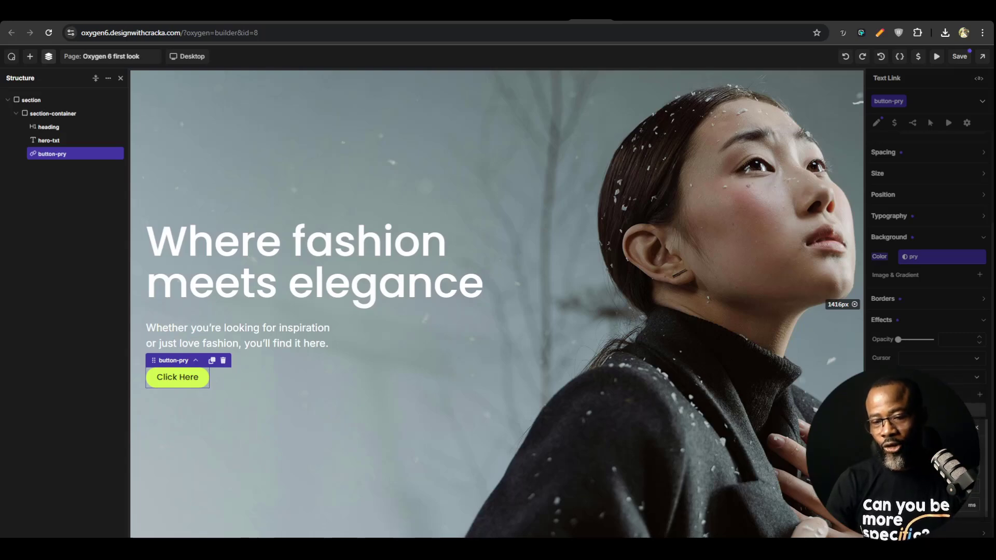
pyautogui.click(954, 409)
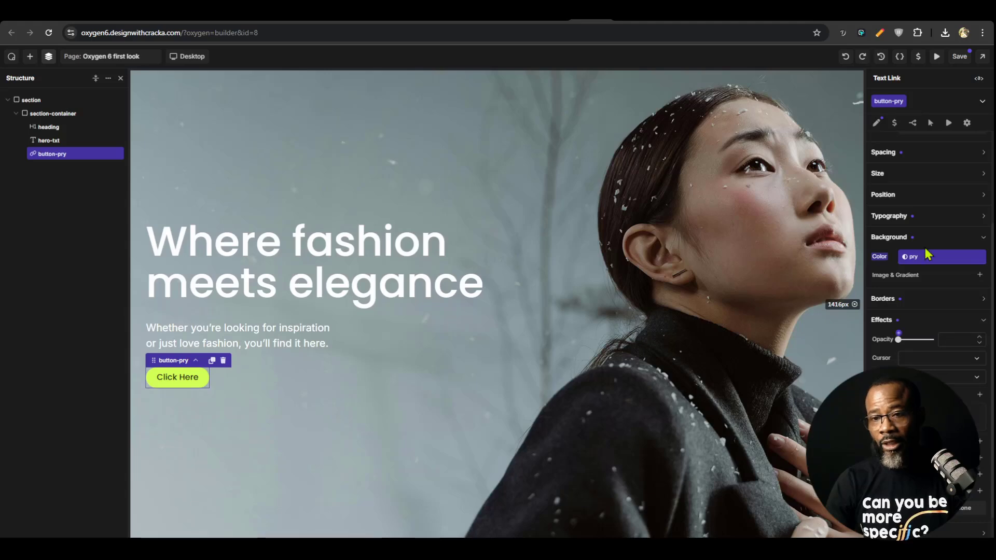
pyautogui.click(850, 57)
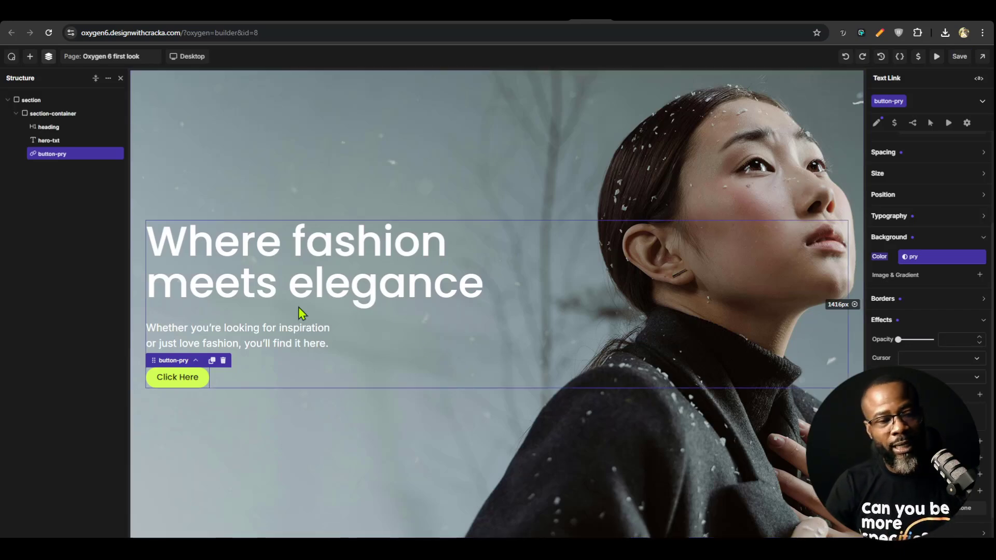
# Select the hero heading and set its text color to a muted purple, #797392FF
pyautogui.click(340, 285)
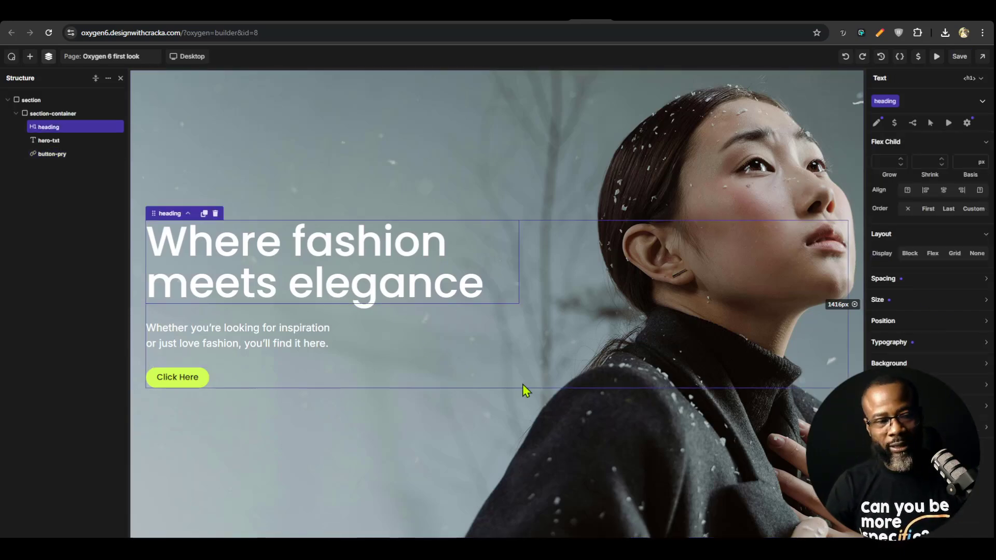
pyautogui.click(334, 156)
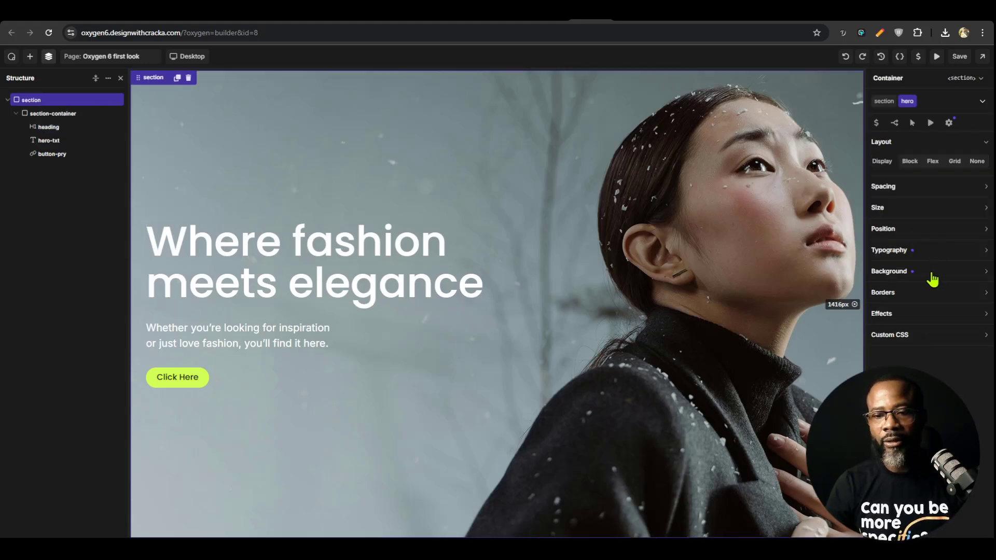
pyautogui.click(285, 238)
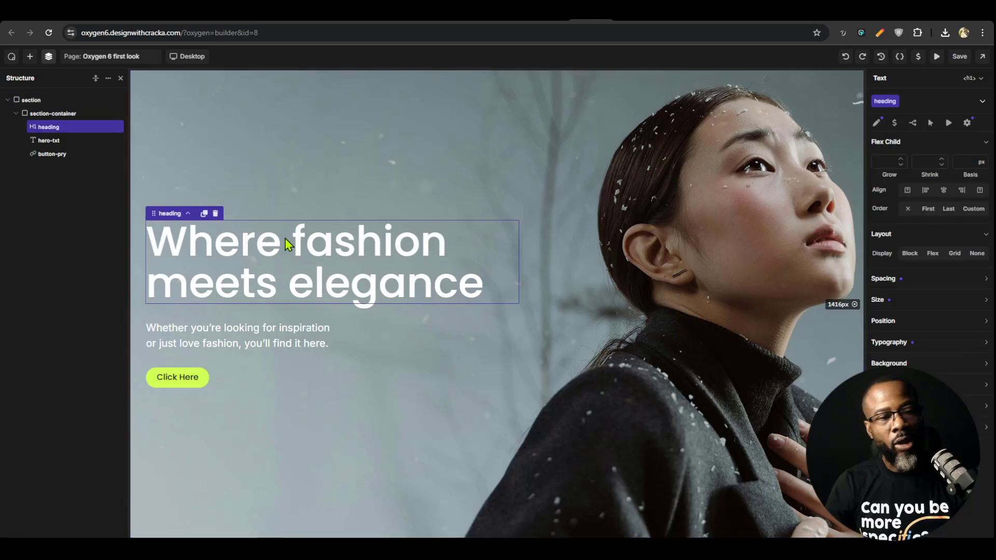
pyautogui.click(929, 348)
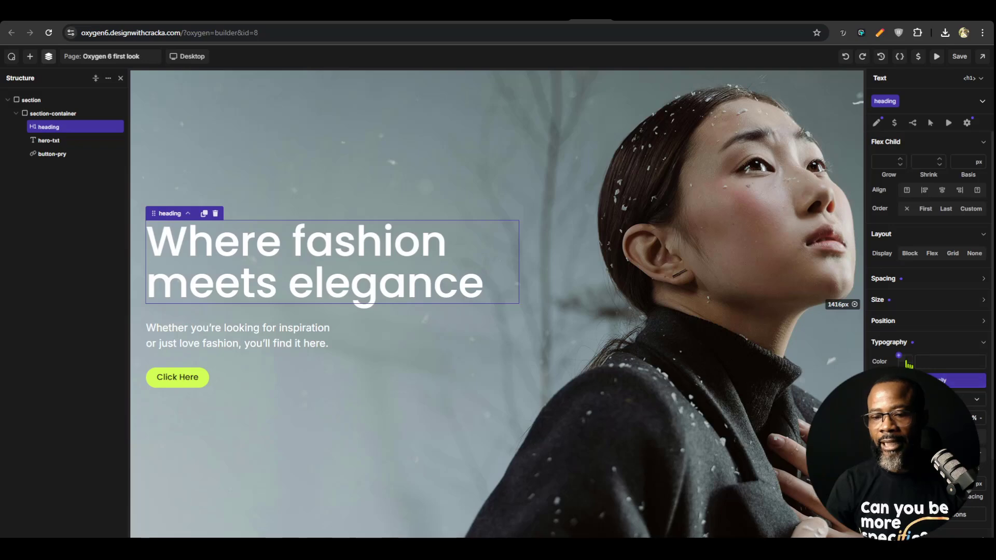
pyautogui.click(907, 367)
pyautogui.click(931, 412)
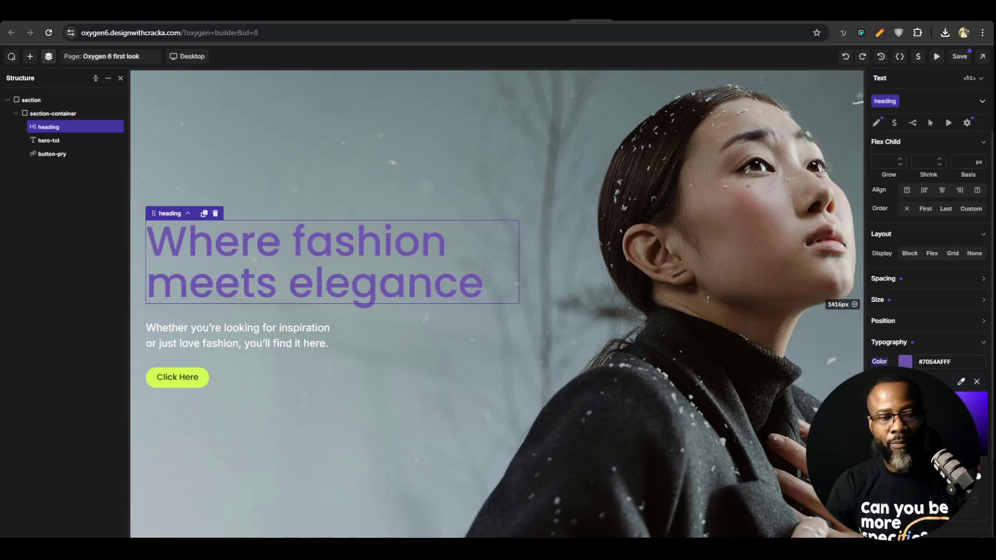
pyautogui.moveTo(955, 403); pyautogui.dragTo(896, 419)
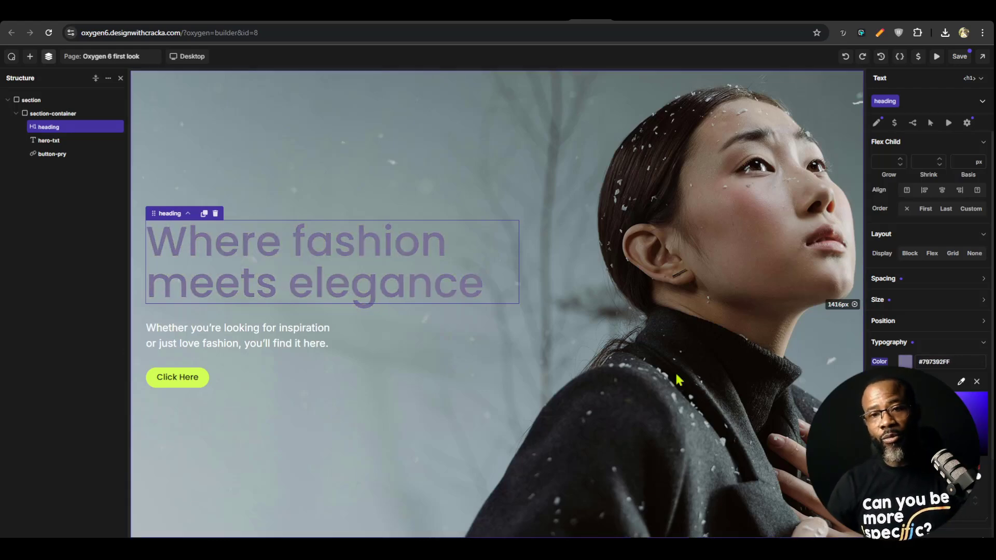
# Undo the last few color changes on the hero heading
pyautogui.click(847, 58)
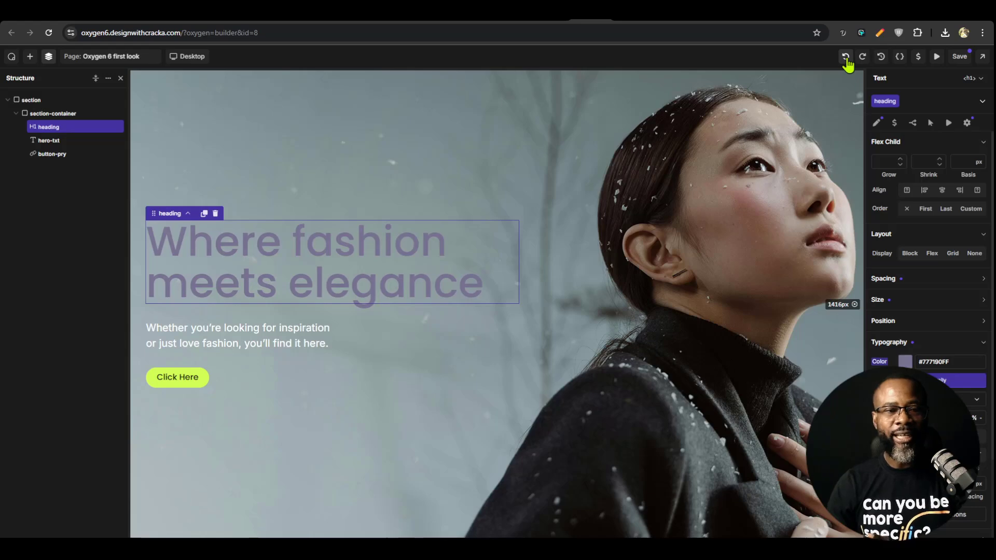
pyautogui.click(846, 59)
pyautogui.click(847, 58)
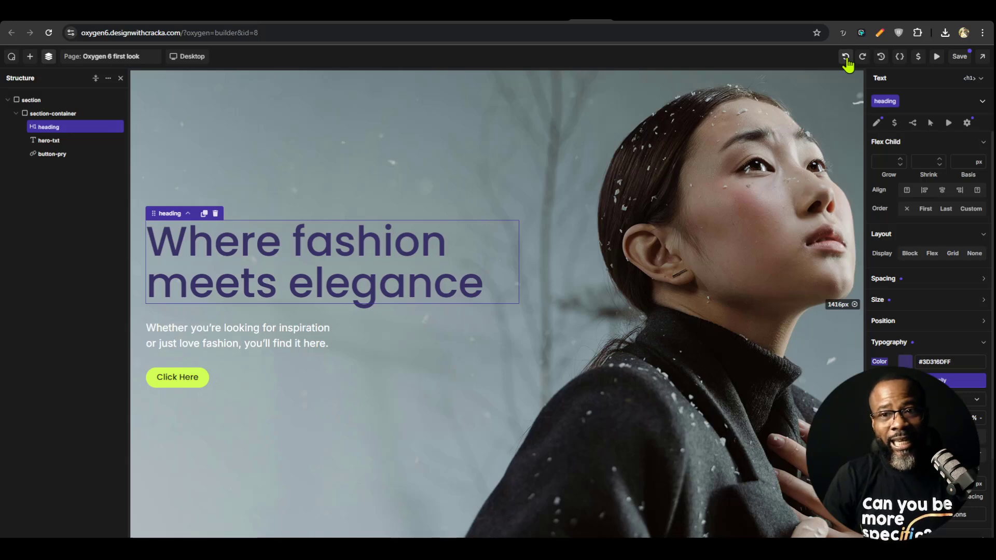
# Review the page's list of recorded changes in the history to see how the color edits are logged
pyautogui.click(881, 58)
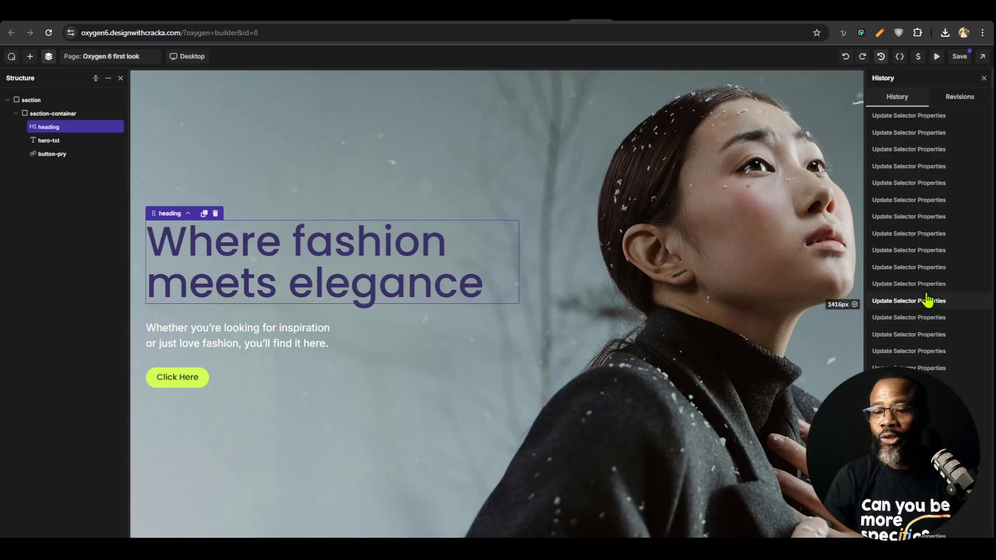
pyautogui.scroll(-1, 929, 300)
pyautogui.scroll(-5, 929, 299)
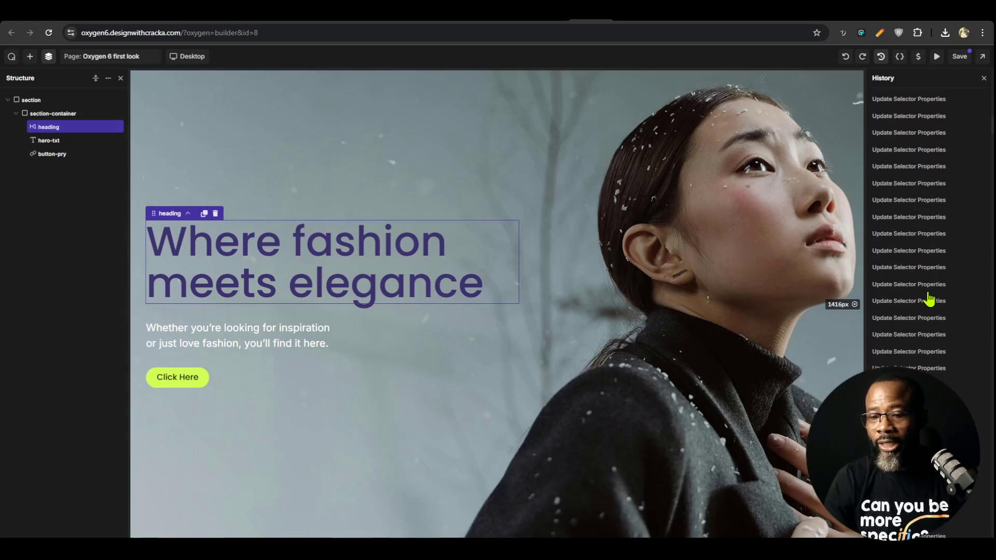
pyautogui.scroll(-2, 929, 300)
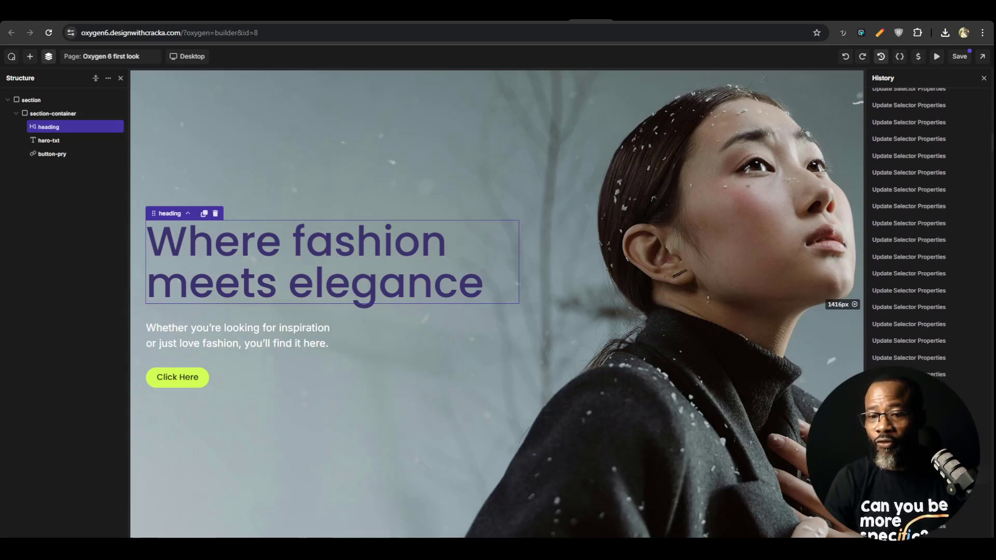
pyautogui.click(882, 57)
pyautogui.click(882, 58)
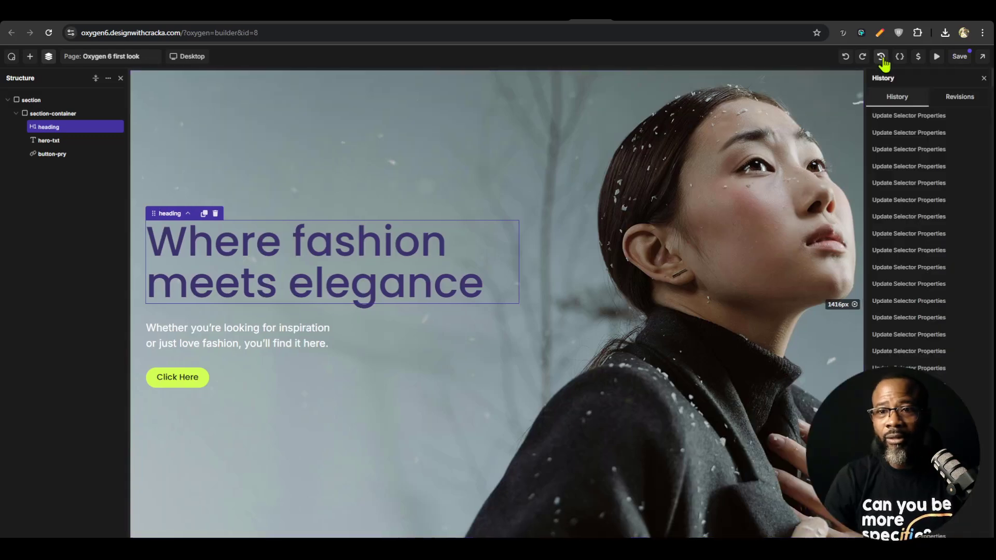
# Undo the remaining color changes on the hero heading, and check the hero text and section
pyautogui.click(315, 244)
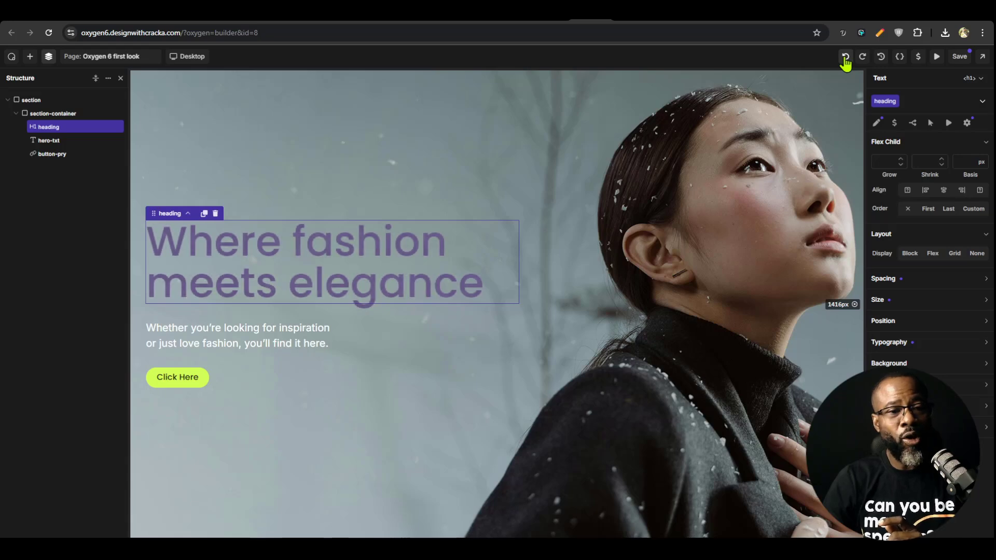
pyautogui.click(846, 57)
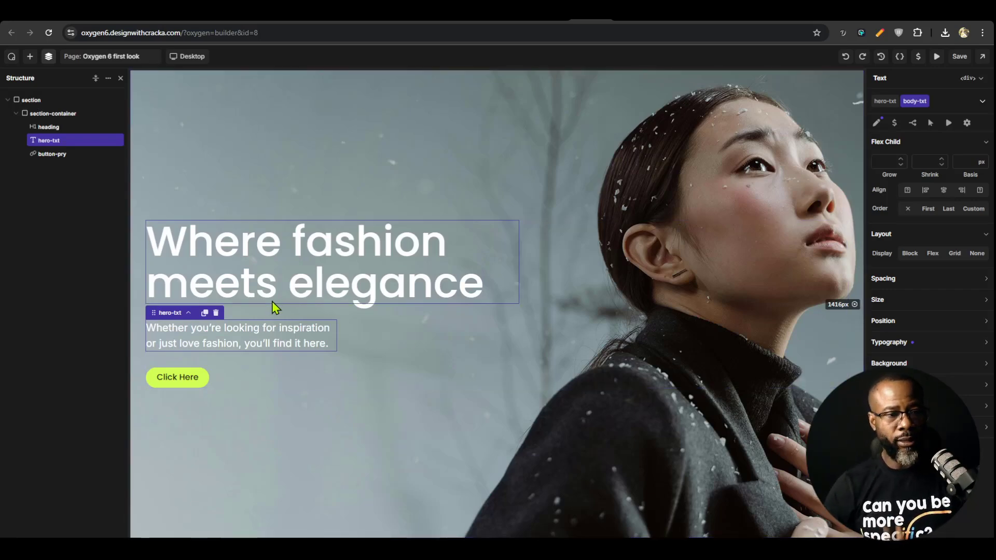
pyautogui.click(304, 286)
pyautogui.click(301, 334)
pyautogui.click(596, 200)
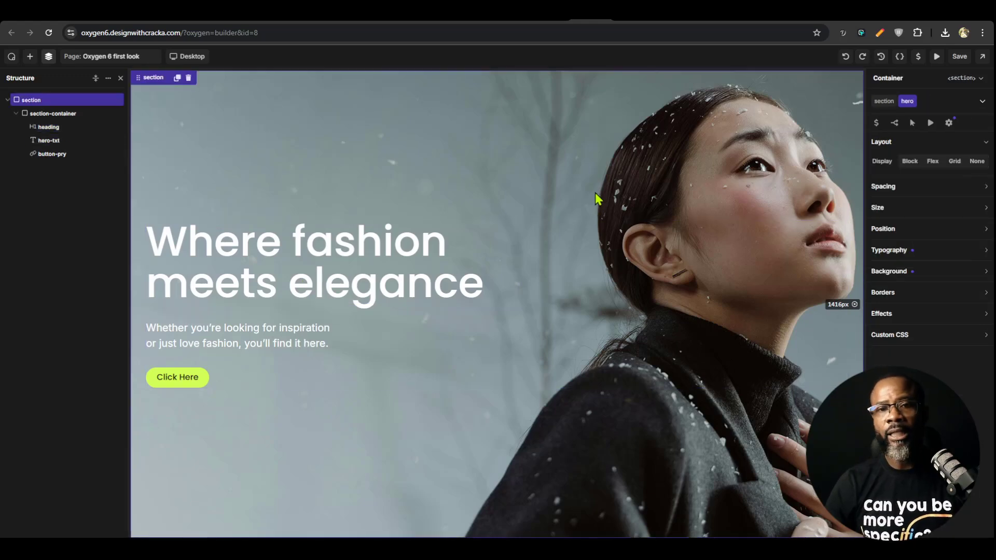
# Switch to the Eureka Build design in Figma and view the content and products sections below the hero
pyautogui.click(662, 23)
pyautogui.scroll(-3, 624, 336)
pyautogui.scroll(-2, 624, 335)
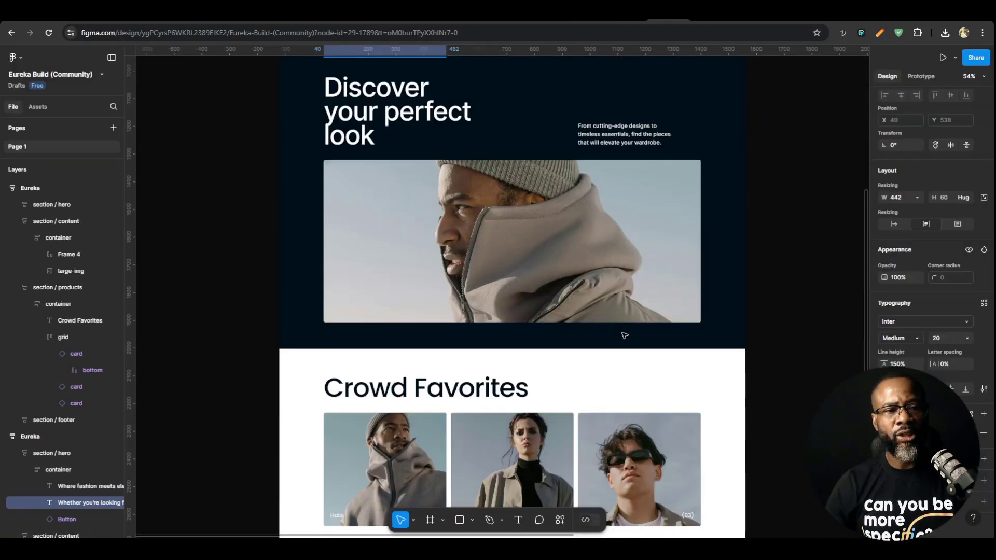
# Switch to the Oxygen builder, duplicate the hero section, and delete the heading, hero-txt and button-pry elements from the copy
pyautogui.scroll(-4, 620, 291)
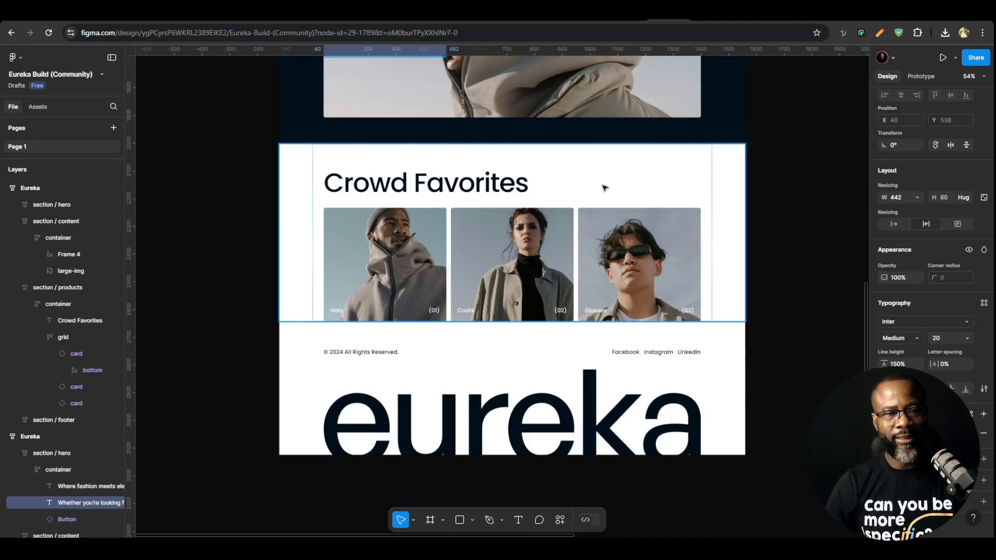
pyautogui.click(596, 24)
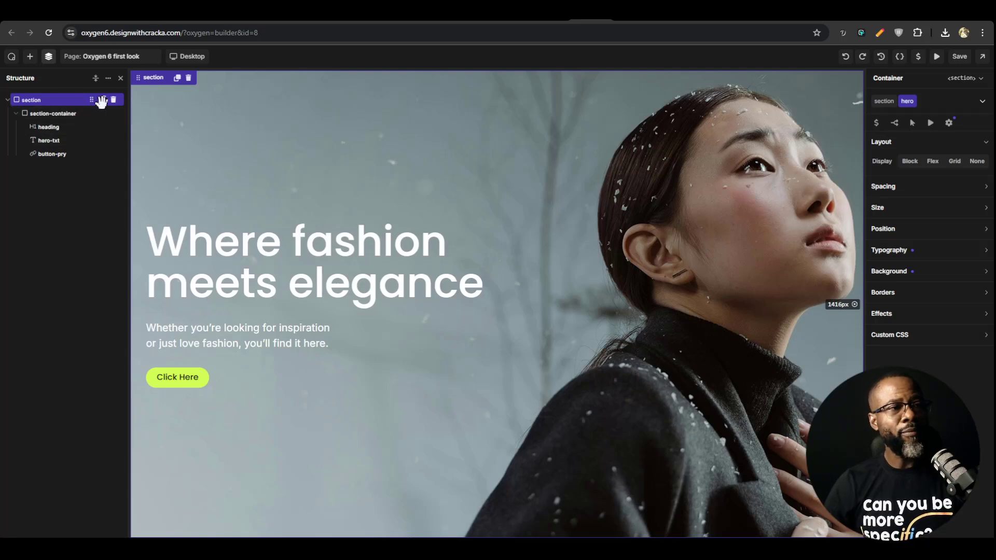
pyautogui.click(103, 100)
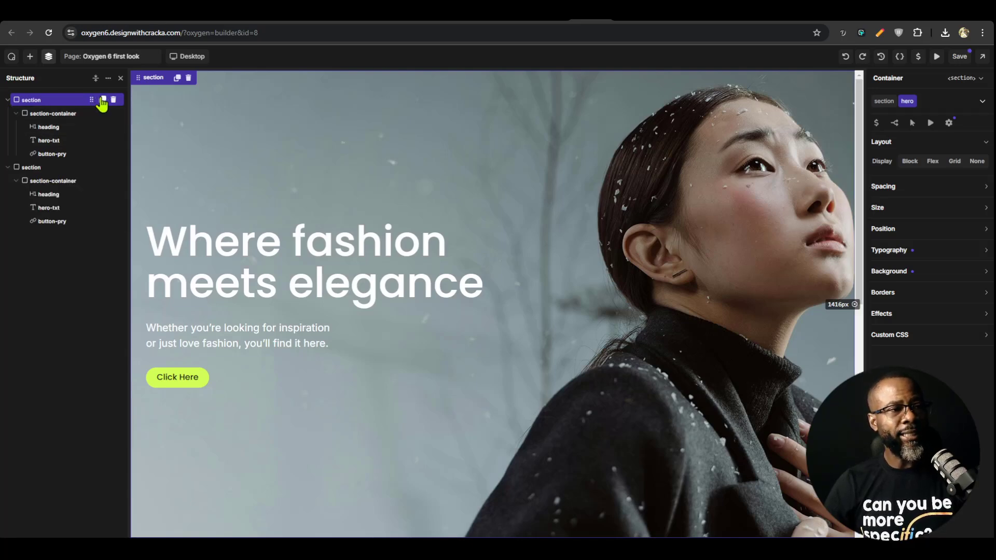
pyautogui.click(113, 194)
pyautogui.click(113, 194)
pyautogui.click(113, 194)
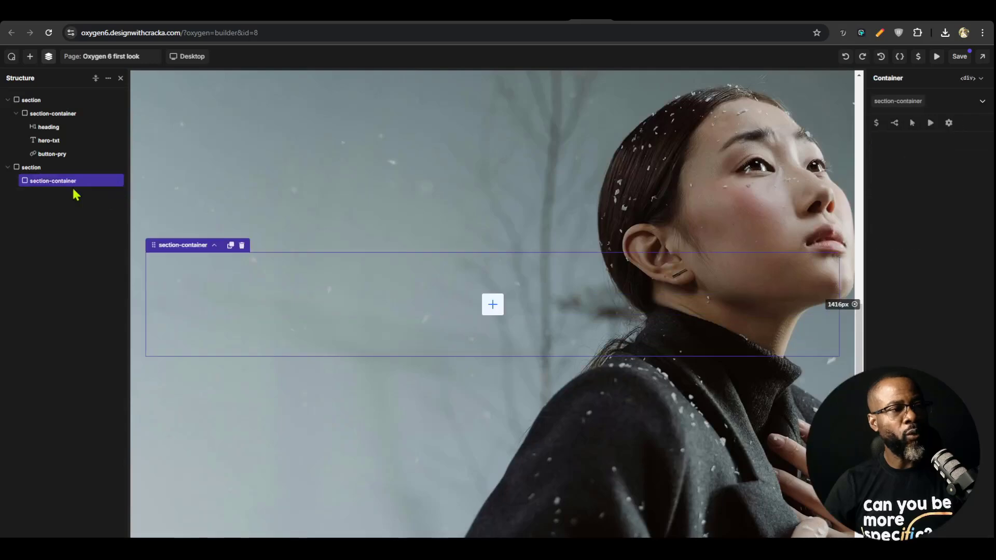
# Add a Text element inside the copied section's container, set its tag to h2, and apply the heading class
pyautogui.click(49, 167)
pyautogui.click(39, 180)
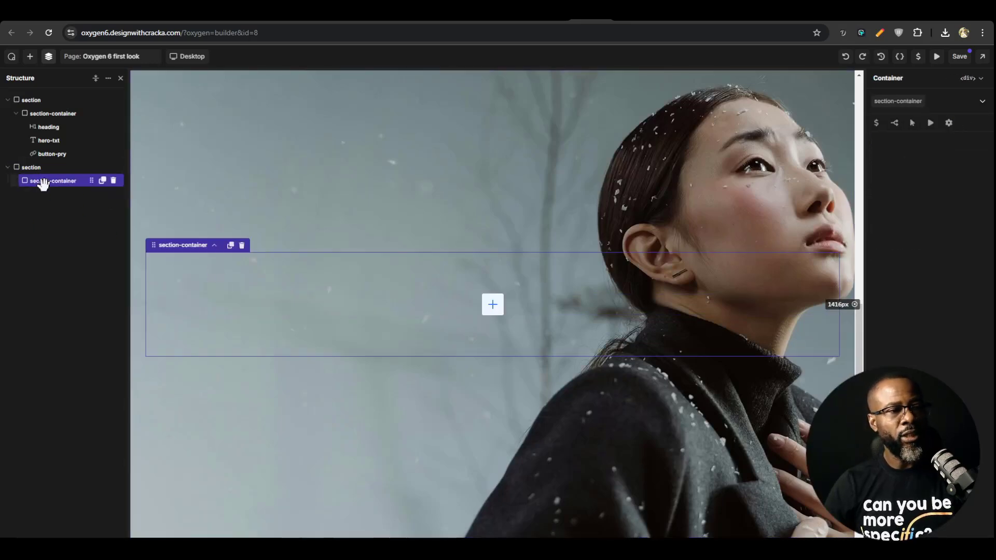
pyautogui.click(492, 306)
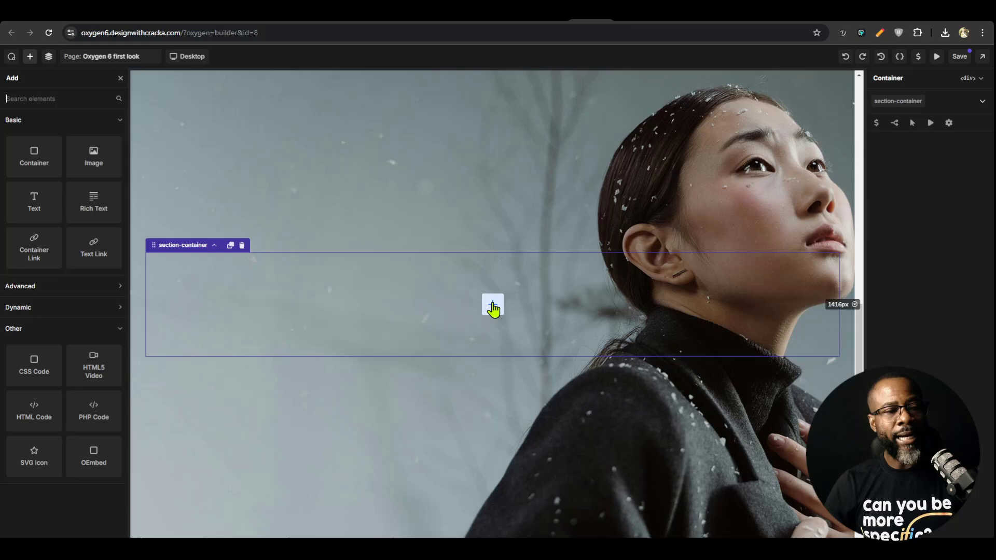
pyautogui.click(31, 197)
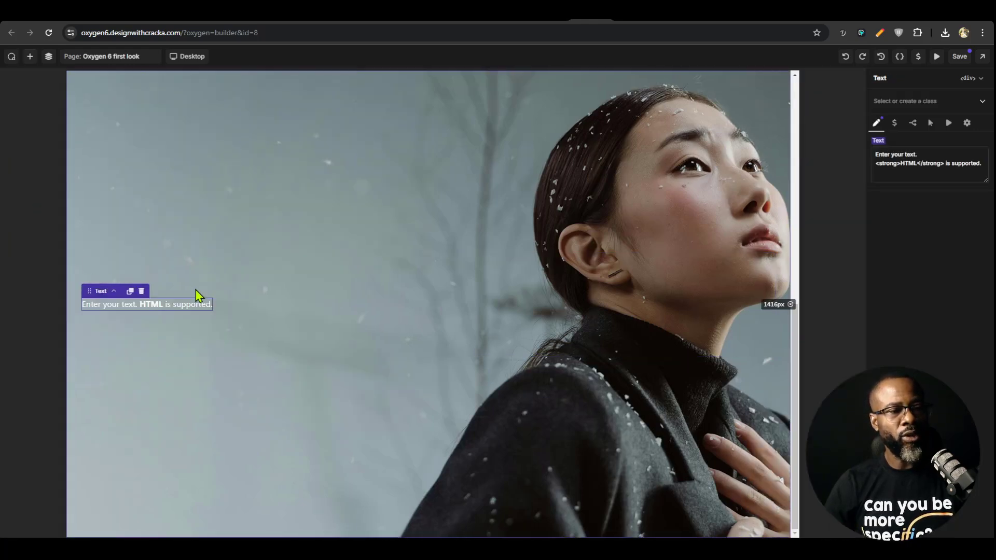
pyautogui.click(969, 77)
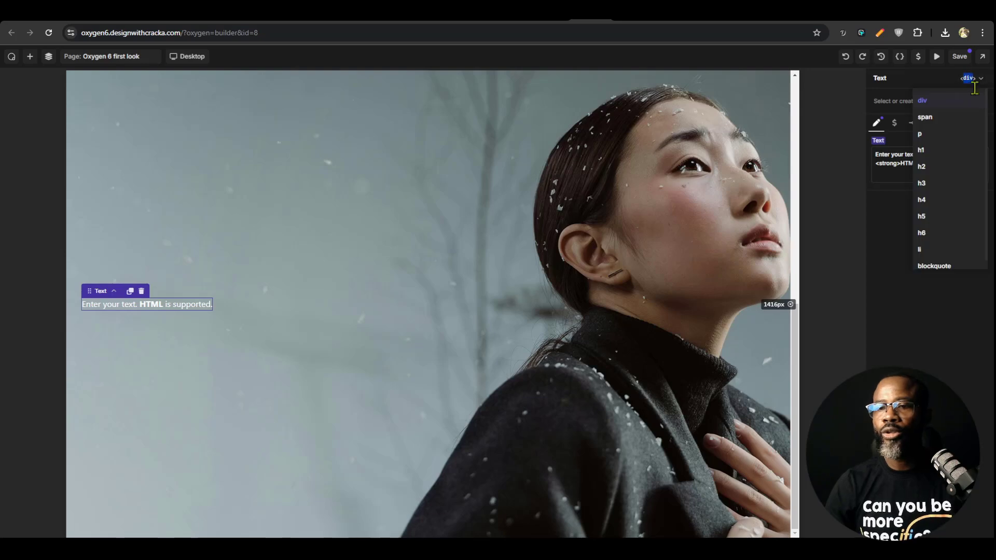
pyautogui.click(940, 170)
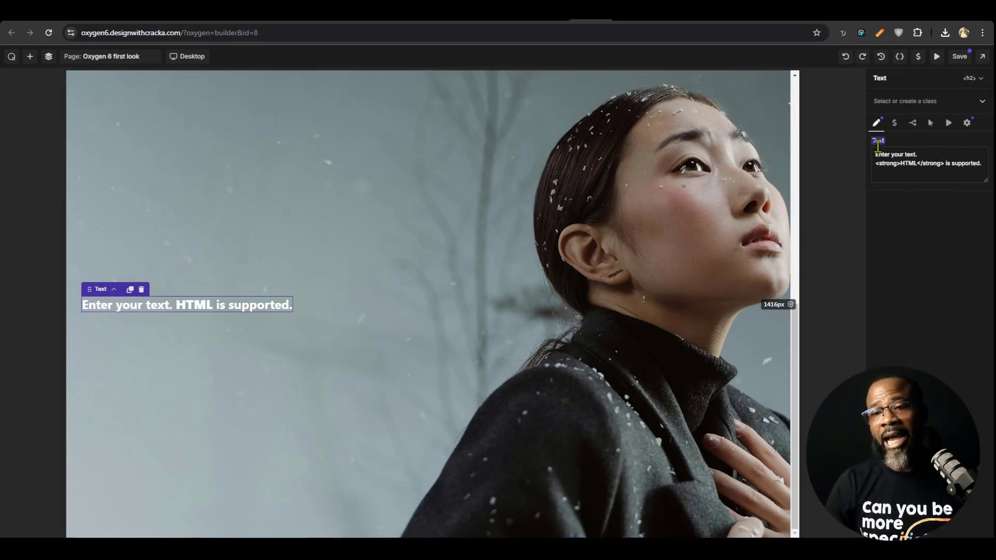
pyautogui.click(912, 95)
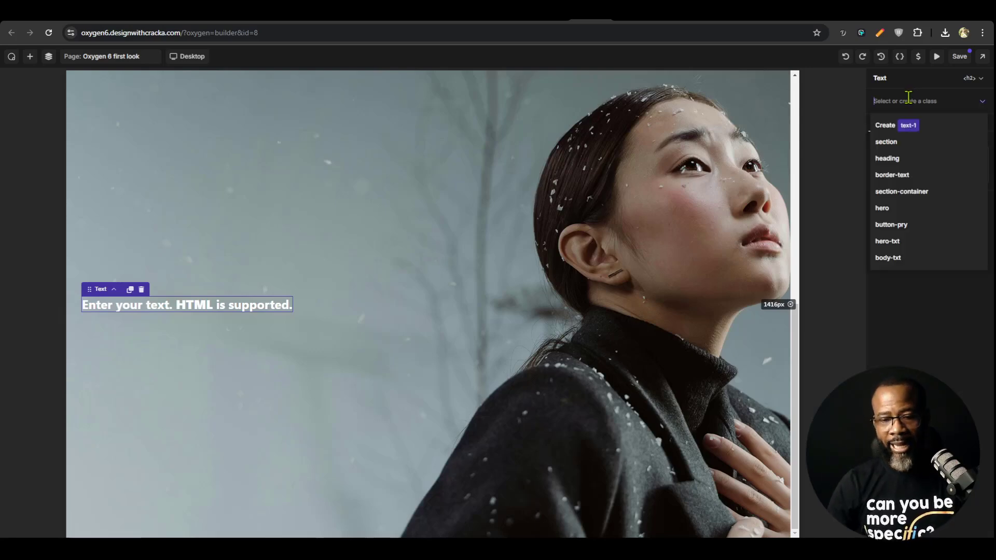
pyautogui.click(899, 160)
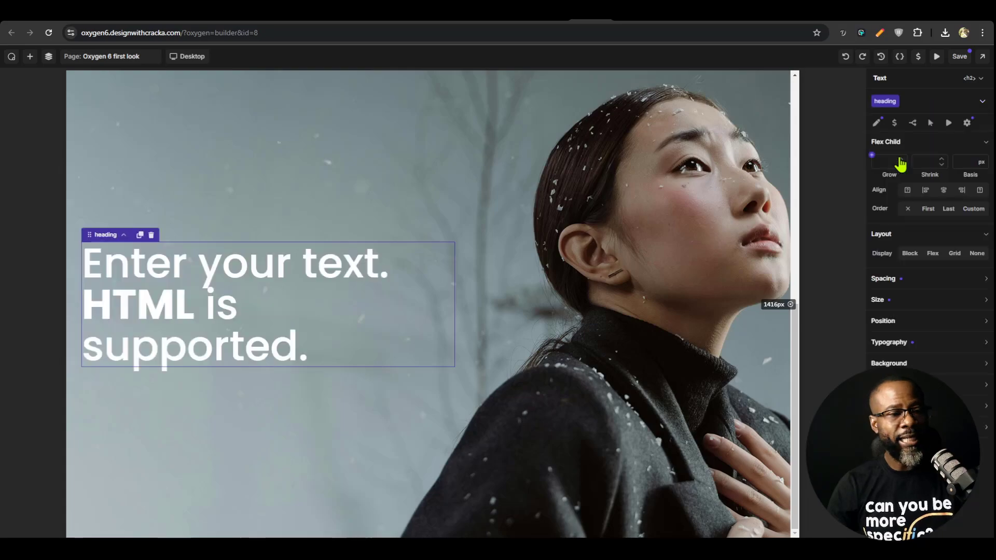
# Compare the duplicated section with the Crowd Favorites section in the Figma design, and return to the Oxygen page
pyautogui.scroll(9, 266, 283)
pyautogui.scroll(-5, 303, 278)
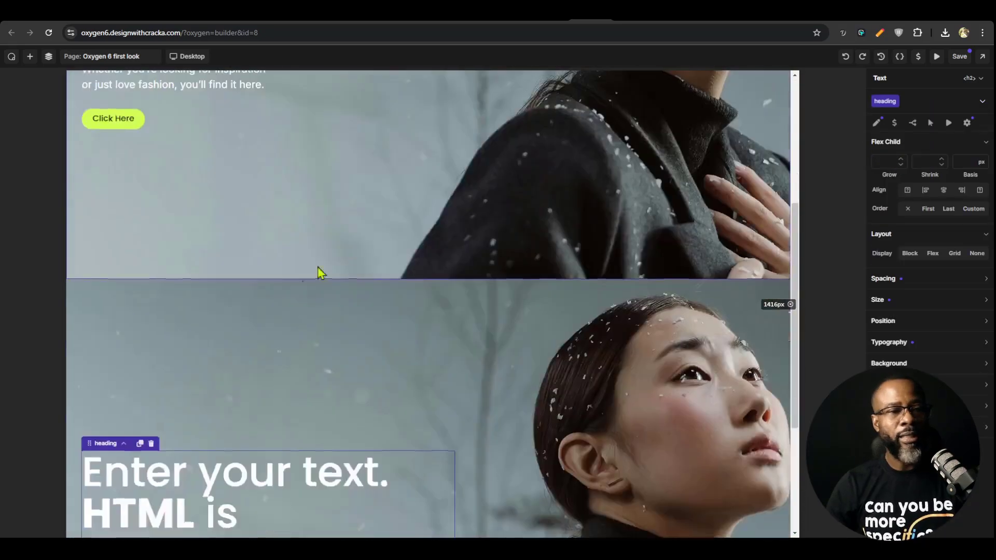
pyautogui.scroll(5, 316, 268)
pyautogui.click(656, 20)
pyautogui.scroll(8, 496, 293)
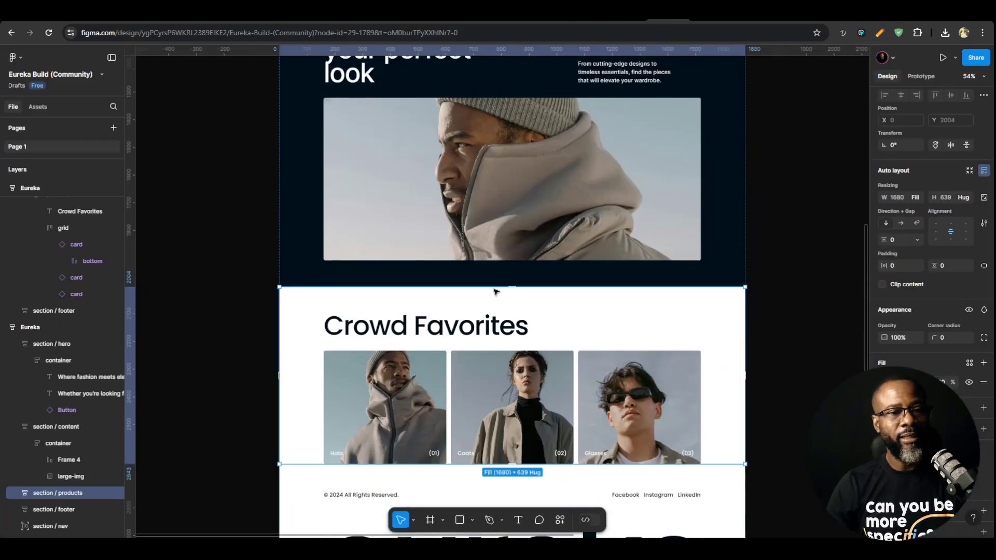
pyautogui.scroll(3, 441, 222)
pyautogui.scroll(-8, 442, 222)
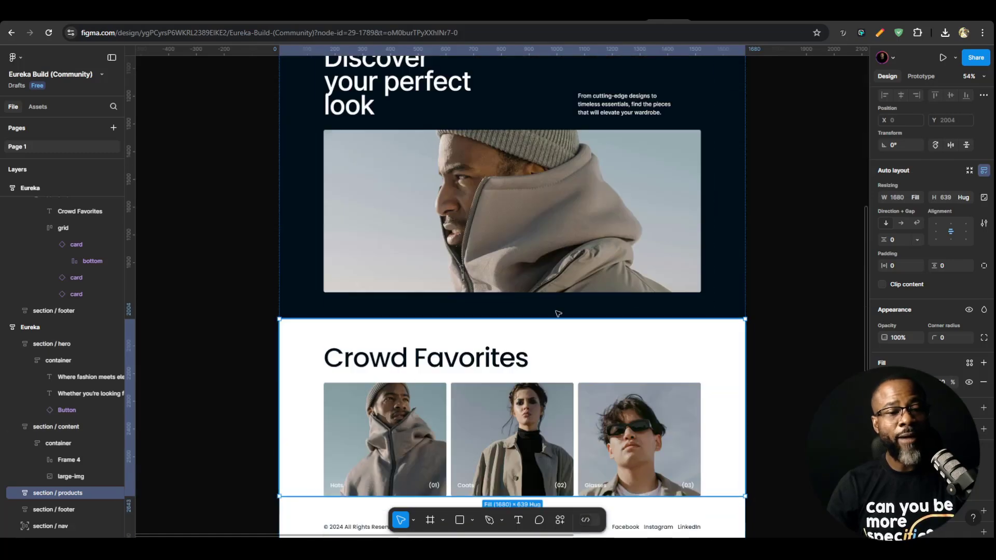
pyautogui.click(624, 11)
pyautogui.click(591, 12)
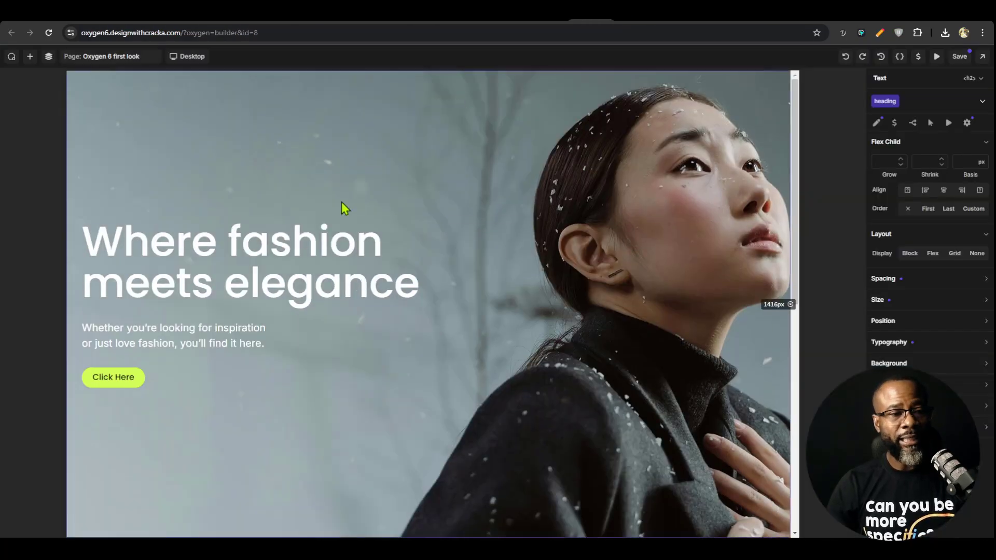
pyautogui.scroll(-5, 382, 348)
pyautogui.scroll(-1, 386, 353)
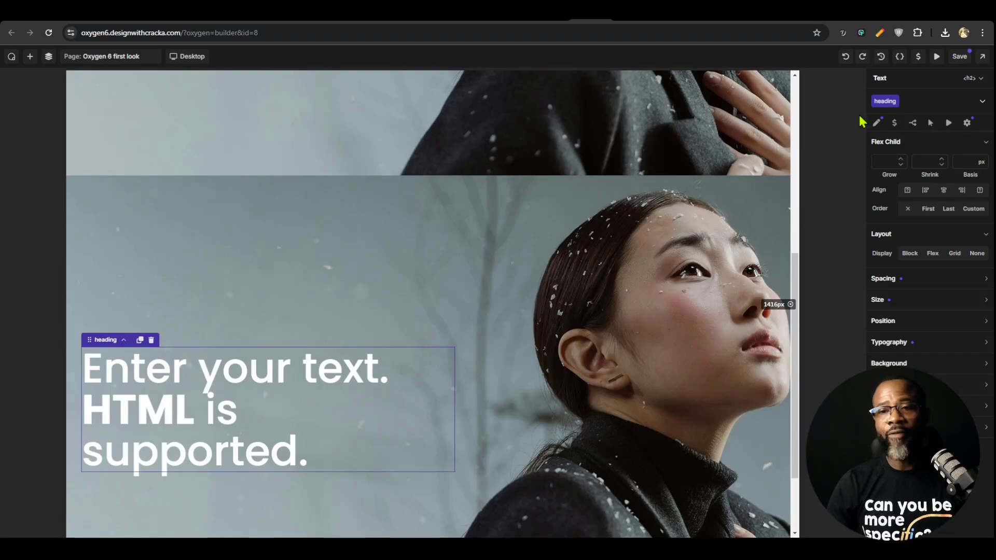
# Duplicate the text's heading class as a new class named h2, and remove the heading class from the element
pyautogui.click(896, 103)
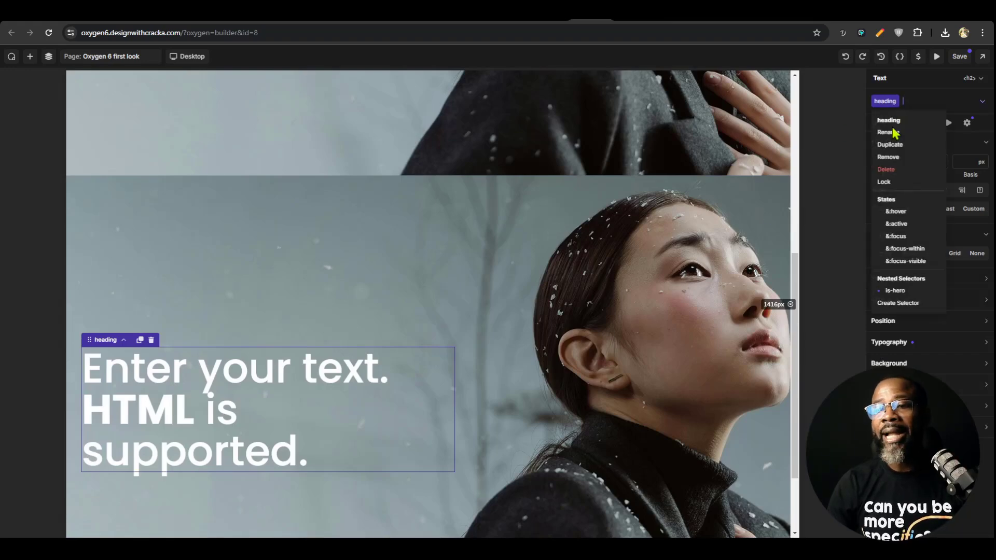
pyautogui.click(905, 152)
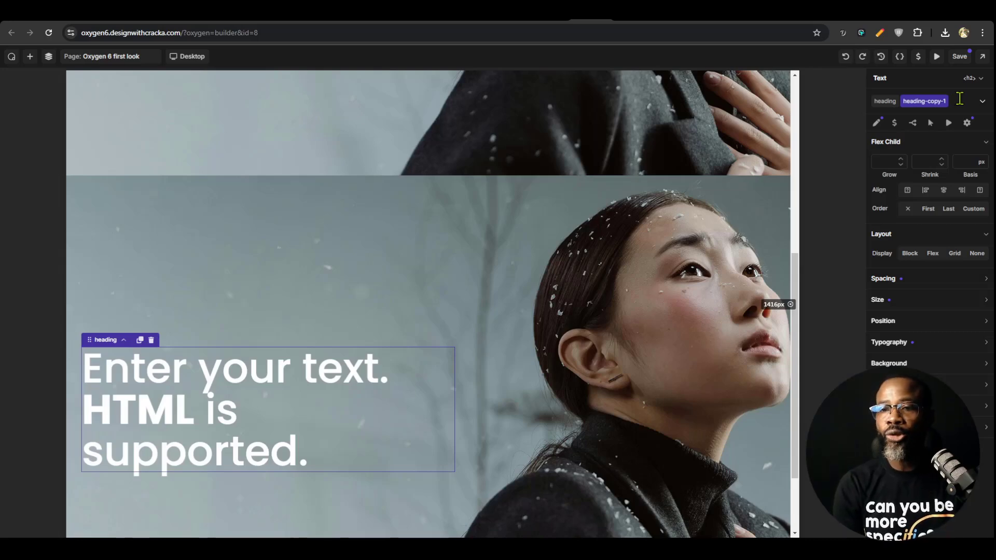
pyautogui.click(885, 102)
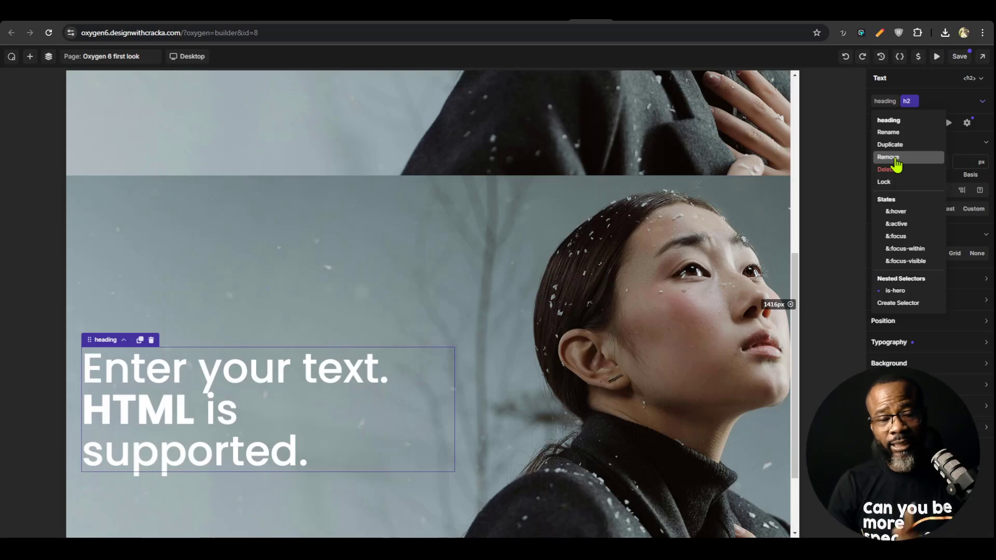
pyautogui.click(895, 159)
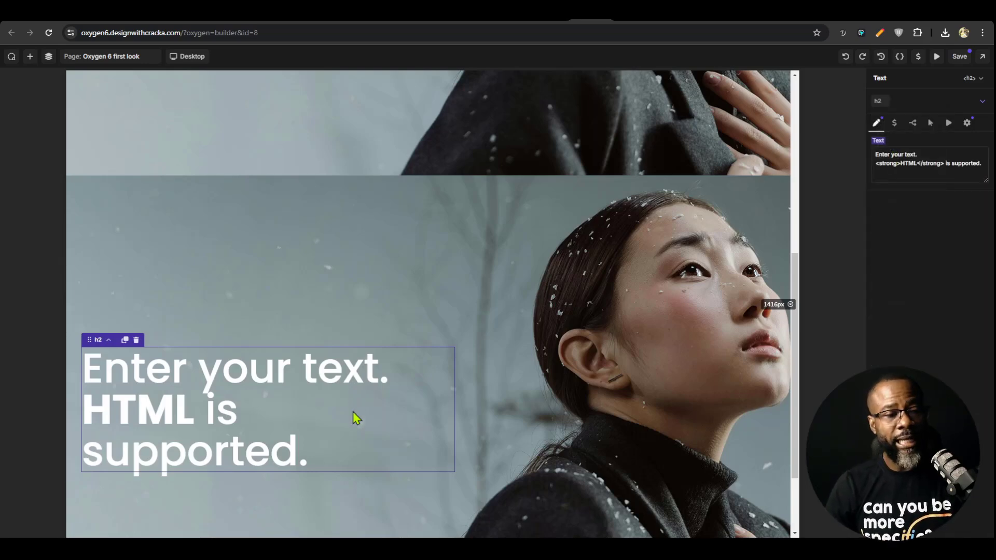
# Check the products heading in Figma, and set the h2 text in the copied section to "Crow Favorites"
pyautogui.scroll(3, 325, 425)
pyautogui.scroll(-5, 349, 379)
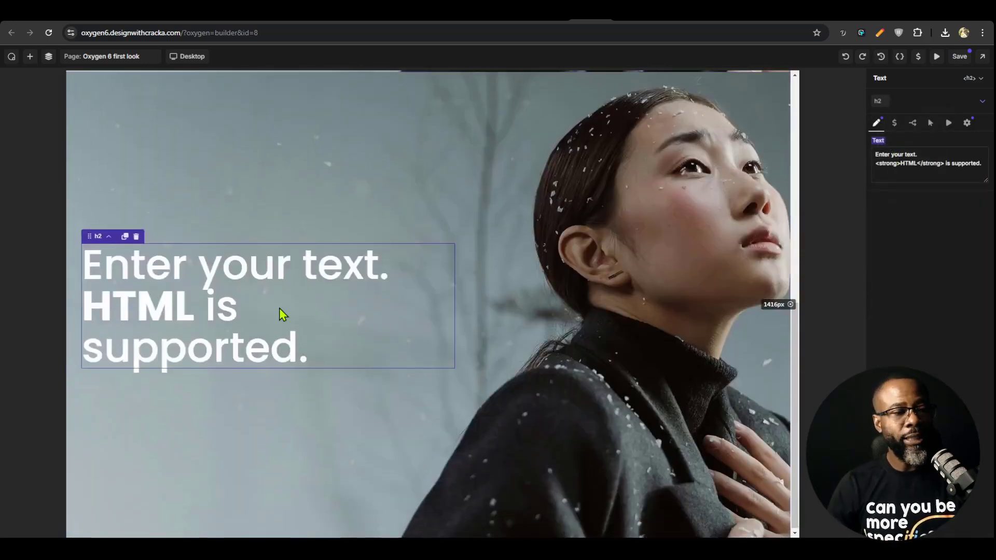
pyautogui.scroll(2, 247, 366)
pyautogui.click(668, 16)
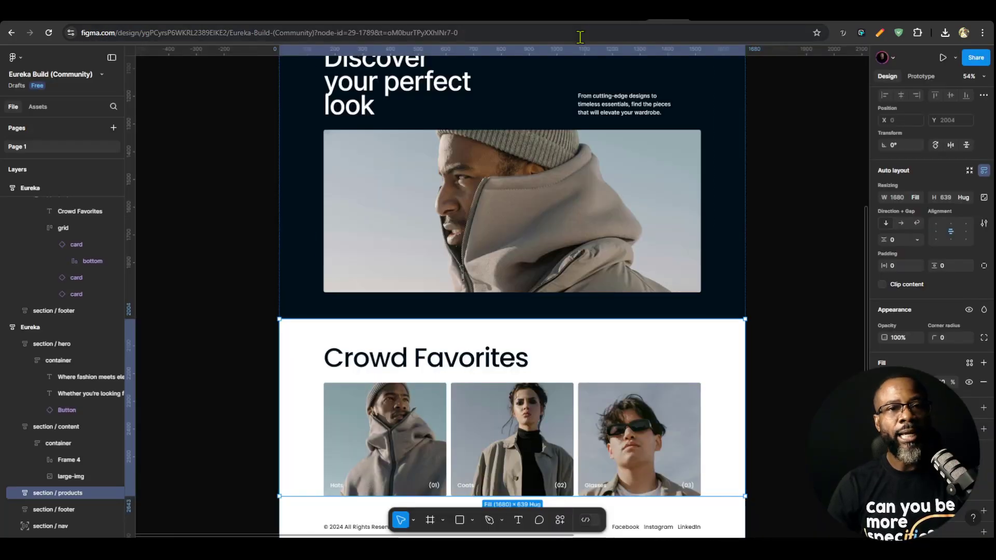
pyautogui.click(592, 14)
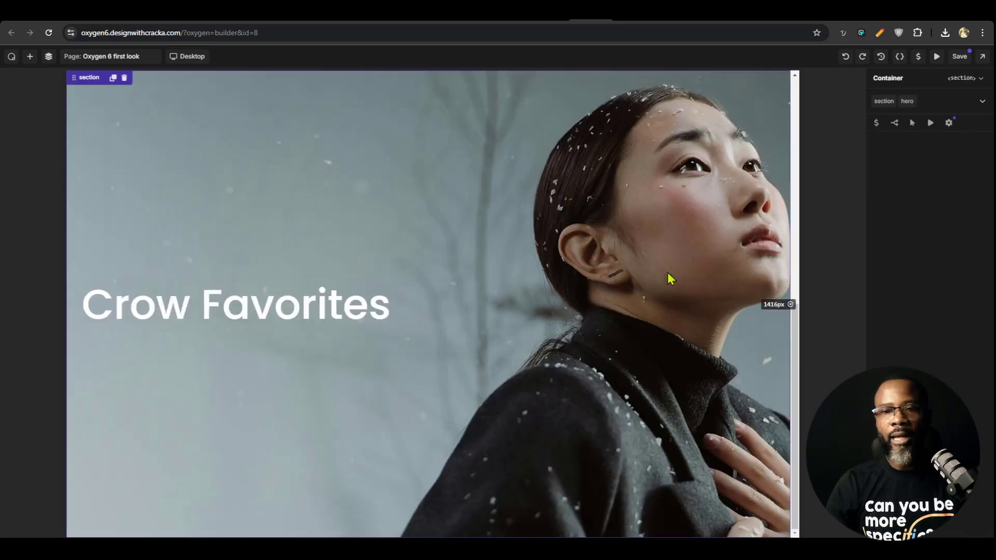
# Remove the hero class from the second section so that only the section class remains
pyautogui.scroll(4, 668, 278)
pyautogui.click(907, 101)
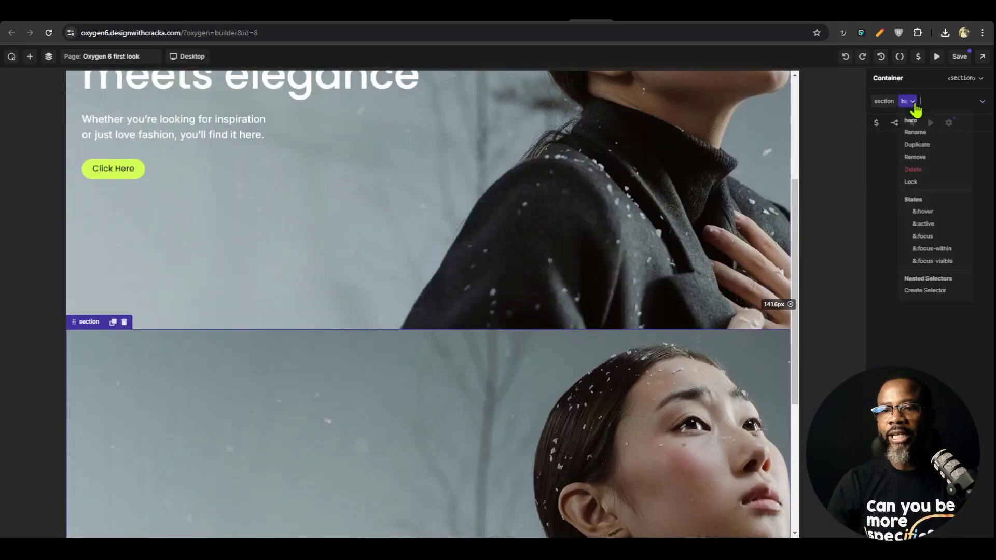
pyautogui.click(929, 162)
pyautogui.scroll(-5, 519, 396)
pyautogui.scroll(3, 674, 257)
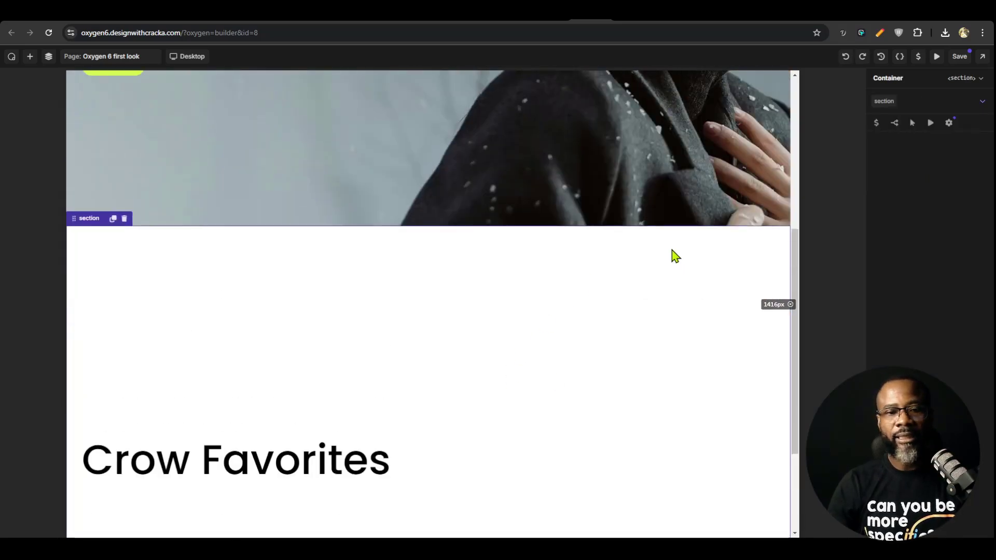
# Set the section class's vertical alignment to Top, and compare the hero's layout with the Figma design
pyautogui.click(909, 198)
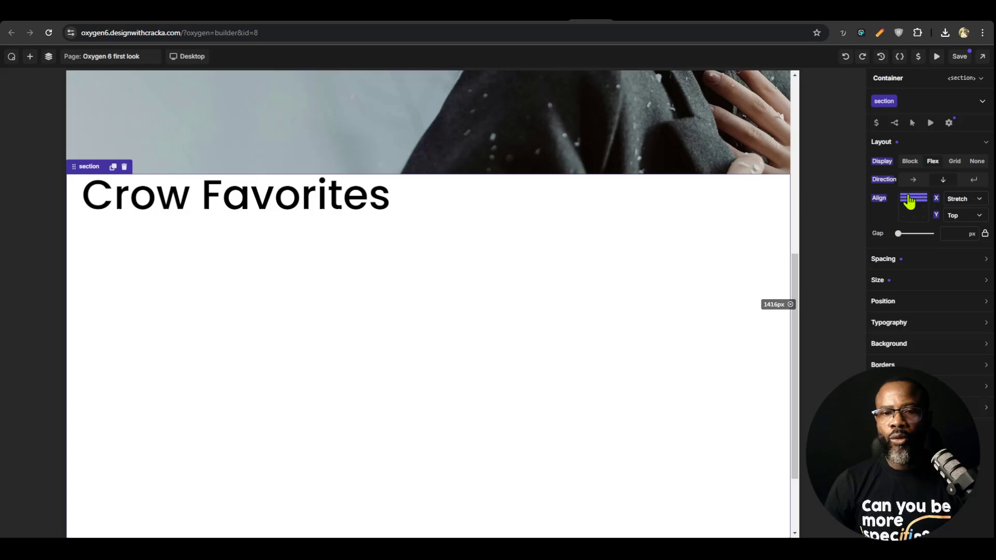
pyautogui.scroll(5, 569, 336)
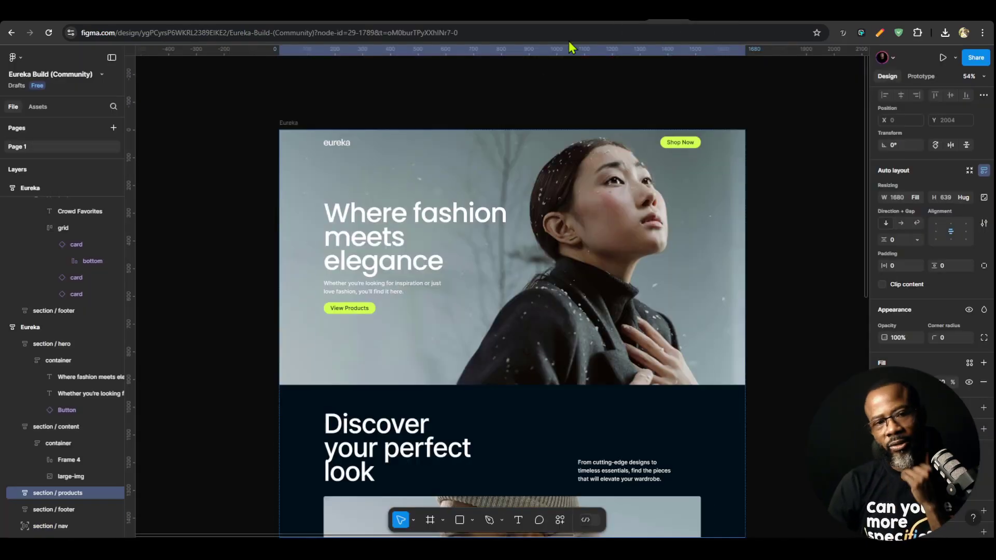
pyautogui.click(629, 20)
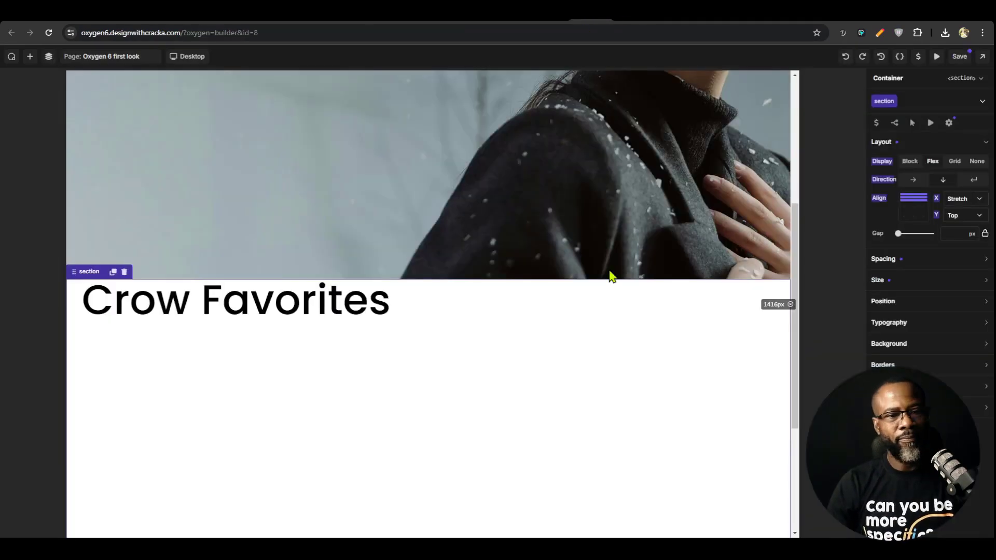
pyautogui.scroll(5, 571, 368)
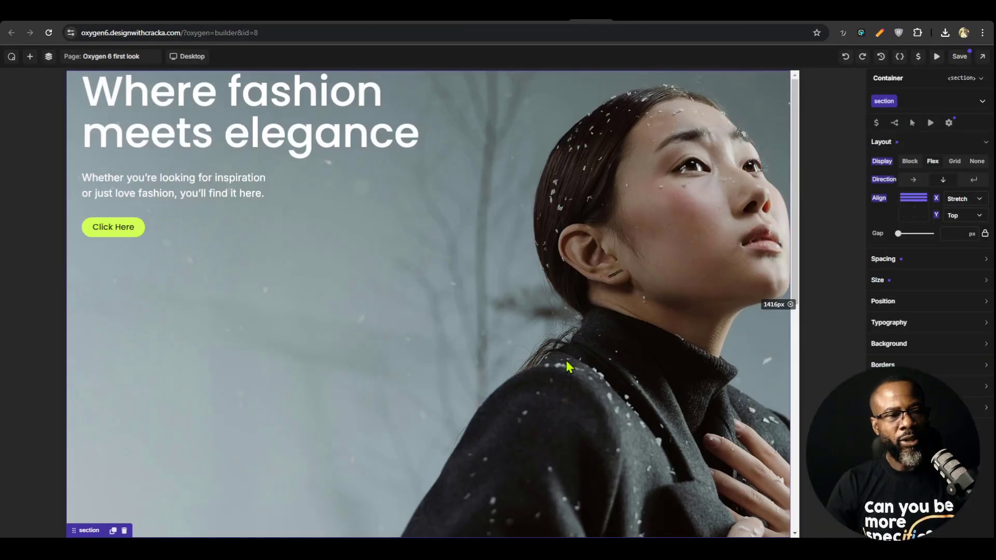
# Try setting the height of the hero's section-container to 100%
pyautogui.click(332, 215)
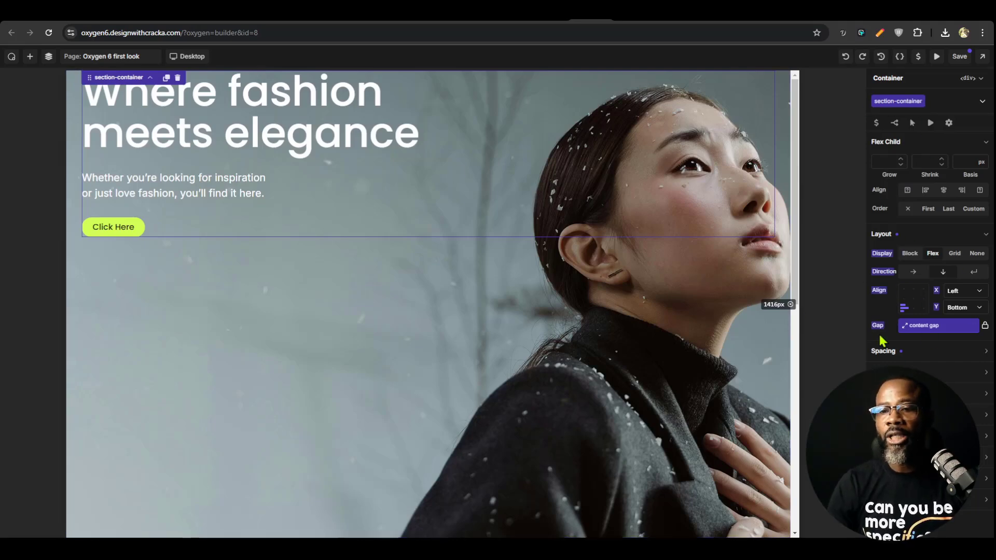
pyautogui.click(912, 238)
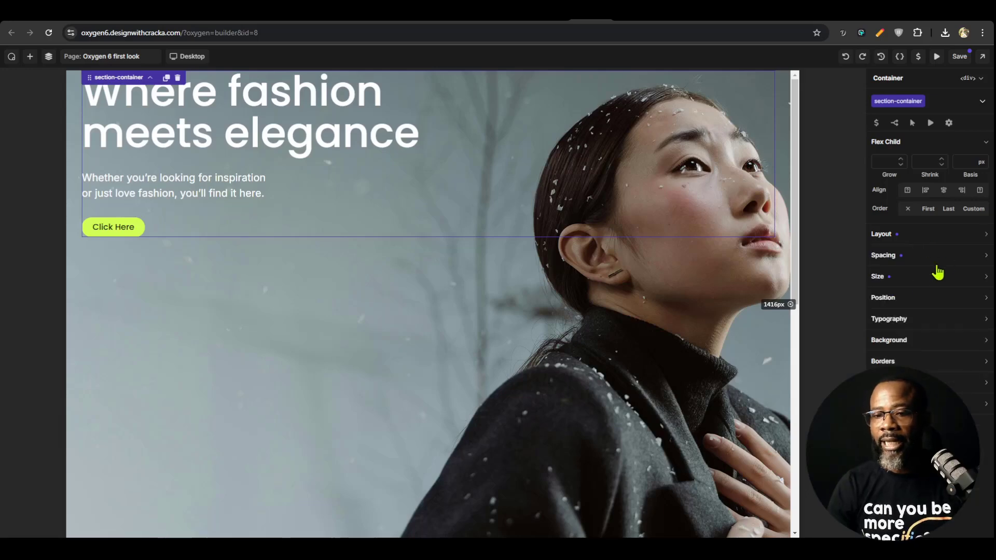
pyautogui.click(916, 286)
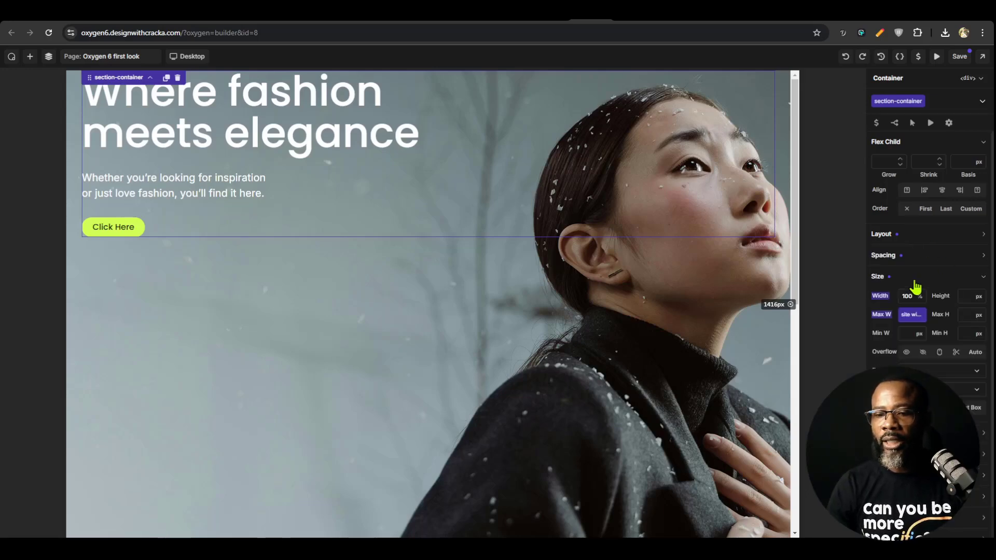
pyautogui.click(961, 294)
pyautogui.write('100%')
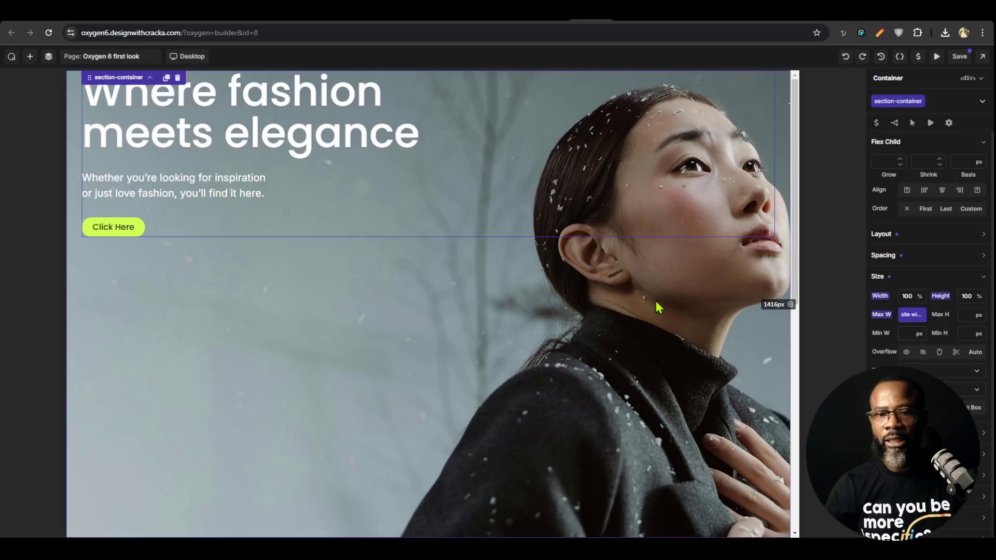
pyautogui.scroll(-1, 641, 319)
pyautogui.scroll(1, 641, 319)
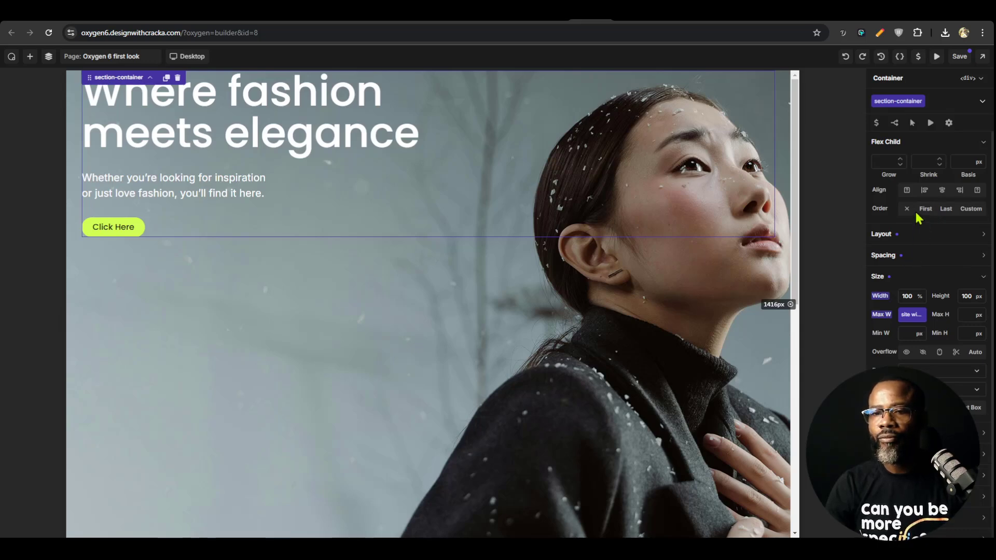
# Set the section-container class's flex Grow to 1 and its vertical alignment to Center
pyautogui.write('1')
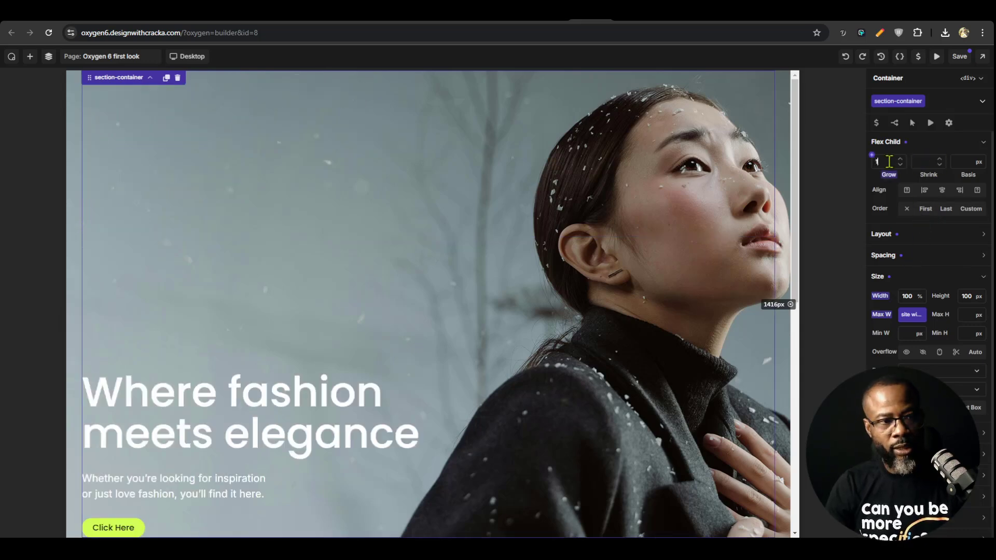
pyautogui.click(932, 239)
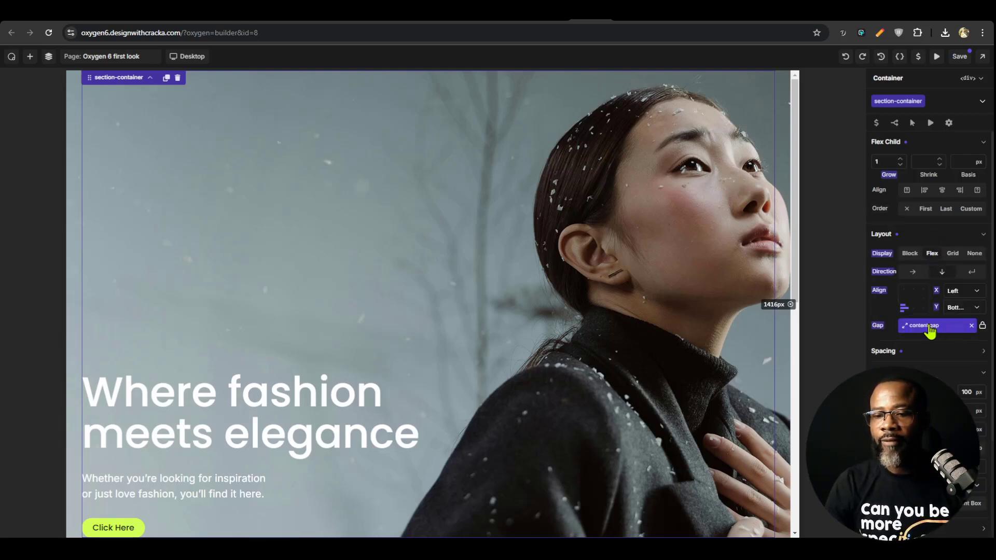
pyautogui.click(903, 302)
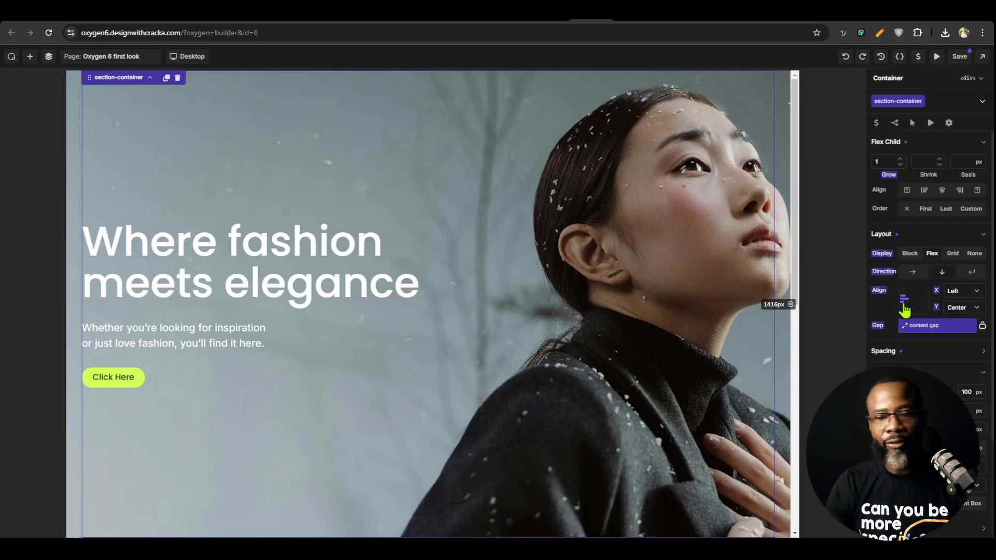
# Correct the second section's heading text to "Crowd Favorites" and compare the section with the Figma design
pyautogui.scroll(-9, 449, 371)
pyautogui.click(387, 314)
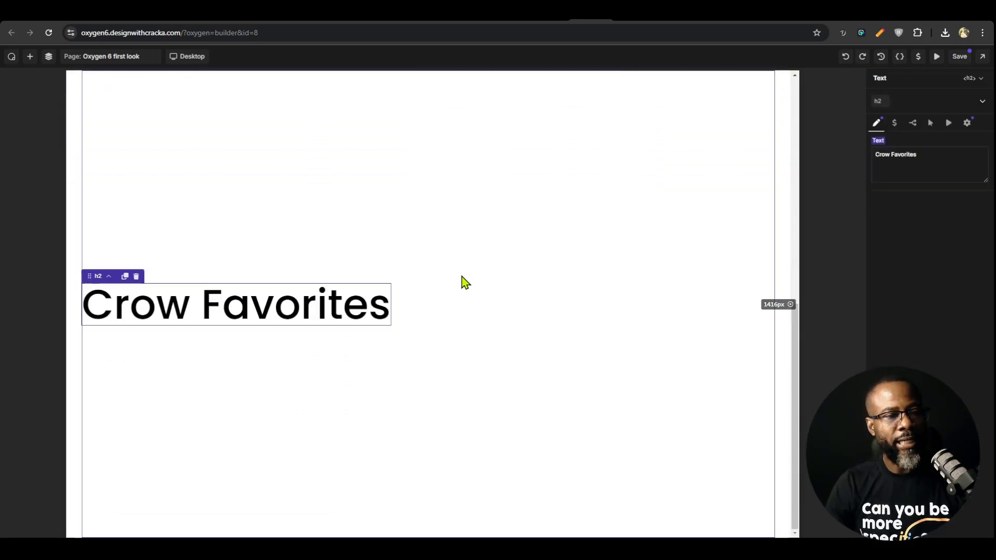
pyautogui.scroll(4, 446, 349)
pyautogui.scroll(-2, 434, 400)
pyautogui.click(407, 349)
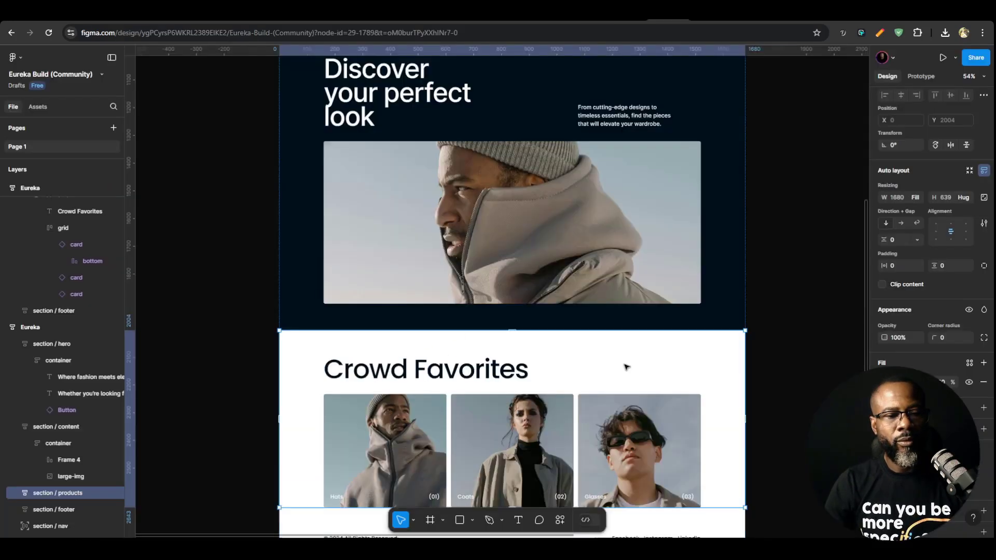
pyautogui.scroll(-4, 626, 368)
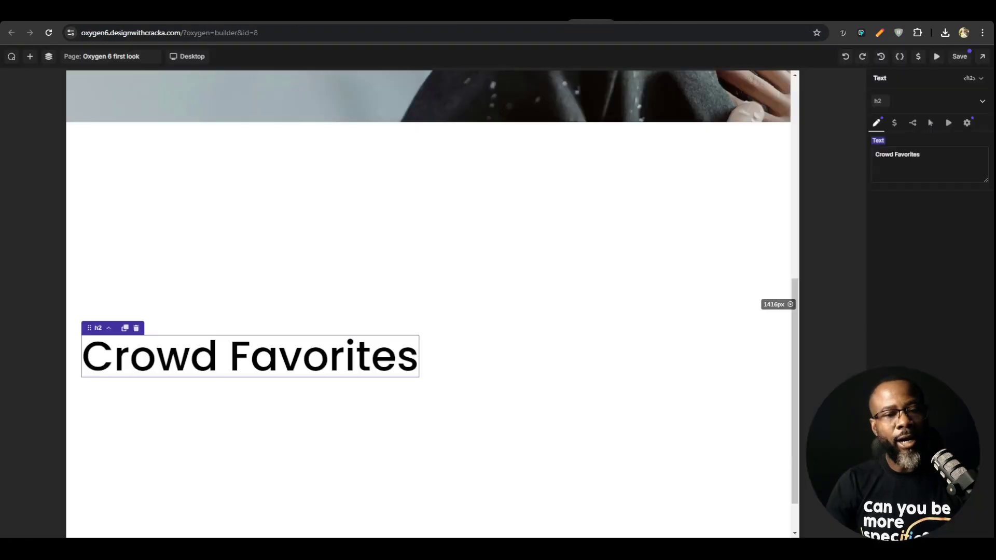
pyautogui.scroll(-2, 313, 315)
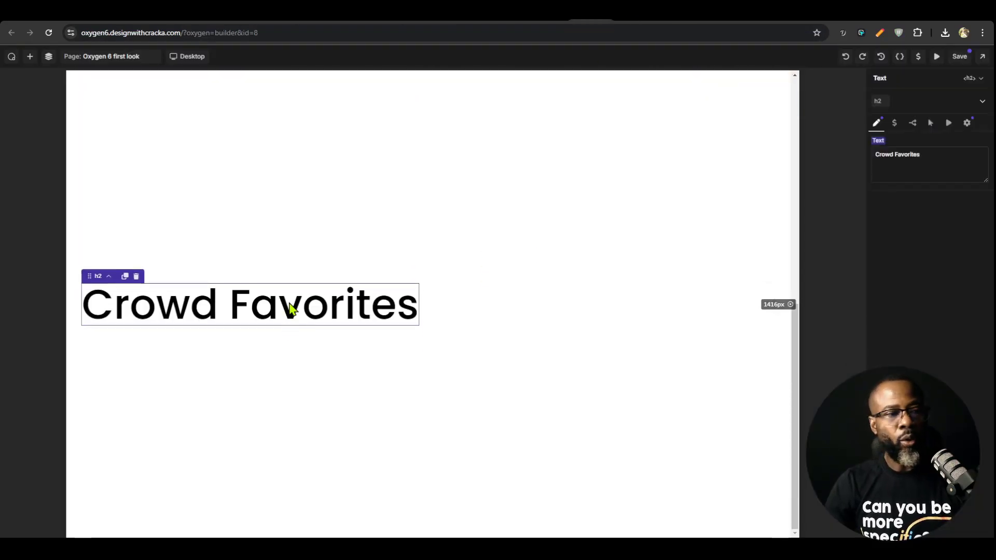
# Add a container below the Crowd Favorites heading and assign it the section-container class
pyautogui.click(30, 57)
pyautogui.click(39, 142)
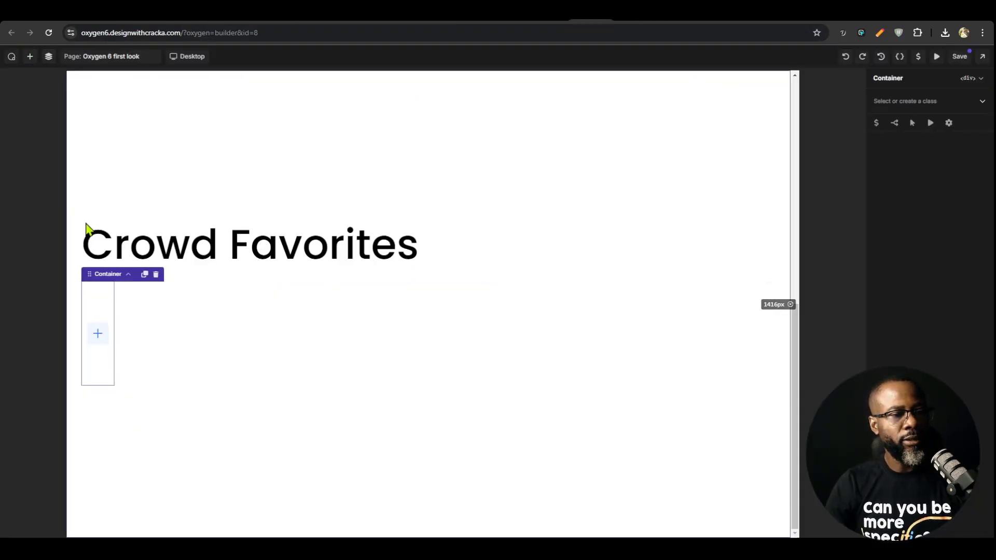
pyautogui.click(900, 100)
pyautogui.write('c')
pyautogui.click(902, 142)
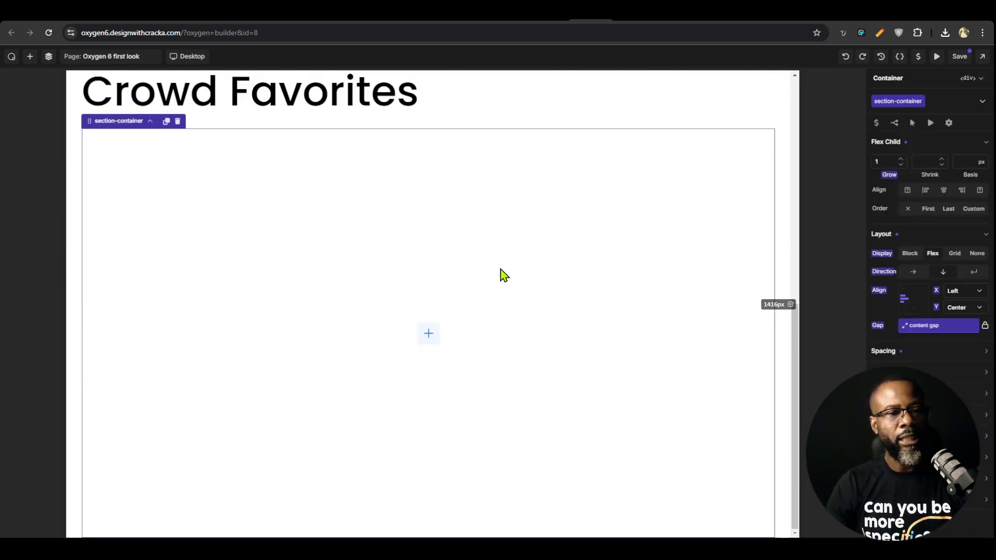
pyautogui.scroll(9, 486, 291)
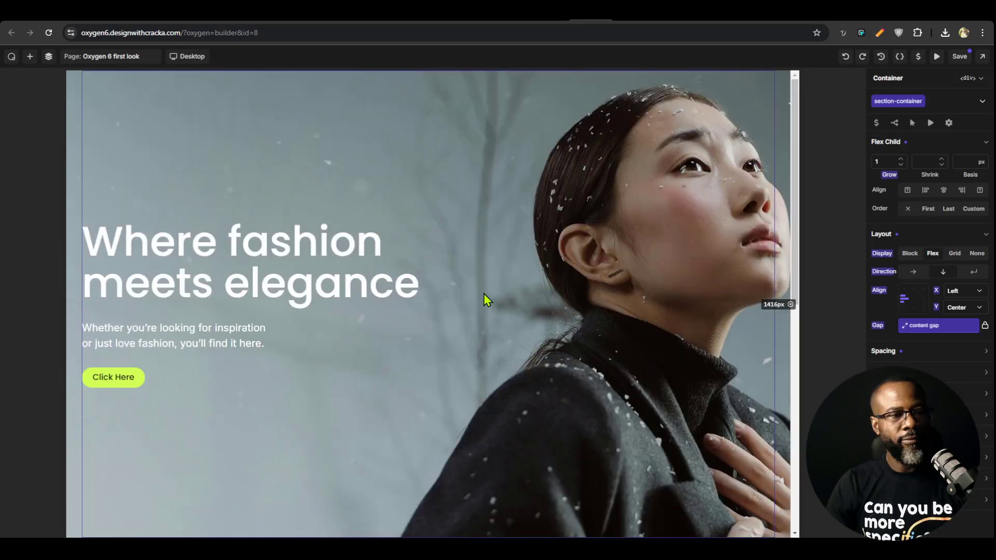
pyautogui.scroll(-6, 484, 293)
pyautogui.scroll(-3, 484, 298)
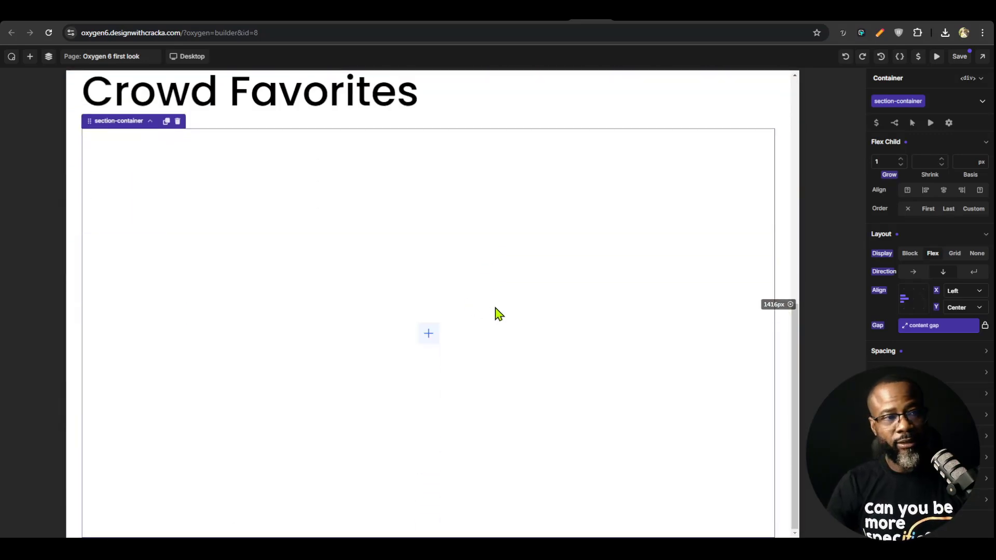
pyautogui.scroll(9, 496, 306)
pyautogui.scroll(-6, 496, 301)
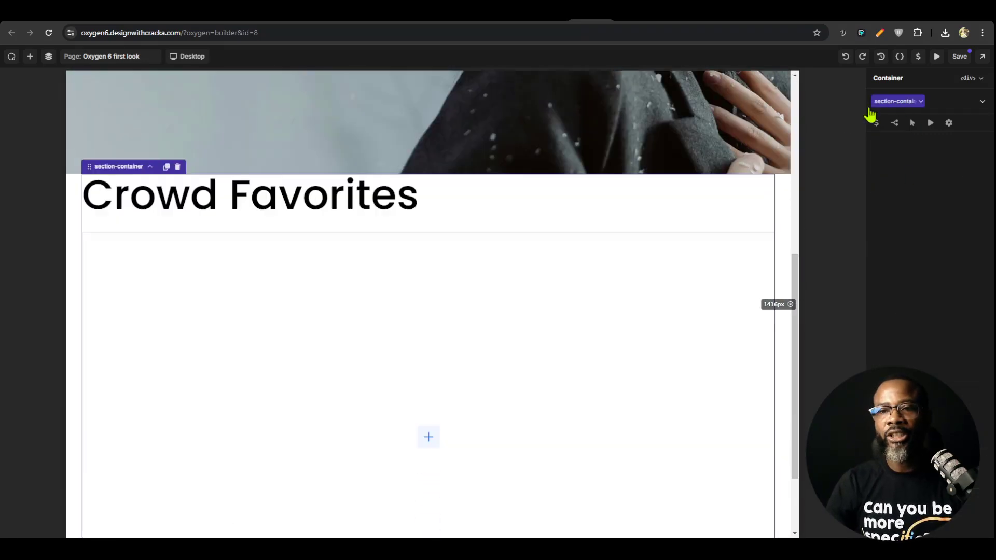
# Clear the minimum height from the section class on the Crowd Favorites section
pyautogui.click(48, 56)
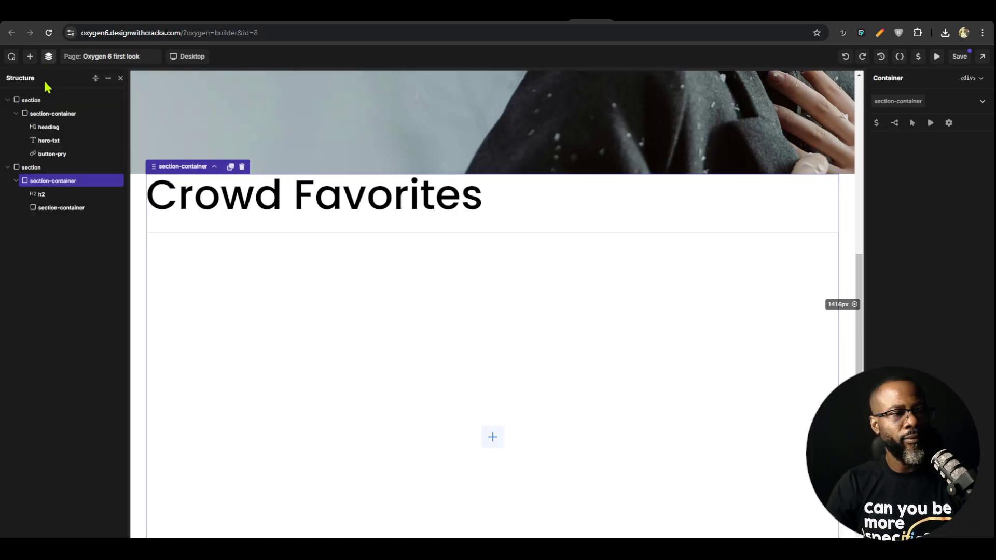
pyautogui.click(32, 166)
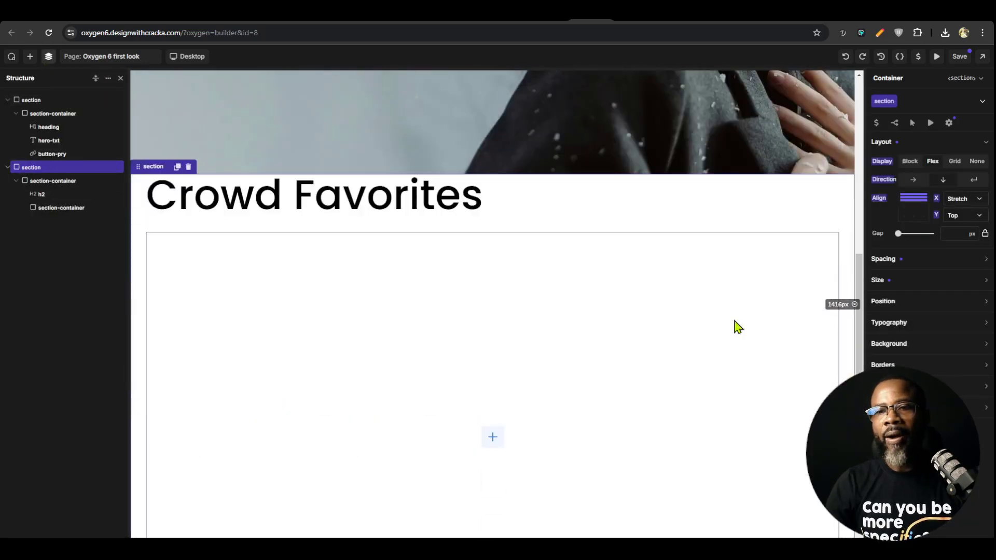
pyautogui.click(928, 260)
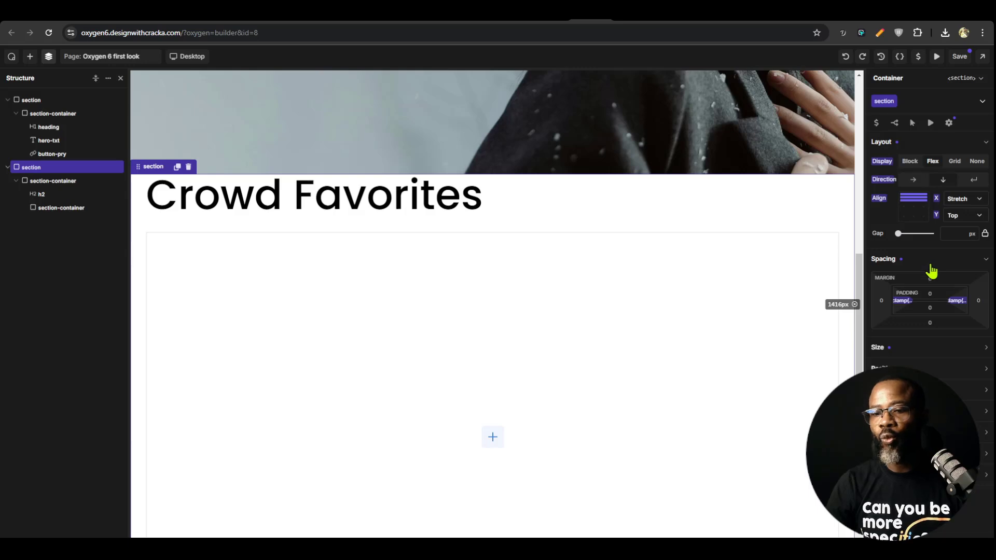
pyautogui.click(908, 262)
pyautogui.click(911, 281)
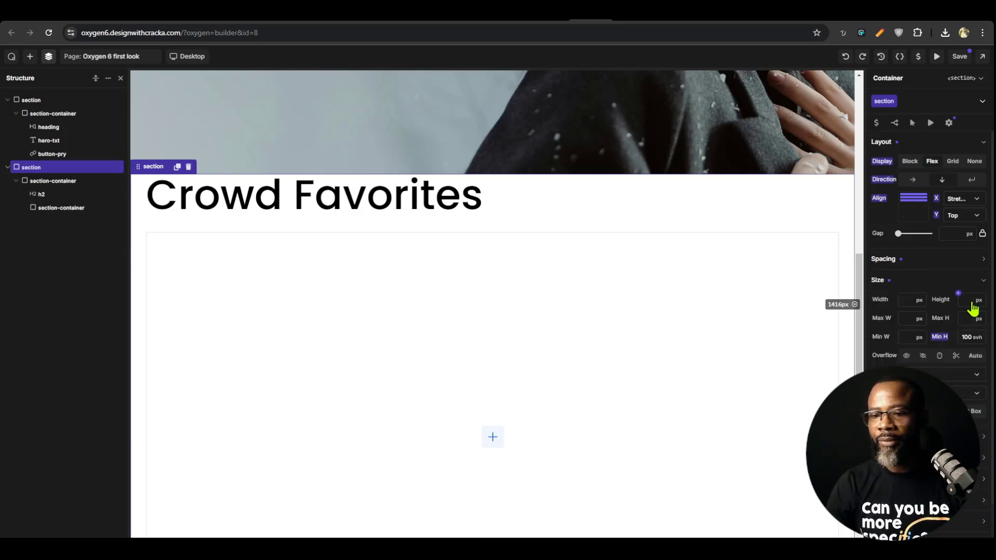
pyautogui.click(939, 337)
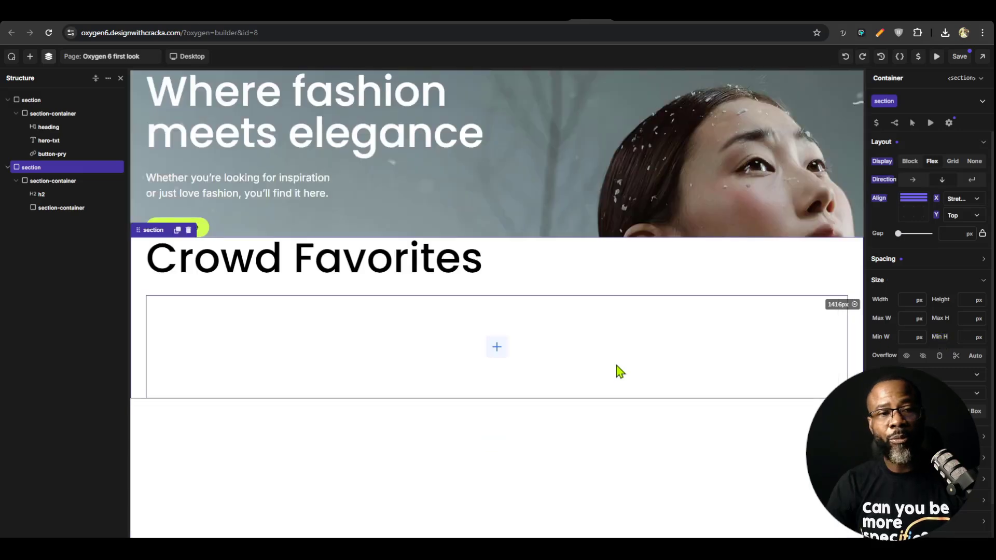
# Set the hero class's minimum height to 100 svh on the first section
pyautogui.click(716, 184)
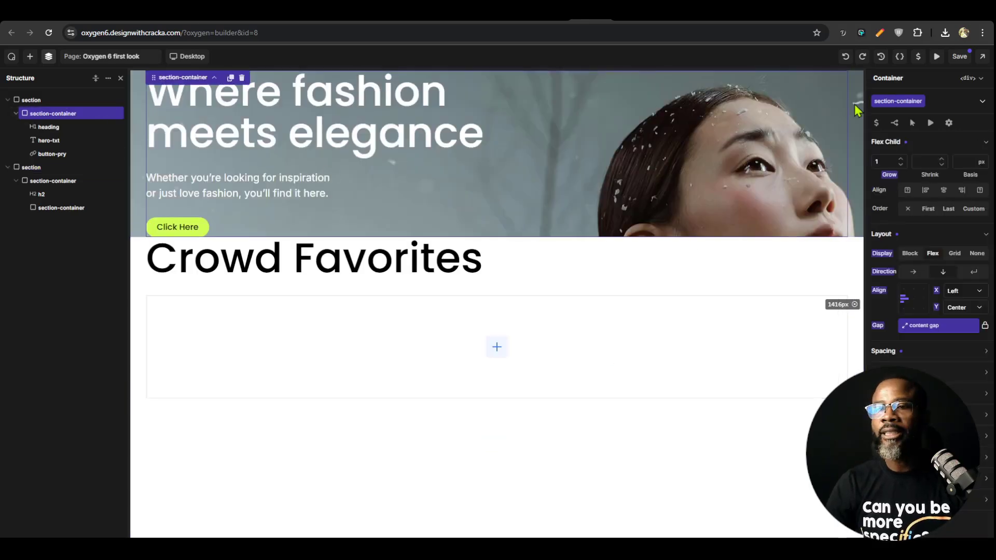
pyautogui.click(46, 101)
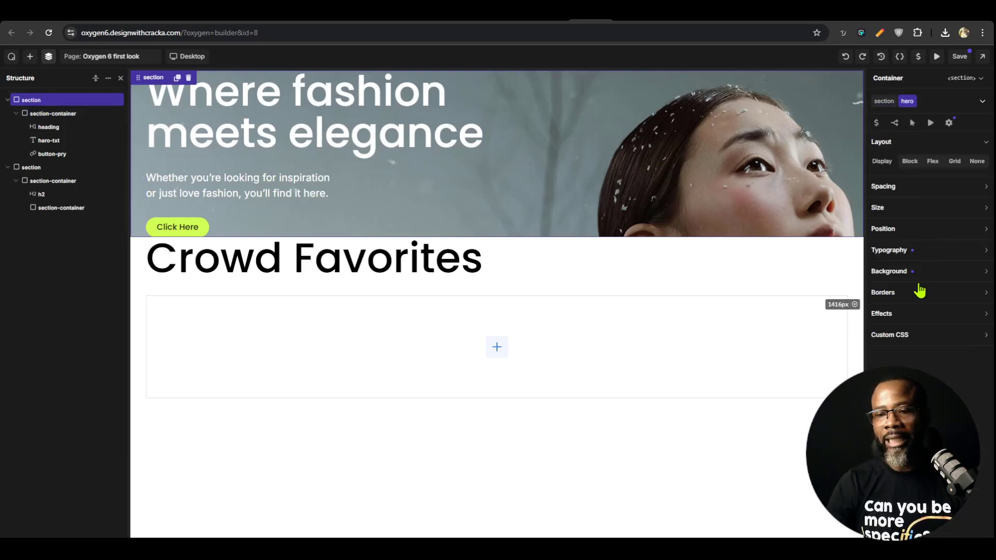
pyautogui.click(919, 210)
pyautogui.click(984, 266)
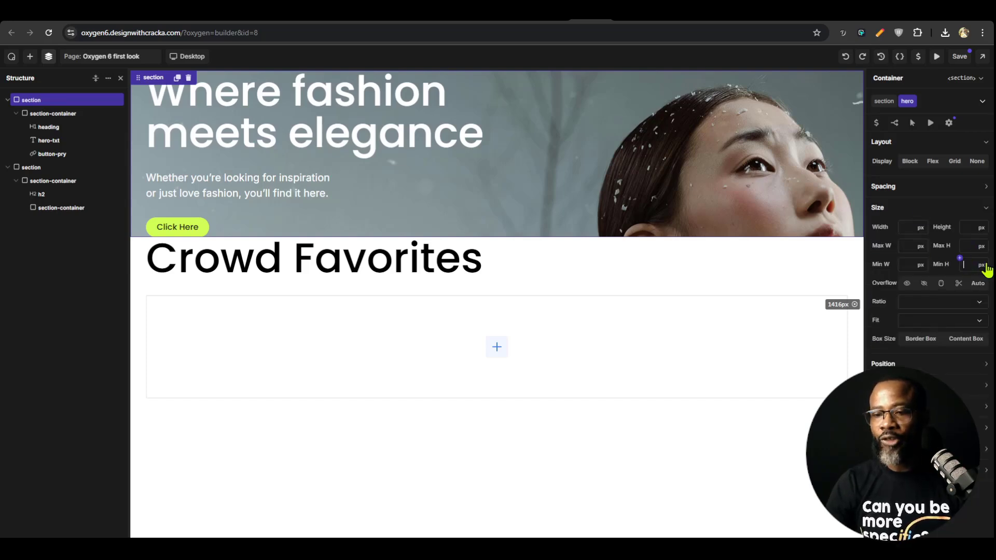
pyautogui.write('100vh')
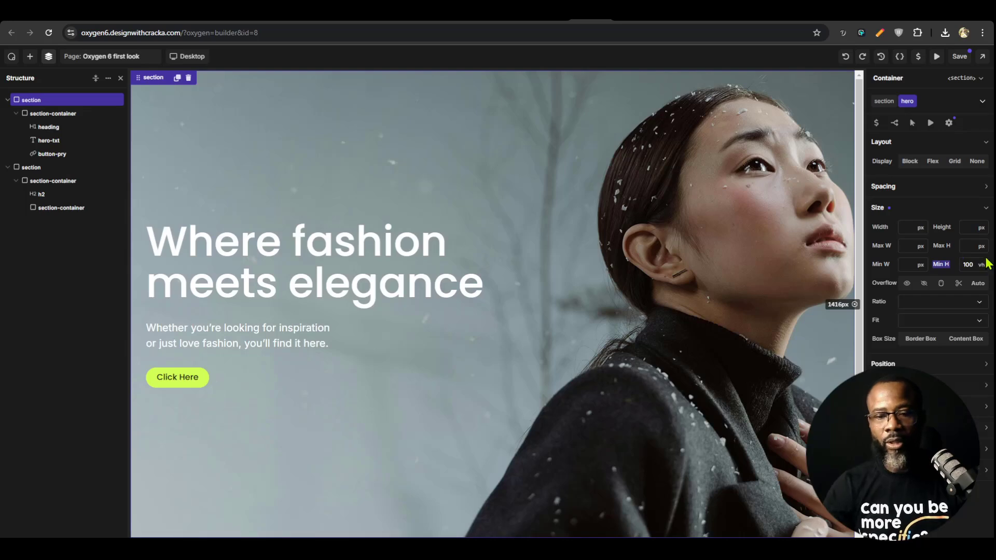
pyautogui.click(981, 265)
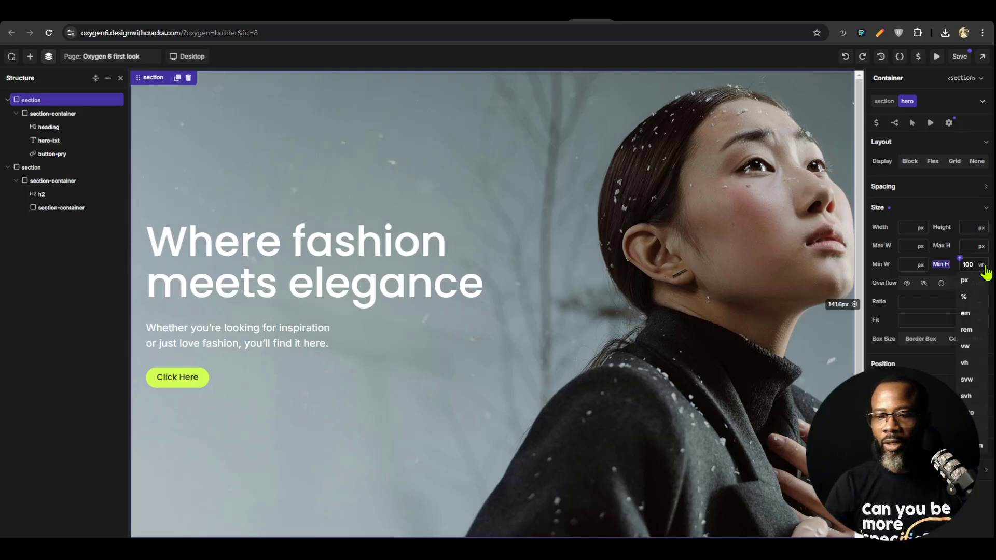
pyautogui.click(974, 407)
pyautogui.scroll(-2, 567, 341)
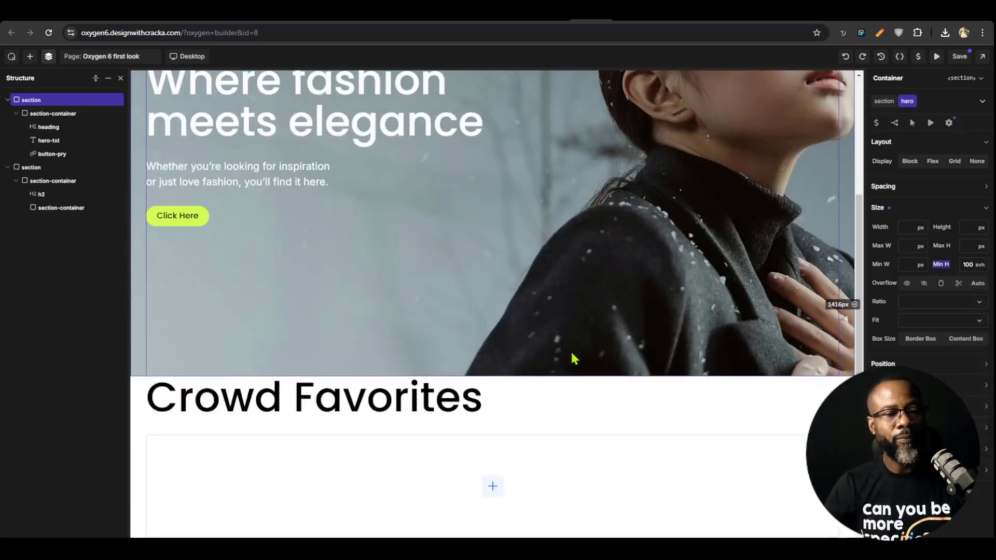
pyautogui.scroll(3, 574, 355)
pyautogui.scroll(-3, 554, 378)
# Set the section class's top padding to the section-pad-y variable
pyautogui.click(621, 408)
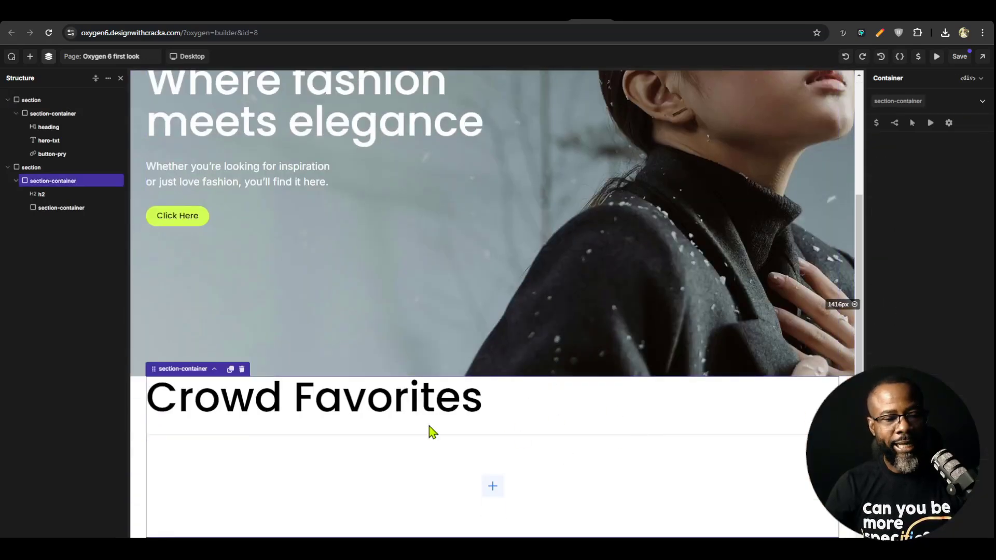
pyautogui.click(139, 432)
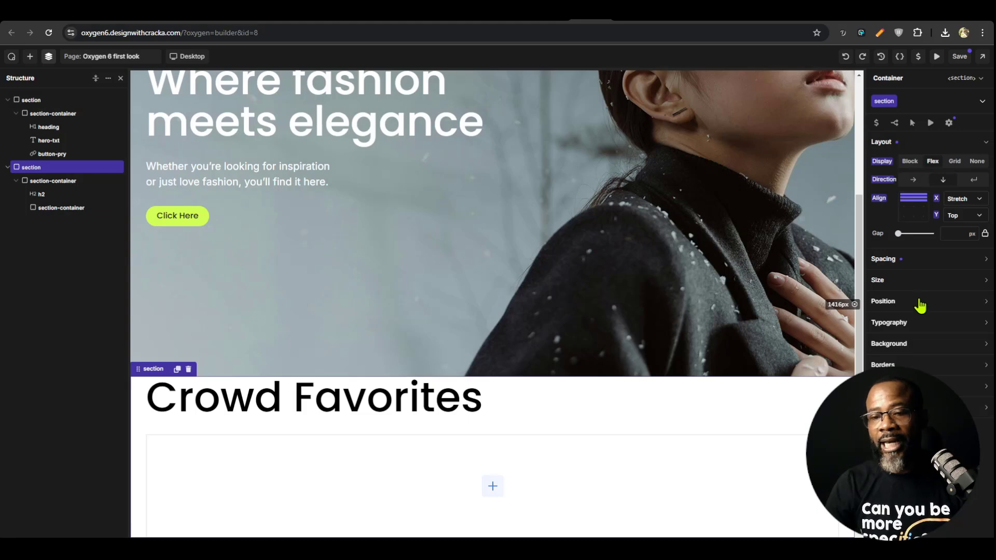
pyautogui.click(919, 264)
pyautogui.click(930, 292)
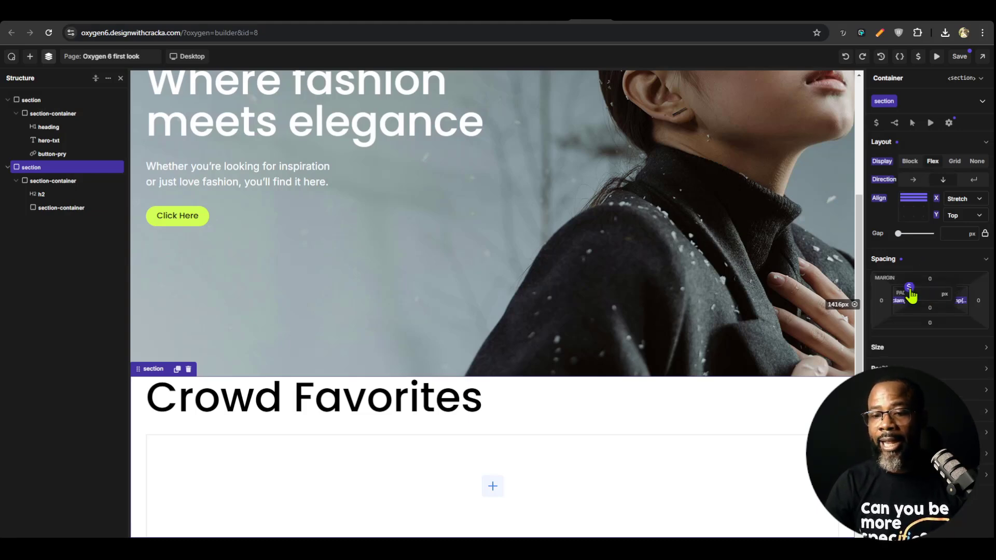
pyautogui.click(909, 287)
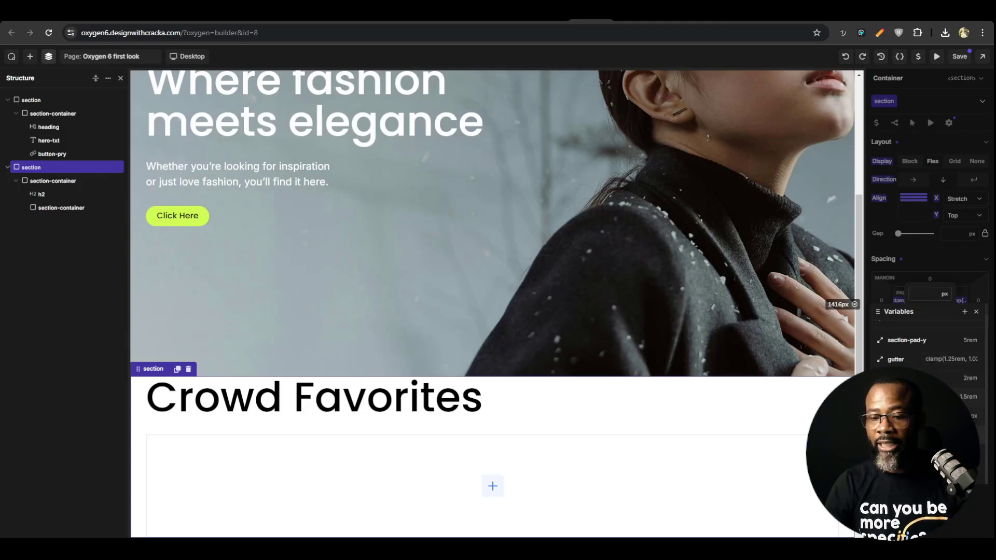
pyautogui.click(907, 340)
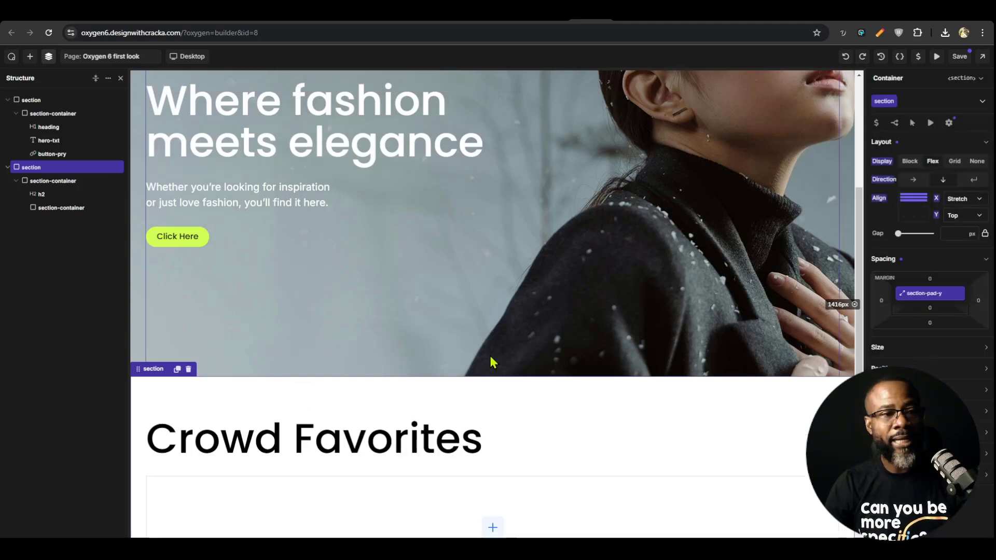
pyautogui.scroll(2, 466, 410)
pyautogui.scroll(-3, 442, 436)
# Set the section class's bottom padding to the section-pad-y variable and save the page
pyautogui.click(932, 308)
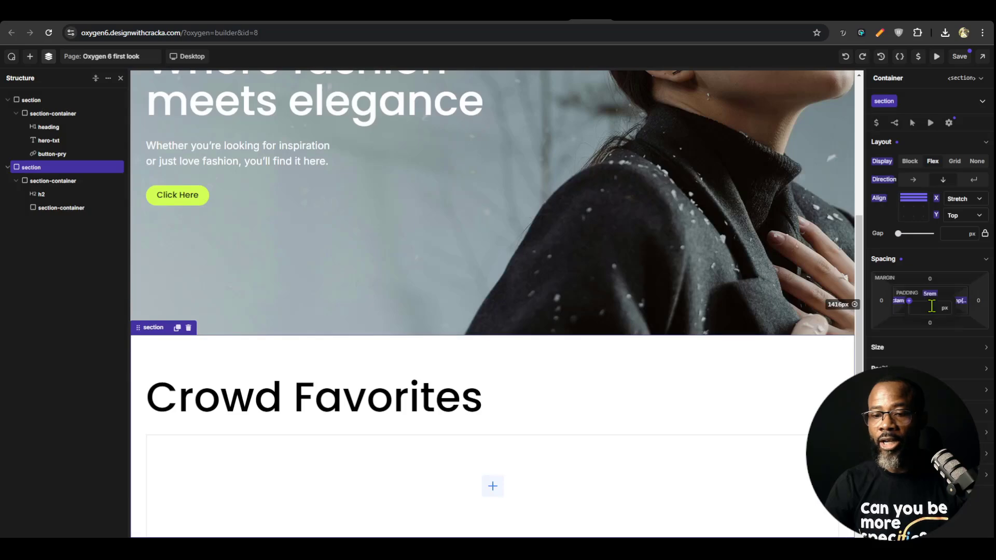
pyautogui.click(911, 306)
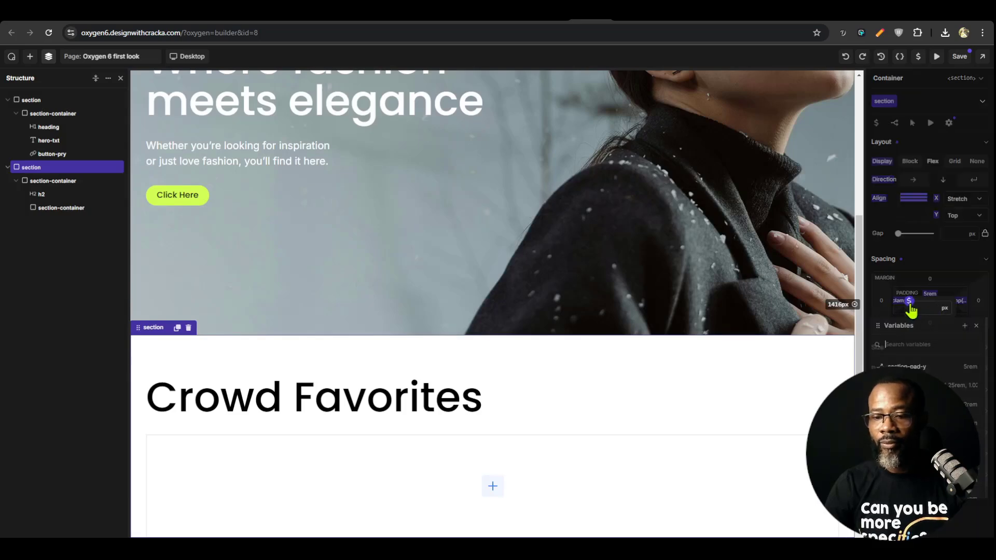
pyautogui.click(908, 343)
pyautogui.scroll(-1, 380, 290)
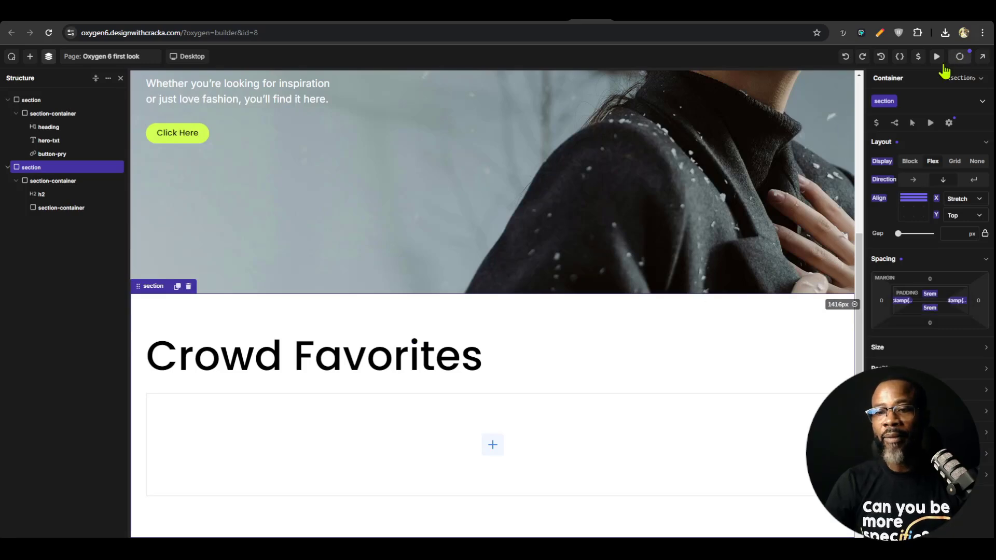
pyautogui.scroll(5, 523, 353)
pyautogui.scroll(-5, 527, 341)
# Add a container inside the section-container below the heading, give it a new card class, and check the cards in the Figma design
pyautogui.click(467, 351)
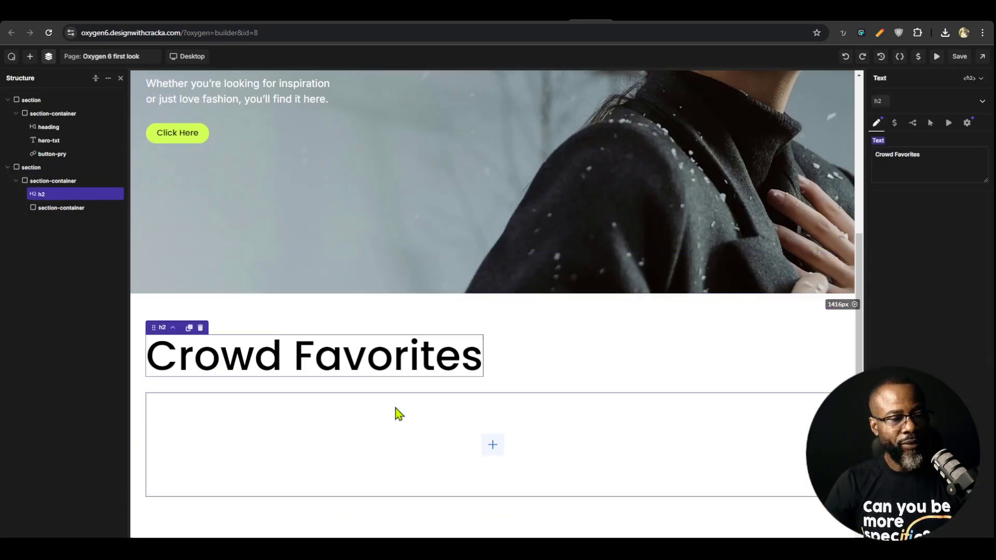
pyautogui.click(405, 415)
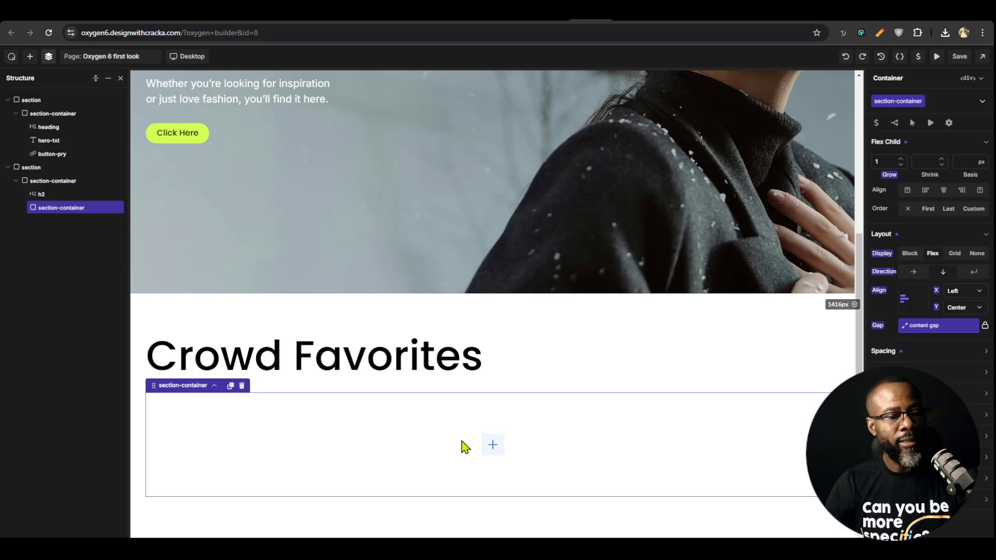
pyautogui.click(492, 444)
pyautogui.click(40, 178)
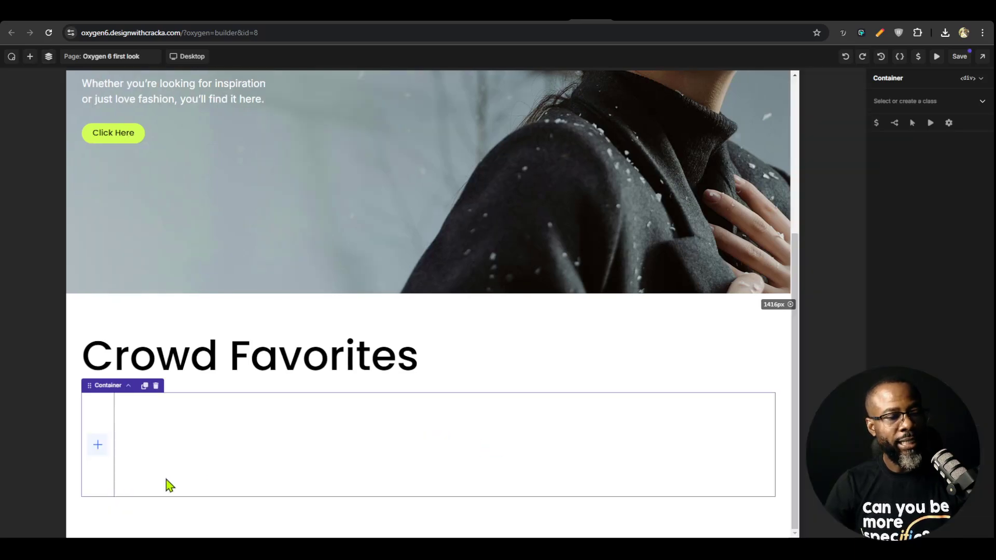
pyautogui.click(913, 99)
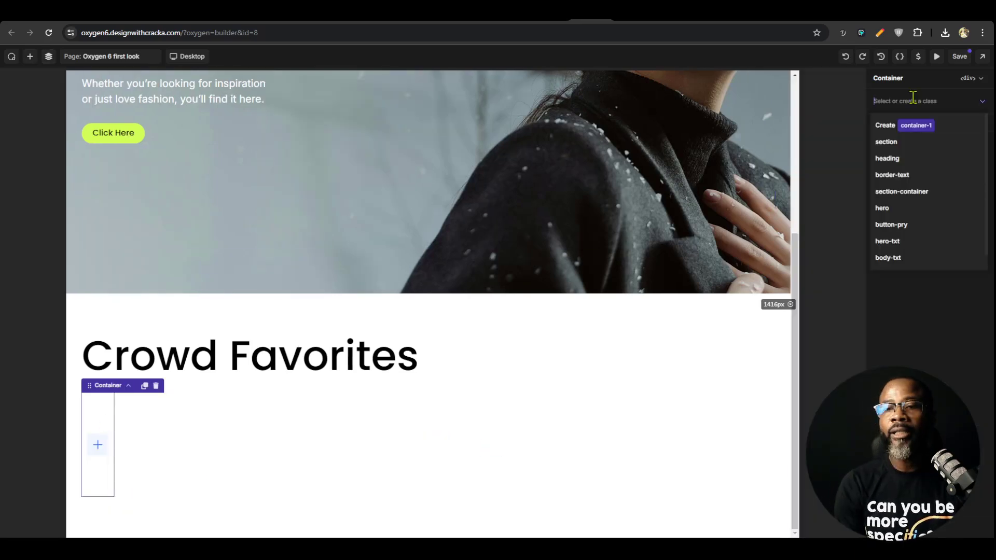
pyautogui.write('card')
pyautogui.press('Return')
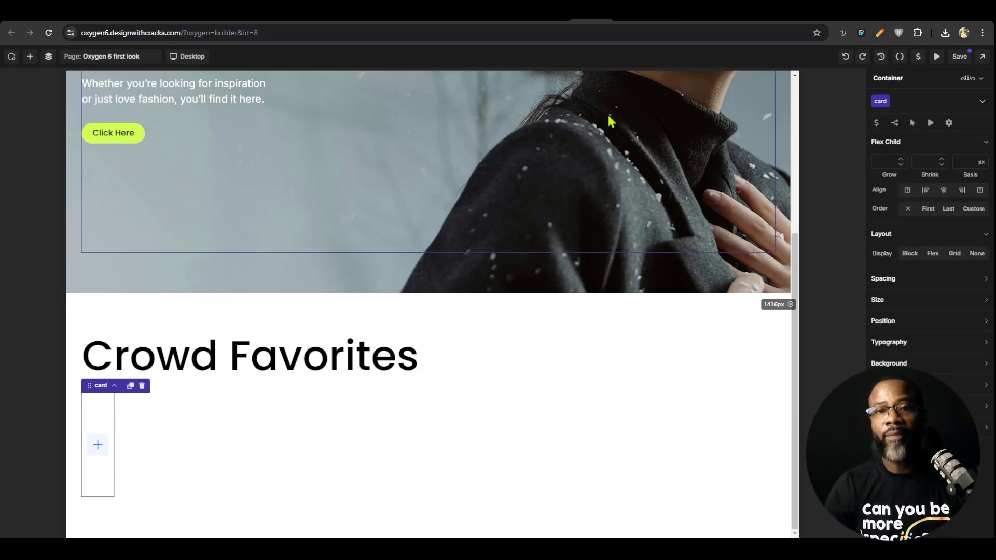
pyautogui.click(662, 20)
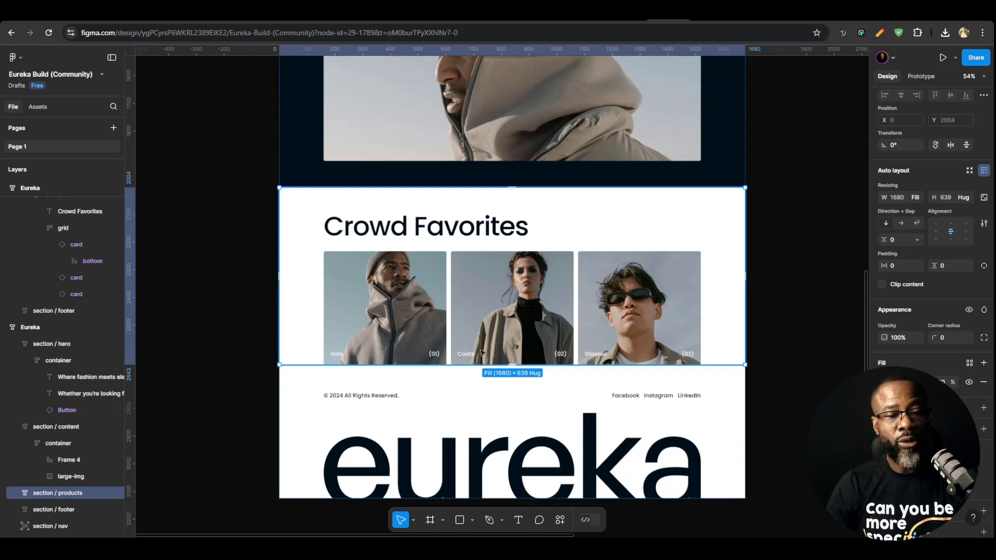
pyautogui.click(607, 22)
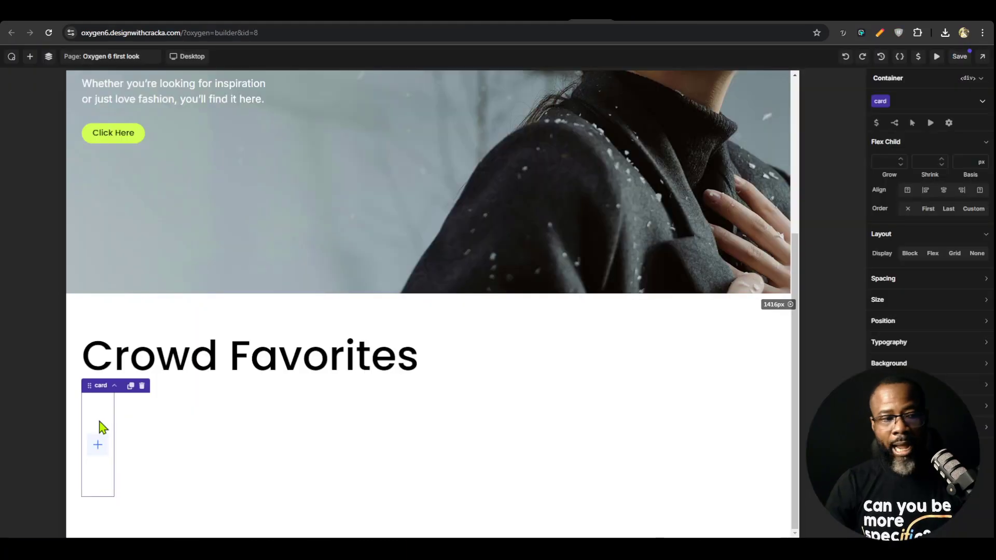
# Add an image inside the card and choose the photo of the woman in the coat from the media library
pyautogui.click(98, 447)
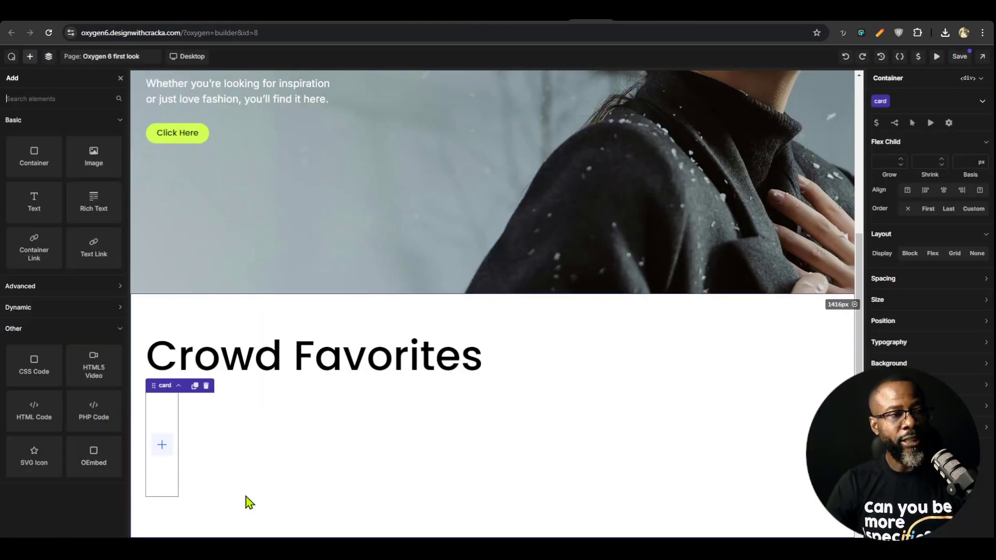
pyautogui.click(98, 153)
pyautogui.scroll(-3, 328, 498)
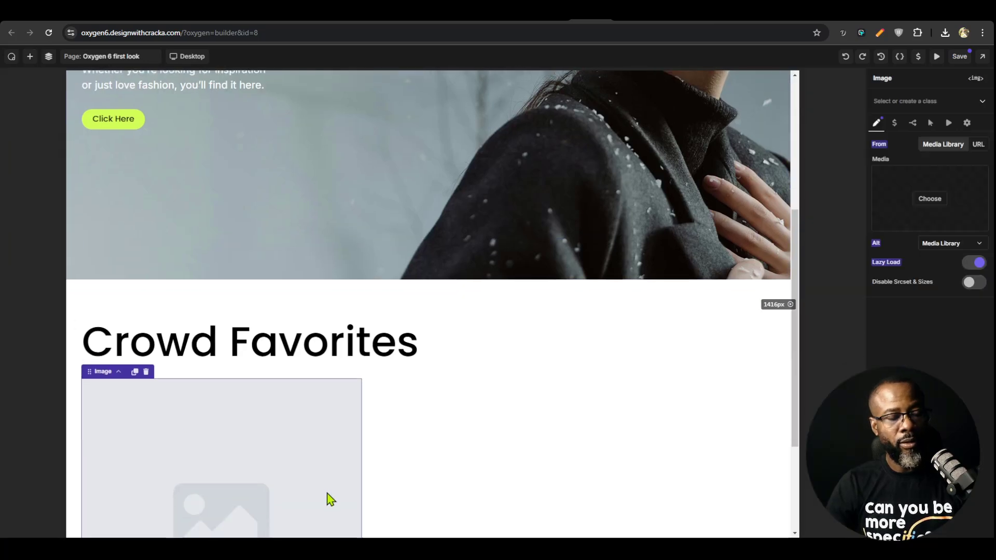
pyautogui.click(928, 200)
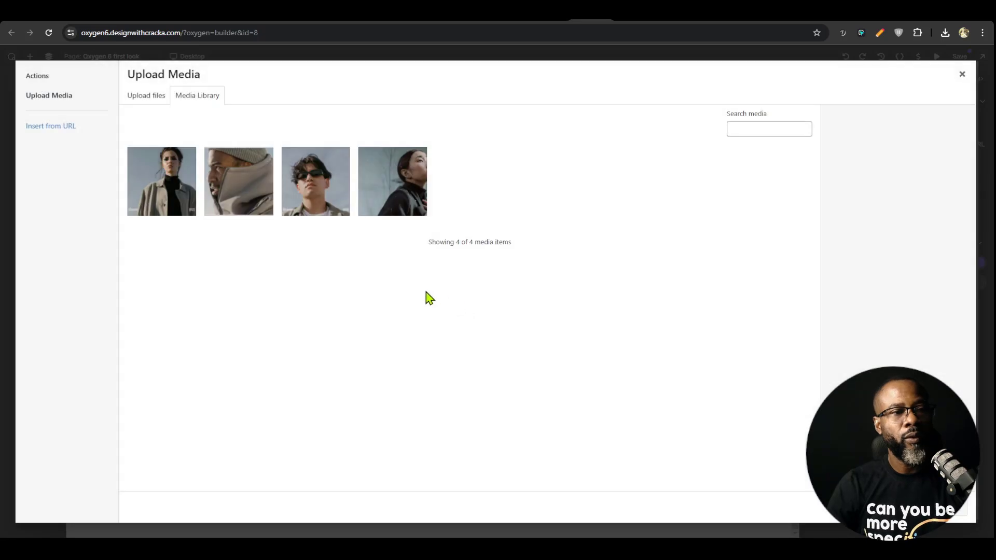
pyautogui.click(162, 186)
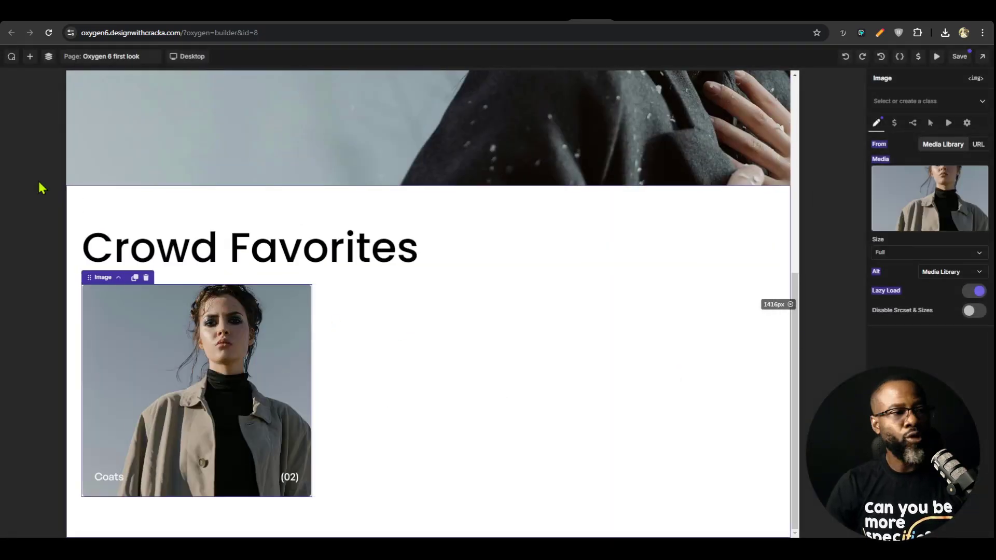
# Add a container below the card's image and create the class card__text-wrap for it
pyautogui.click(29, 56)
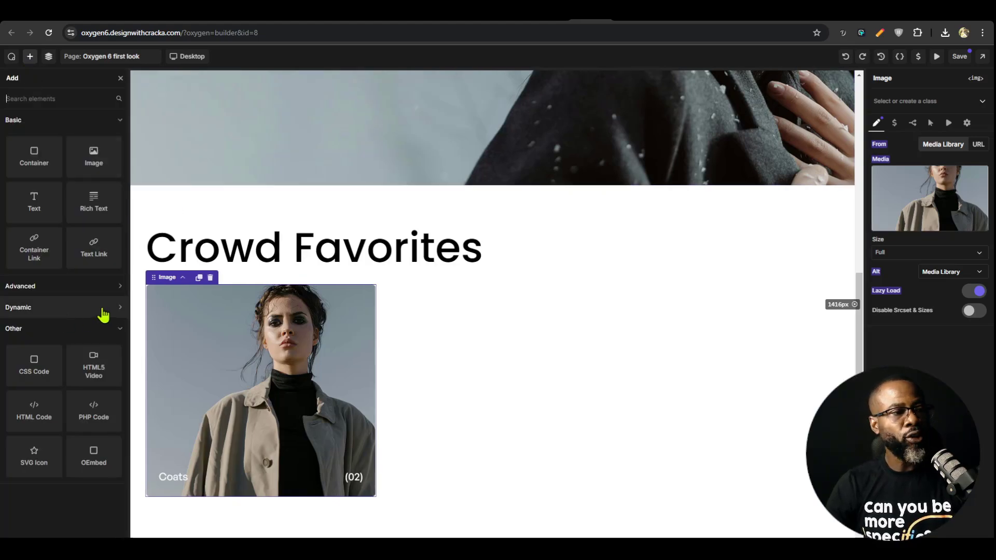
pyautogui.click(35, 171)
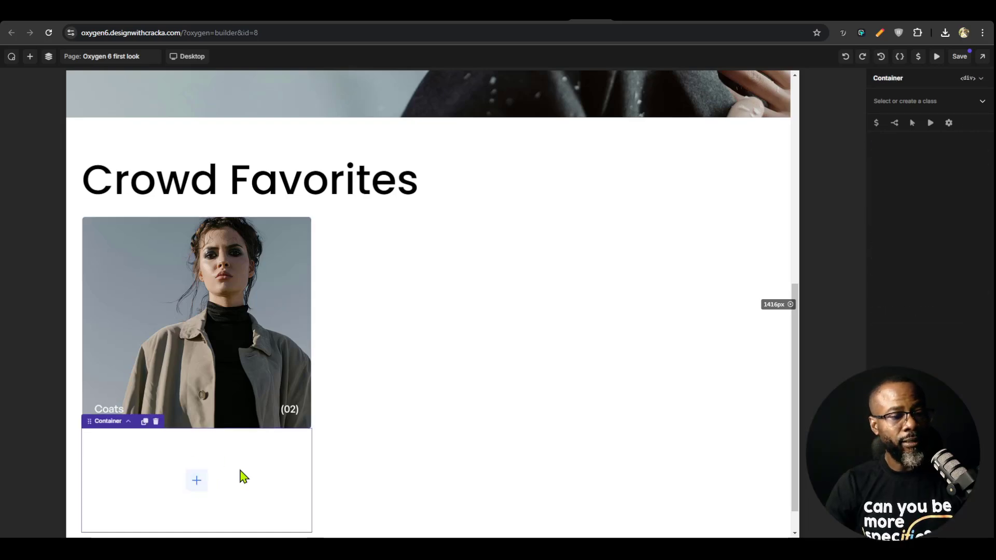
pyautogui.click(929, 101)
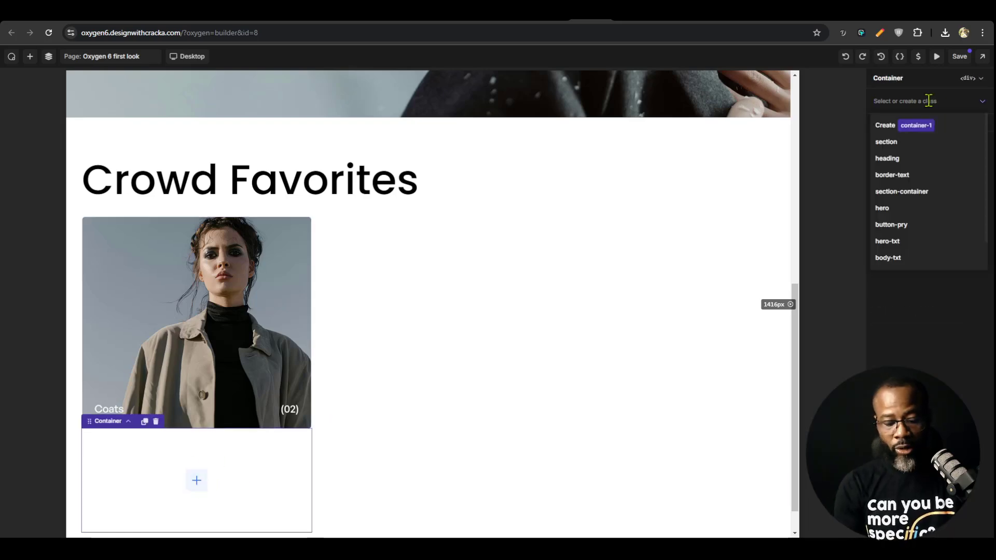
pyautogui.write('card__text-wrap')
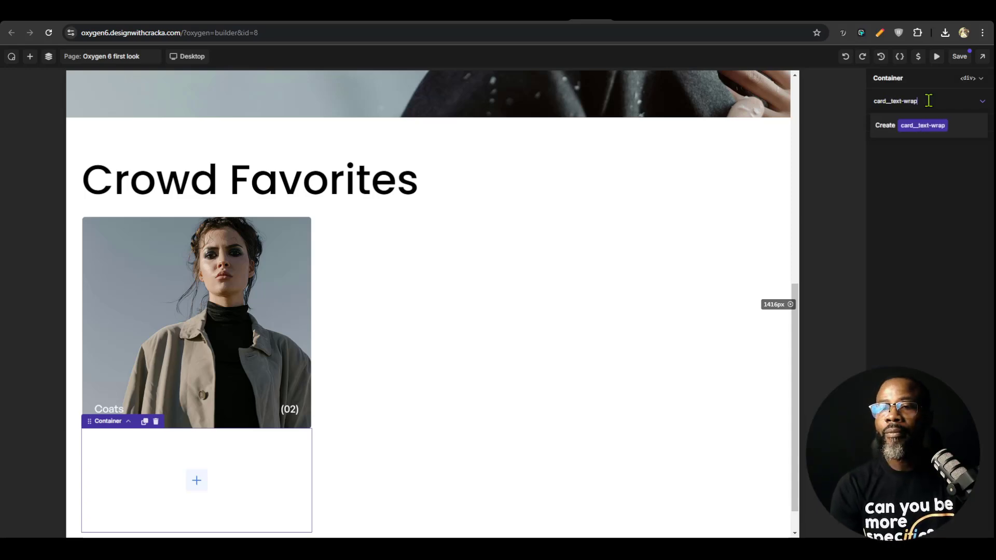
pyautogui.press('Return')
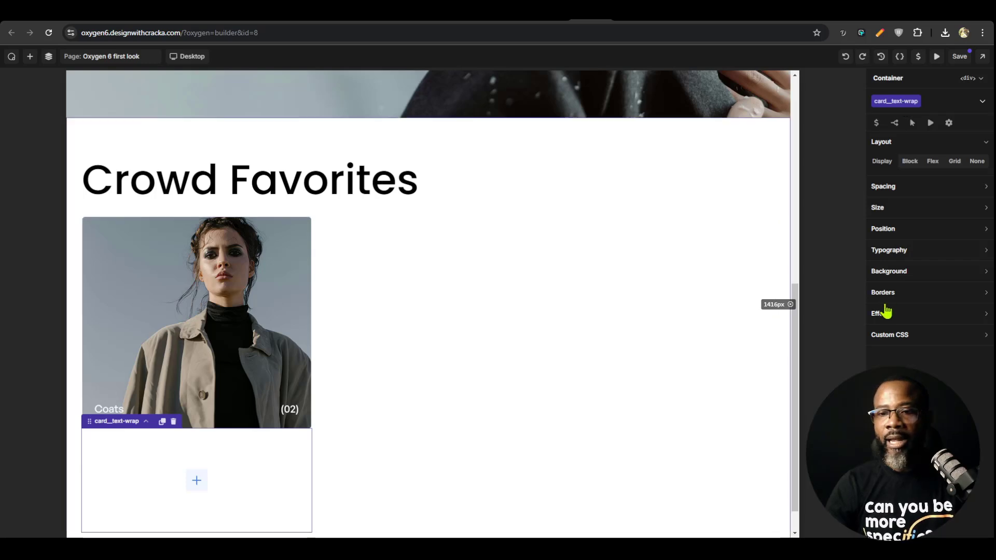
# Set the card__text-wrap class's background color to the pry variable
pyautogui.click(920, 273)
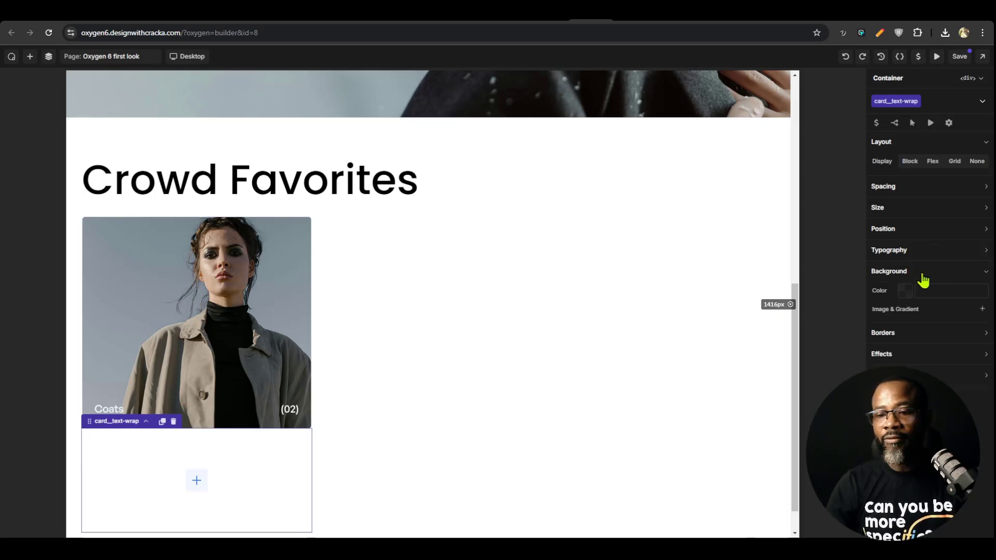
pyautogui.click(899, 289)
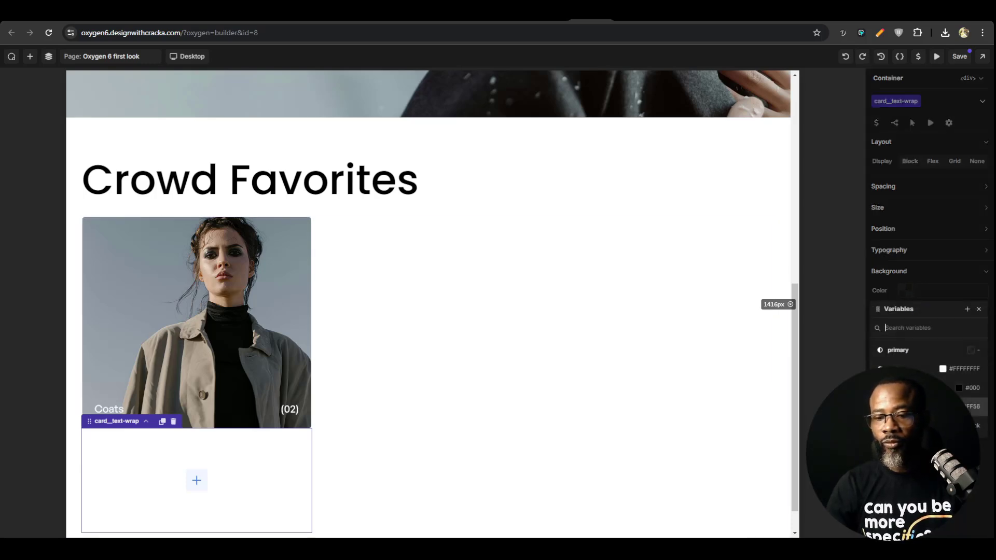
pyautogui.click(897, 350)
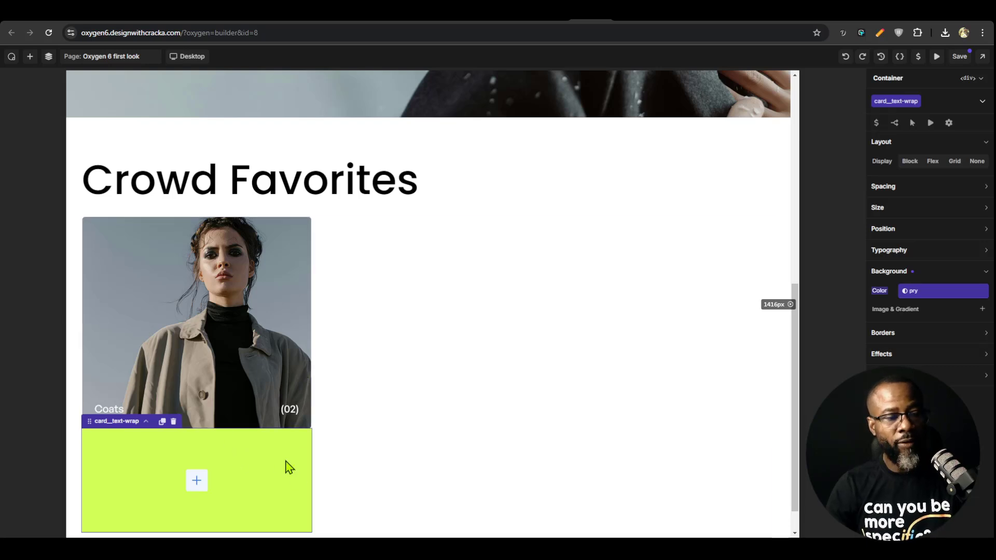
pyautogui.click(262, 402)
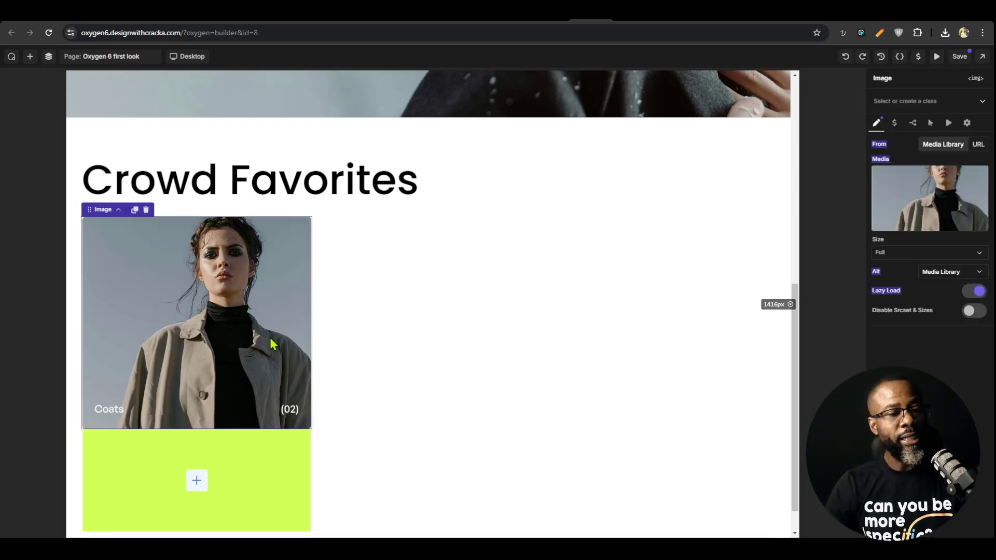
# Add a text element inside the card__text-wrap container and create the class card__text for it
pyautogui.click(243, 462)
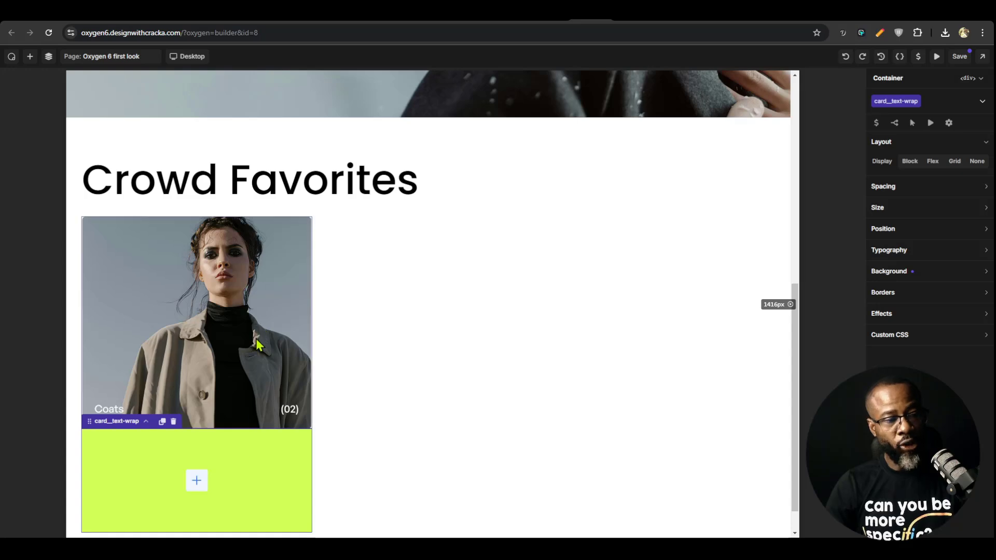
pyautogui.click(204, 481)
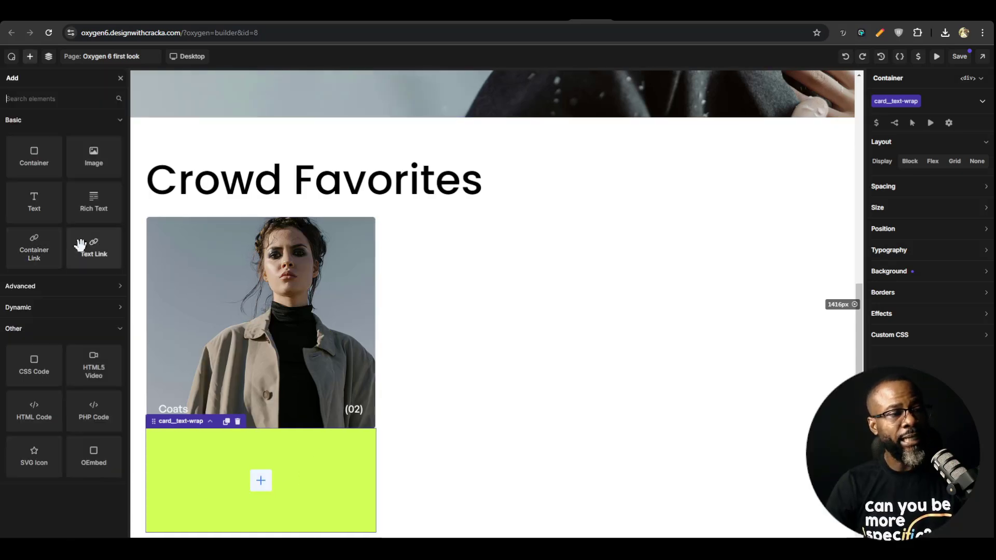
pyautogui.click(34, 203)
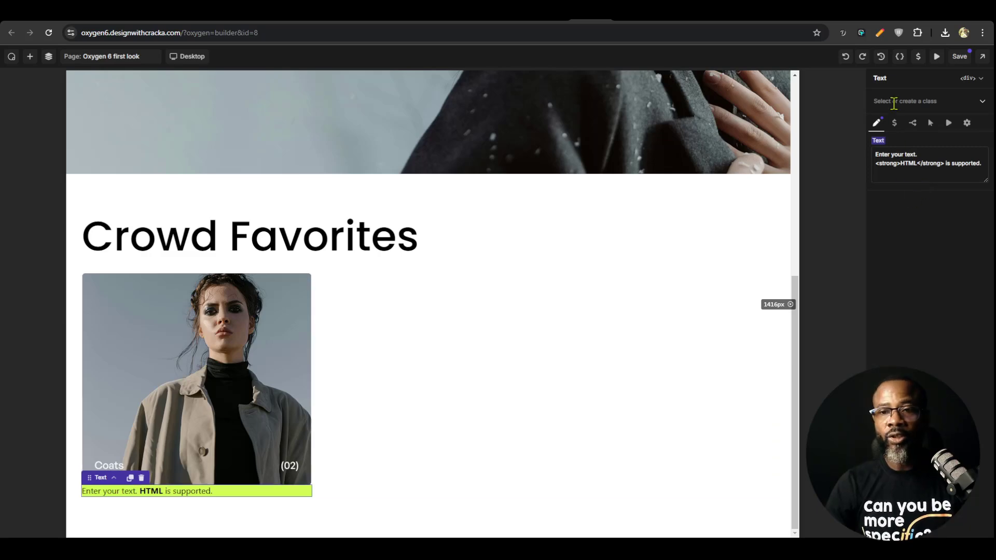
pyautogui.click(917, 98)
pyautogui.write('car')
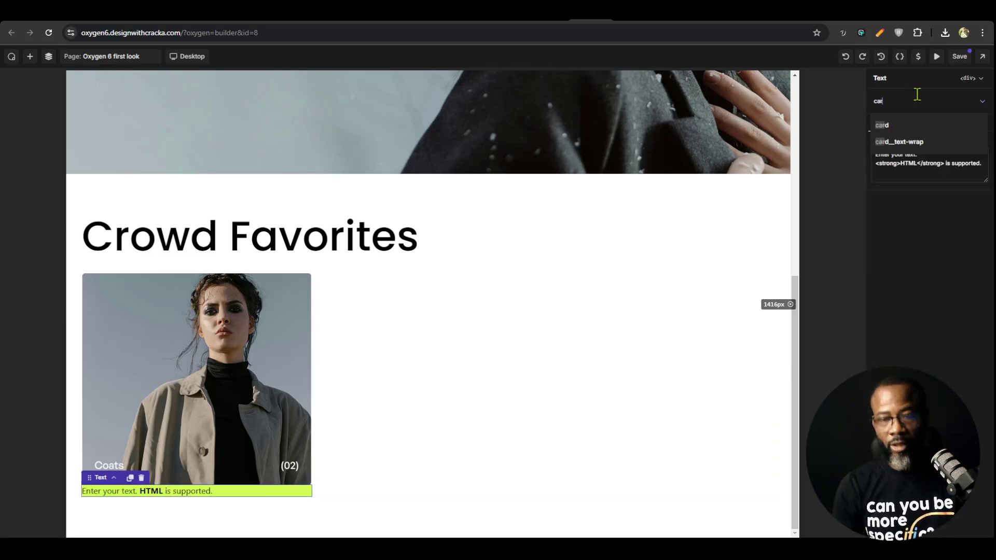
pyautogui.write('d__')
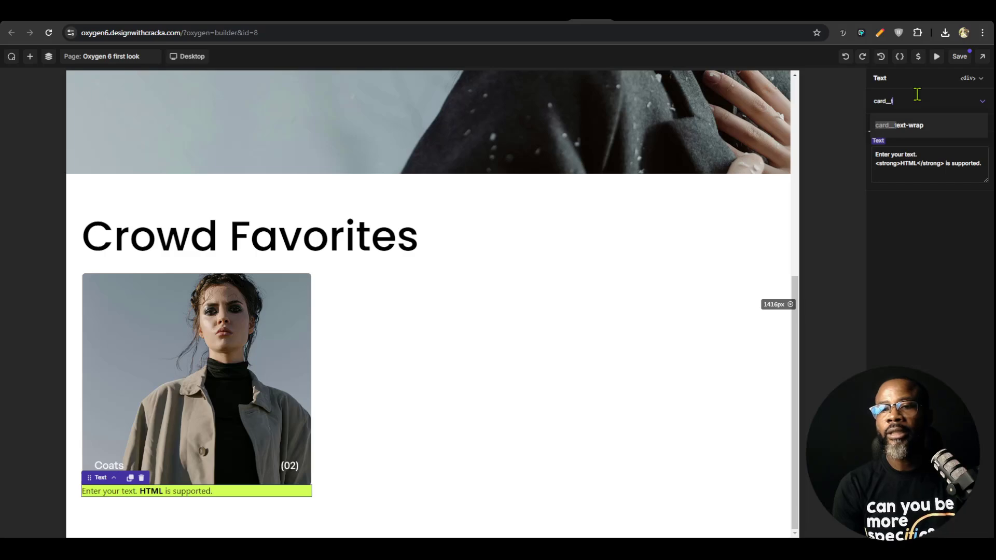
pyautogui.write('text')
pyautogui.press('Return')
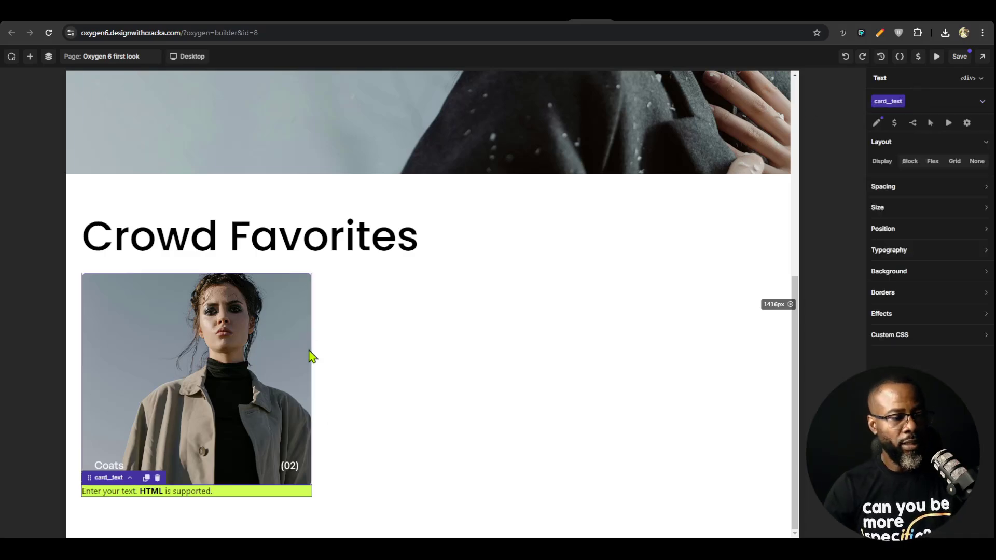
# Set the card__text class's text color to the black variable
pyautogui.click(929, 253)
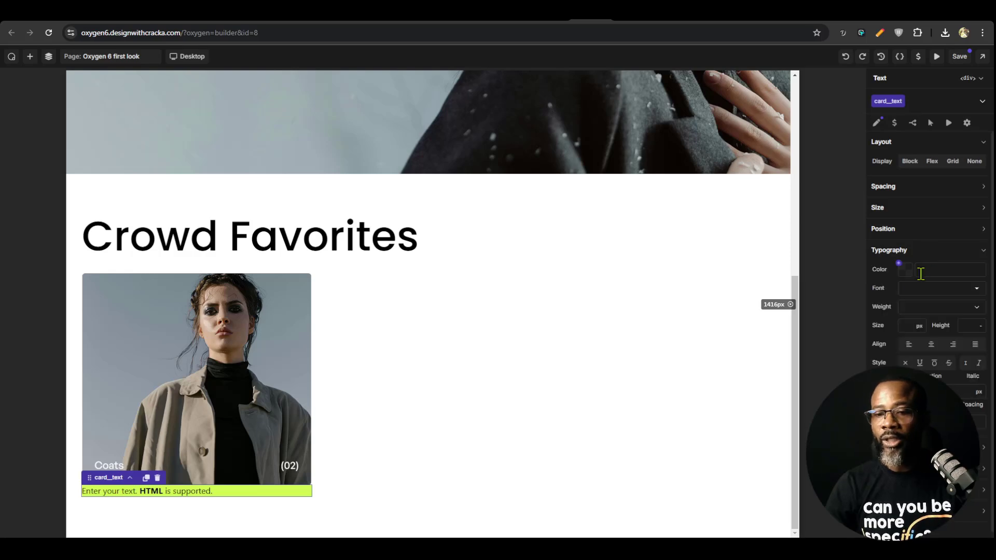
pyautogui.click(899, 270)
pyautogui.click(905, 345)
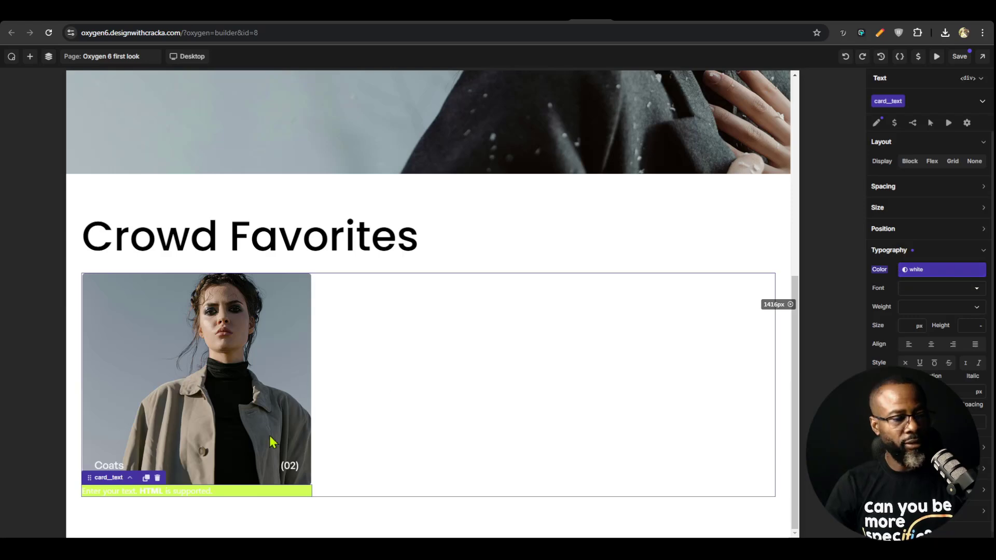
pyautogui.click(912, 274)
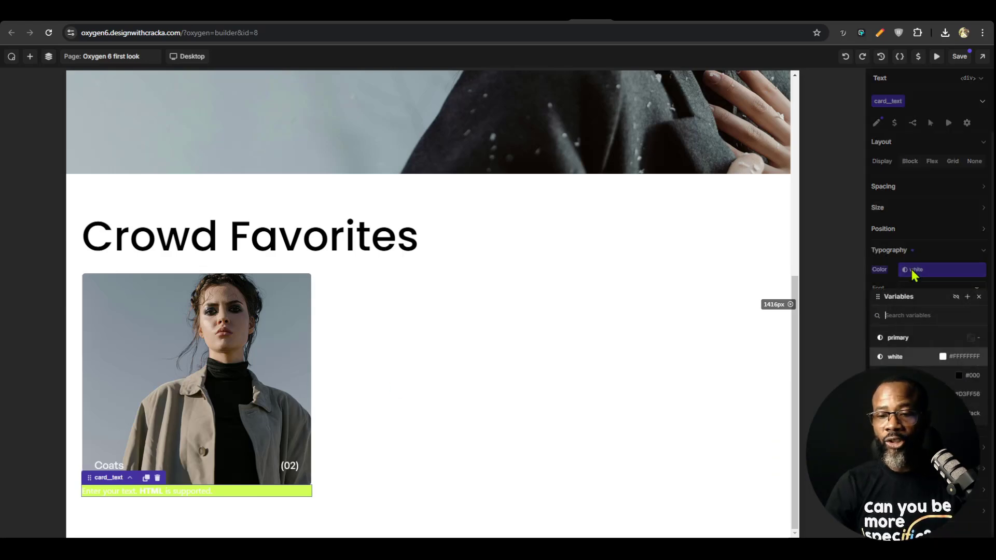
pyautogui.click(968, 386)
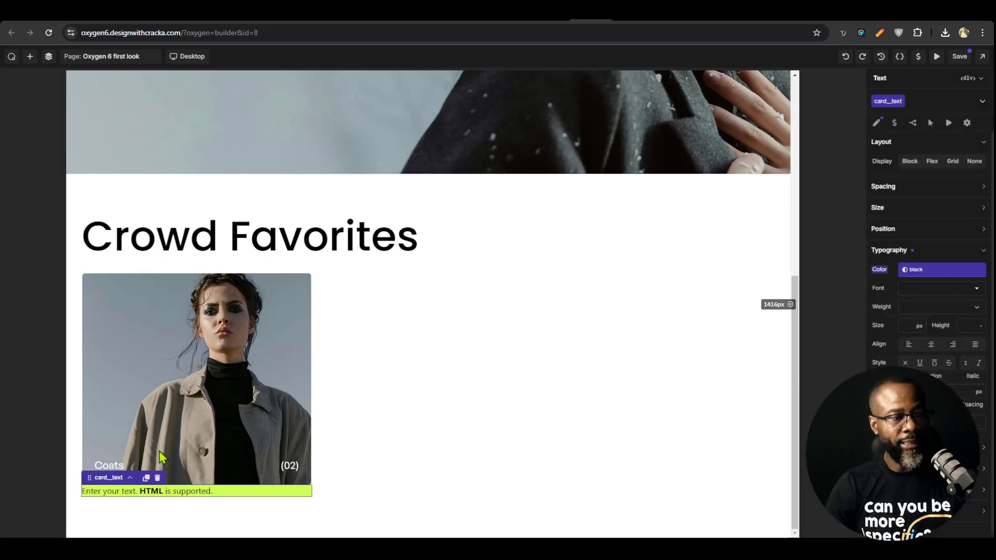
pyautogui.click(451, 350)
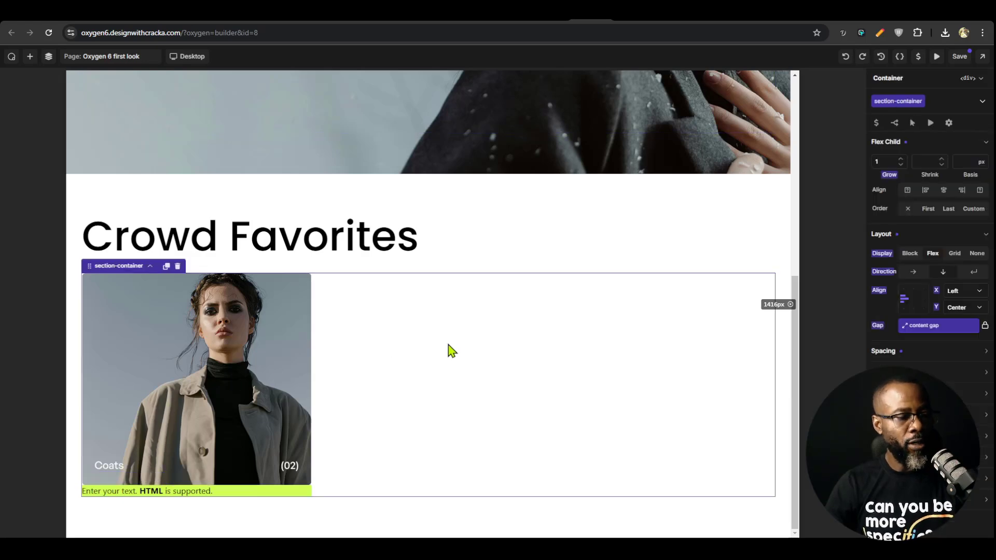
# Replace the placeholder text below the card's image with "Coats"
pyautogui.click(202, 493)
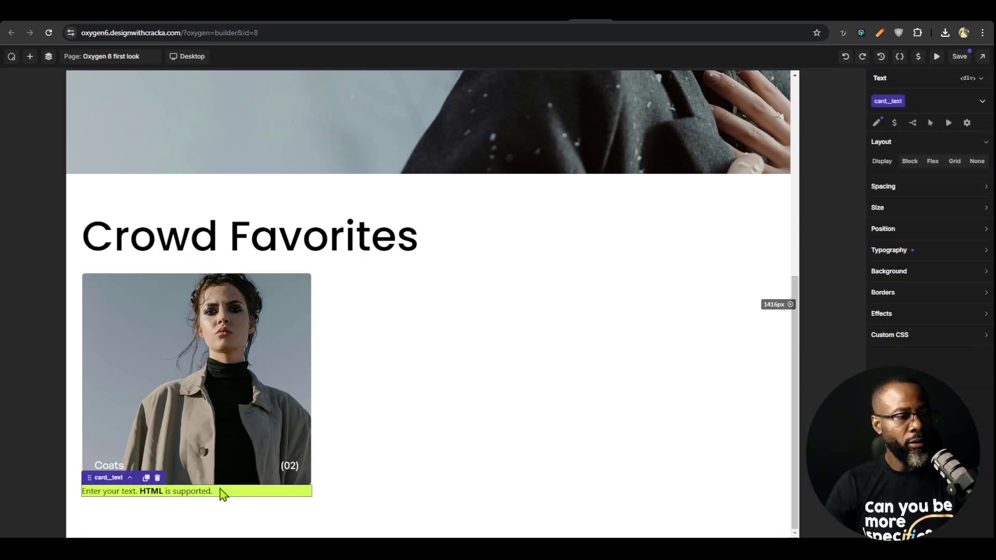
pyautogui.doubleClick(181, 493)
pyautogui.hotkey('ctrl', 'a')
pyautogui.write('C')
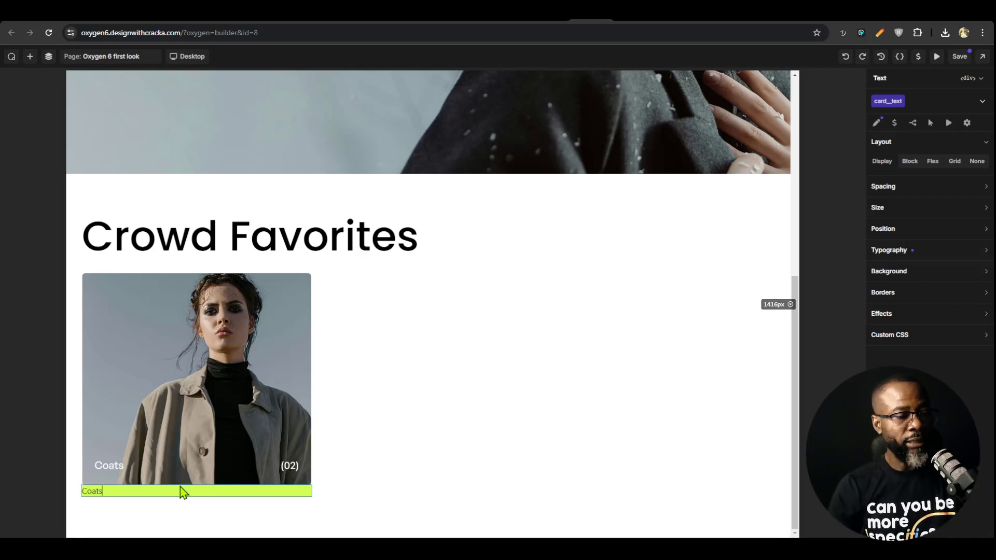
# Duplicate the card__text element inside card__text-wrap and change the copy's text to "(01)"
pyautogui.click(48, 56)
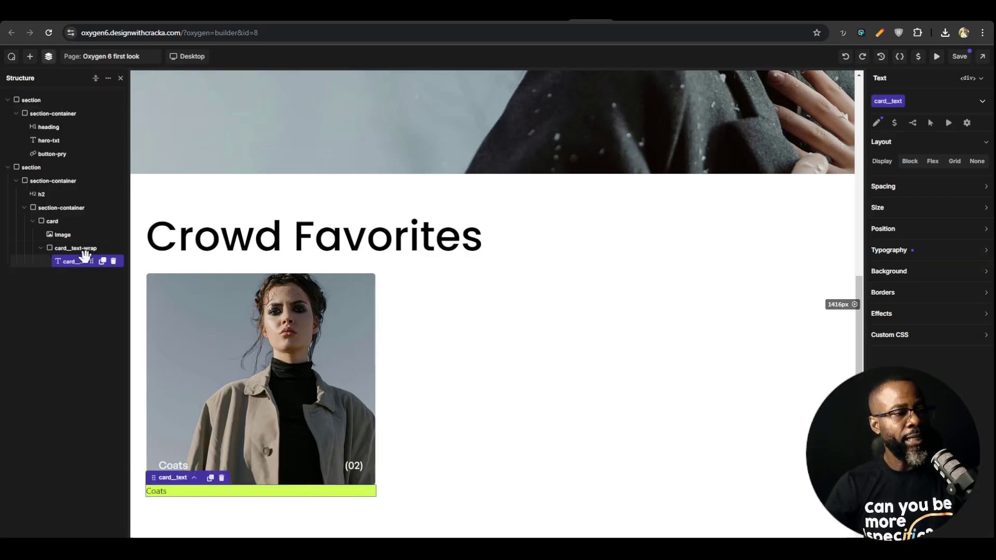
pyautogui.click(102, 261)
pyautogui.click(72, 273)
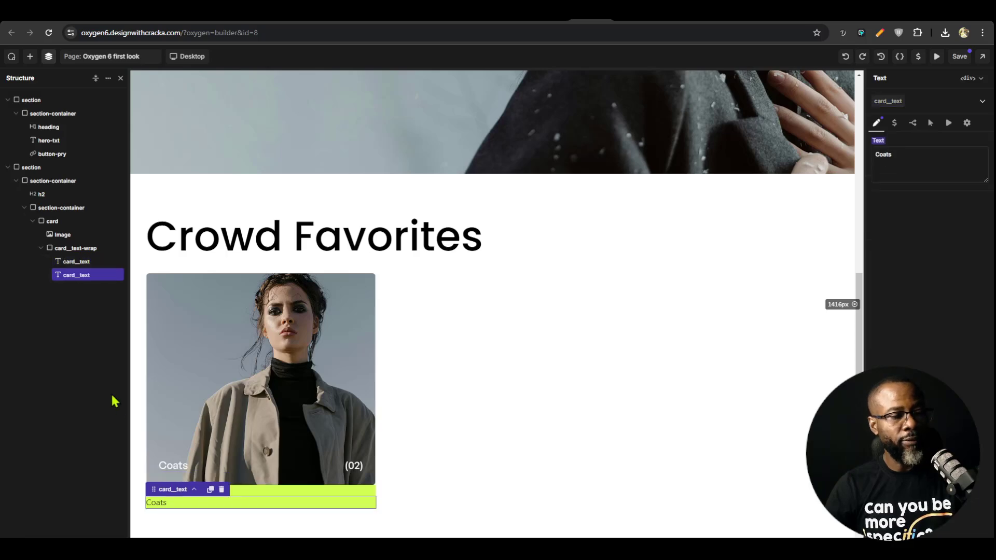
pyautogui.doubleClick(162, 503)
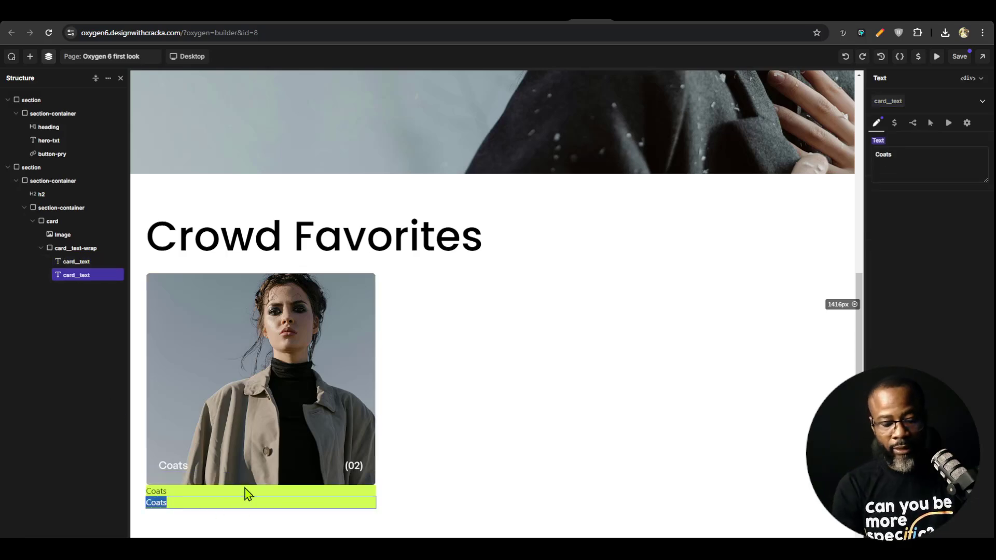
pyautogui.write('(01)')
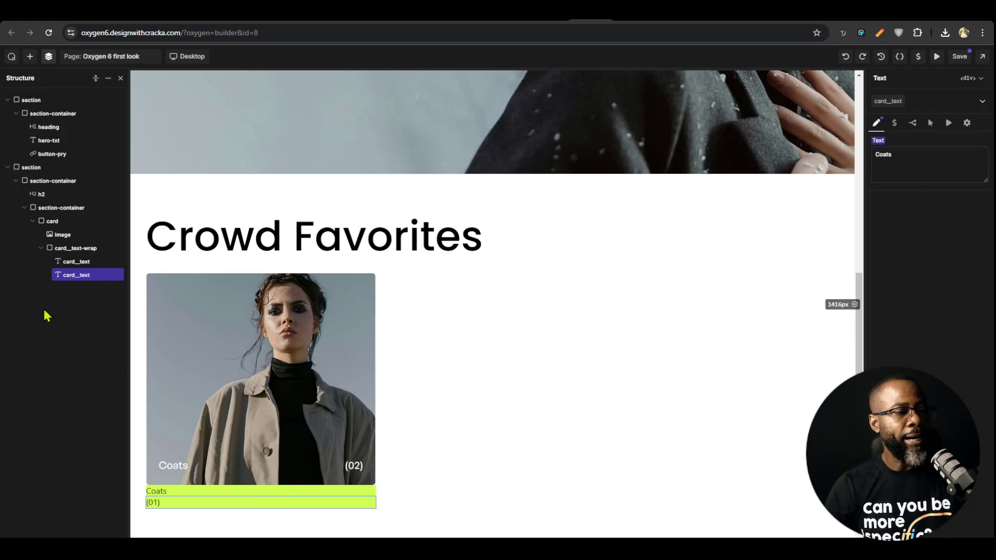
# Set the card__text-wrap class to a horizontal flex layout and try space-between and centered alignment for its items
pyautogui.click(75, 248)
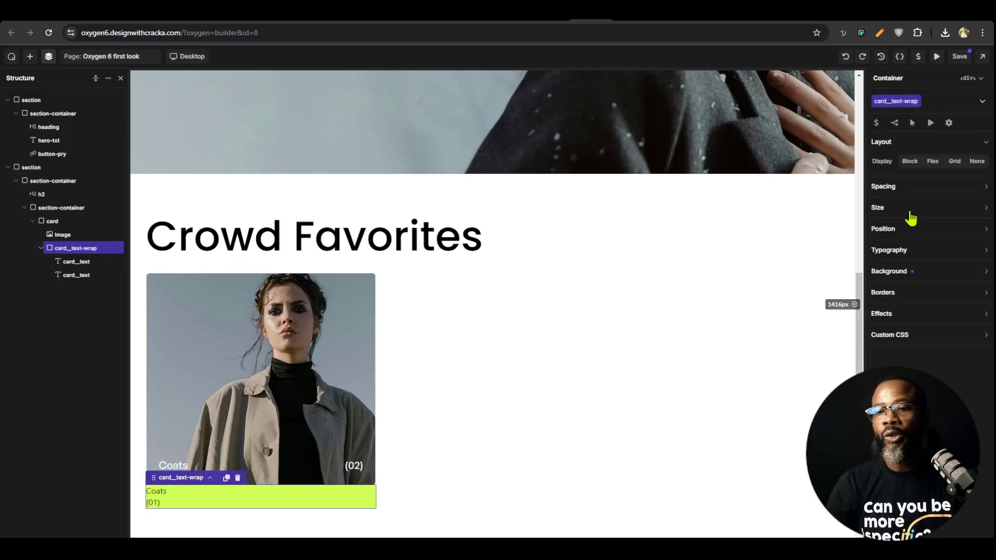
pyautogui.click(931, 162)
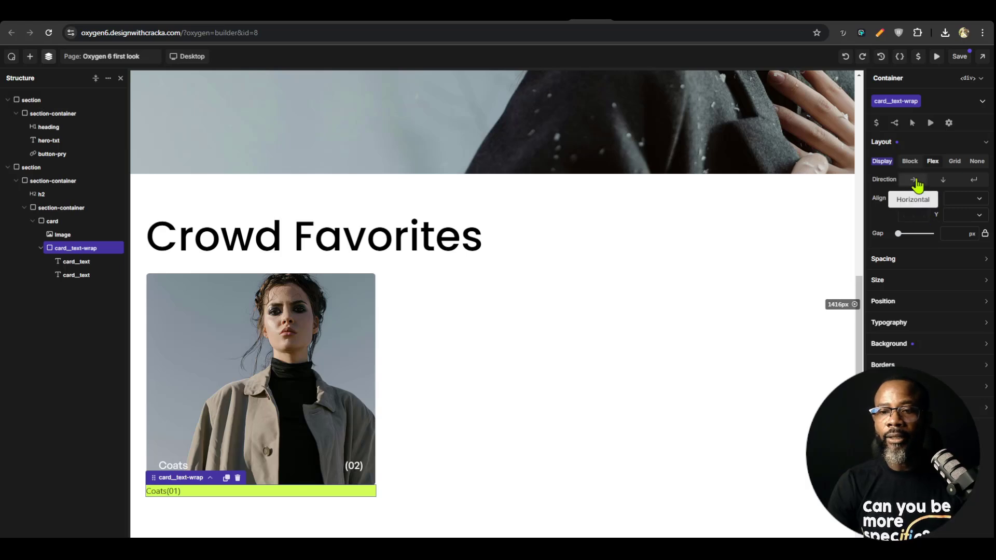
pyautogui.click(915, 180)
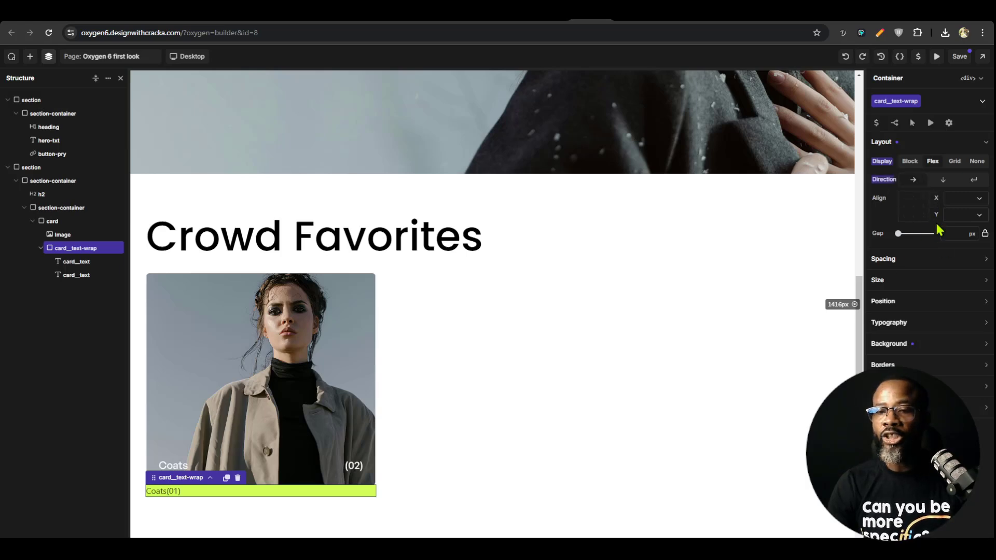
pyautogui.doubleClick(913, 207)
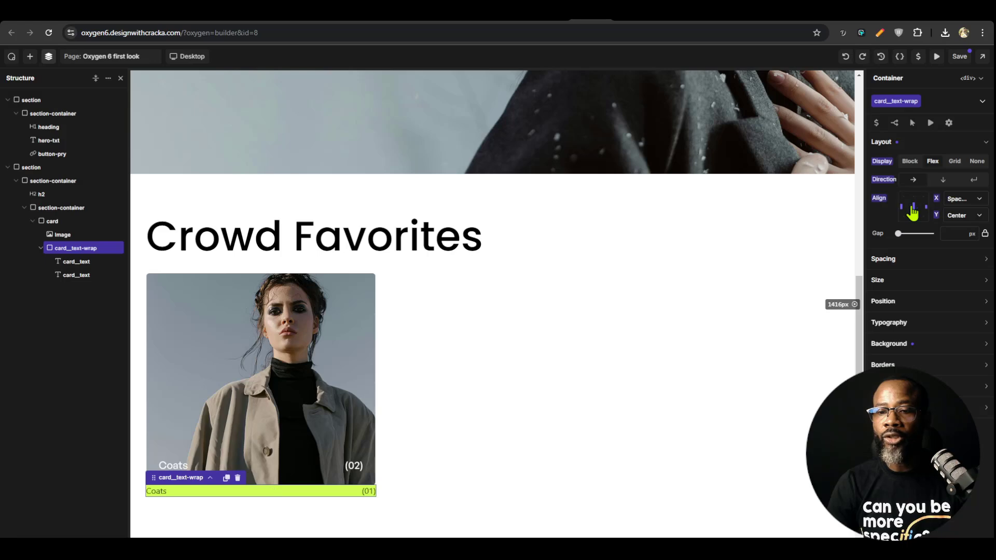
pyautogui.click(914, 208)
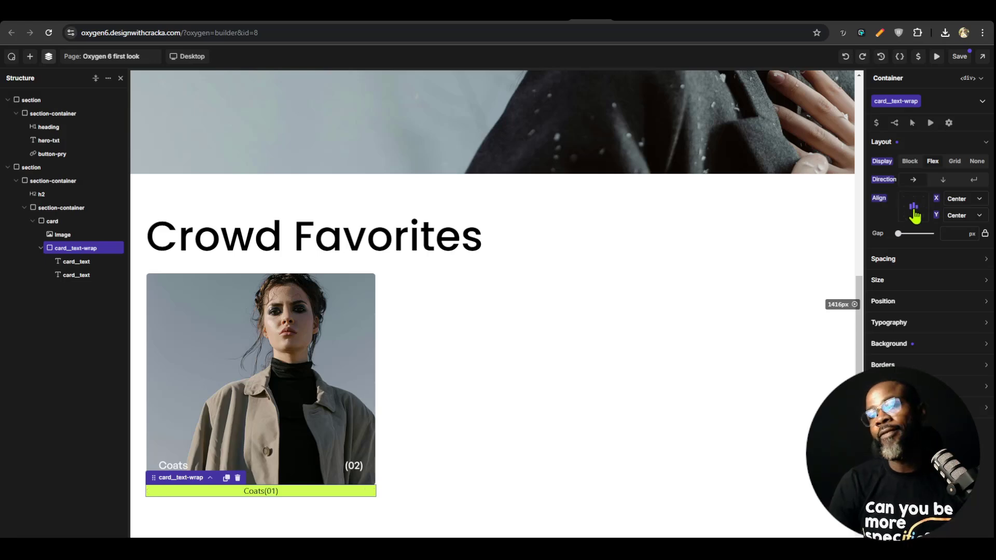
# Align the card__text-wrap items with space-between horizontally and center vertically
pyautogui.click(904, 209)
pyautogui.click(905, 210)
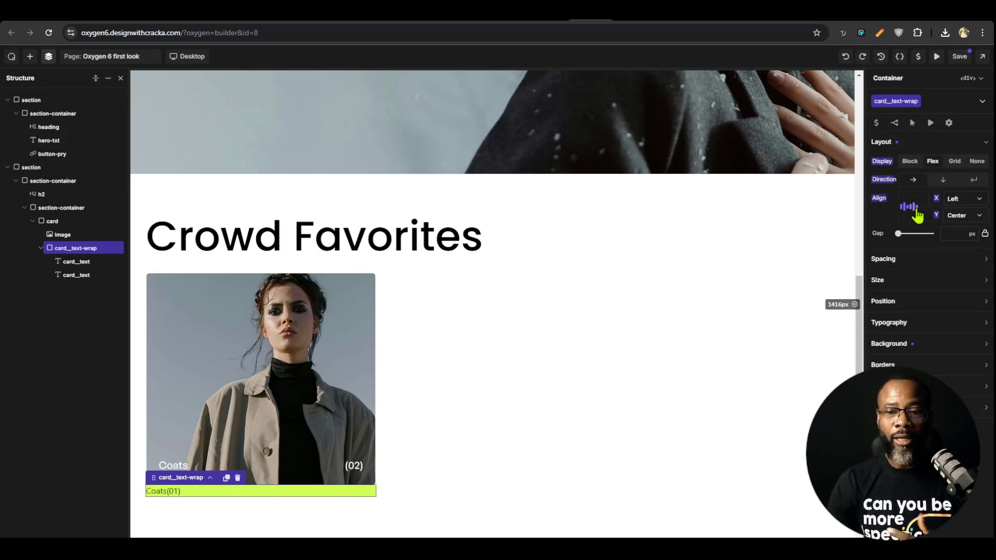
pyautogui.doubleClick(914, 209)
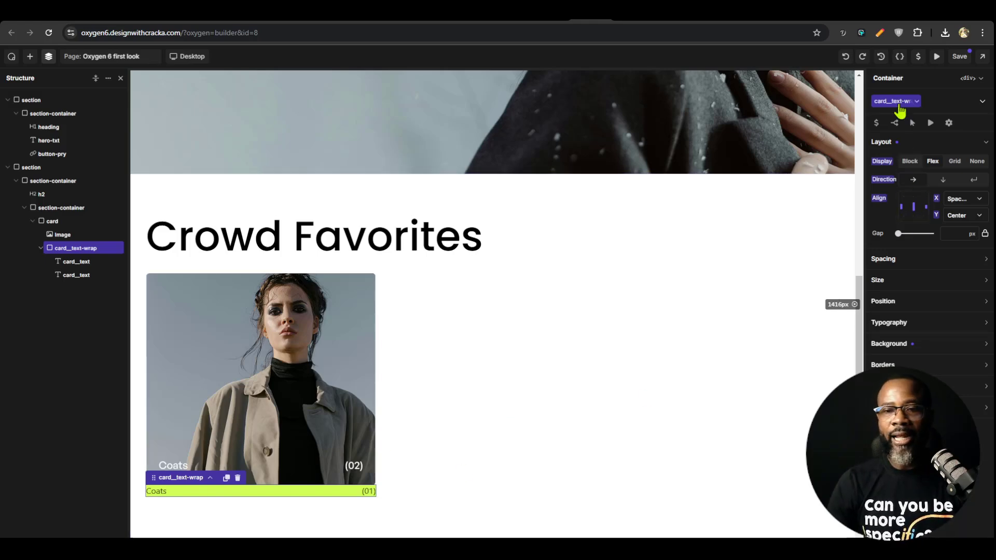
pyautogui.click(211, 478)
pyautogui.click(219, 493)
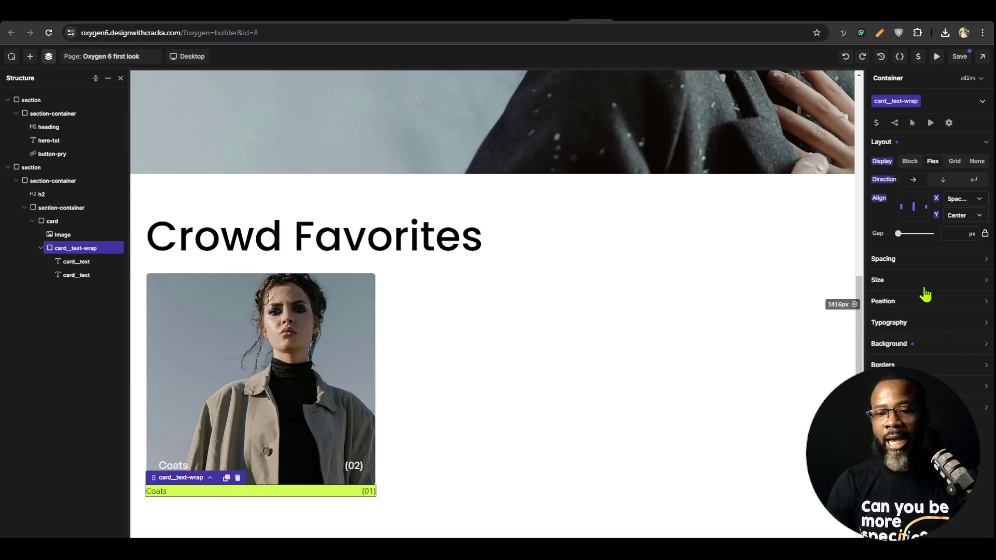
# Set the card__text-wrap class's left and right padding to 1rem
pyautogui.click(915, 259)
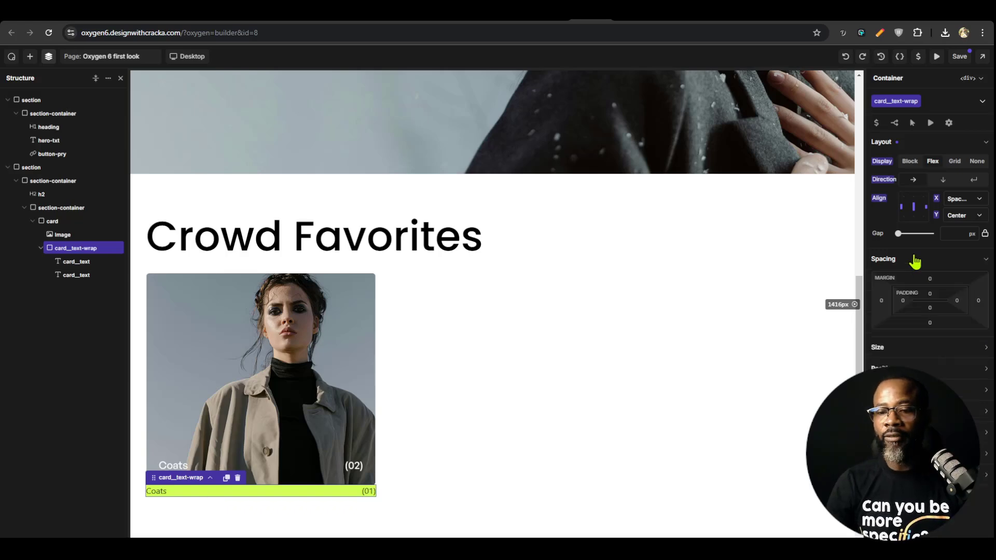
pyautogui.click(905, 299)
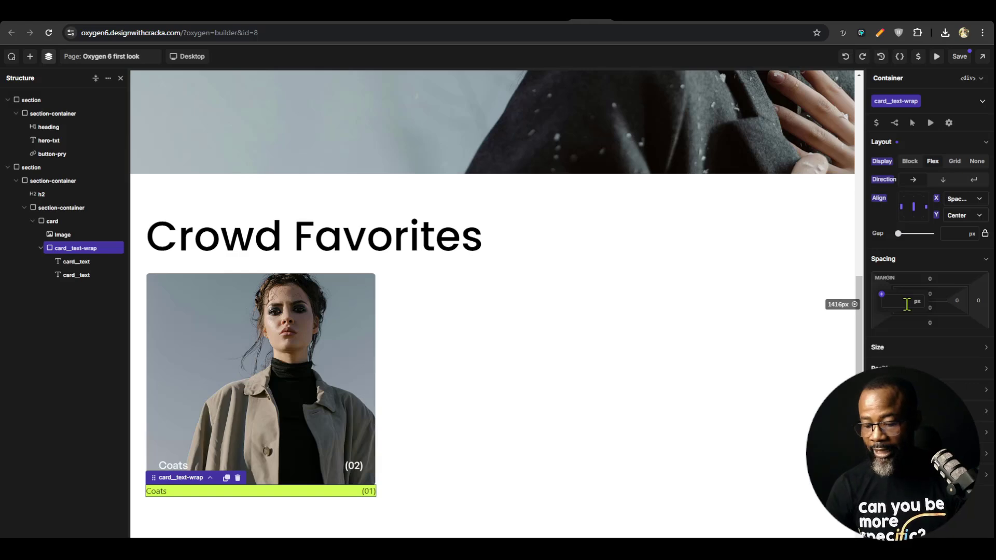
pyautogui.write('0.2')
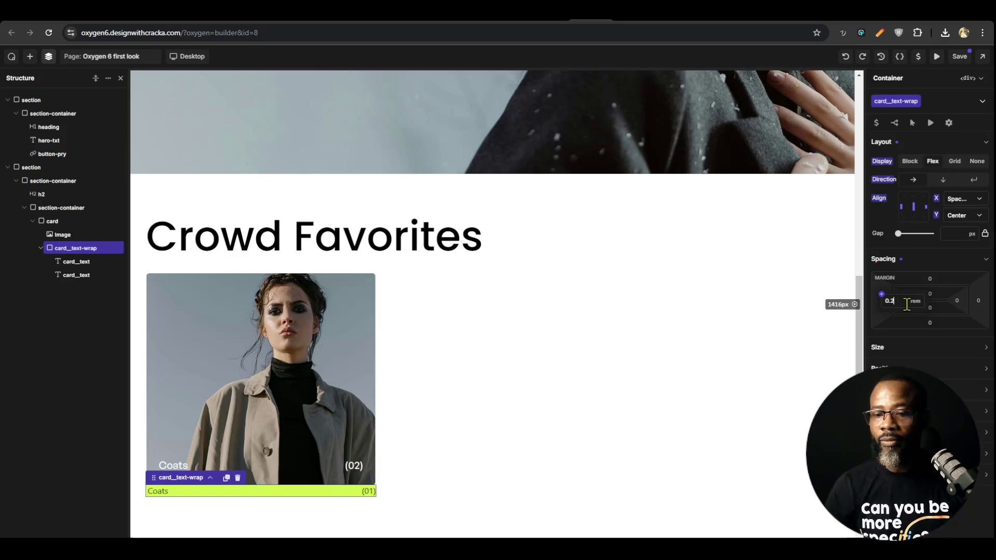
pyautogui.hotkey('alt', 'Up')
pyautogui.hotkey('alt', 'Up')
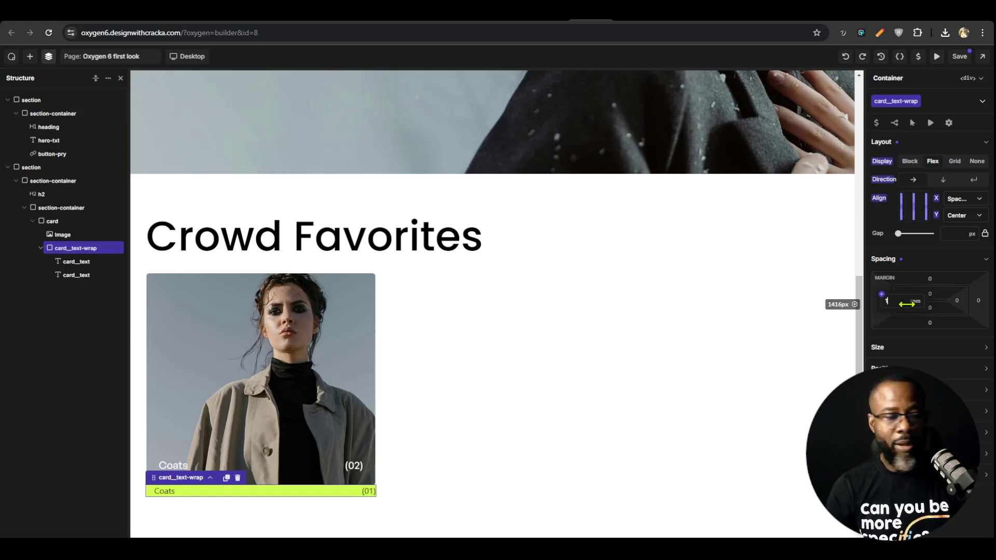
pyautogui.click(972, 303)
pyautogui.write('1rem')
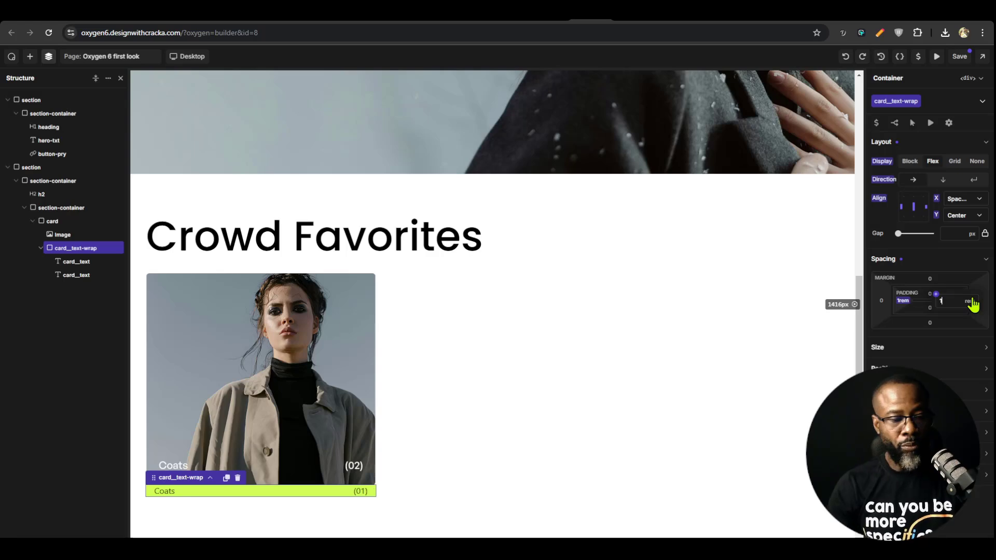
# Set the card__text-wrap class's top and bottom padding to 0.5rem
pyautogui.click(930, 292)
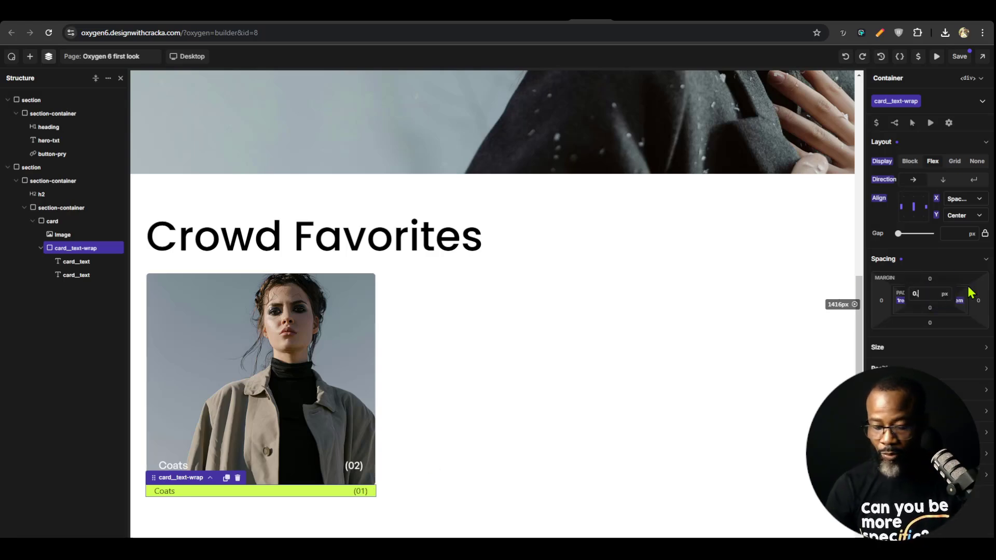
pyautogui.write('0.5re')
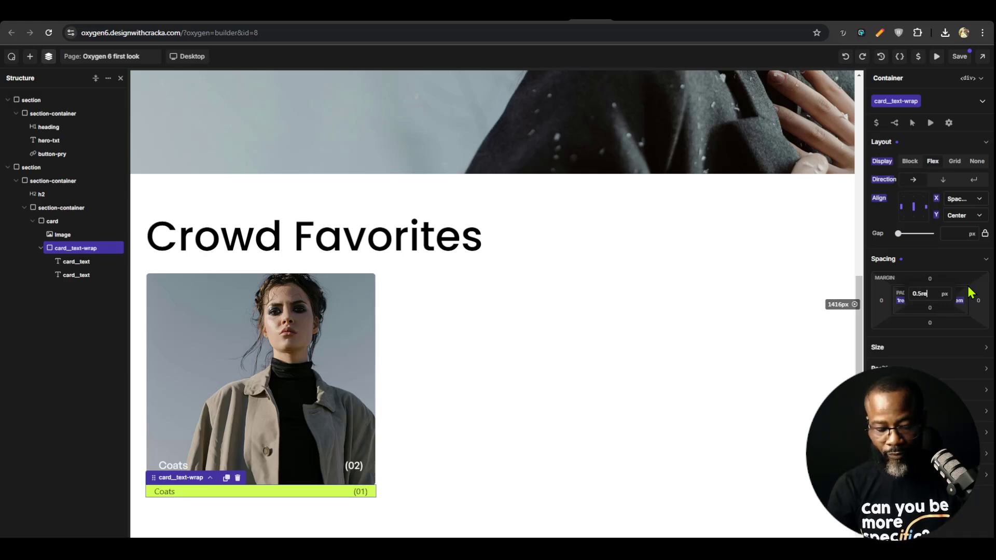
pyautogui.write('m')
pyautogui.press('Tab')
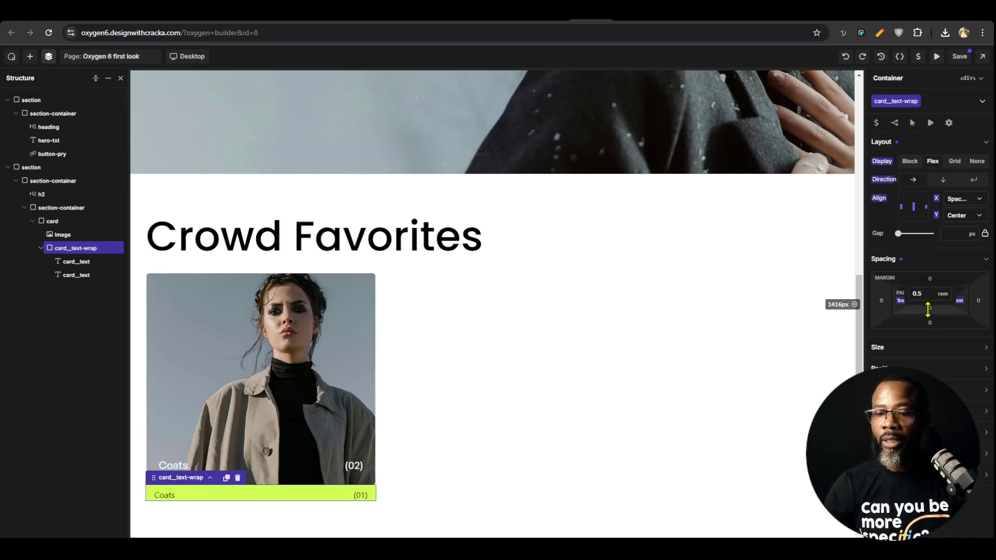
pyautogui.write('0.5')
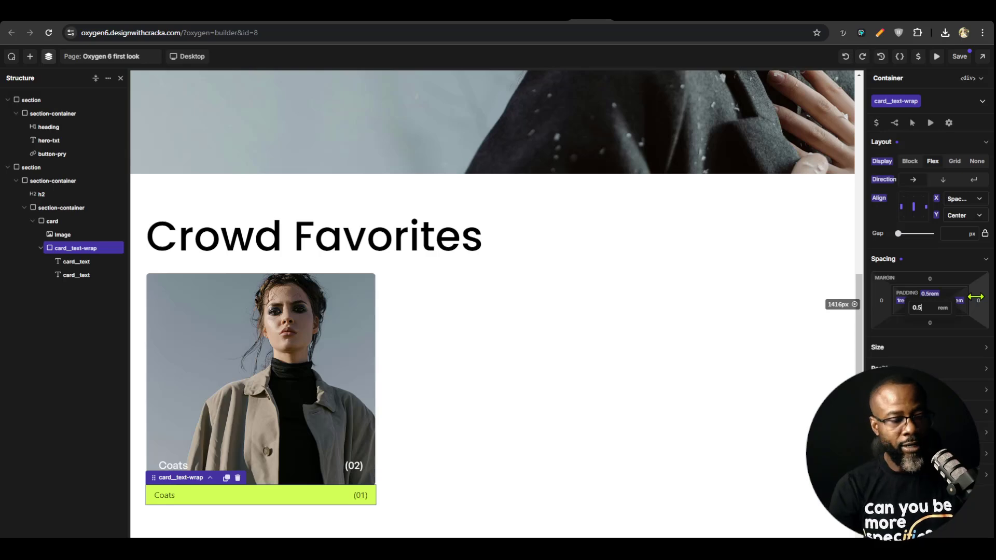
pyautogui.click(343, 496)
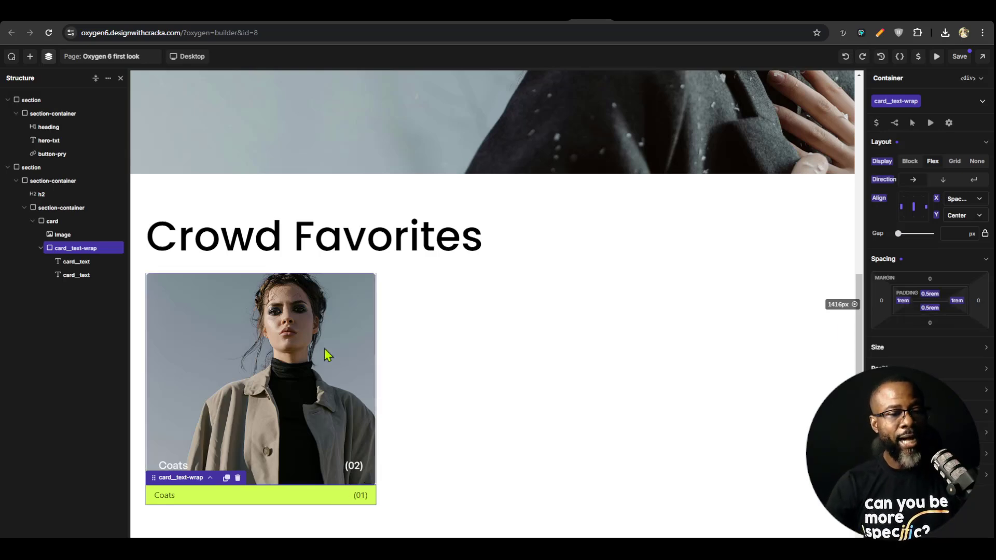
# Select the card container that holds the image and text, and set its card class's position to Relative
pyautogui.click(308, 443)
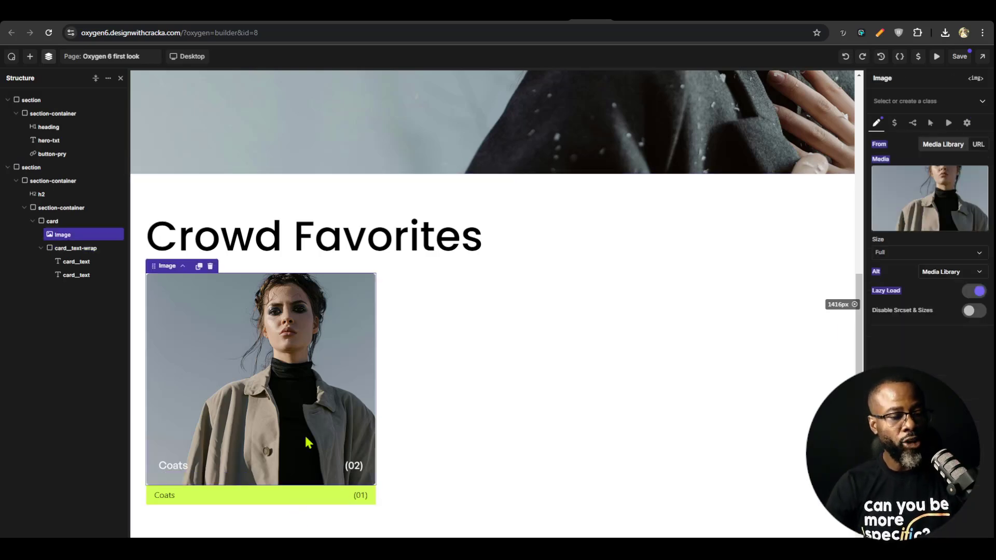
pyautogui.click(294, 497)
pyautogui.click(299, 401)
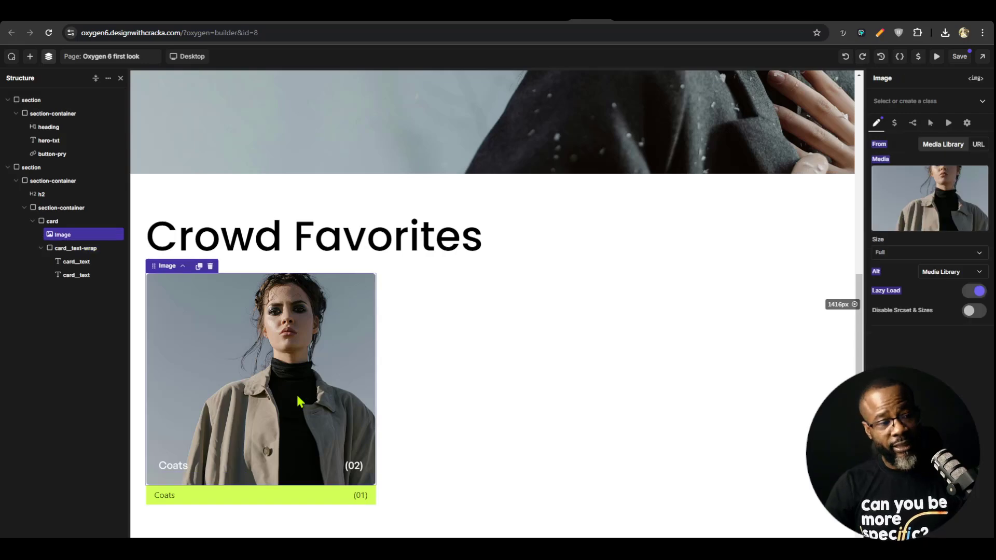
pyautogui.click(49, 221)
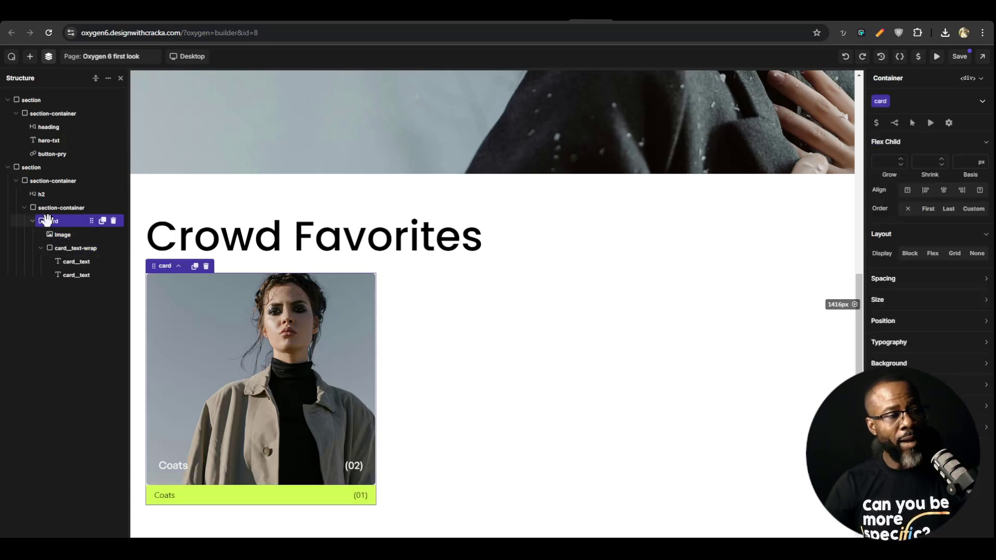
pyautogui.click(921, 323)
pyautogui.click(916, 362)
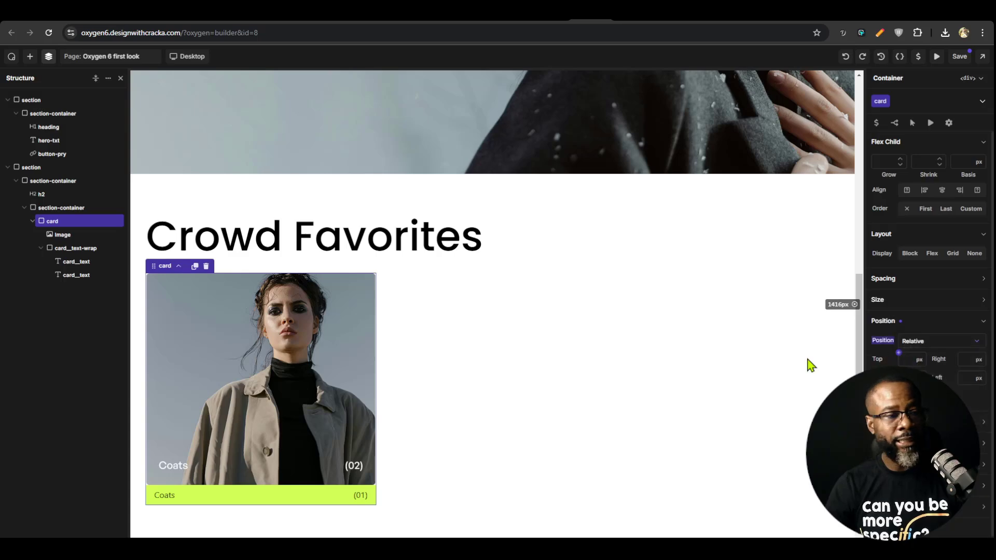
# Create a card_img class on the image inside the card
pyautogui.click(67, 248)
pyautogui.click(63, 236)
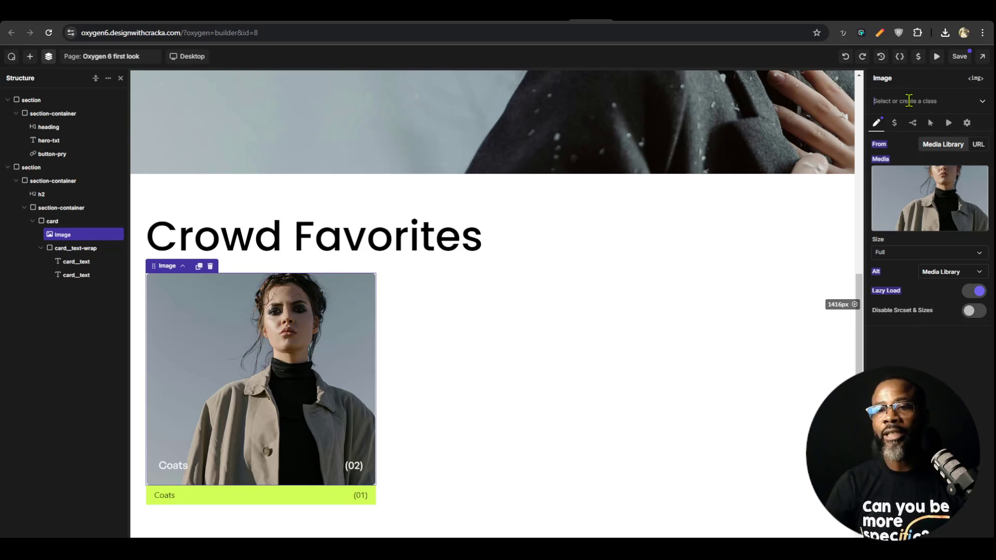
pyautogui.click(909, 101)
pyautogui.write('card_img')
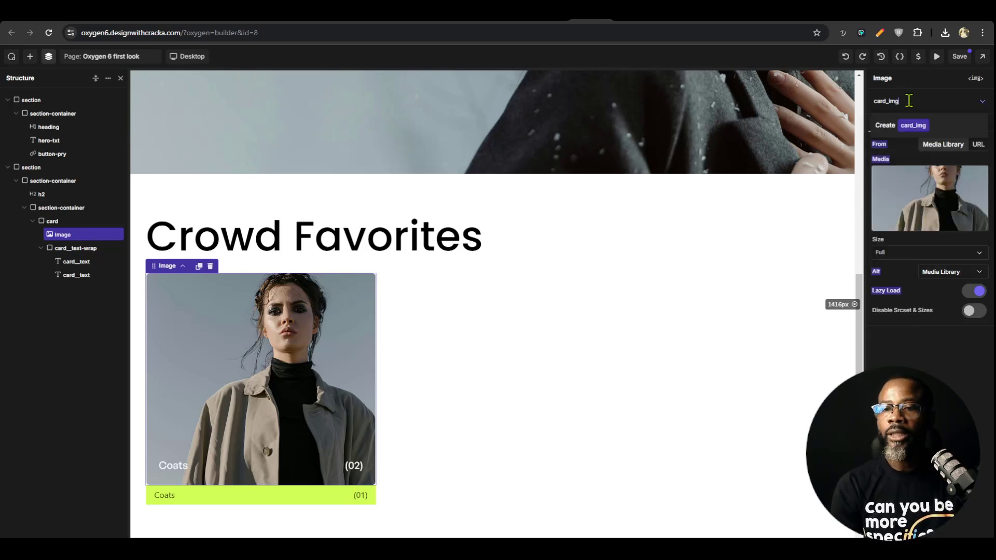
pyautogui.press('Return')
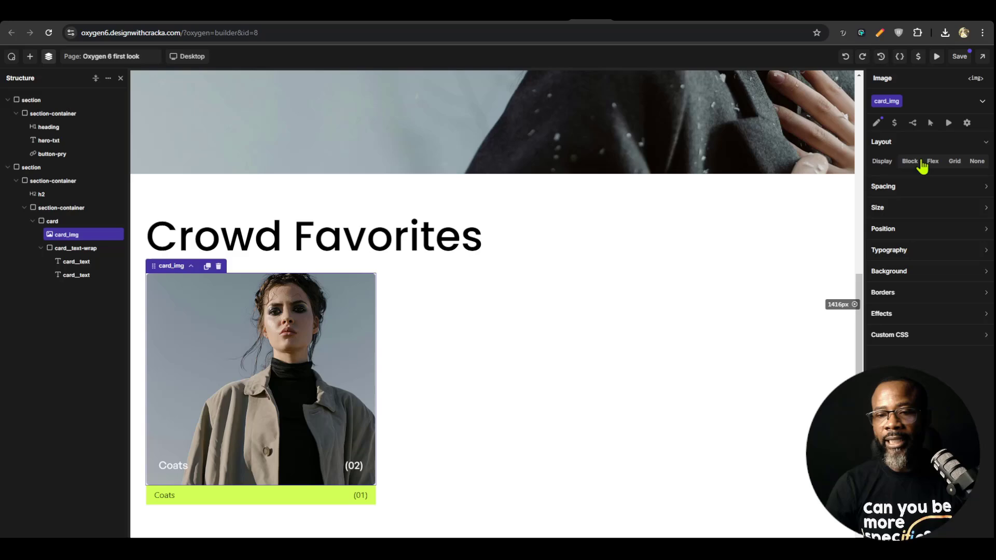
# Set the card_img class's position to Absolute
pyautogui.click(918, 229)
pyautogui.click(918, 249)
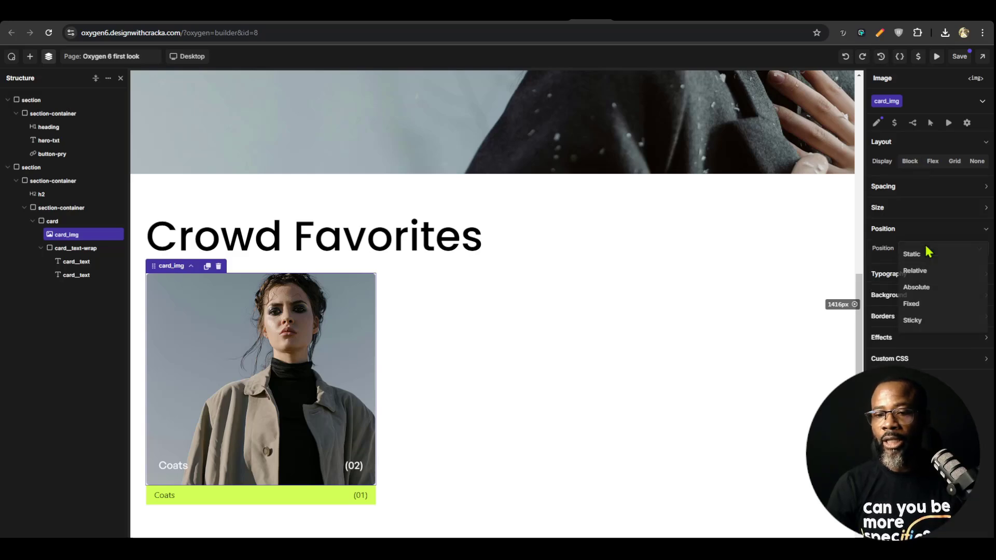
pyautogui.click(928, 287)
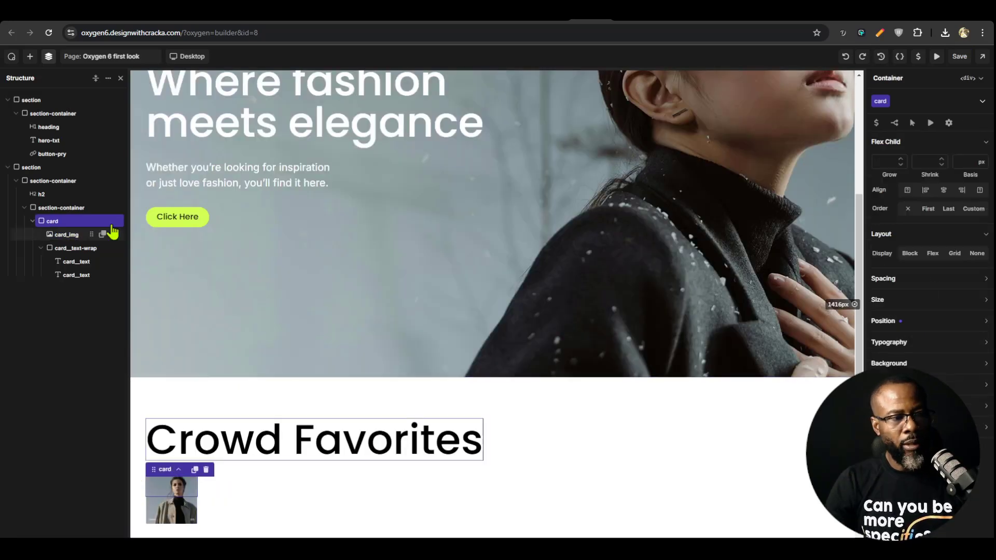
# Set the card__text-wrap class's position to Relative
pyautogui.click(56, 222)
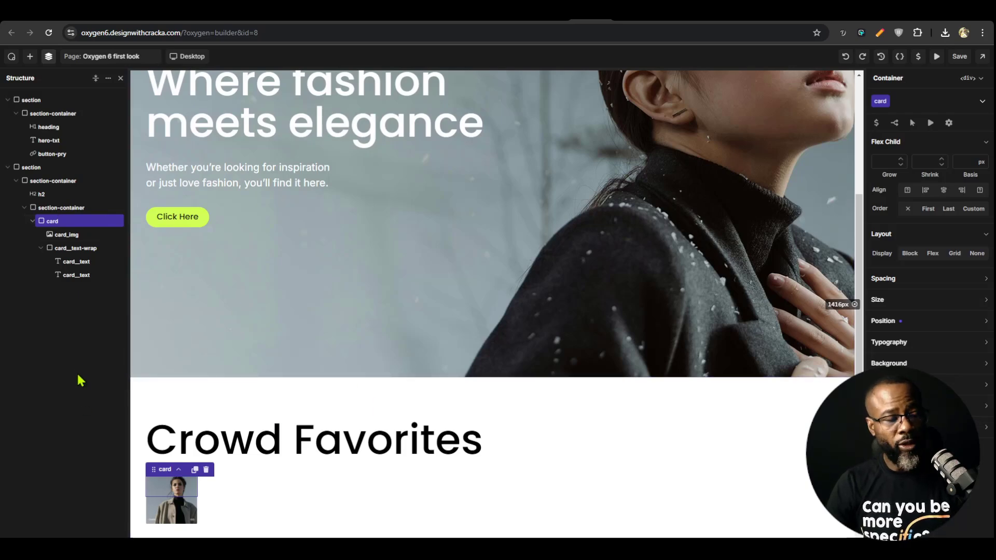
pyautogui.click(61, 248)
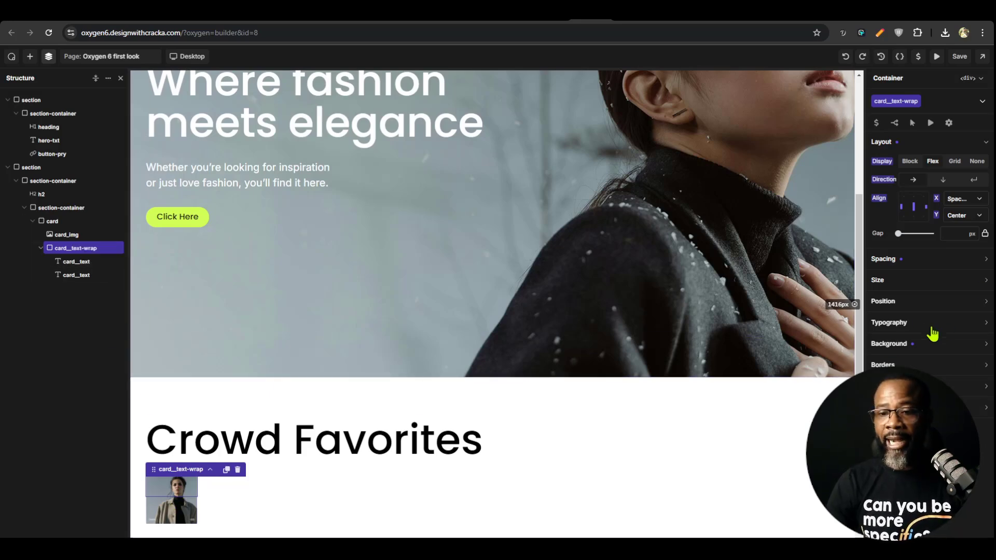
pyautogui.click(917, 301)
pyautogui.click(925, 322)
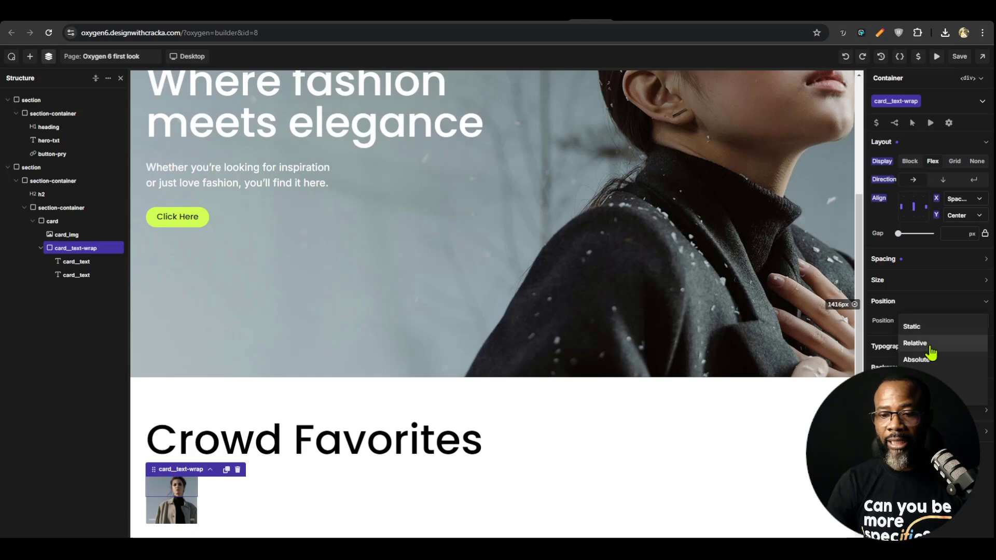
pyautogui.click(928, 347)
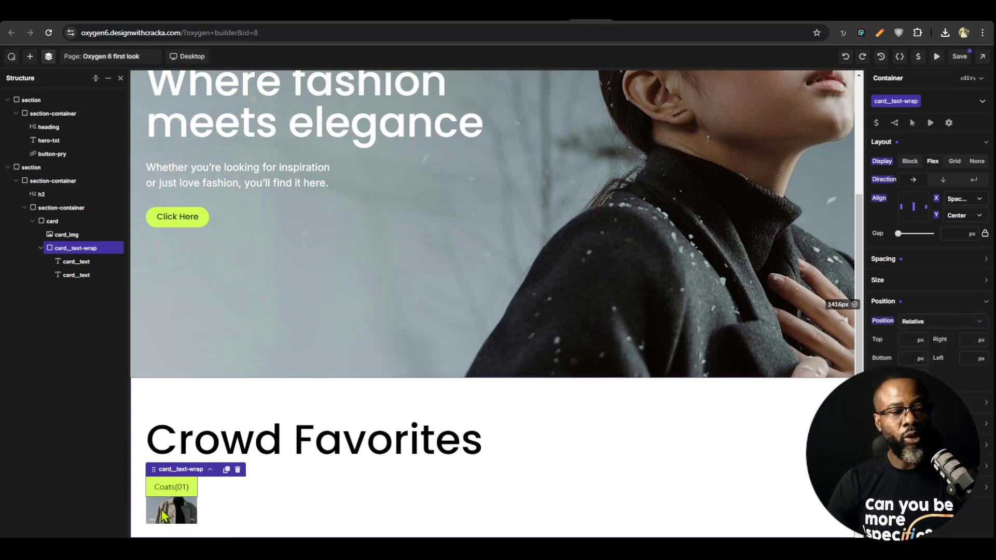
# Try switching the section-container class around the card to a grid layout, and undo the change
pyautogui.click(33, 221)
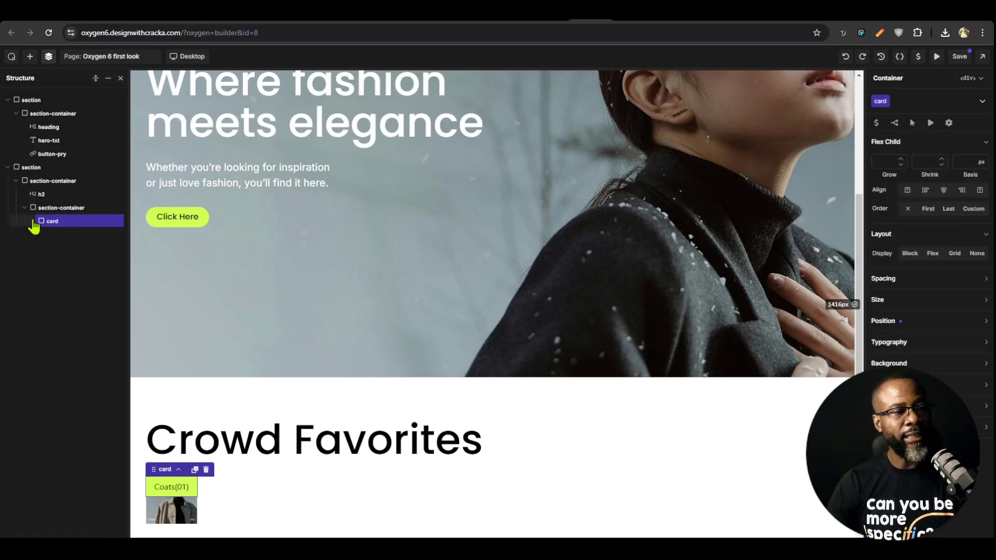
pyautogui.click(32, 221)
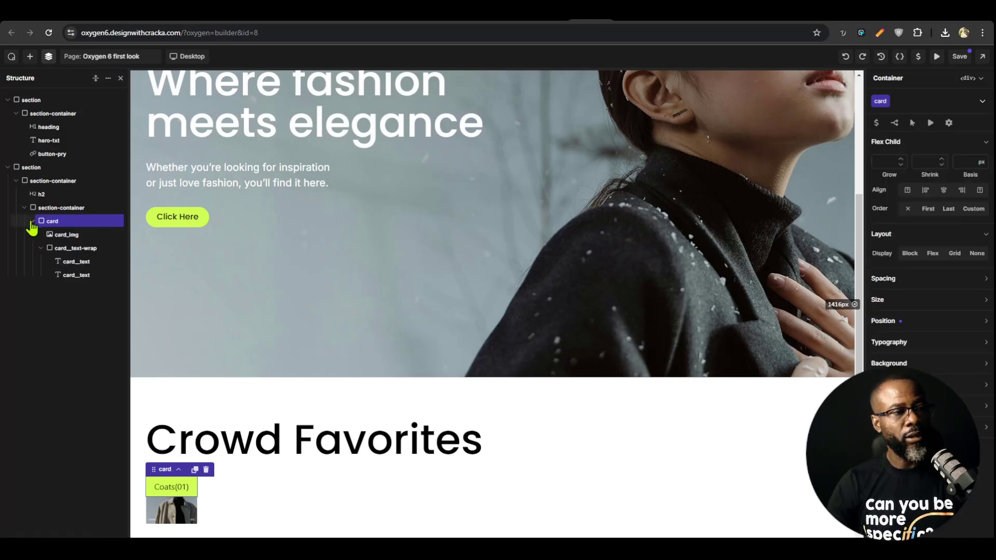
pyautogui.click(31, 222)
pyautogui.click(54, 207)
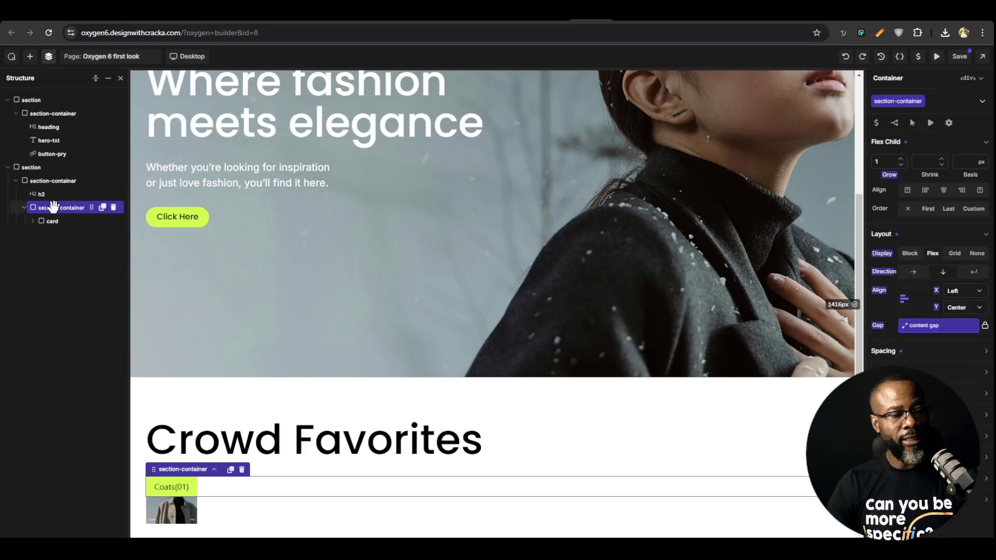
pyautogui.click(957, 253)
pyautogui.scroll(-3, 430, 339)
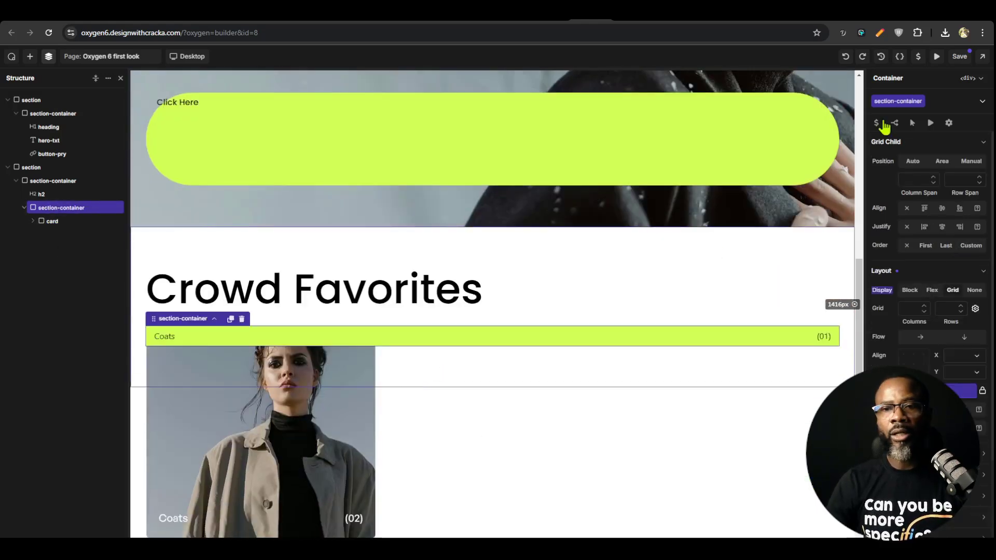
pyautogui.click(845, 56)
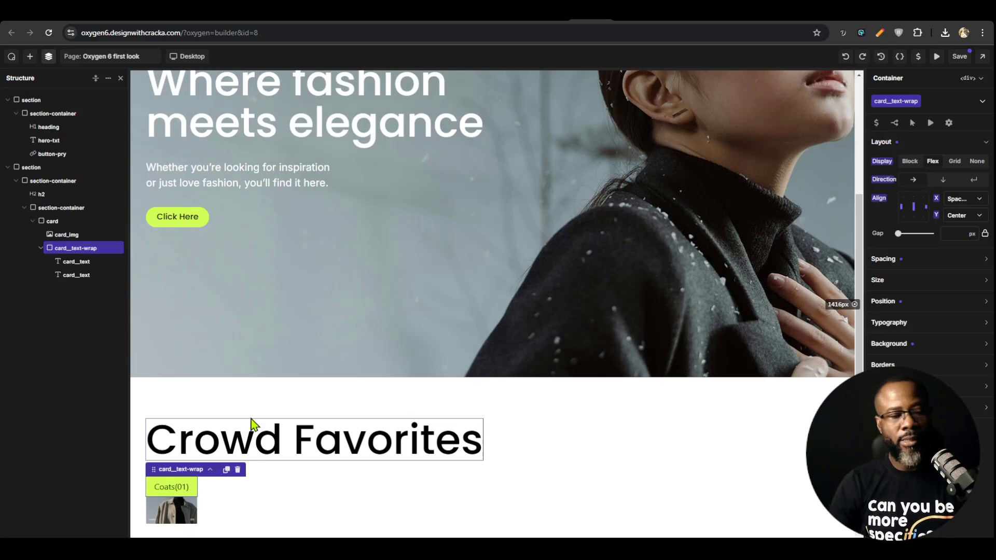
# Lock the section-container class through the inner container that holds the card
pyautogui.click(54, 207)
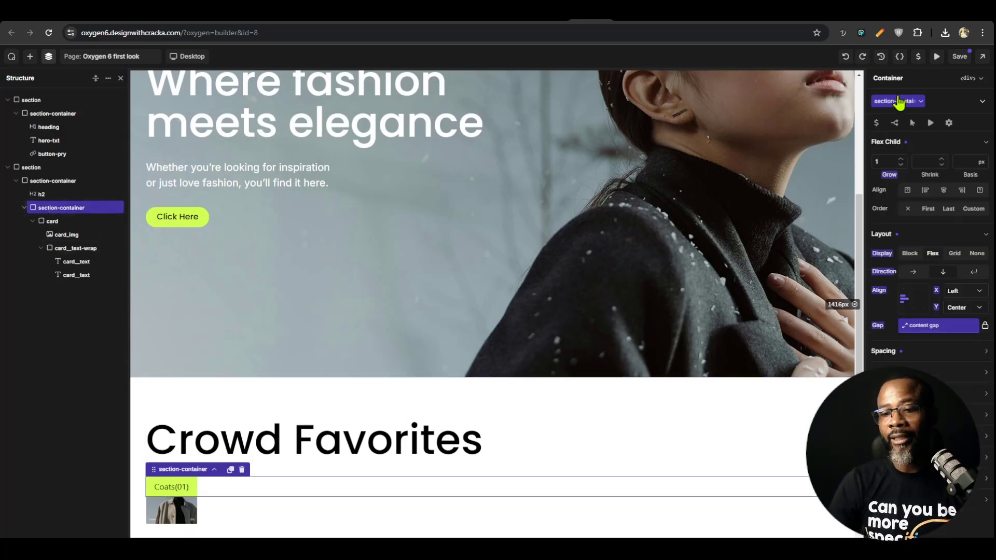
pyautogui.click(921, 101)
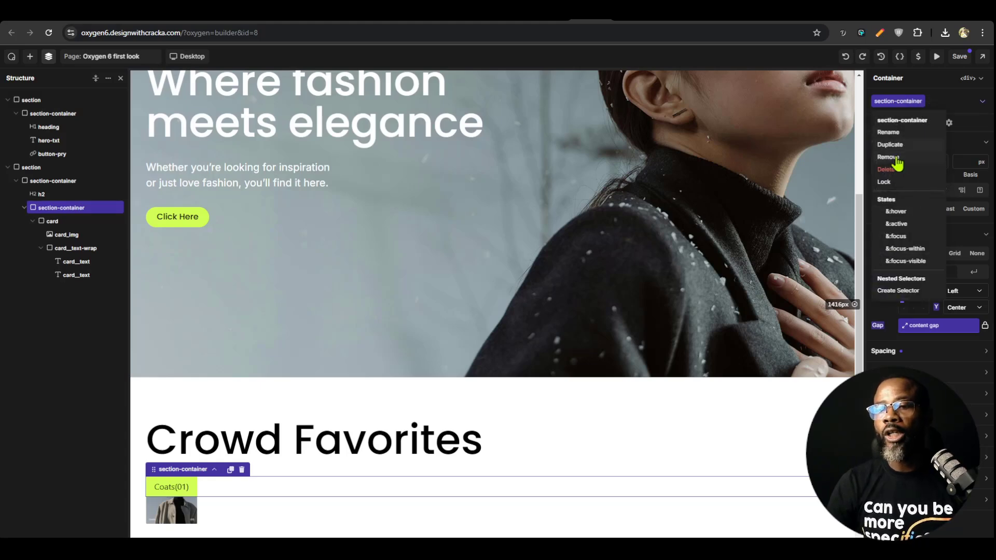
pyautogui.click(894, 183)
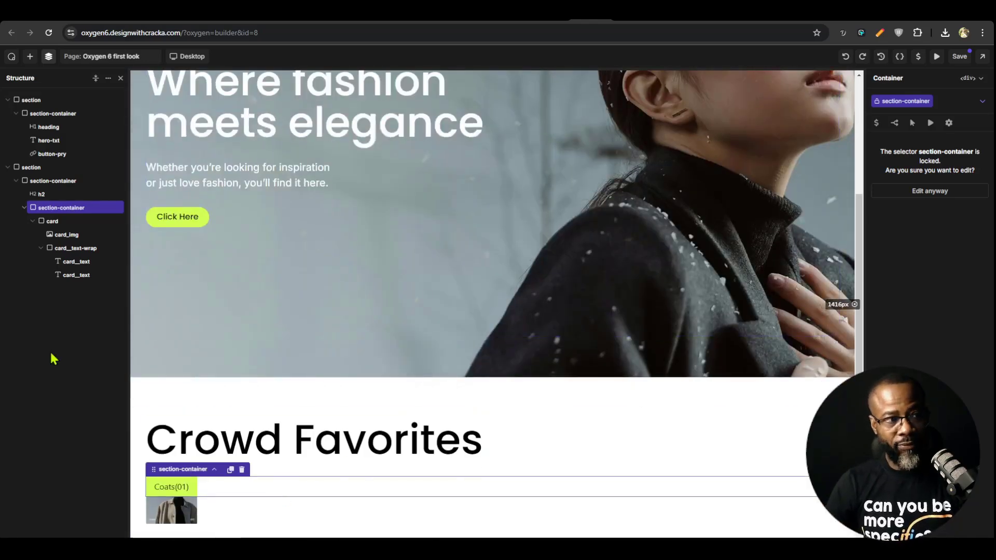
# Add a new container-1 class to the inner section-container holding the card and make it a 3-column grid
pyautogui.click(942, 101)
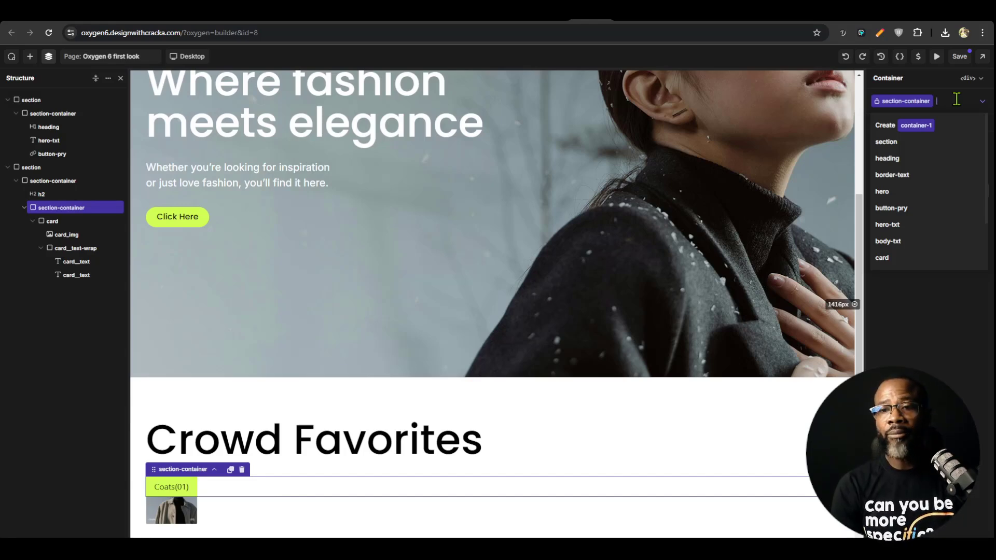
pyautogui.click(910, 128)
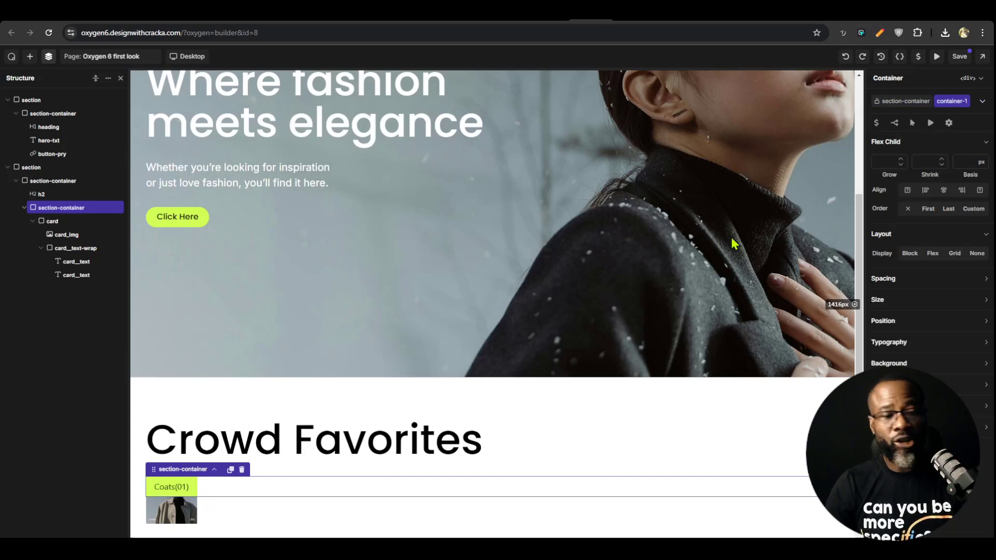
pyautogui.click(953, 253)
pyautogui.click(912, 271)
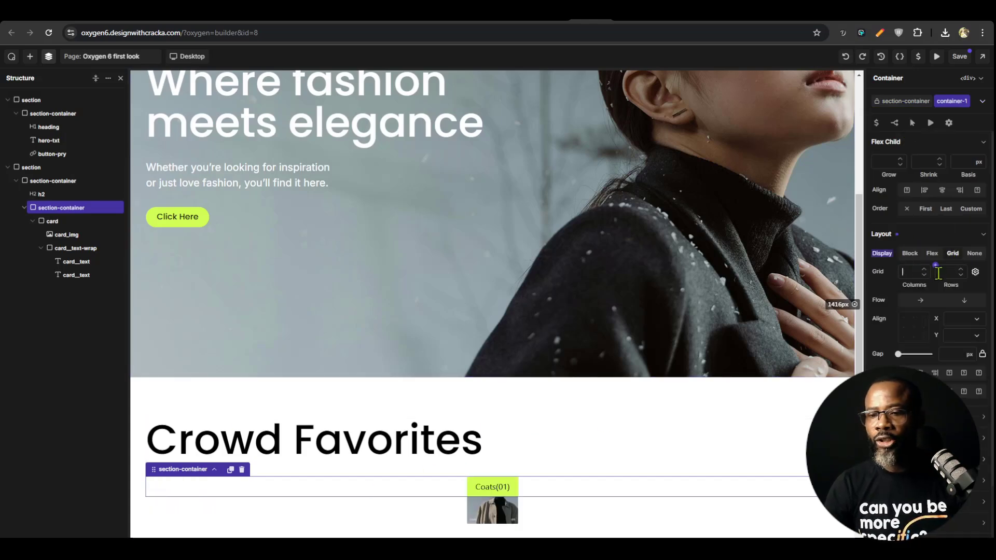
pyautogui.write('3')
pyautogui.scroll(-3, 493, 415)
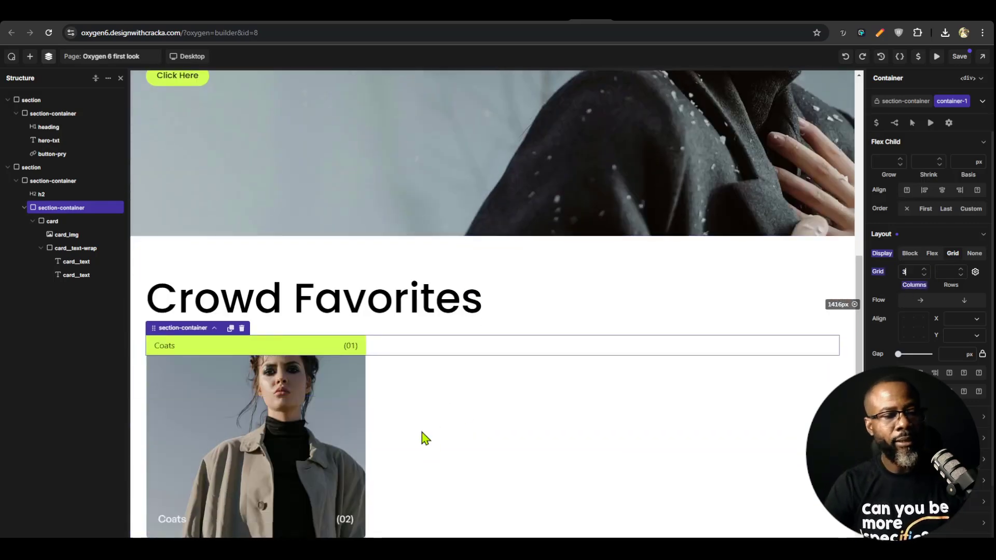
# Give the card class a vertical flex layout with its content aligned to the left and bottom
pyautogui.click(65, 248)
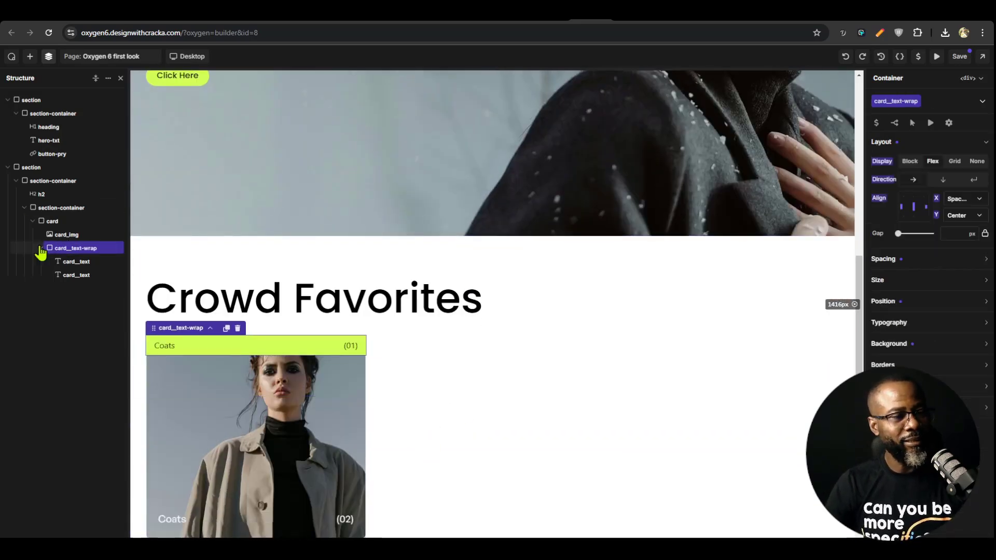
pyautogui.click(52, 221)
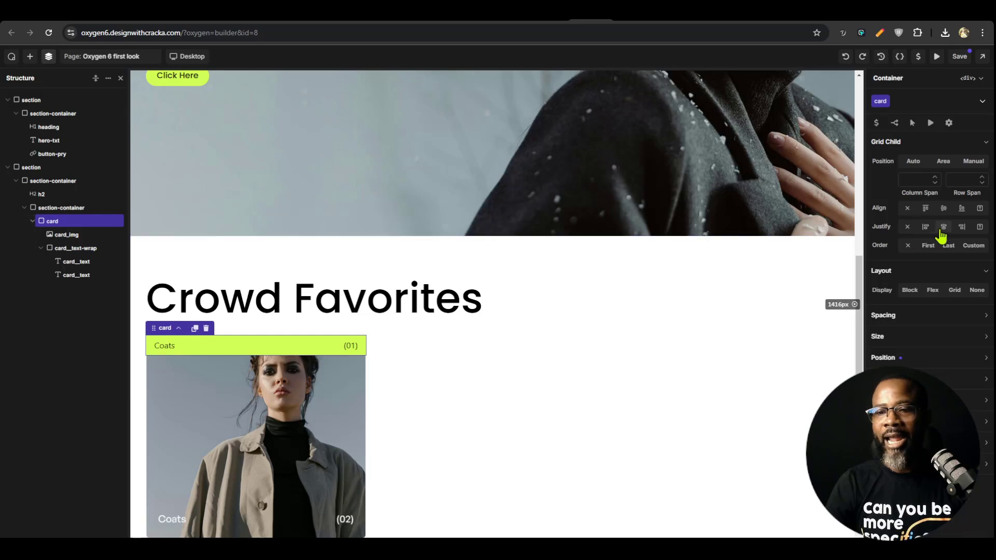
pyautogui.click(932, 291)
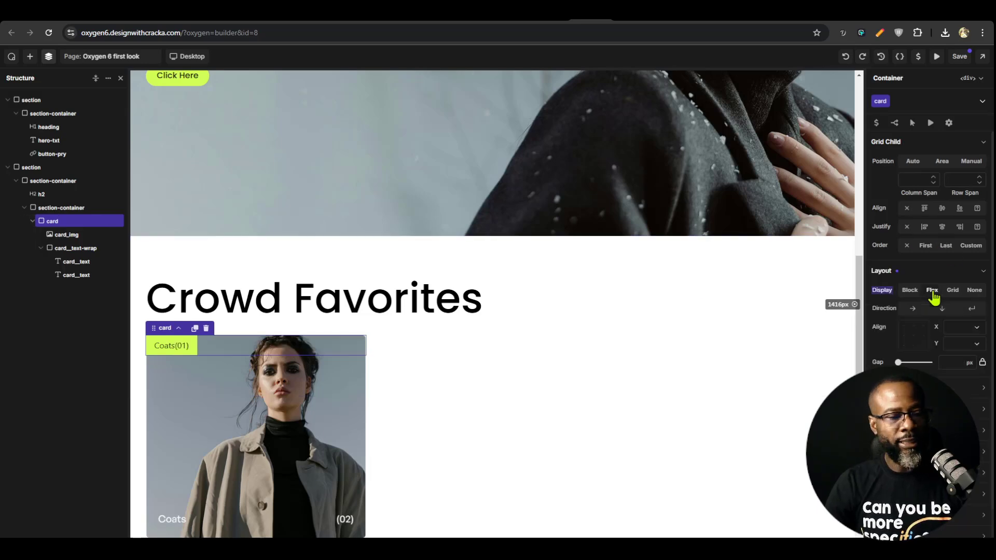
pyautogui.click(942, 308)
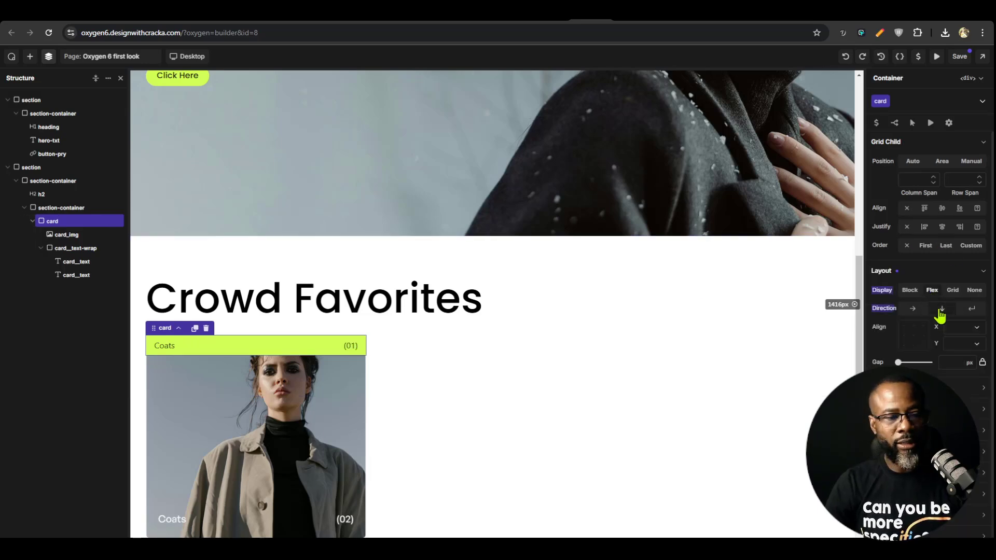
pyautogui.click(916, 344)
pyautogui.click(906, 347)
pyautogui.click(910, 348)
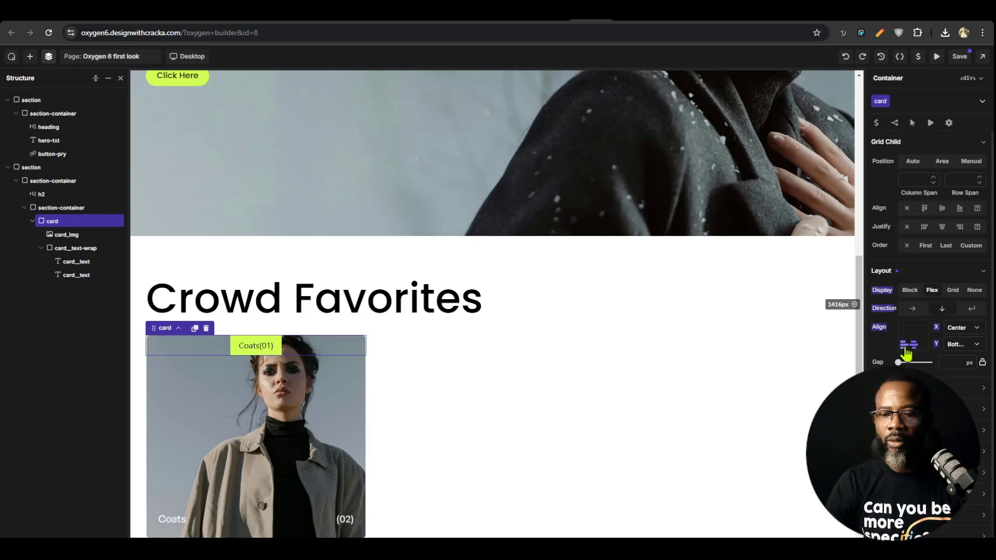
pyautogui.click(903, 346)
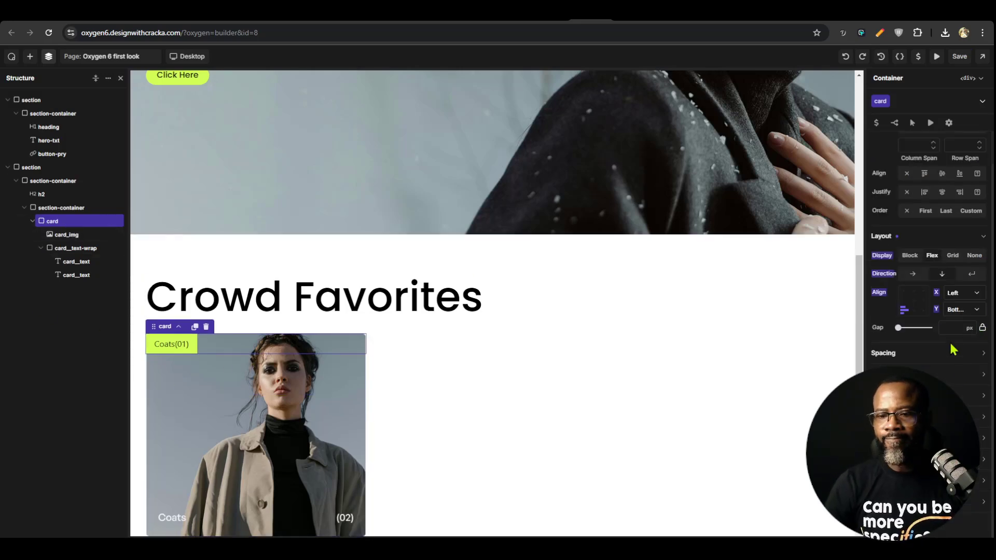
# Set the card class's minimum height to 350 px
pyautogui.click(888, 375)
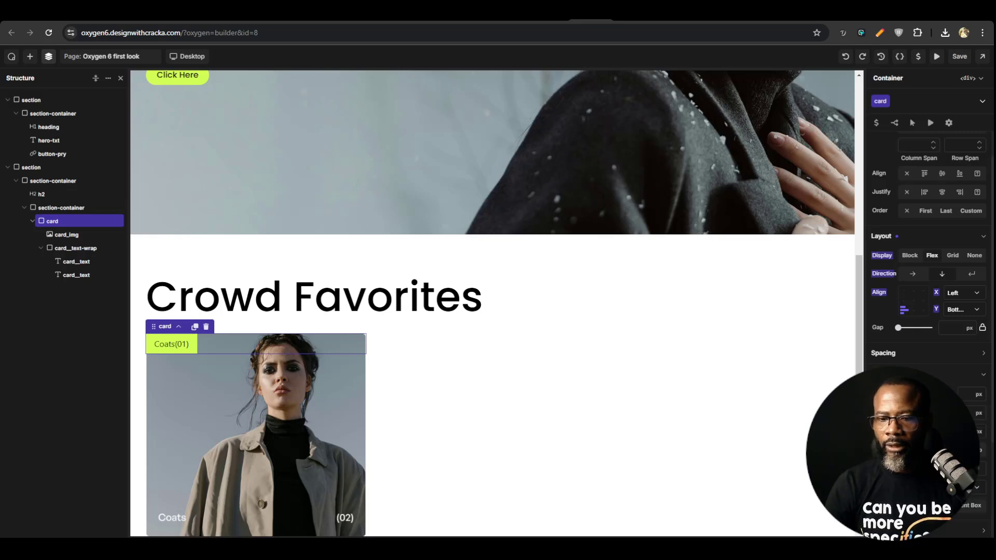
pyautogui.scroll(-1, 888, 375)
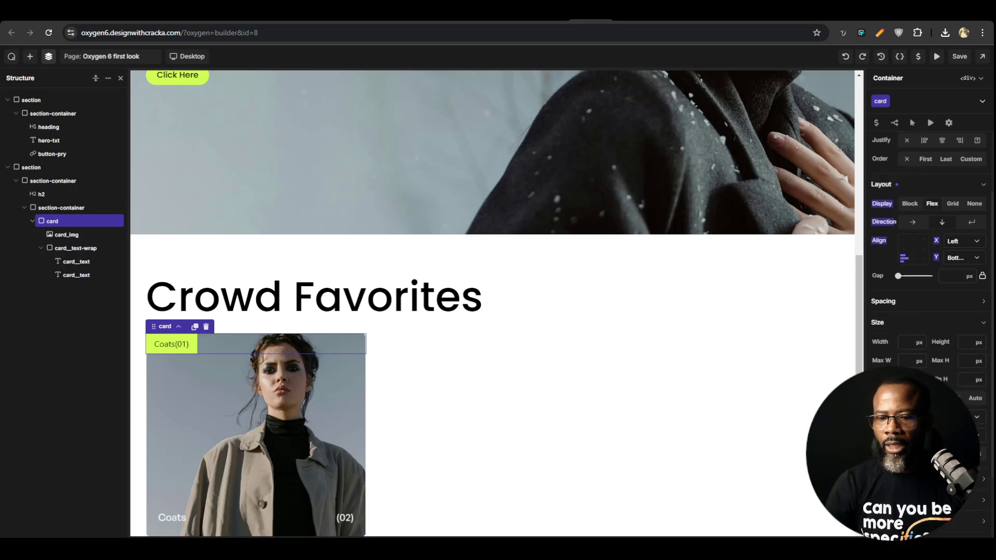
pyautogui.click(973, 379)
pyautogui.write('250')
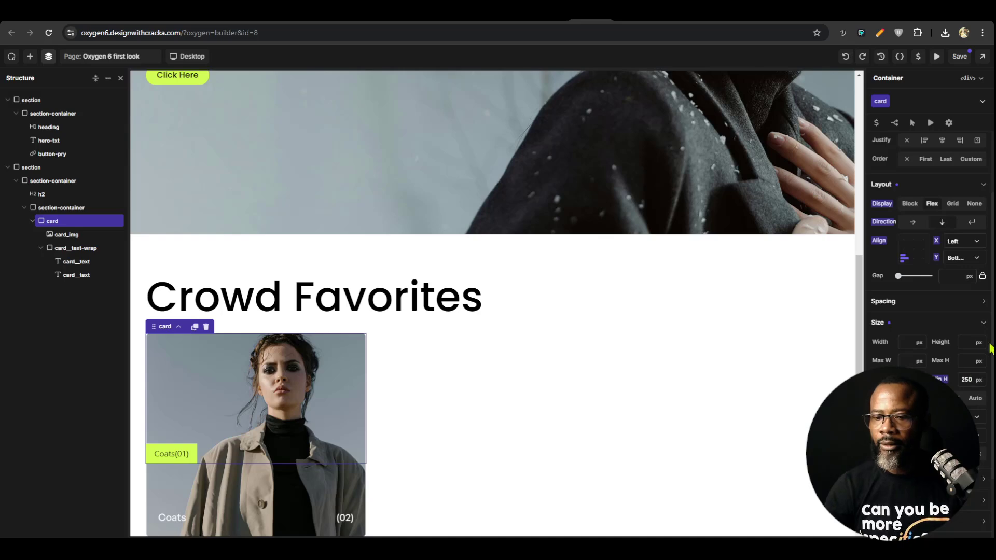
pyautogui.press('BackSpace')
pyautogui.press('BackSpace')
pyautogui.press('BackSpace')
pyautogui.write('350')
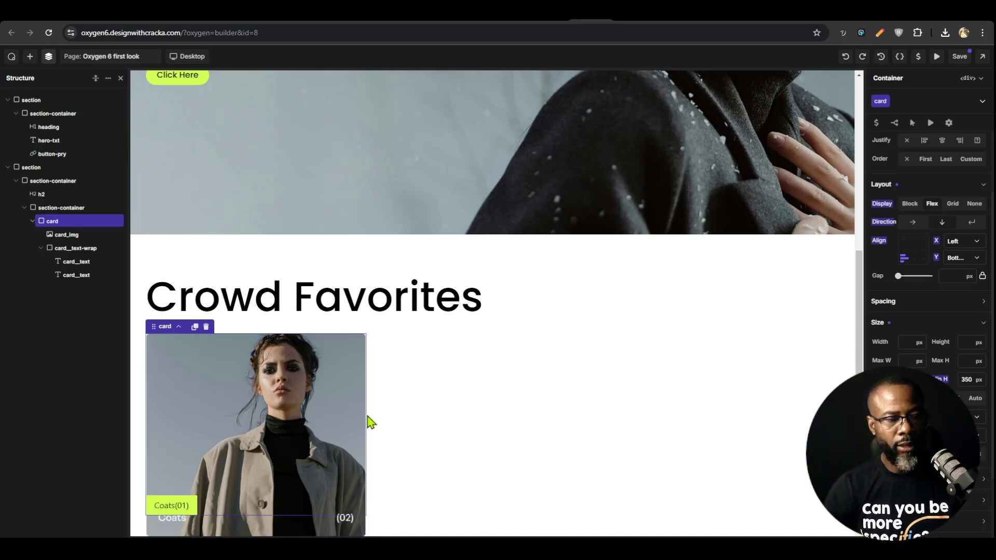
pyautogui.scroll(-1, 370, 421)
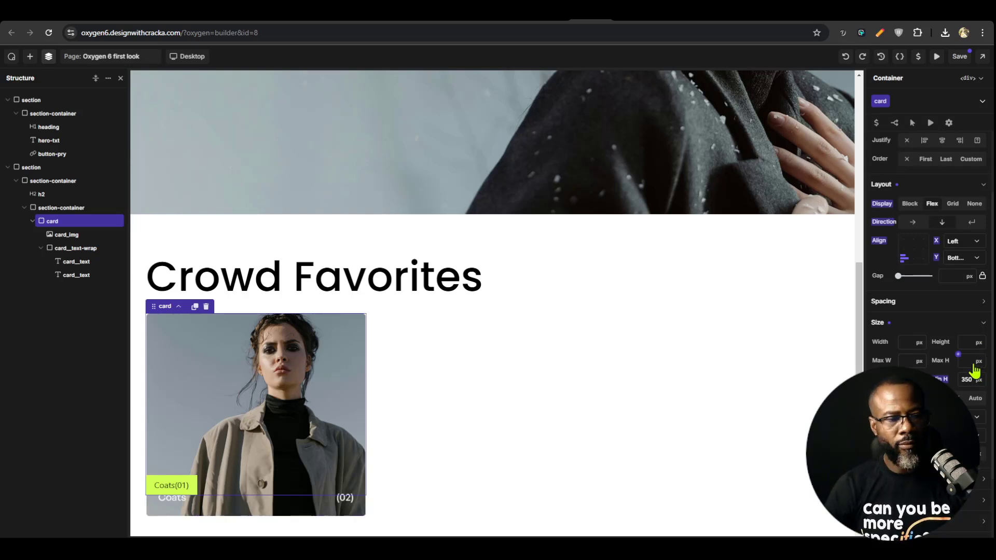
# Set the card_img class's width and height to 100%
pyautogui.click(66, 234)
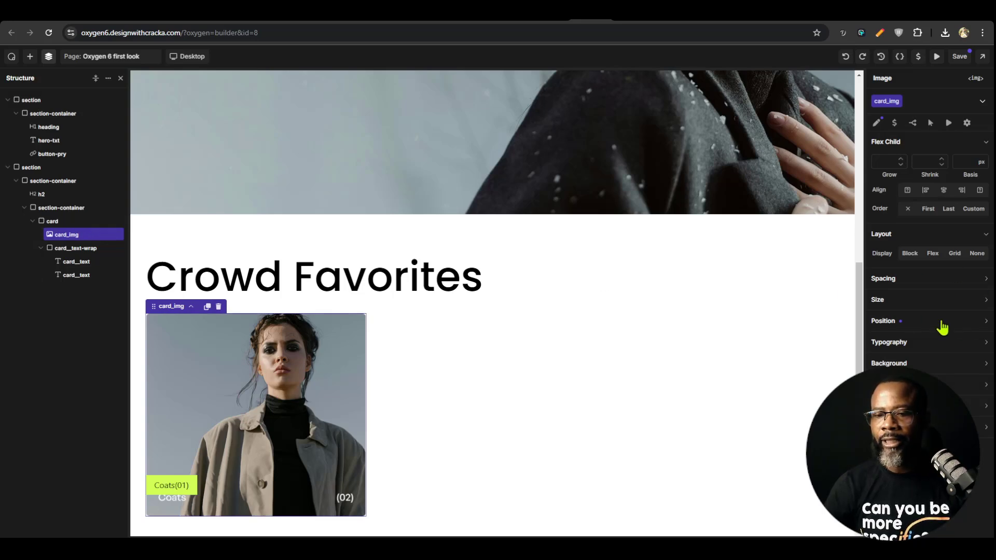
pyautogui.click(934, 303)
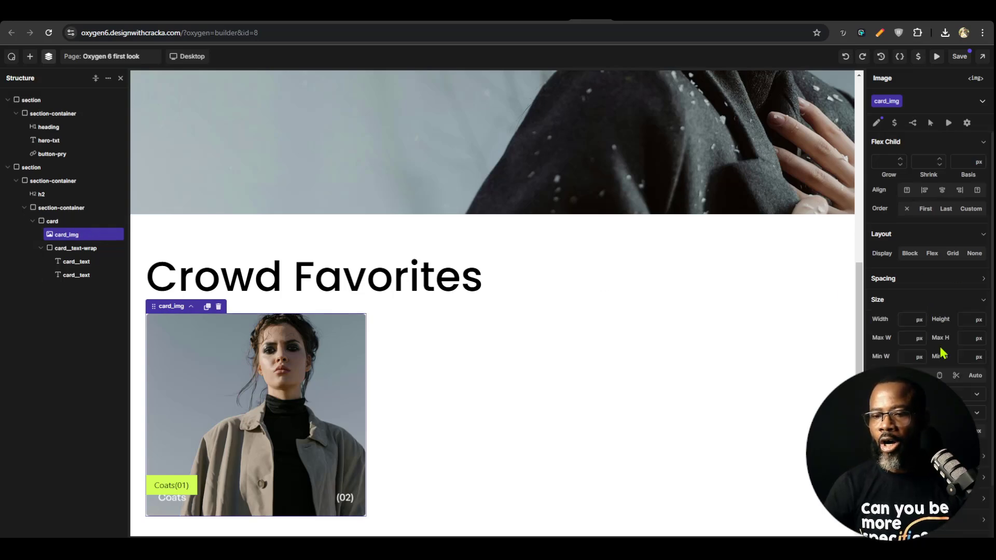
pyautogui.click(908, 319)
pyautogui.write('100')
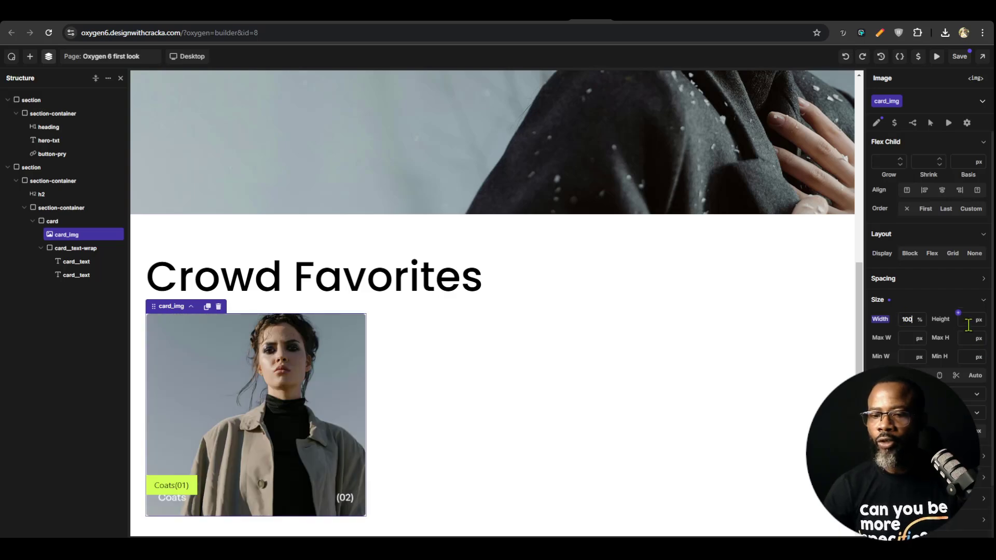
pyautogui.write('%100%')
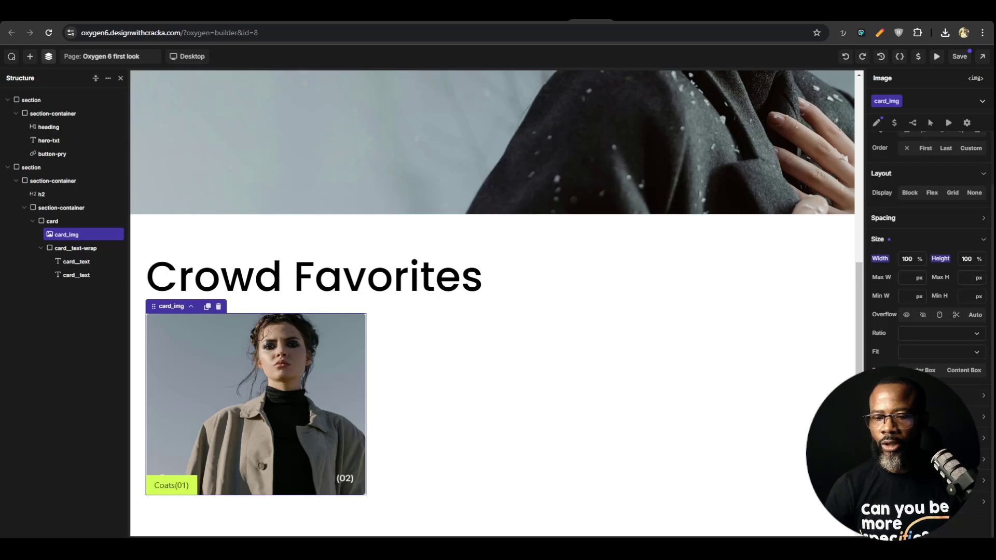
# Set the card_img class's object fit to Cover
pyautogui.scroll(2, 929, 259)
pyautogui.click(942, 280)
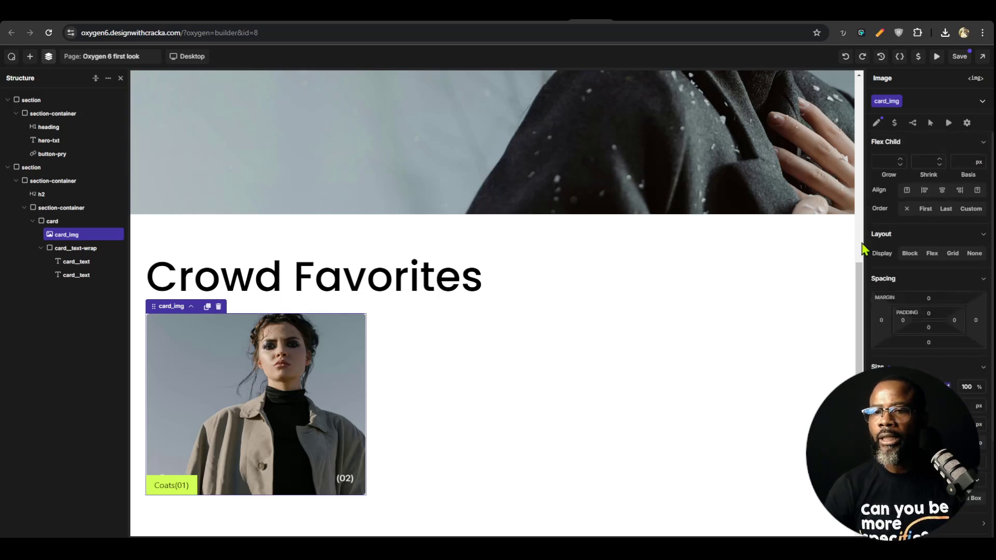
pyautogui.scroll(-3, 928, 259)
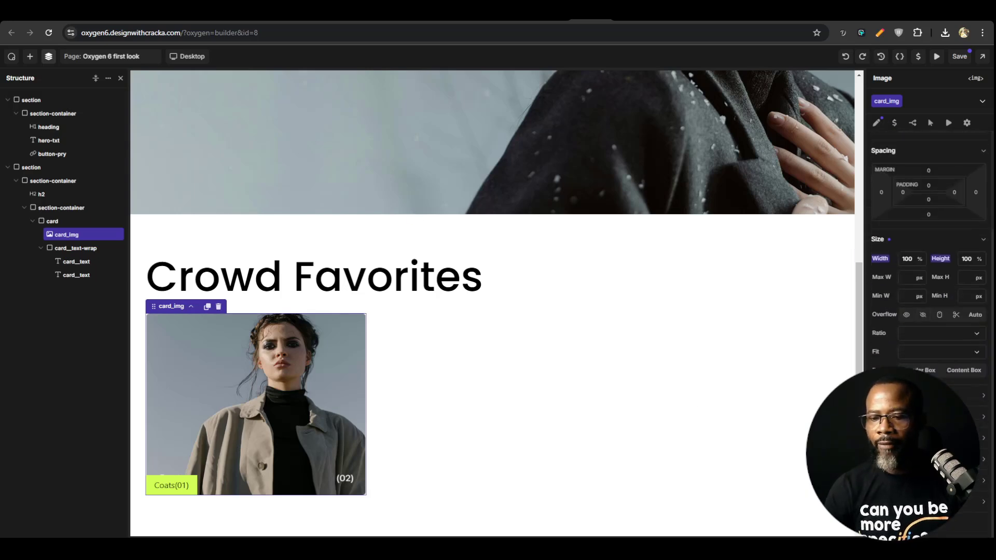
pyautogui.click(934, 352)
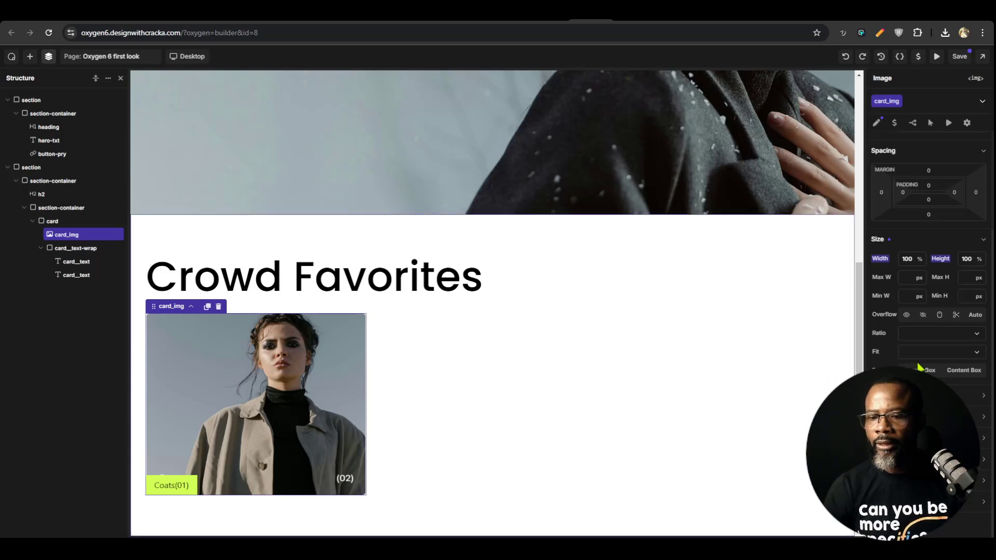
pyautogui.click(929, 363)
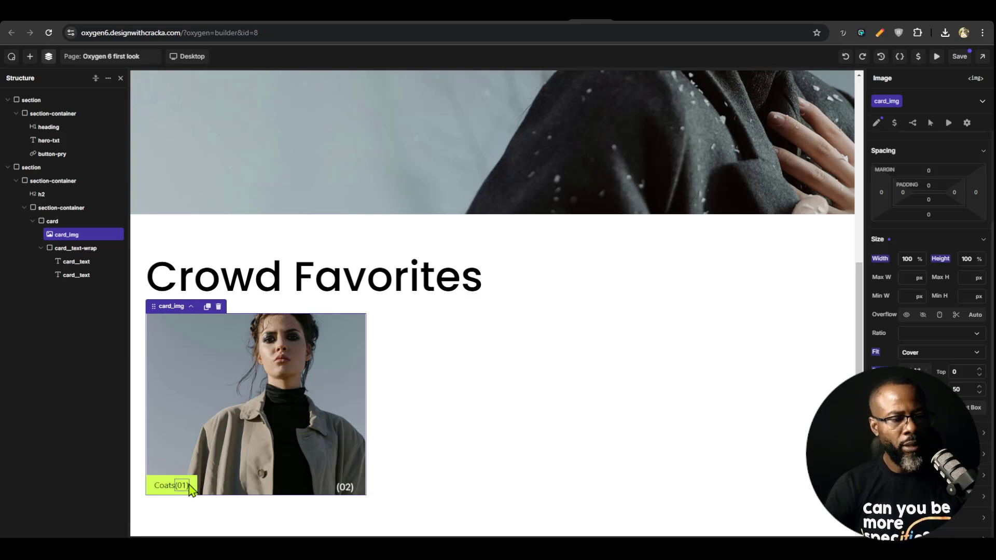
# Set the card__text-wrap class's width to 100% so the label strip spans the card
pyautogui.click(70, 248)
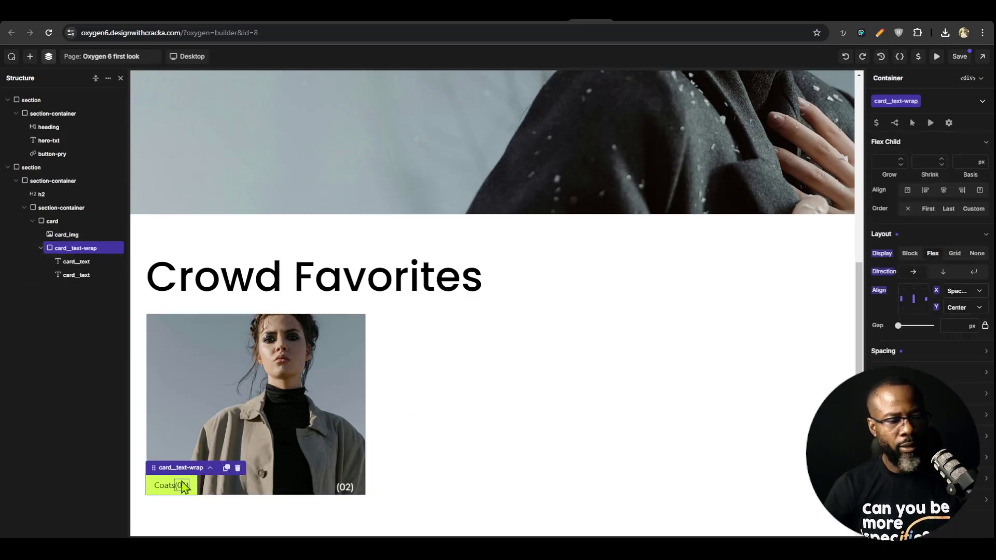
pyautogui.click(931, 372)
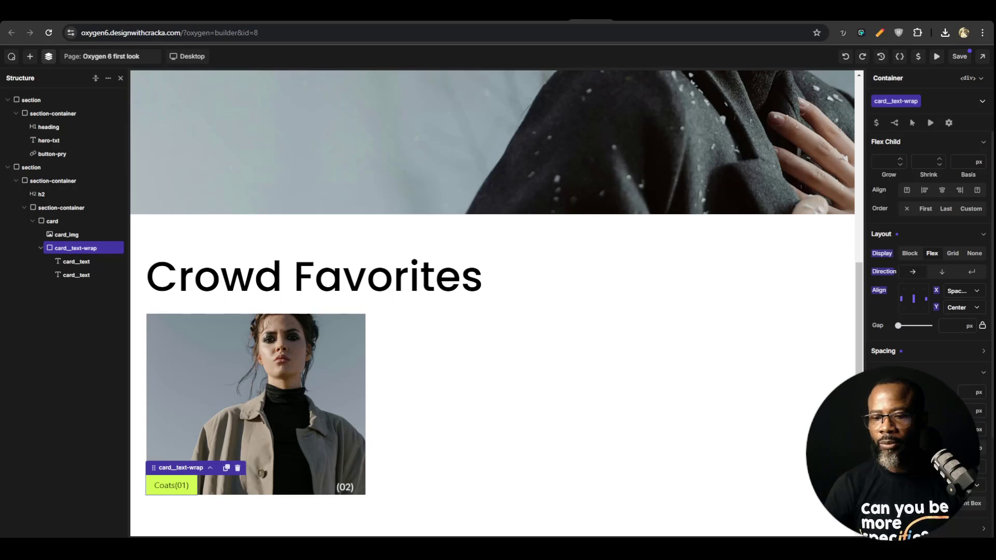
pyautogui.write('100%')
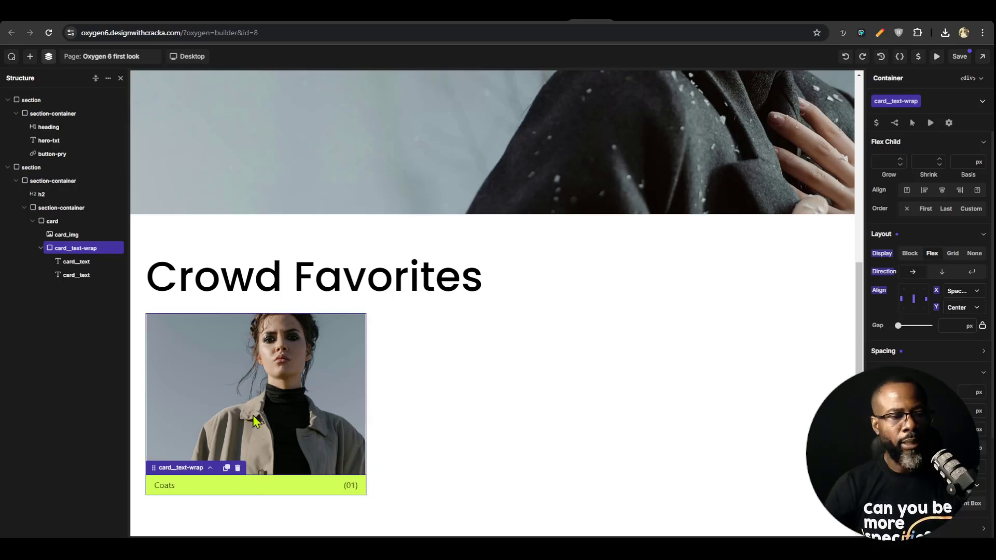
# Set the card class's minimum height to 400 px and save the page
pyautogui.click(73, 220)
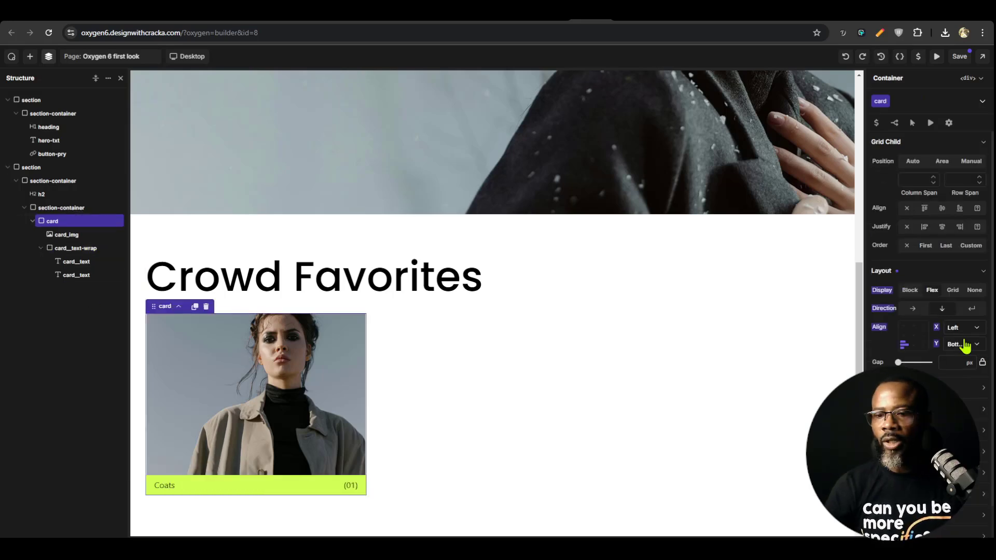
pyautogui.click(913, 409)
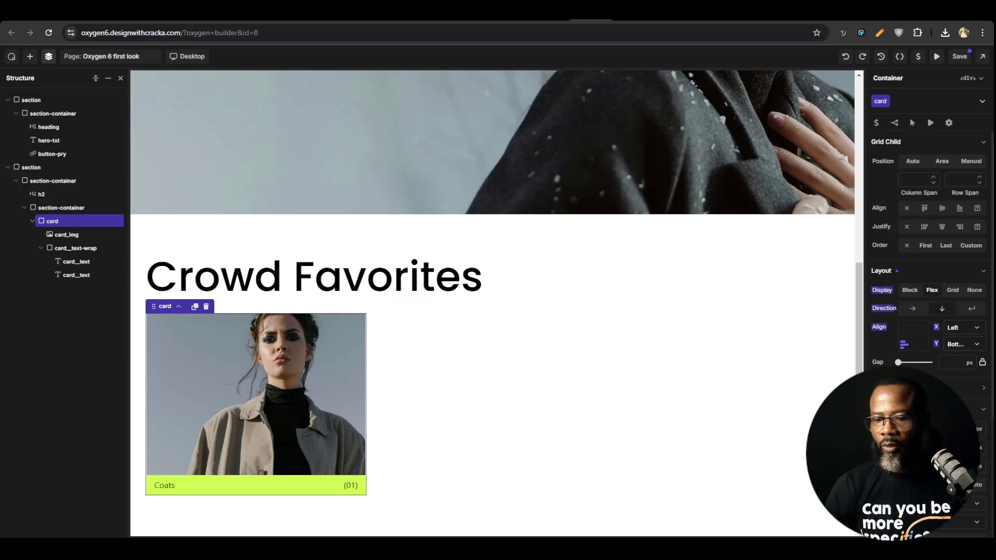
pyautogui.write('400')
pyautogui.hotkey('ctrl', 's')
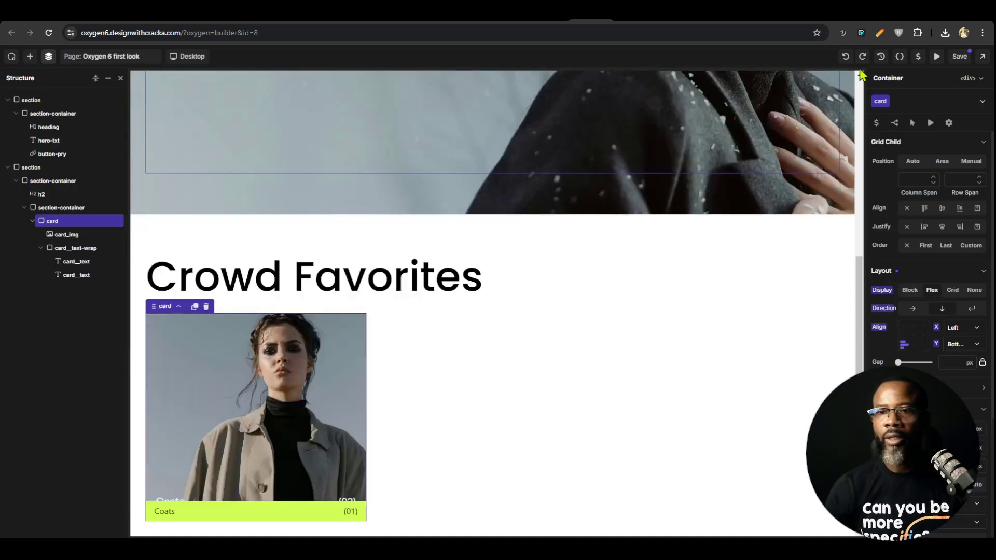
# Try duplicating the card twice inside the grid container, and delete both copies
pyautogui.click(32, 222)
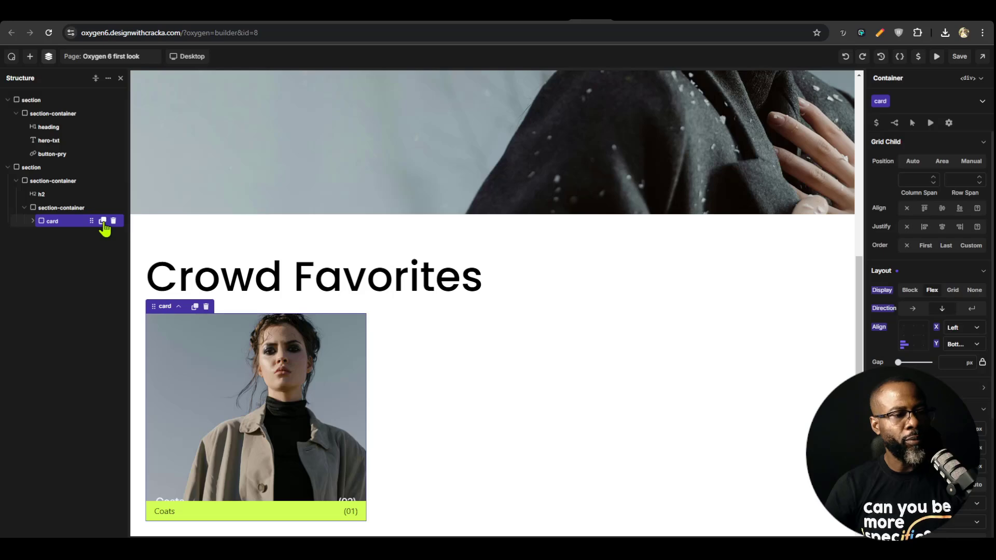
pyautogui.click(102, 221)
pyautogui.click(102, 221)
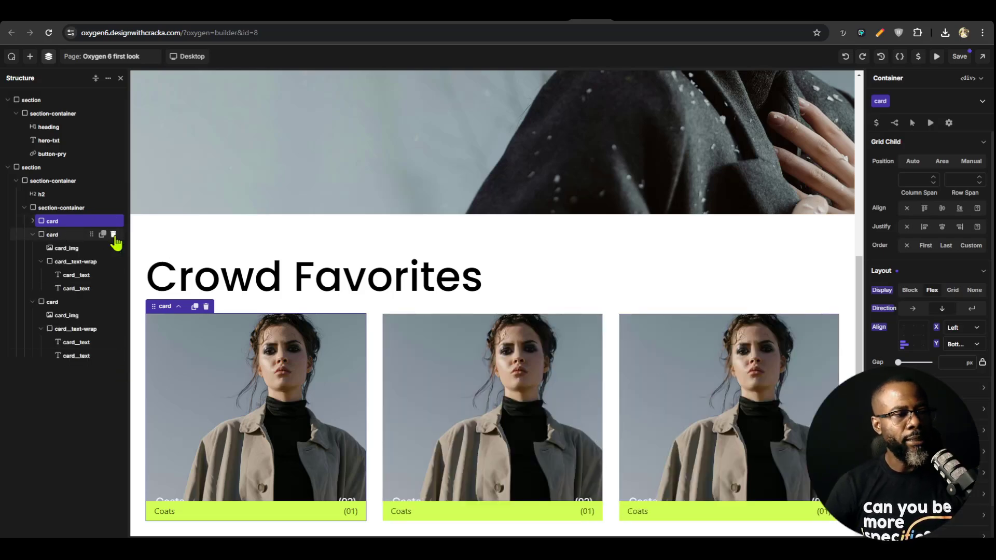
pyautogui.click(113, 234)
pyautogui.click(113, 235)
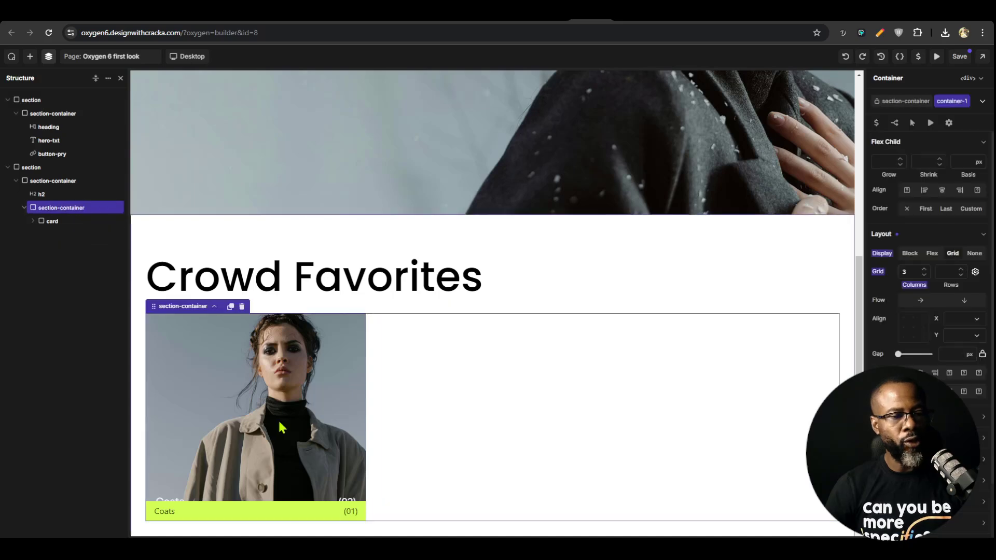
# Save the card container as a reusable component named card
pyautogui.rightClick(57, 222)
pyautogui.click(92, 285)
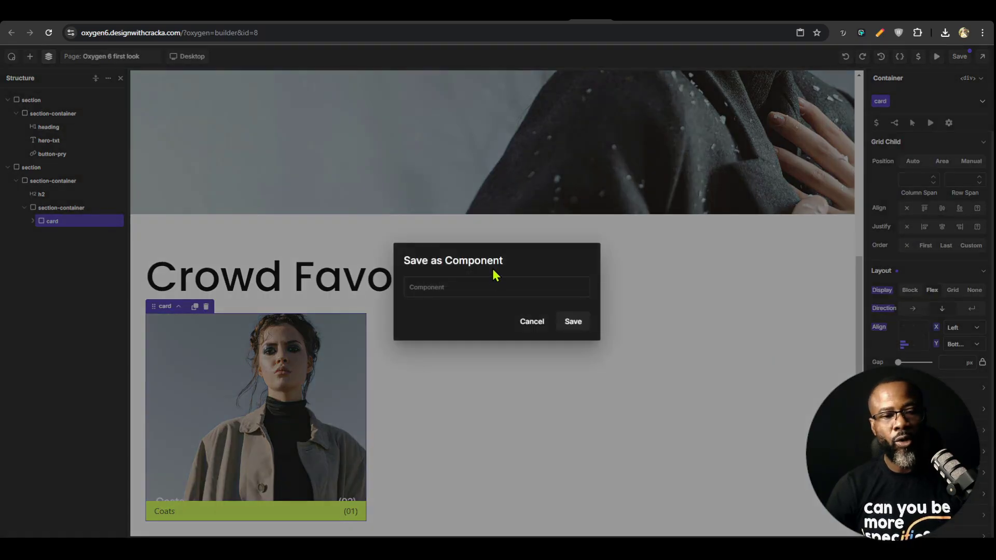
pyautogui.write('card')
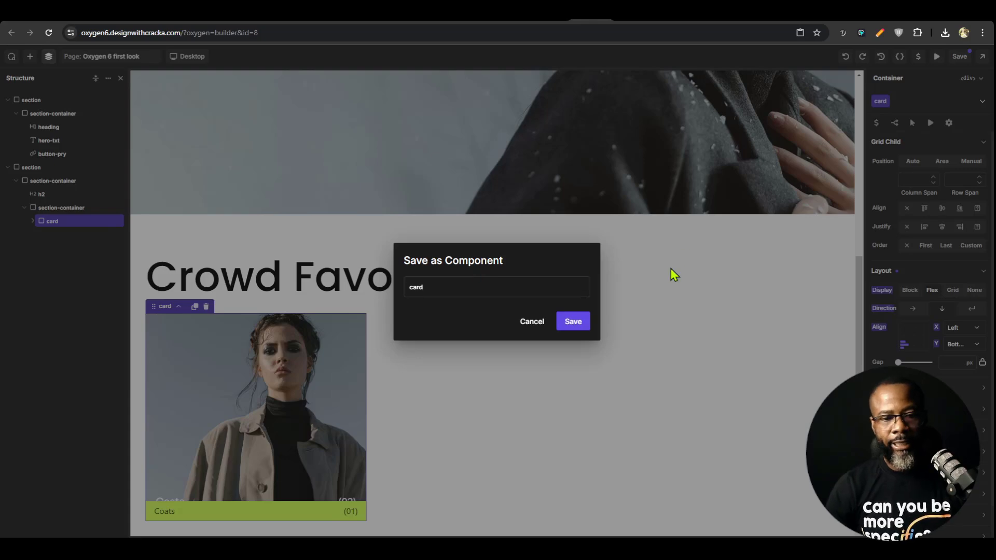
pyautogui.click(573, 321)
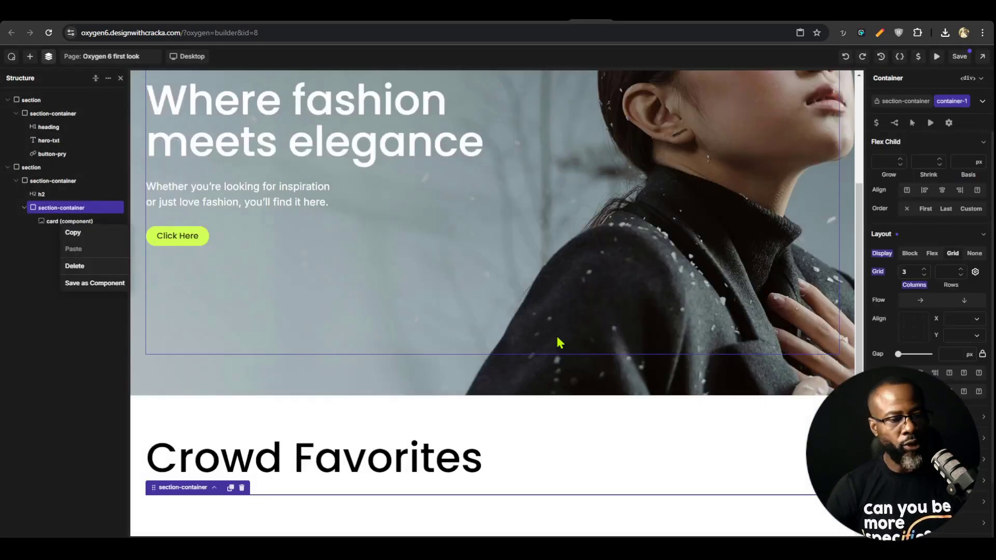
# Open the card component in the Crowd Favorites grid for editing
pyautogui.scroll(-4, 556, 344)
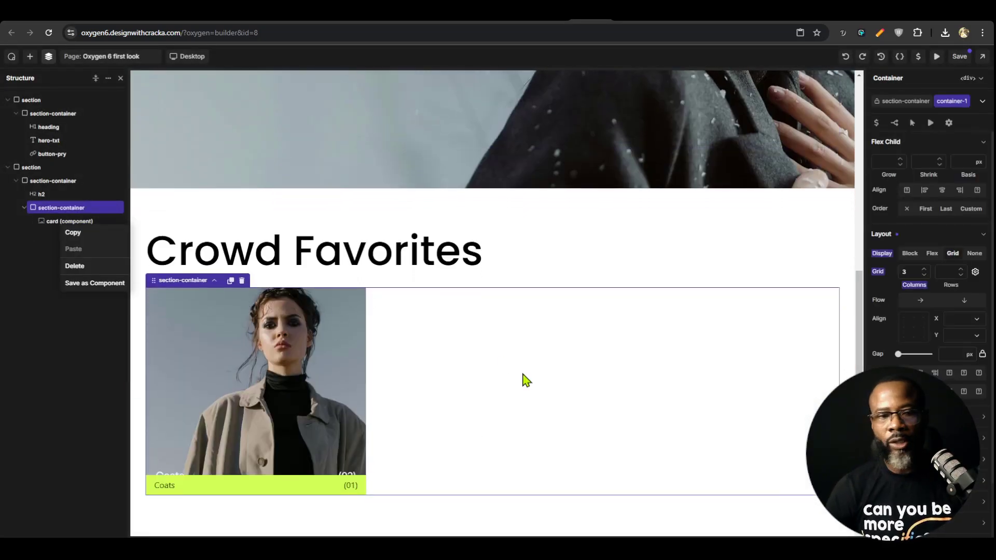
pyautogui.click(79, 219)
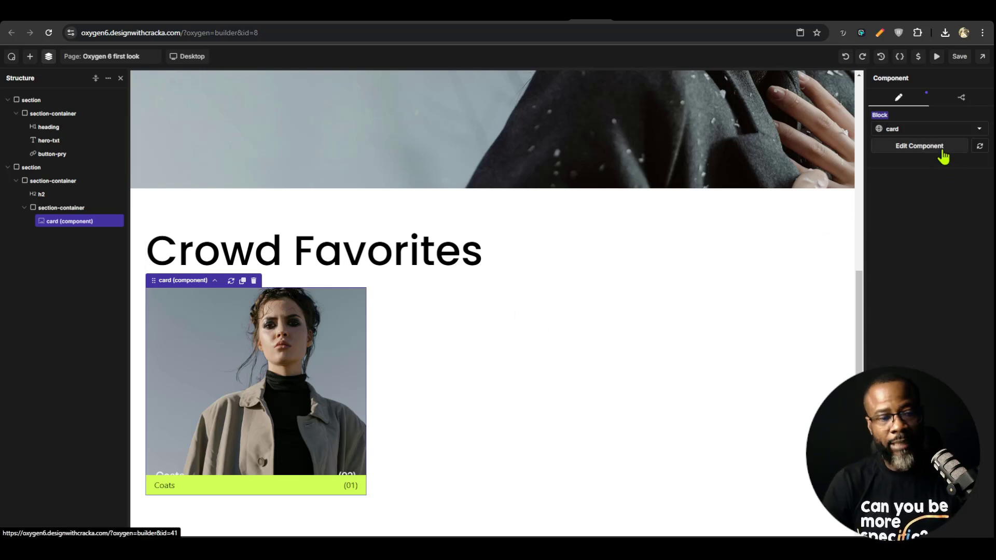
pyautogui.click(919, 152)
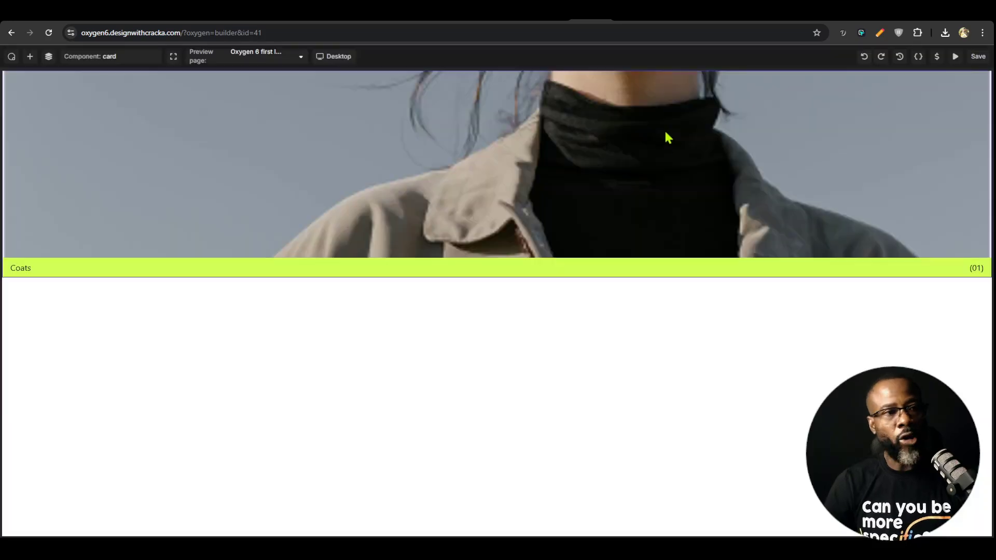
# Expose the card image's From and Media settings as component properties labelled "Image source" and "Image url"
pyautogui.click(670, 148)
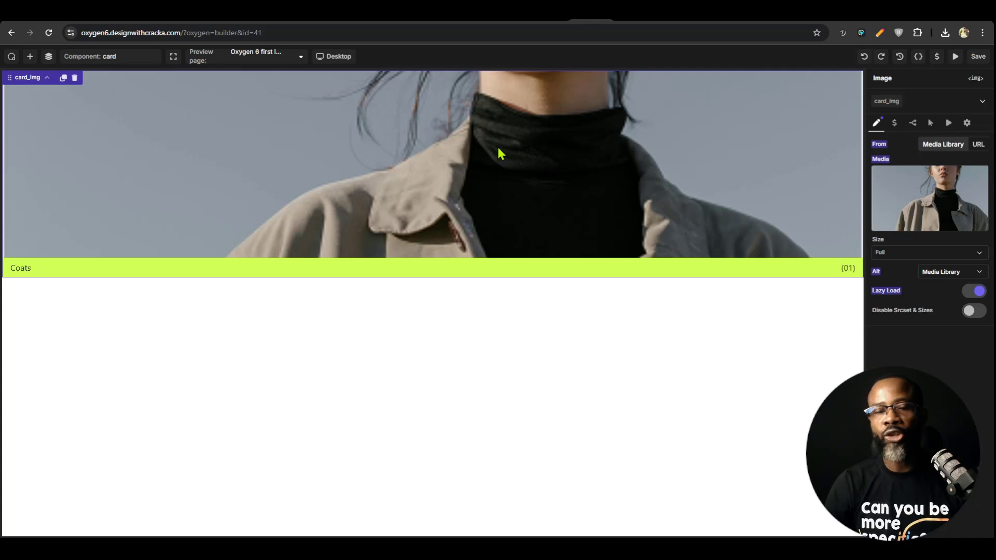
pyautogui.moveTo(905, 192)
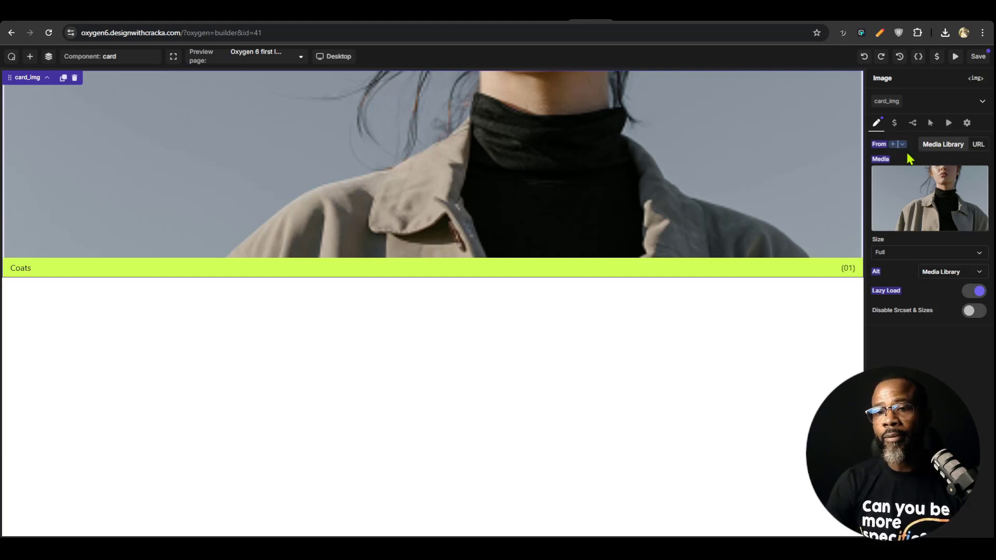
pyautogui.click(903, 145)
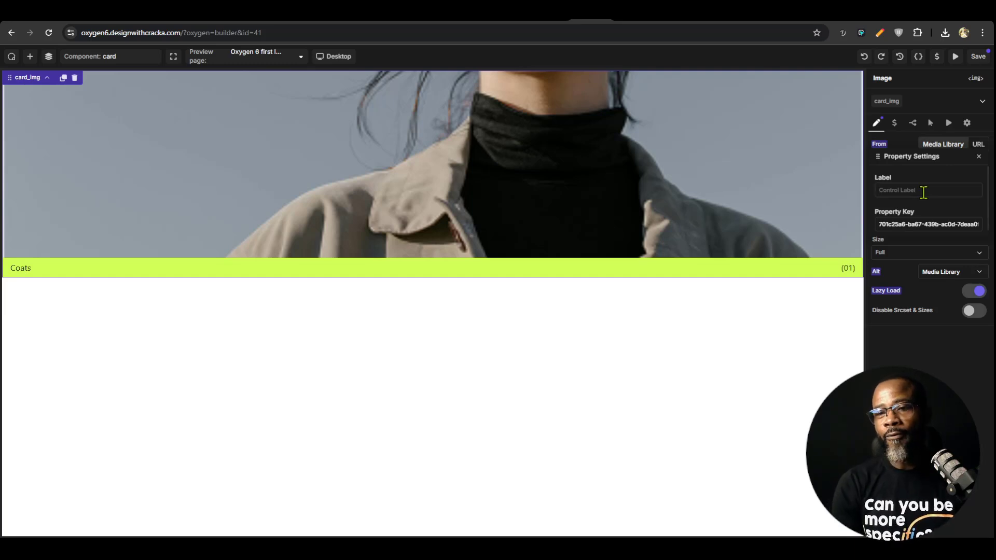
pyautogui.write('Image source')
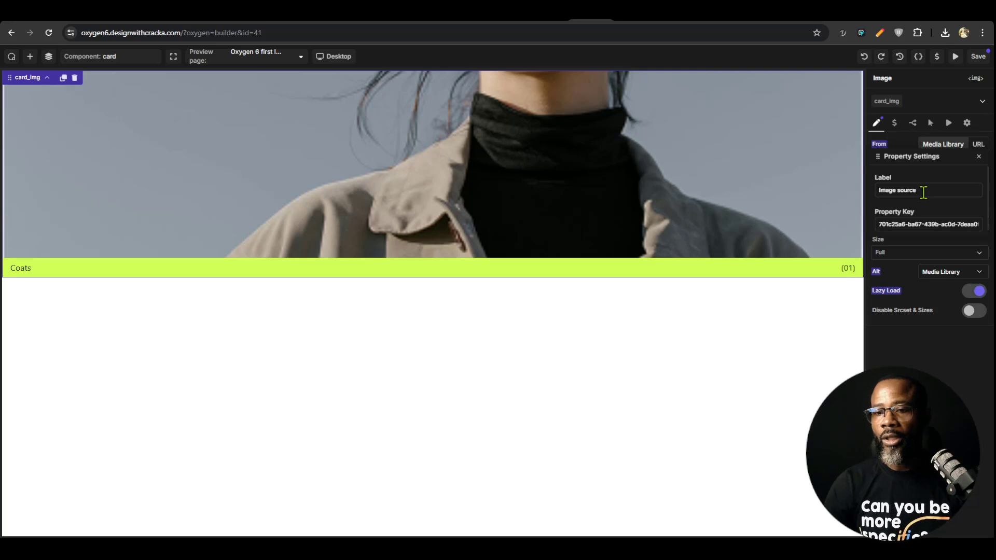
pyautogui.moveTo(905, 223); pyautogui.dragTo(961, 225)
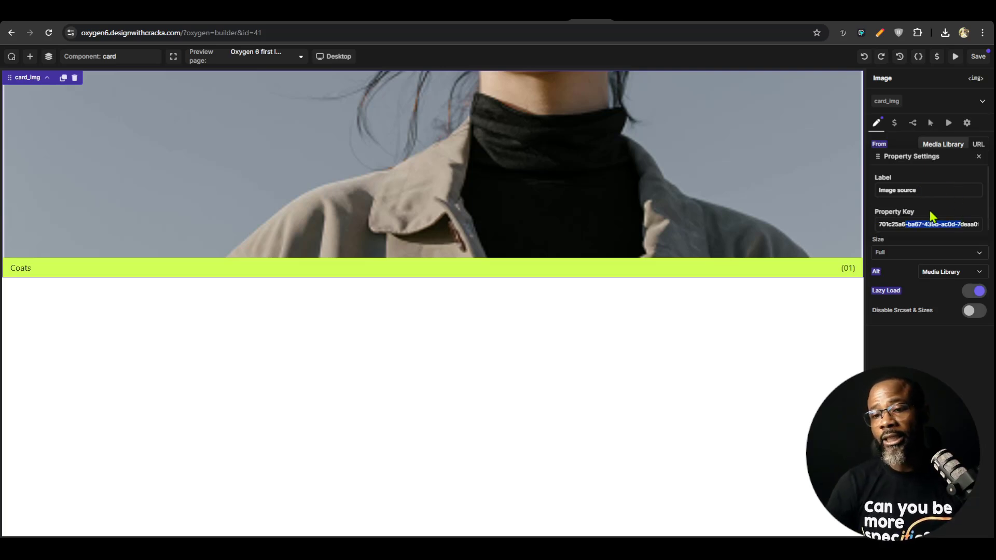
pyautogui.click(979, 156)
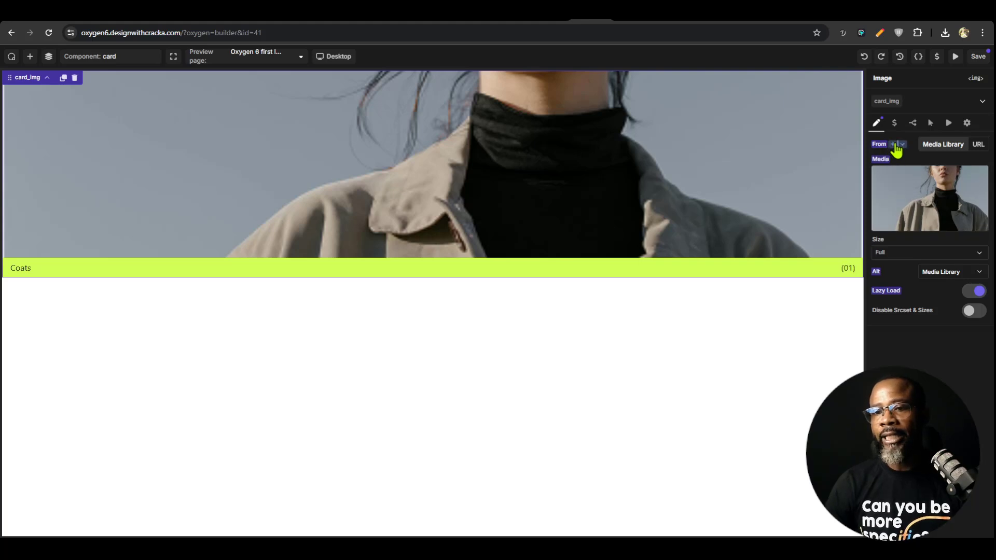
pyautogui.click(903, 145)
pyautogui.click(979, 156)
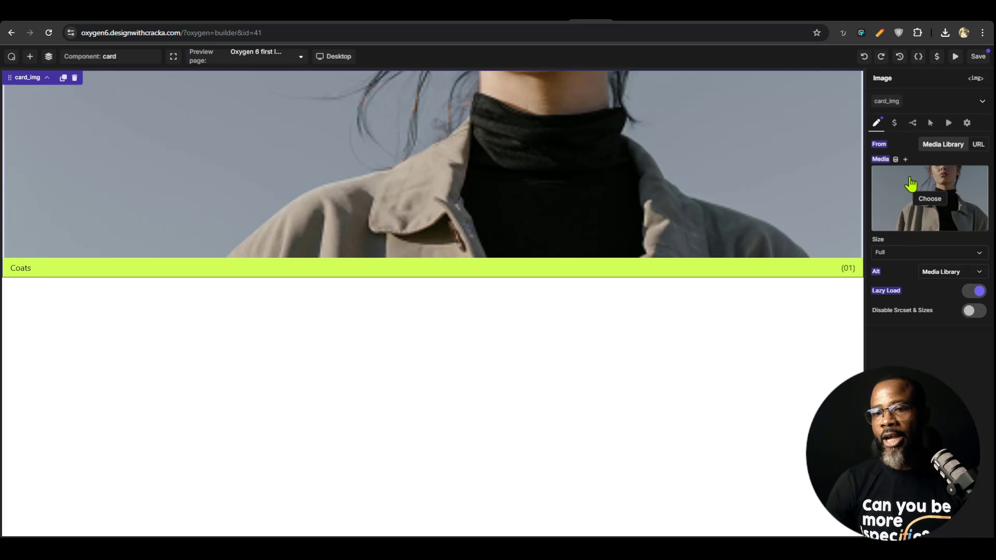
pyautogui.click(906, 161)
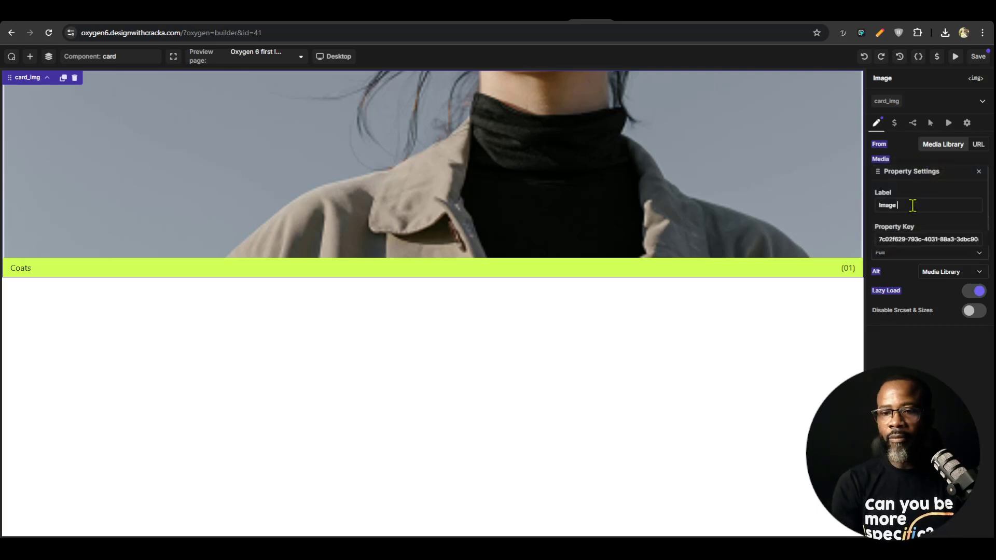
pyautogui.click(978, 171)
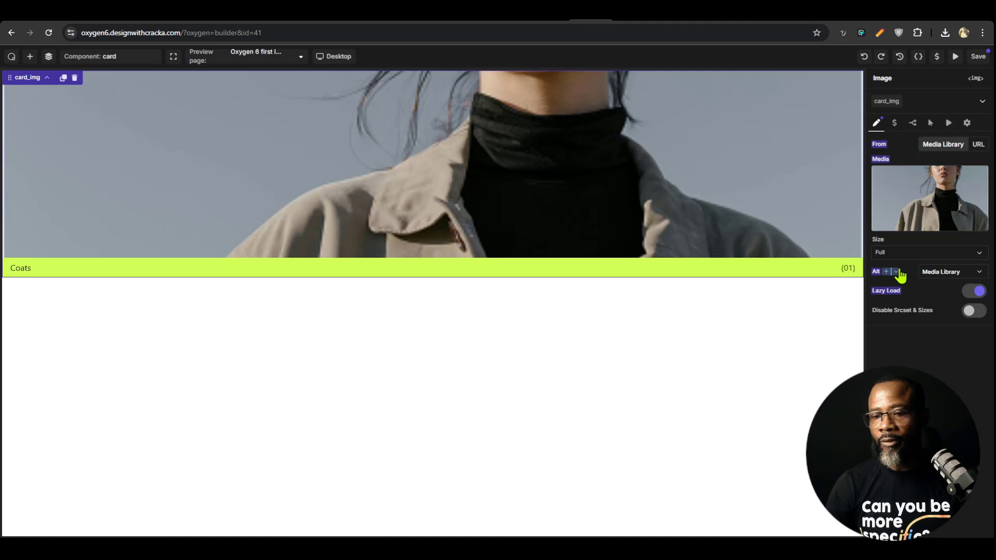
# Expose the card image's Alt and Lazy Load settings as component properties labelled "Alt" and "Lazy load"
pyautogui.click(895, 271)
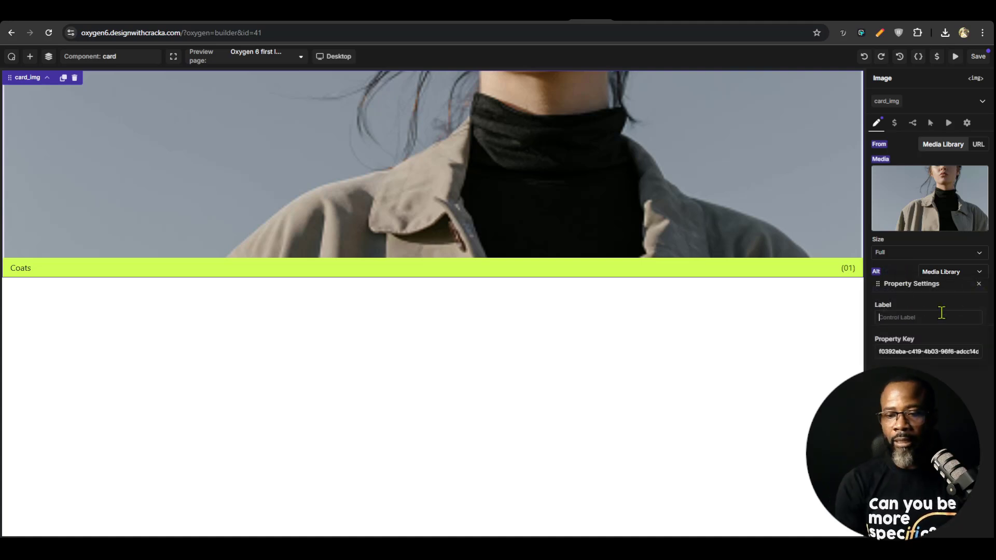
pyautogui.write('alt')
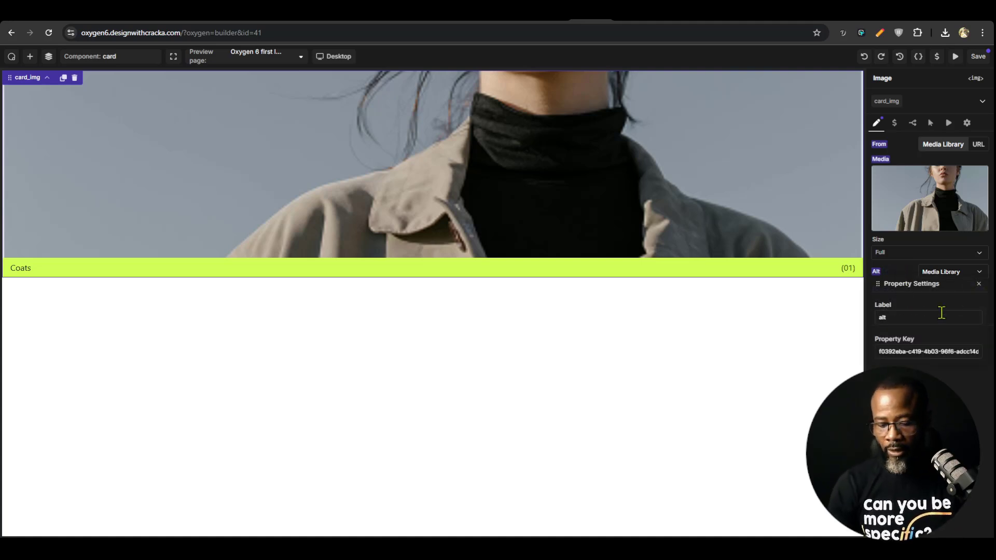
pyautogui.press('BackSpace')
pyautogui.press('BackSpace')
pyautogui.press('BackSpace')
pyautogui.write('A')
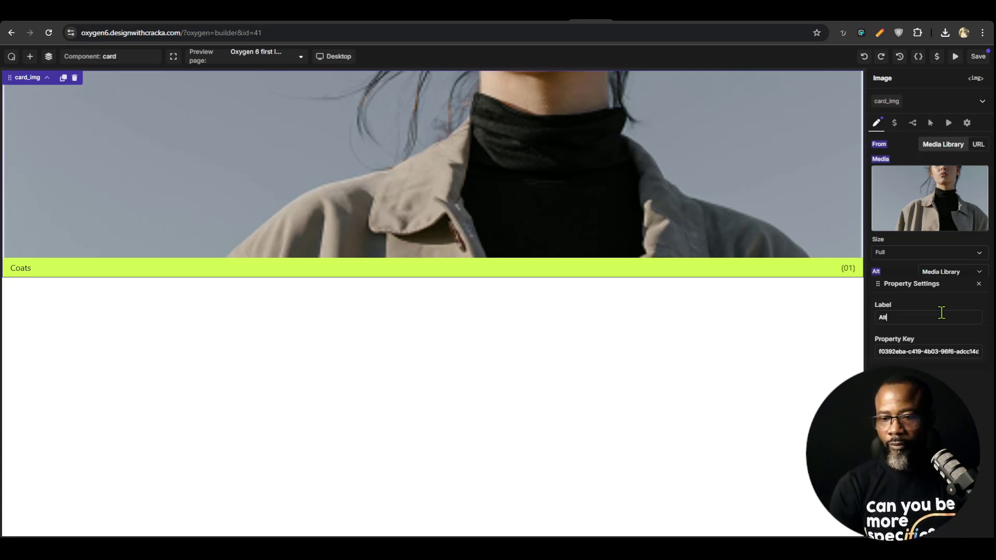
pyautogui.click(979, 284)
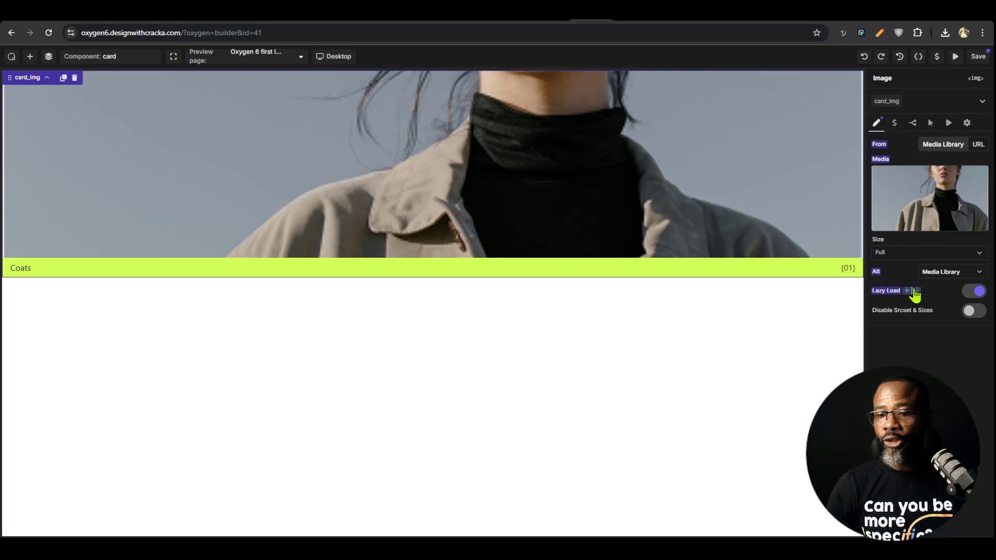
pyautogui.click(915, 291)
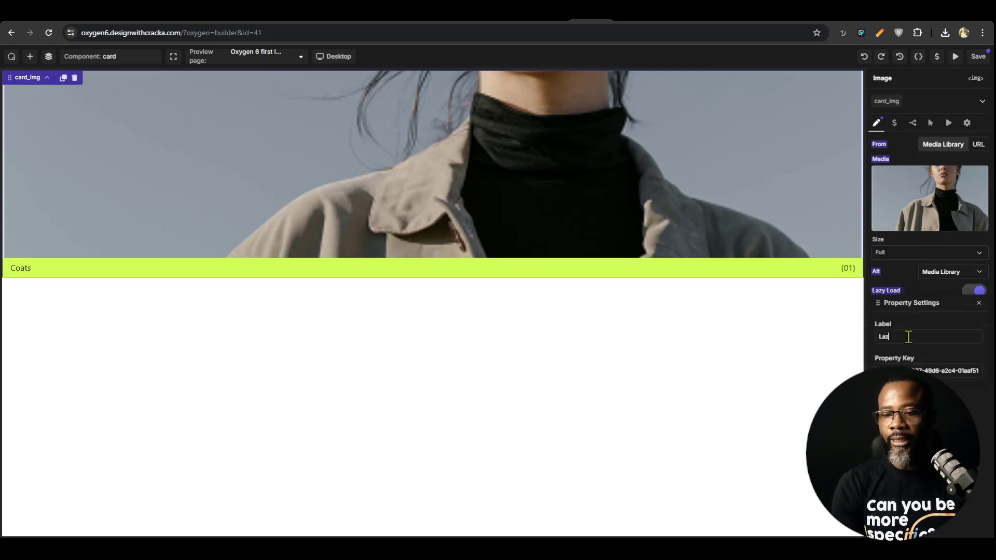
pyautogui.click(979, 303)
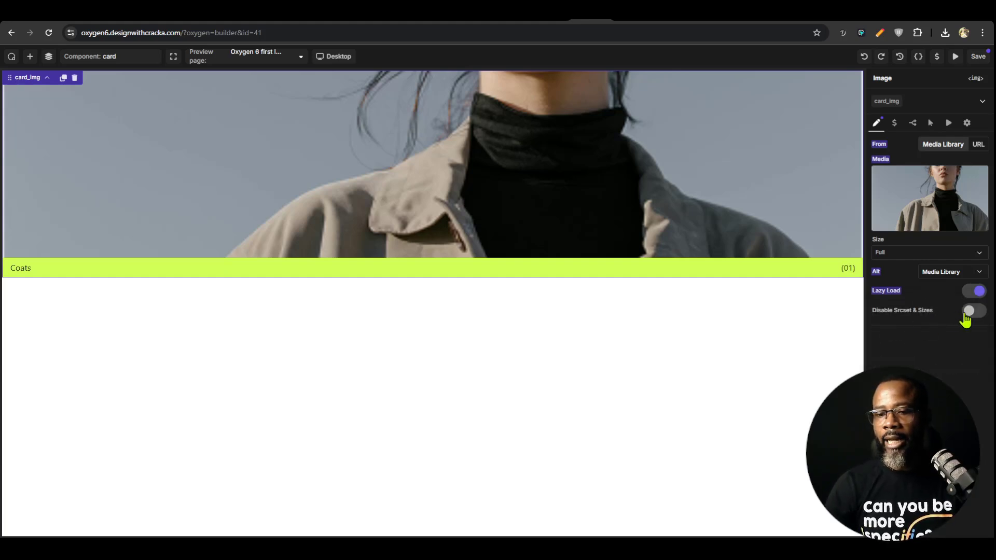
# Expose the Coats text as a property labelled "Text content" and the (01) text as "text unit content"
pyautogui.click(23, 270)
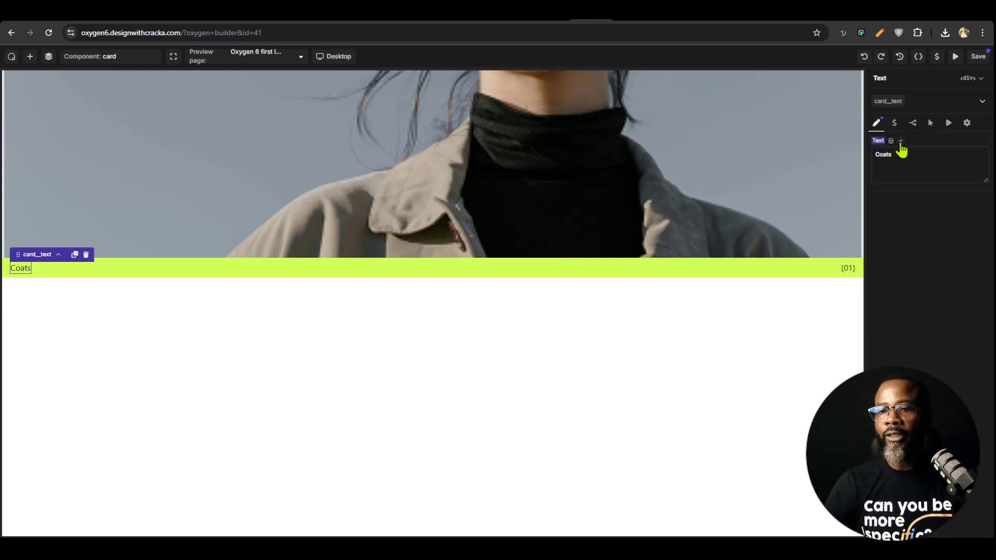
pyautogui.click(909, 140)
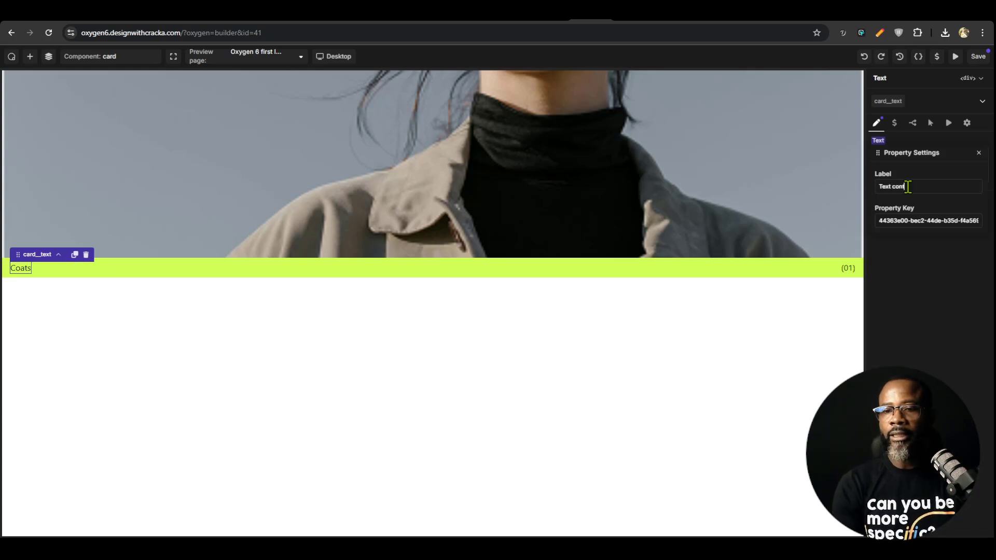
pyautogui.click(979, 154)
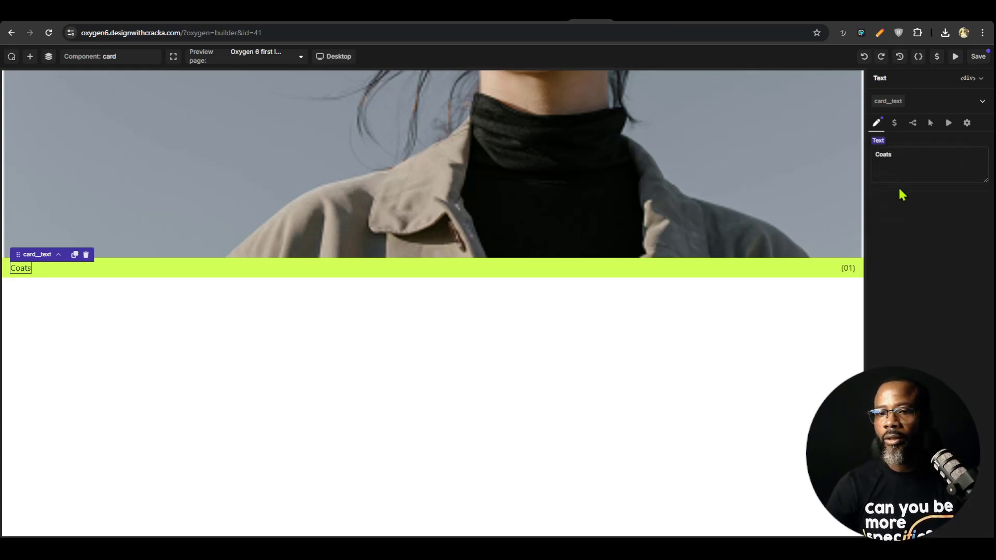
pyautogui.click(849, 268)
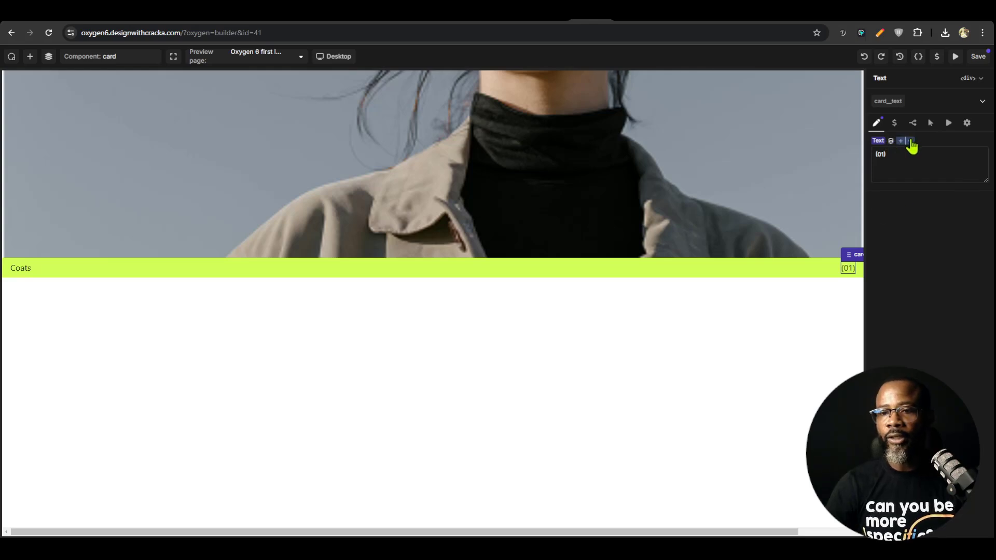
pyautogui.click(909, 141)
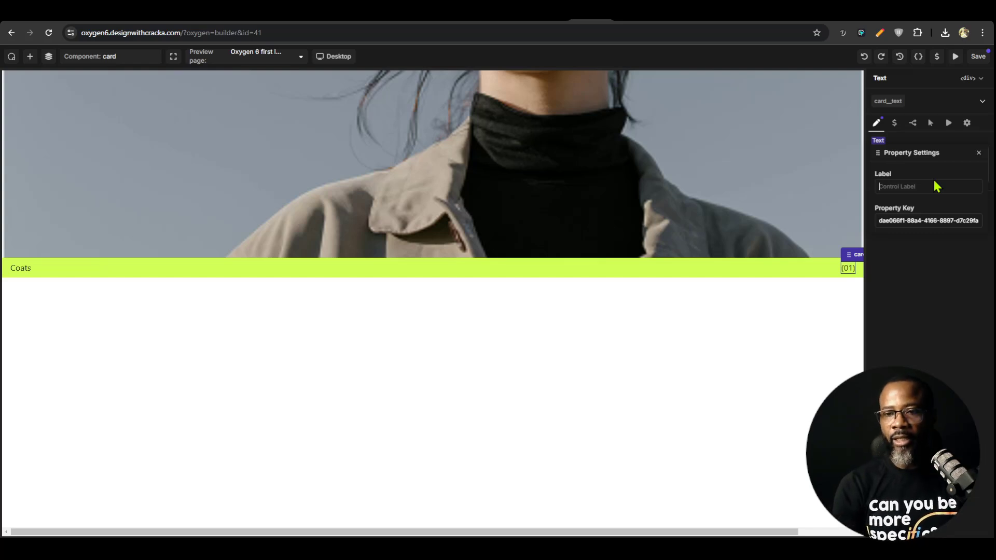
pyautogui.write('text unit content')
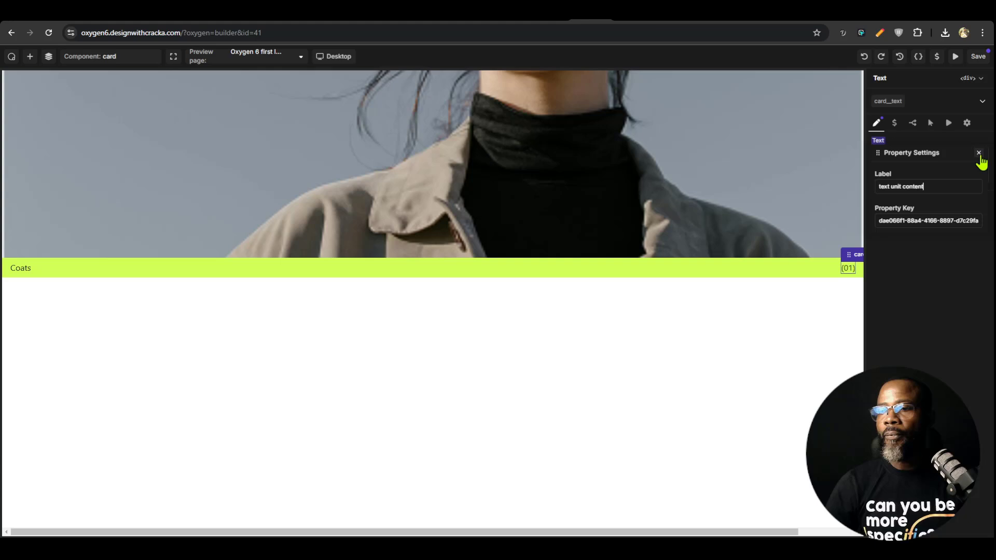
pyautogui.click(979, 152)
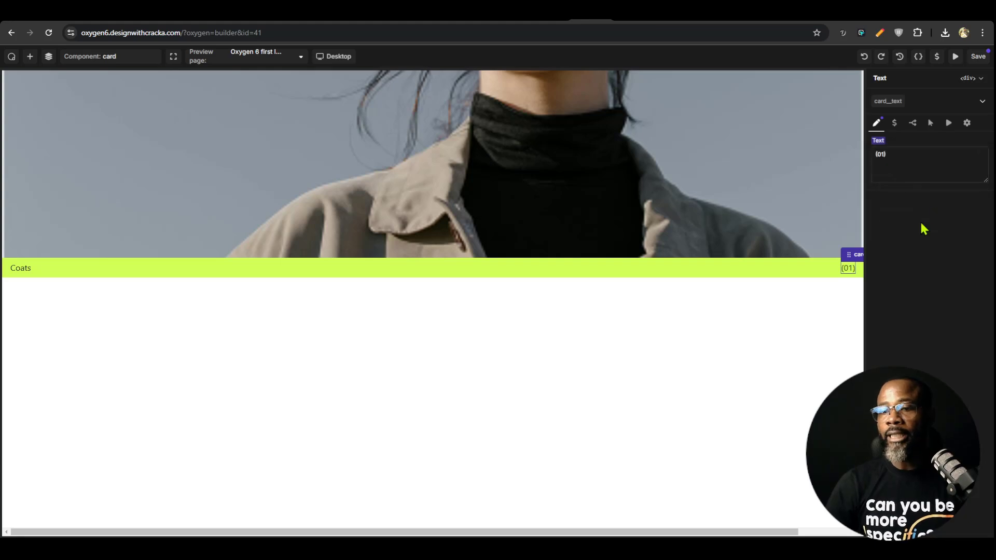
# Save the card component and return to the Oxygen 6 first look page
pyautogui.click(978, 56)
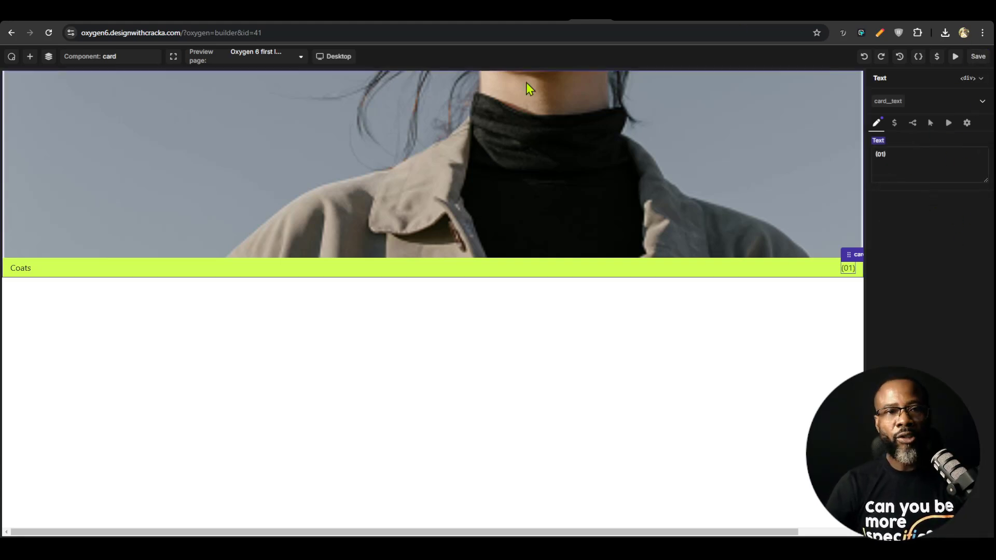
pyautogui.click(121, 66)
pyautogui.click(109, 137)
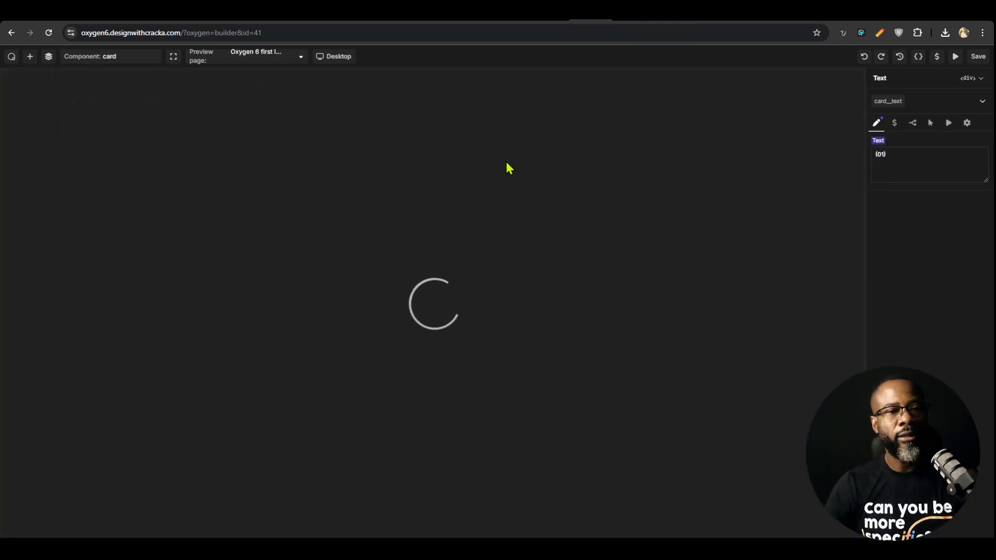
pyautogui.scroll(-7, 305, 352)
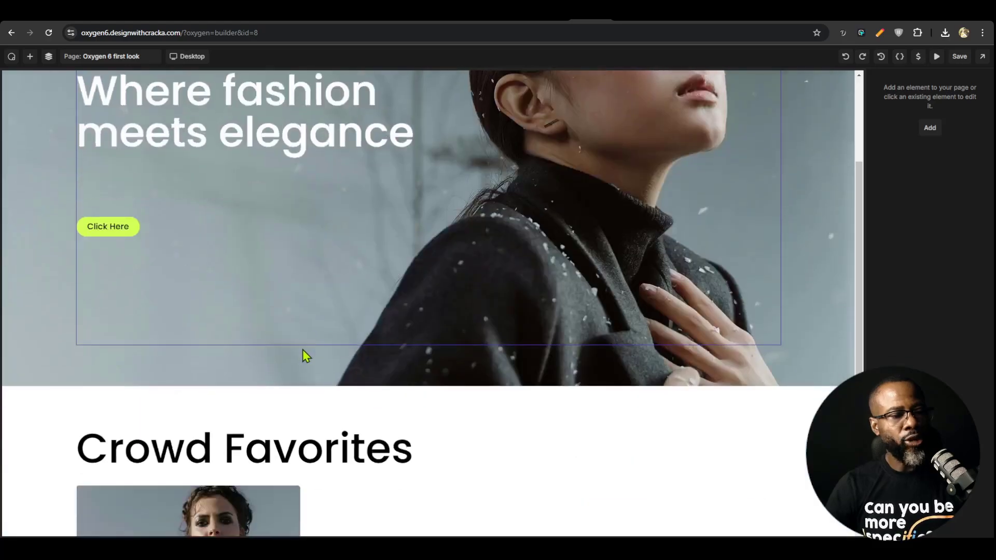
# Duplicate the card component twice so three cards fill the Crowd Favorites row
pyautogui.click(253, 372)
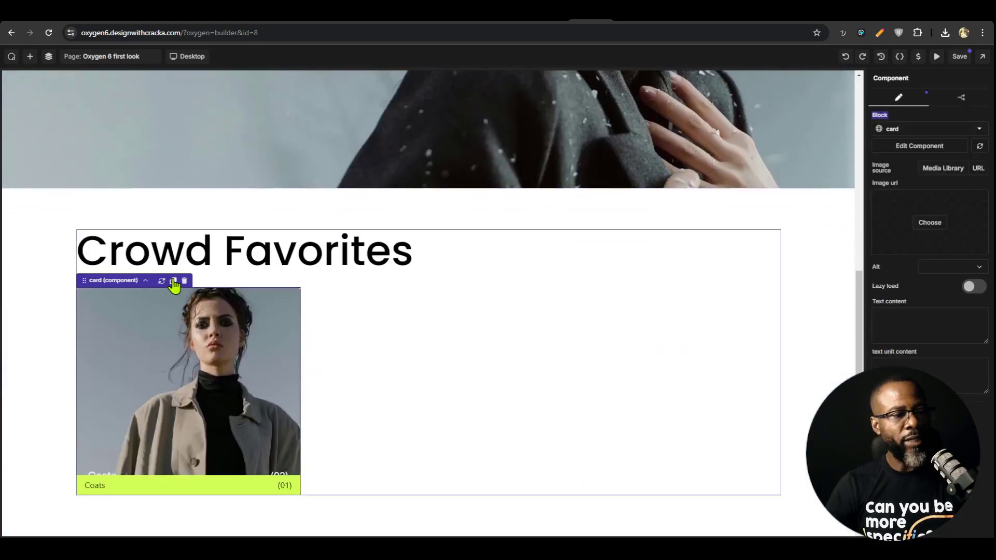
pyautogui.scroll(4, 184, 297)
pyautogui.scroll(-4, 185, 298)
pyautogui.click(99, 281)
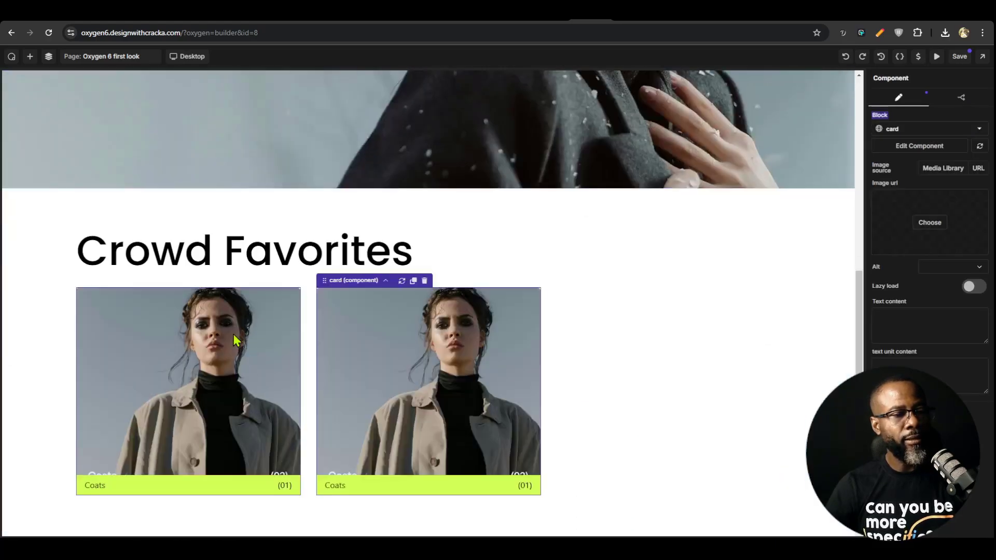
pyautogui.click(413, 282)
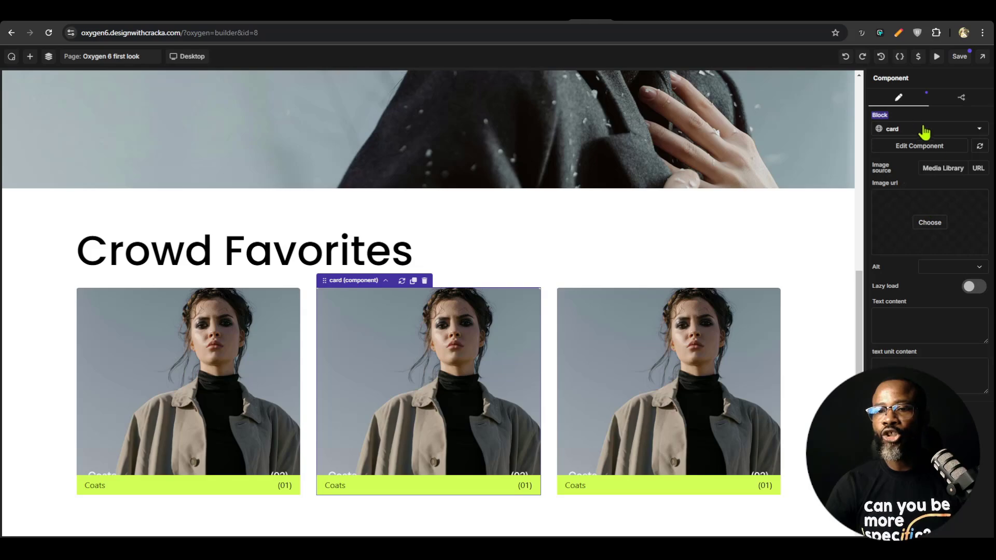
# Set the middle card's Image url to the media library photo of the man in sunglasses
pyautogui.click(929, 223)
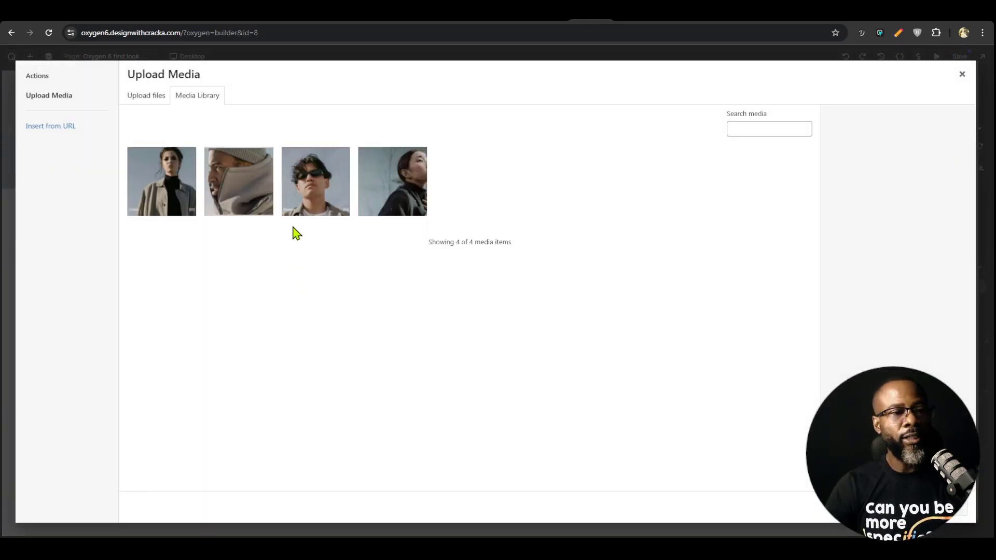
pyautogui.click(319, 189)
pyautogui.click(958, 510)
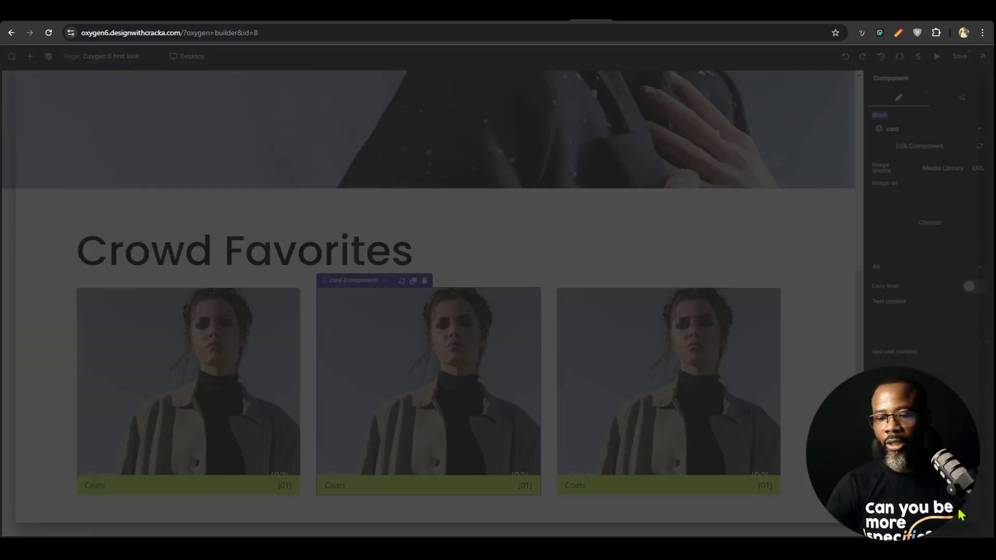
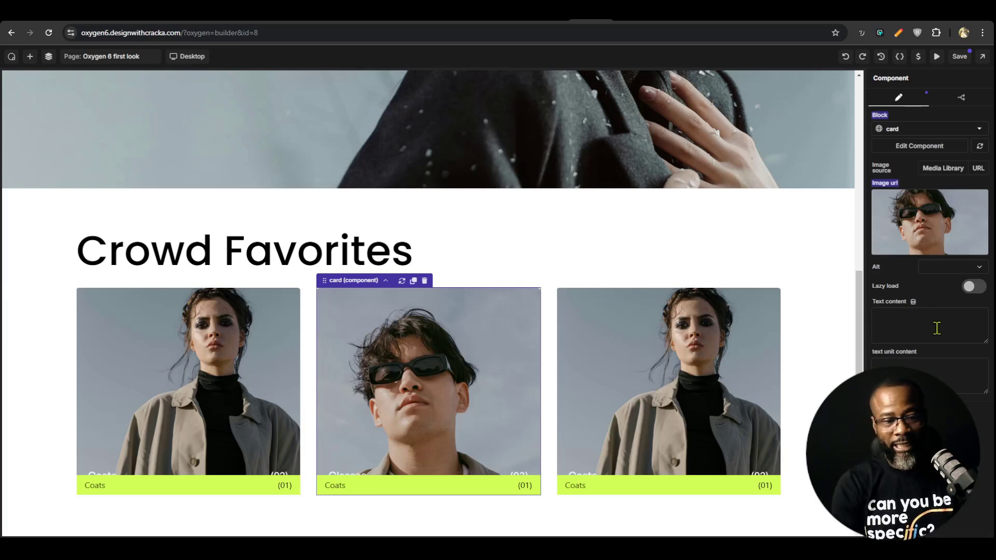
# Fill the second card's text content with "Glasses" and its text unit content with "(02)"
pyautogui.write('Glasses')
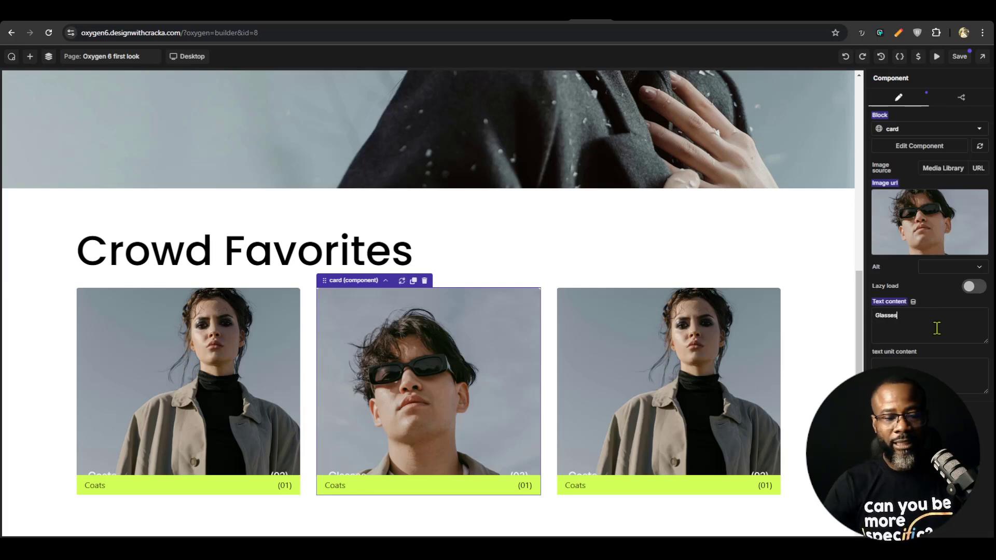
pyautogui.click(939, 377)
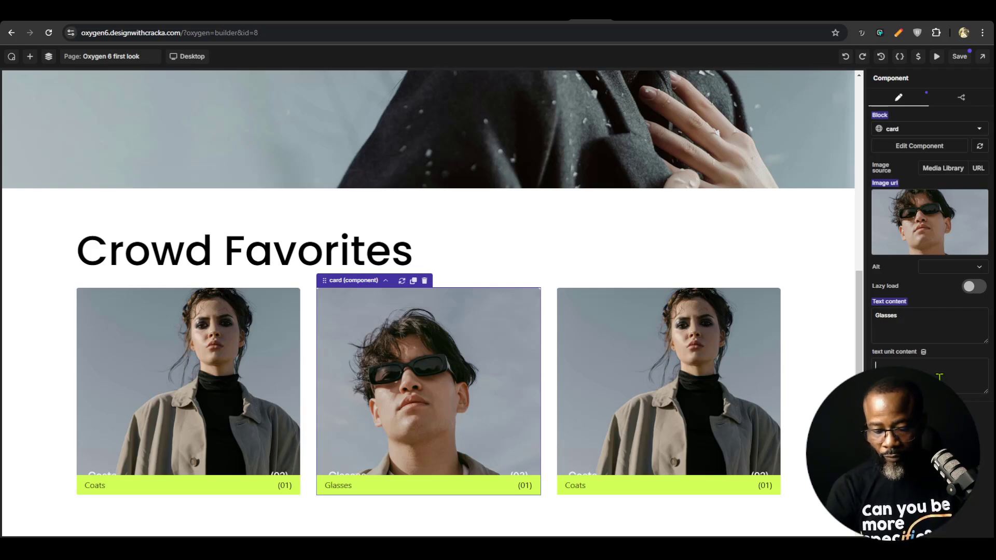
pyautogui.write('(02')
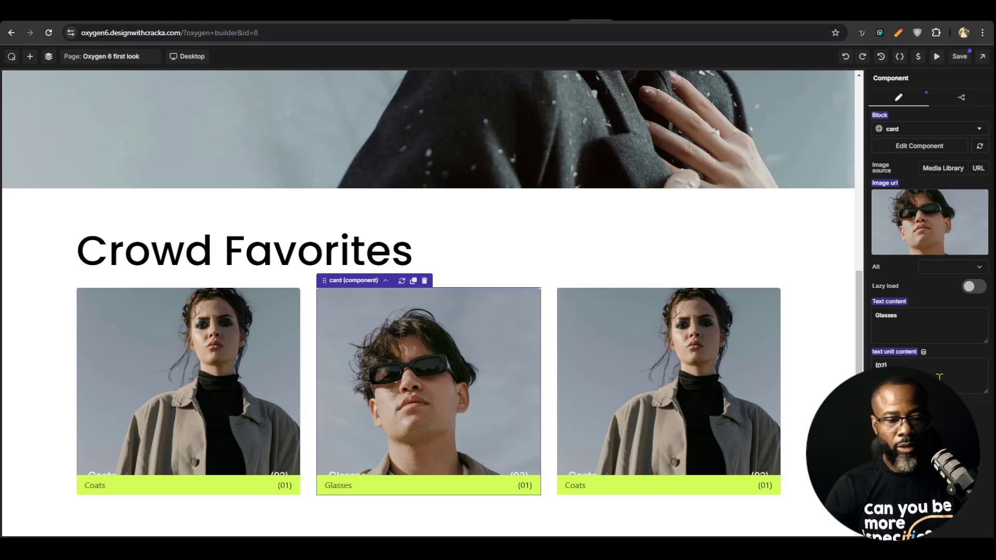
# Give the third card the large-img picture from the media library and the texts "Hood" and "(03)"
pyautogui.click(662, 407)
pyautogui.click(937, 228)
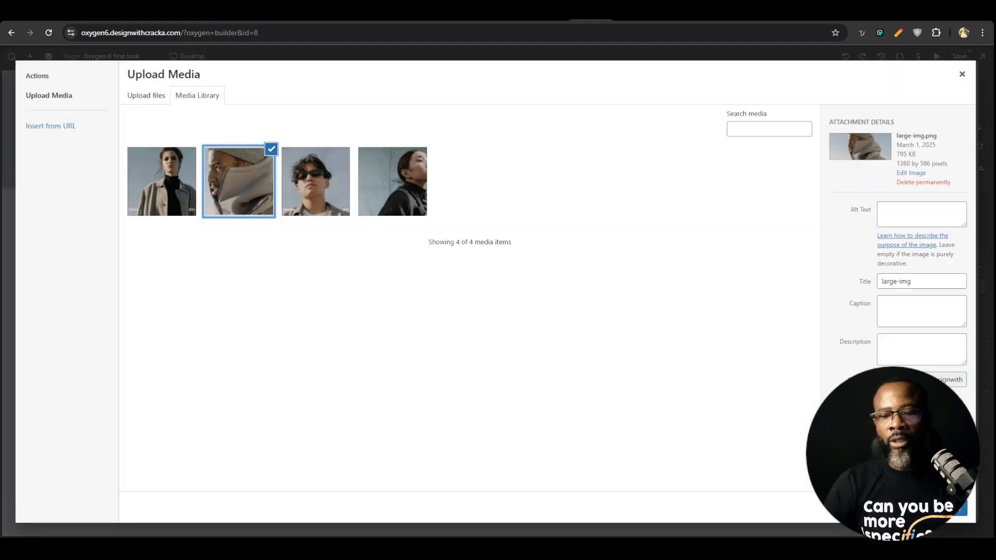
pyautogui.click(958, 509)
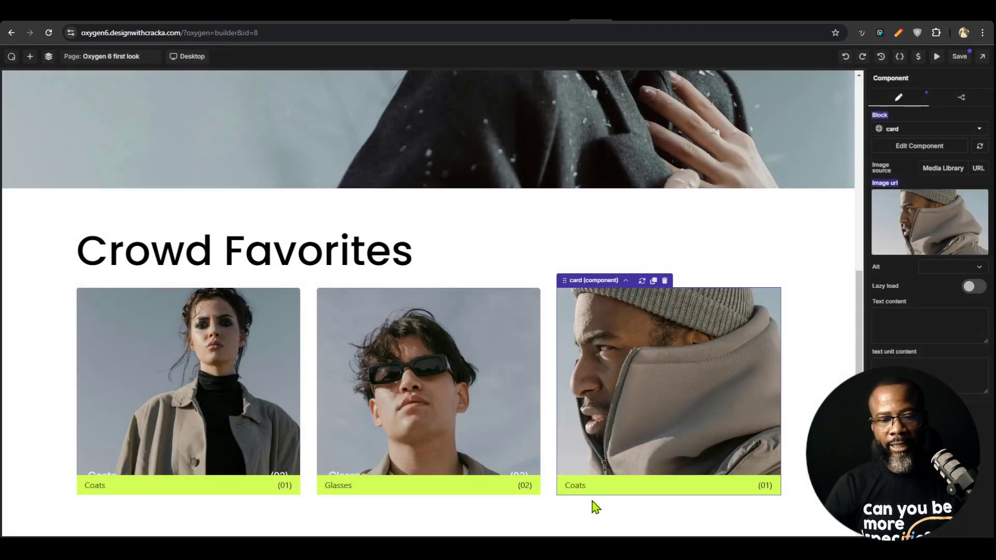
pyautogui.click(926, 330)
pyautogui.write('Hood')
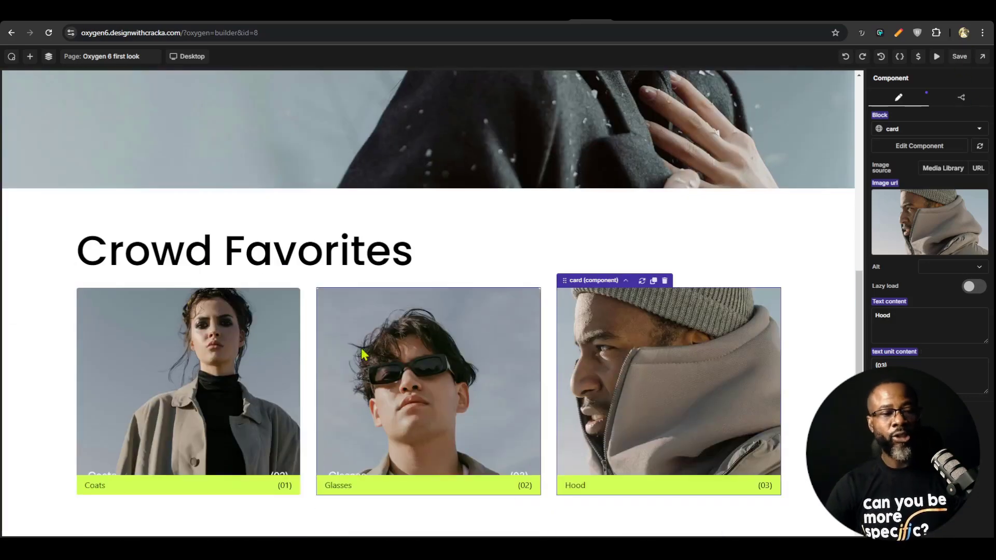
# Open the card component for editing from the first card, keeping the page open if asked about unsaved changes
pyautogui.click(255, 396)
pyautogui.click(410, 416)
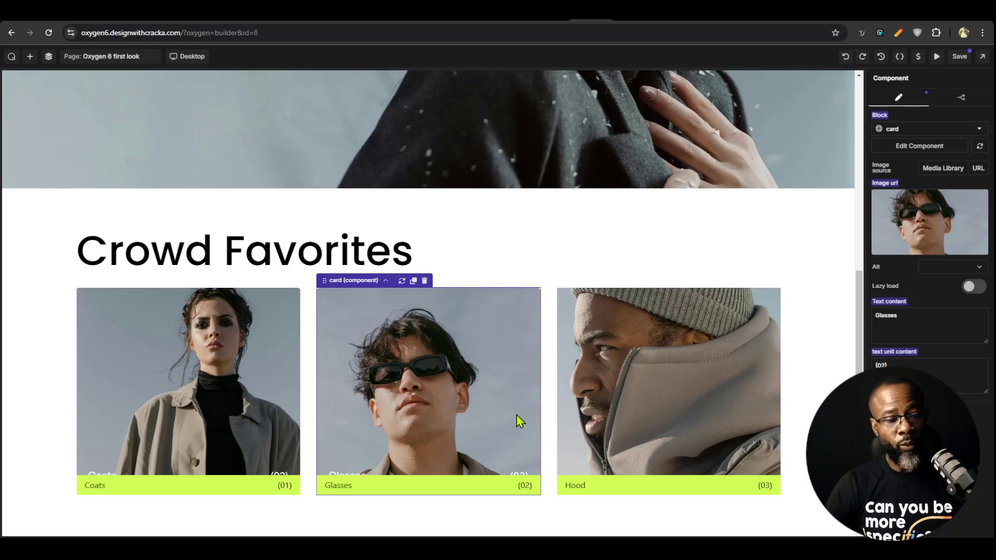
pyautogui.click(240, 391)
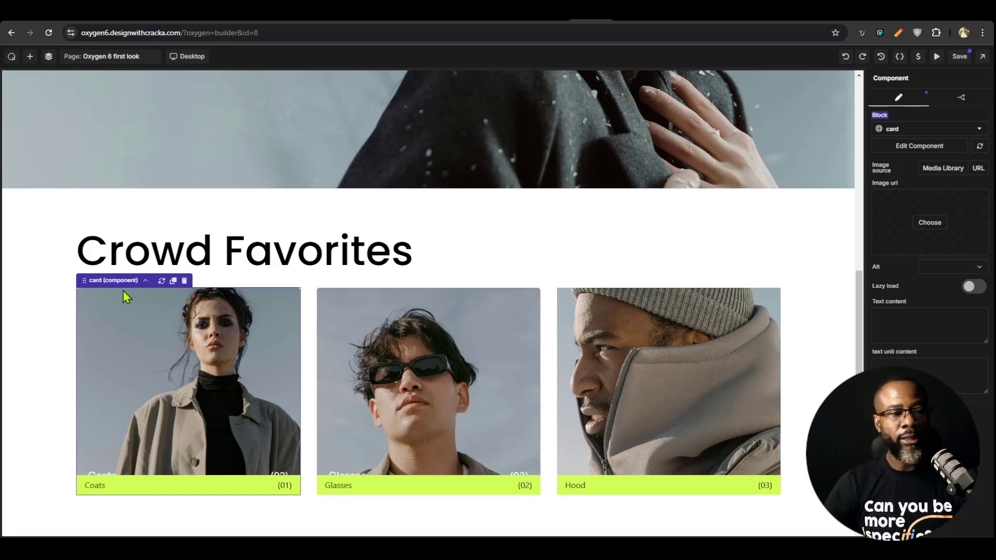
pyautogui.click(927, 146)
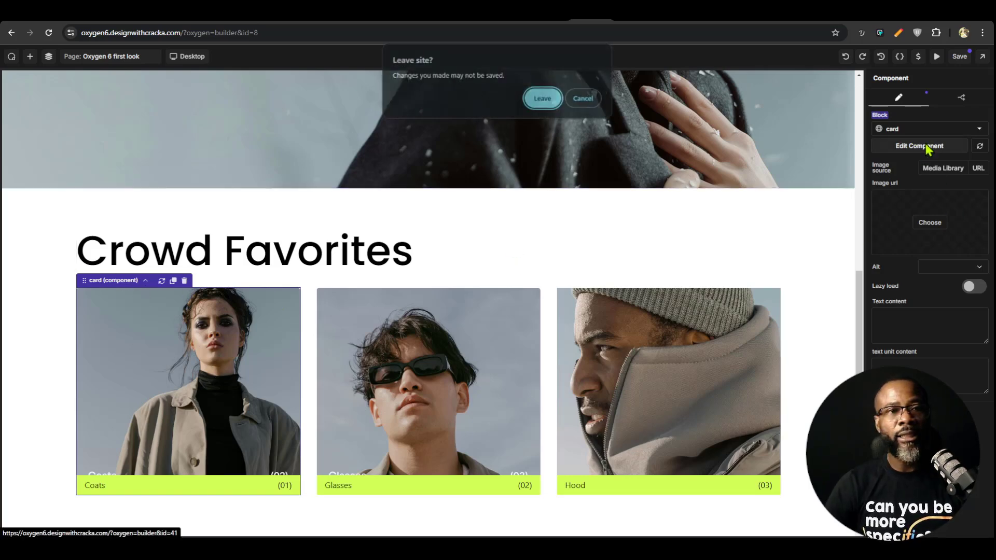
pyautogui.click(597, 102)
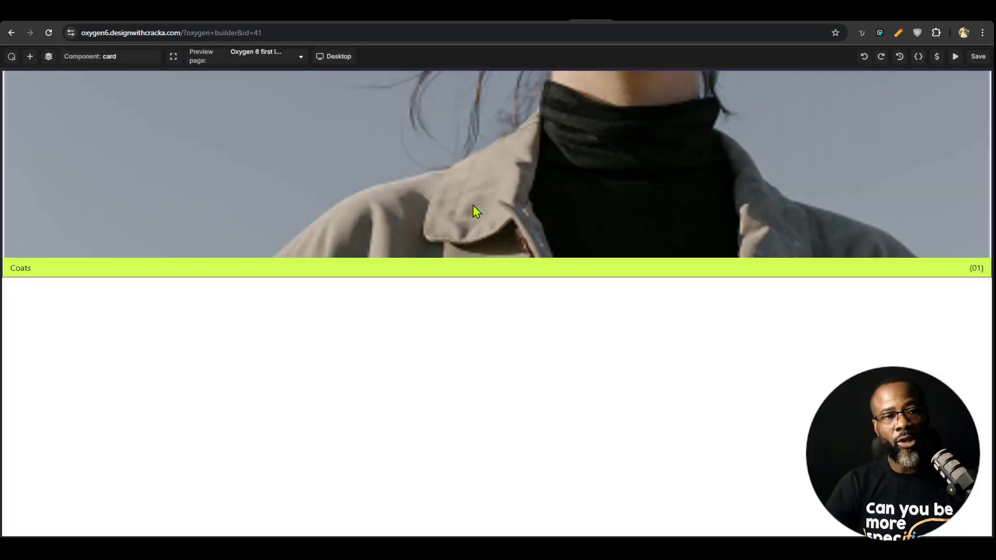
# Add a text link inside the component's card container and assign it the button-pry class
pyautogui.click(474, 215)
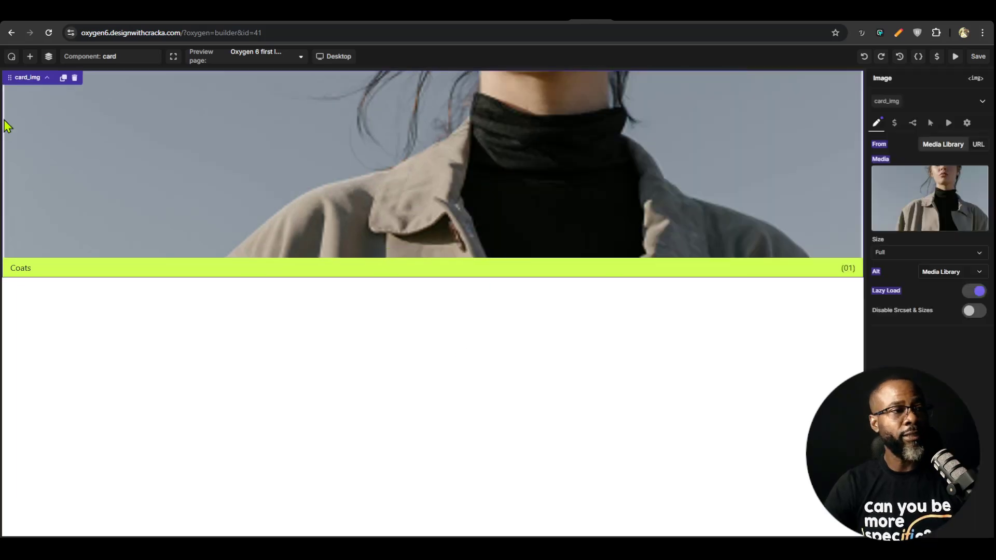
pyautogui.click(47, 57)
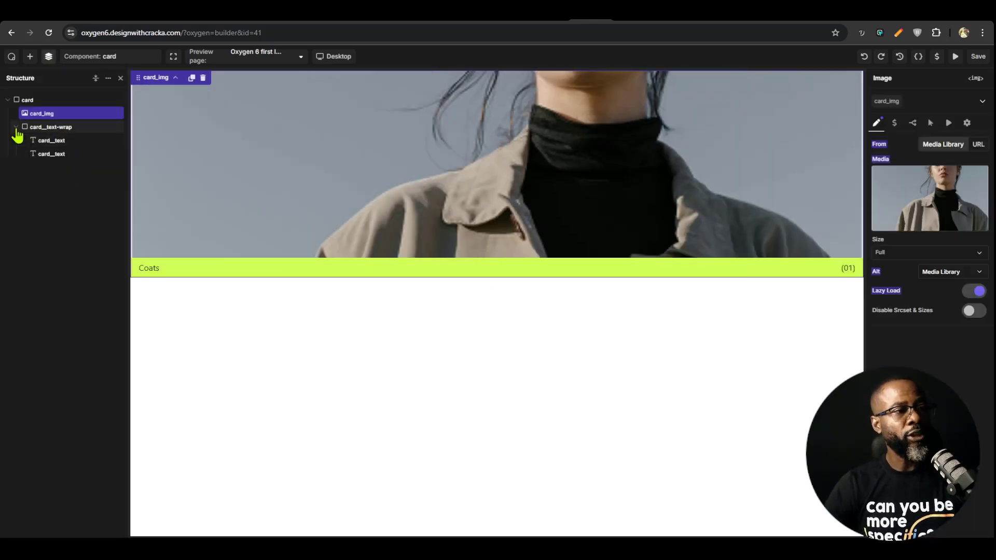
pyautogui.click(16, 129)
pyautogui.click(44, 113)
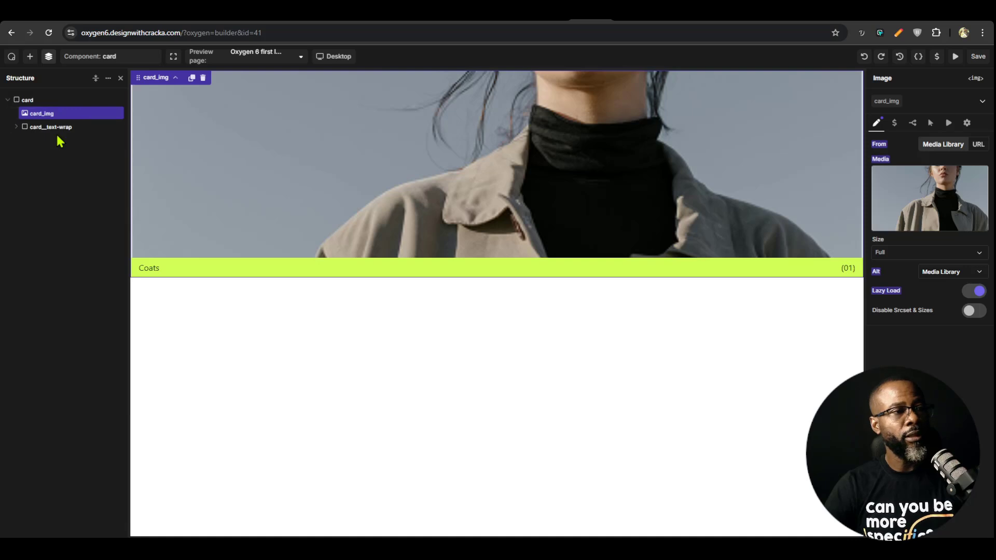
pyautogui.click(27, 100)
pyautogui.click(30, 56)
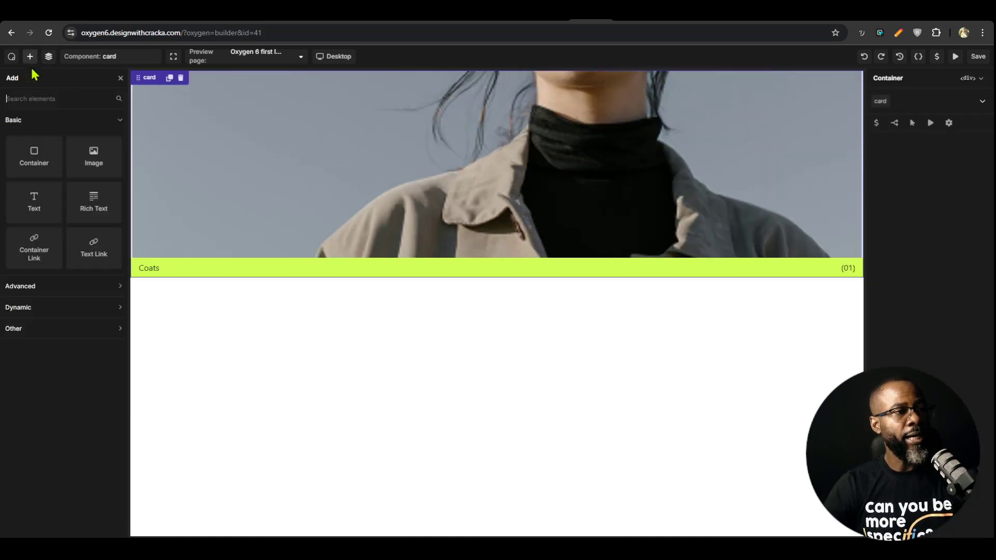
pyautogui.click(94, 252)
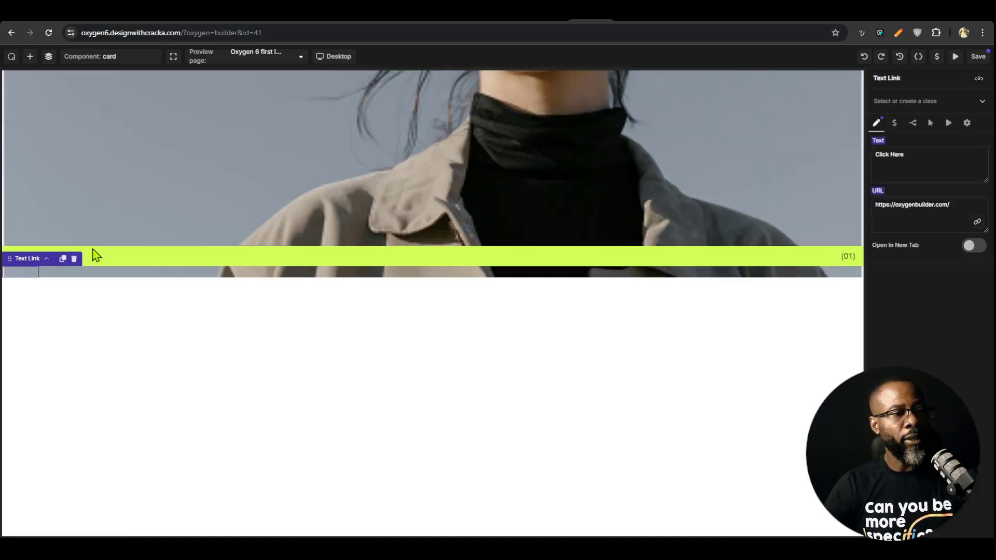
pyautogui.click(916, 99)
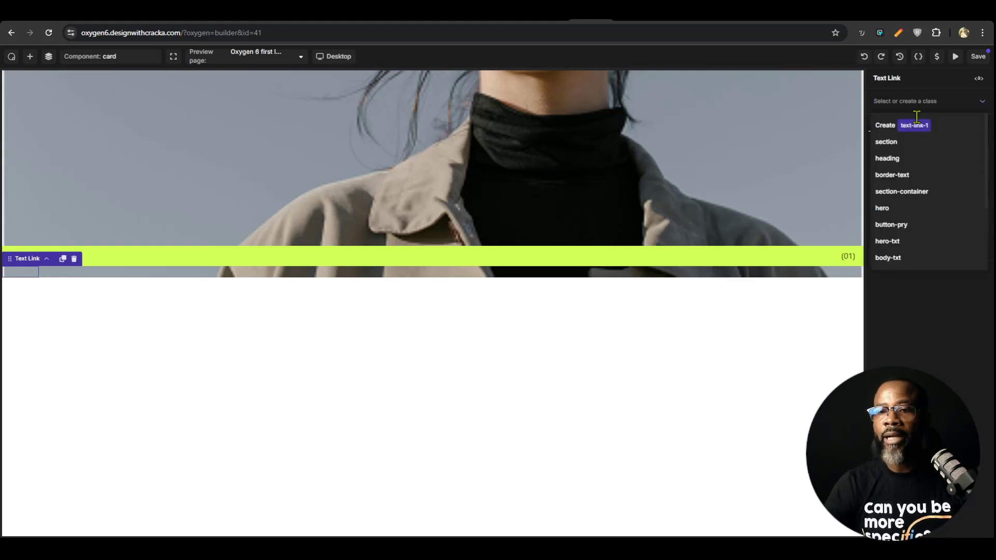
pyautogui.click(907, 226)
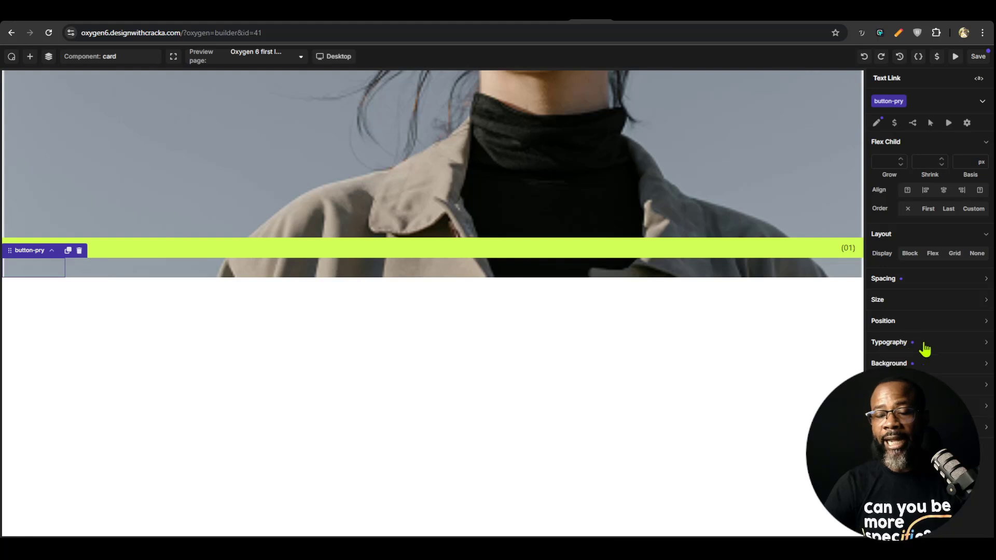
# Set the button-pry link's position to Relative and move it above card_img in the card's structure
pyautogui.click(923, 323)
pyautogui.click(919, 341)
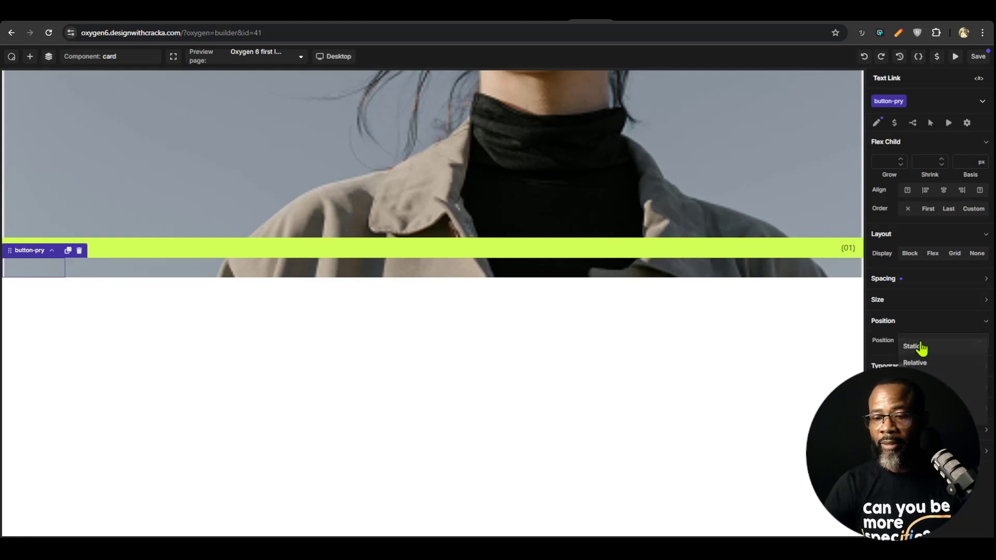
pyautogui.click(923, 362)
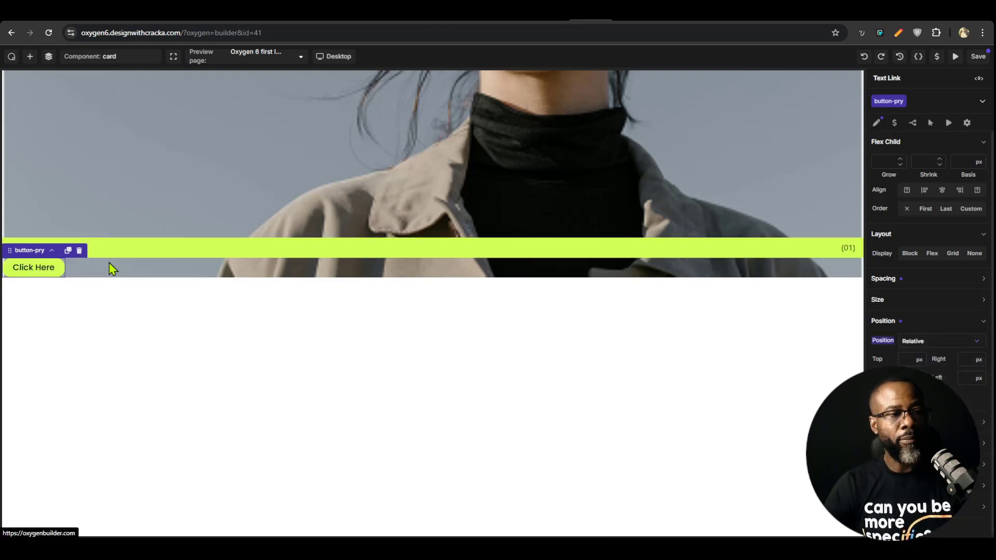
pyautogui.click(48, 56)
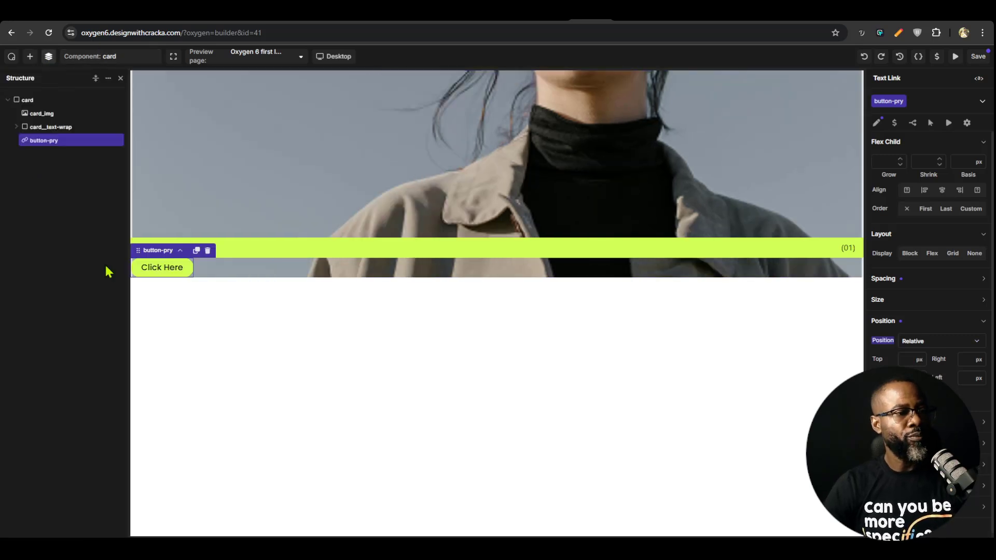
pyautogui.moveTo(62, 138); pyautogui.dragTo(61, 107)
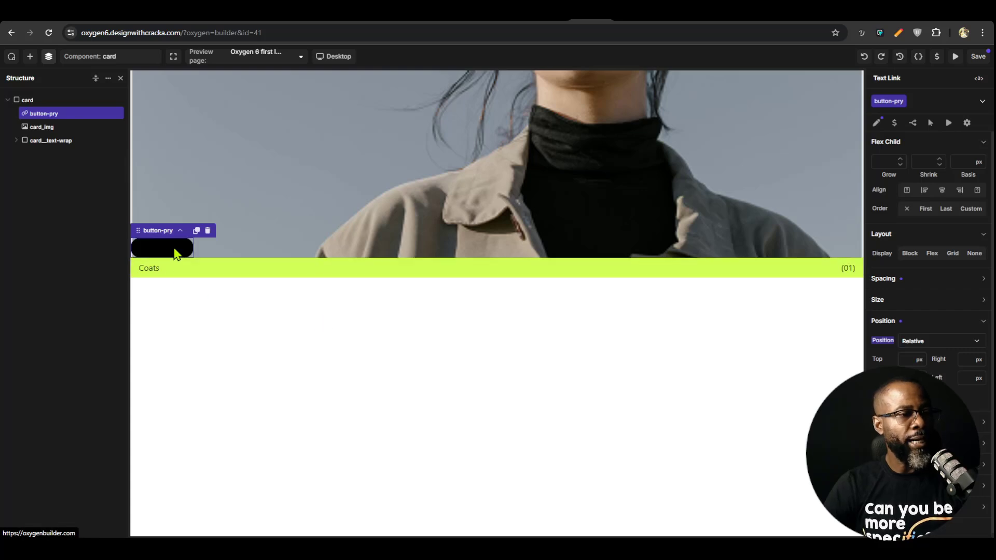
# Set the layout gap of the card class to 2 rem on the card container
pyautogui.click(35, 99)
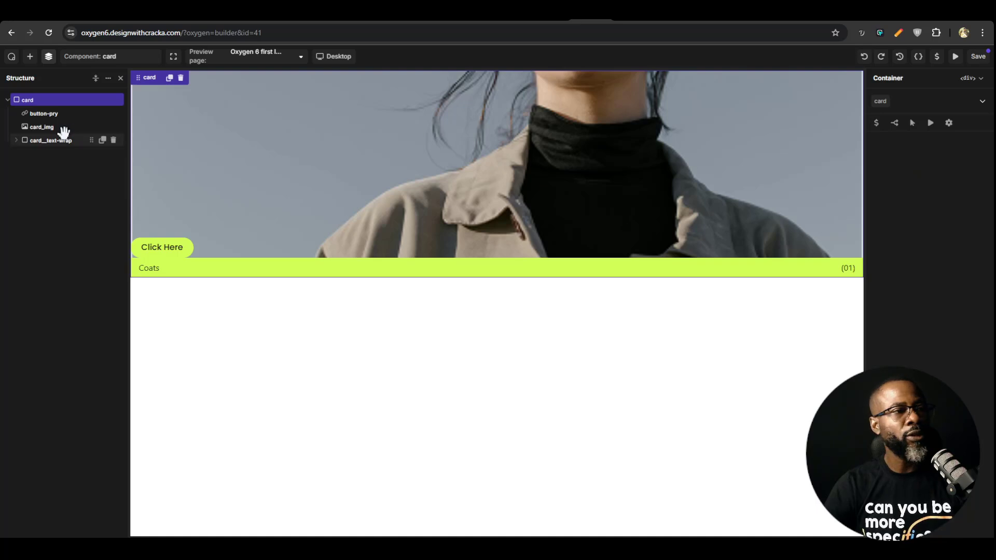
pyautogui.click(880, 101)
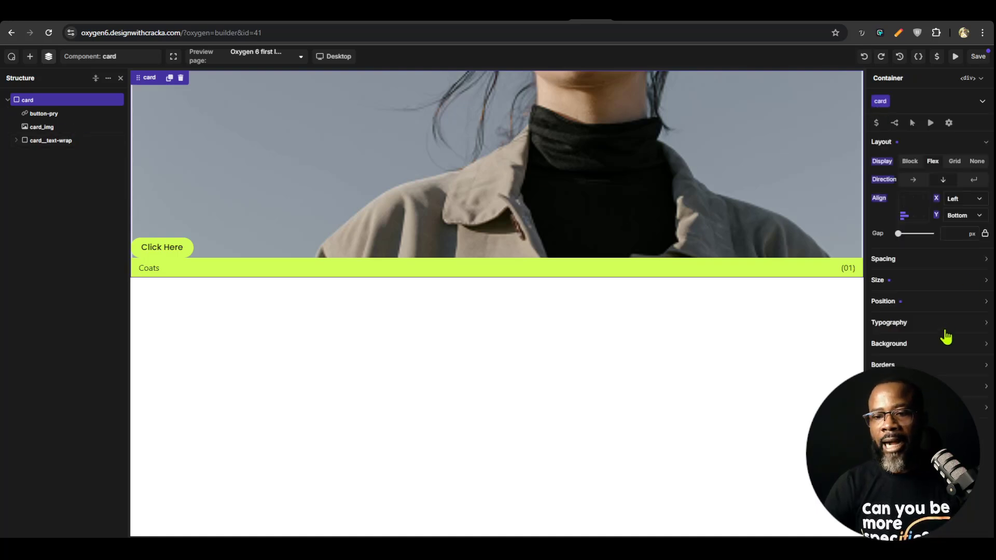
pyautogui.write('2rem')
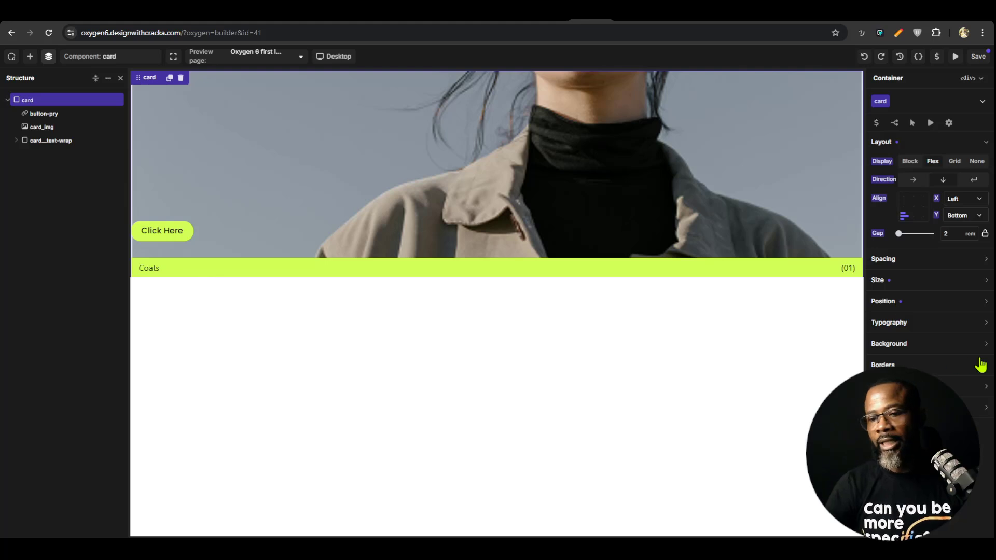
pyautogui.click(916, 283)
pyautogui.click(916, 283)
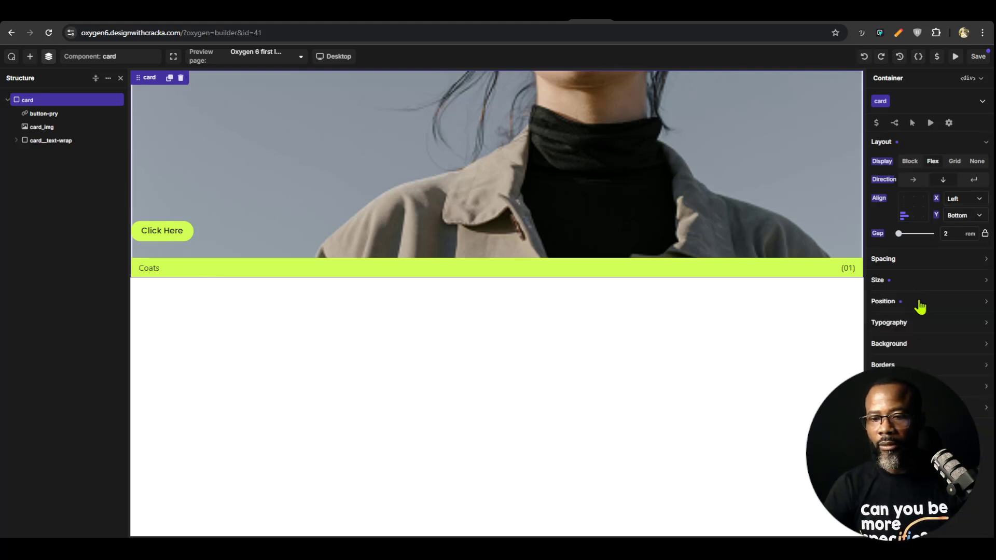
# Set the card class's padding to 1rem on all four sides and save the component
pyautogui.click(916, 261)
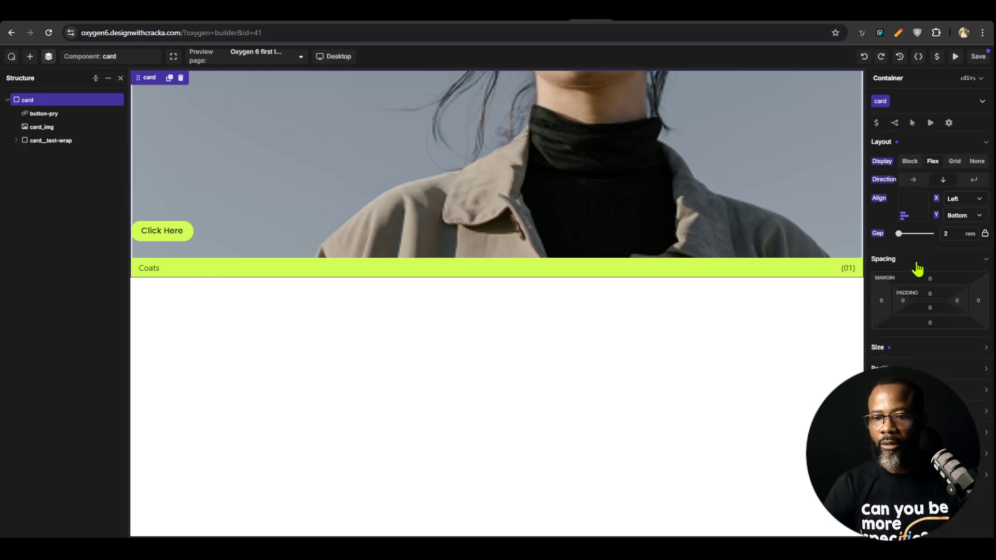
pyautogui.click(903, 300)
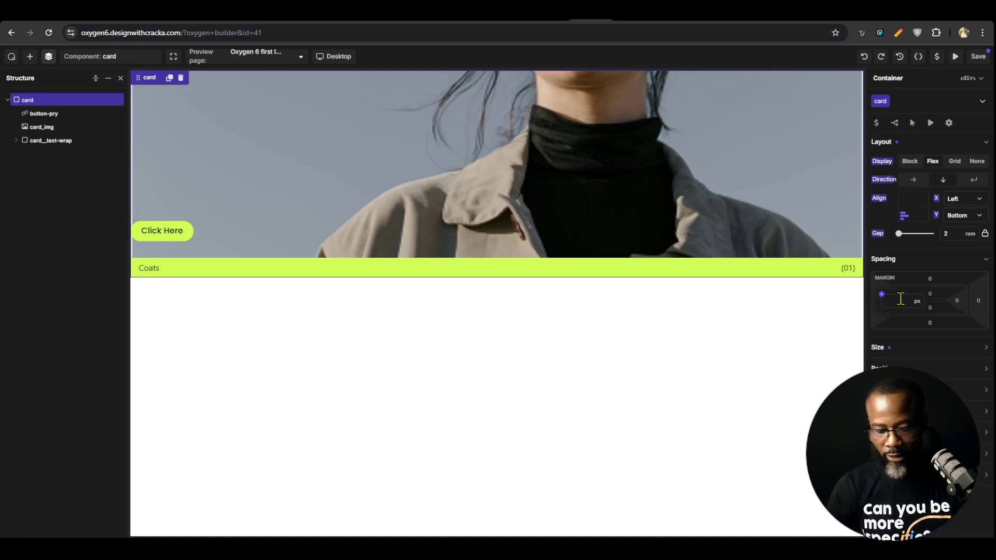
pyautogui.write('1rem')
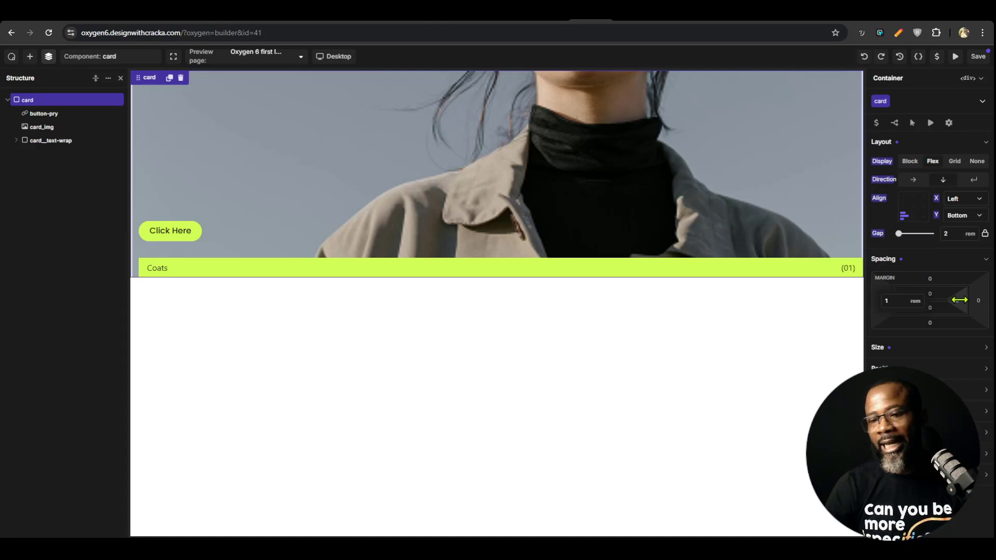
pyautogui.click(957, 300)
pyautogui.write('1re')
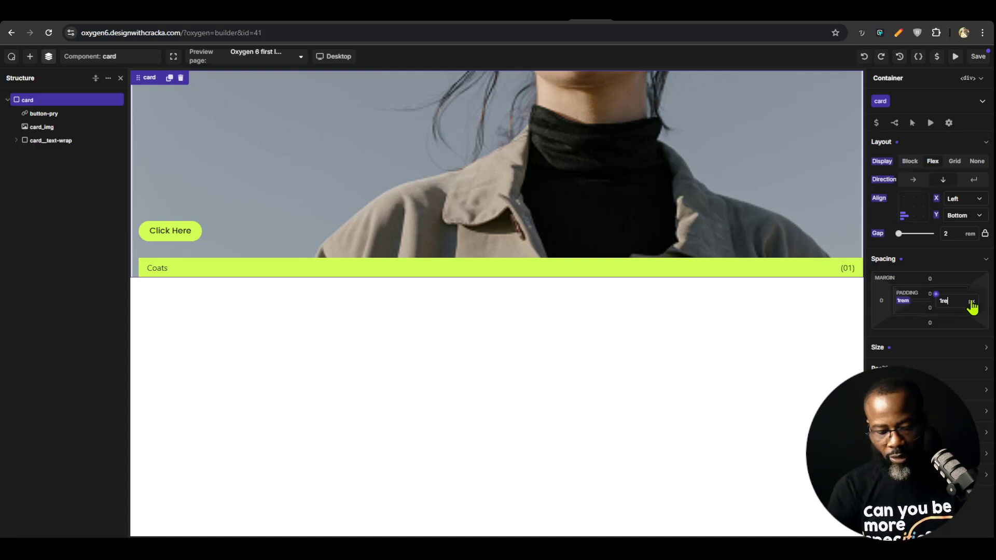
pyautogui.write('m')
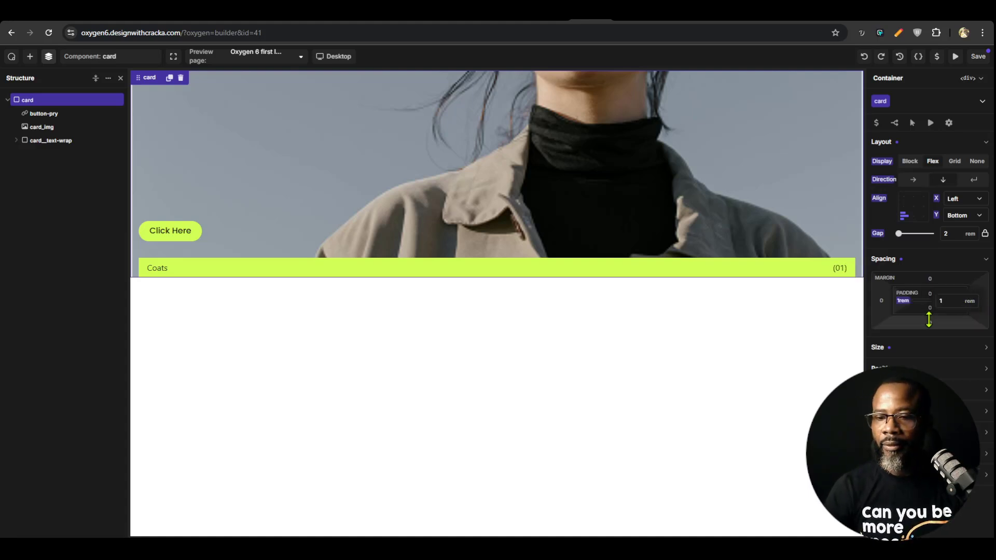
pyautogui.click(929, 308)
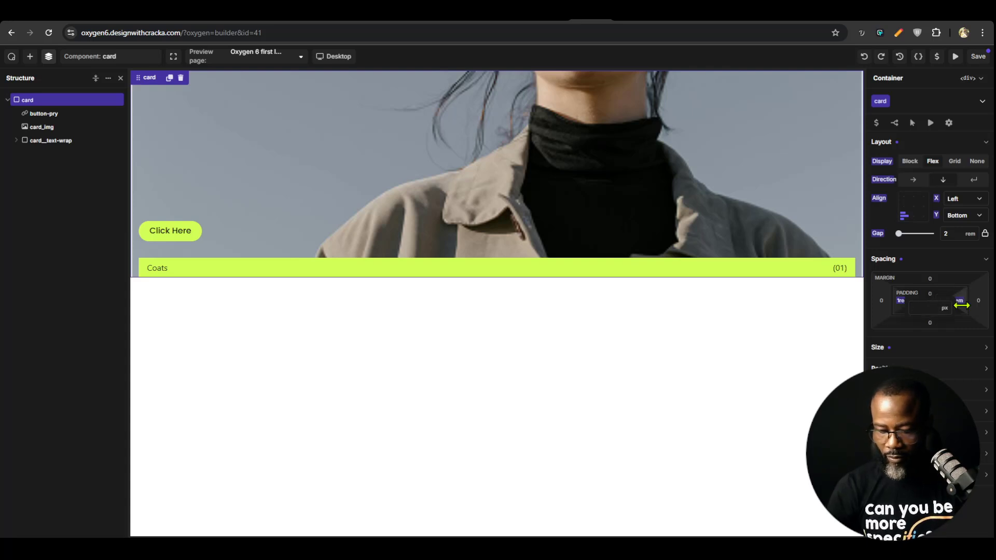
pyautogui.write('1rem')
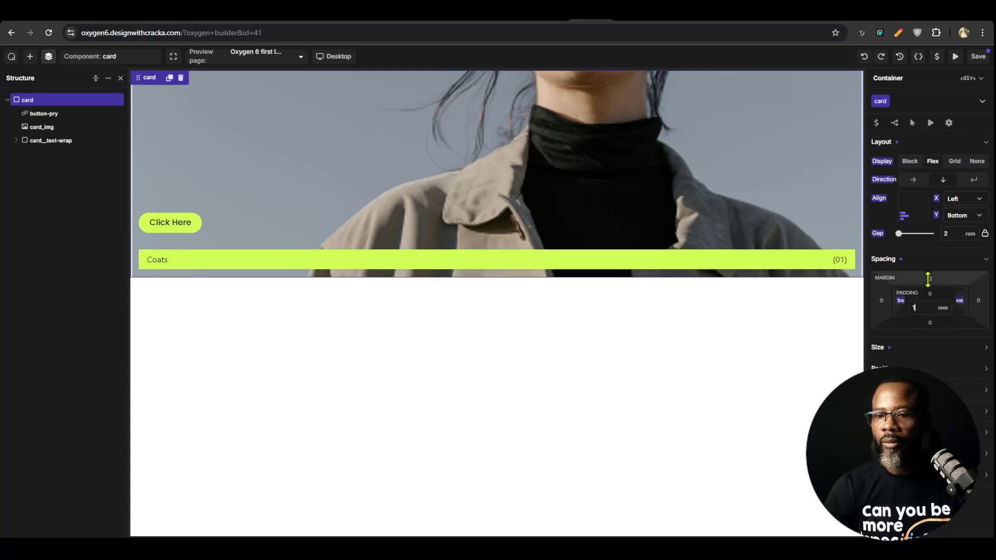
pyautogui.click(930, 294)
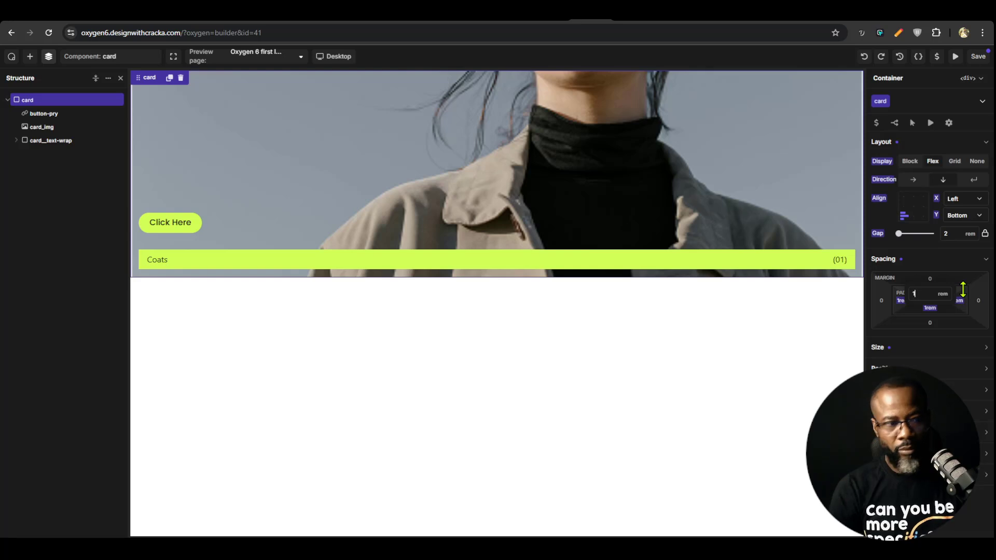
pyautogui.click(976, 57)
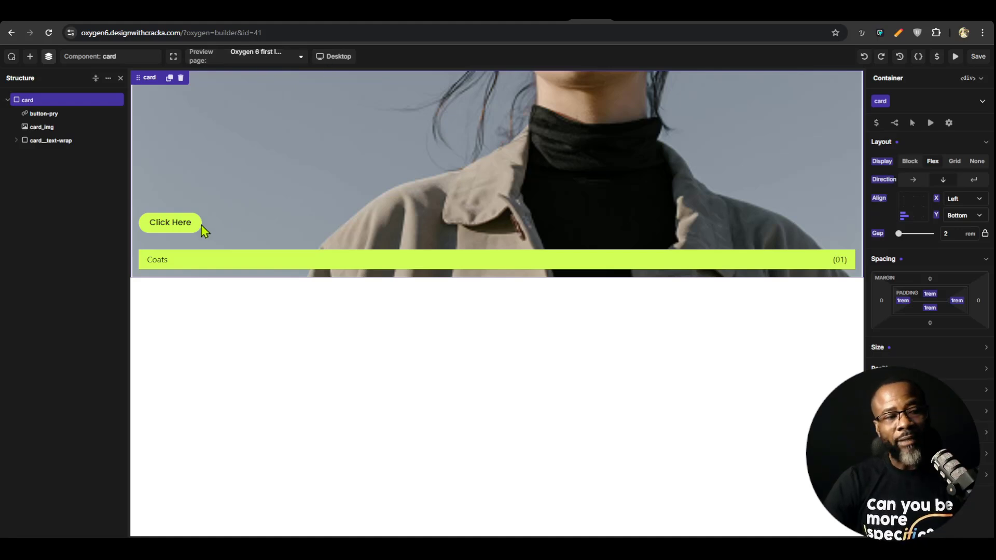
# Return to the Oxygen 6 first look page and check the buttons on the Crowd Favorites cards
pyautogui.click(265, 57)
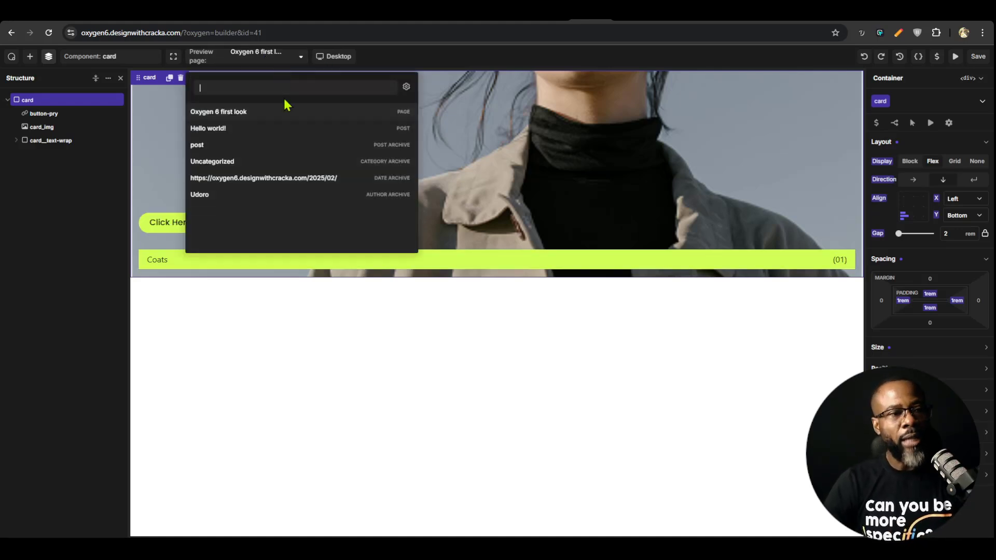
pyautogui.click(115, 58)
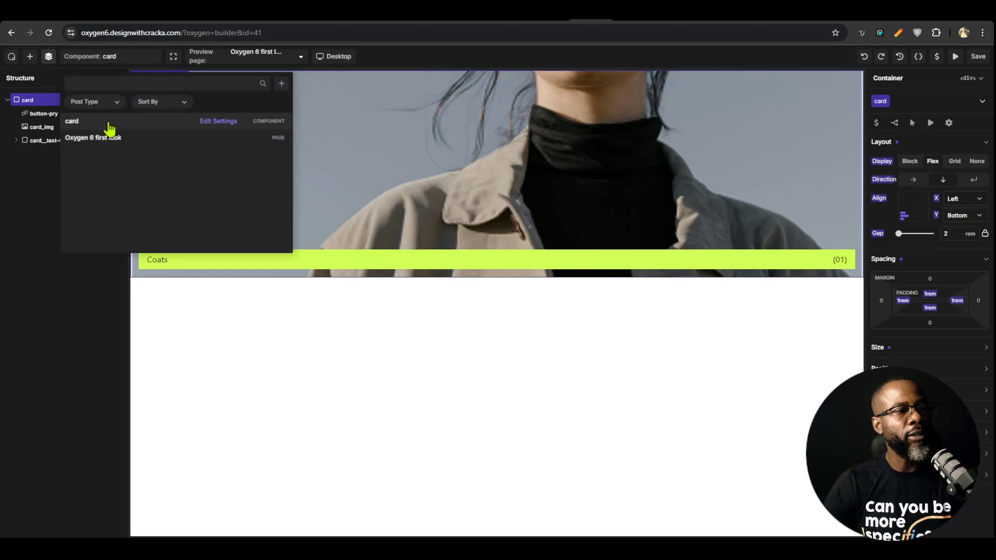
pyautogui.click(119, 138)
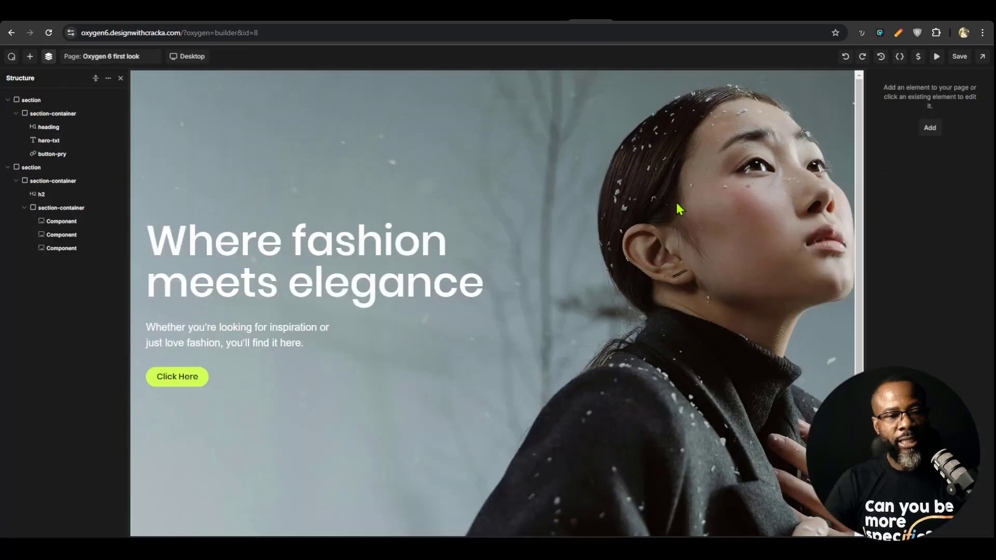
pyautogui.scroll(-4, 678, 207)
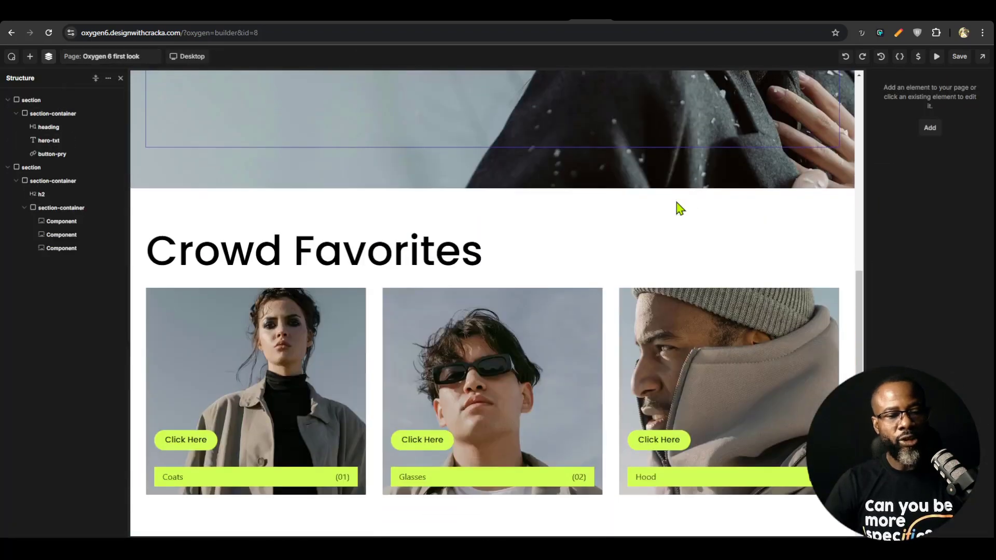
# Open the card component for editing from the Coats card, leaving the page without saving
pyautogui.click(197, 454)
pyautogui.click(919, 146)
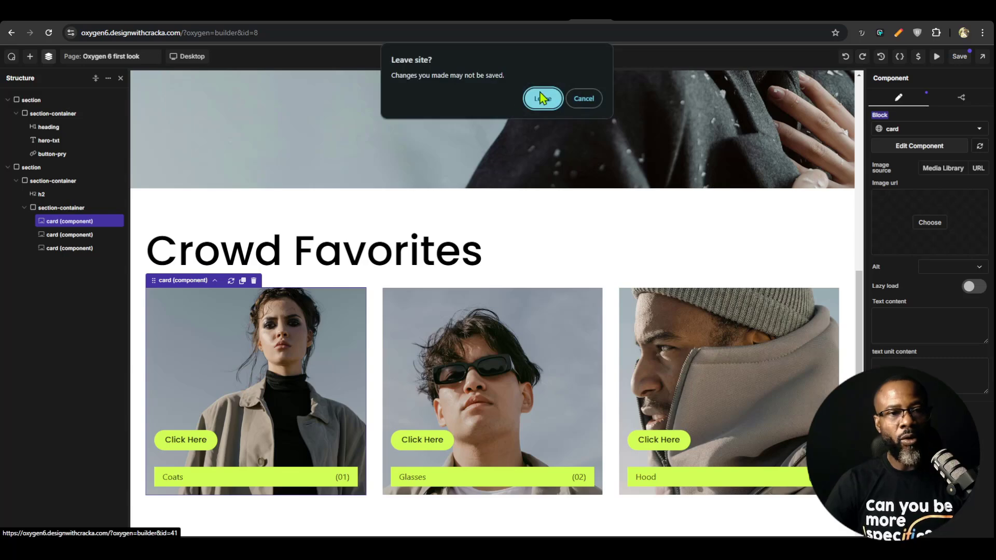
pyautogui.press('Return')
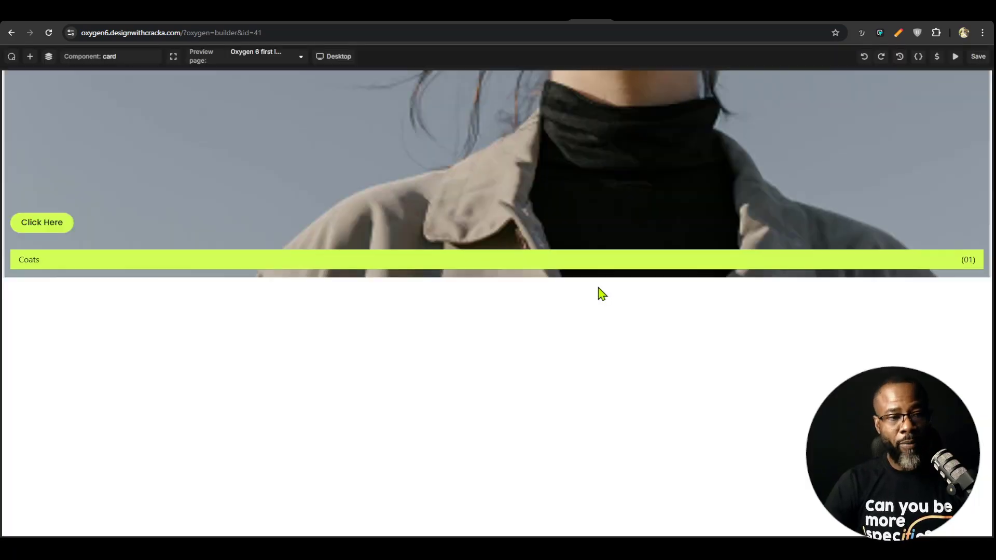
# Expose the button-pry link's text and URL as component properties labelled "Button text" and "button url", and save the component
pyautogui.click(72, 228)
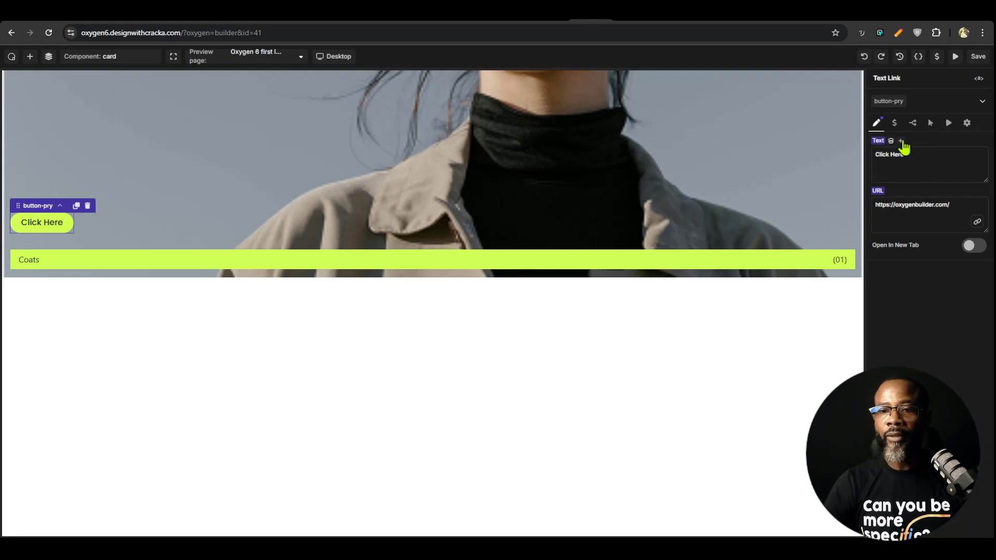
pyautogui.click(902, 141)
pyautogui.click(911, 143)
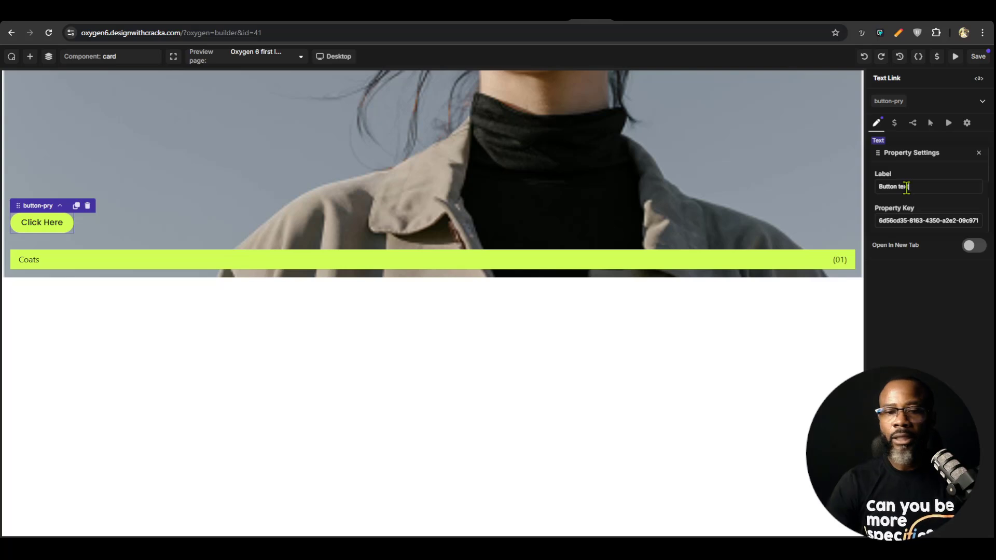
pyautogui.click(167, 242)
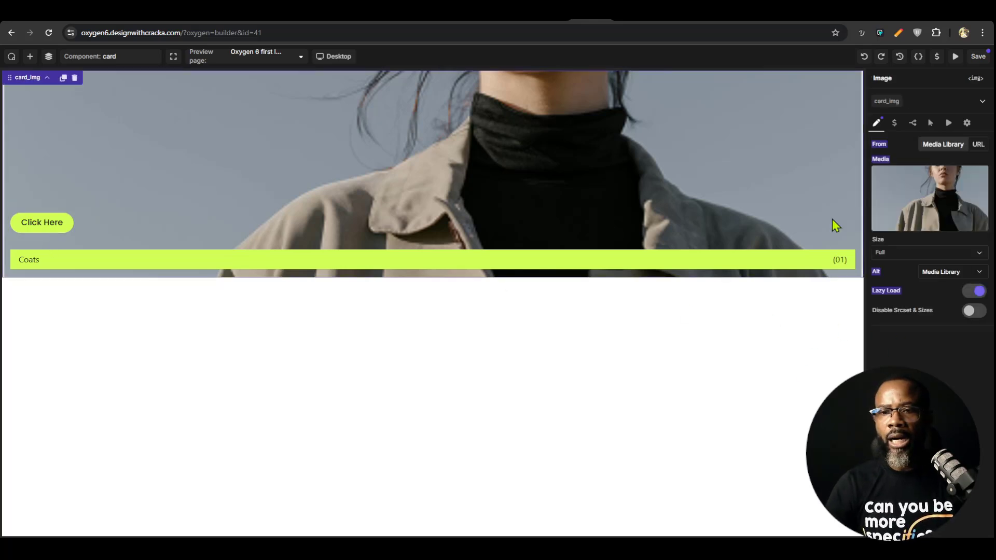
pyautogui.click(19, 223)
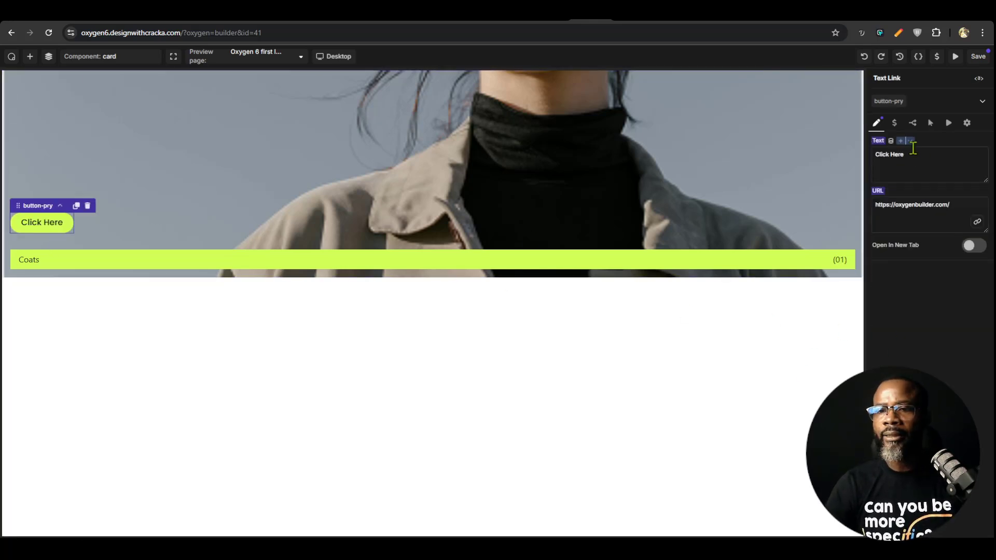
pyautogui.click(909, 142)
pyautogui.click(929, 145)
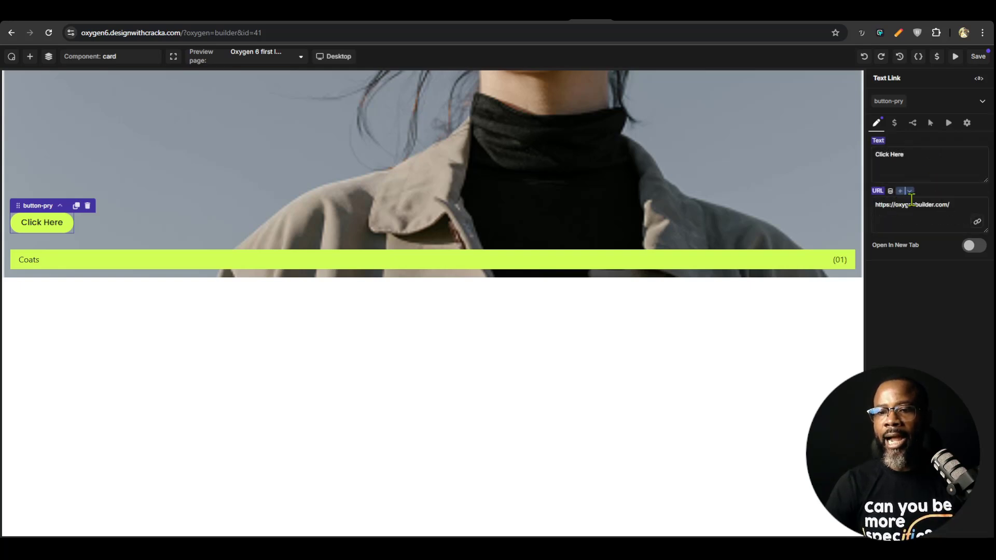
pyautogui.click(910, 192)
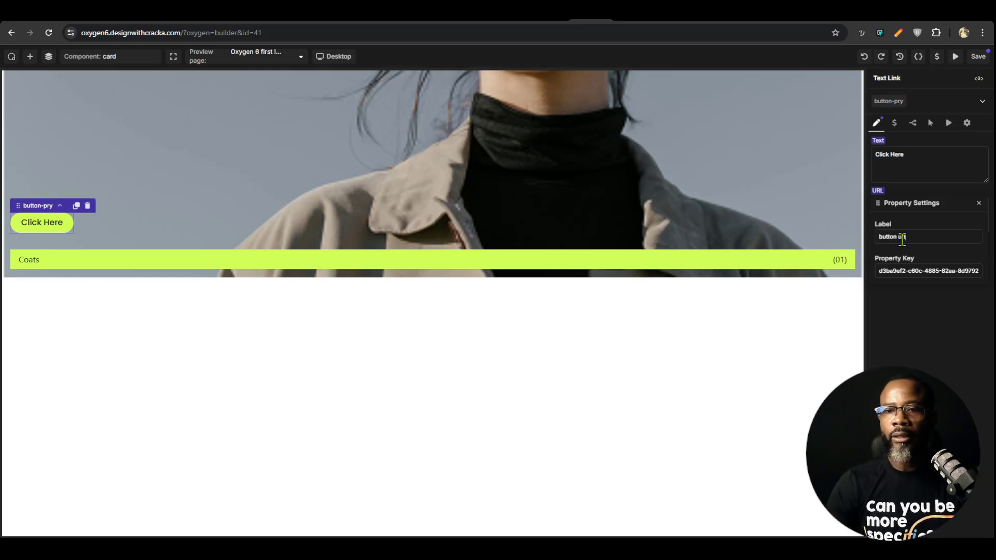
pyautogui.click(978, 58)
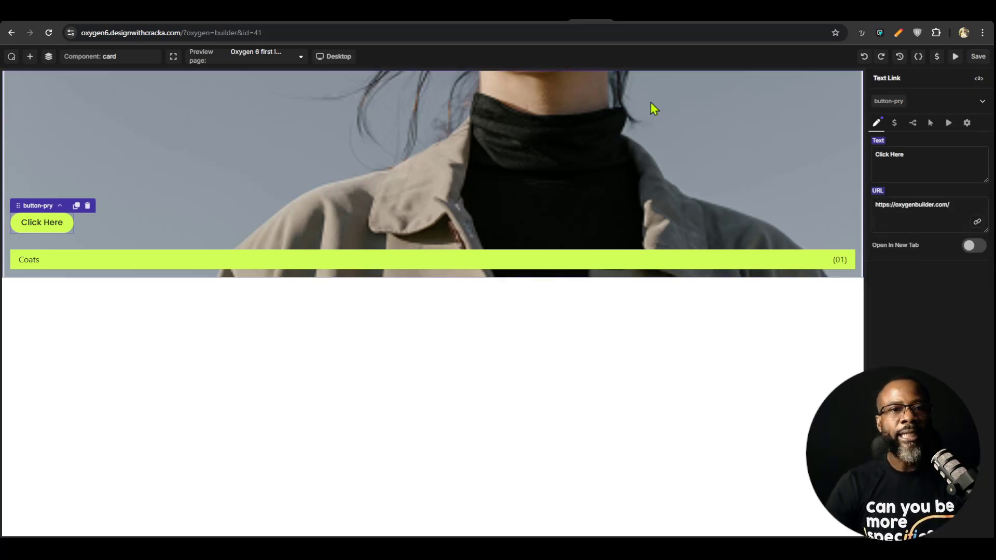
# Return to the Oxygen 6 first look page and set the Coats card's button text to "Learn about coats"
pyautogui.click(112, 58)
pyautogui.click(112, 140)
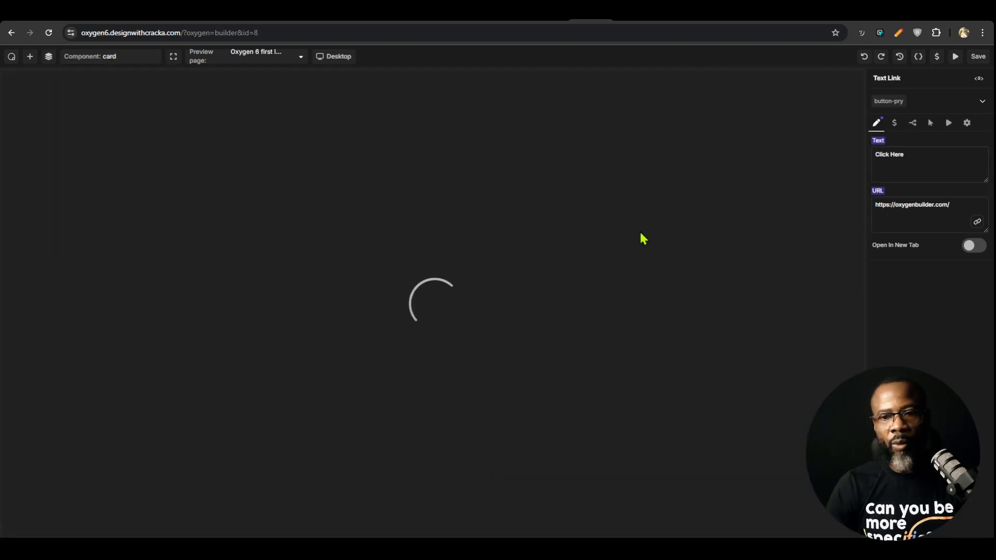
pyautogui.scroll(-5, 643, 243)
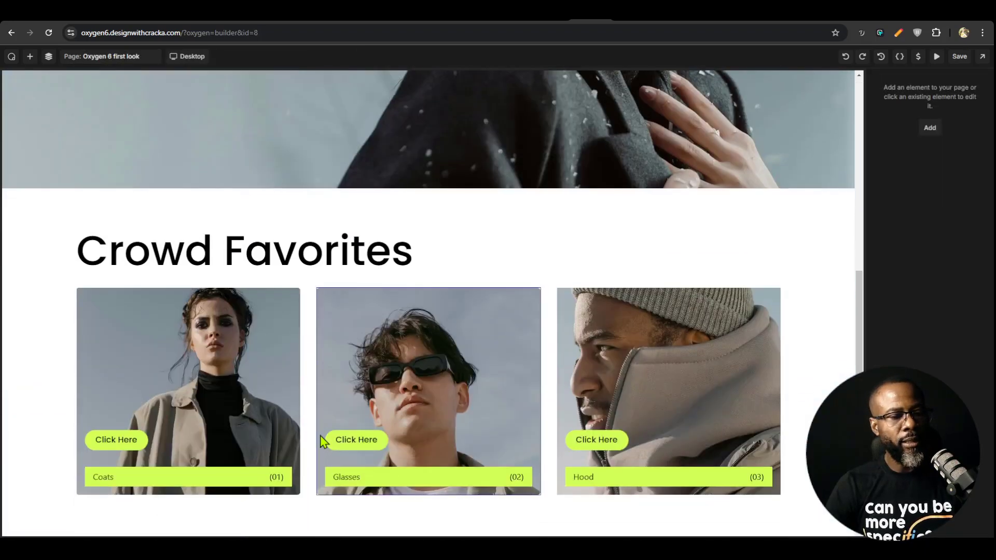
pyautogui.click(116, 447)
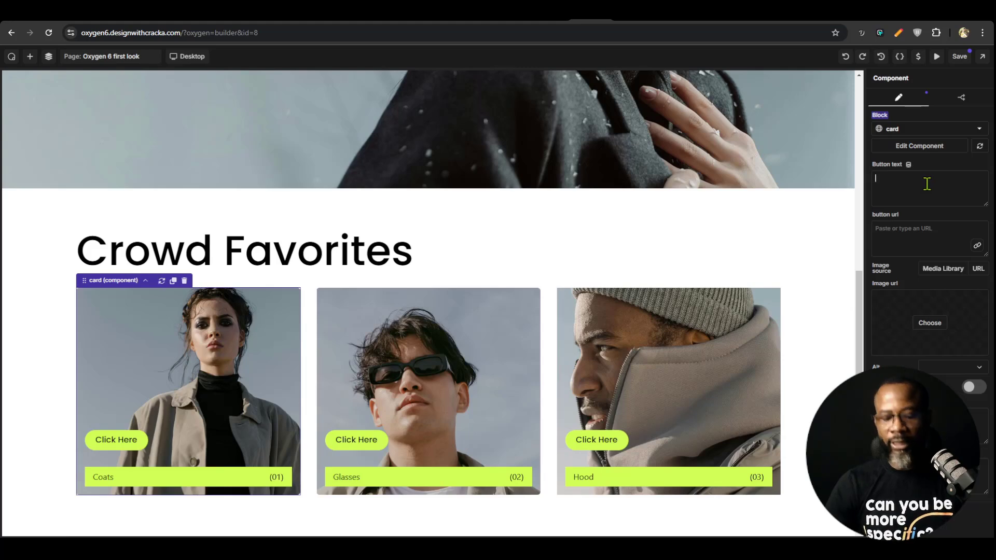
pyautogui.write('Learn about coats')
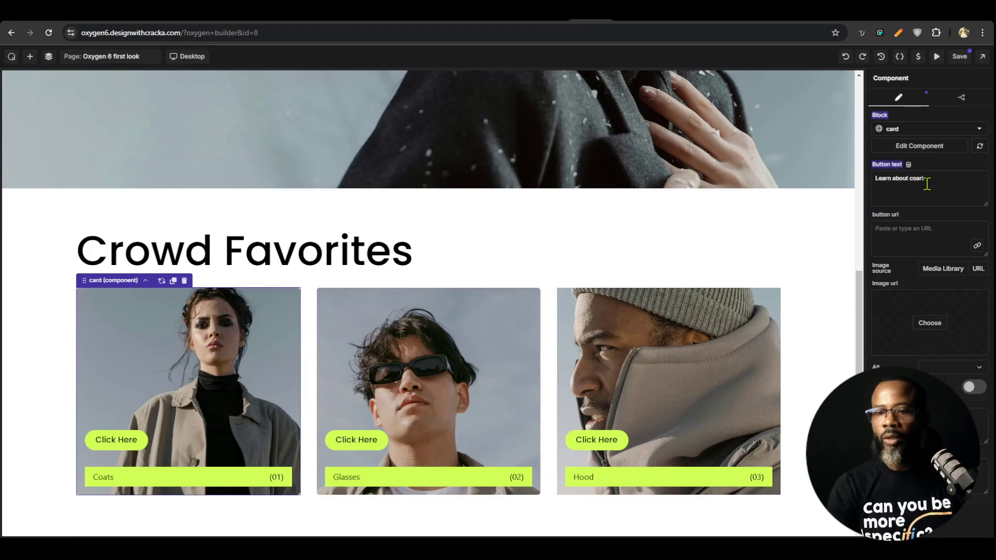
# Set the Glasses card's button text to "Learn about Glases"
pyautogui.click(363, 443)
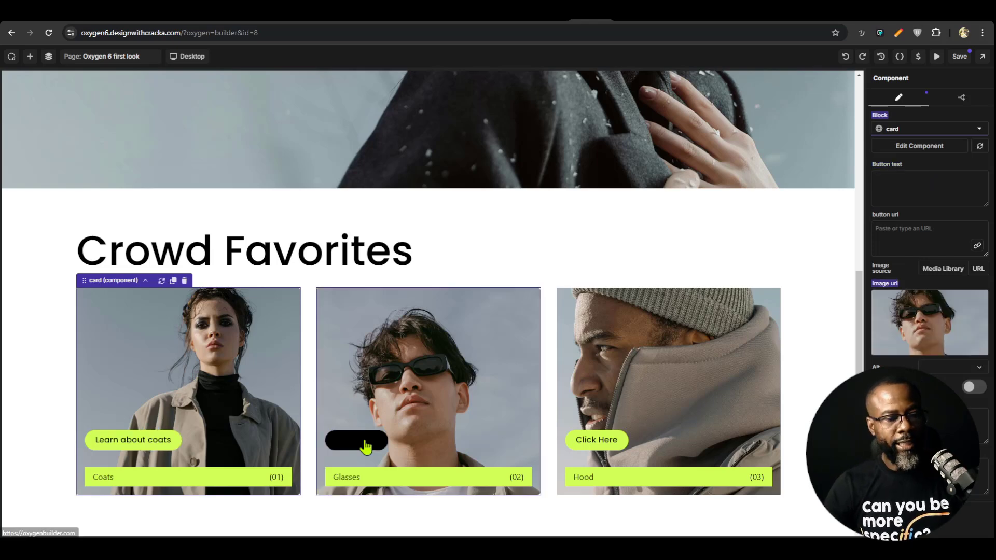
pyautogui.click(932, 189)
pyautogui.write('Learn about coats')
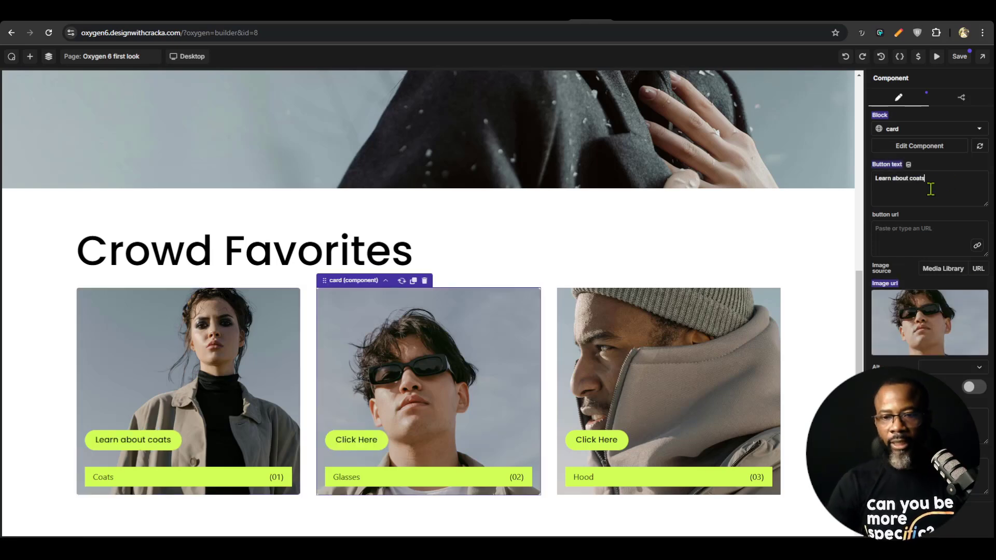
pyautogui.doubleClick(918, 178)
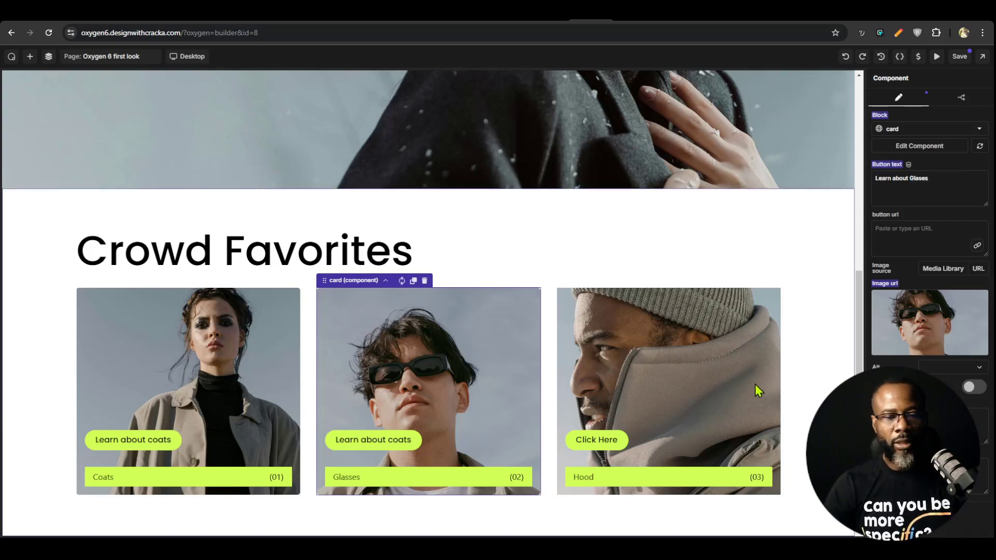
# Set the Hood card's button text to "Learn about Hood"
pyautogui.click(708, 387)
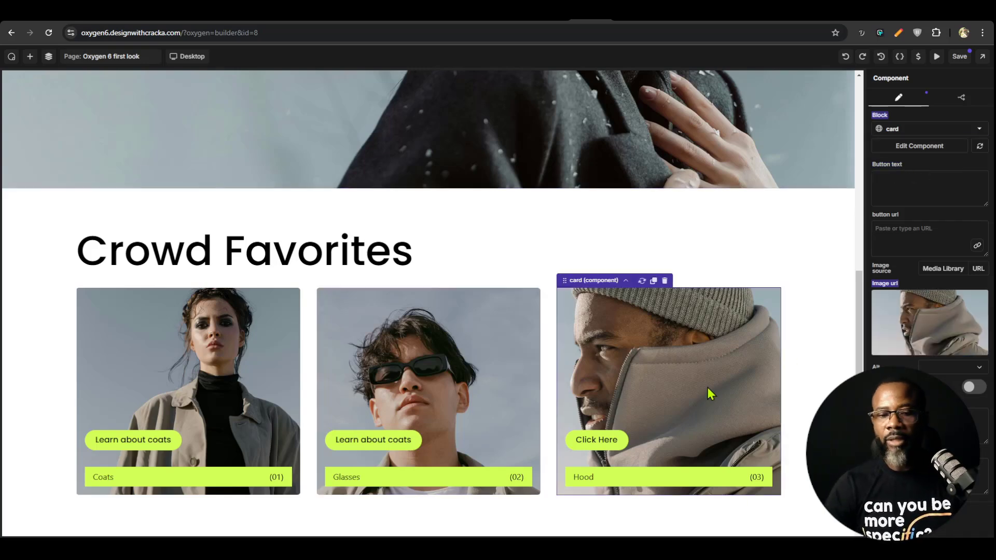
pyautogui.write('Learn about coats')
pyautogui.doubleClick(917, 178)
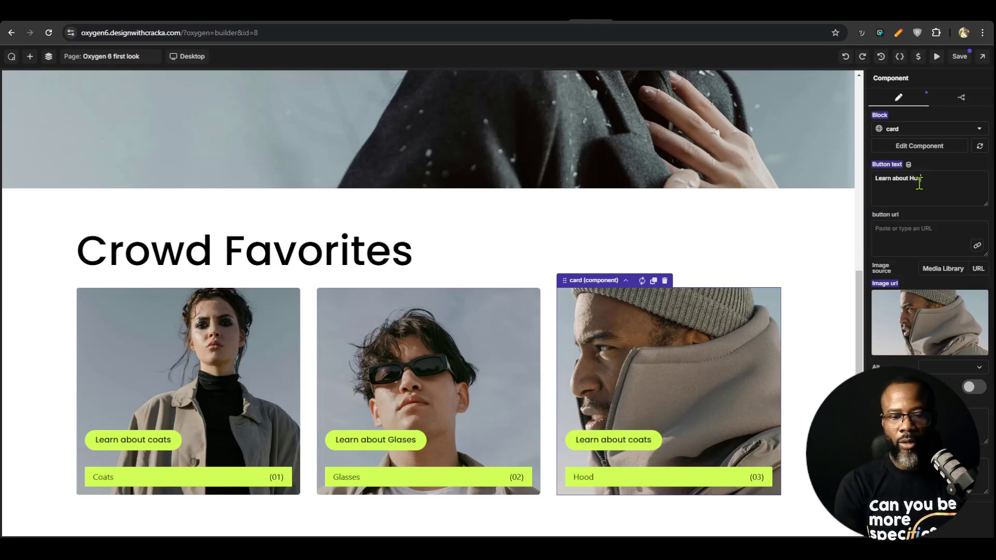
pyautogui.write('Hood')
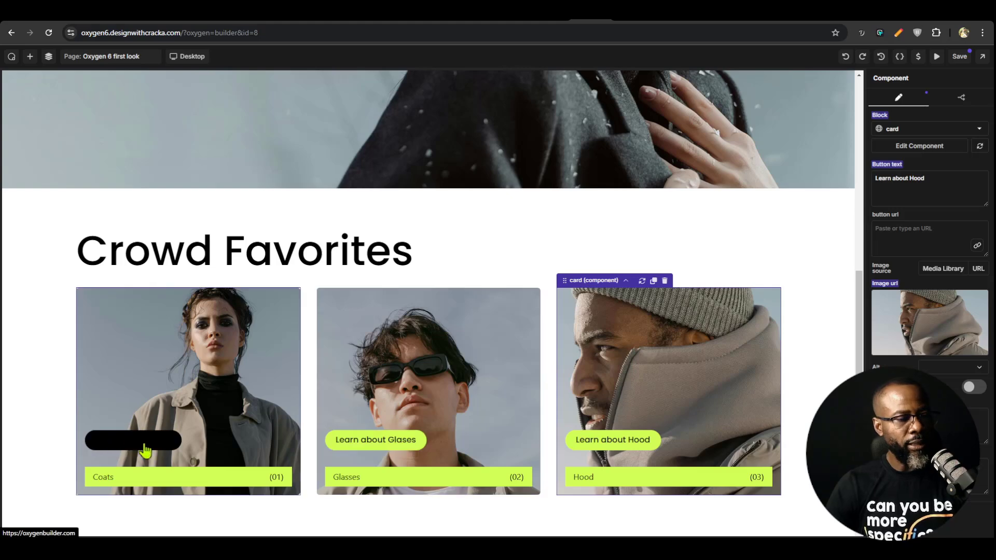
# Set the typography color of the button-pry class's hover state to white on the hero button, check it on the cards and save the page
pyautogui.scroll(8, 207, 262)
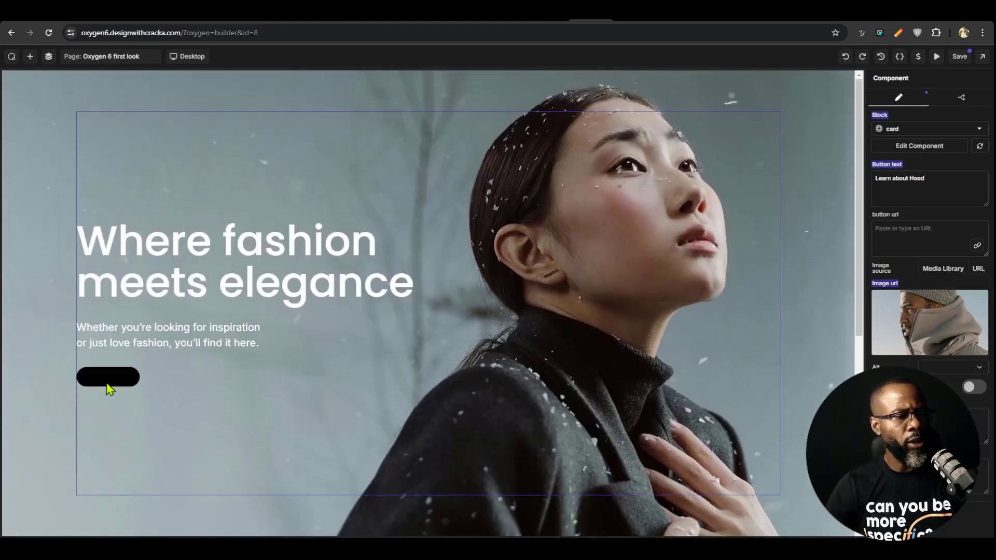
pyautogui.click(125, 386)
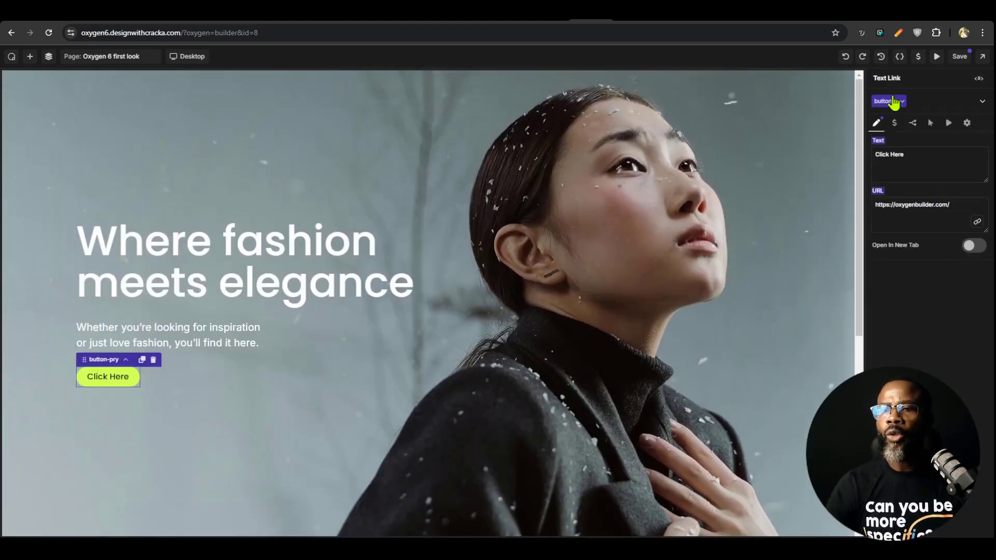
pyautogui.click(912, 123)
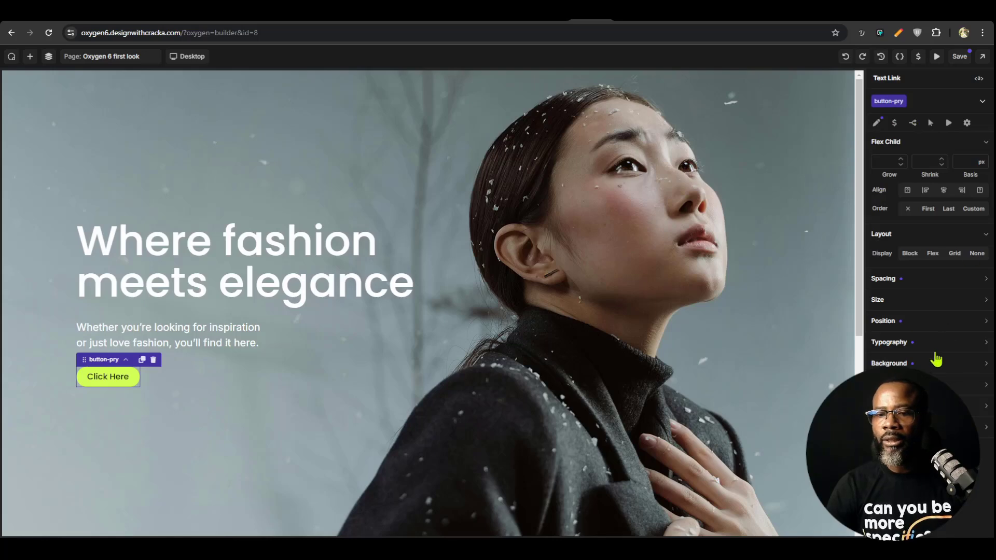
pyautogui.click(901, 101)
pyautogui.click(896, 211)
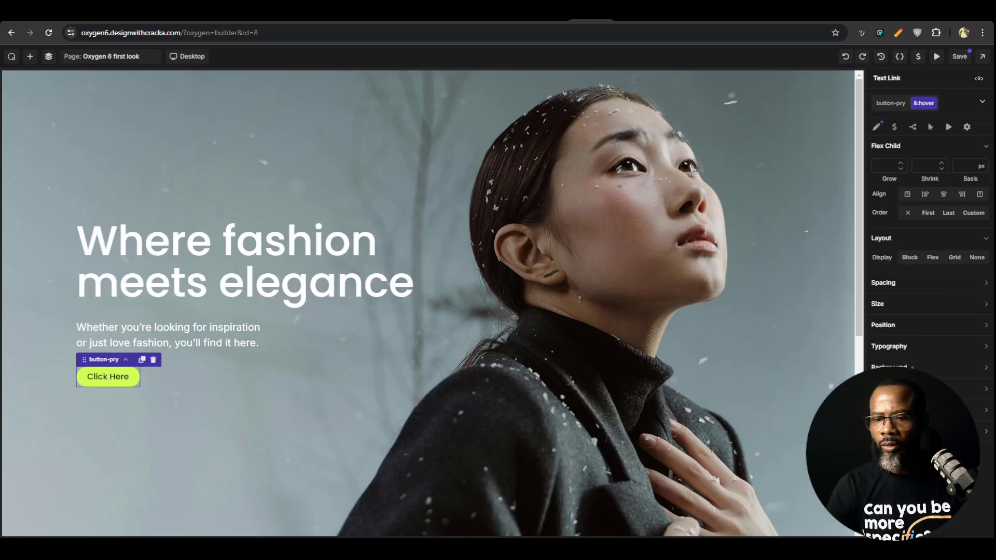
pyautogui.click(925, 348)
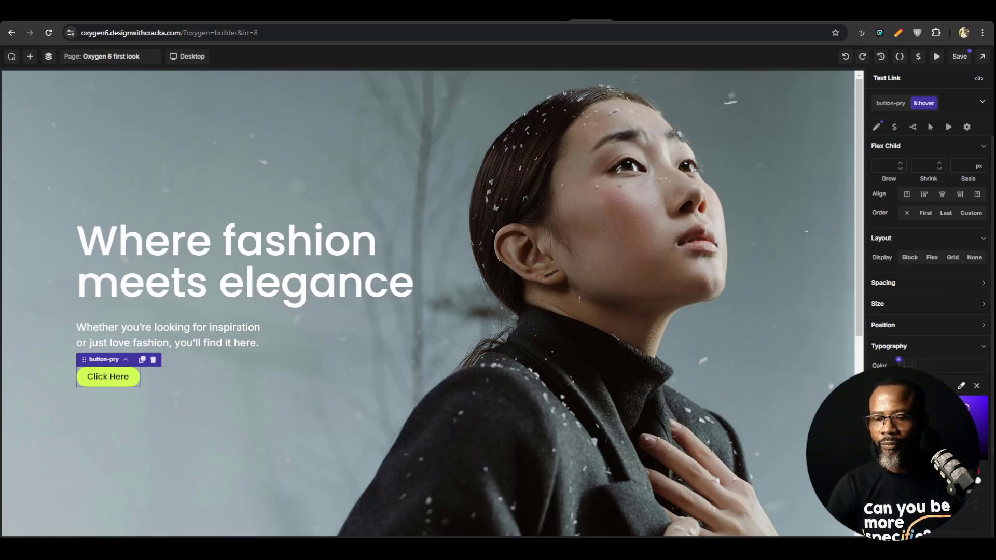
pyautogui.click(899, 360)
pyautogui.click(924, 444)
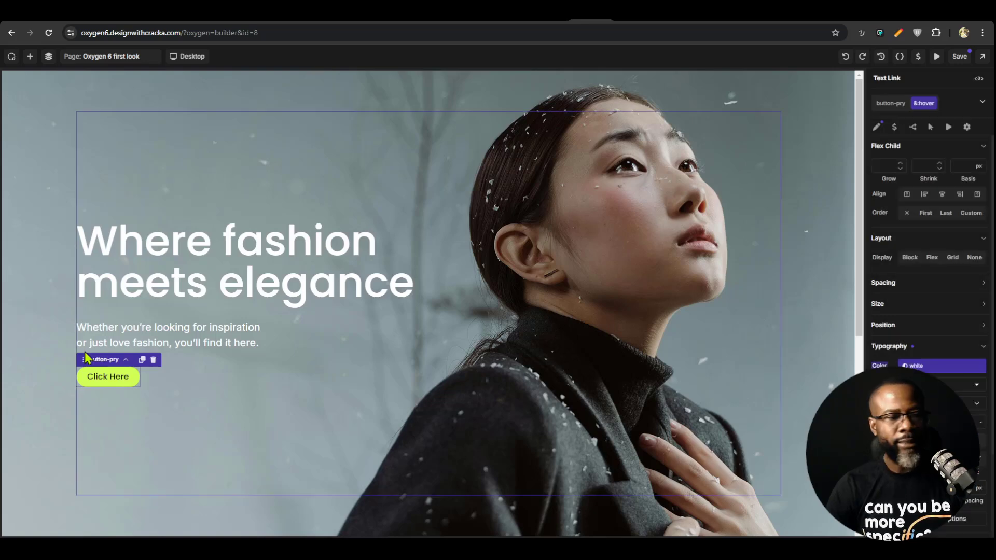
pyautogui.scroll(-7, 329, 354)
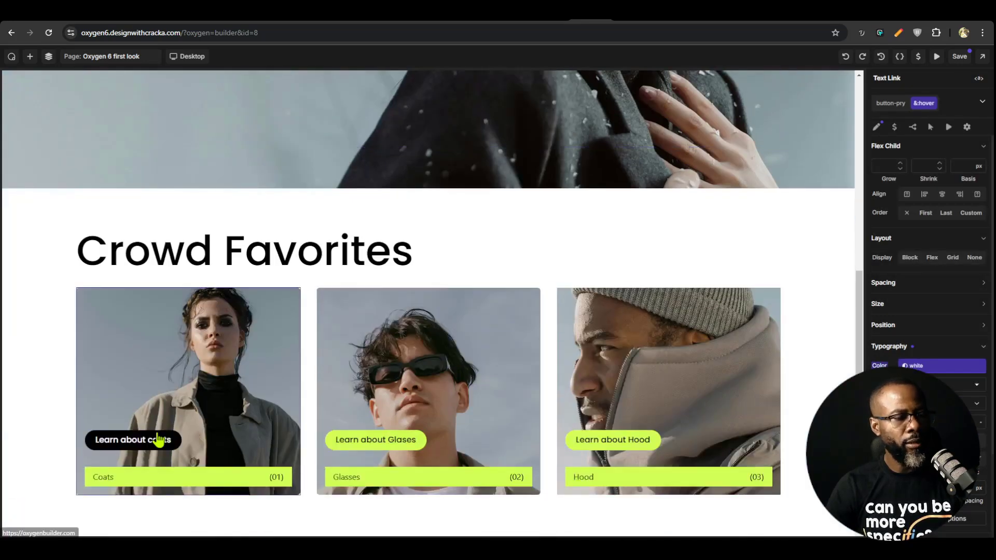
pyautogui.click(959, 57)
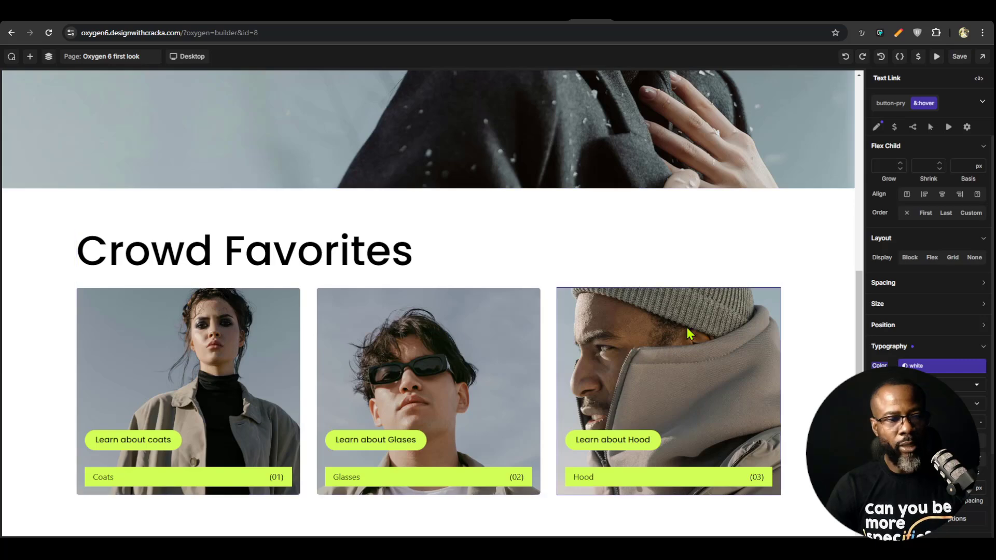
# Review the Coats and Hood card properties and the page's two sections, and save the page
pyautogui.click(211, 339)
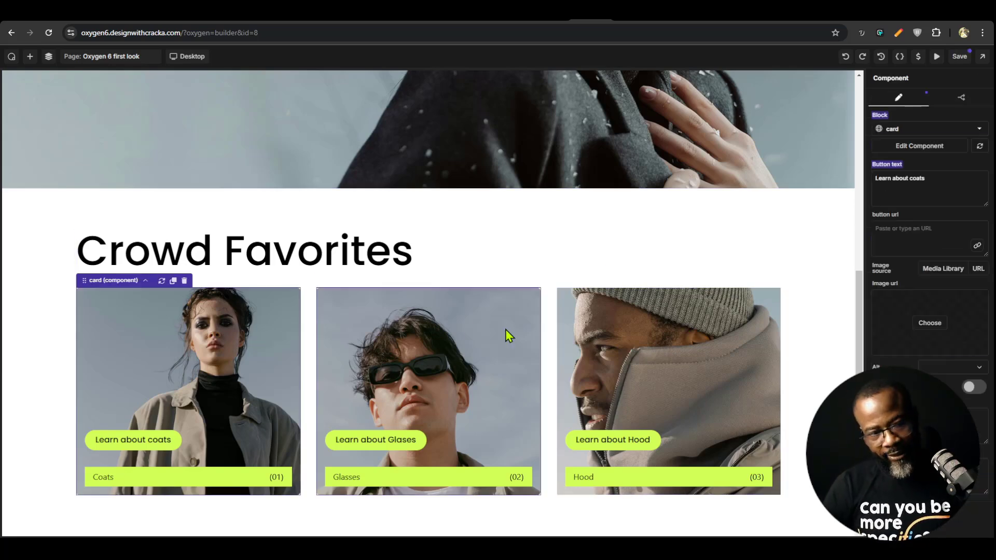
pyautogui.click(679, 354)
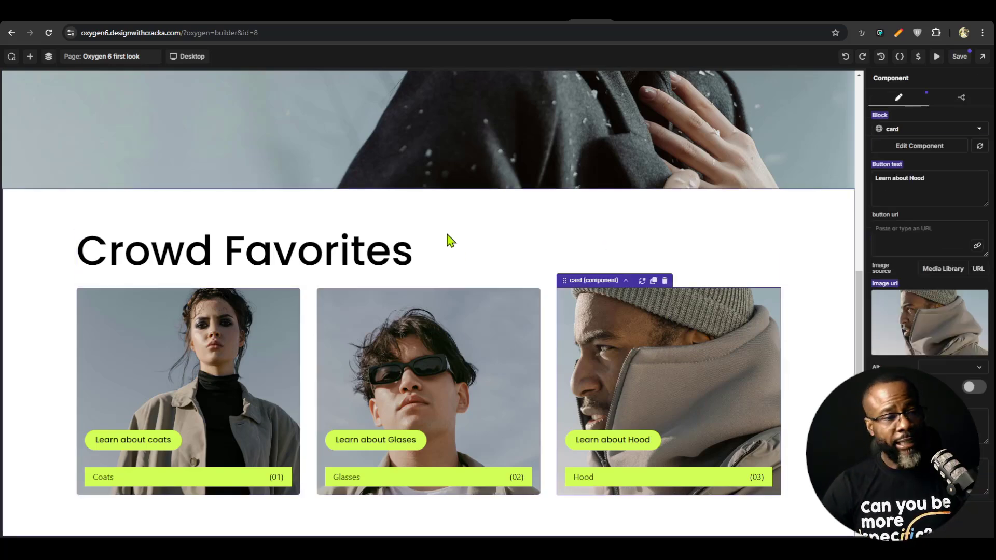
pyautogui.scroll(10, 454, 254)
pyautogui.scroll(-10, 455, 254)
pyautogui.scroll(10, 456, 260)
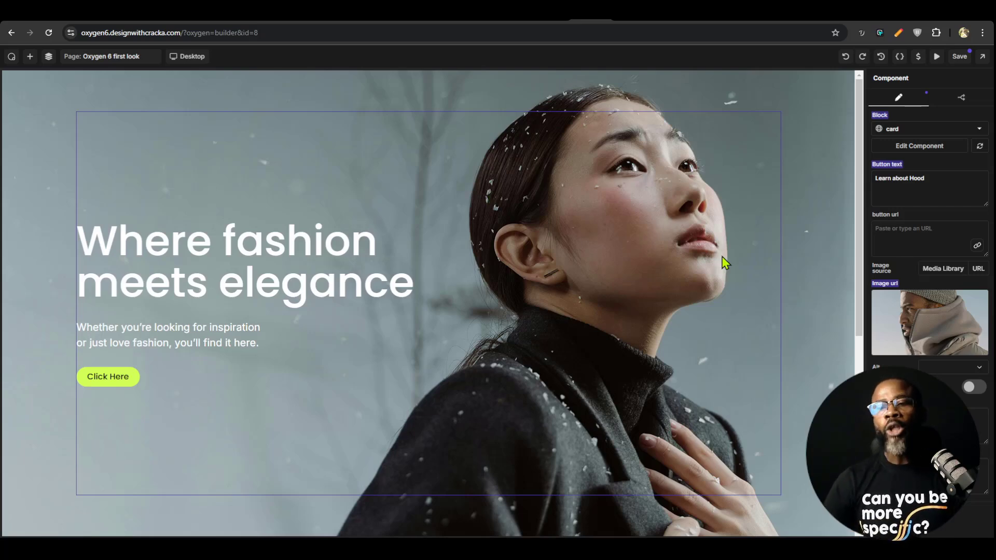
pyautogui.click(959, 56)
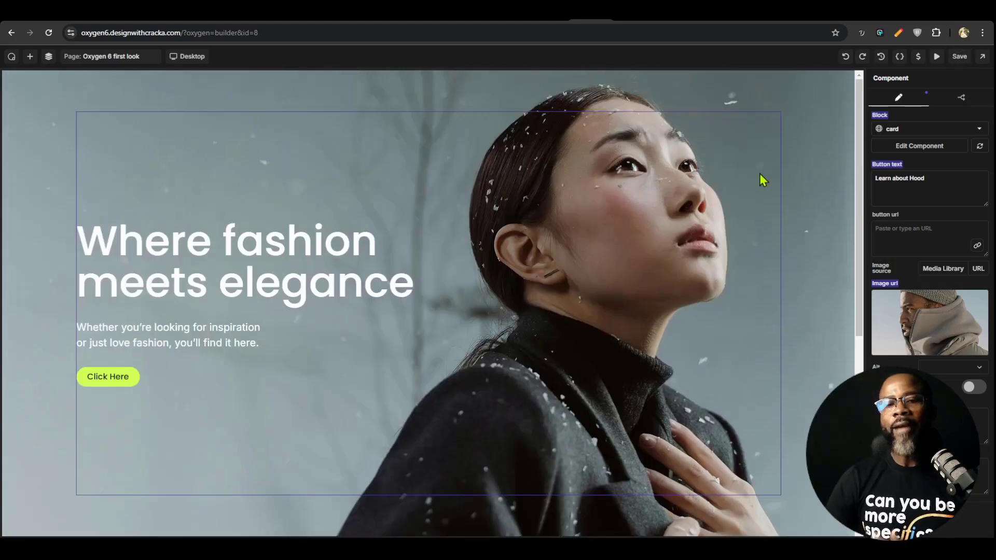
# Review the hero section, its section-container and its heading in the page structure
pyautogui.click(129, 109)
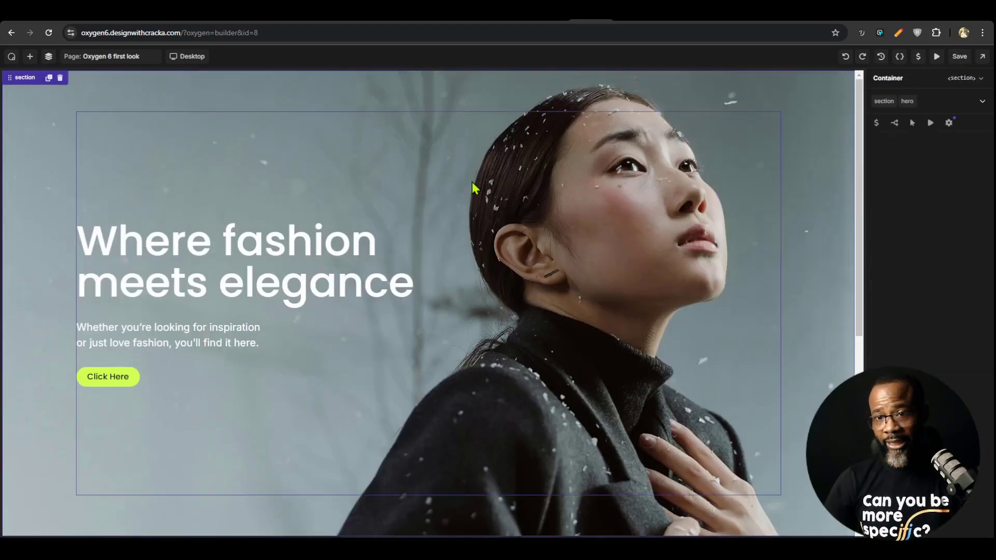
pyautogui.click(49, 56)
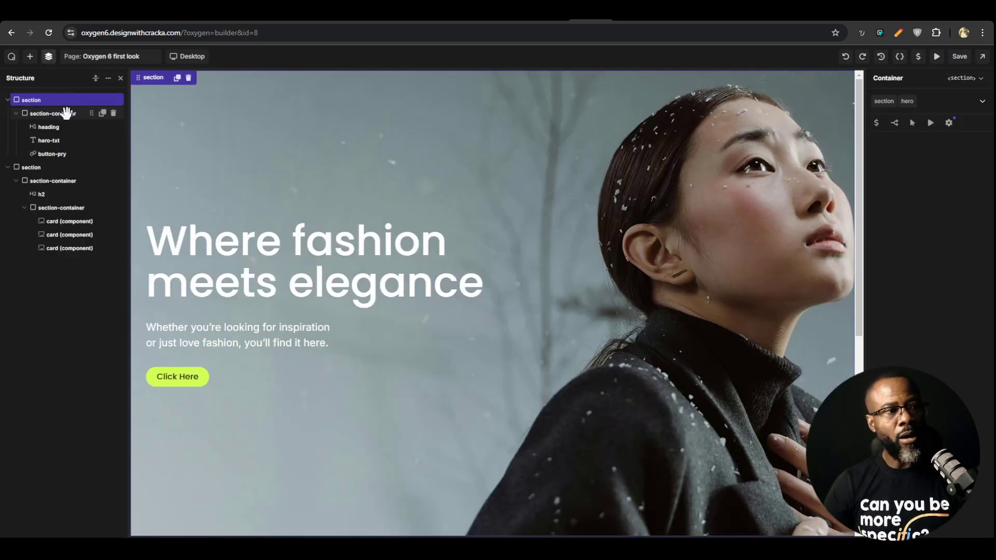
pyautogui.click(67, 113)
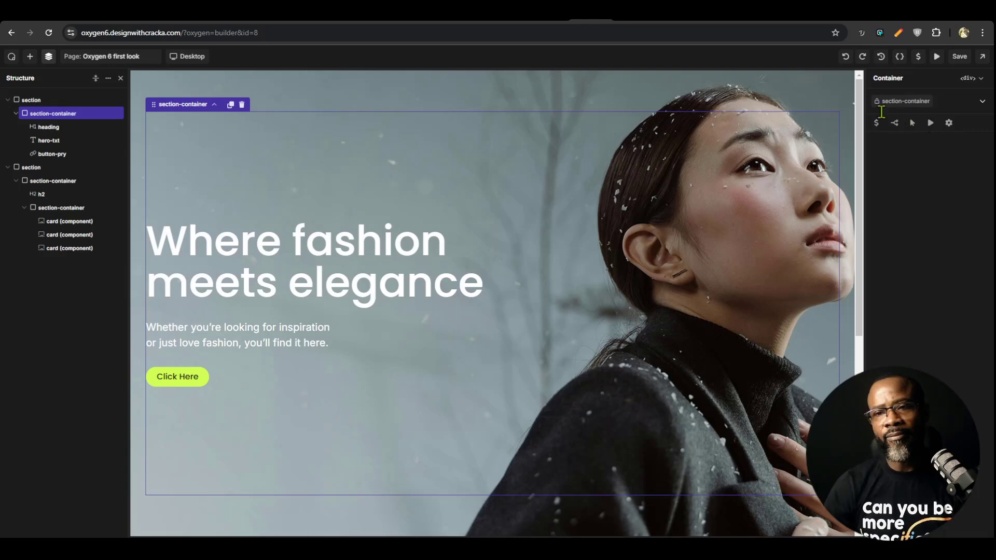
pyautogui.click(61, 97)
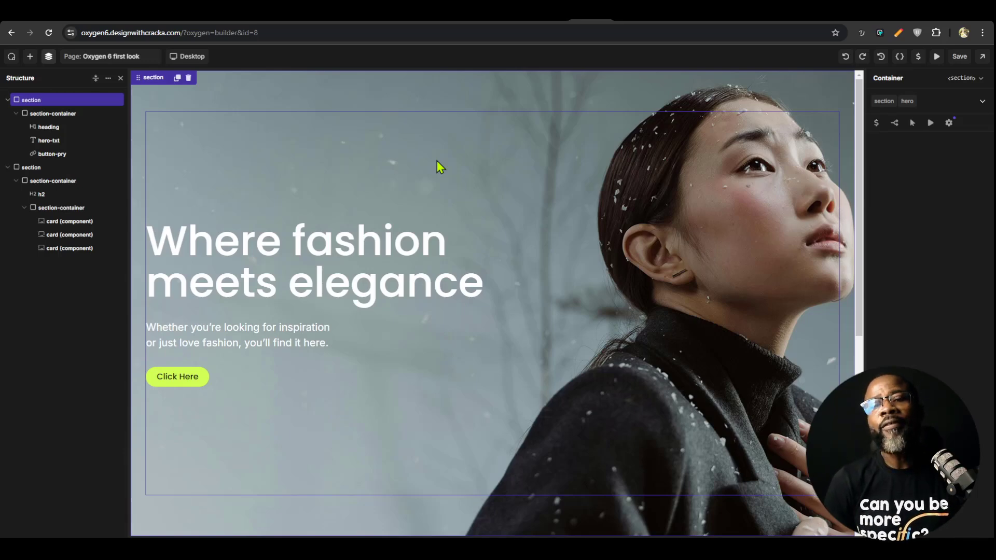
pyautogui.click(391, 277)
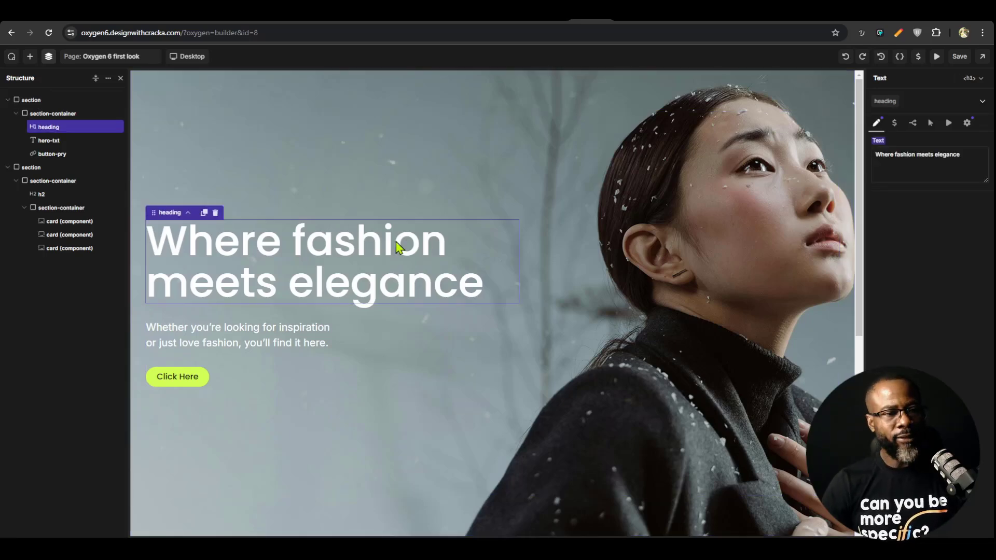
# Add a Repeater Field element directly below the Crowd Favorites heading
pyautogui.scroll(-5, 385, 286)
pyautogui.scroll(-2, 383, 285)
pyautogui.click(381, 267)
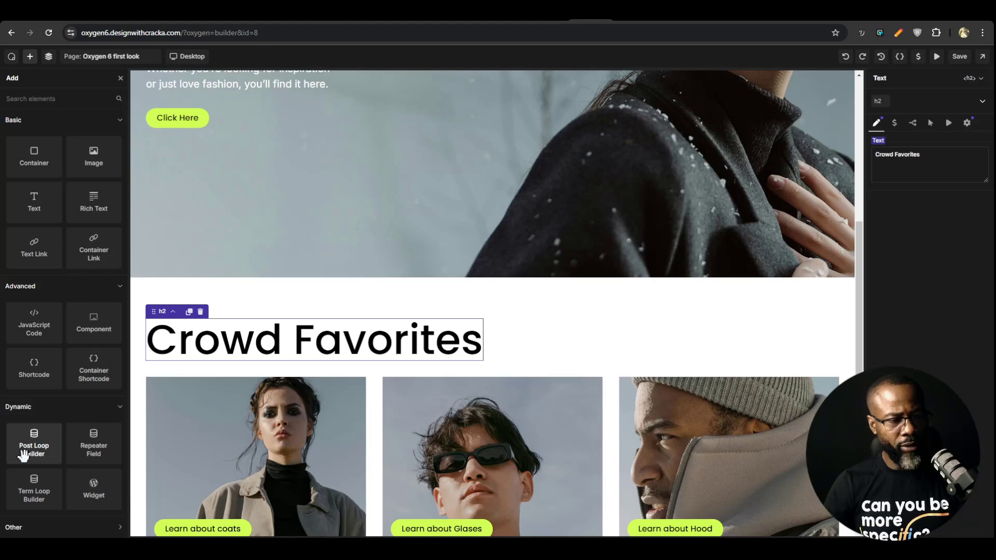
pyautogui.click(95, 444)
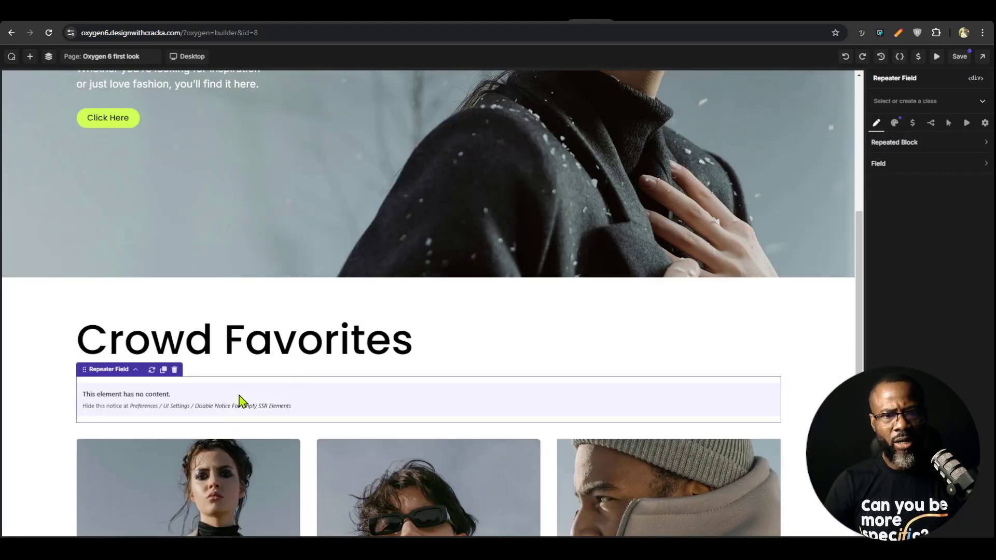
# Check the repeater's field source options and set its repeated block component to card
pyautogui.click(926, 165)
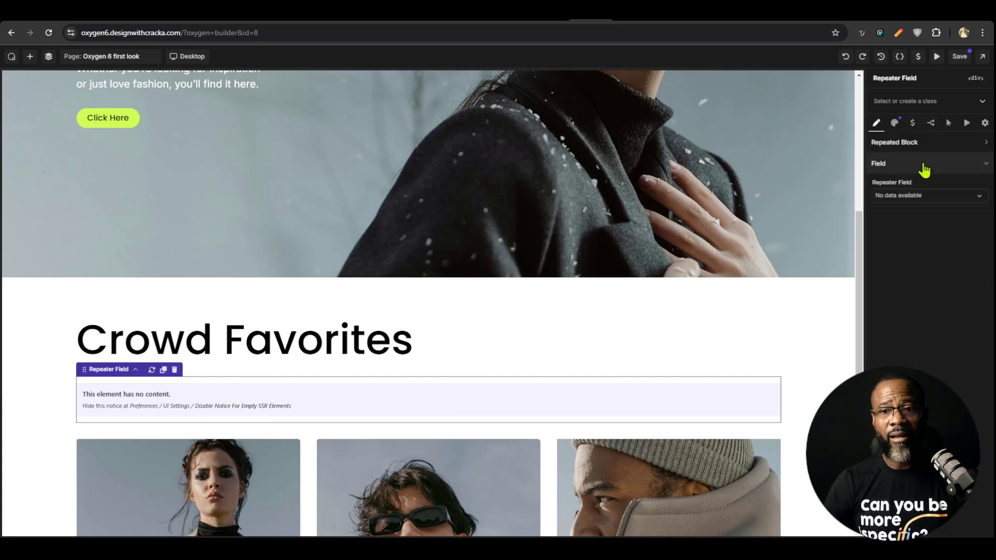
pyautogui.click(919, 196)
pyautogui.click(910, 143)
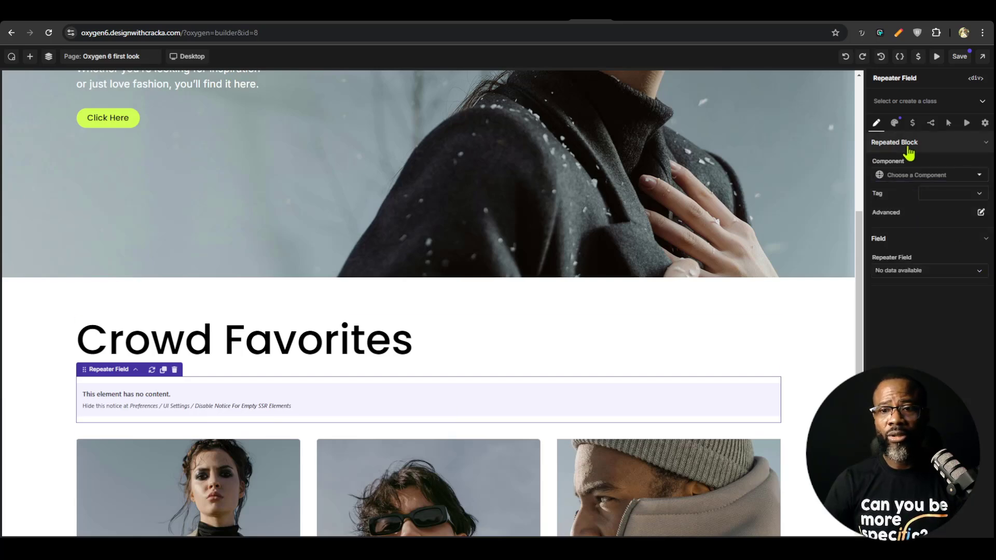
pyautogui.click(908, 177)
pyautogui.click(891, 187)
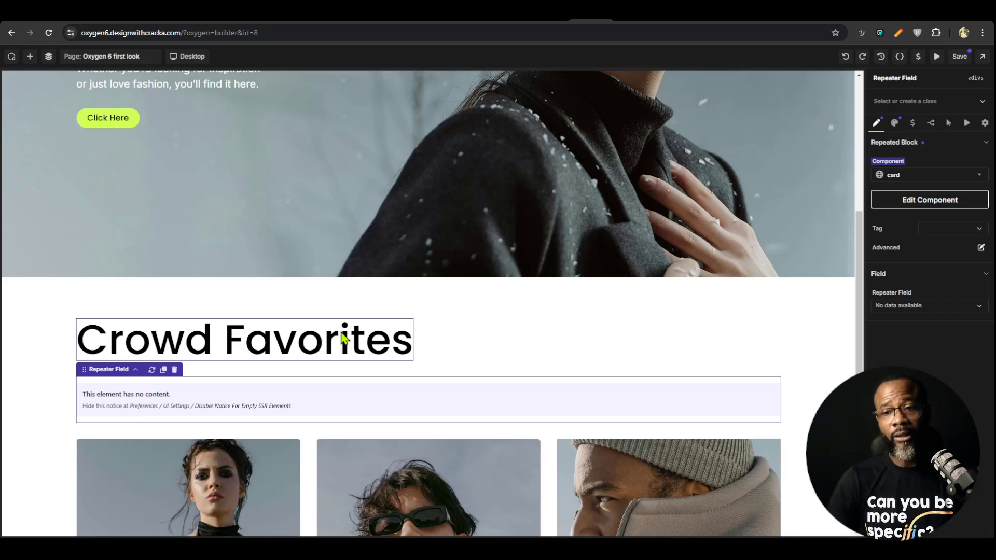
# Save the page with the new repeater and reload the live Oxygen 6 first look page
pyautogui.scroll(-2, 348, 390)
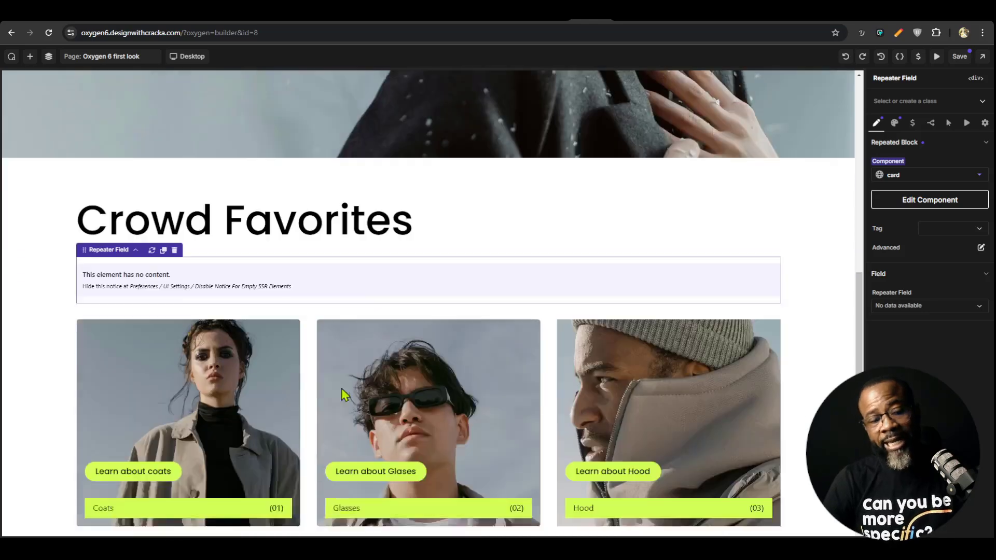
pyautogui.scroll(-1, 341, 388)
pyautogui.click(254, 378)
pyautogui.click(320, 257)
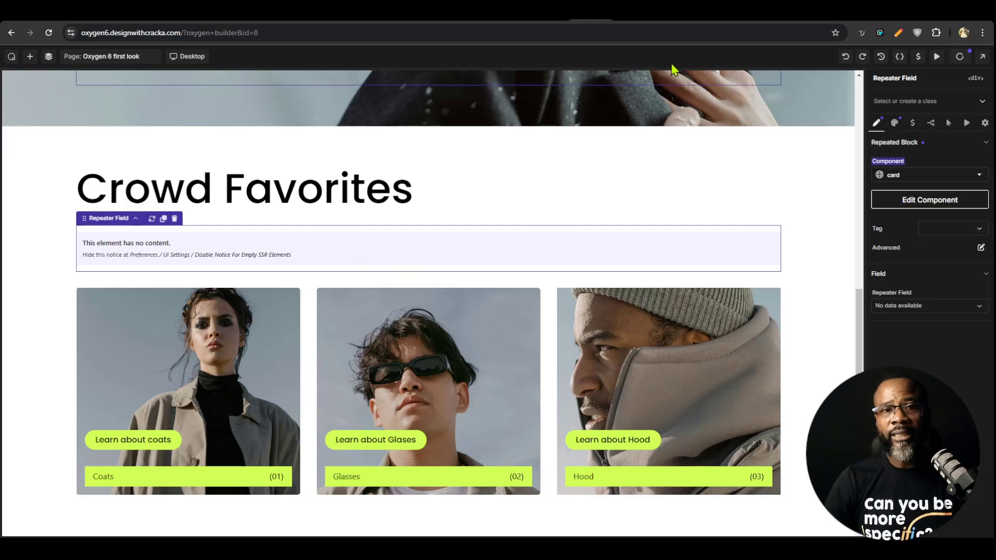
pyautogui.click(627, 21)
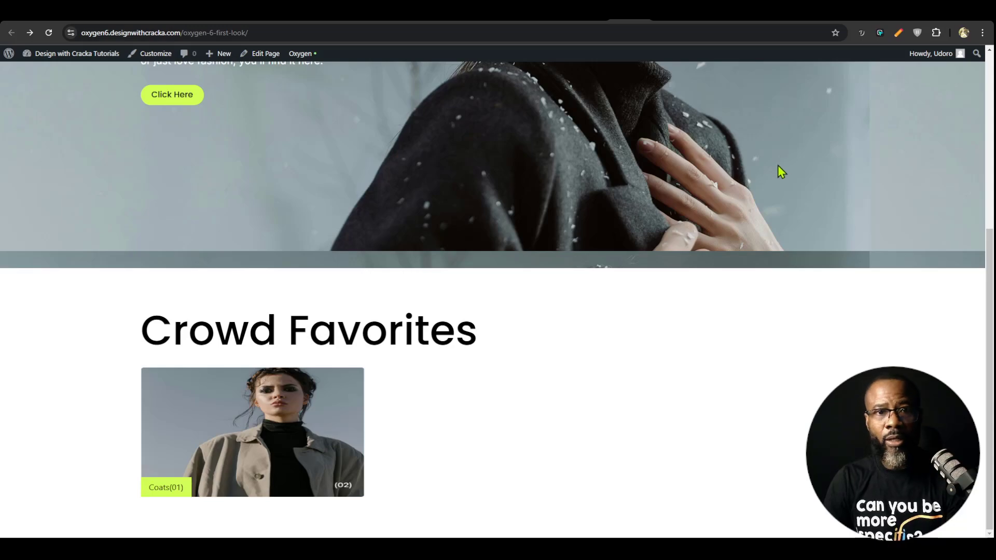
pyautogui.press('F5')
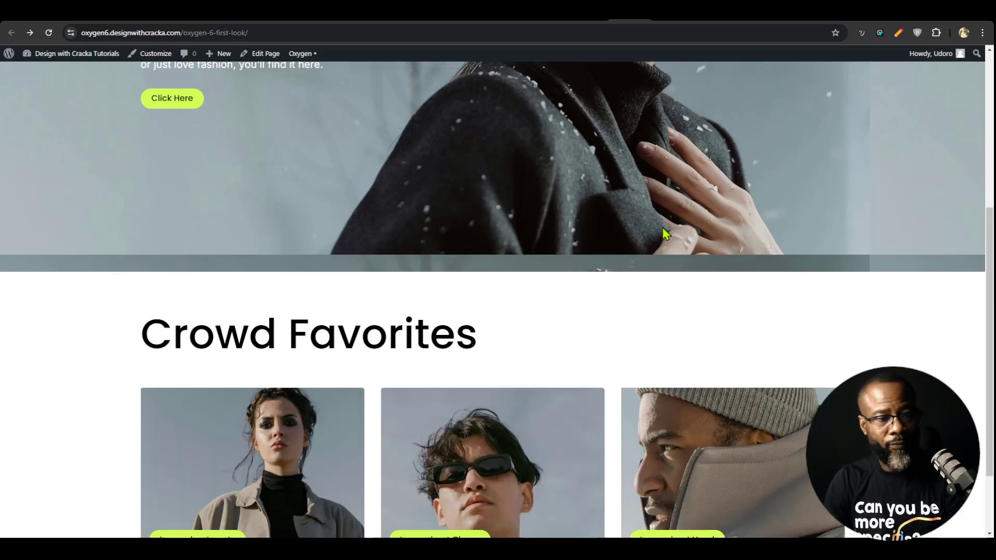
# Inspect the markup of the repeater element below the Crowd Favorites heading in the browser's developer tools
pyautogui.press('F12')
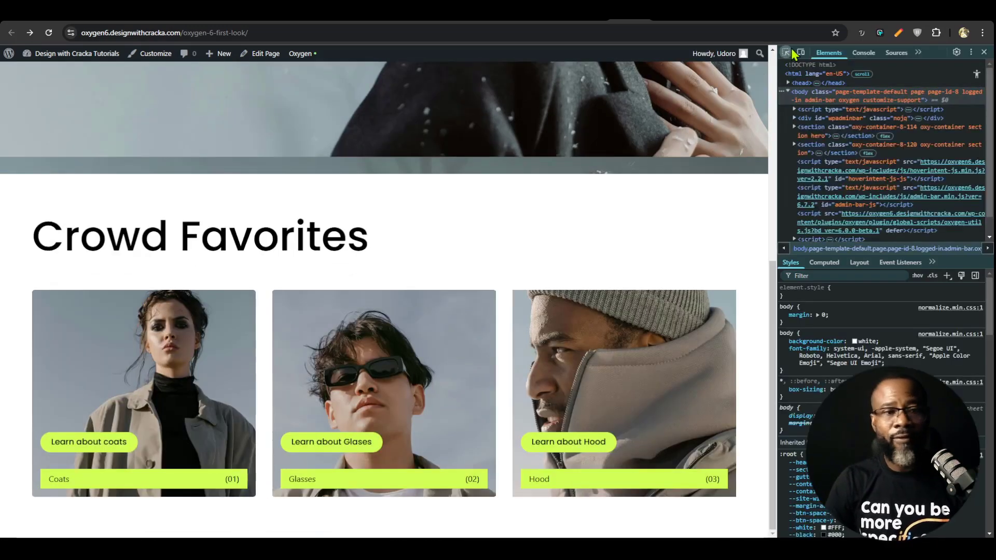
pyautogui.click(786, 53)
pyautogui.click(271, 242)
pyautogui.click(838, 202)
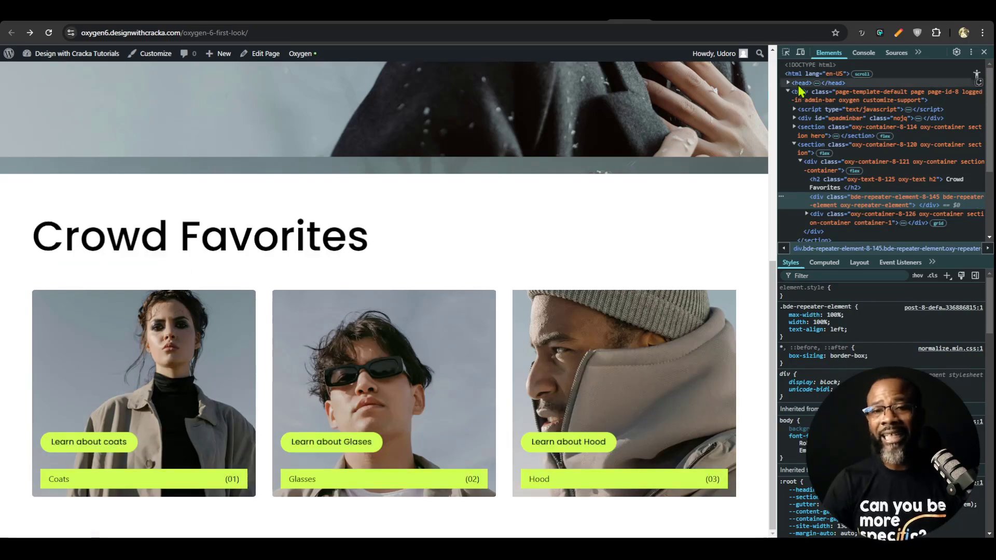
# Examine the card grid container's markup and its card elements, compare them with the repeater element, and close the developer tools
pyautogui.click(786, 53)
pyautogui.click(265, 385)
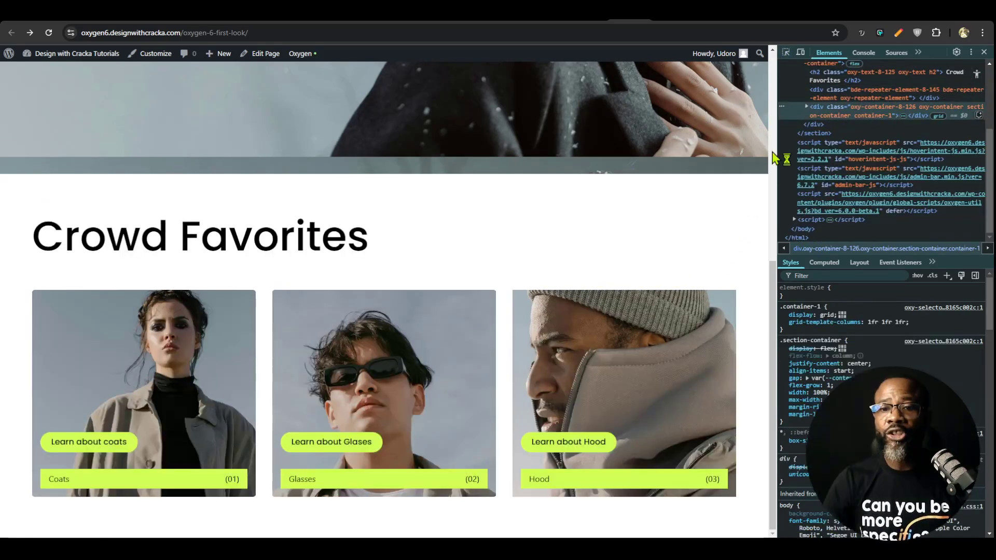
pyautogui.click(806, 107)
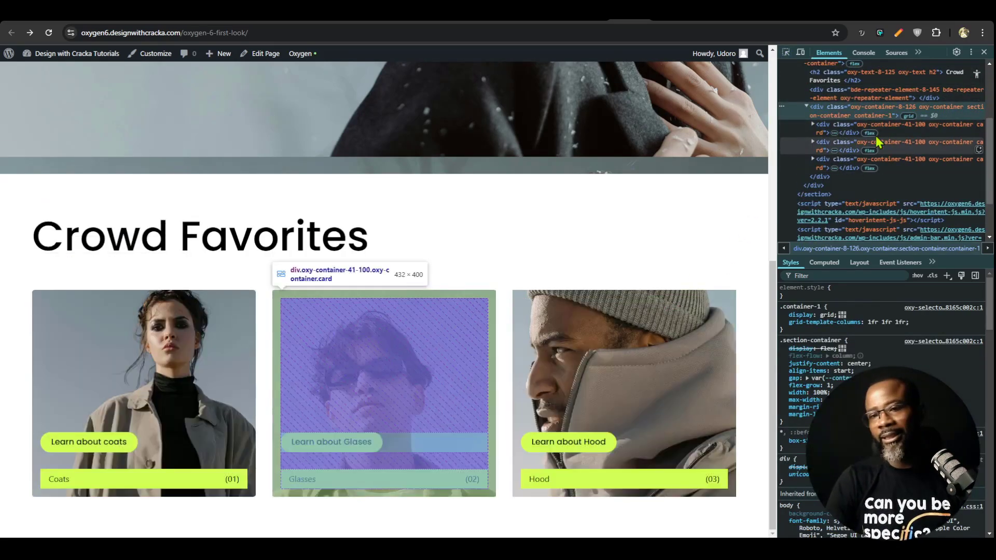
pyautogui.click(882, 146)
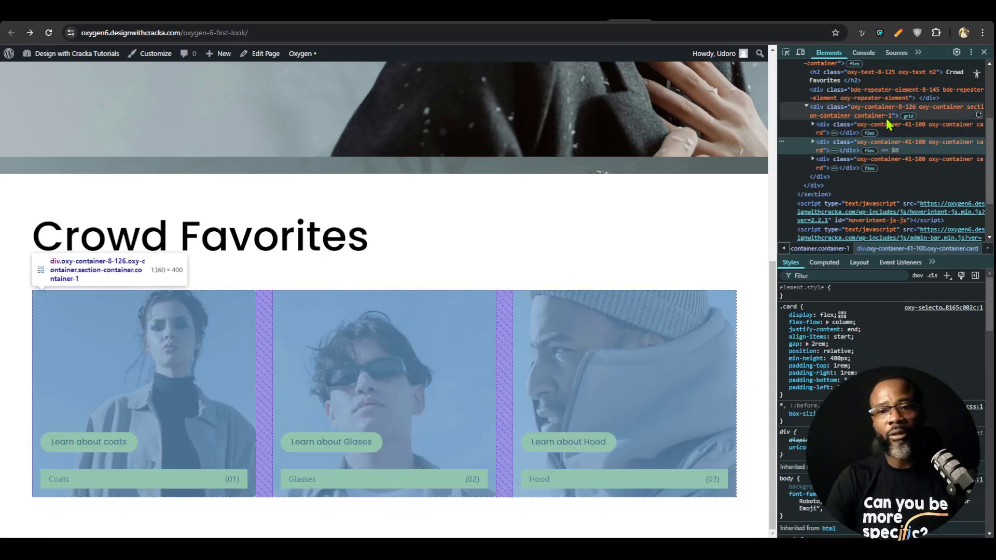
pyautogui.click(864, 111)
pyautogui.click(871, 98)
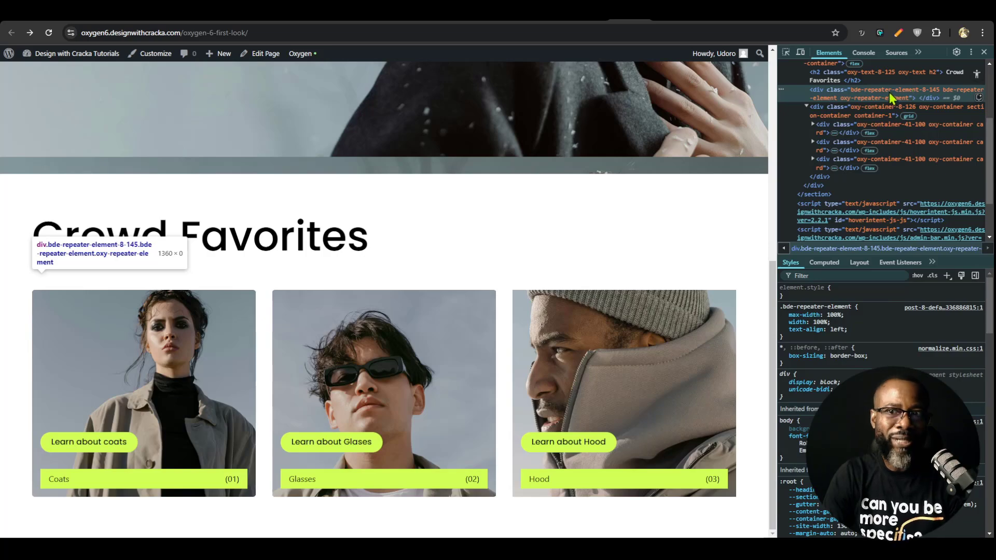
pyautogui.click(879, 118)
pyautogui.click(883, 128)
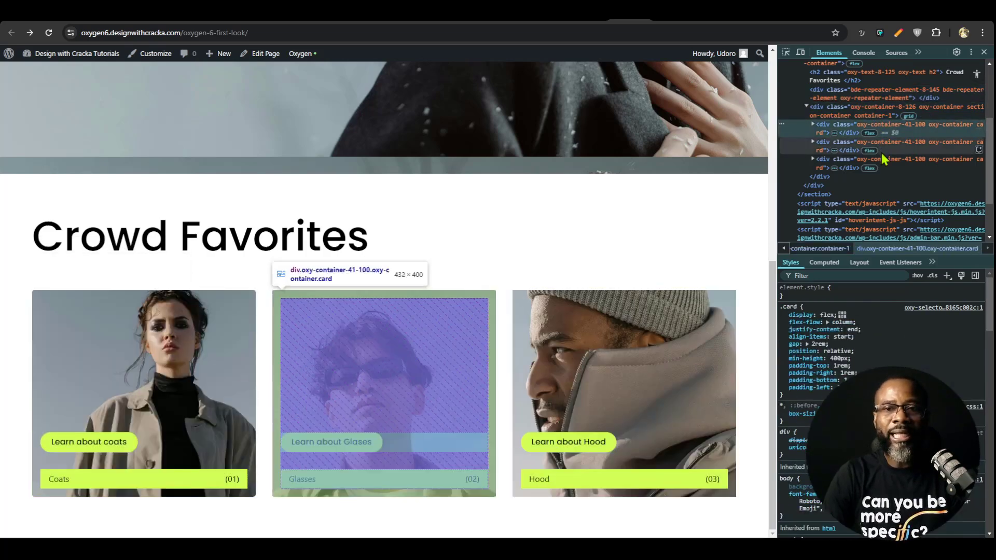
pyautogui.click(984, 53)
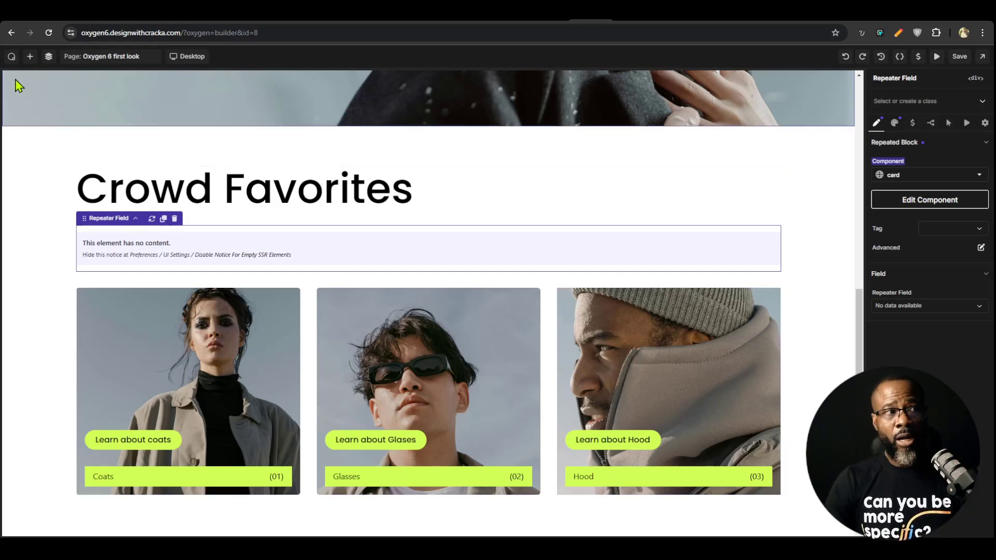
# Review the section class's layout and spacing settings on the hero section, the available classes, and the hero heading
pyautogui.click(30, 56)
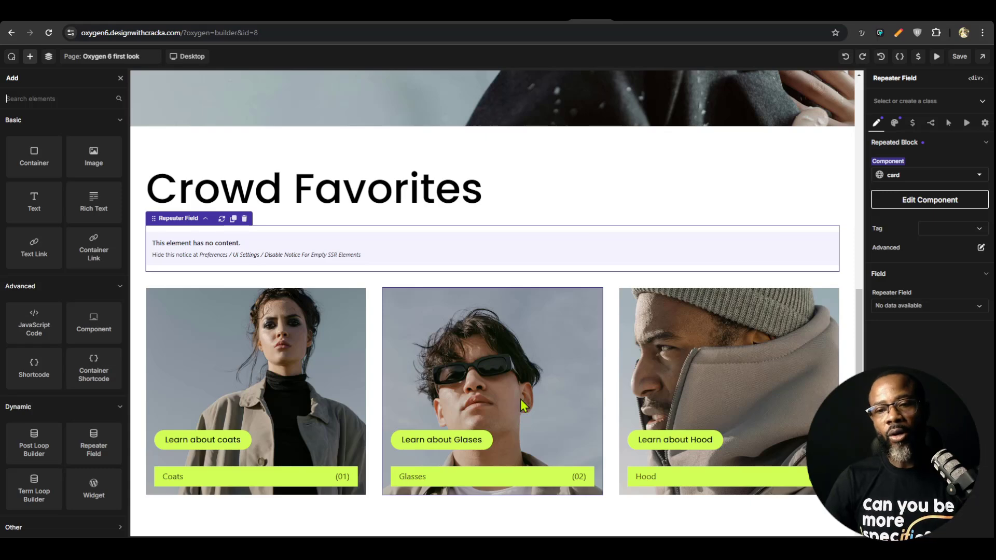
pyautogui.scroll(6, 523, 406)
pyautogui.scroll(2, 522, 405)
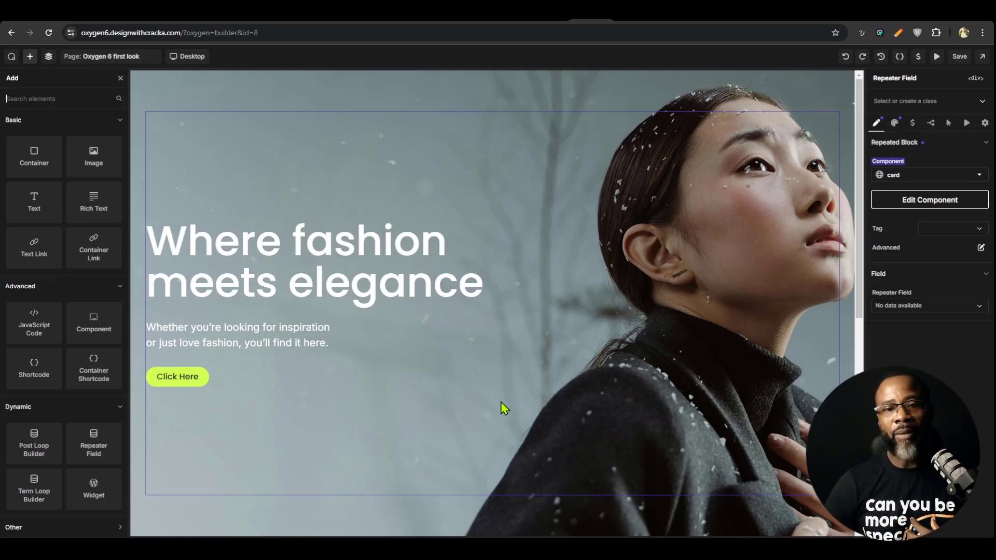
pyautogui.click(582, 87)
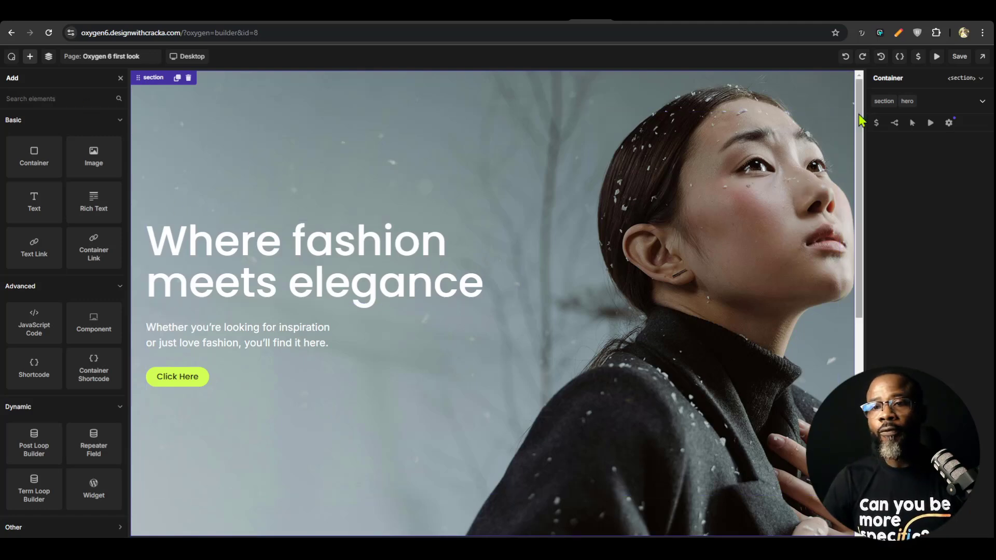
pyautogui.click(884, 101)
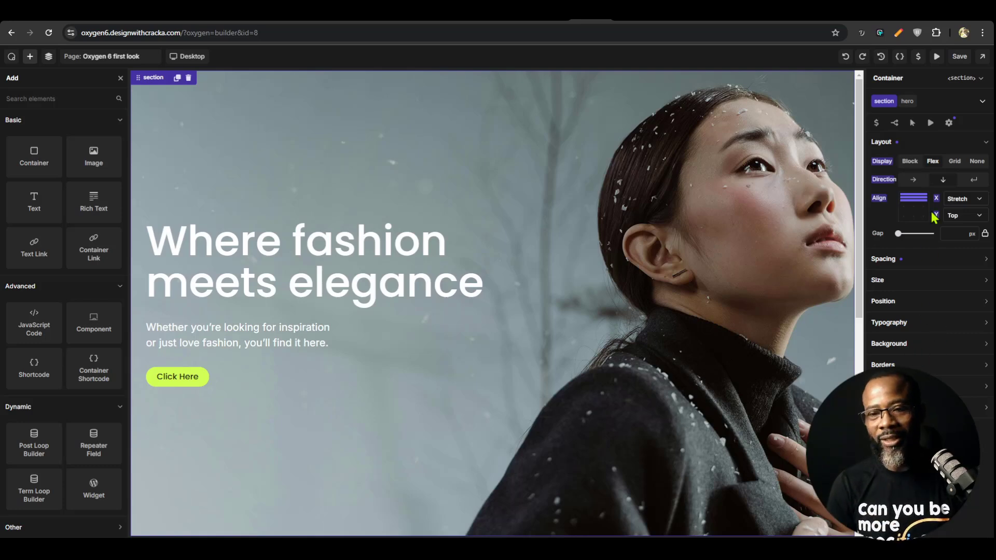
pyautogui.click(929, 259)
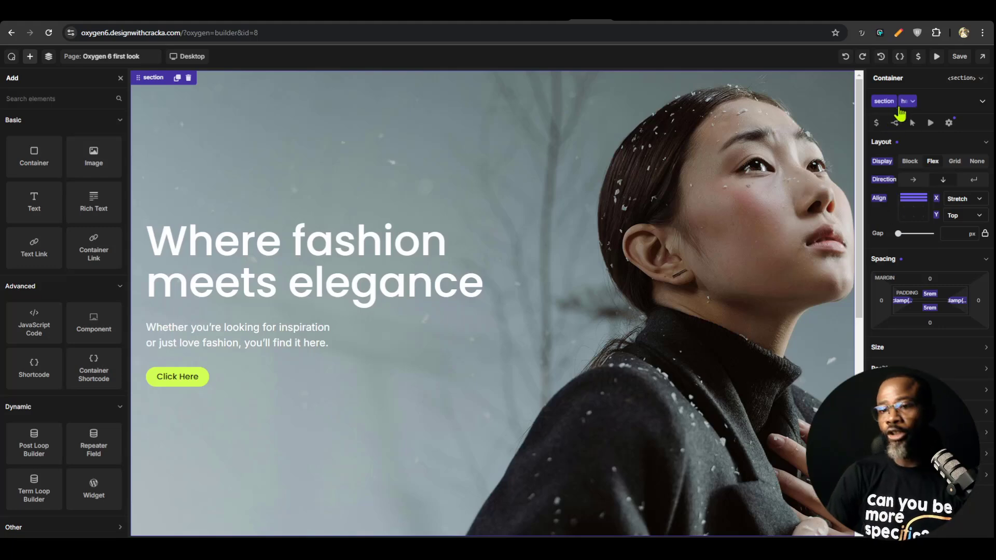
pyautogui.click(944, 101)
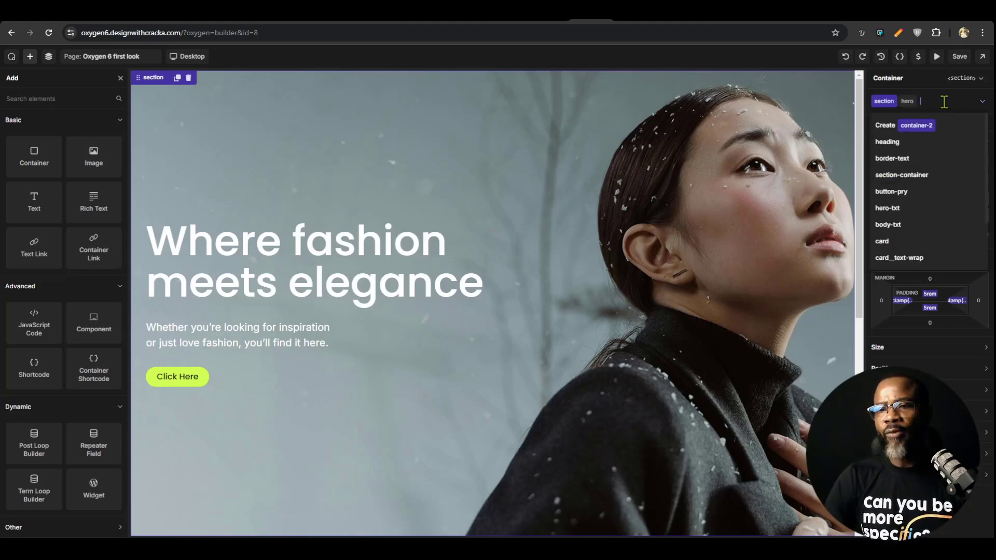
pyautogui.click(318, 254)
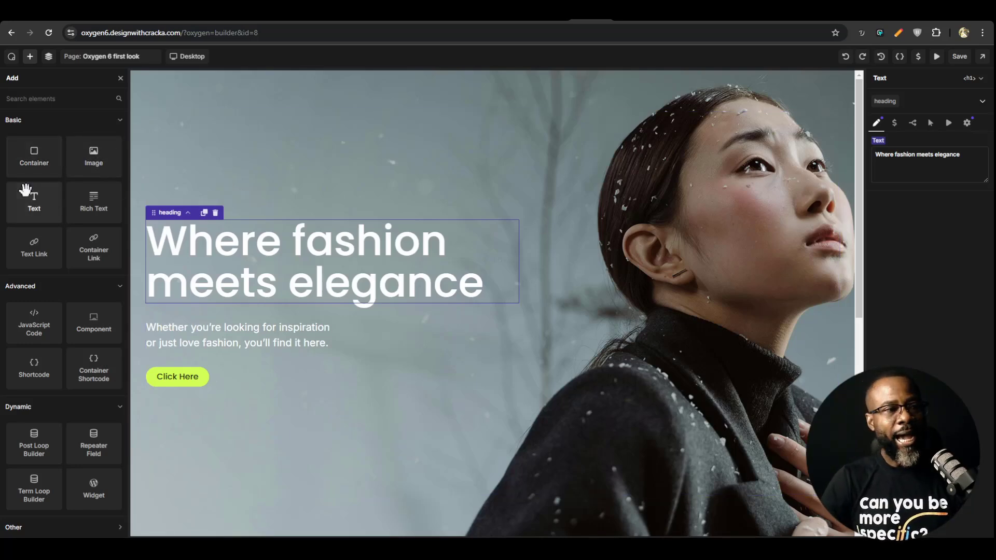
# Go through the hero section, section-container, heading, hero-txt and button-pry in the page structure to compare their properties
pyautogui.click(48, 56)
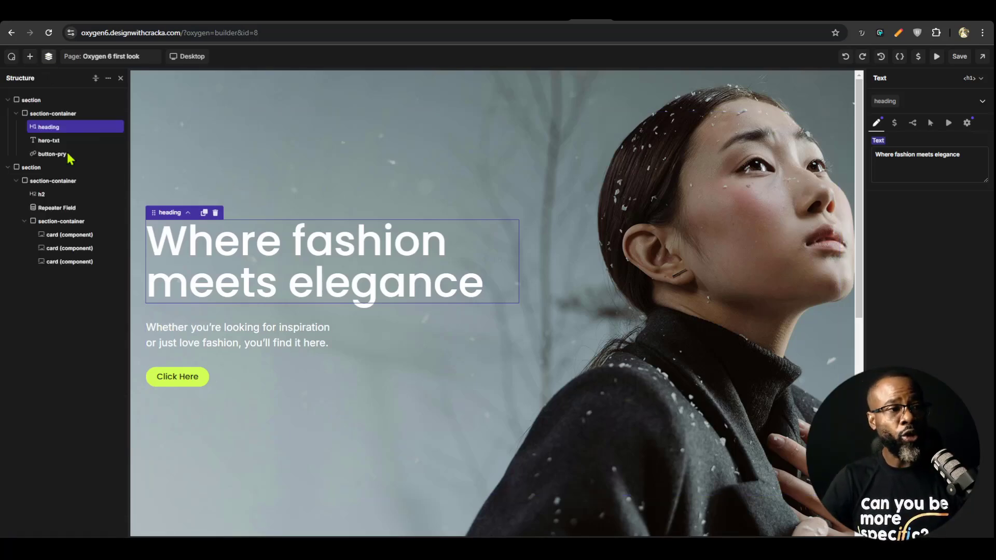
pyautogui.click(36, 100)
pyautogui.click(46, 113)
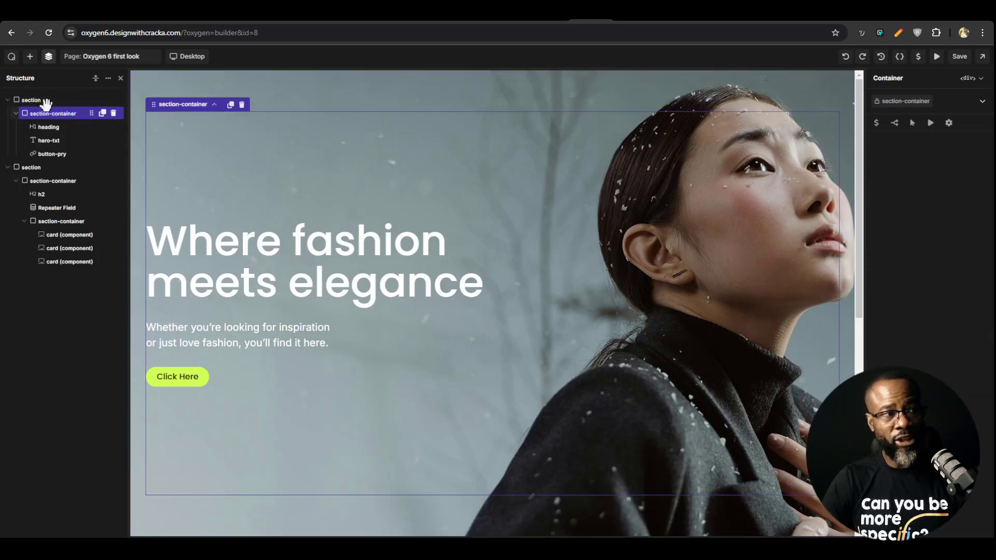
pyautogui.click(46, 100)
pyautogui.click(48, 113)
pyautogui.click(45, 100)
pyautogui.click(48, 113)
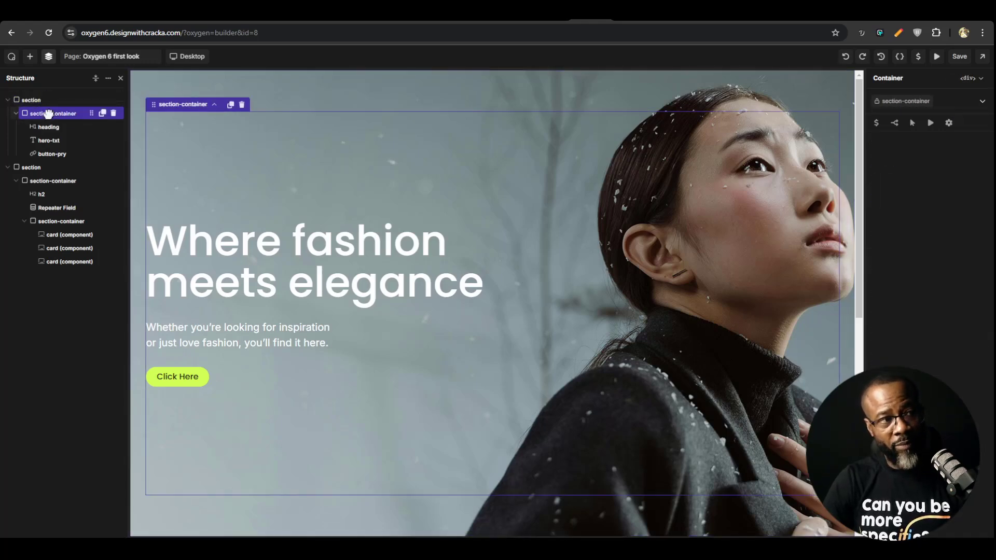
pyautogui.click(48, 127)
pyautogui.click(46, 140)
pyautogui.click(46, 153)
pyautogui.click(47, 127)
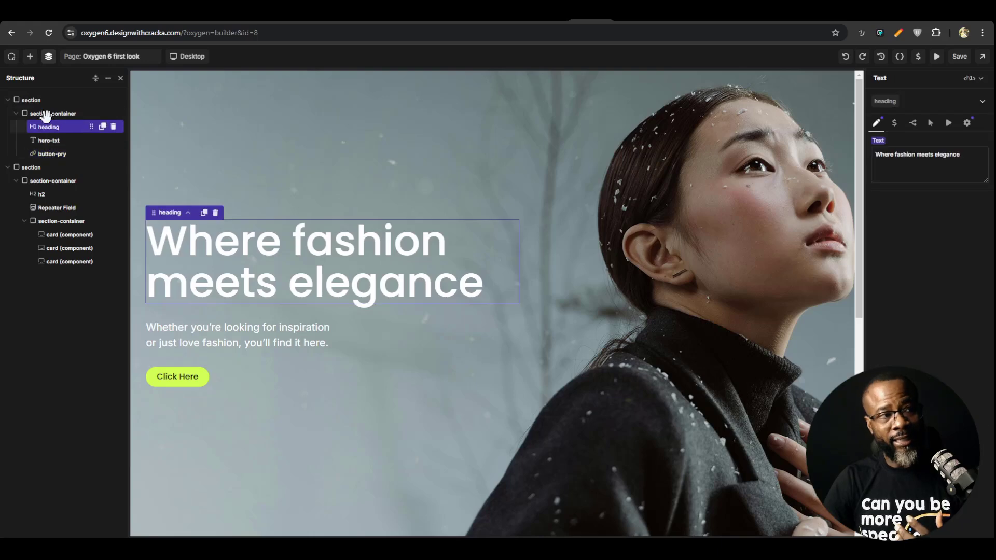
pyautogui.click(42, 100)
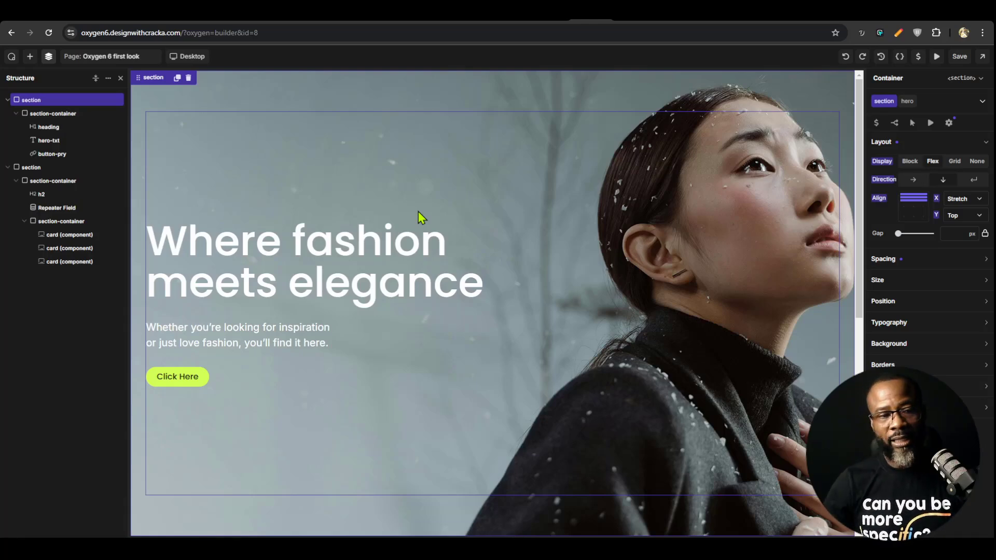
pyautogui.click(373, 260)
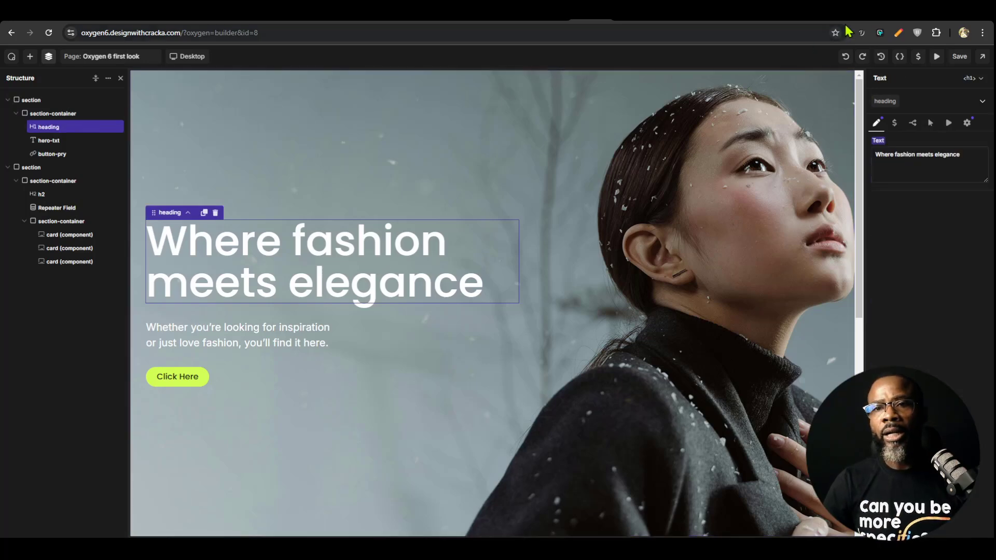
# Switch to the Webflow designer and add a section with a heading inside it to the blank Home page
pyautogui.click(765, 22)
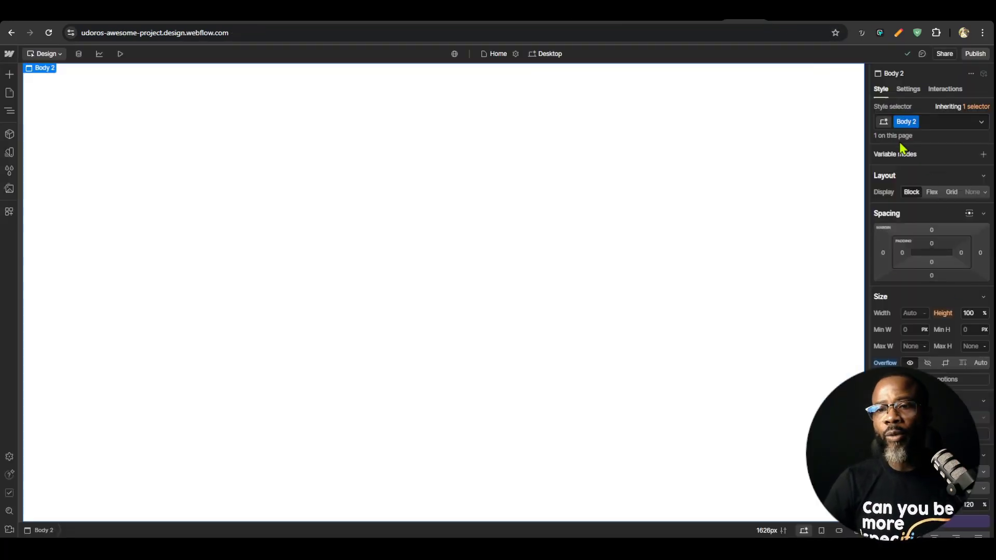
pyautogui.click(10, 74)
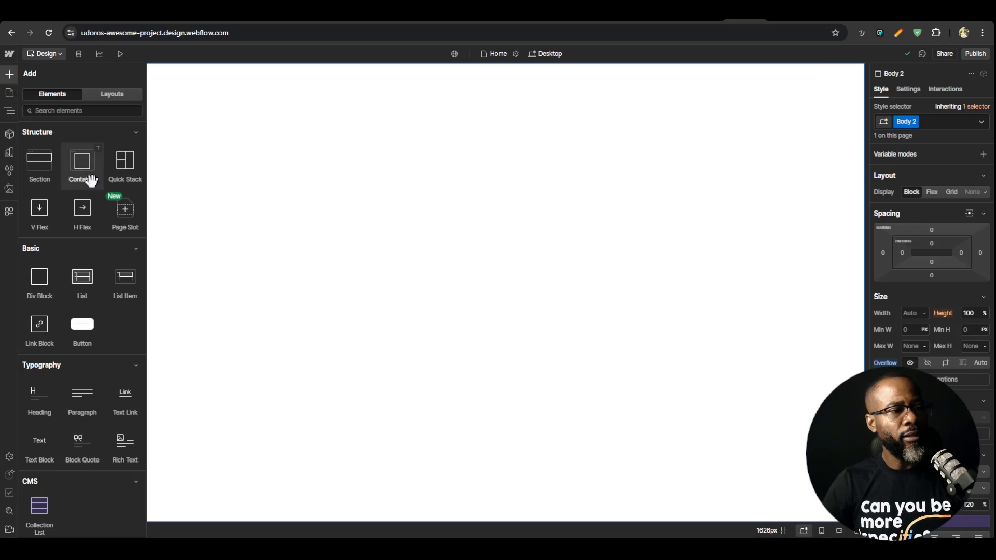
pyautogui.click(40, 160)
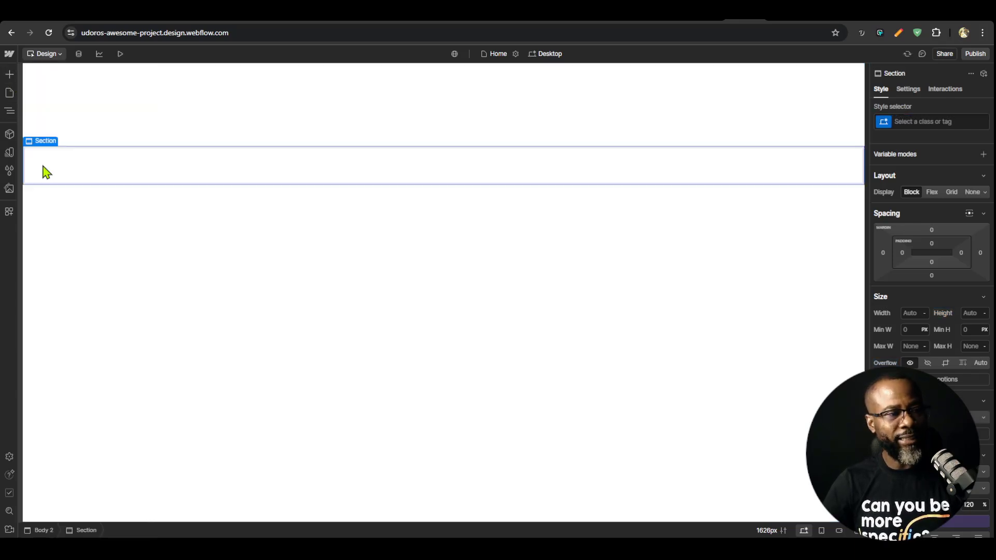
pyautogui.click(10, 74)
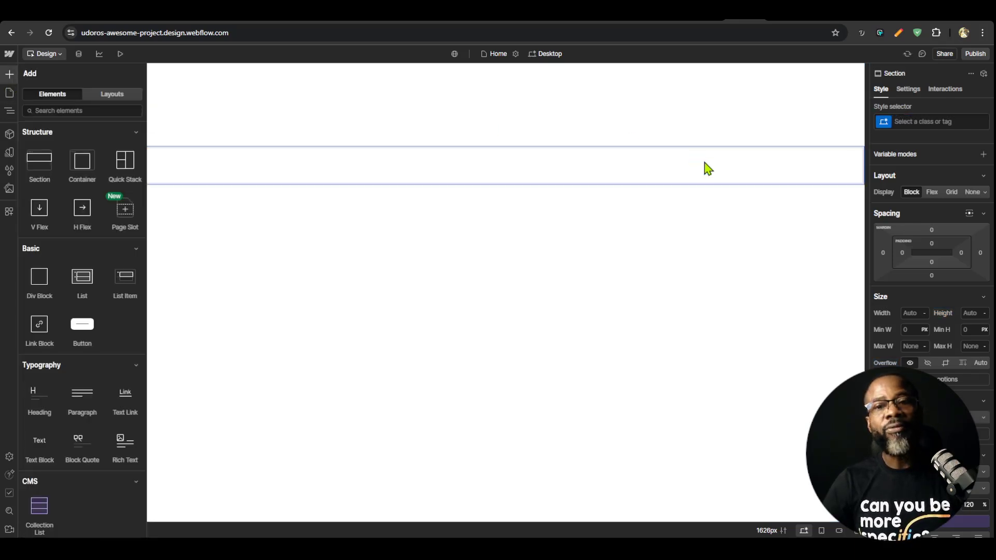
pyautogui.click(35, 396)
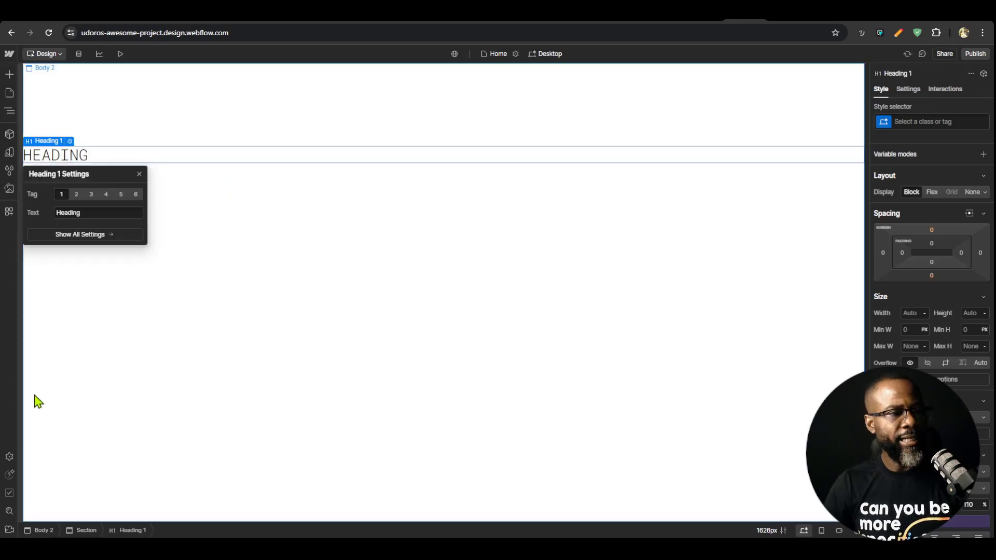
pyautogui.click(72, 156)
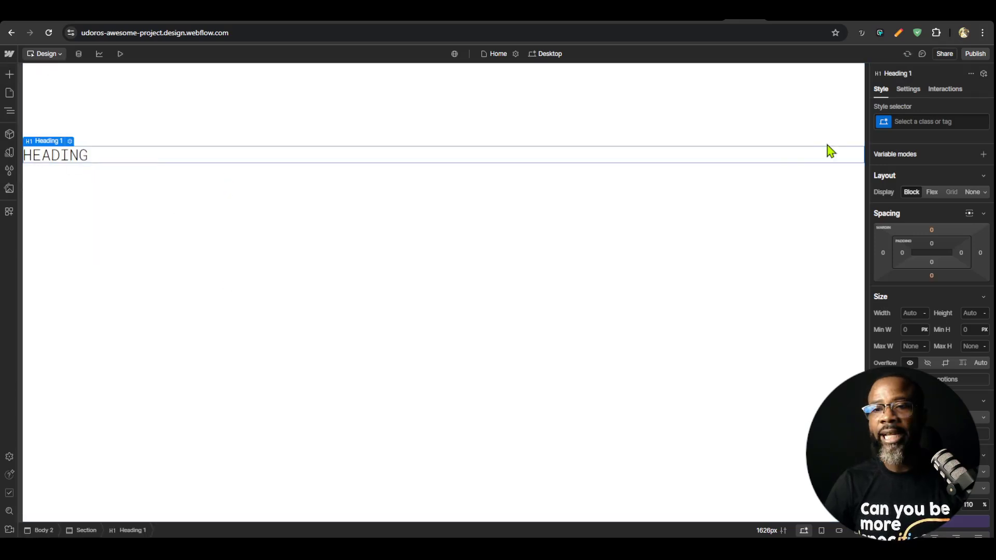
# Check the heading's available style selectors and inspect the All H1 Headings tag selector
pyautogui.click(922, 121)
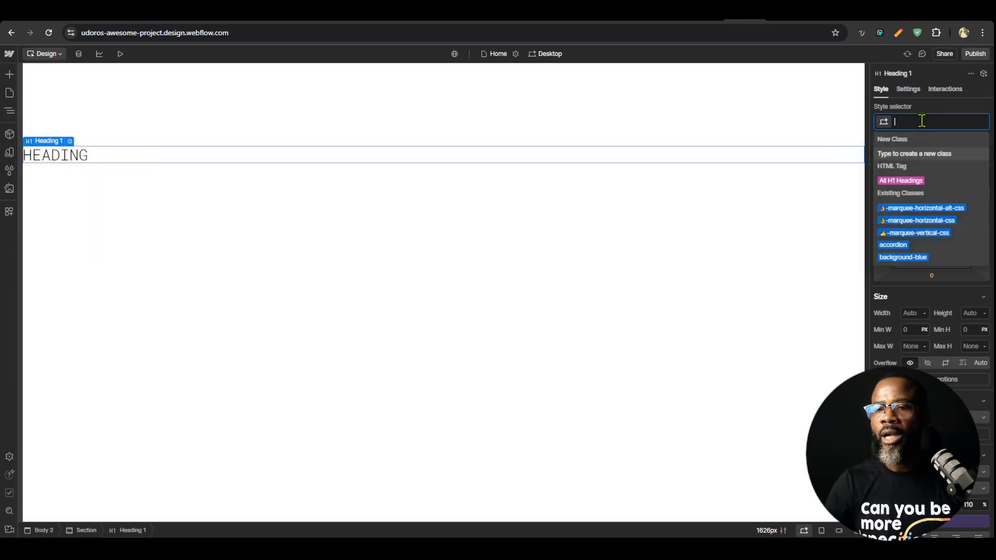
pyautogui.click(905, 181)
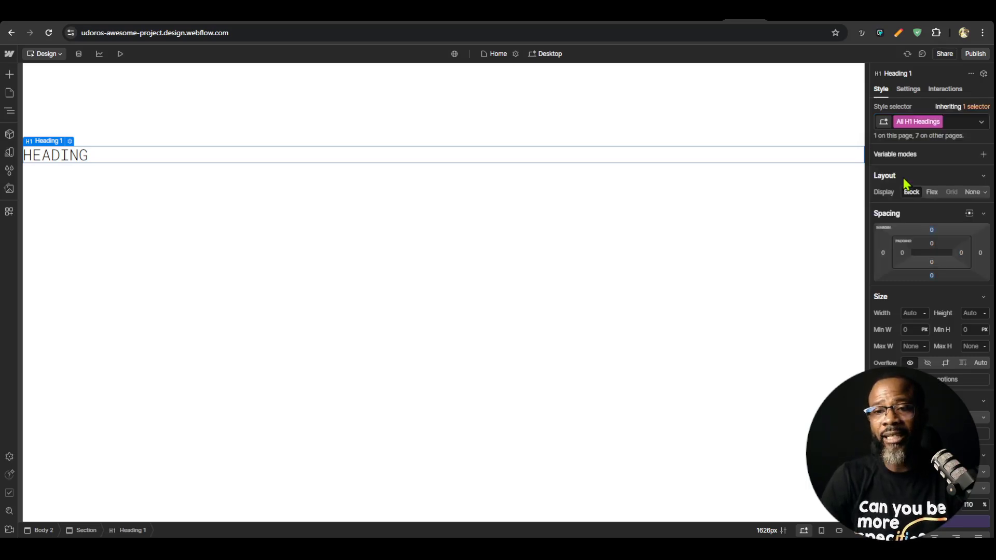
pyautogui.click(948, 123)
pyautogui.click(609, 156)
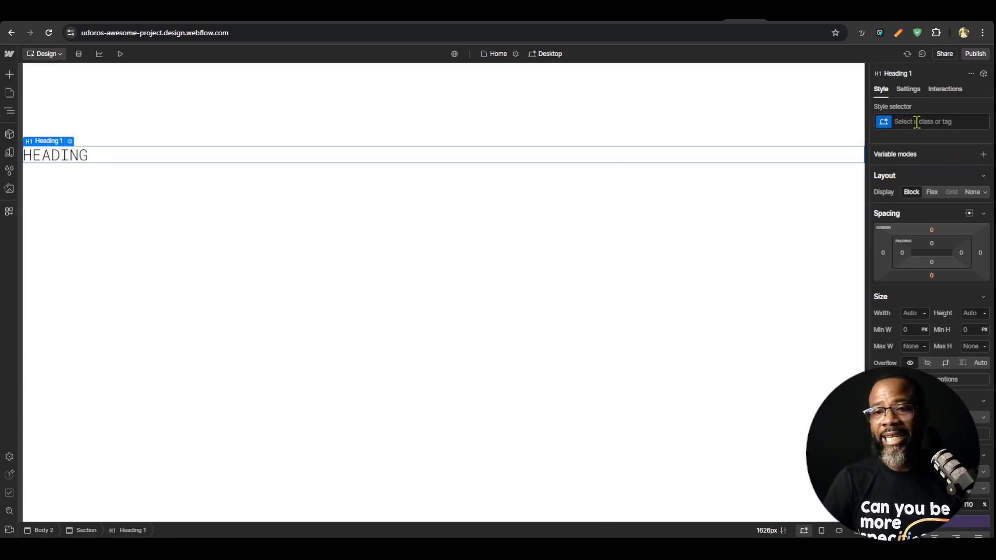
pyautogui.click(946, 119)
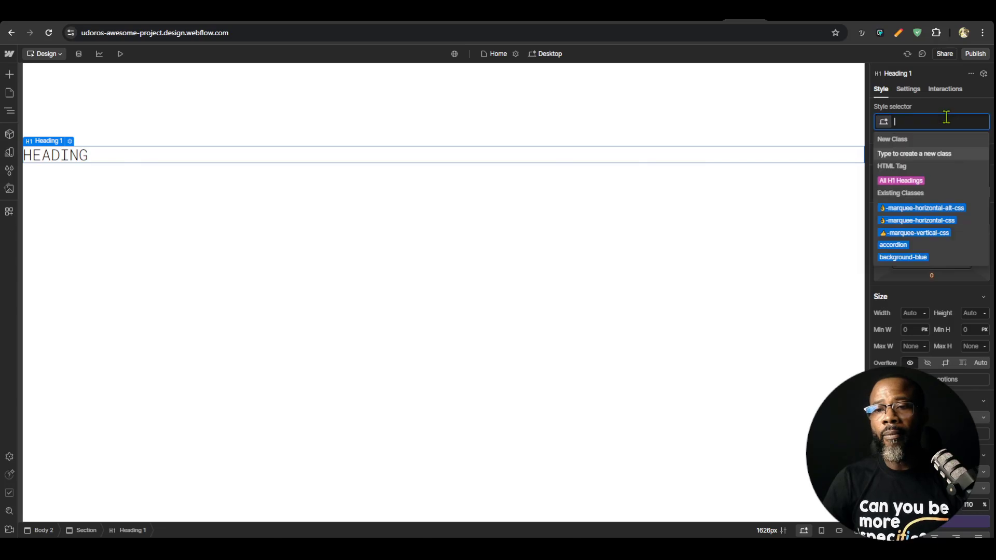
pyautogui.press('Escape')
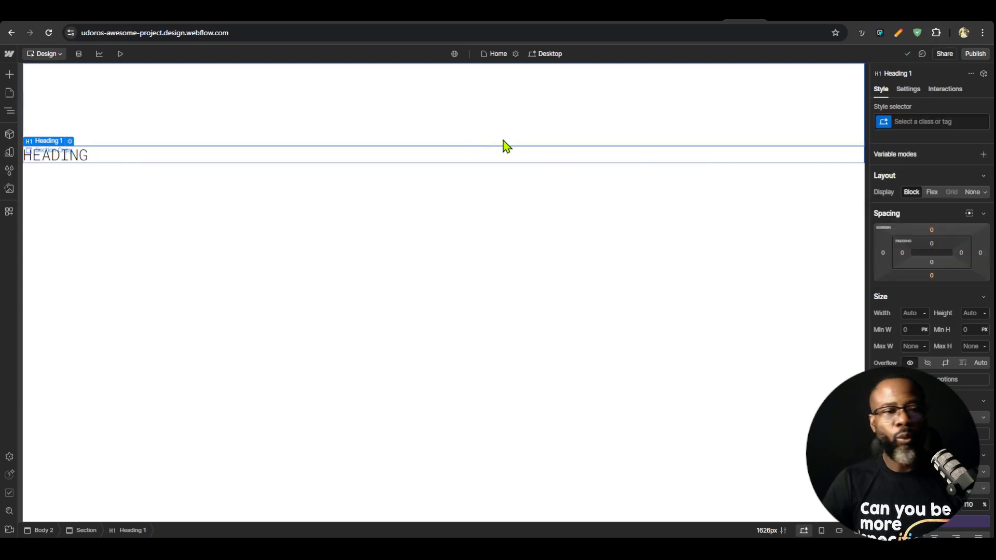
# Set the heading's tag to H2 and check which HTML tag selector is offered for it
pyautogui.click(909, 89)
pyautogui.click(924, 207)
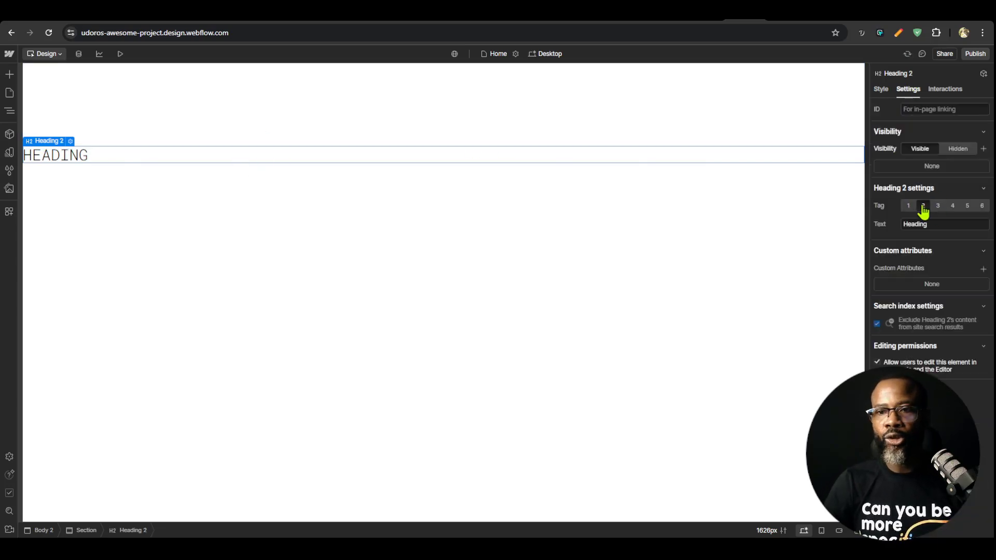
pyautogui.click(882, 91)
pyautogui.click(918, 119)
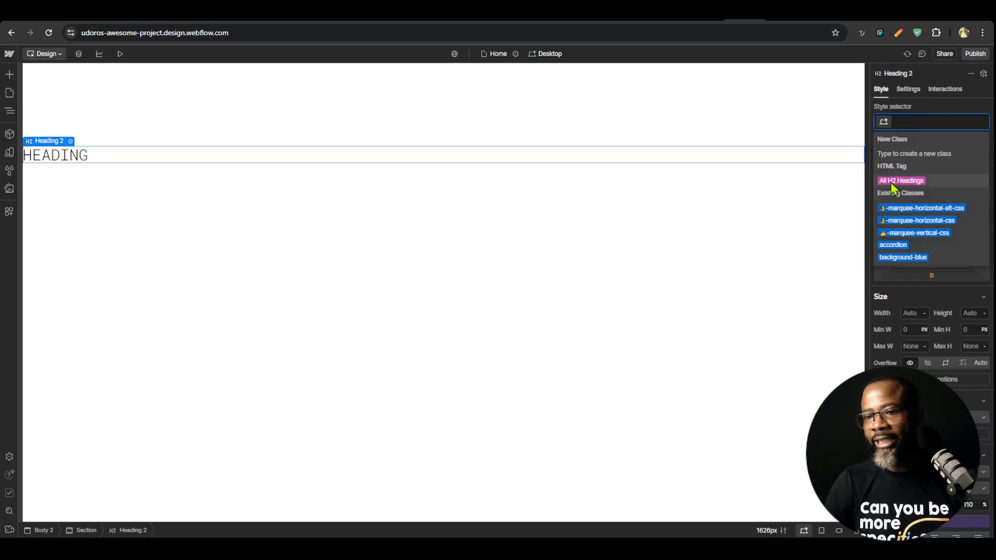
# Set the heading's tag to H3 and check which HTML tag selector is offered for it
pyautogui.click(909, 90)
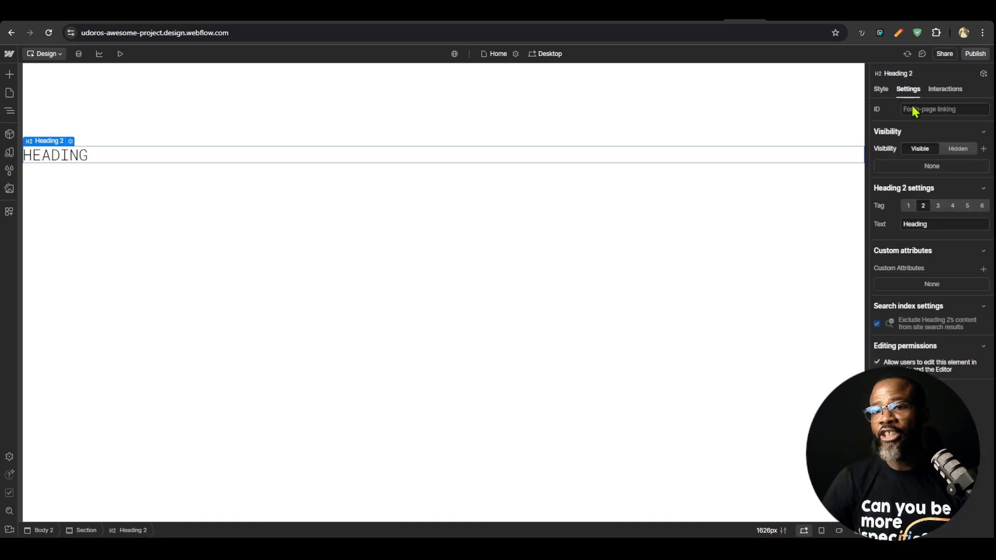
pyautogui.click(938, 206)
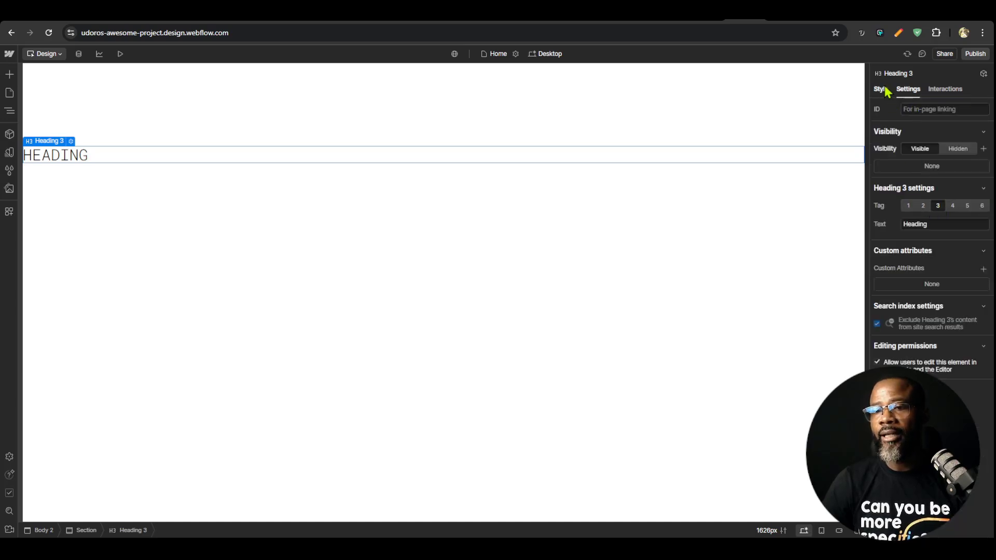
pyautogui.click(884, 89)
pyautogui.click(911, 122)
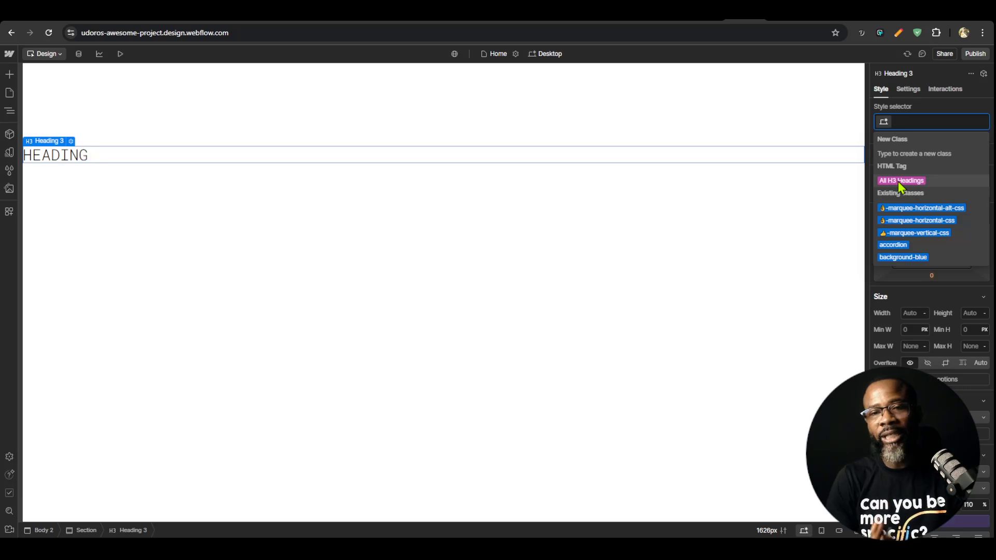
# Glance at the Oxygen builder, return to Webflow, and try the heading's top margin as Auto before returning it to PX
pyautogui.click(577, 22)
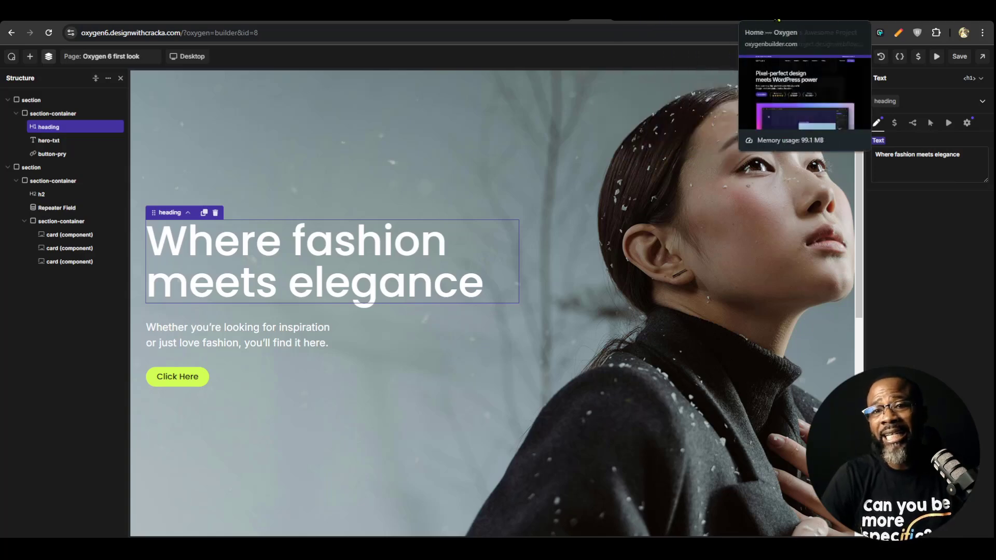
pyautogui.click(737, 30)
pyautogui.click(931, 230)
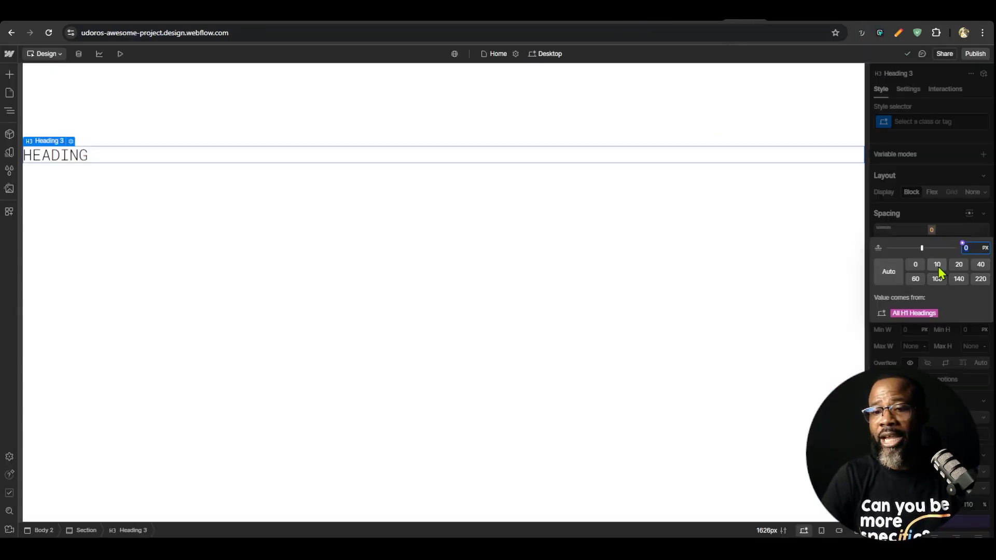
pyautogui.click(985, 248)
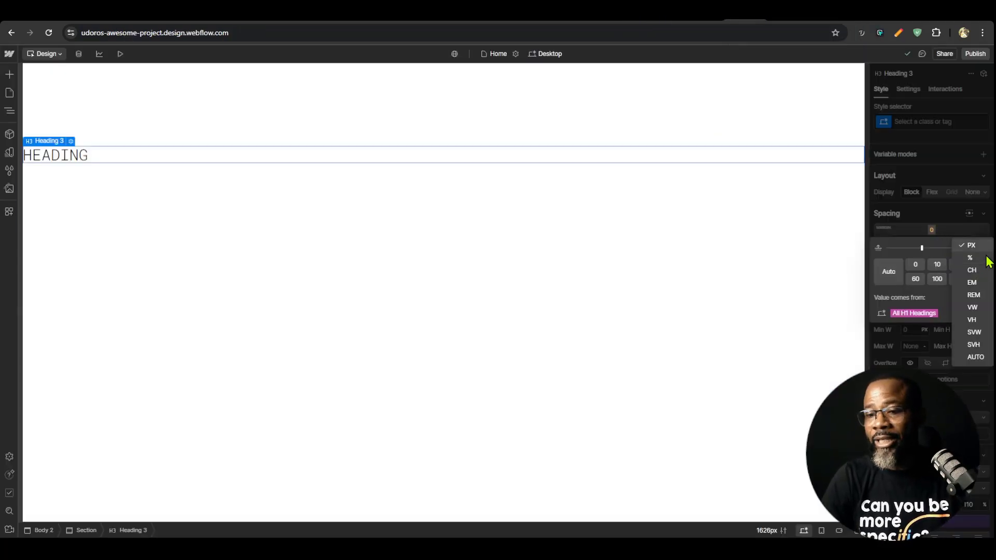
pyautogui.click(971, 359)
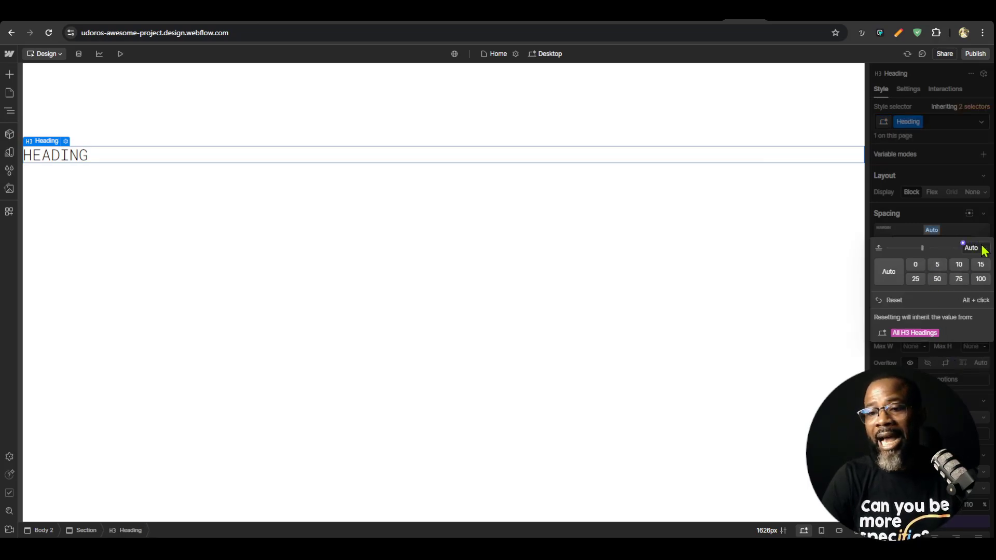
pyautogui.click(983, 248)
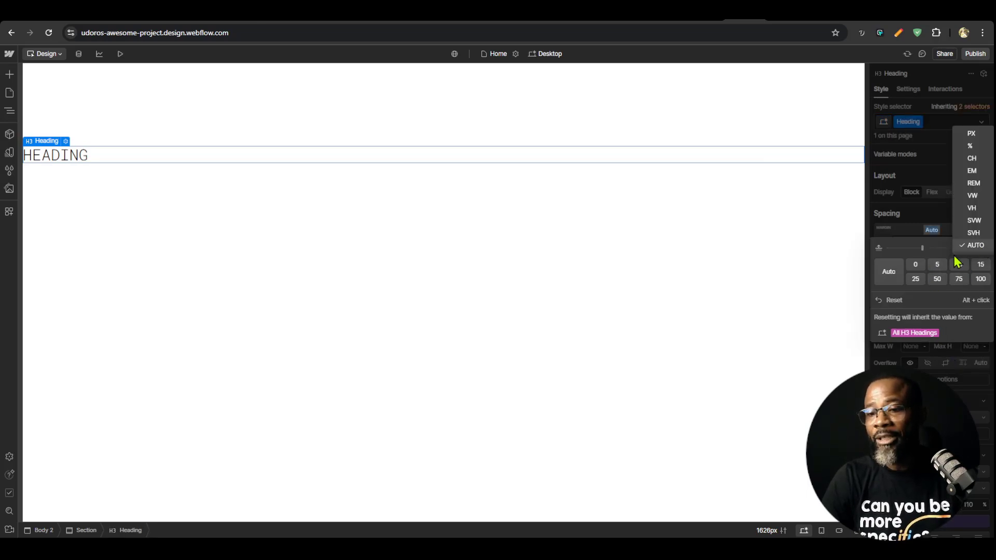
pyautogui.click(972, 135)
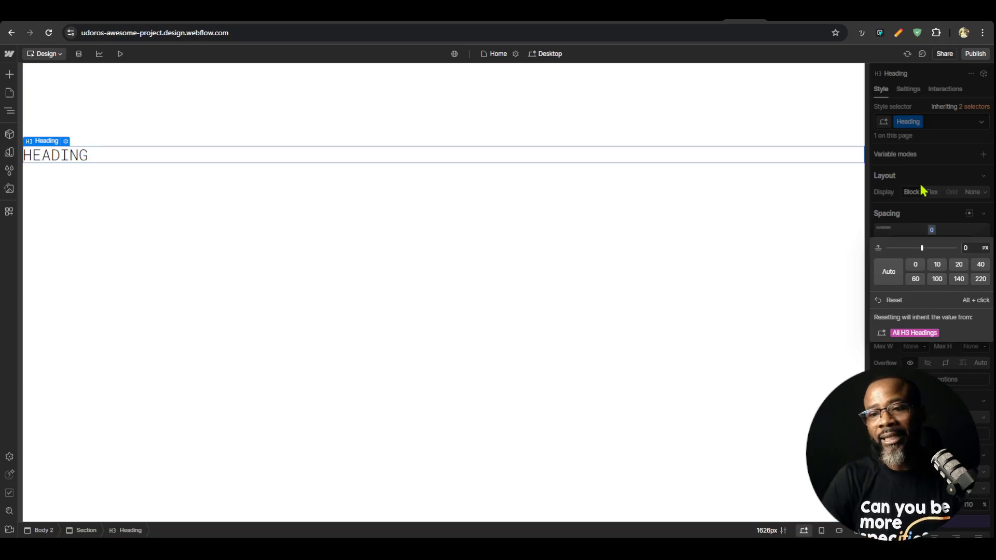
# Set the heading's padding to 20 px on all four sides at once
pyautogui.click(932, 243)
pyautogui.click(932, 243)
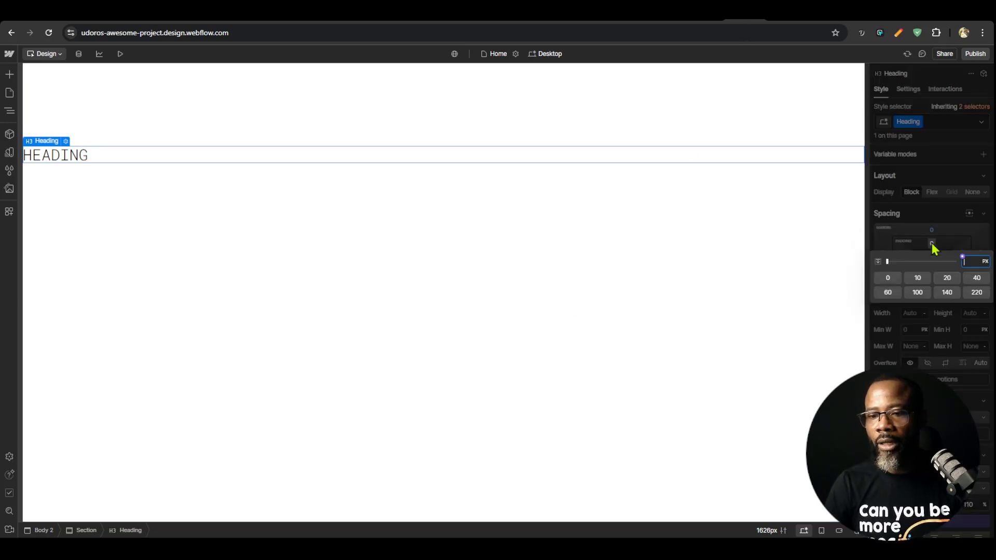
pyautogui.write('20')
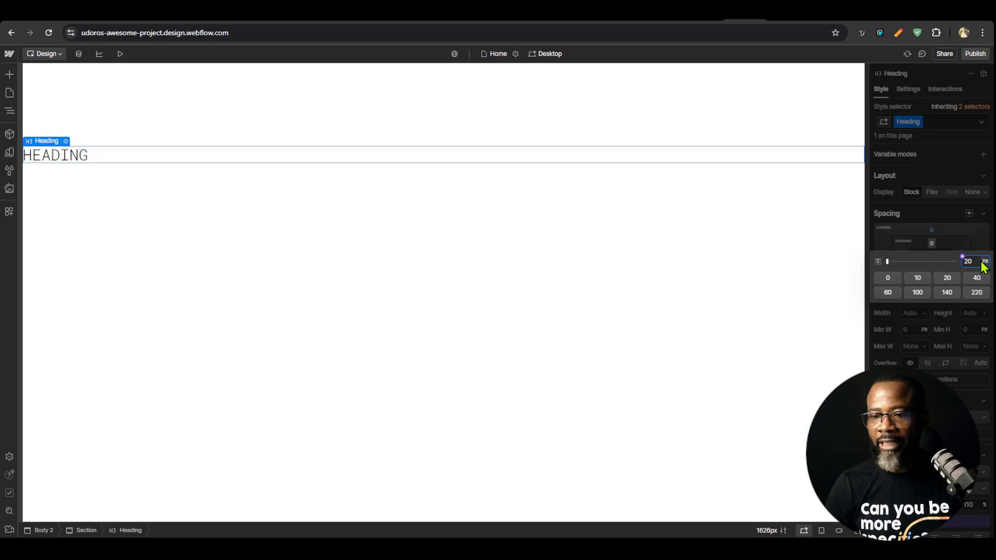
pyautogui.hotkey('shift', 'Return')
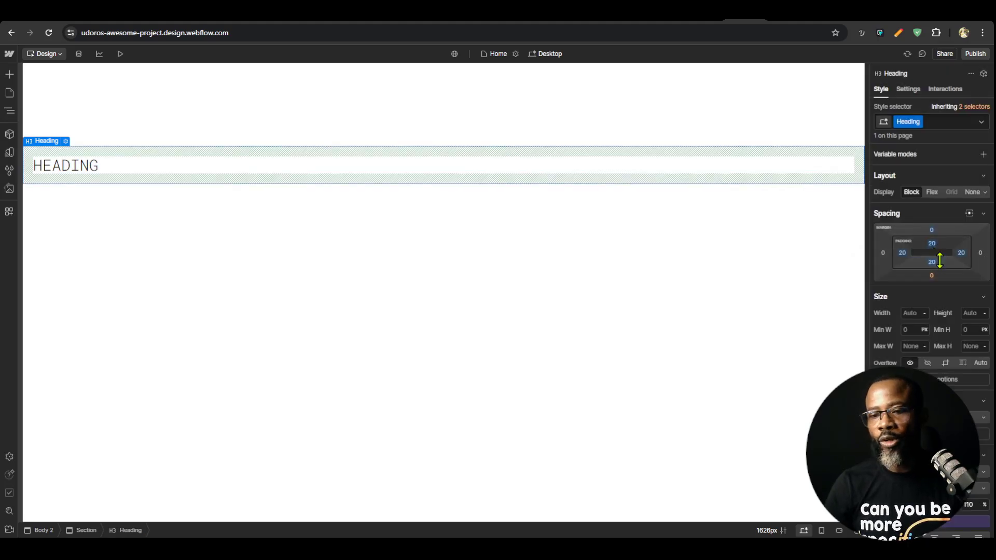
# Set the heading's top and bottom margins together to 10 px
pyautogui.click(932, 230)
pyautogui.click(932, 230)
pyautogui.click(932, 230)
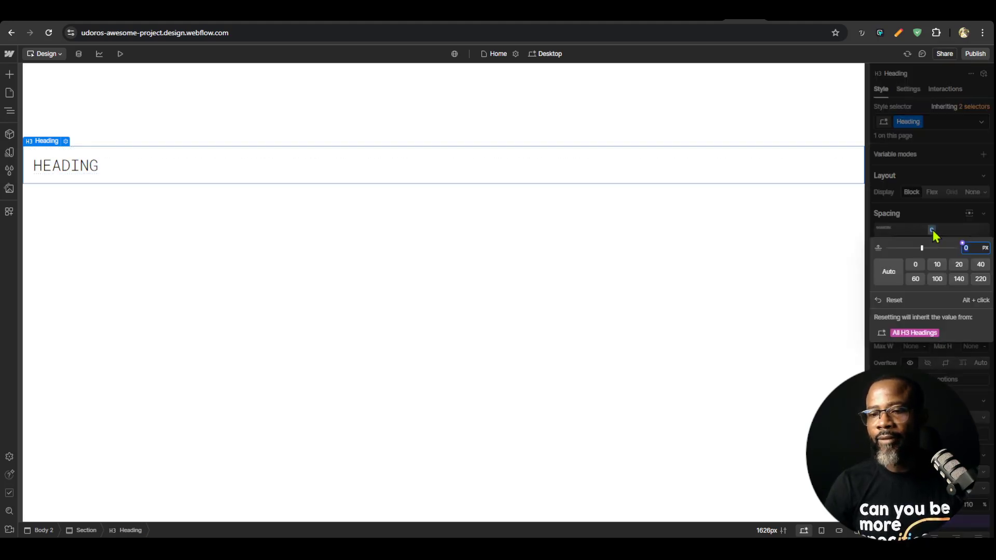
pyautogui.write('10')
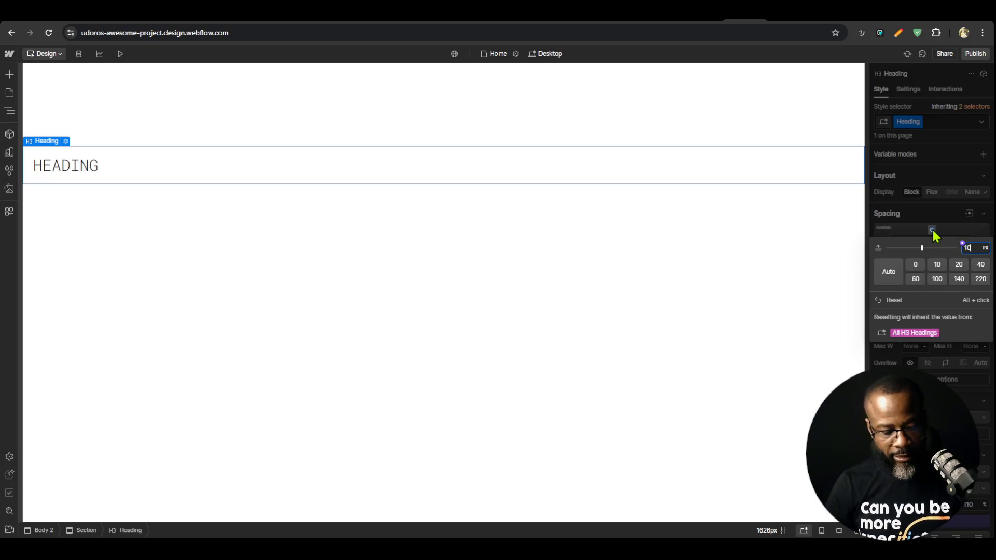
pyautogui.hotkey('alt', 'Return')
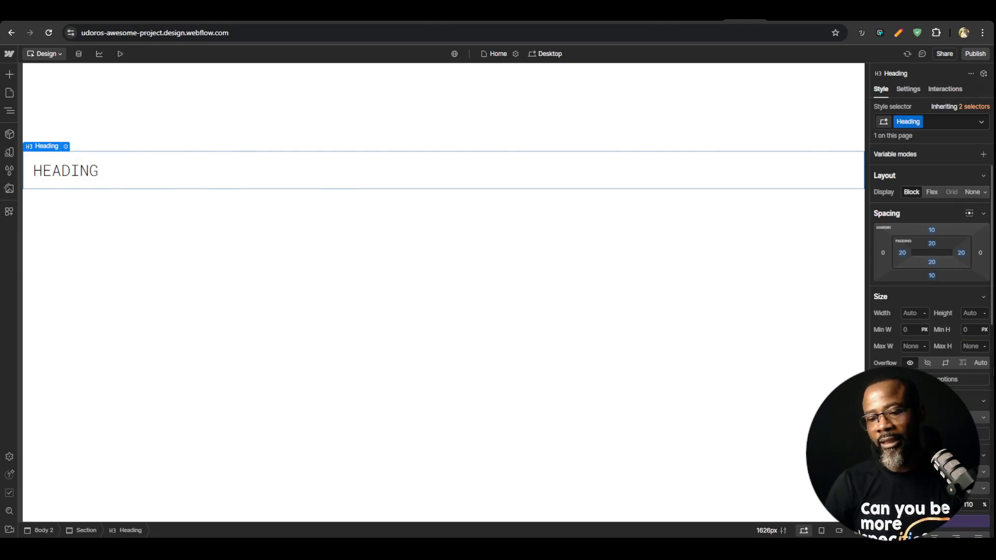
# Set the heading's display to Flex
pyautogui.scroll(-3, 927, 353)
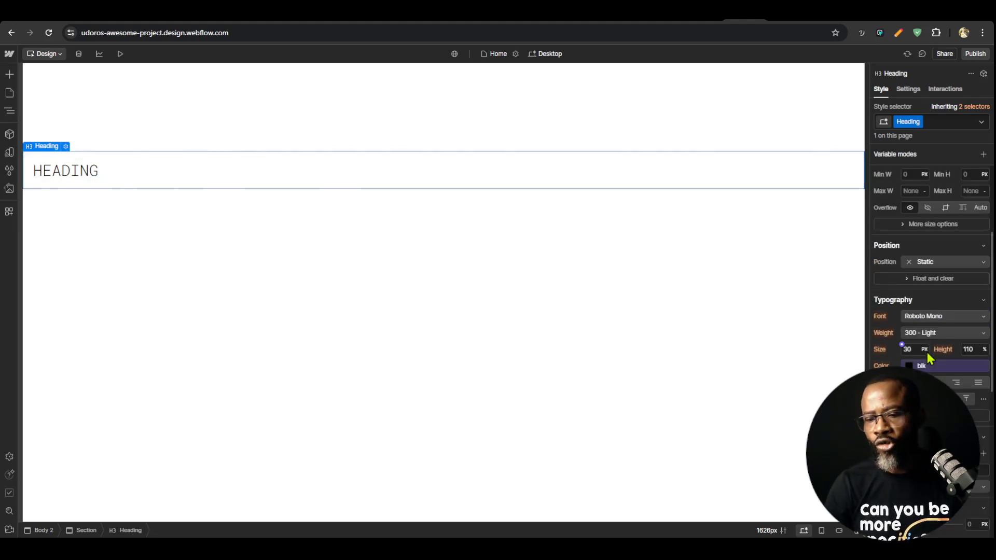
pyautogui.scroll(3, 931, 365)
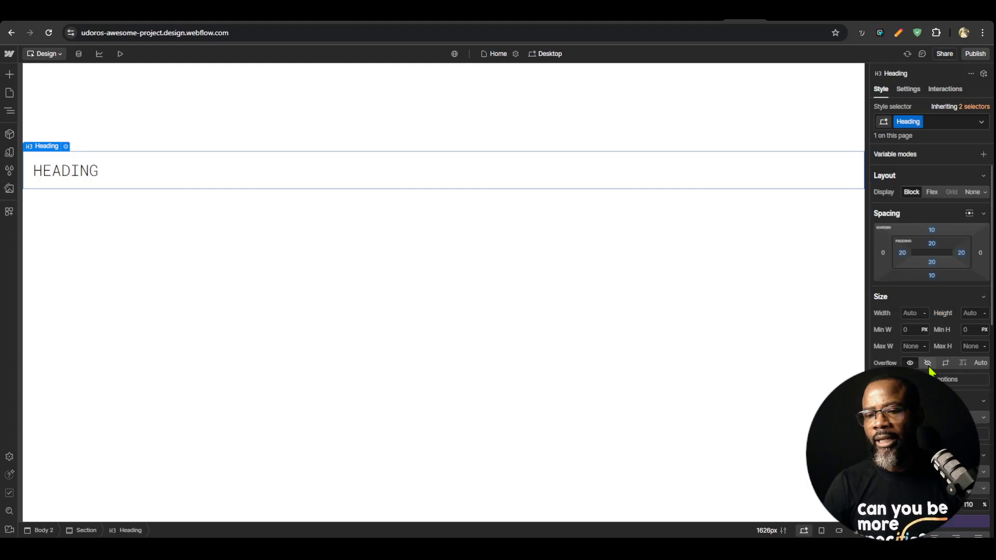
pyautogui.click(931, 192)
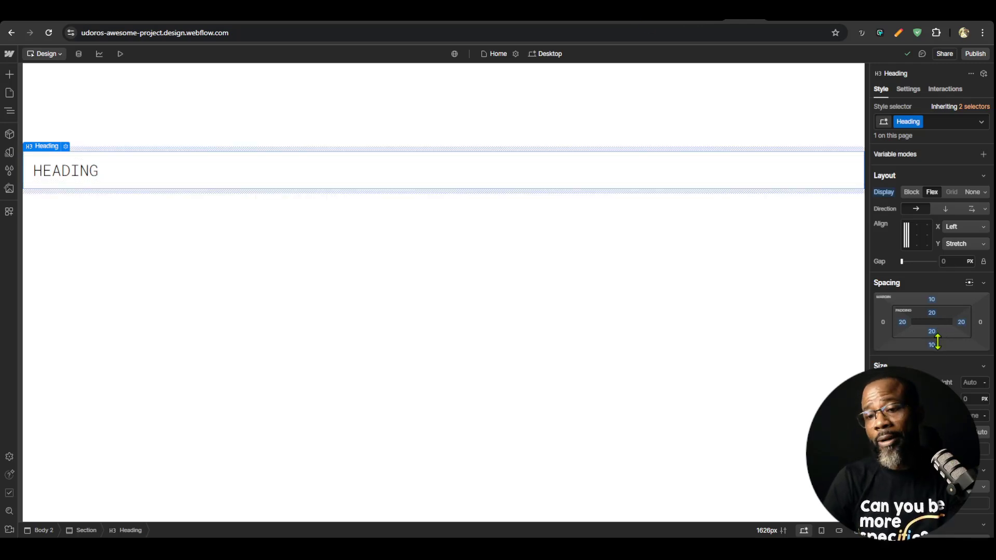
# Look through the heading's position, typography and background settings, and switch back to the Oxygen builder
pyautogui.scroll(-4, 936, 311)
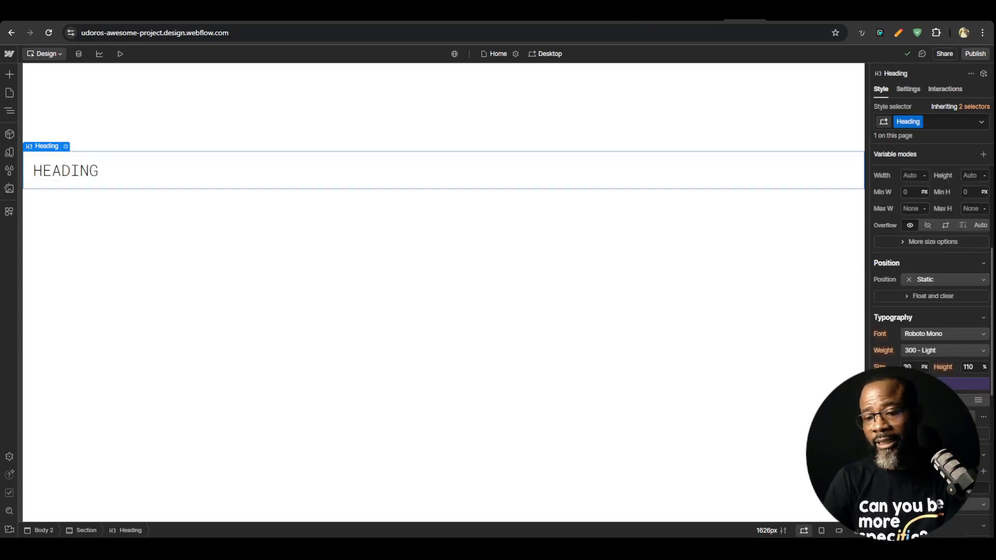
pyautogui.scroll(-2, 934, 337)
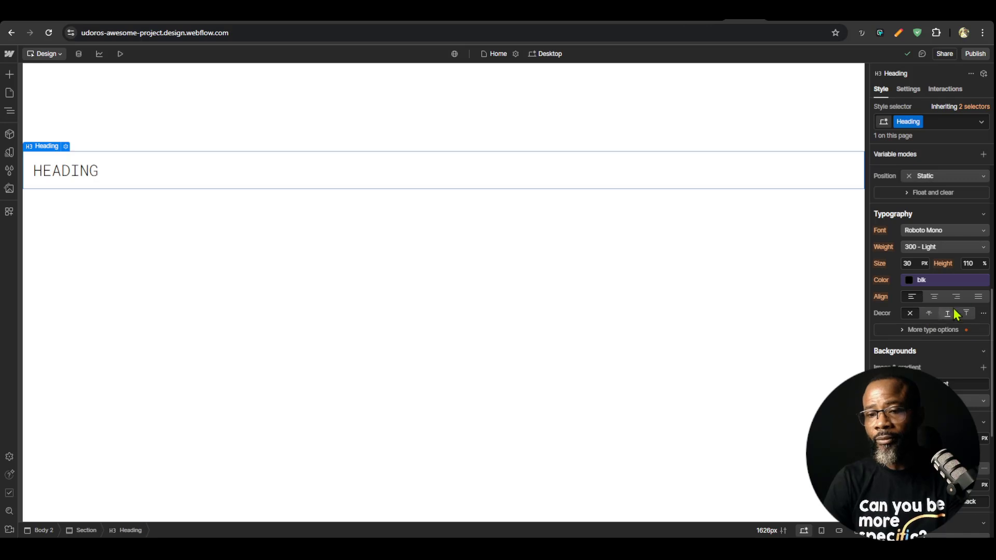
pyautogui.scroll(-3, 956, 314)
pyautogui.scroll(3, 934, 329)
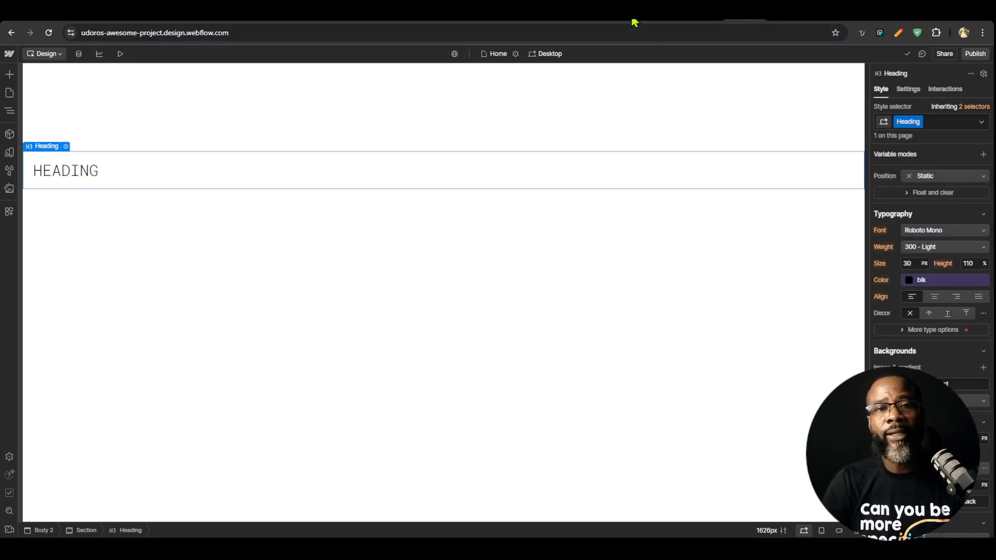
pyautogui.click(593, 15)
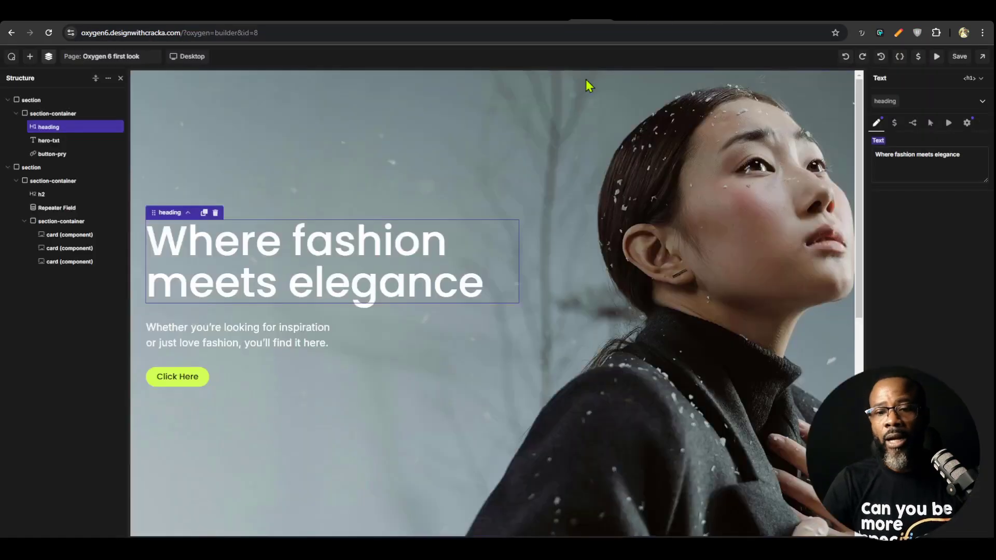
# Look through the heading class's layout, spacing and size settings
pyautogui.click(885, 102)
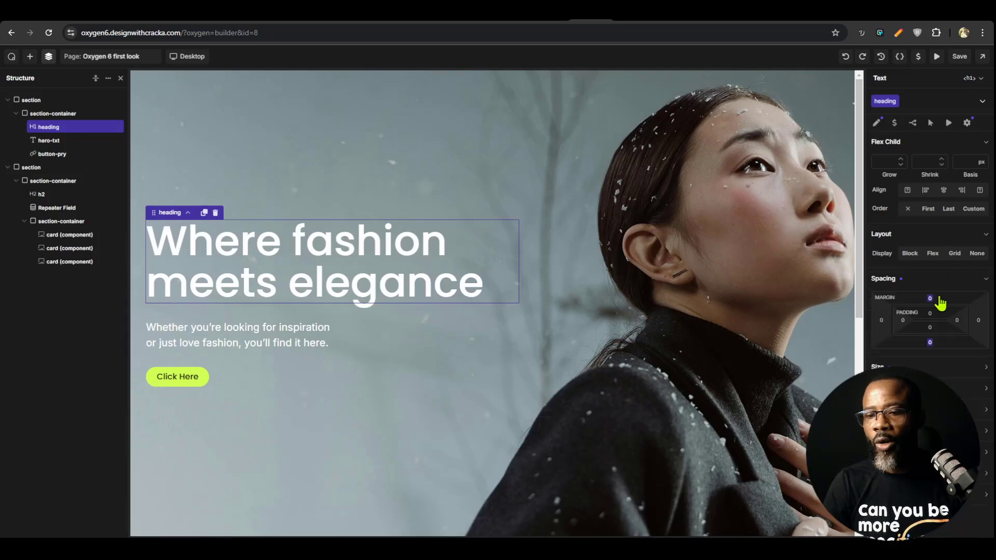
pyautogui.click(923, 389)
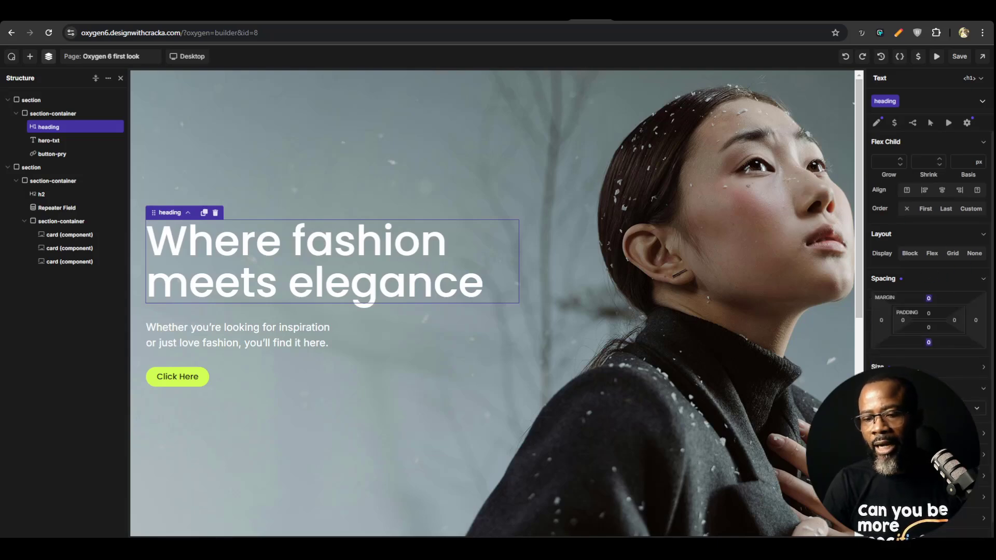
pyautogui.click(878, 367)
pyautogui.scroll(-2, 880, 358)
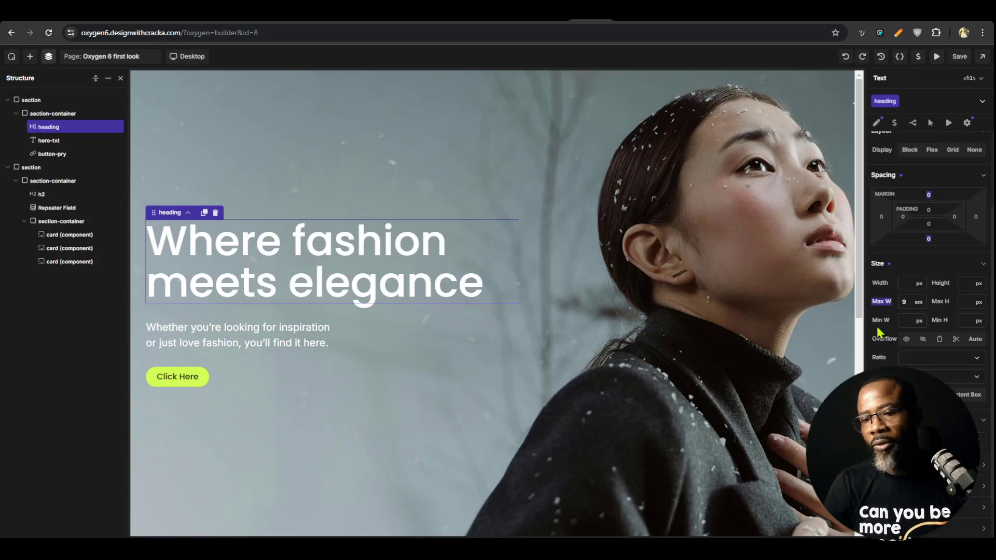
pyautogui.scroll(2, 882, 312)
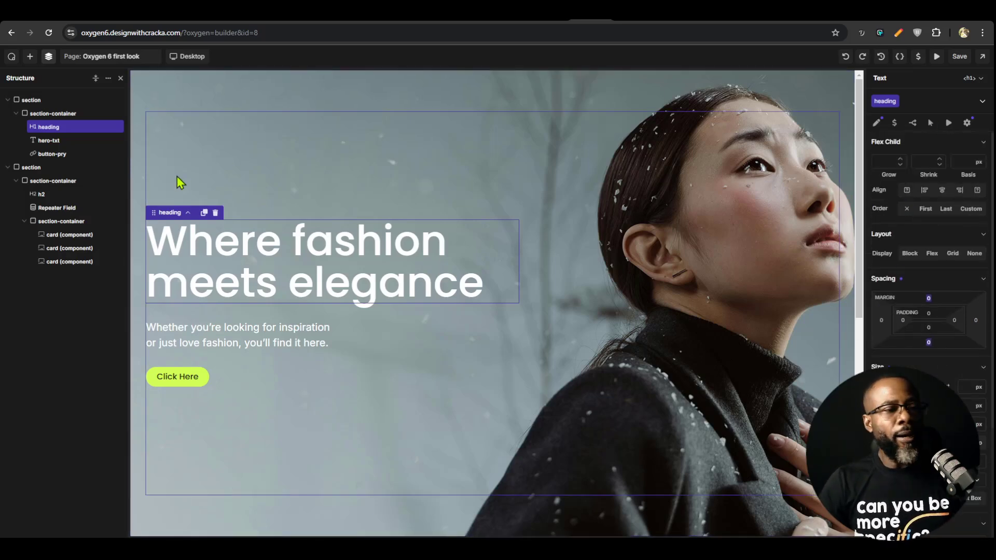
# Look over the hero section's settings and the site's variables, and return to the hero's section-container
pyautogui.click(359, 118)
pyautogui.click(371, 99)
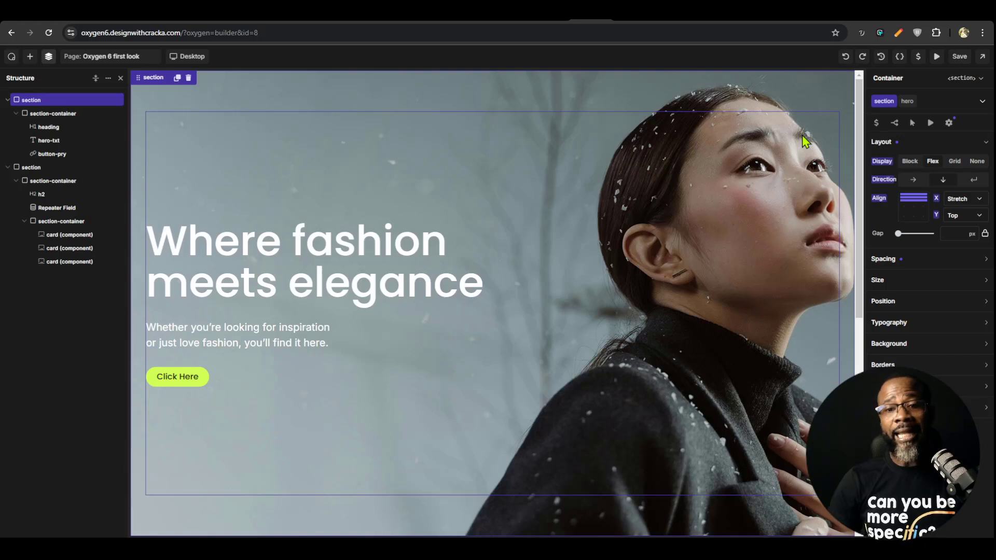
pyautogui.click(918, 57)
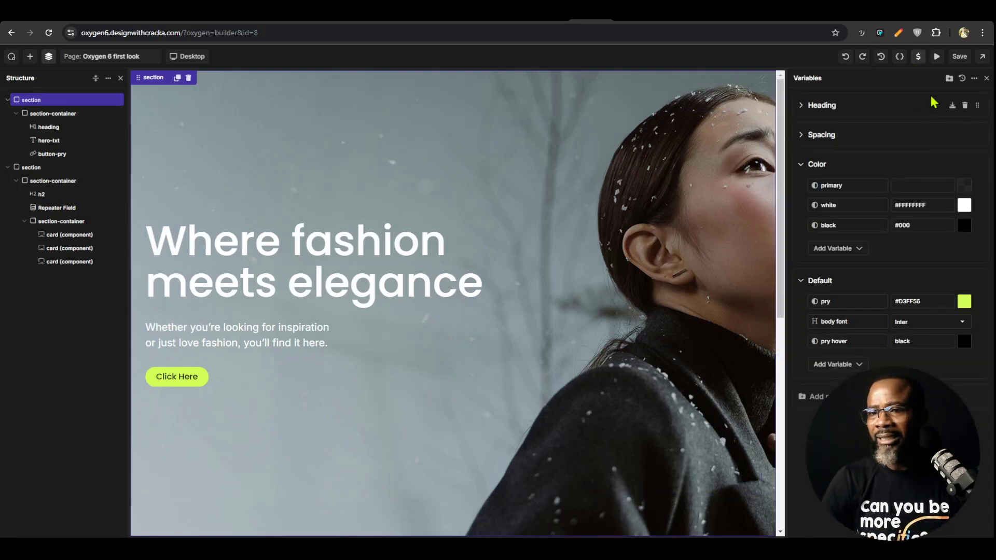
pyautogui.click(591, 223)
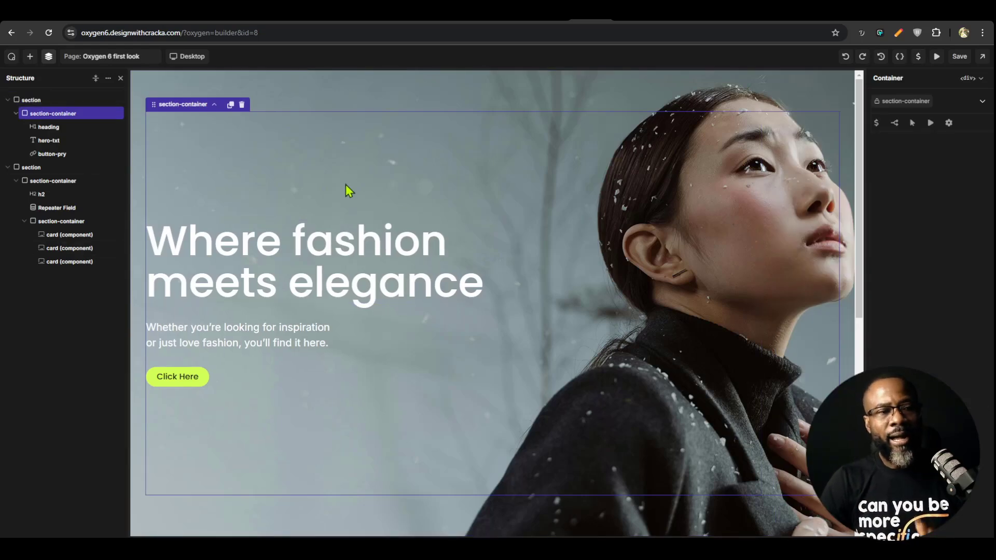
# Examine the available elements in the Basic, Advanced, Dynamic and Other categories of the element library
pyautogui.click(29, 56)
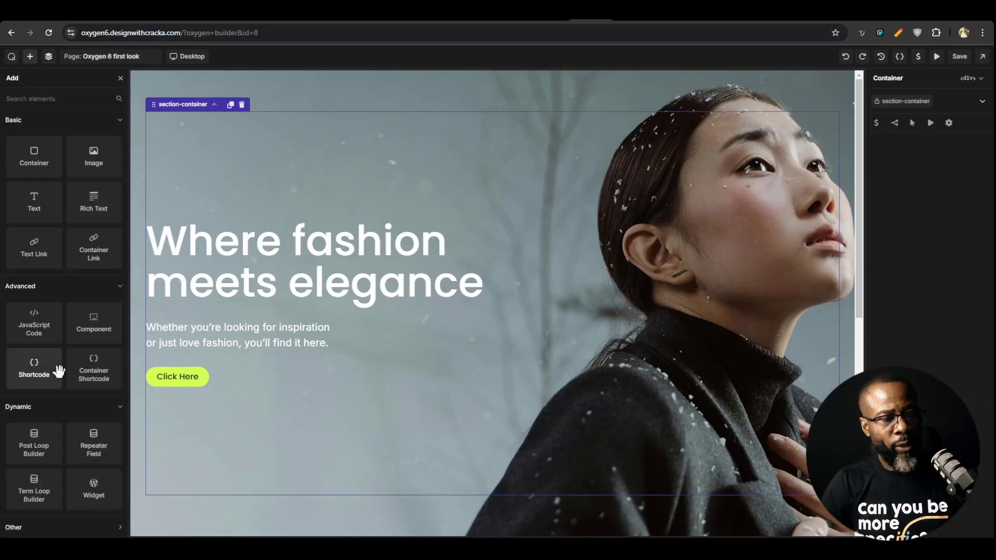
pyautogui.scroll(-8, 223, 407)
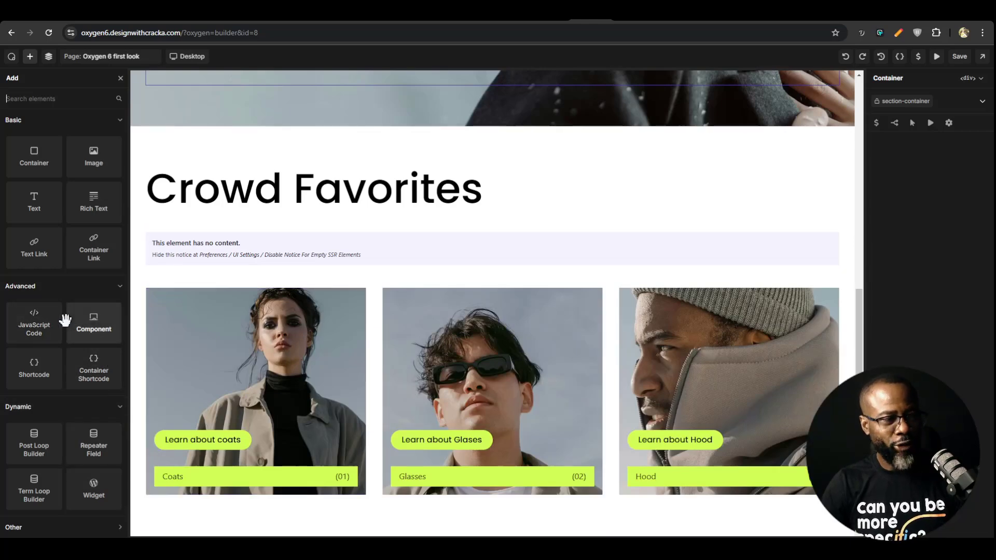
pyautogui.click(101, 290)
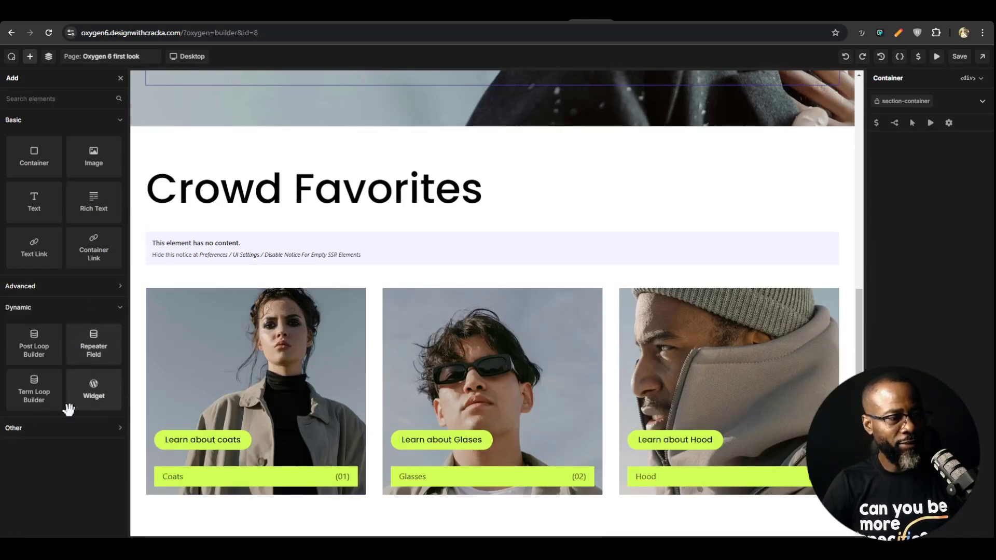
pyautogui.click(89, 428)
pyautogui.scroll(-1, 89, 415)
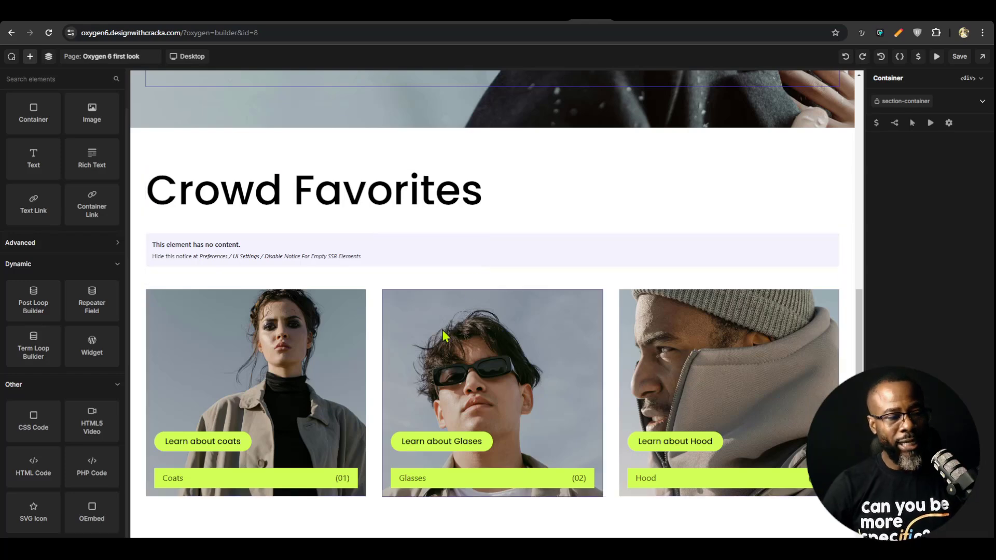
pyautogui.scroll(1, 77, 452)
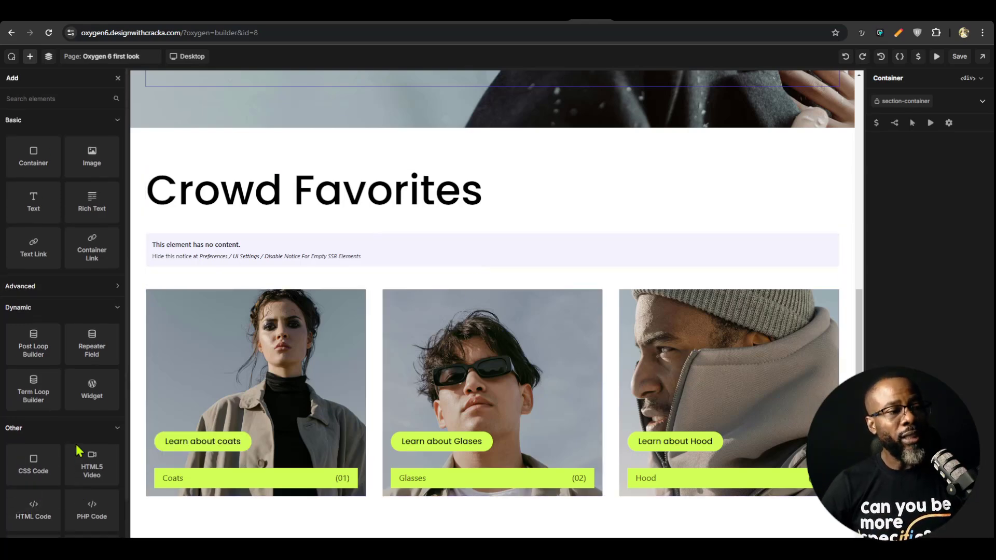
pyautogui.scroll(-1, 77, 451)
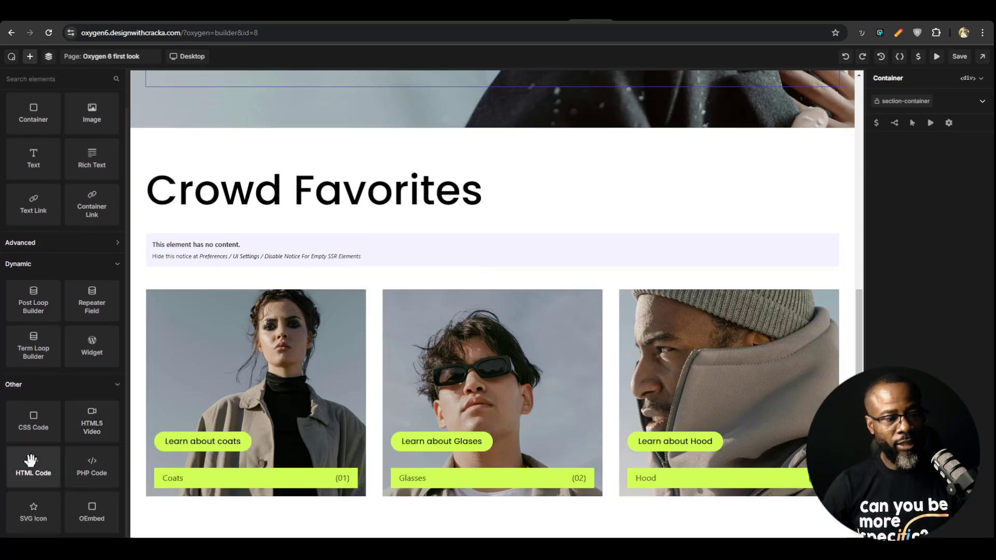
pyautogui.scroll(1, 111, 417)
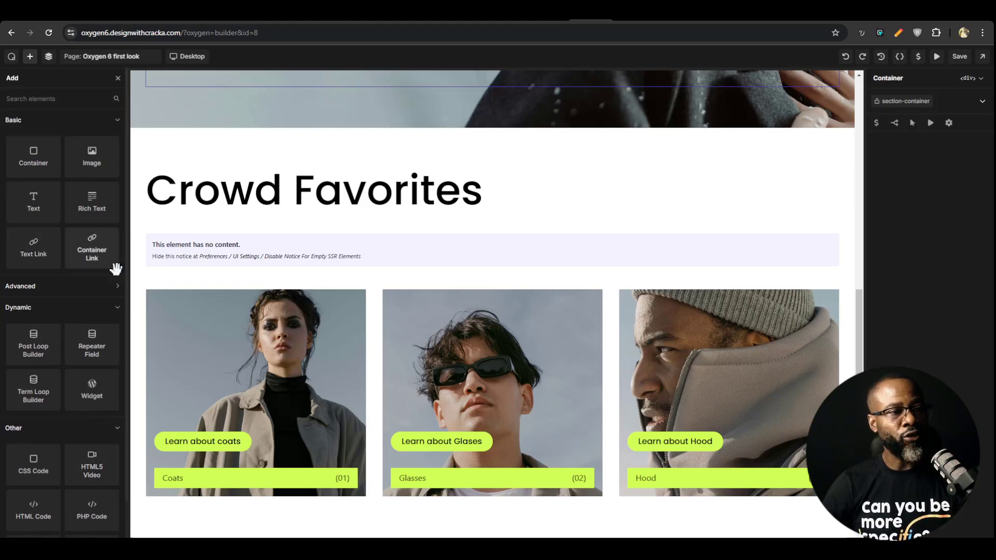
pyautogui.scroll(-1, 98, 404)
pyautogui.scroll(1, 68, 415)
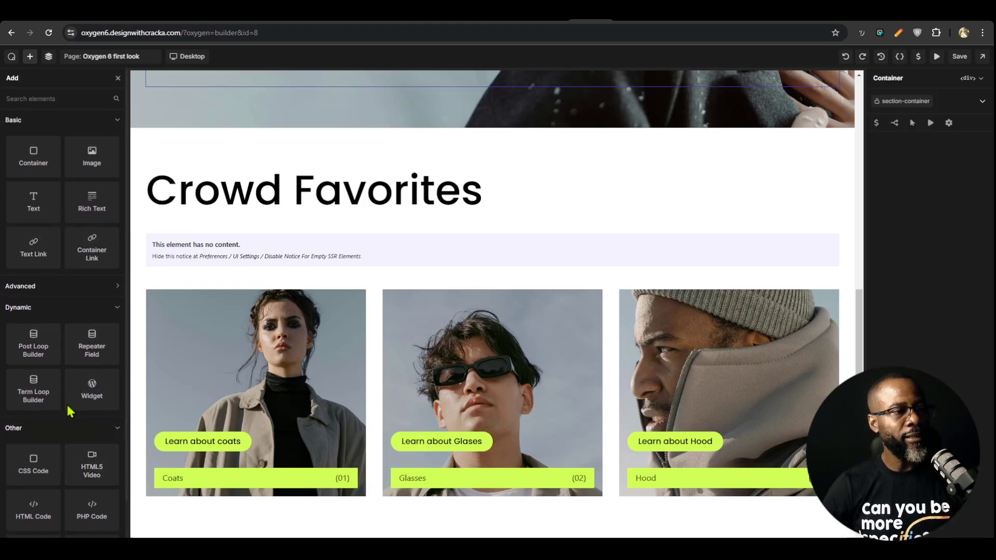
pyautogui.click(66, 288)
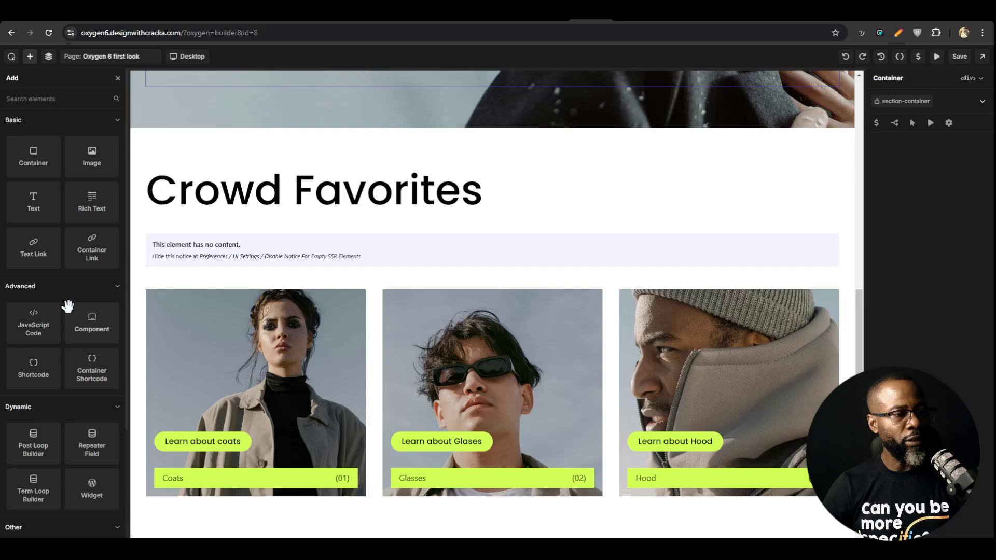
# Add a JavaScript Code element to the hero's section-container and open its code in the enlarged editor
pyautogui.click(32, 320)
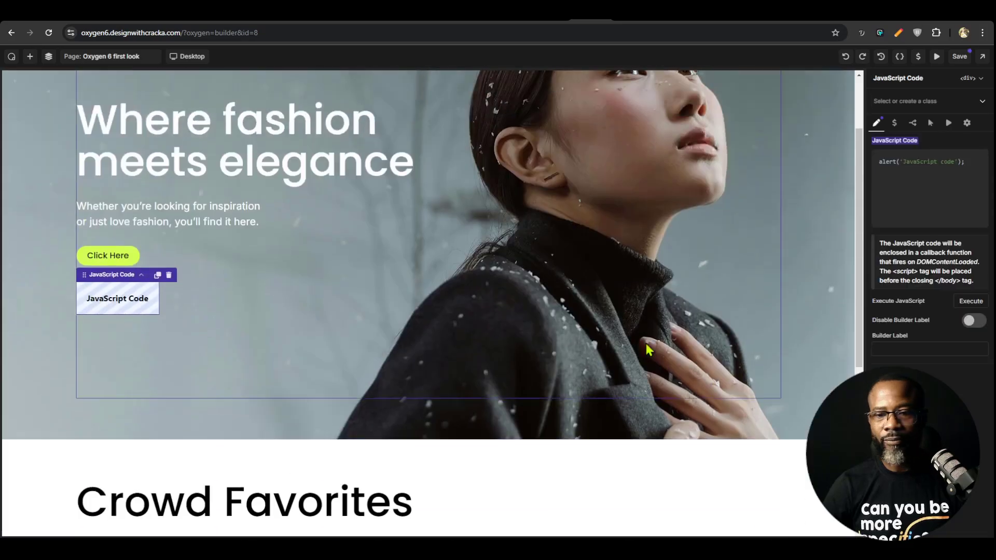
pyautogui.click(933, 185)
pyautogui.click(976, 162)
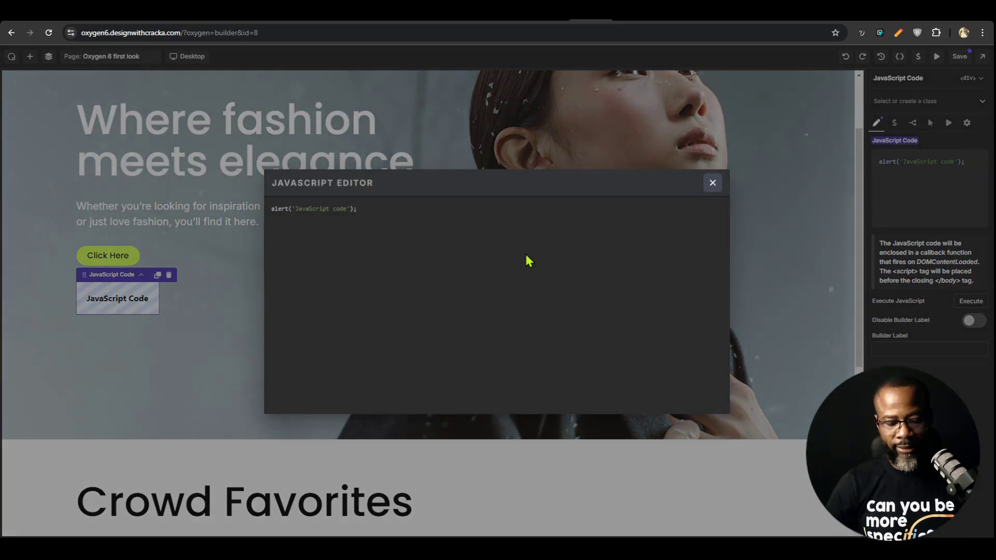
# Try out the JavaScript editor by entering filler text after the alert line and starting a search, and close the editor
pyautogui.write("'s")
pyautogui.press('Return')
pyautogui.write('d')
pyautogui.press('Return')
pyautogui.press('Return')
pyautogui.press('Return')
pyautogui.write('sdfd')
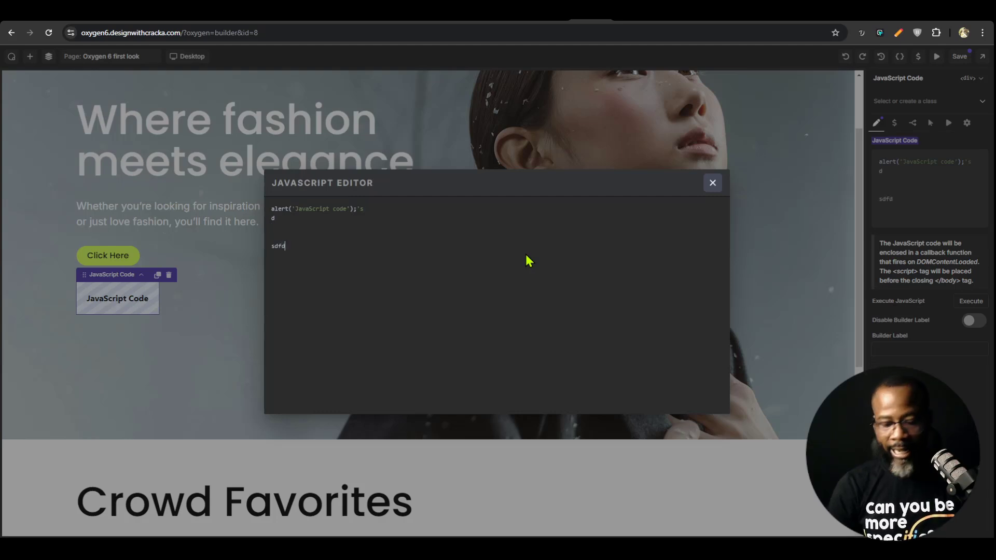
pyautogui.hotkey('ctrl', 'a')
pyautogui.click(458, 260)
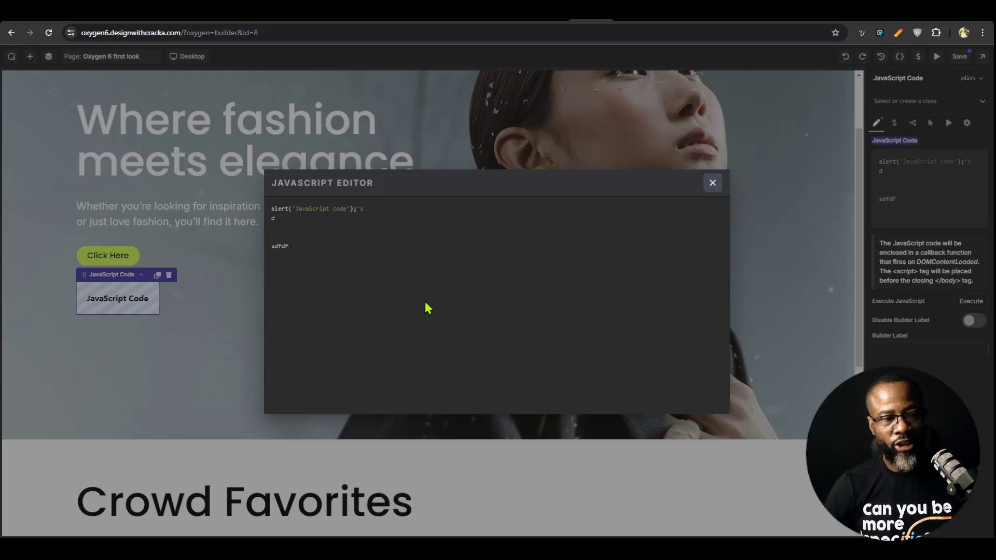
pyautogui.write('F')
pyautogui.hotkey('ctrl', 'f')
pyautogui.click(712, 182)
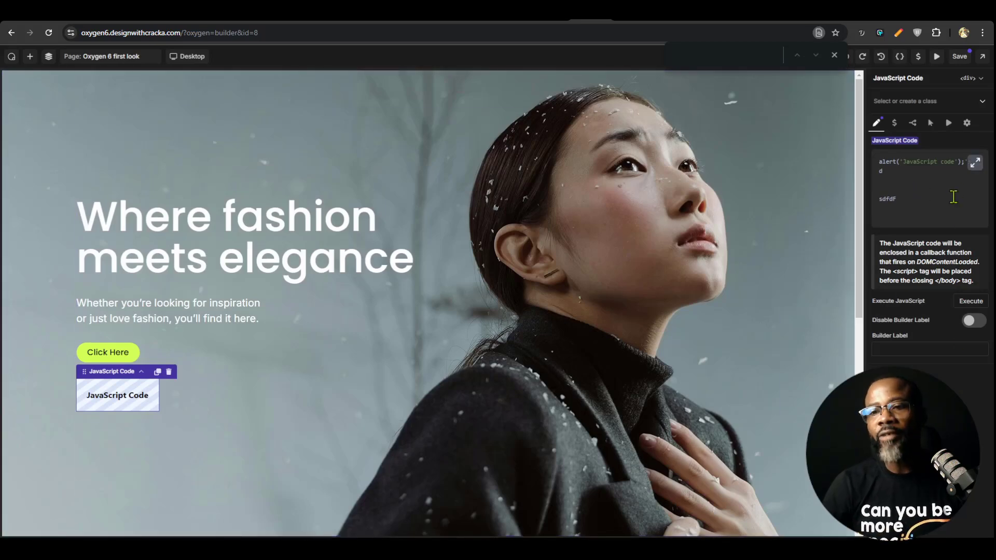
# Replace all of the JavaScript element's code with an empty if(this){ } block and close the enlarged editor
pyautogui.click(975, 165)
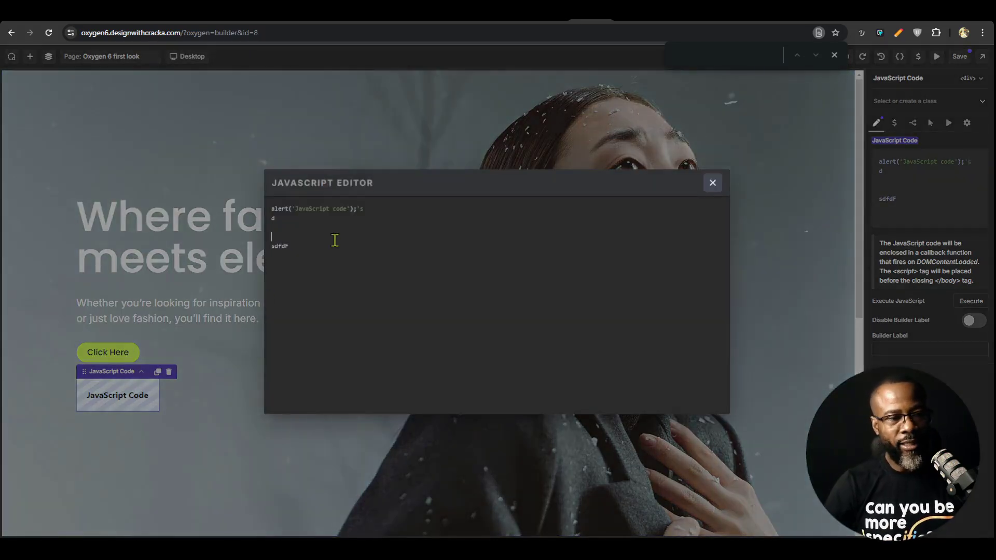
pyautogui.hotkey('ctrl', 'a')
pyautogui.write('if')
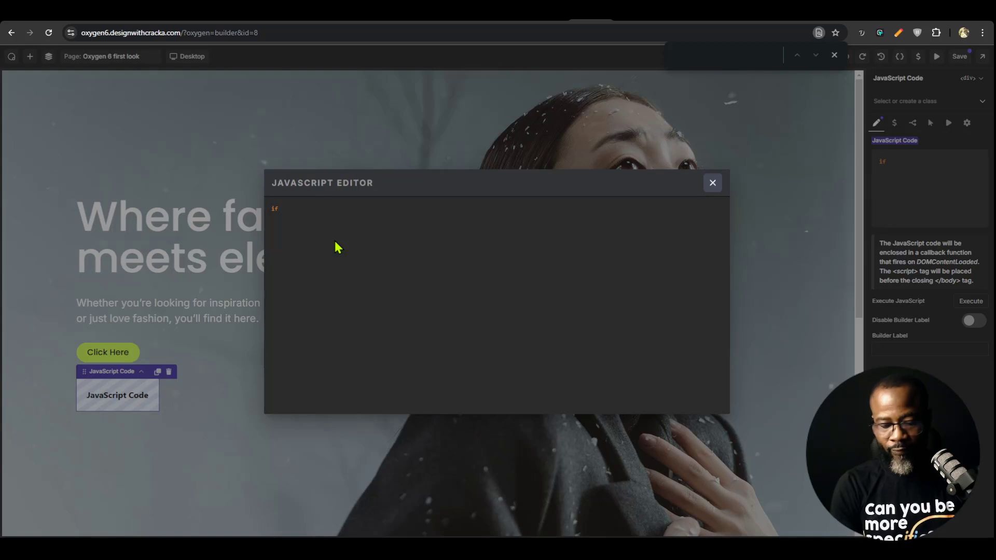
pyautogui.write('(this){')
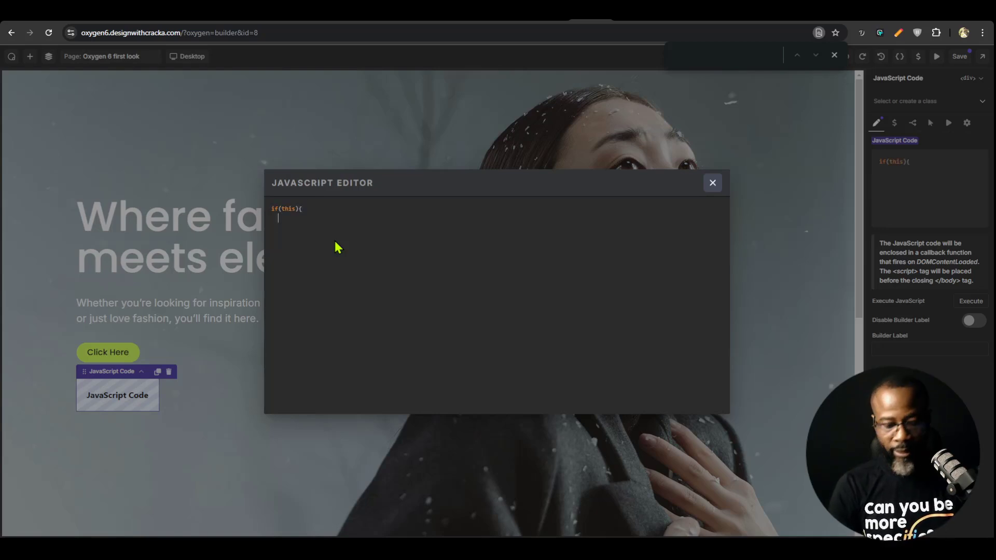
pyautogui.press('Return')
pyautogui.write('}')
pyautogui.hotkey('ctrl', 'a')
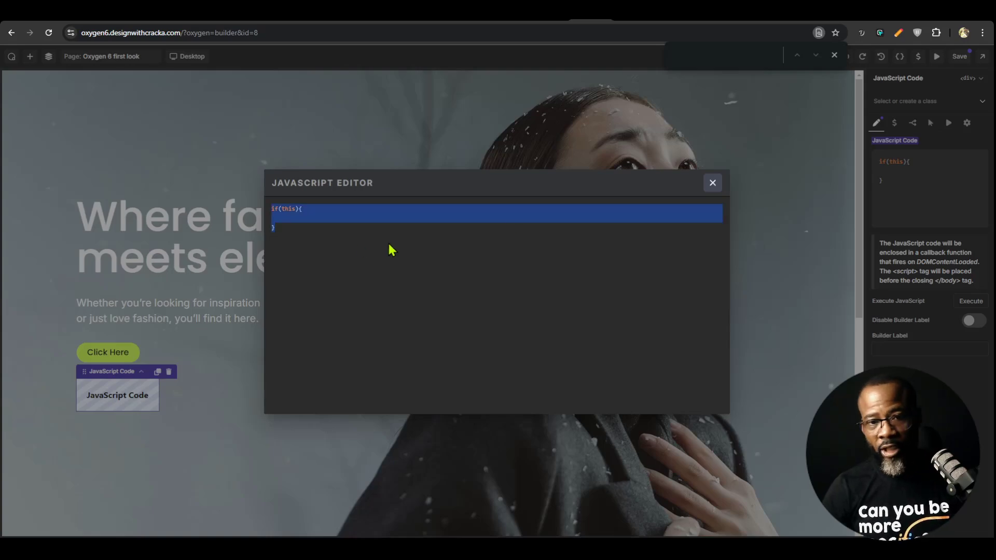
pyautogui.click(712, 182)
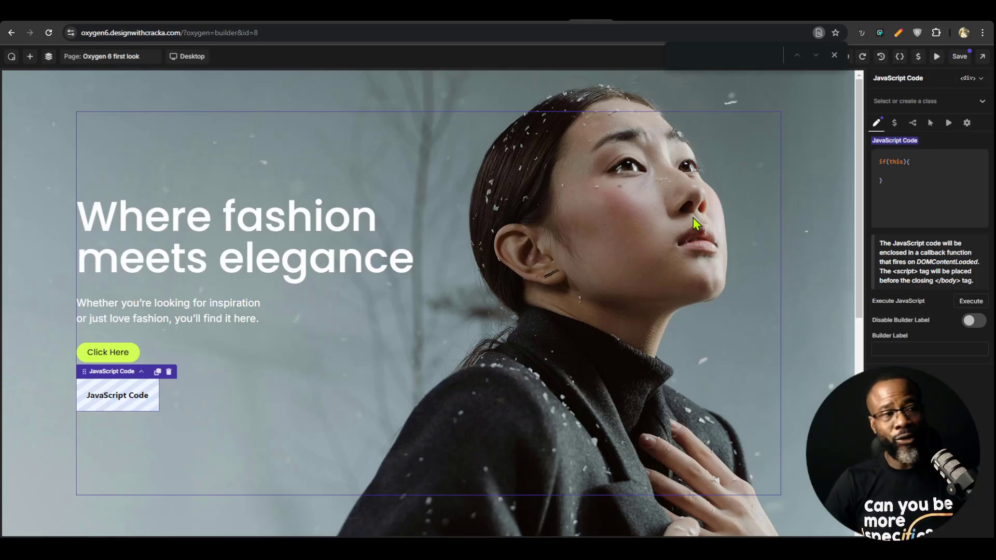
# Open the component of the first Crowd Favorites card, "Learn about coats", for editing
pyautogui.click(49, 56)
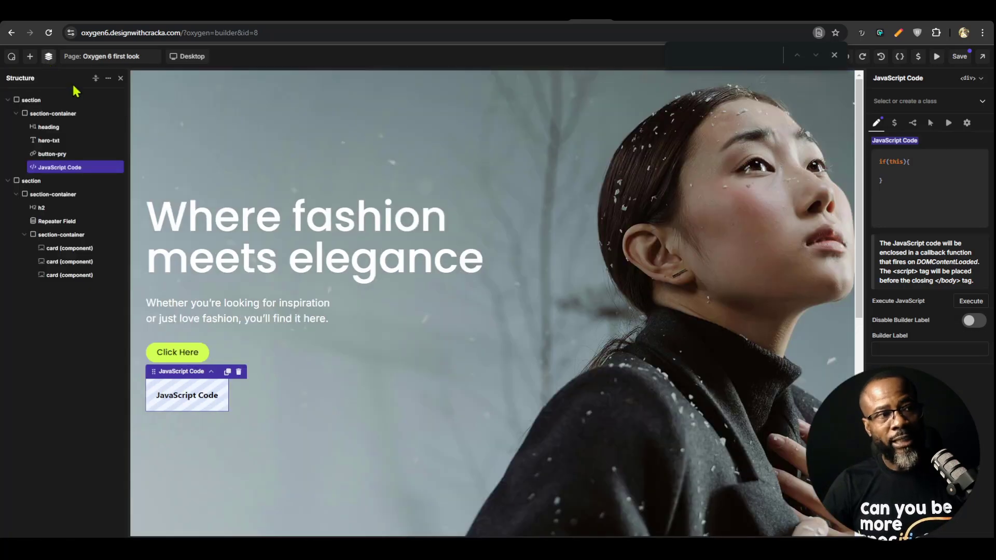
pyautogui.scroll(-7, 341, 282)
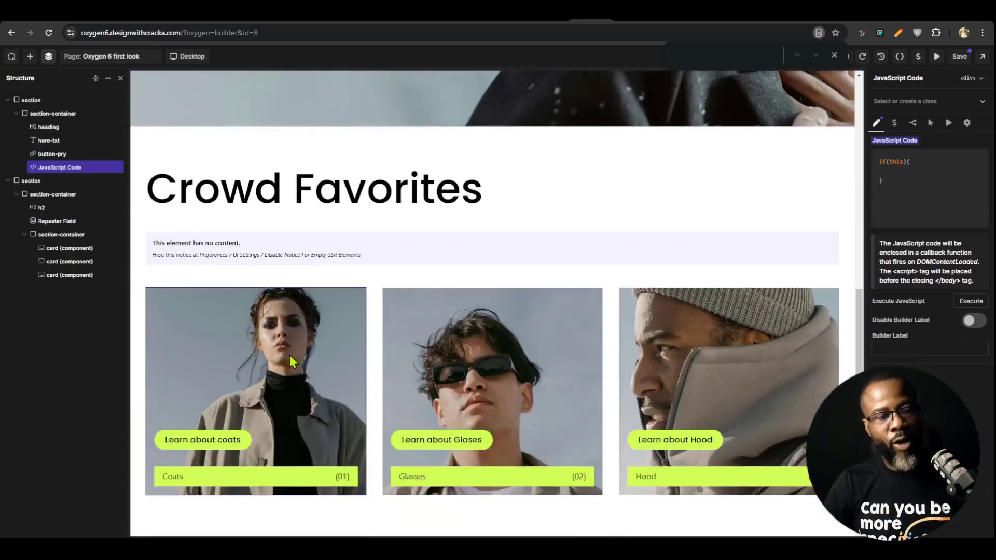
pyautogui.click(289, 356)
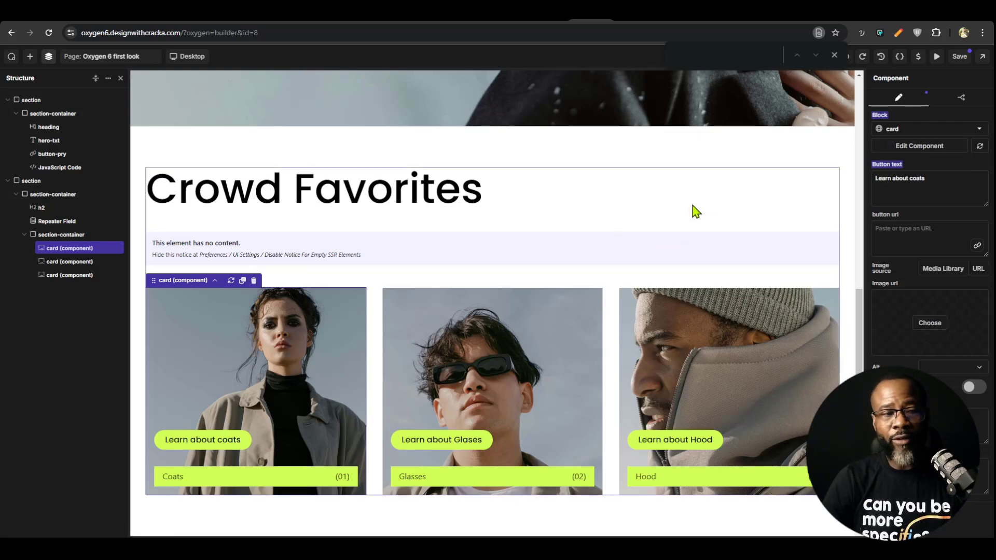
pyautogui.click(882, 147)
pyautogui.click(542, 98)
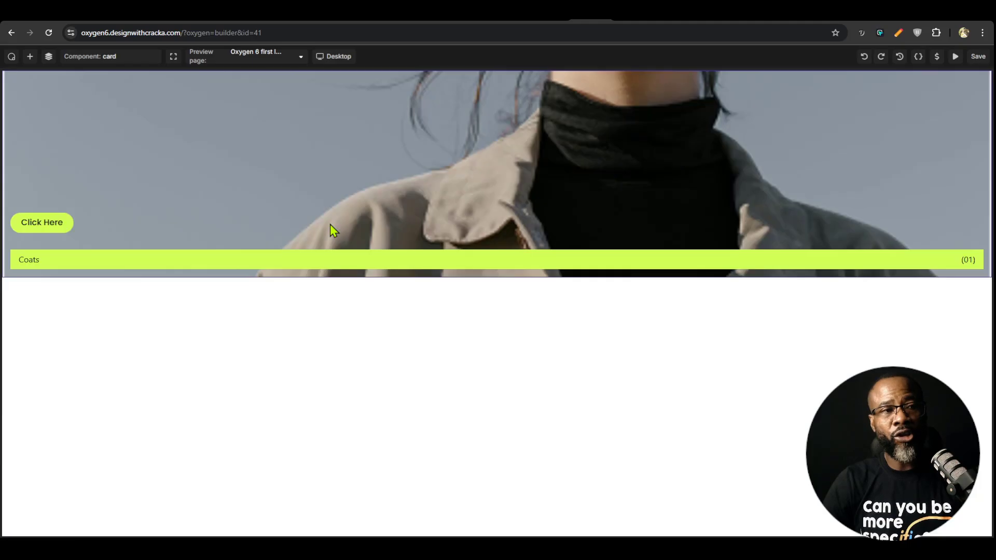
# Duplicate the root card container in the card component's structure and select the copy
pyautogui.click(48, 56)
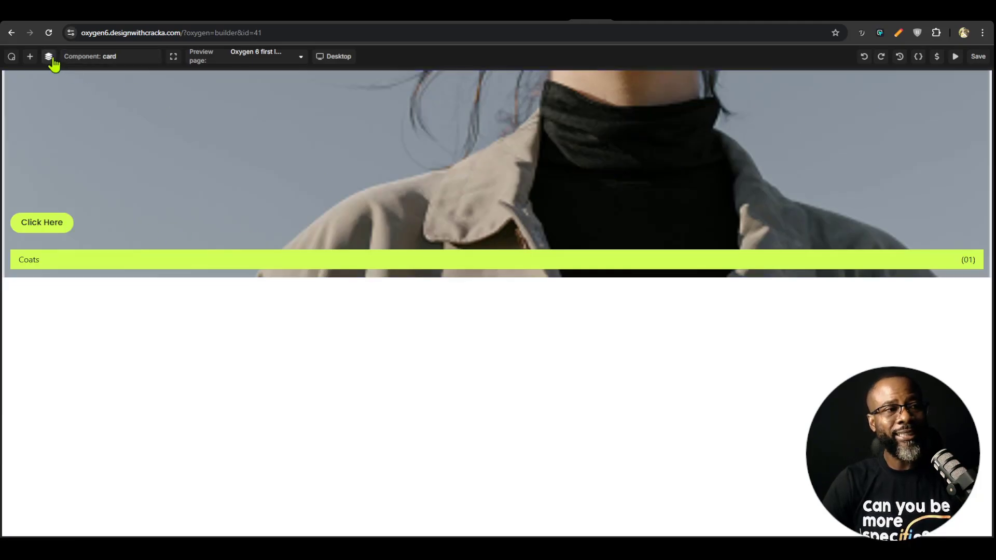
pyautogui.click(292, 131)
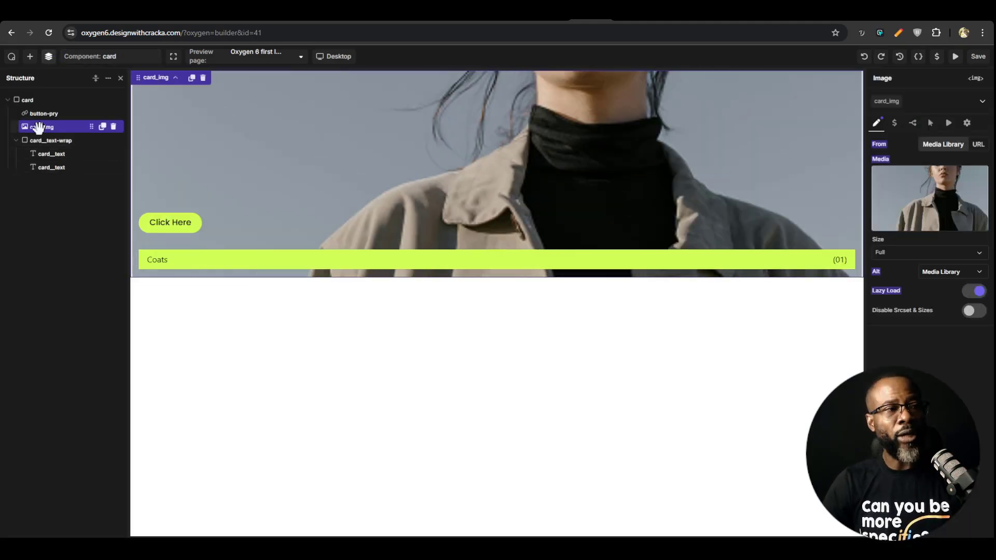
pyautogui.click(27, 100)
pyautogui.click(8, 99)
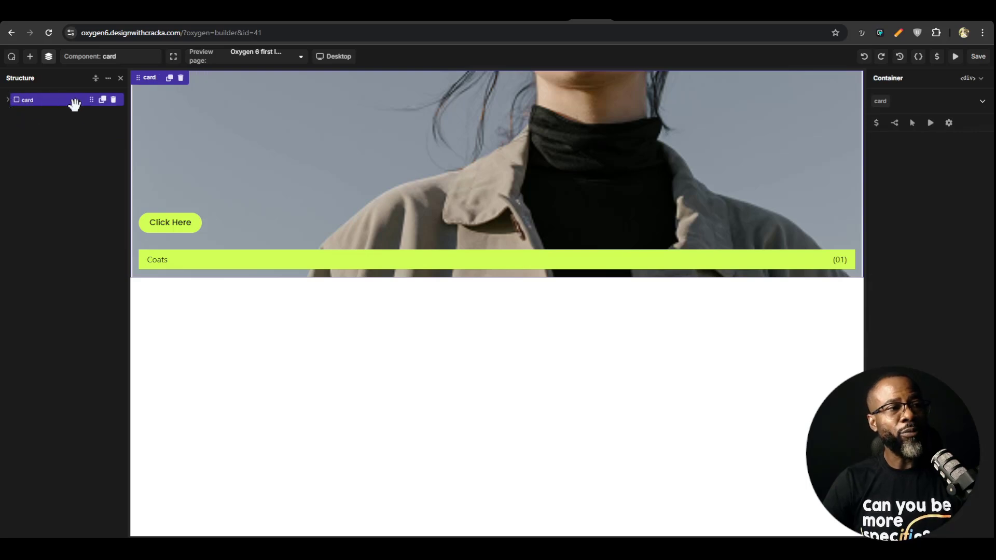
pyautogui.rightClick(76, 99)
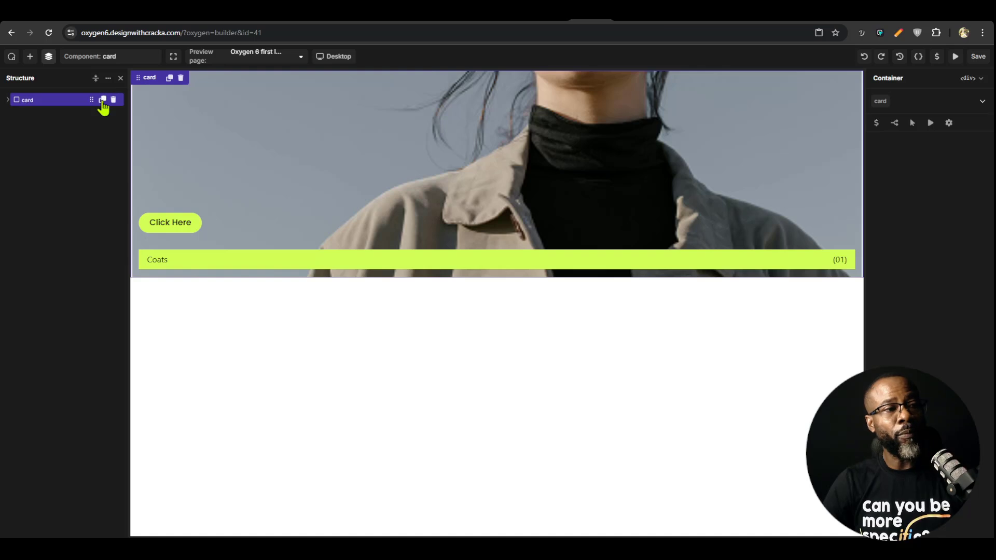
pyautogui.click(102, 99)
pyautogui.click(47, 111)
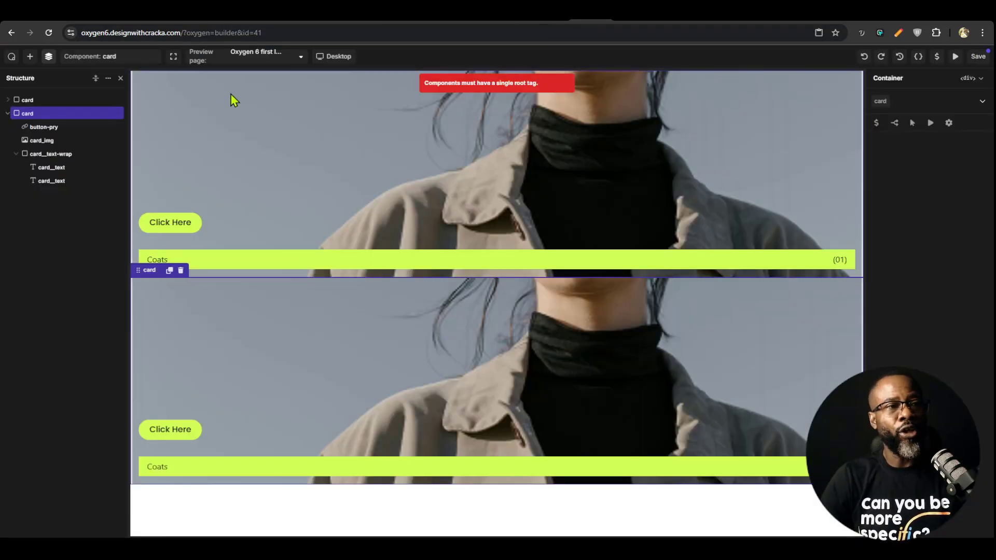
# Leave the card component without saving the duplicated root container and open the Oxygen 6 first look page in the builder
pyautogui.click(98, 56)
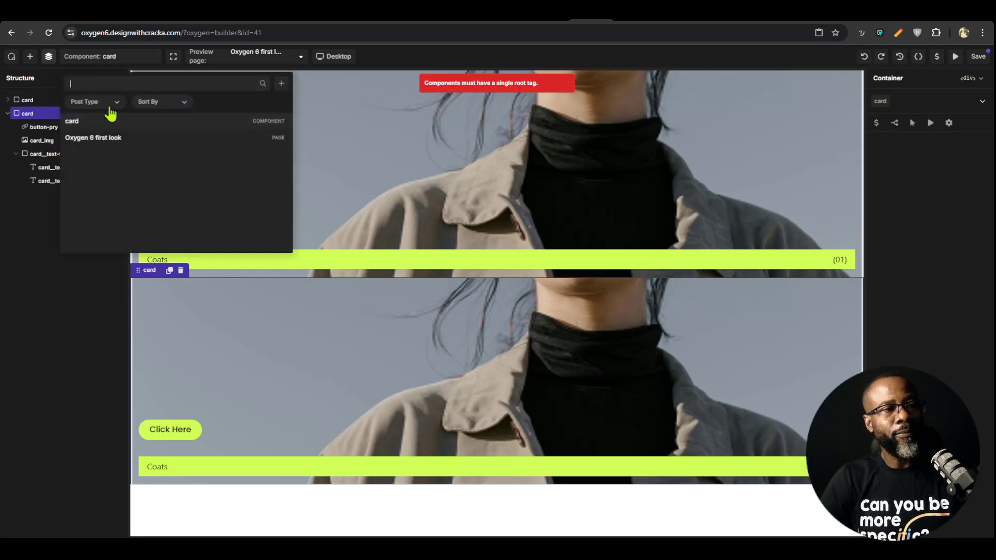
pyautogui.click(101, 138)
pyautogui.click(540, 98)
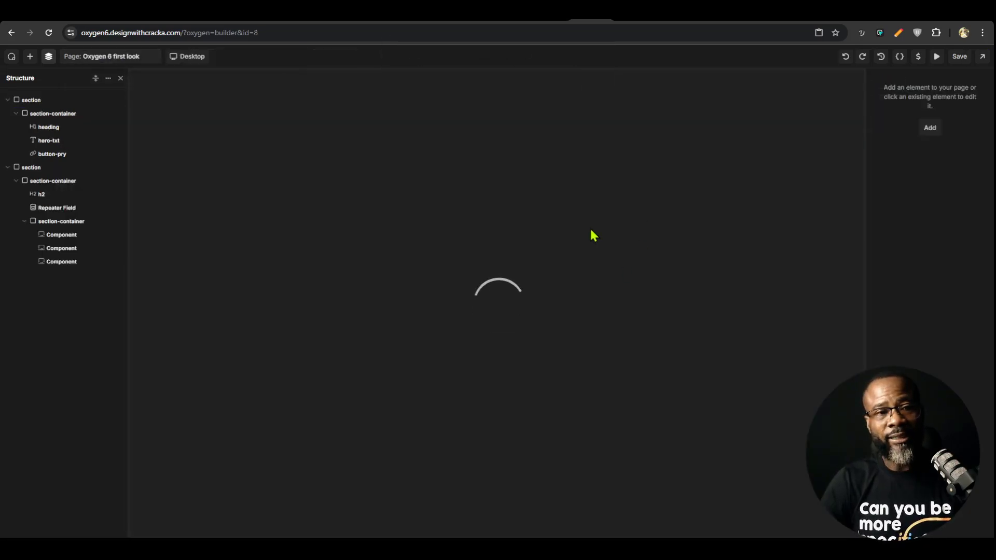
# Check the first Crowd Favorites card's component properties and select the hero section at the start of the page
pyautogui.scroll(-8, 366, 331)
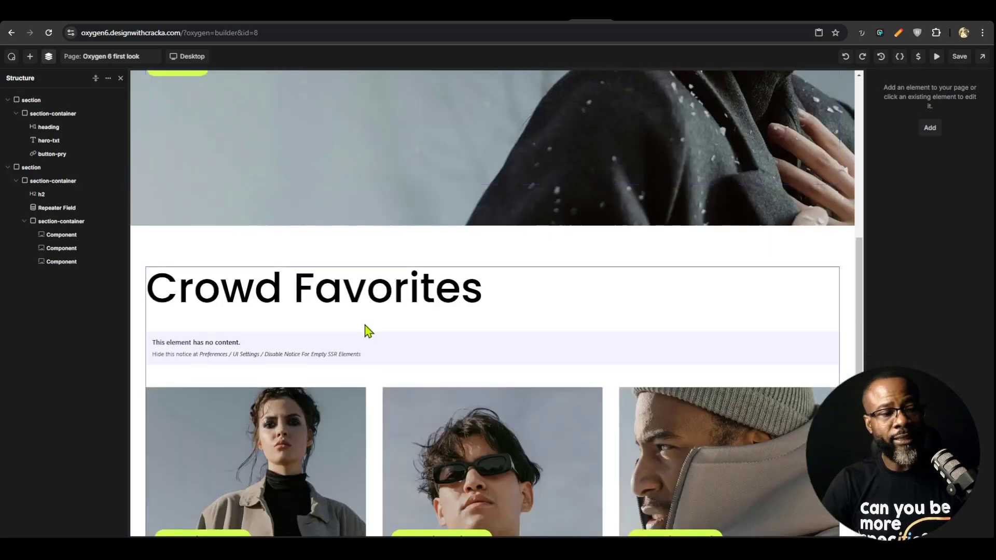
pyautogui.click(256, 414)
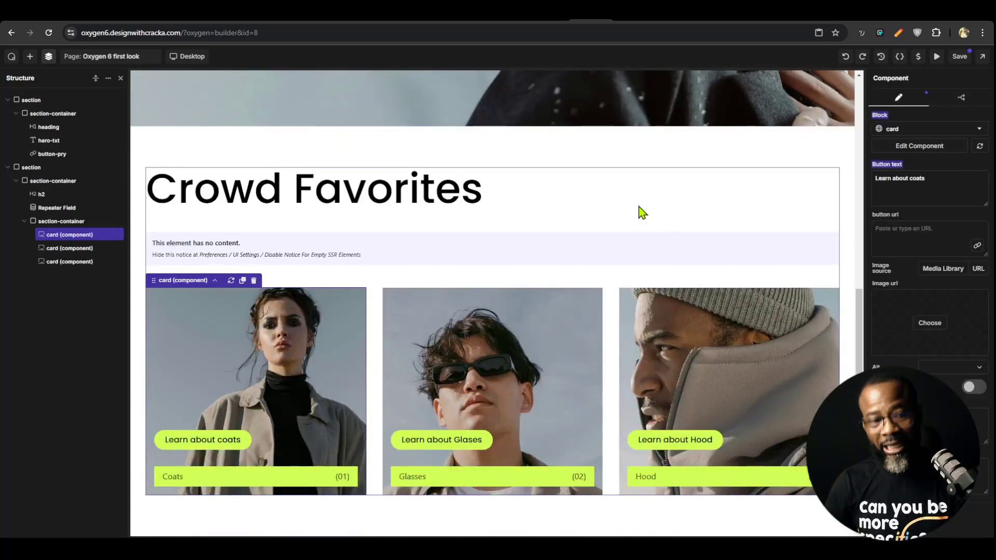
pyautogui.scroll(8, 606, 234)
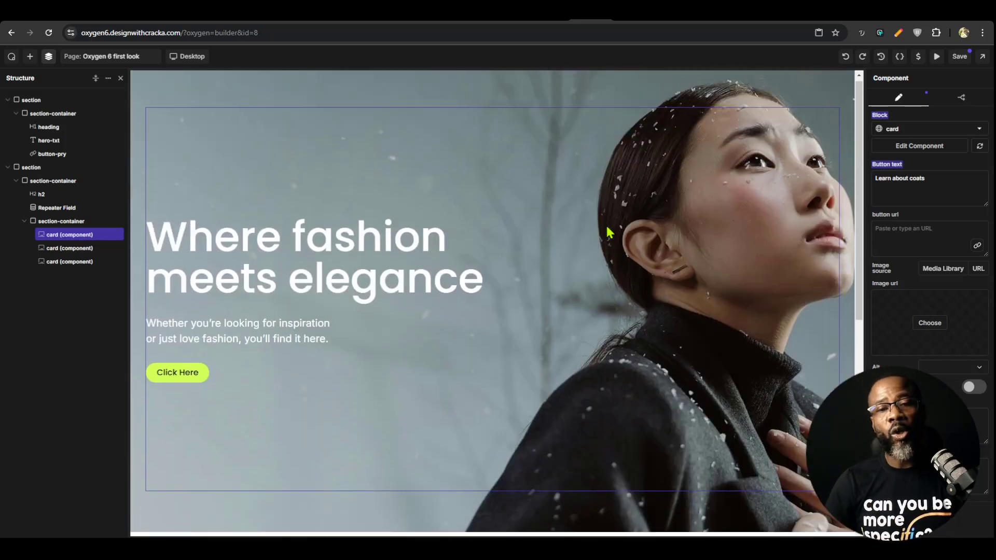
pyautogui.click(610, 100)
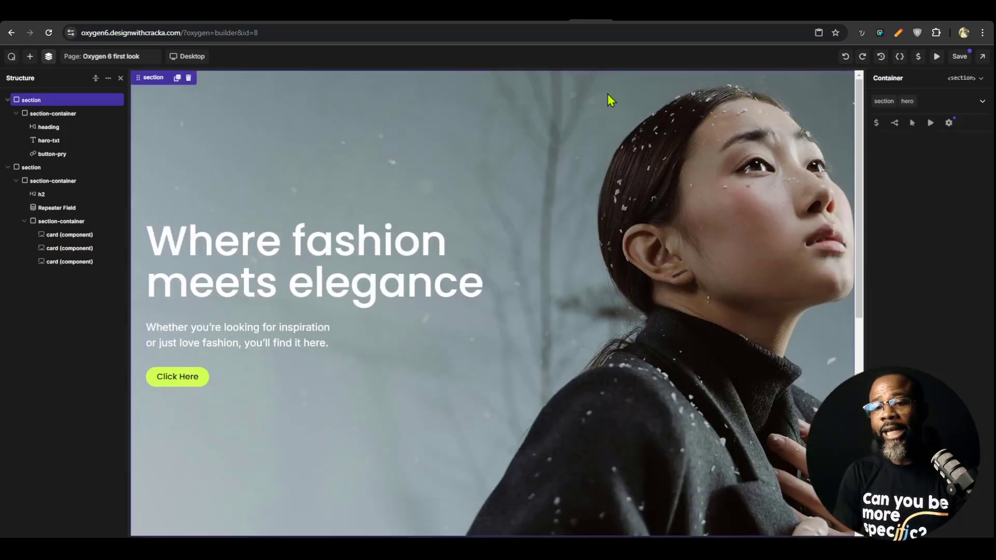